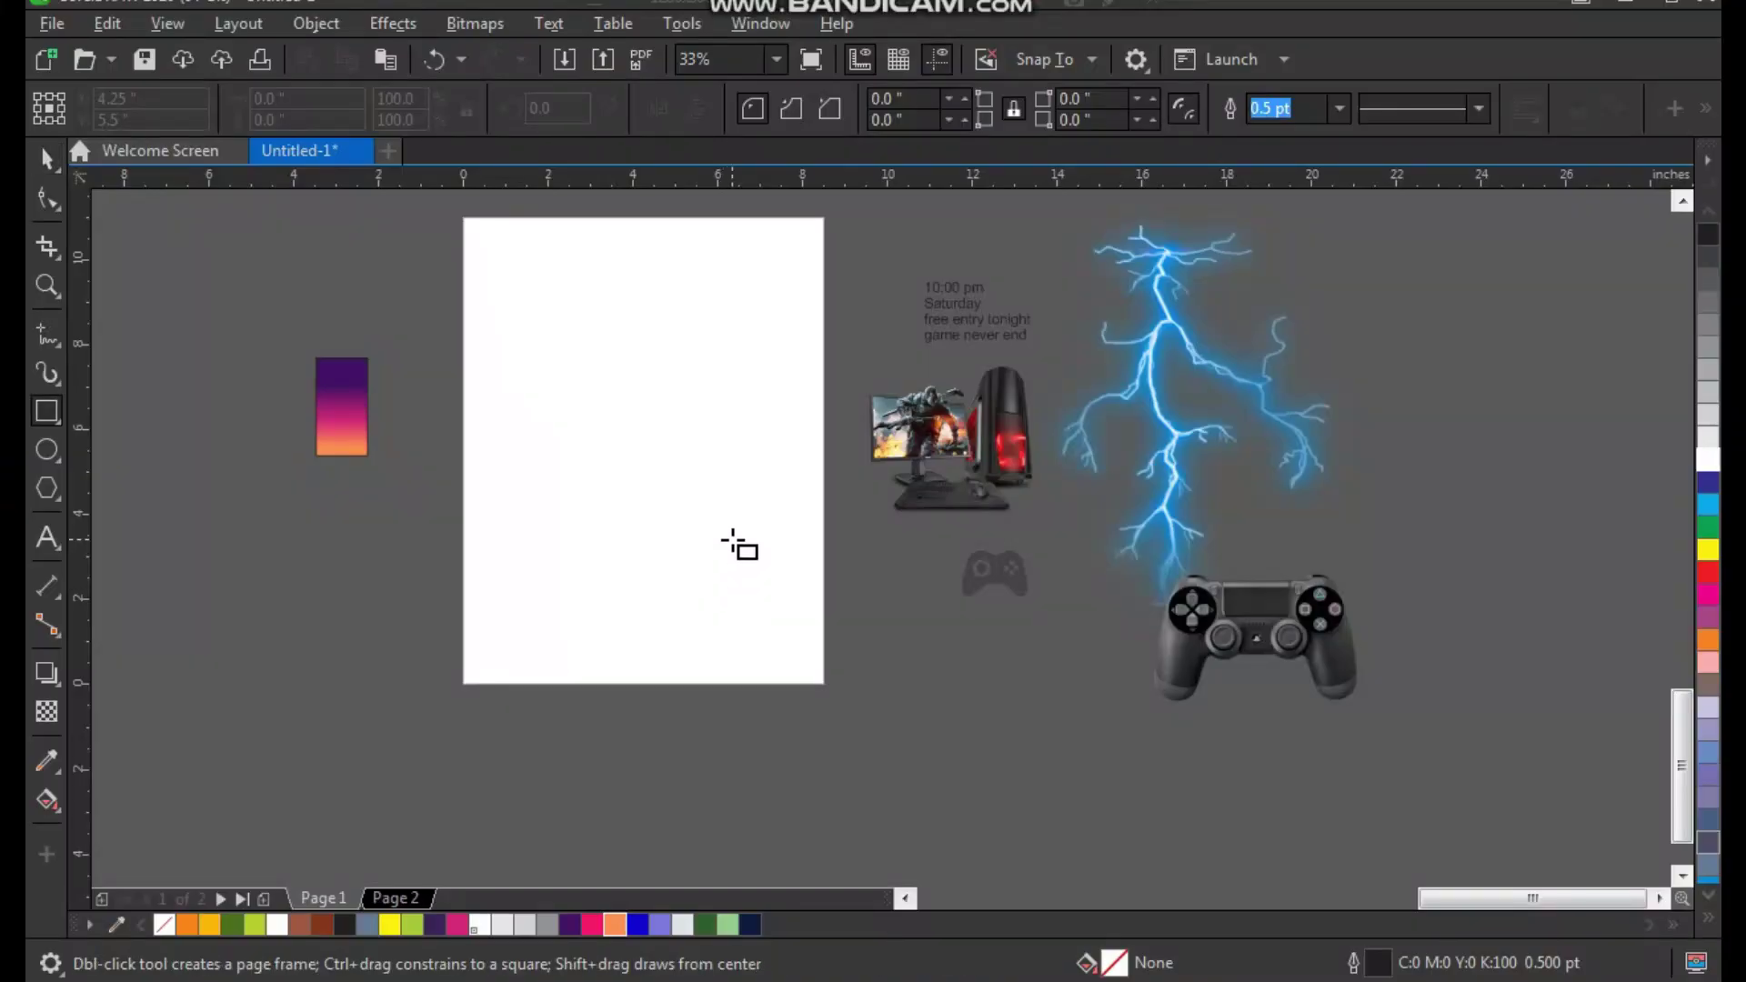
Draw a rectangle about 6.5 × 9.2 inches and centre it on the page.
key(space)
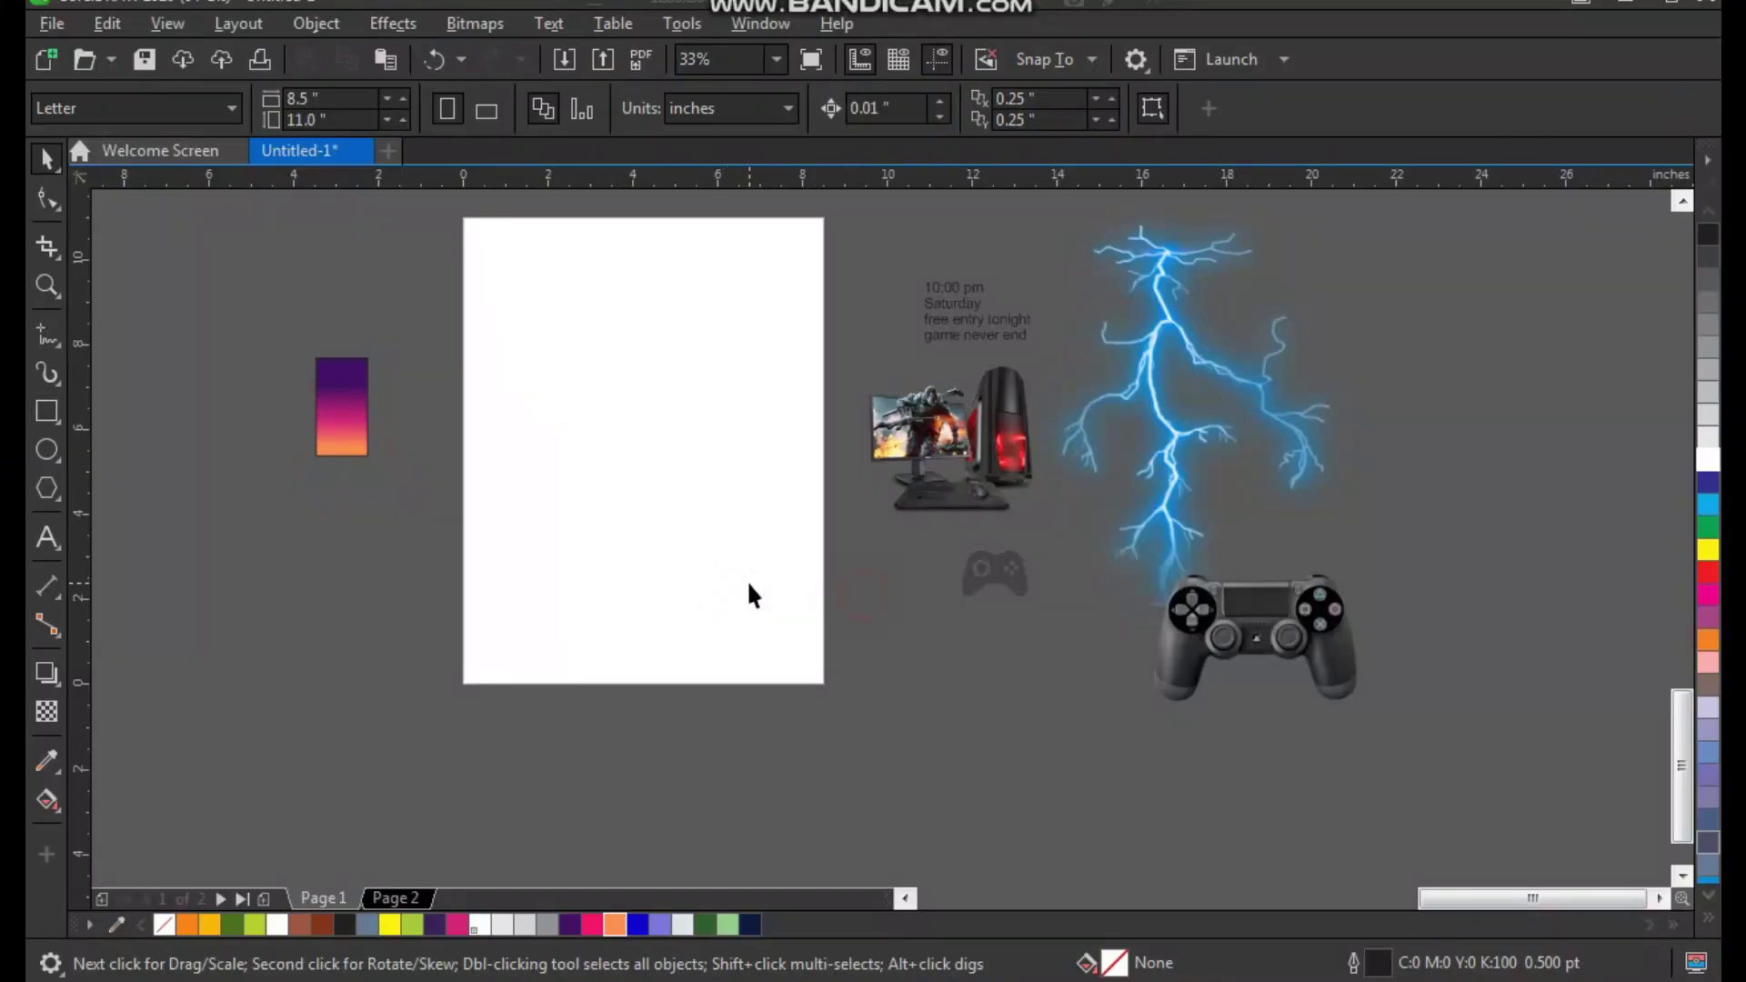
key(z)
click(793, 627)
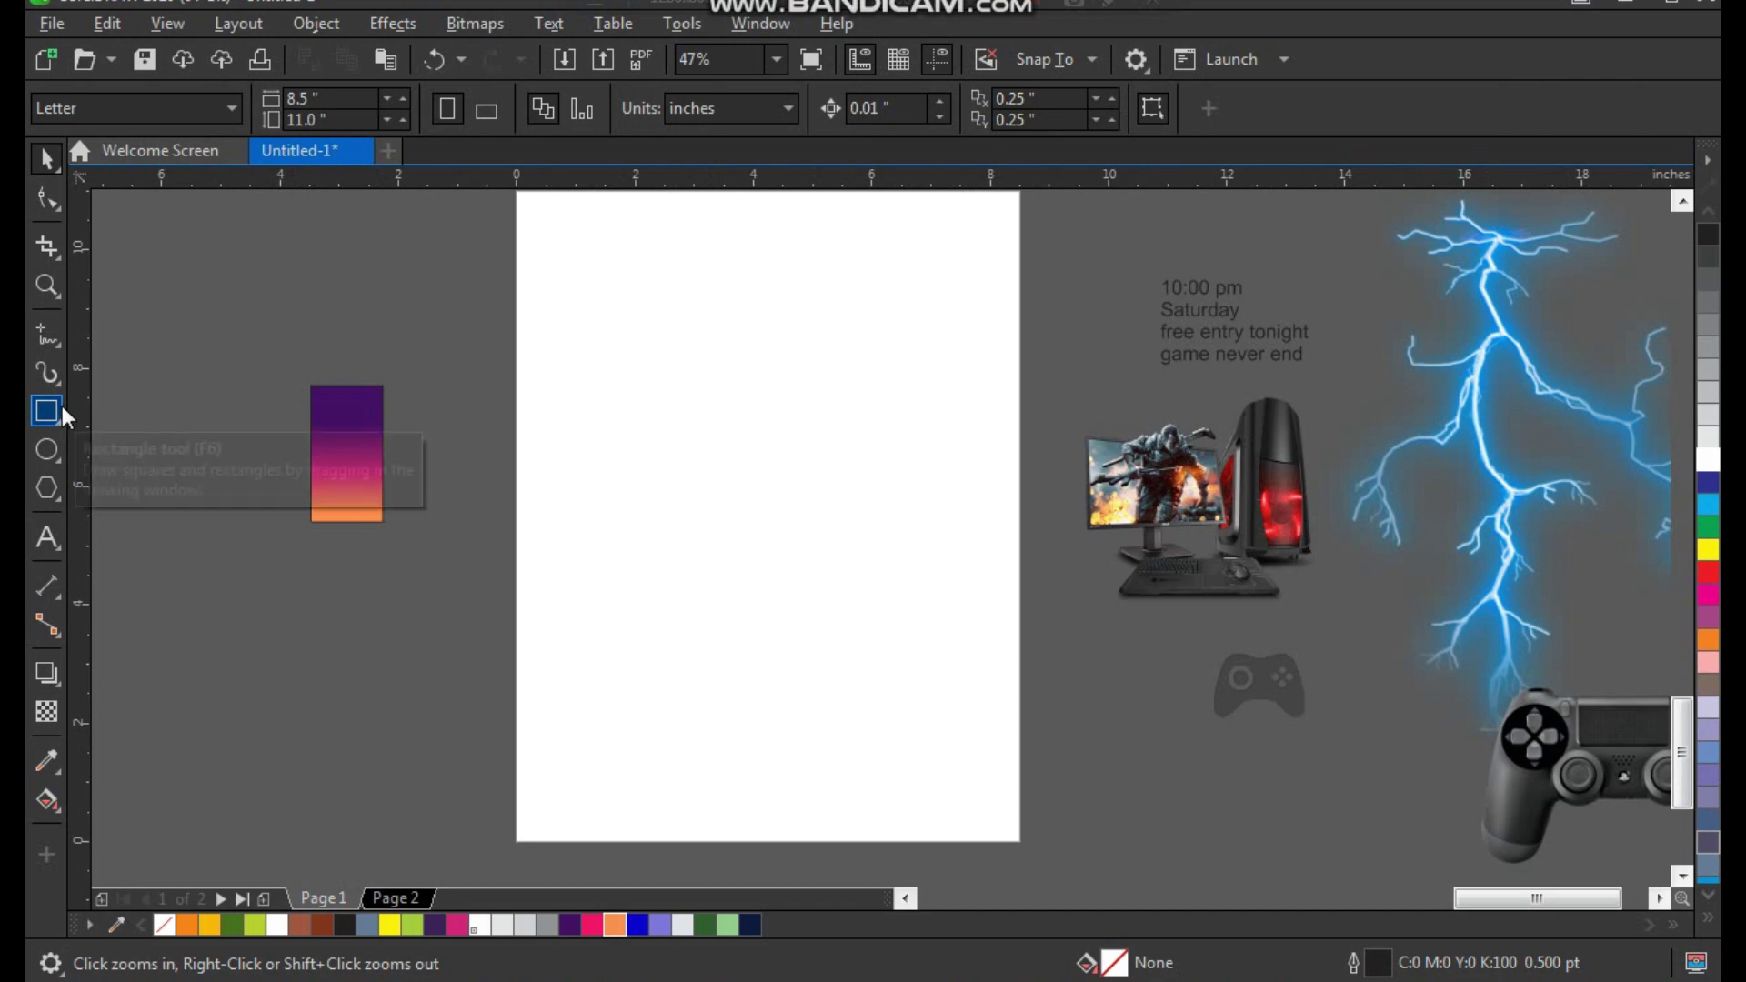
click(46, 411)
drag(575, 217, 635, 309)
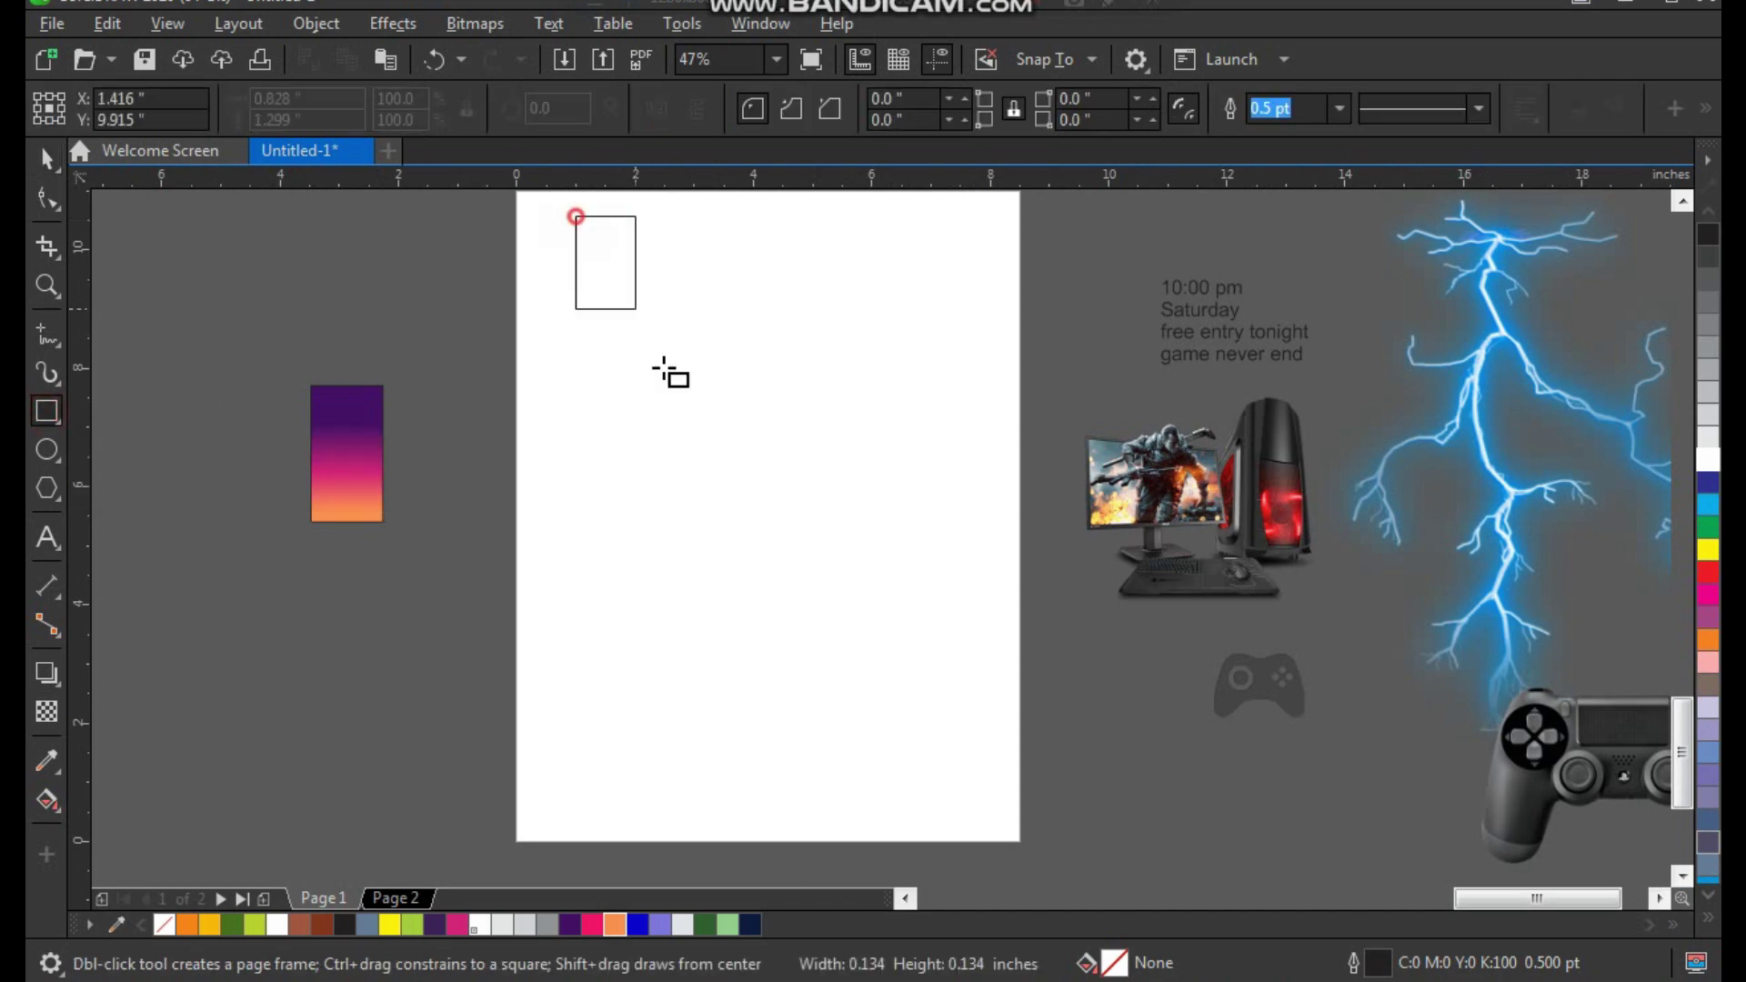
drag(665, 368, 963, 764)
key(space)
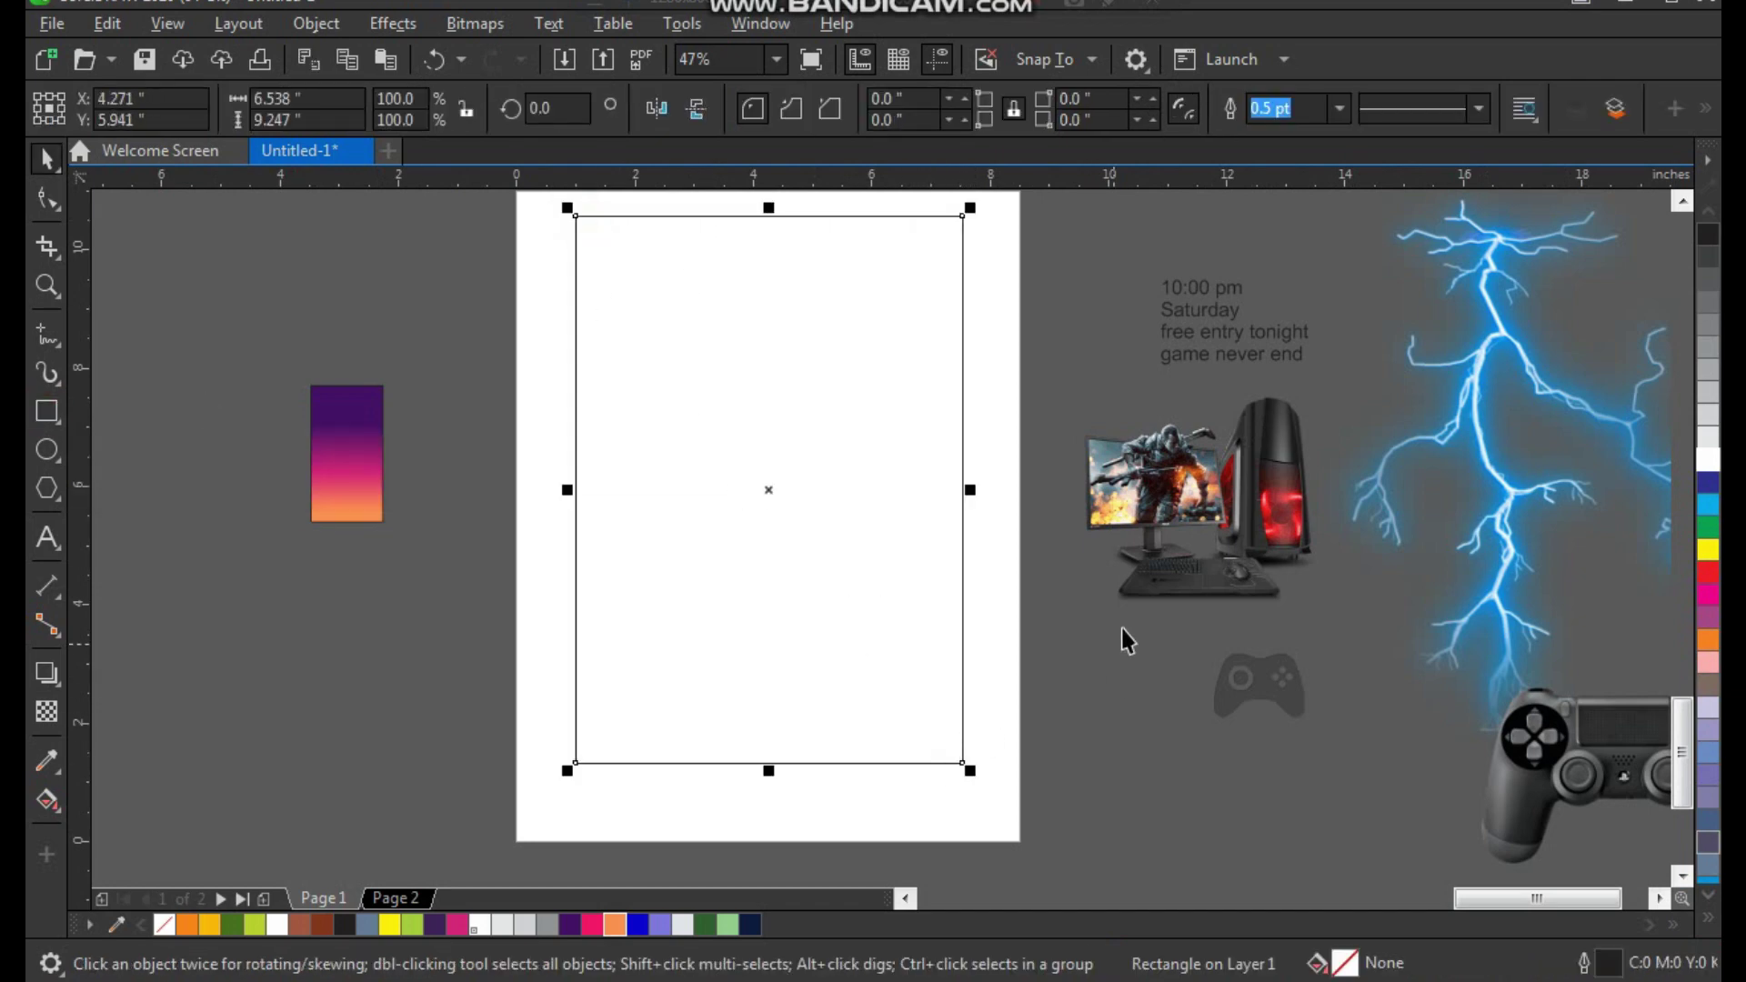
key(p)
Fill the background rectangle dark navy (#0D1B3E).
click(858, 389)
click(877, 483)
key(shift+F2)
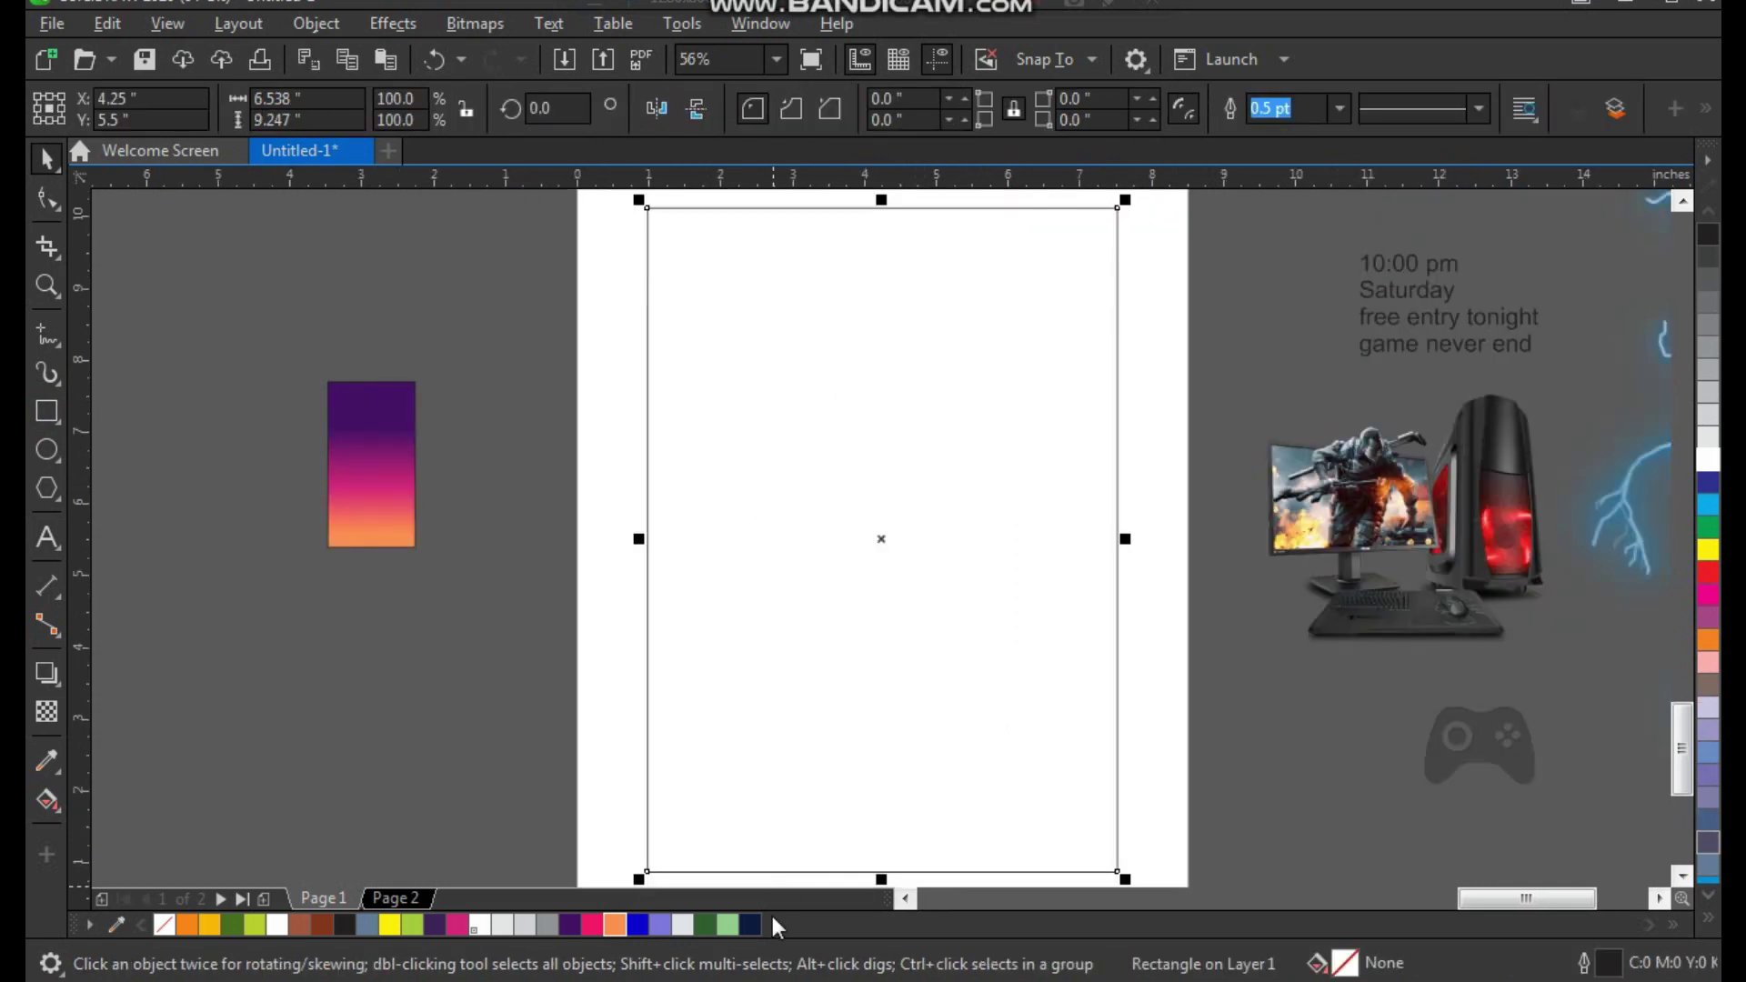
click(760, 924)
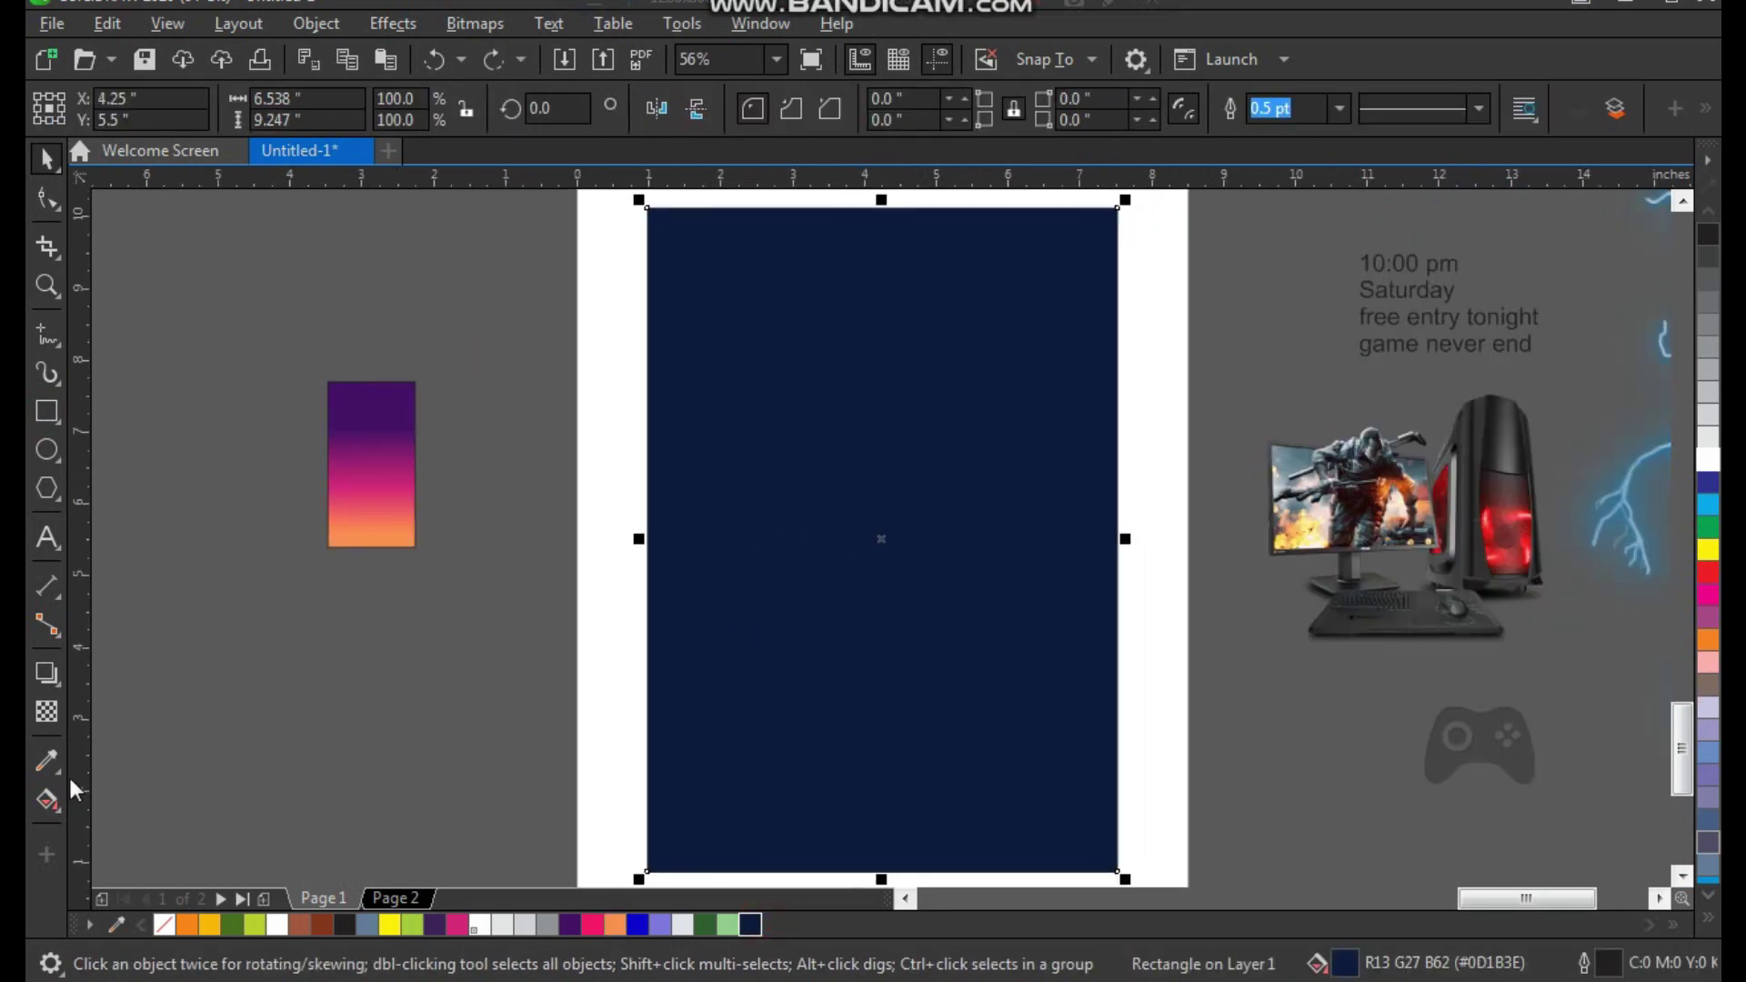
click(49, 807)
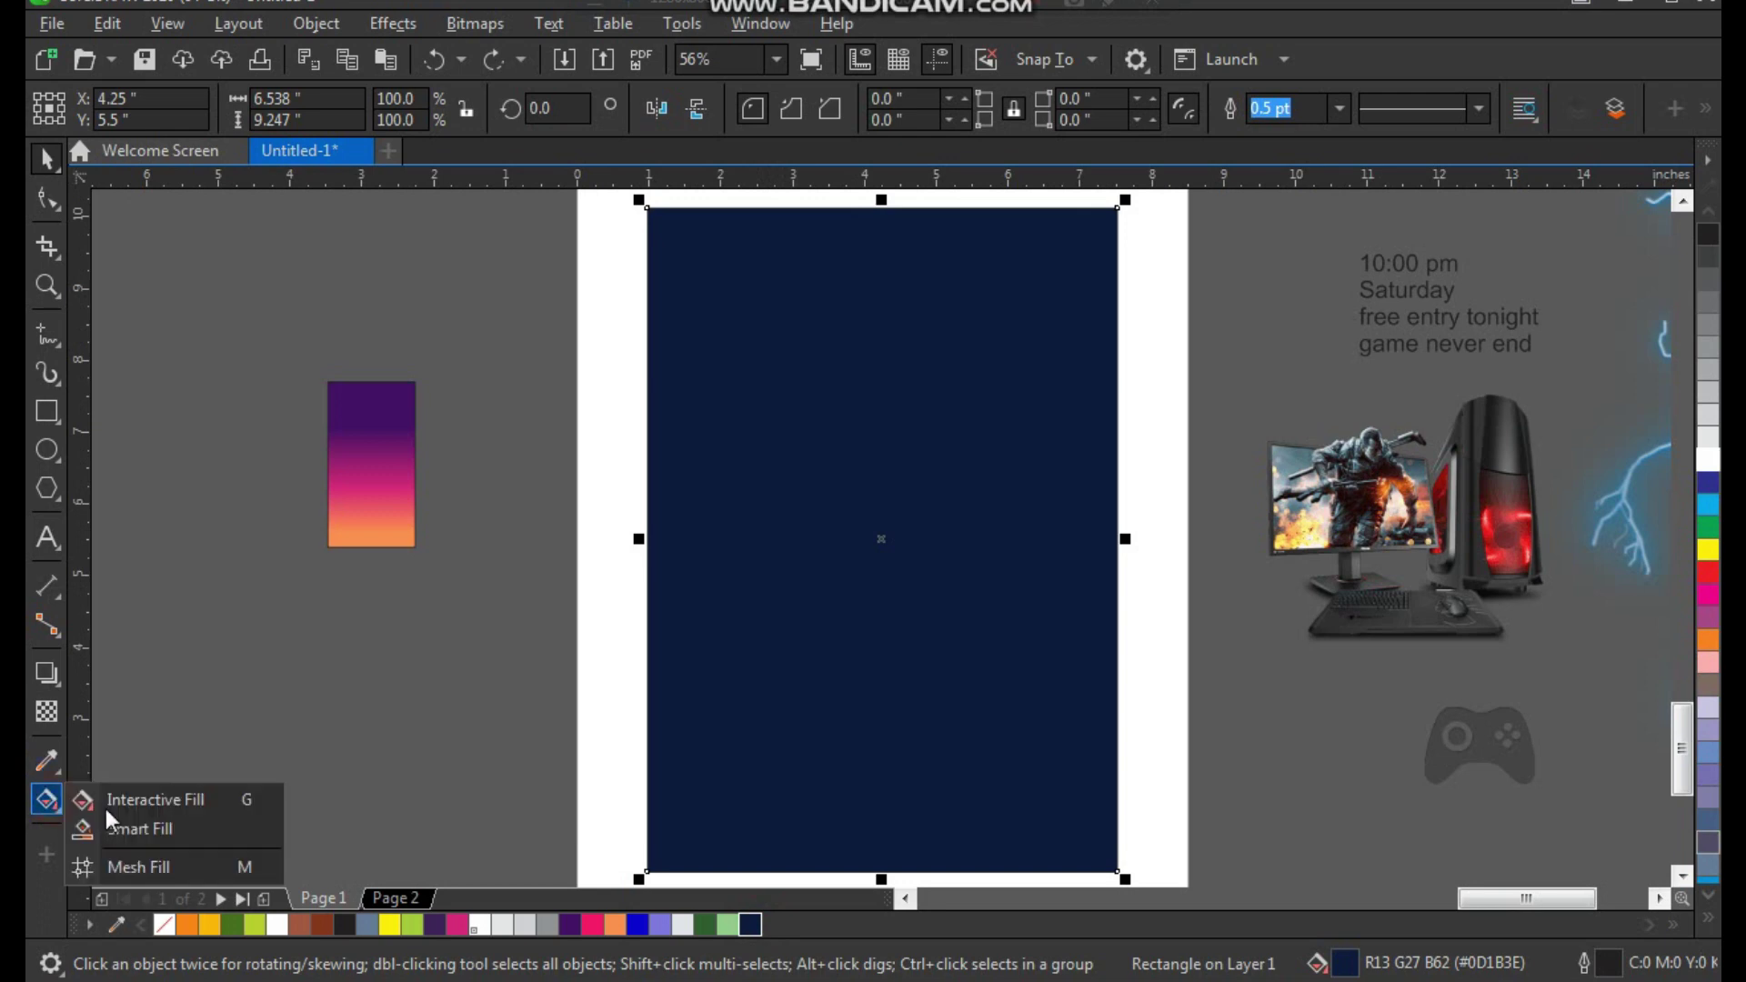
Apply a fountain fill to the rectangle running from purple to navy.
click(155, 800)
drag(1051, 544, 874, 544)
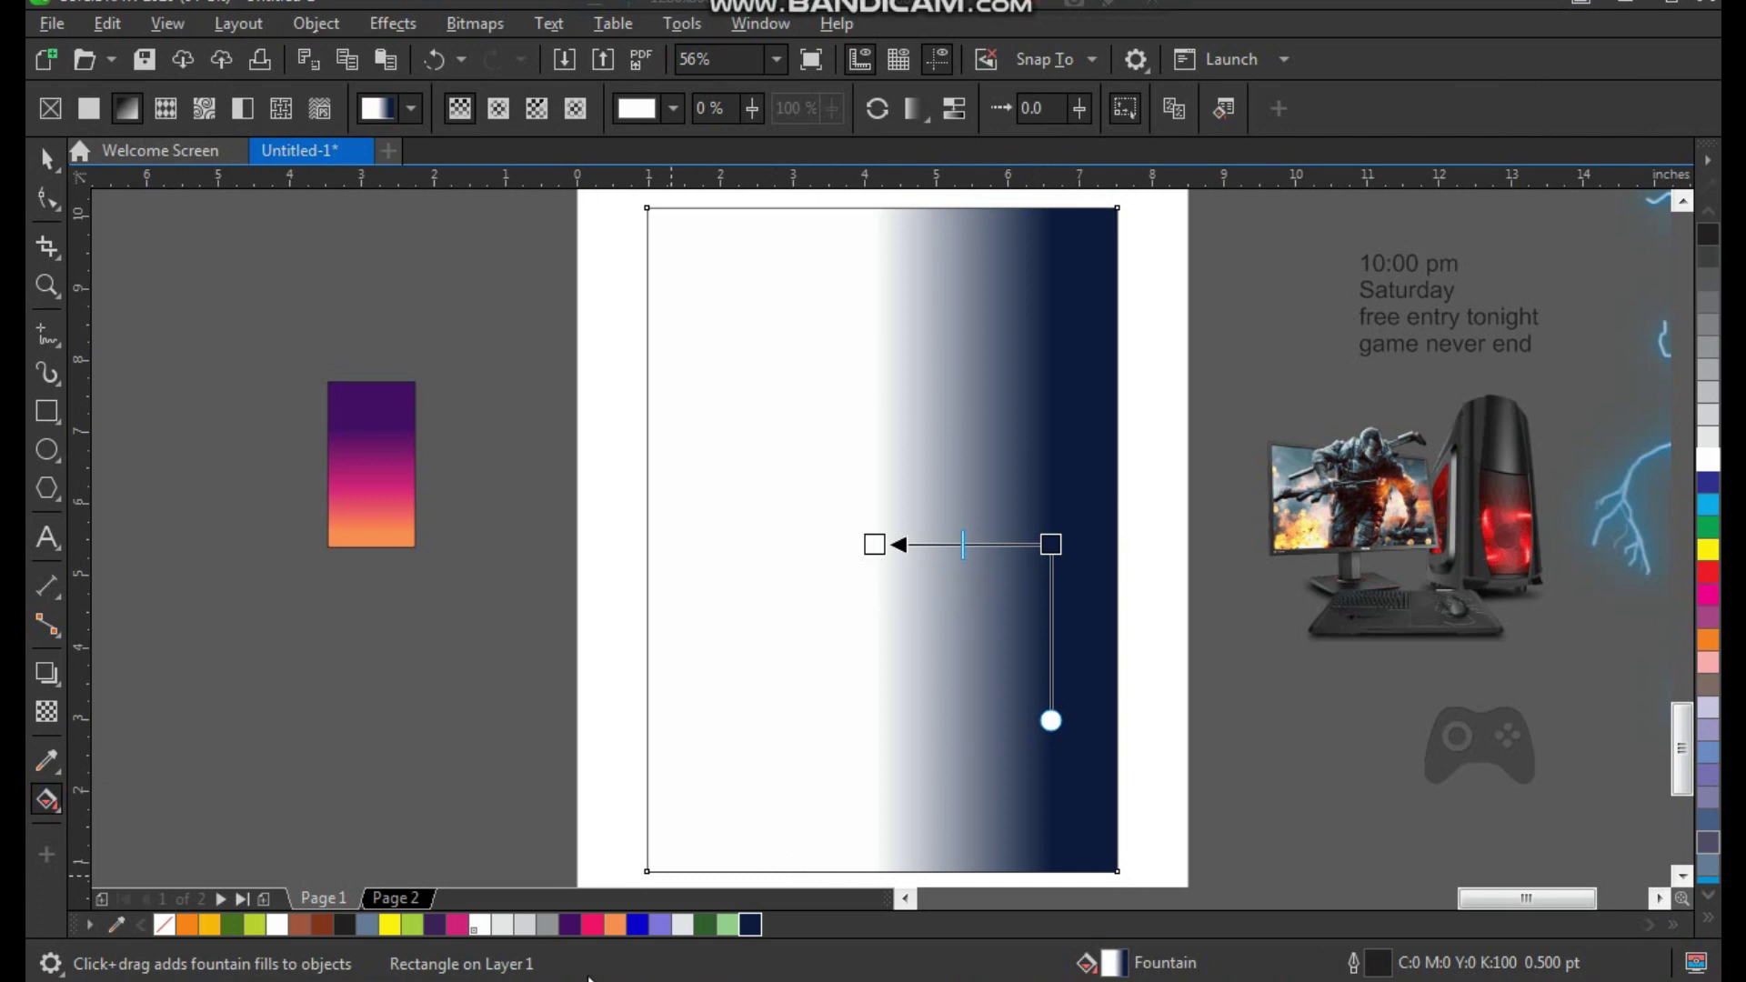
drag(582, 934, 912, 608)
drag(880, 551, 874, 546)
Make the gradient elliptical and enlarge it into a wide purple centre glow.
click(497, 119)
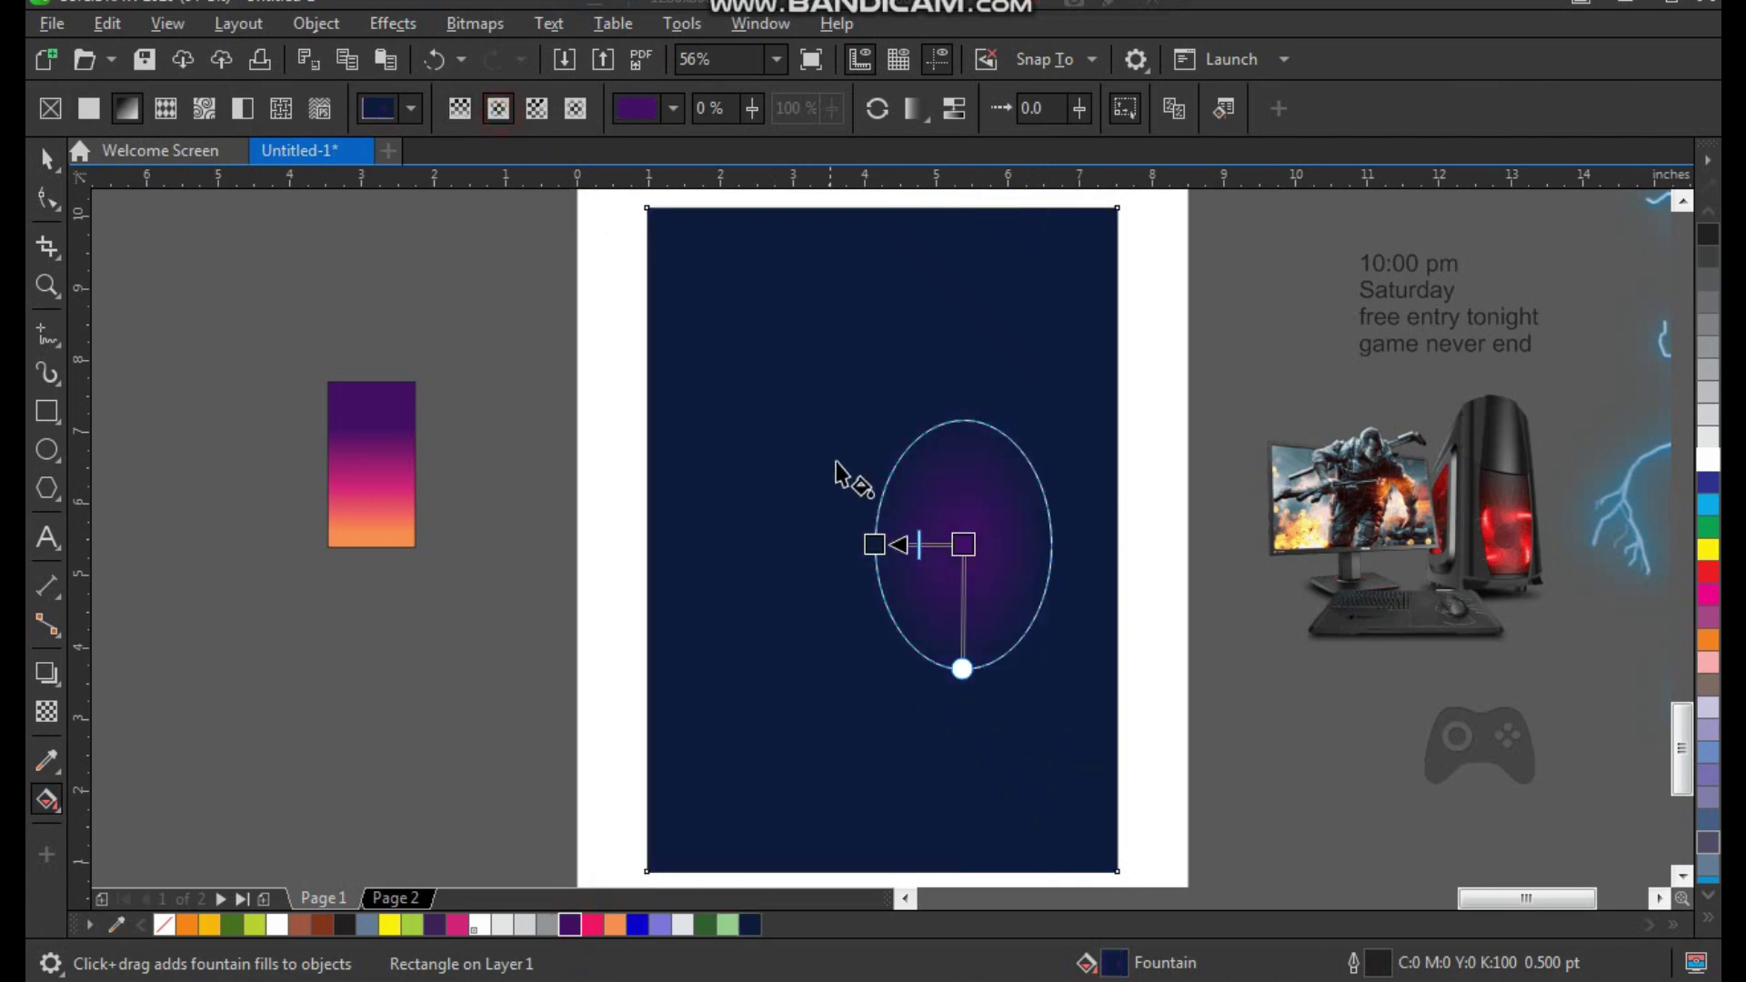
drag(964, 545, 885, 619)
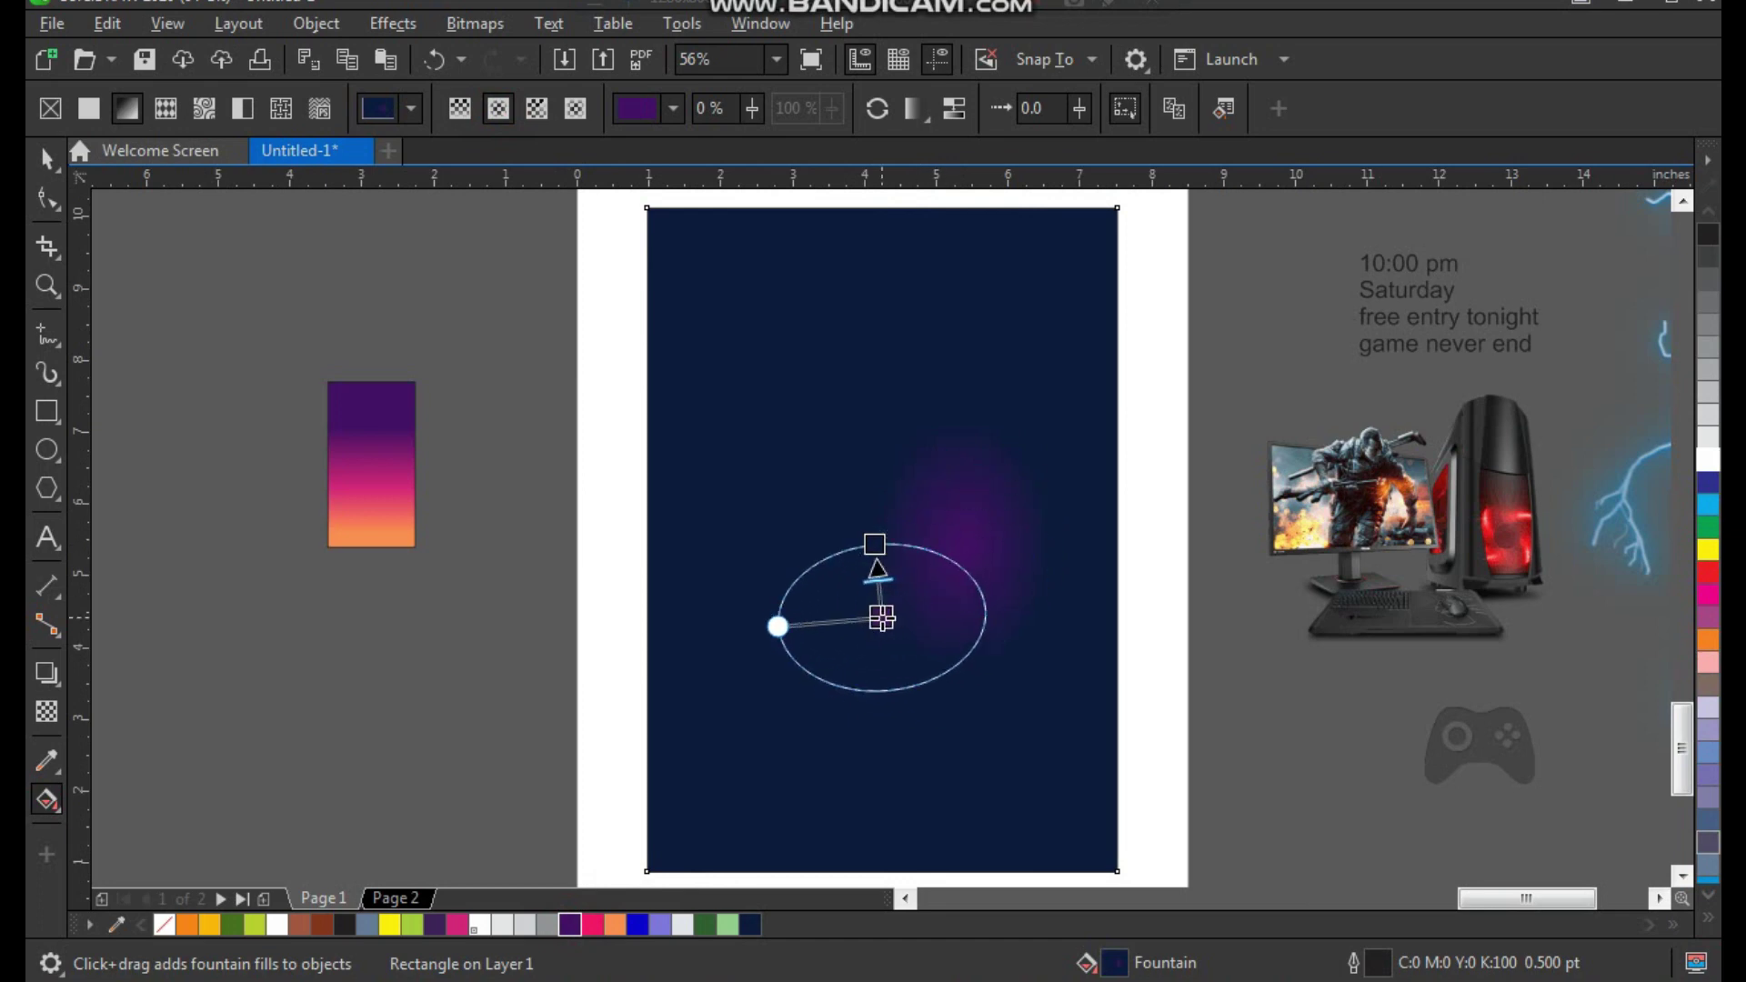
drag(877, 544, 887, 452)
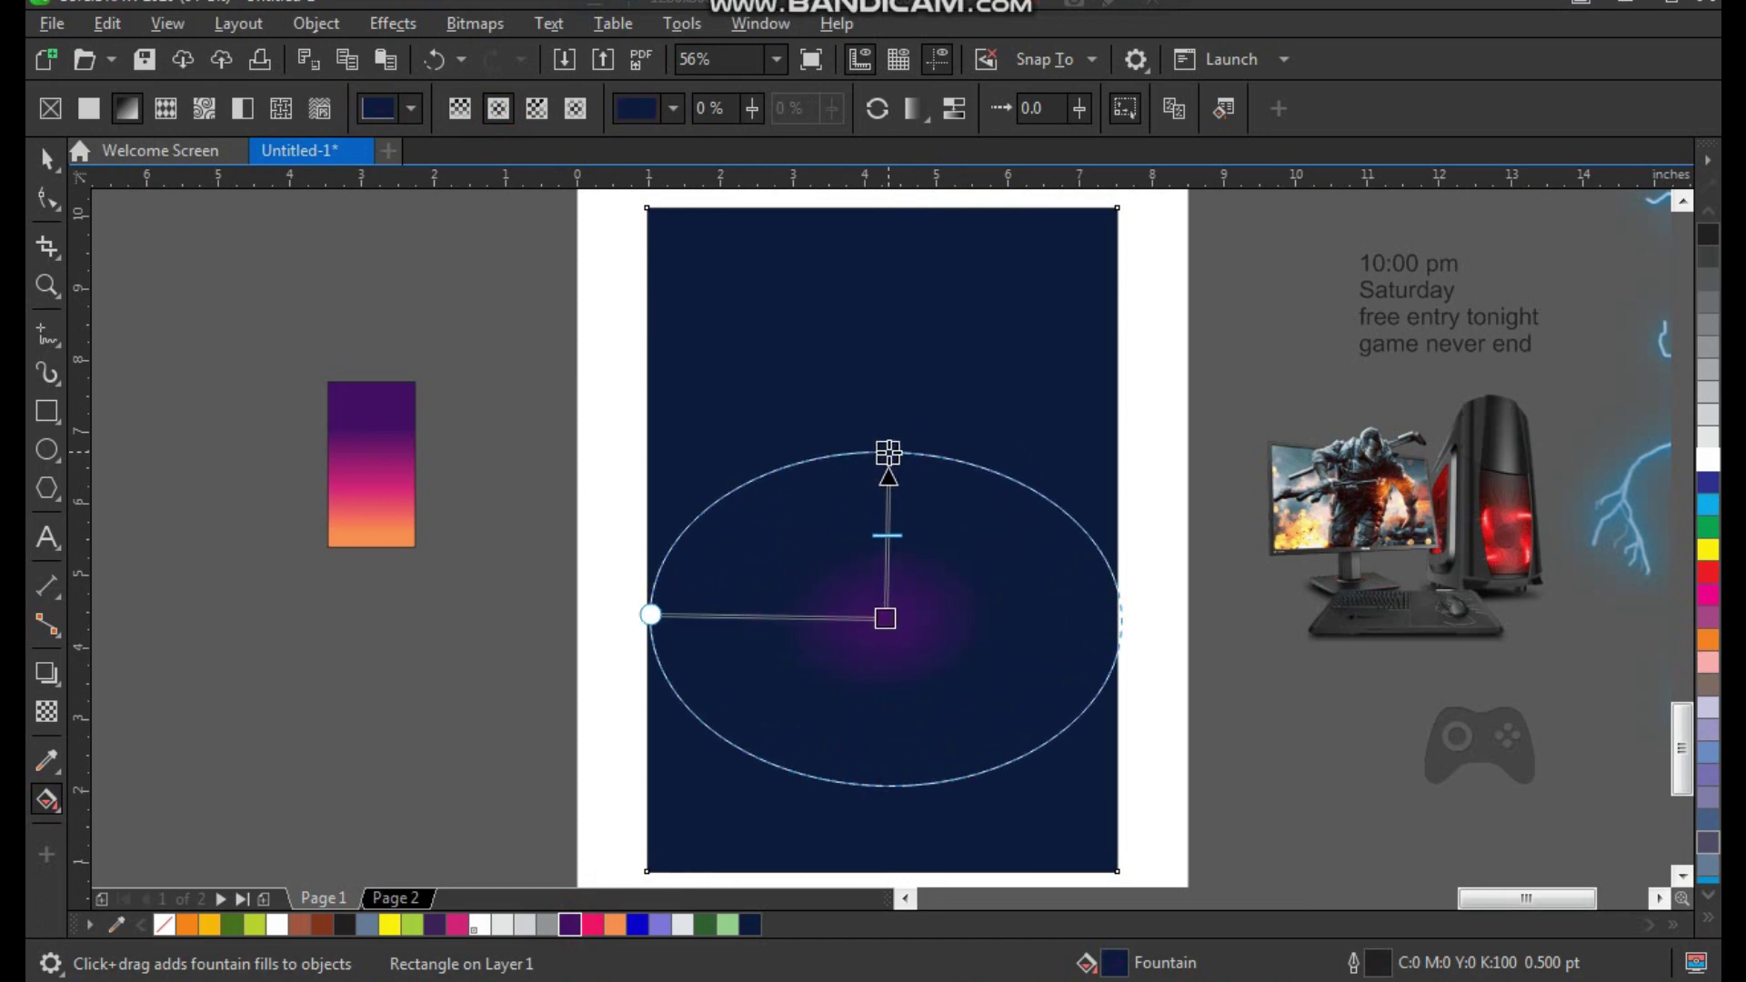
drag(888, 612, 887, 573)
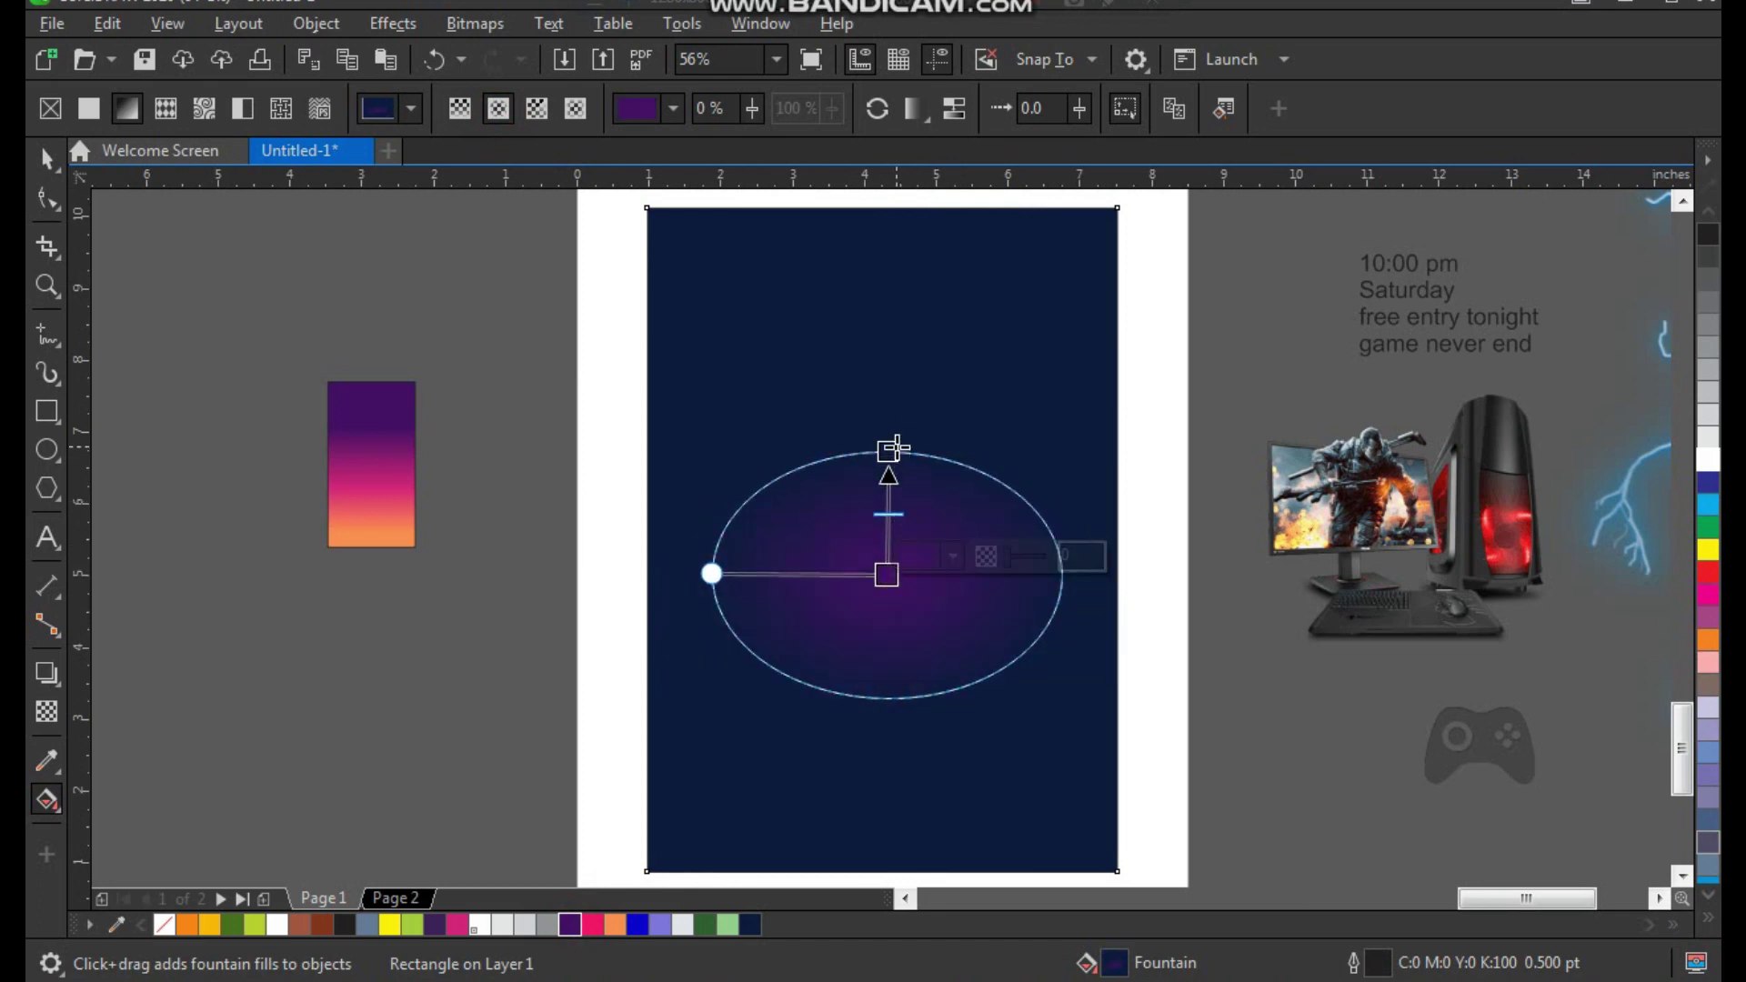
drag(888, 452, 909, 311)
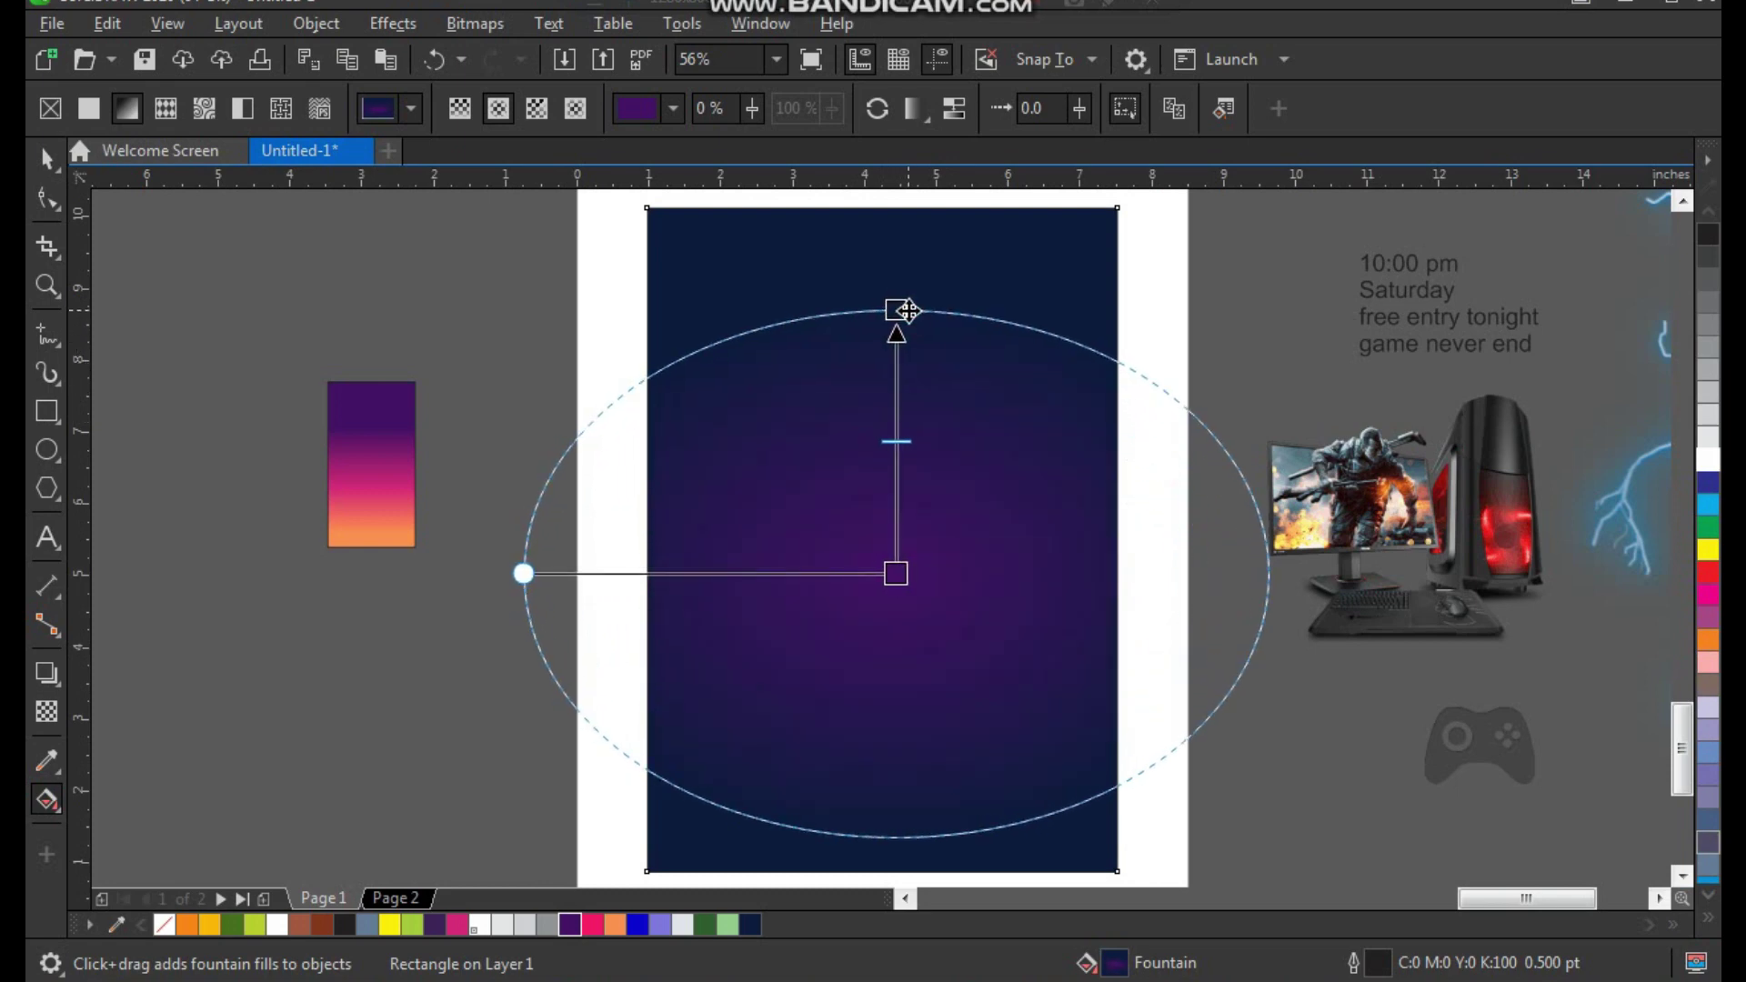
click(50, 162)
Draw a narrow white stripe aligned to the background's top edge.
key(z)
right_click(396, 287)
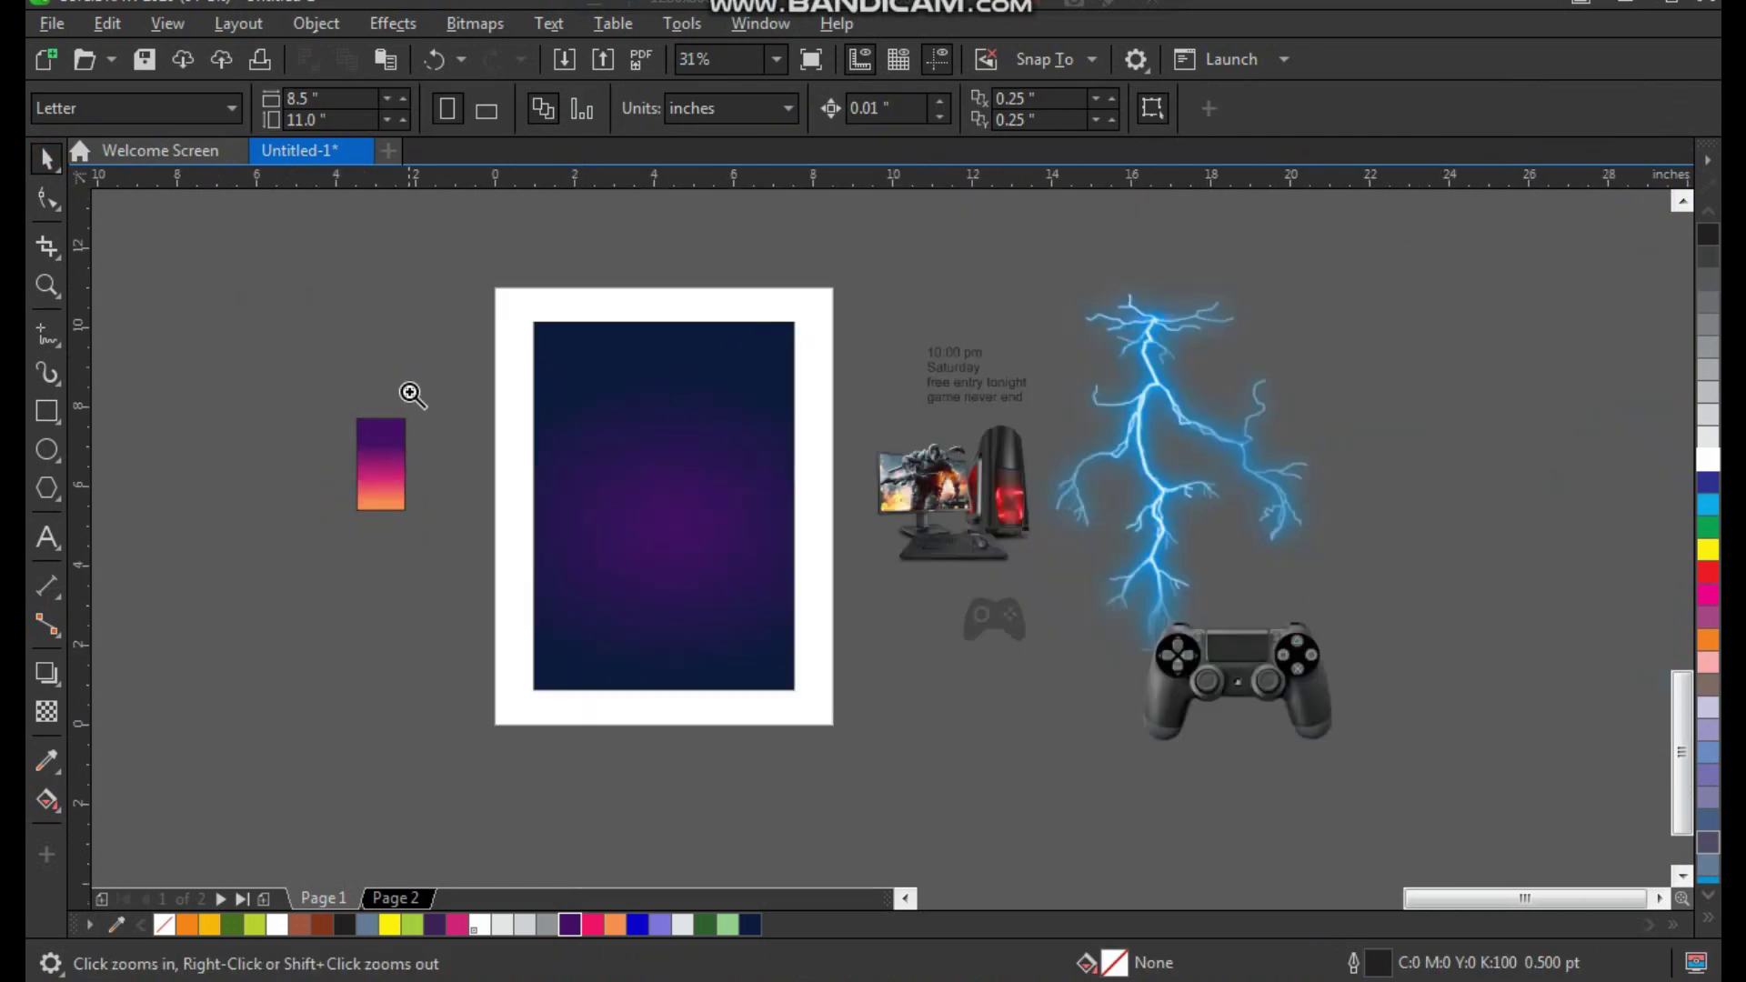
drag(395, 284, 1068, 723)
key(space)
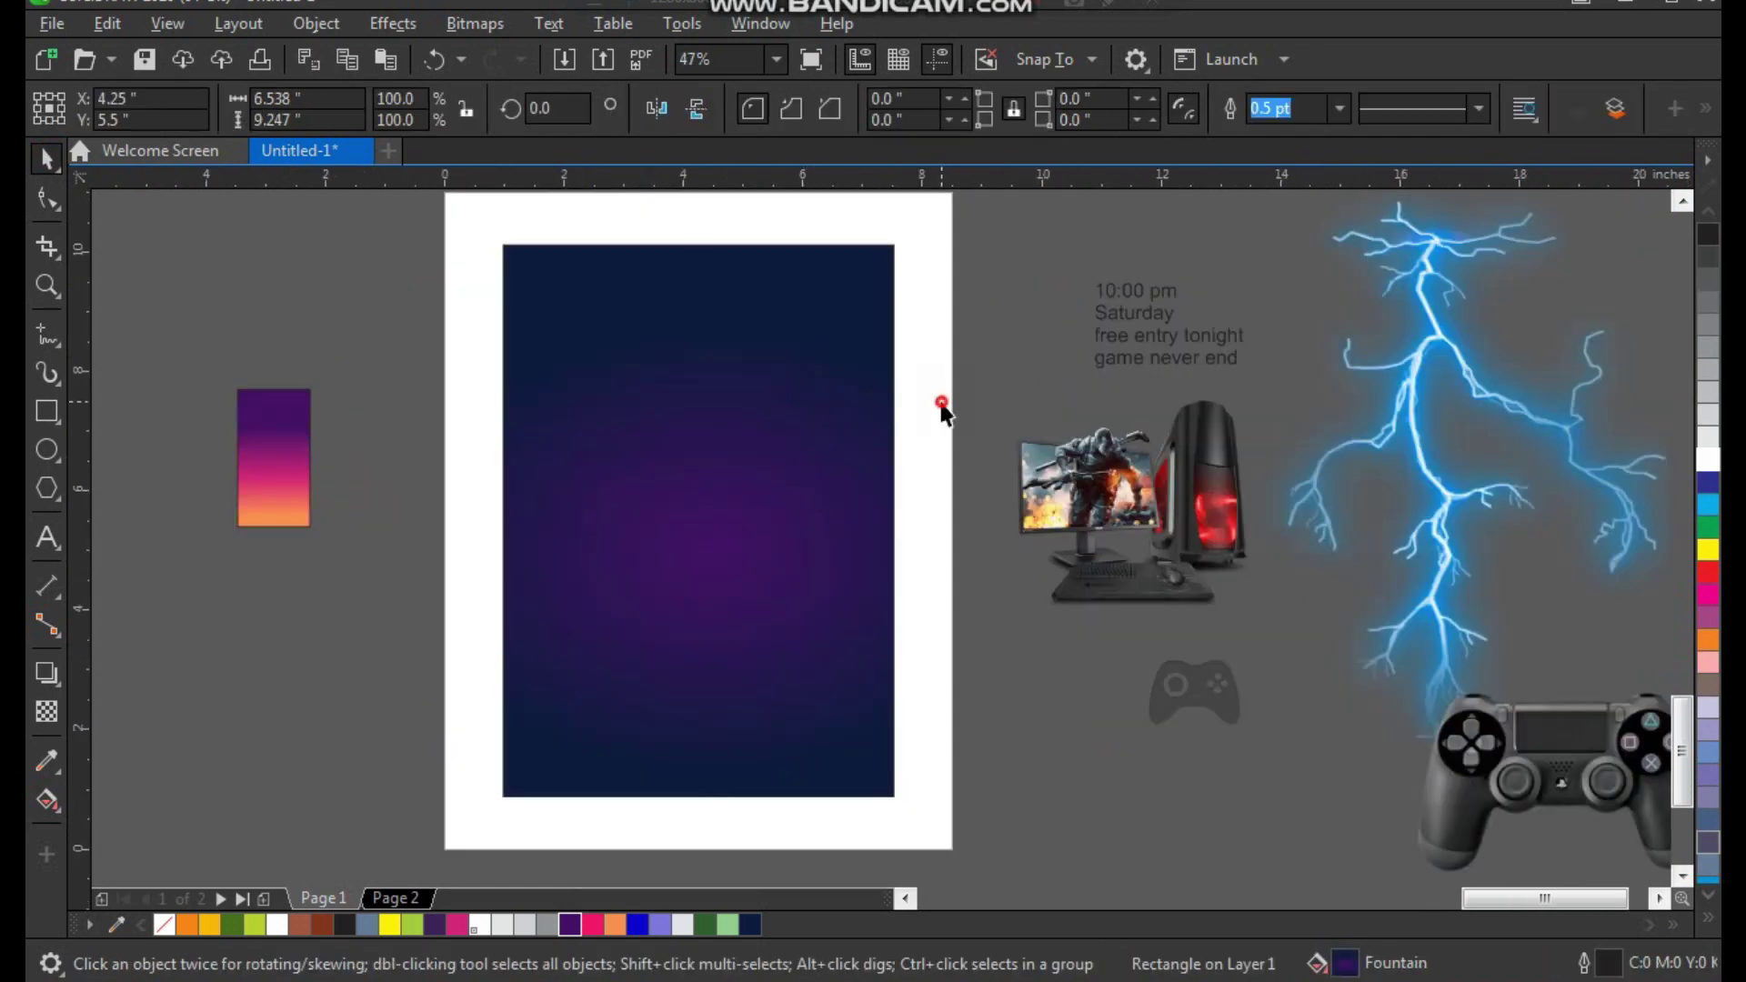
click(50, 411)
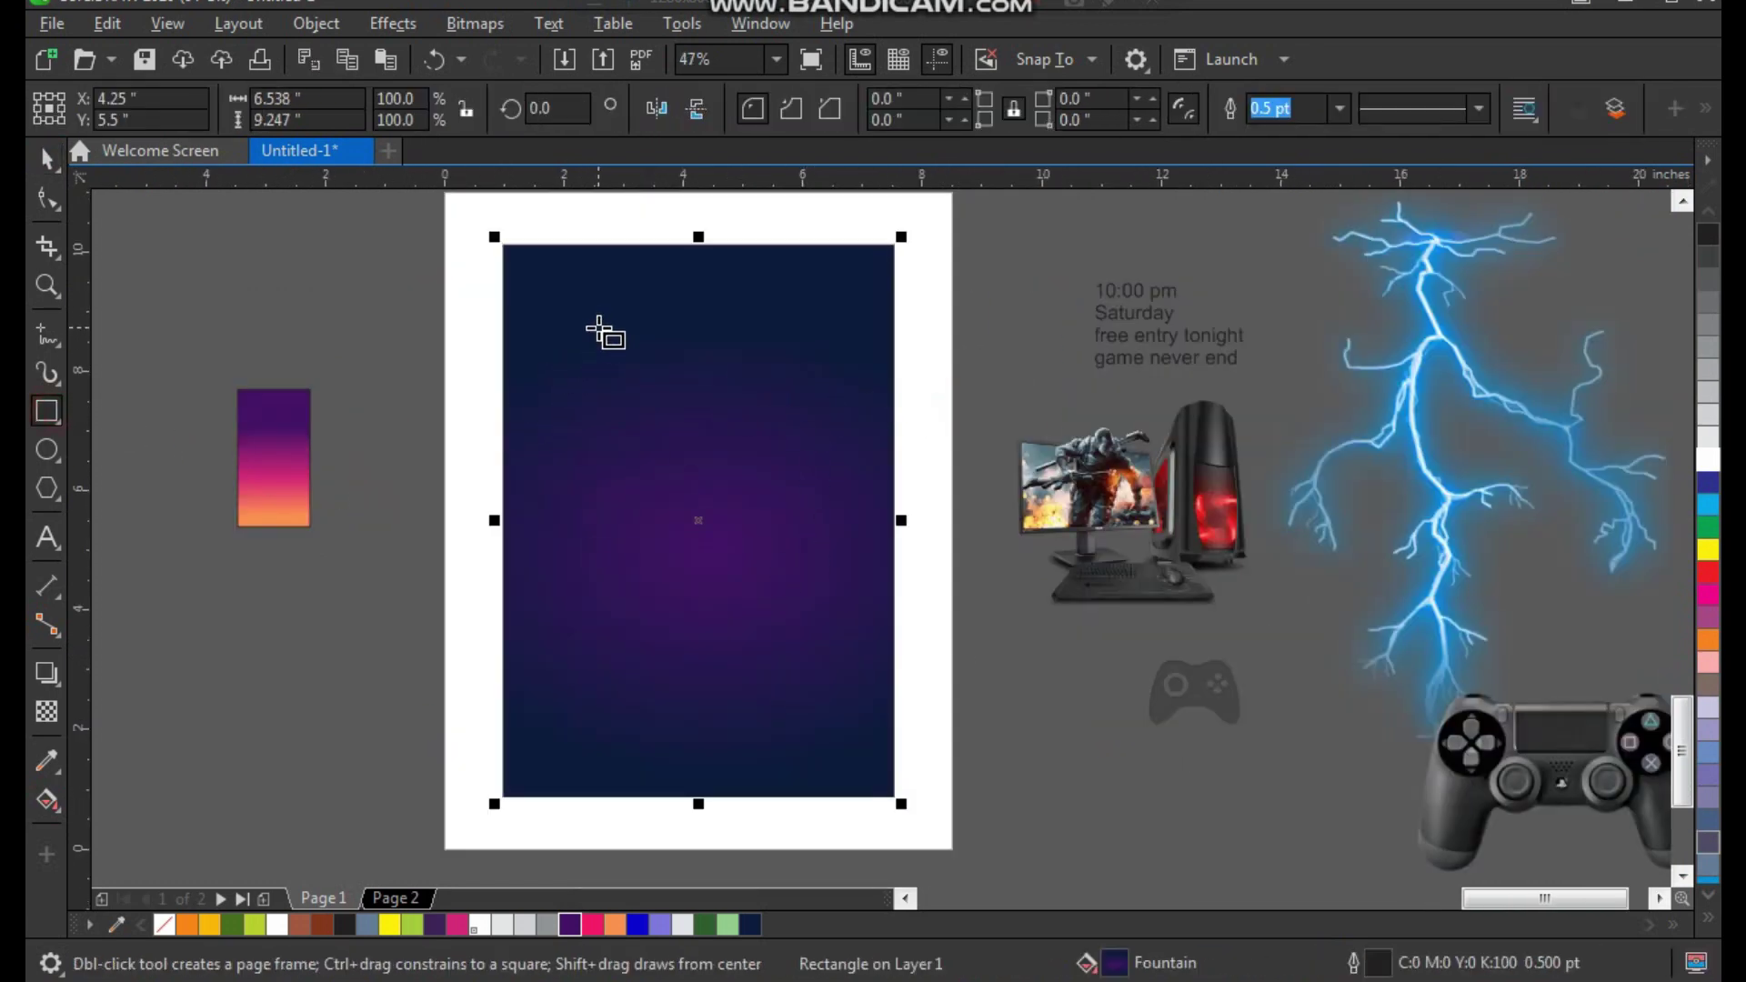
drag(590, 320, 631, 494)
key(space)
shift+click(707, 381)
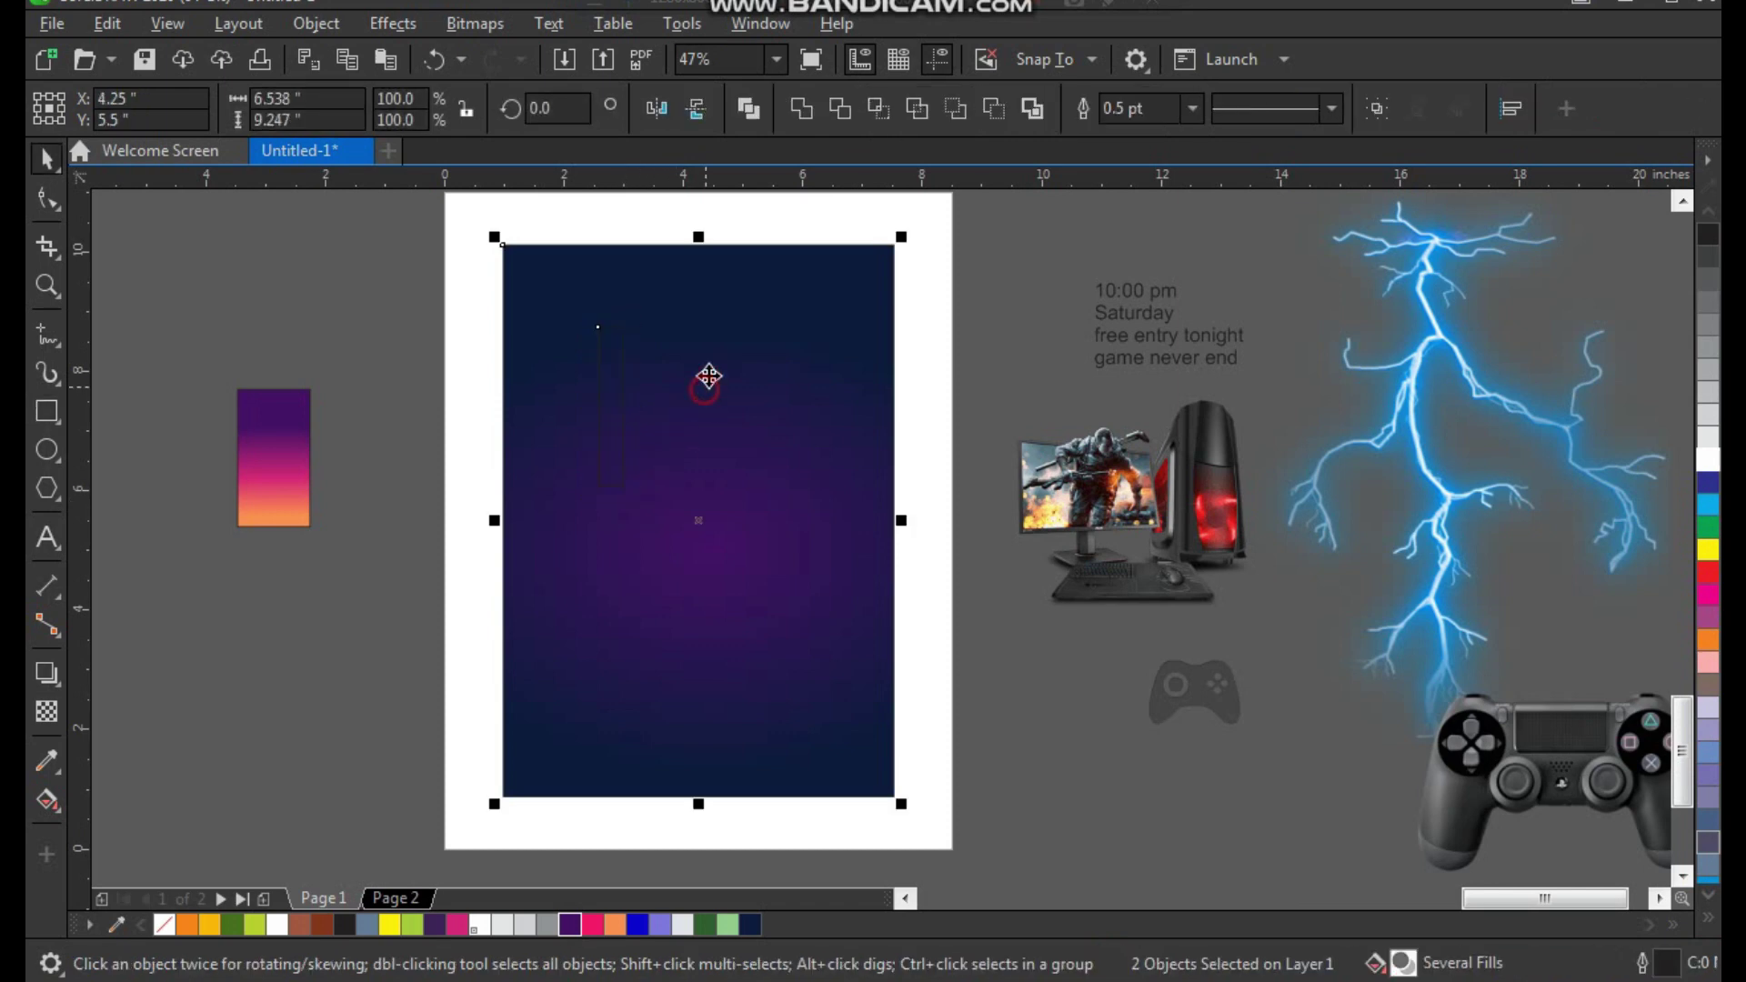
key(t)
shift+click(705, 468)
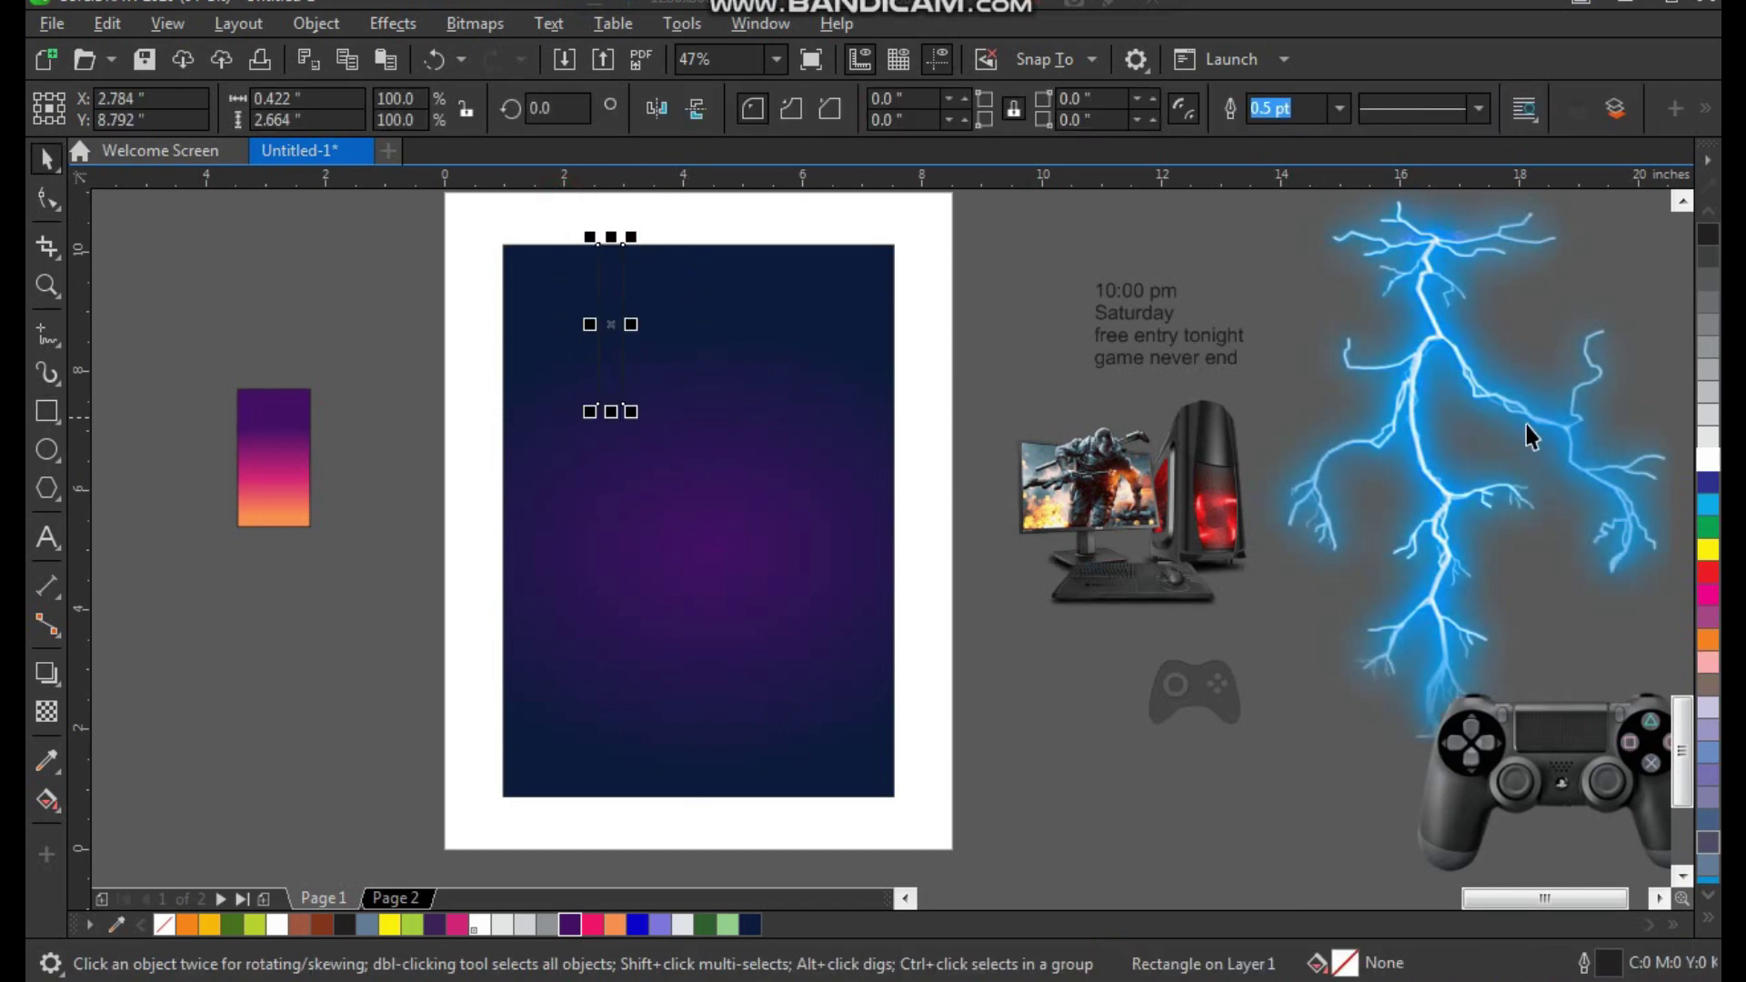
click(1706, 460)
Duplicate the stripe rightward with Ctrl+R into five evenly spaced stripes.
key(z)
click(669, 346)
key(space)
drag(674, 393, 777, 405)
key(ctrl+r)
key(ctrl+r)
key(ctrl+r)
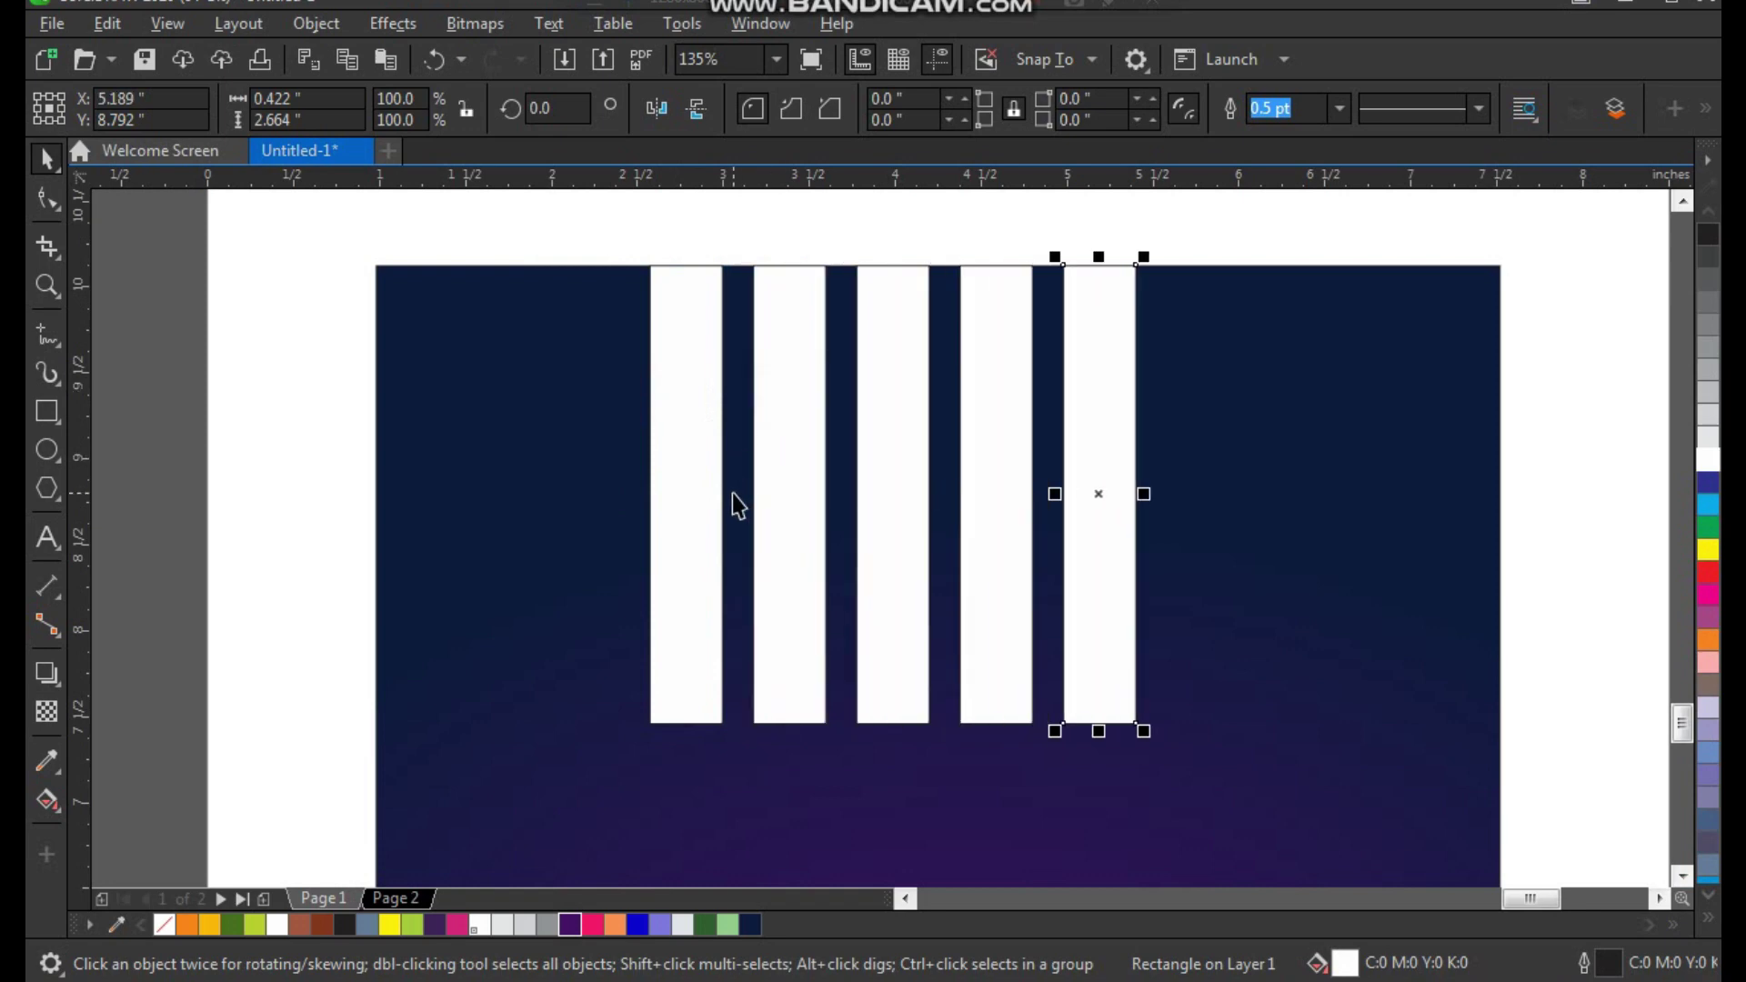
drag(1126, 689, 1147, 733)
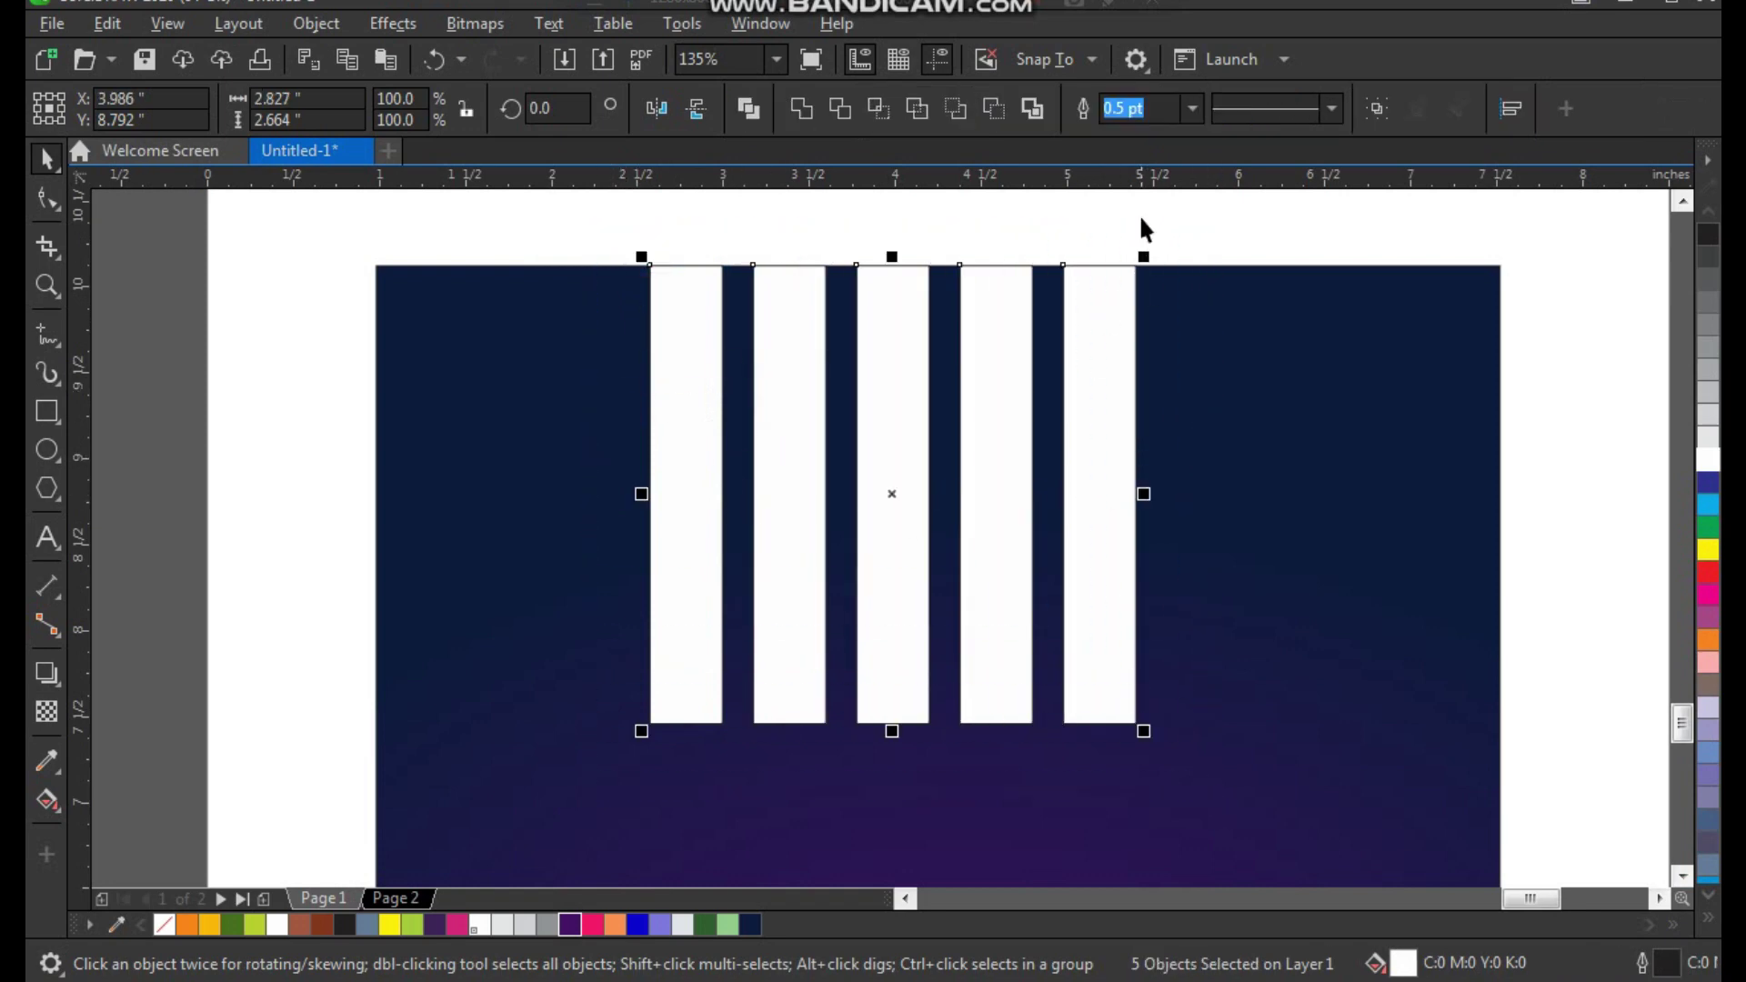
Colour the stripes blue, lavender, light grey, dark green and light green, then group them.
key(z)
drag(1239, 216, 604, 748)
key(space)
click(579, 406)
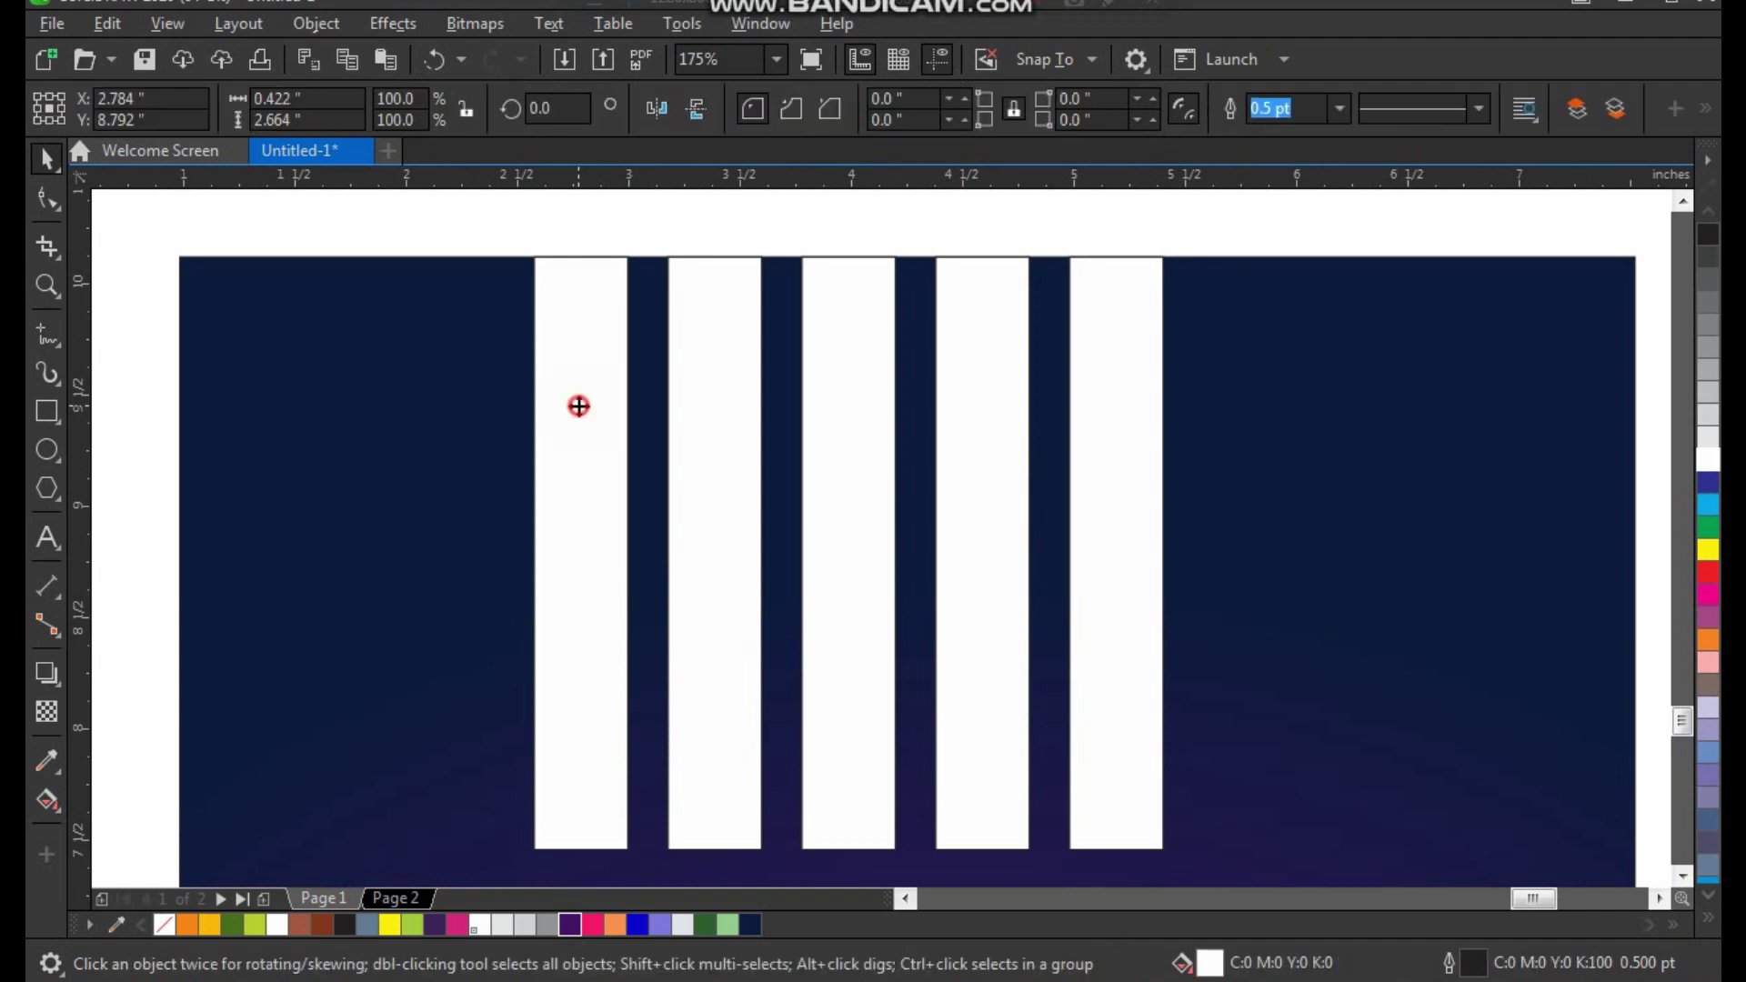
click(638, 925)
click(707, 808)
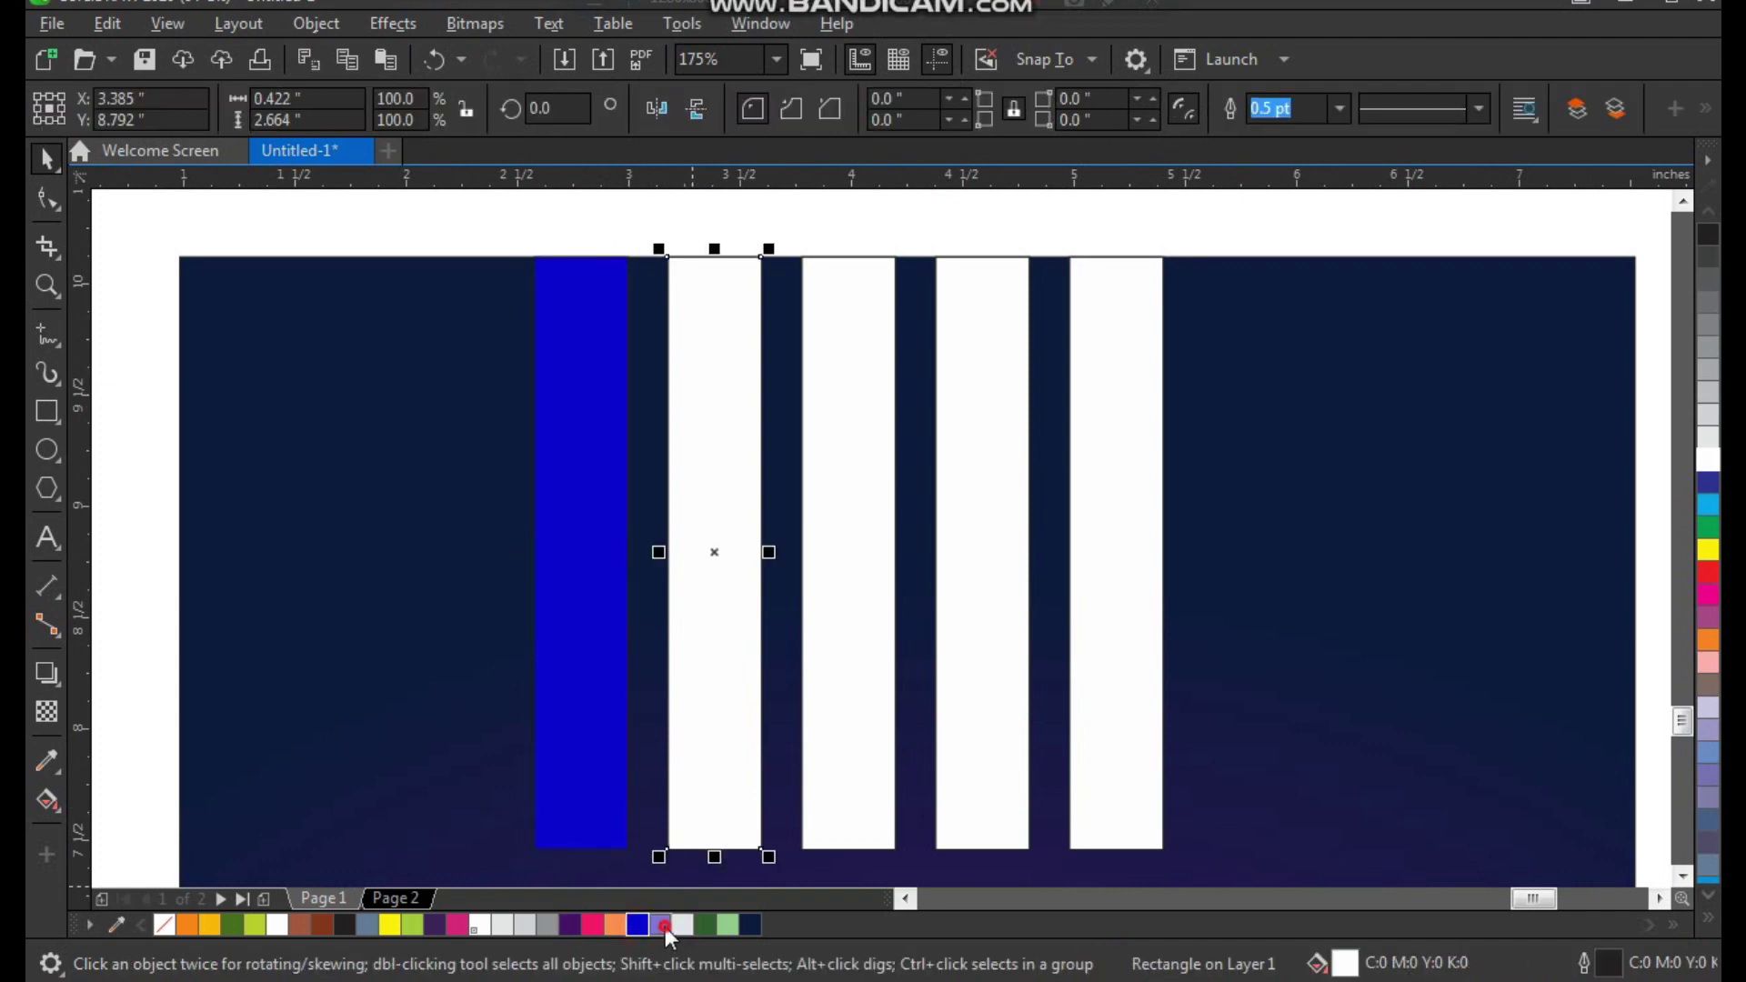
click(664, 926)
click(822, 791)
click(683, 925)
click(952, 799)
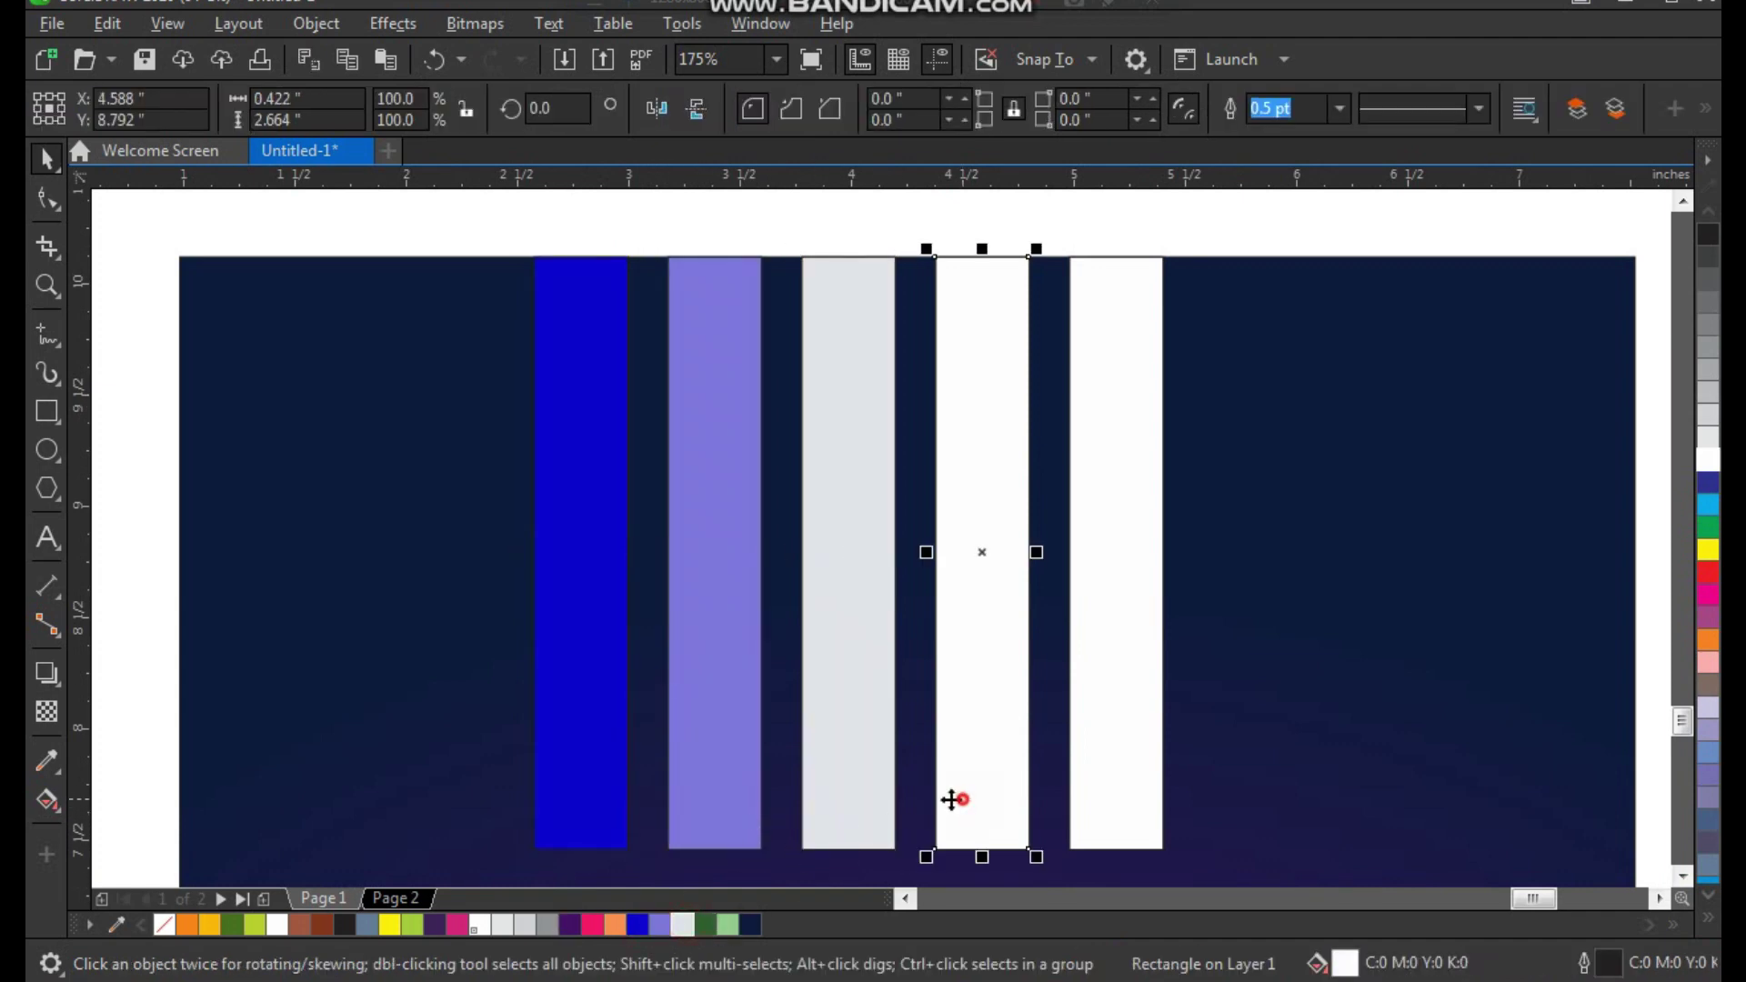
click(709, 925)
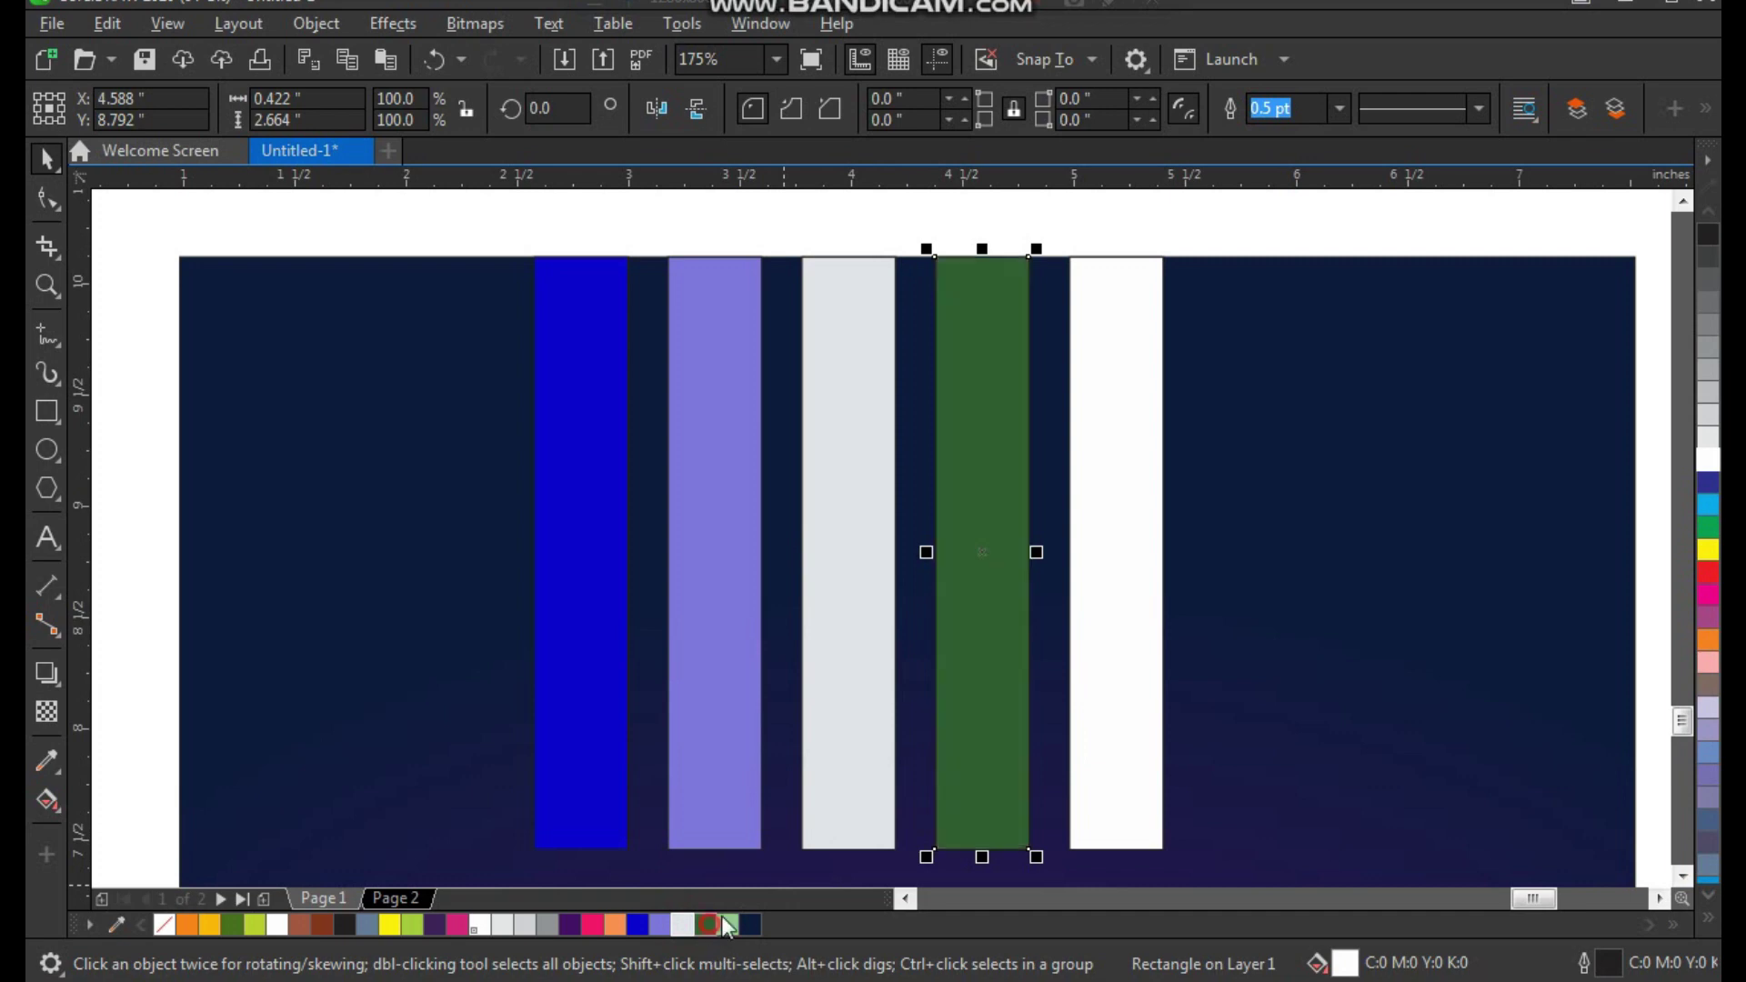
click(1071, 749)
click(727, 924)
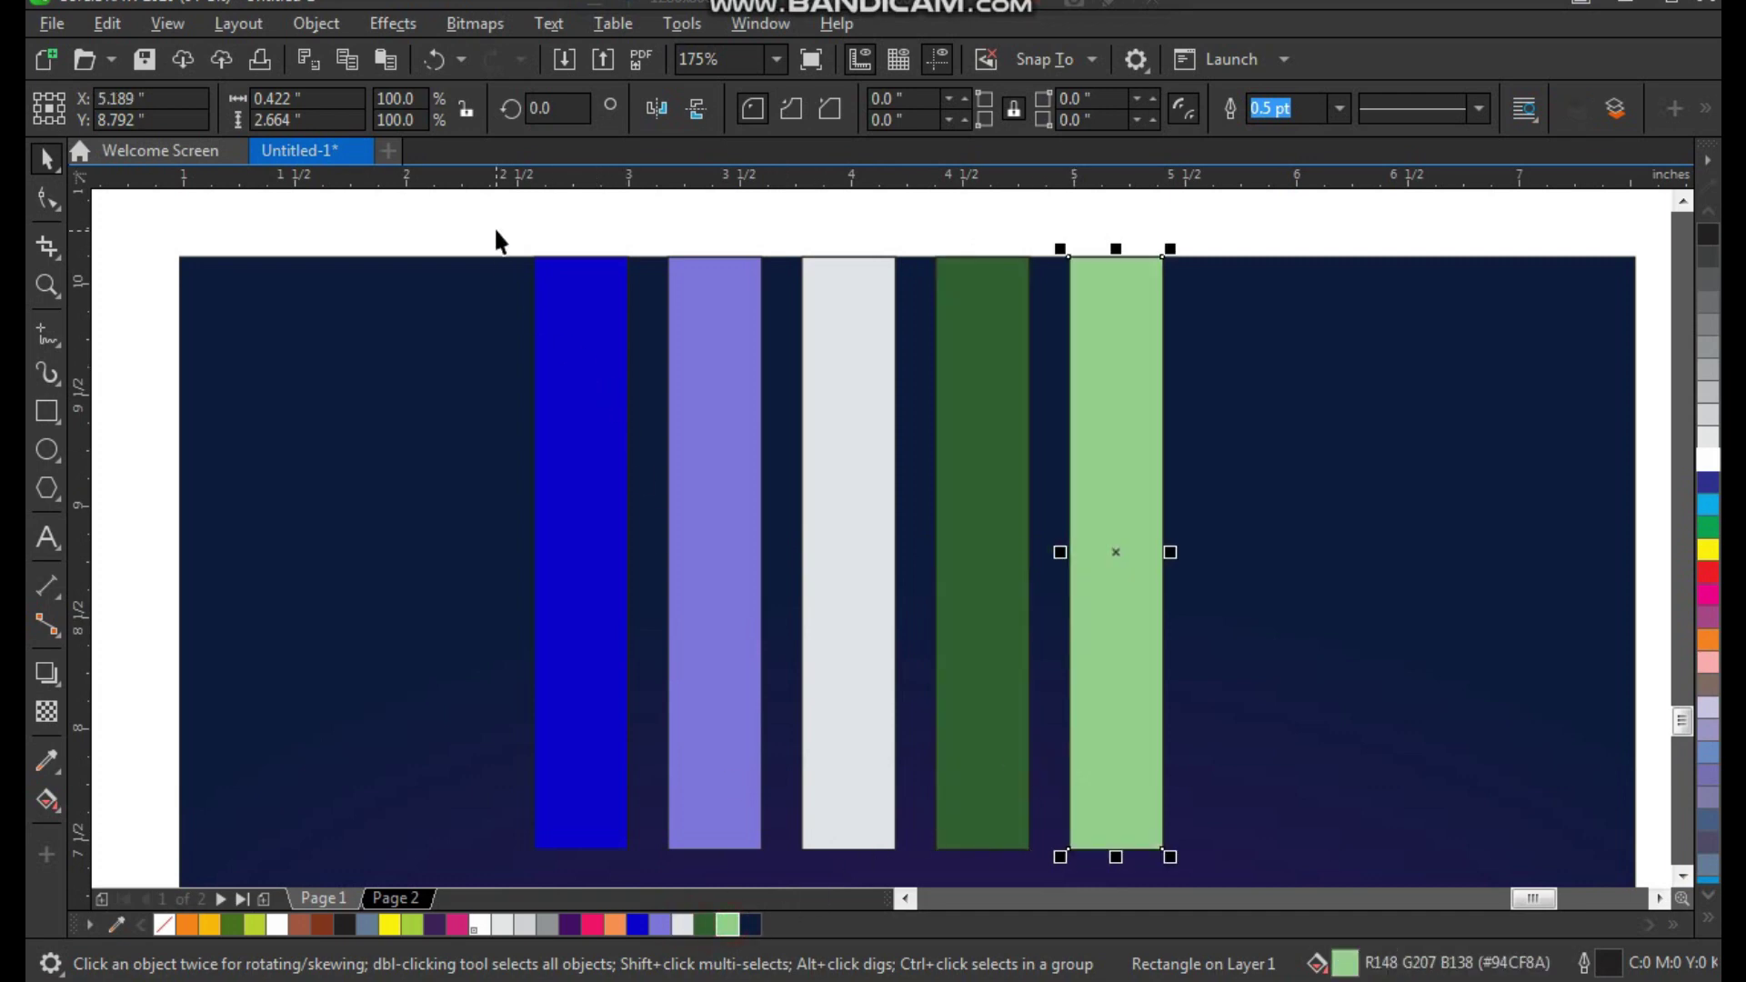
drag(493, 226, 1192, 869)
key(ctrl+g)
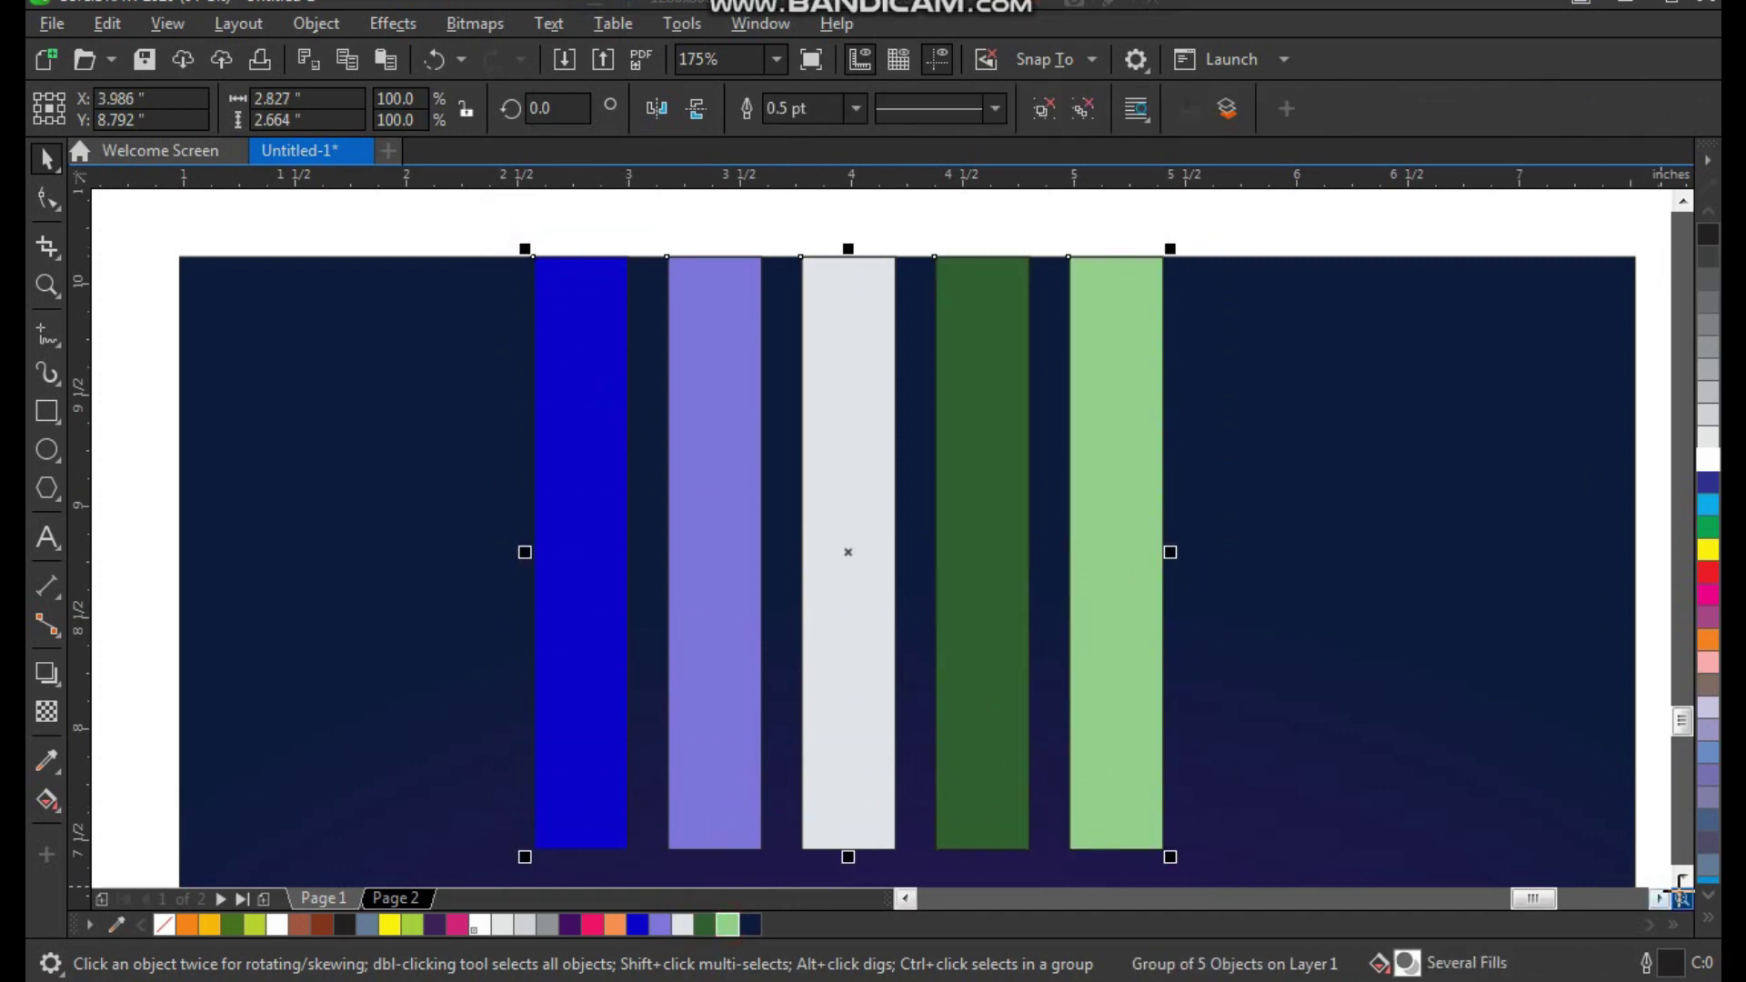
Remove the stripes' outlines and shorten them to about three quarters height.
click(1708, 900)
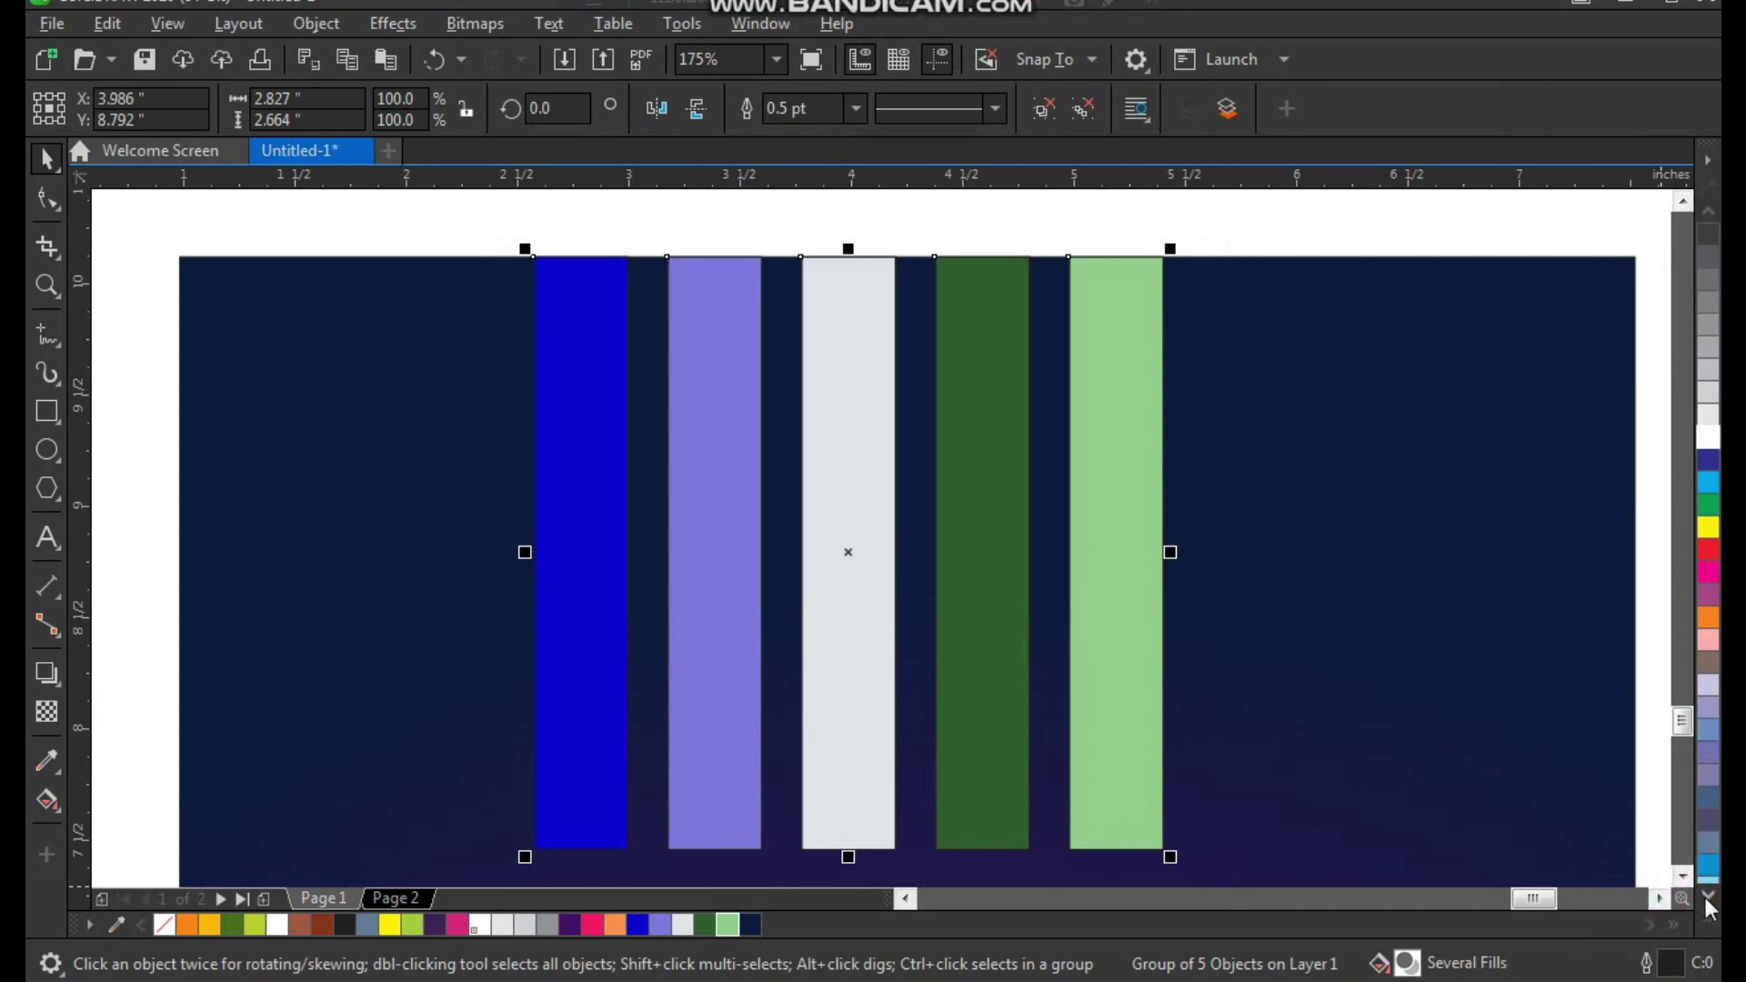
click(1709, 920)
right_click(1615, 211)
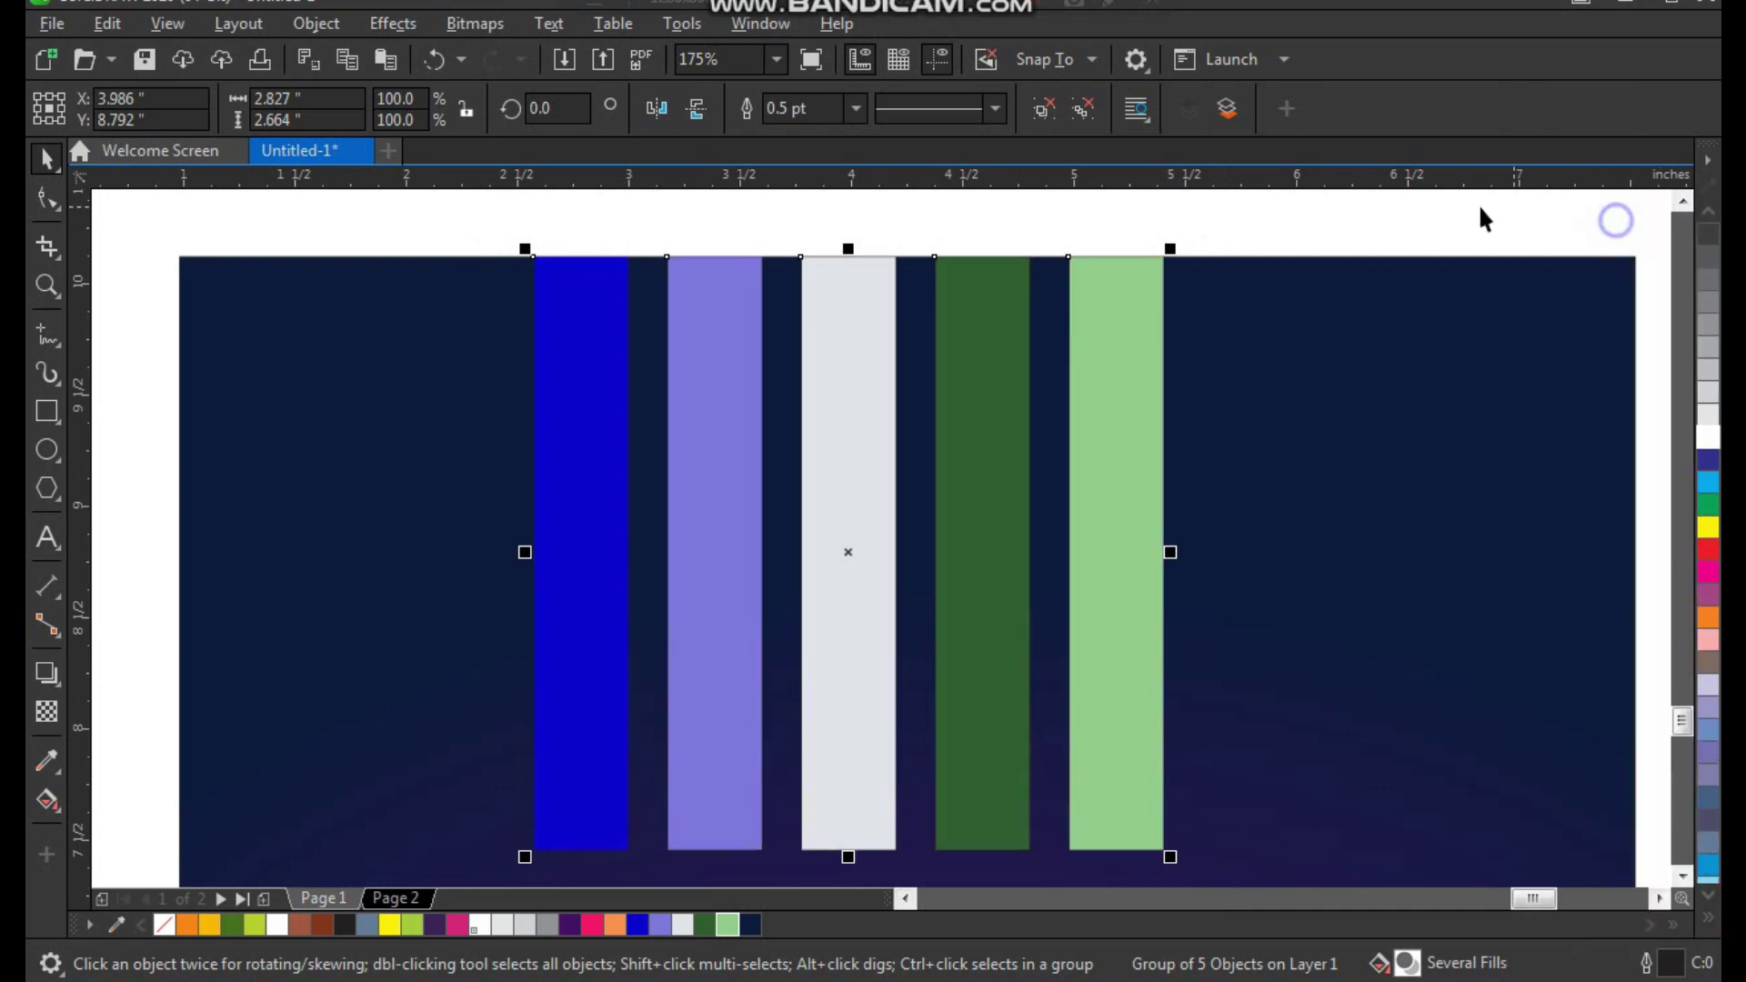
scroll(1083, 459, down, 4)
key(z)
scroll(1139, 598, up, 2)
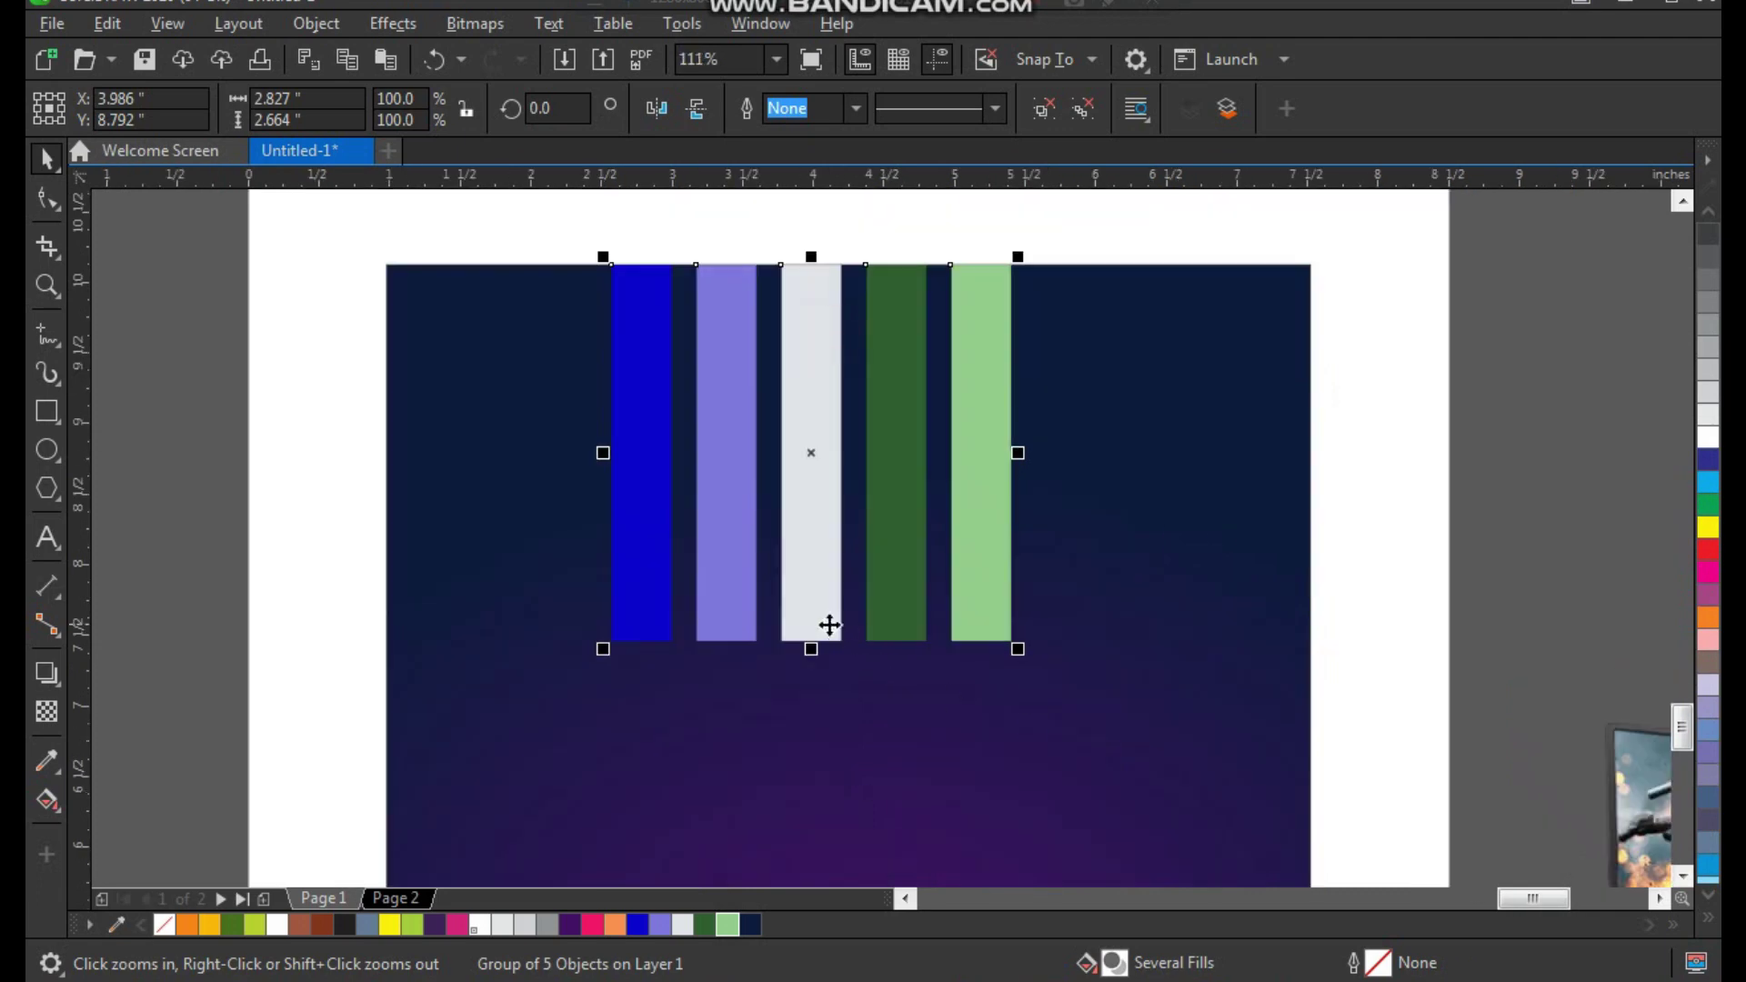
drag(809, 648, 810, 546)
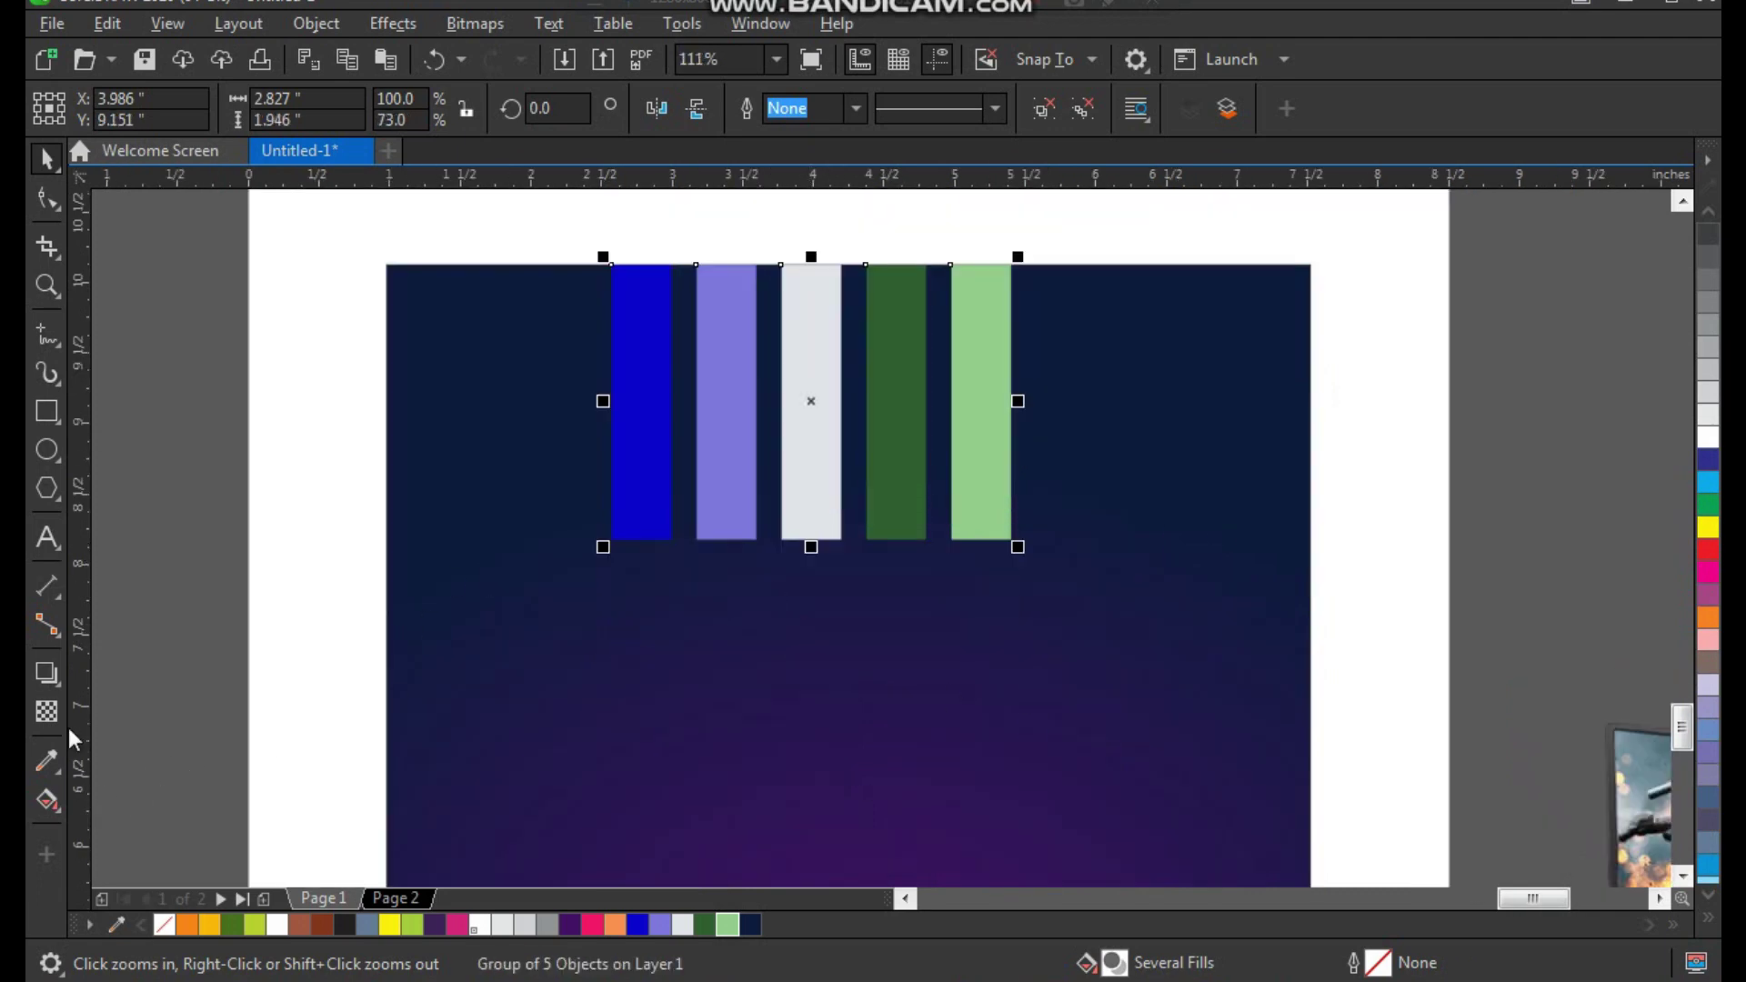
Give the stripe group a fountain transparency fading out downward.
click(48, 712)
drag(803, 385, 803, 516)
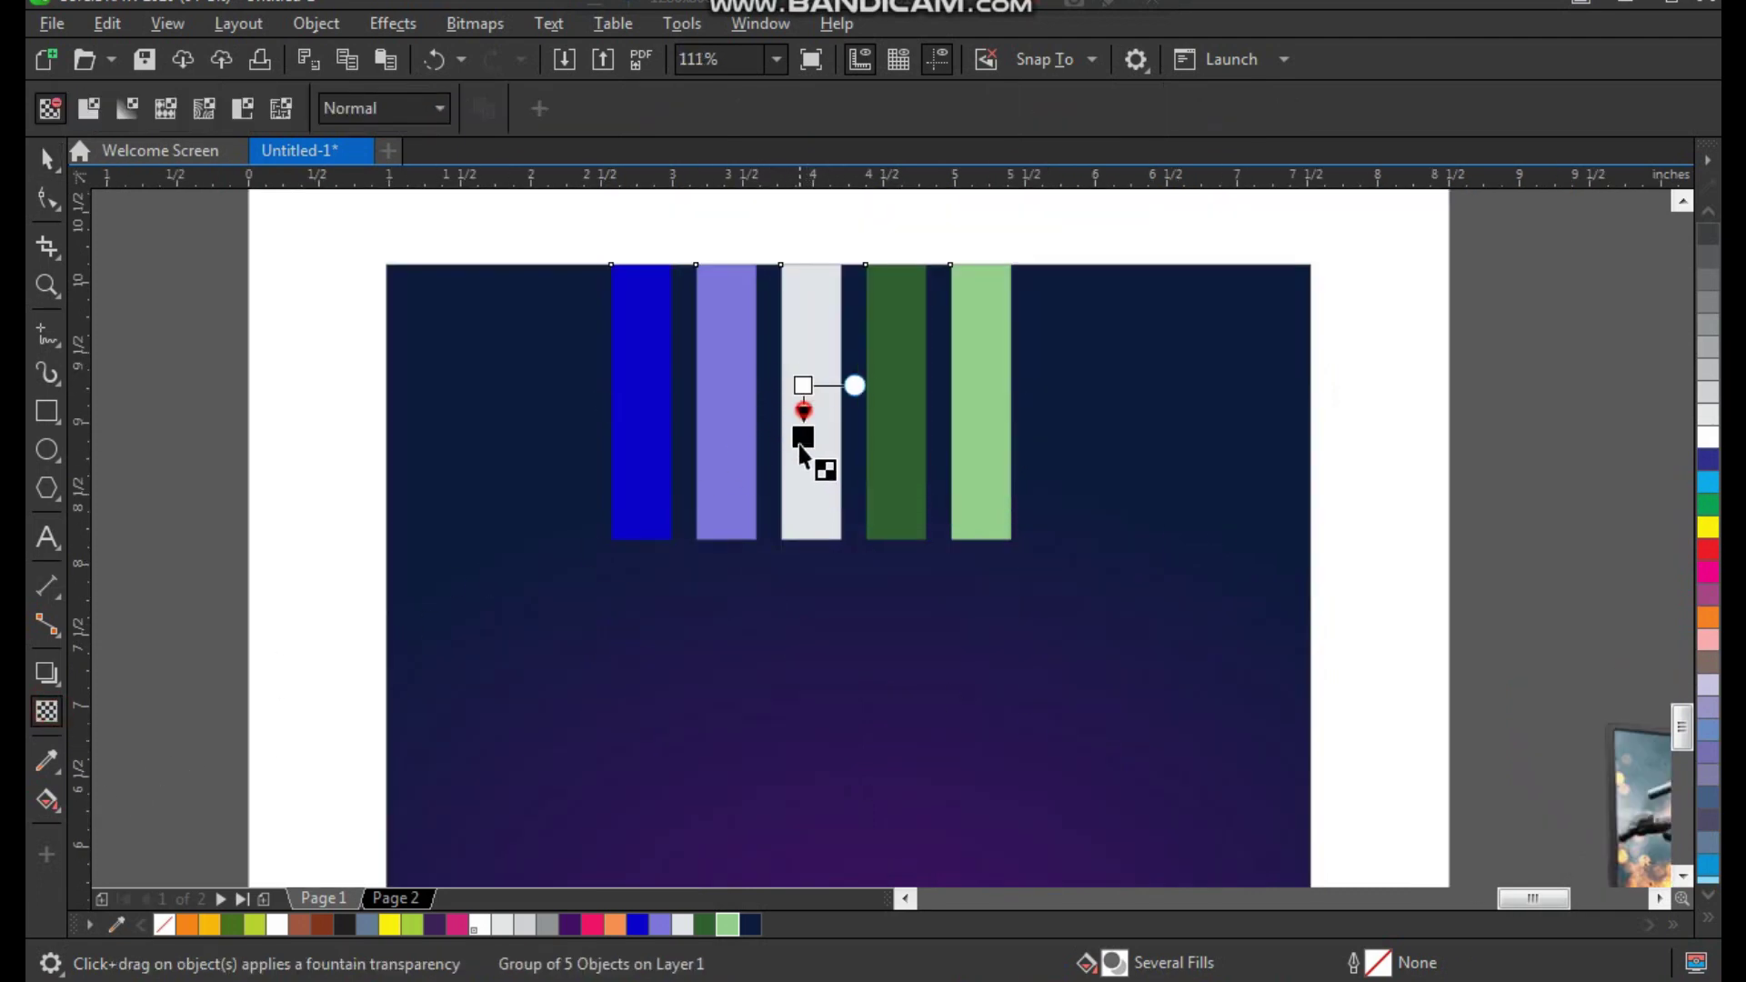
key(space)
scroll(822, 355, down, 4)
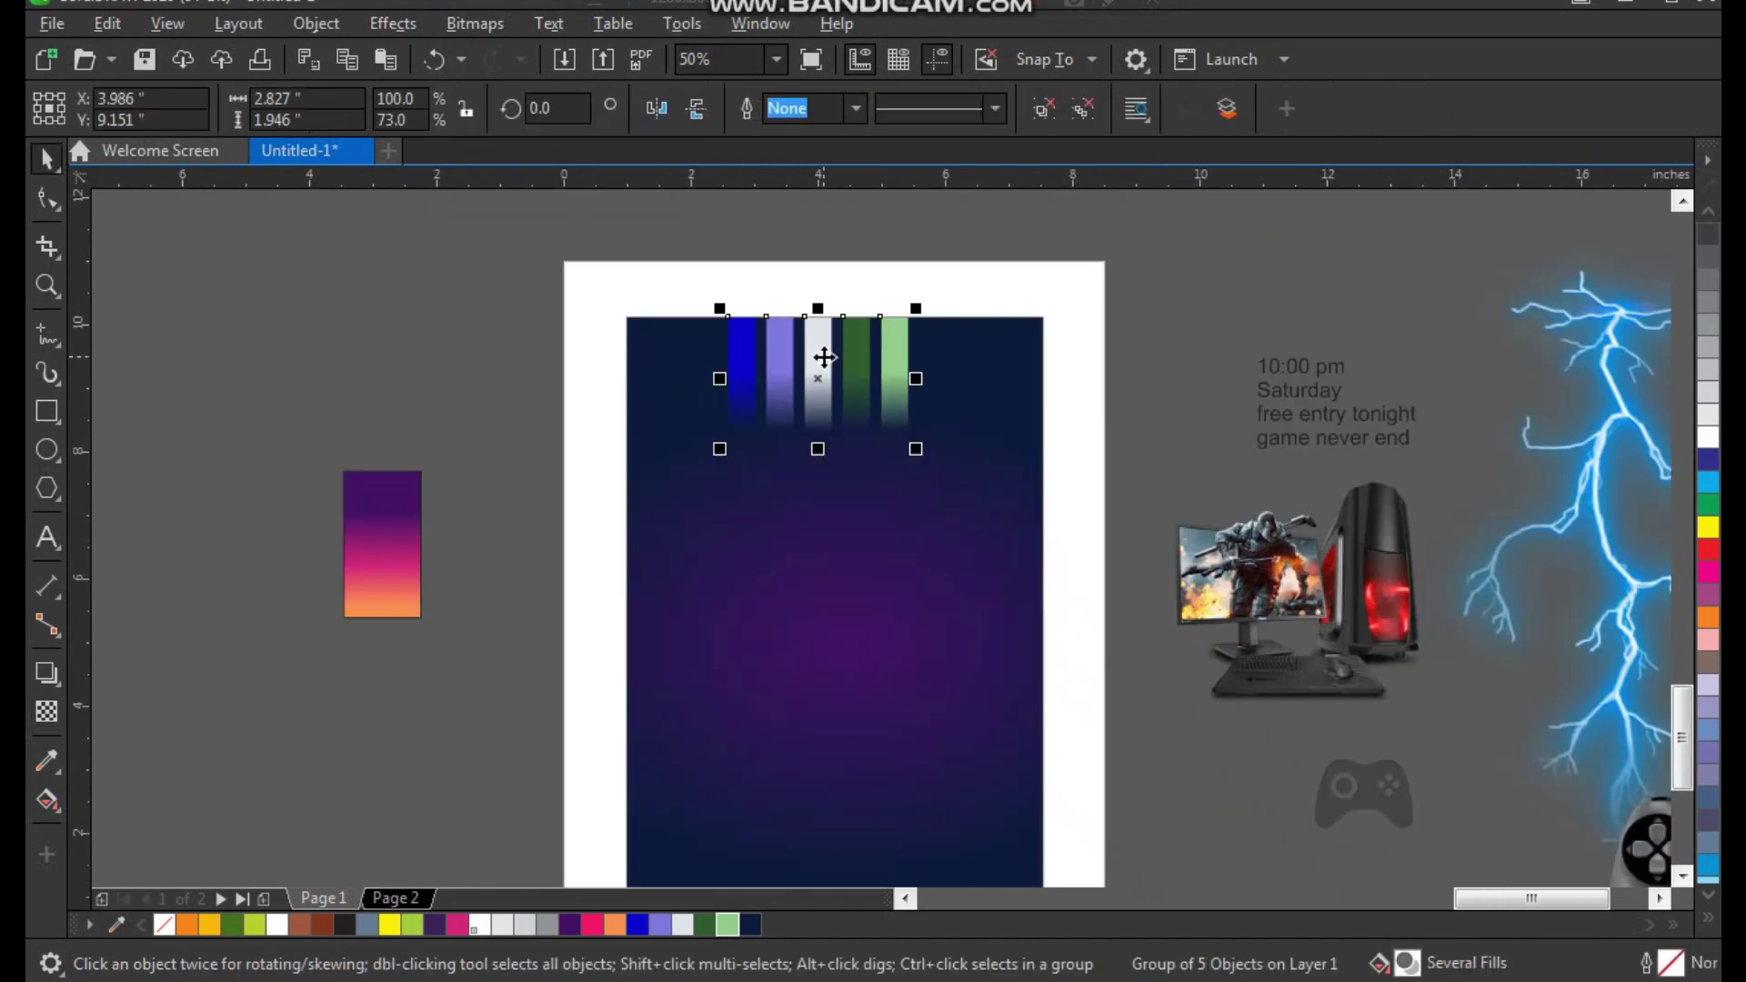
key(z)
mouse_move(690, 272)
mouse_down()
mouse_move(934, 495)
mouse_move(878, 328)
mouse_up()
click(47, 712)
key(space)
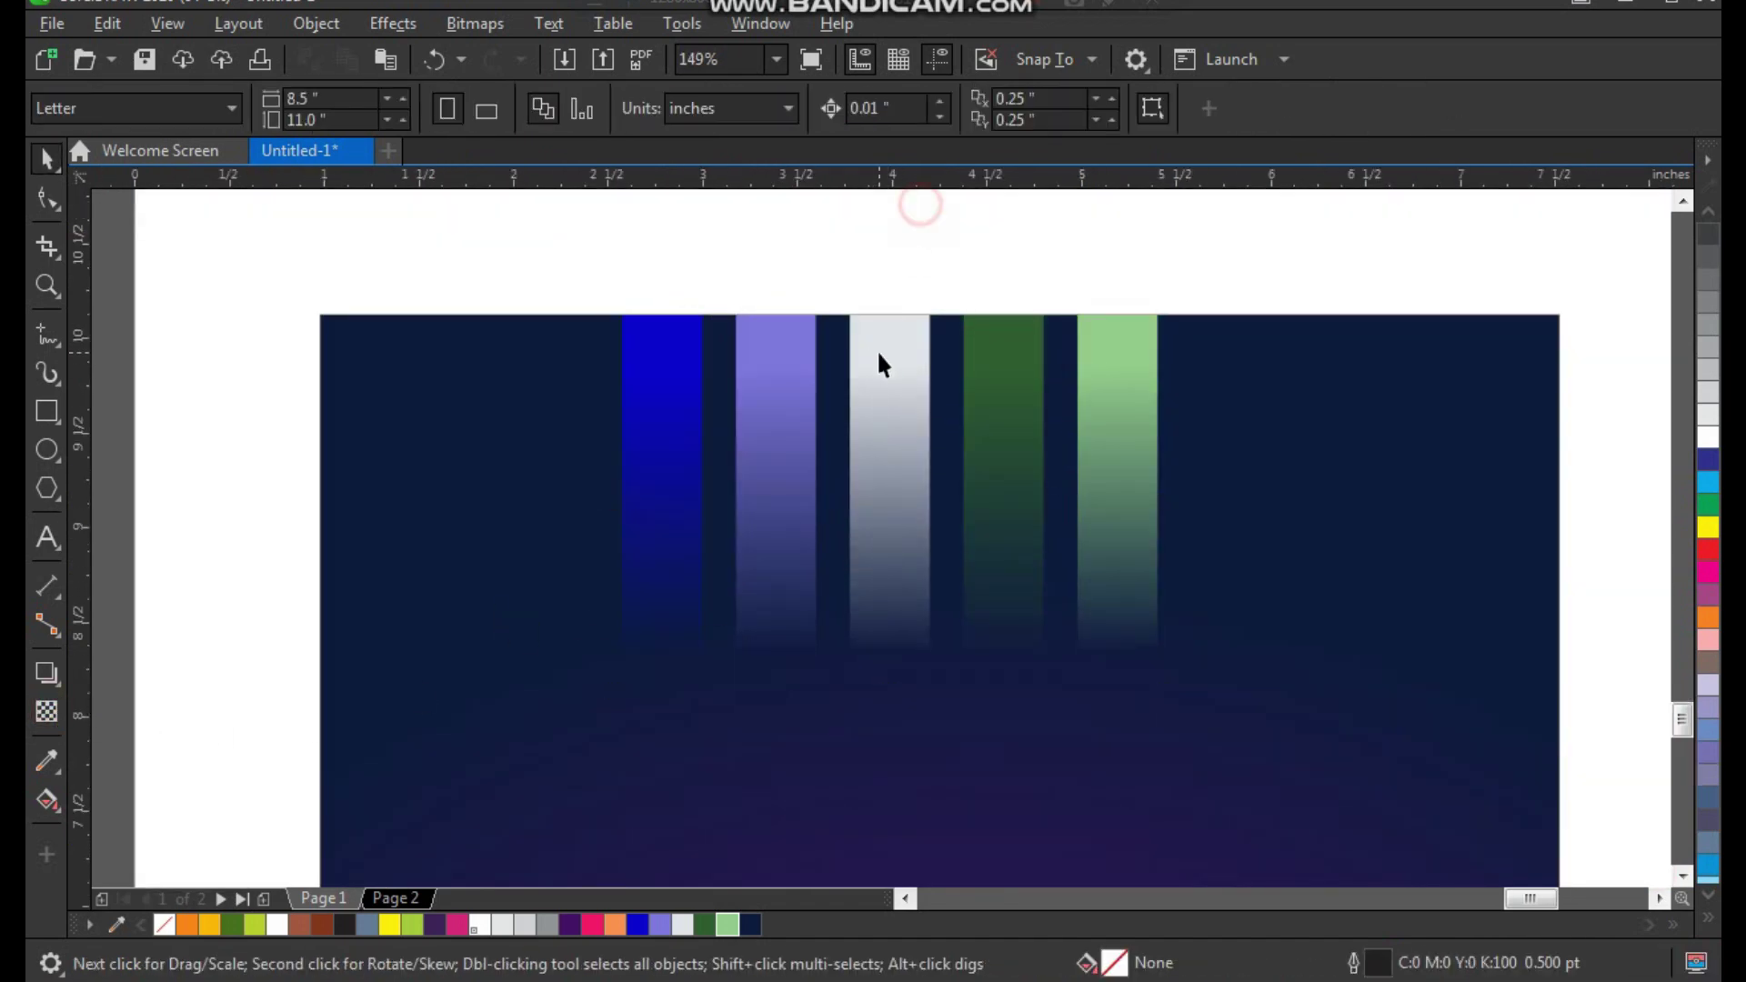
Place a mirrored copy of the stripes along the background's bottom edge.
drag(897, 314, 919, 592)
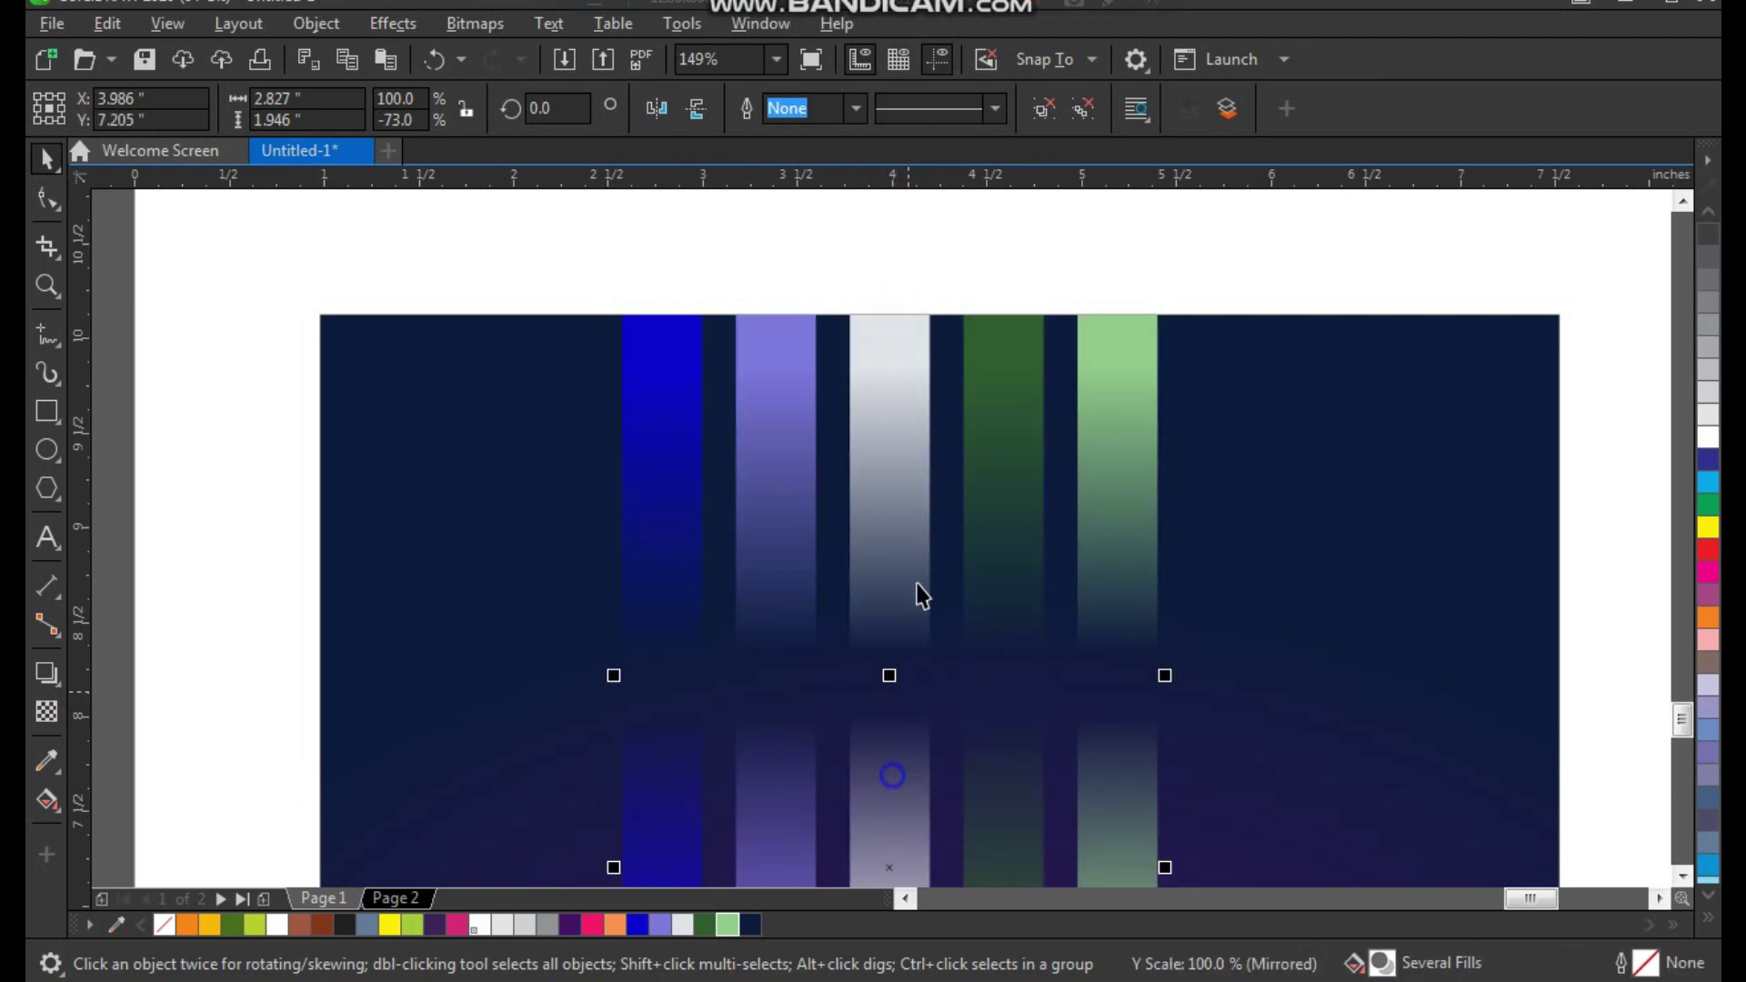
key(F4)
key(b)
drag(994, 331, 768, 817)
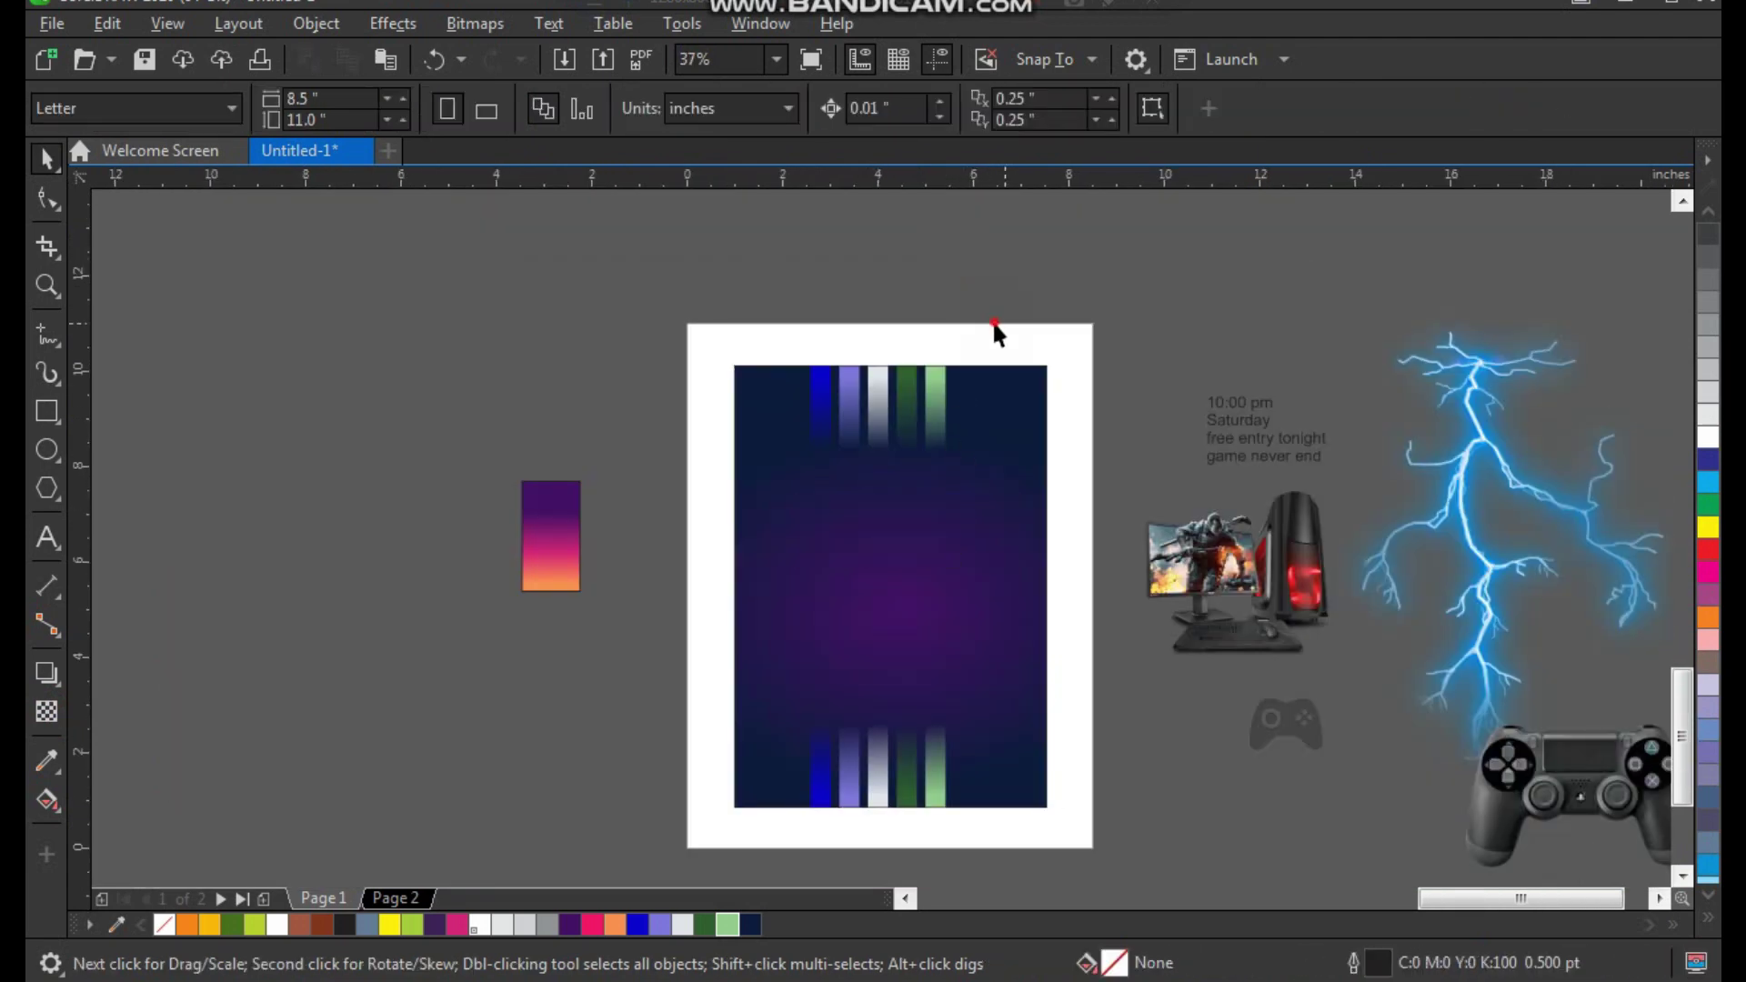
click(974, 624)
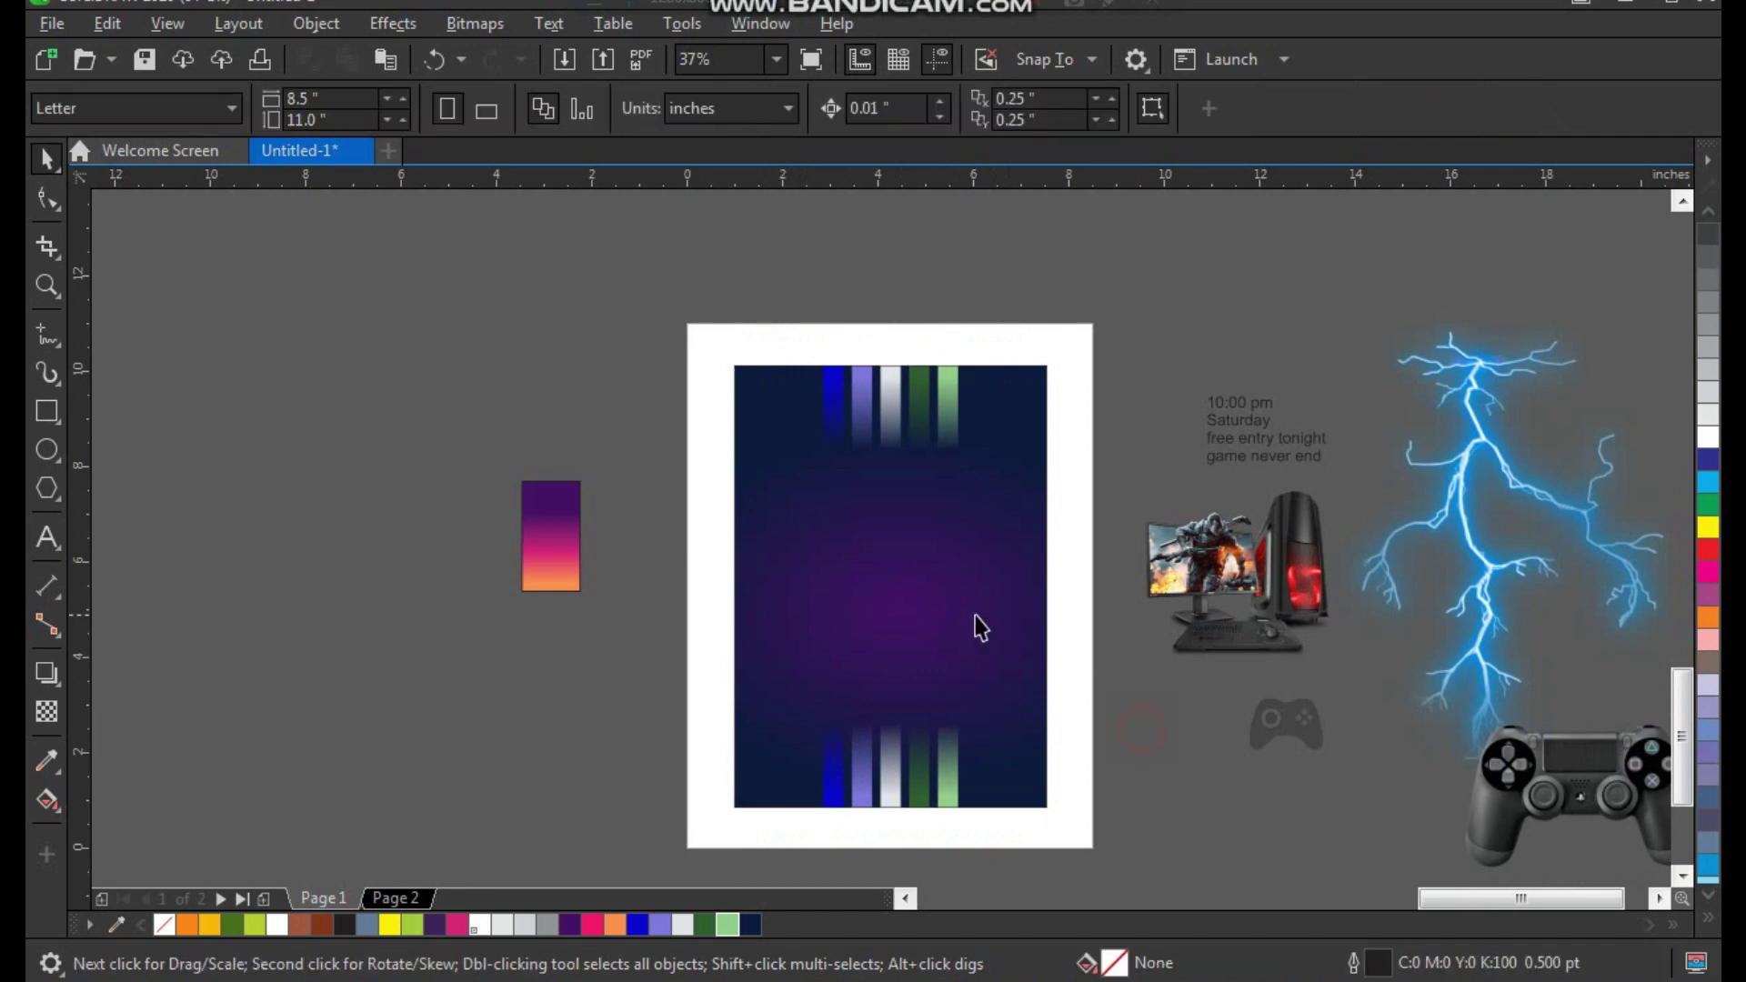
scroll(1053, 596, up, 1)
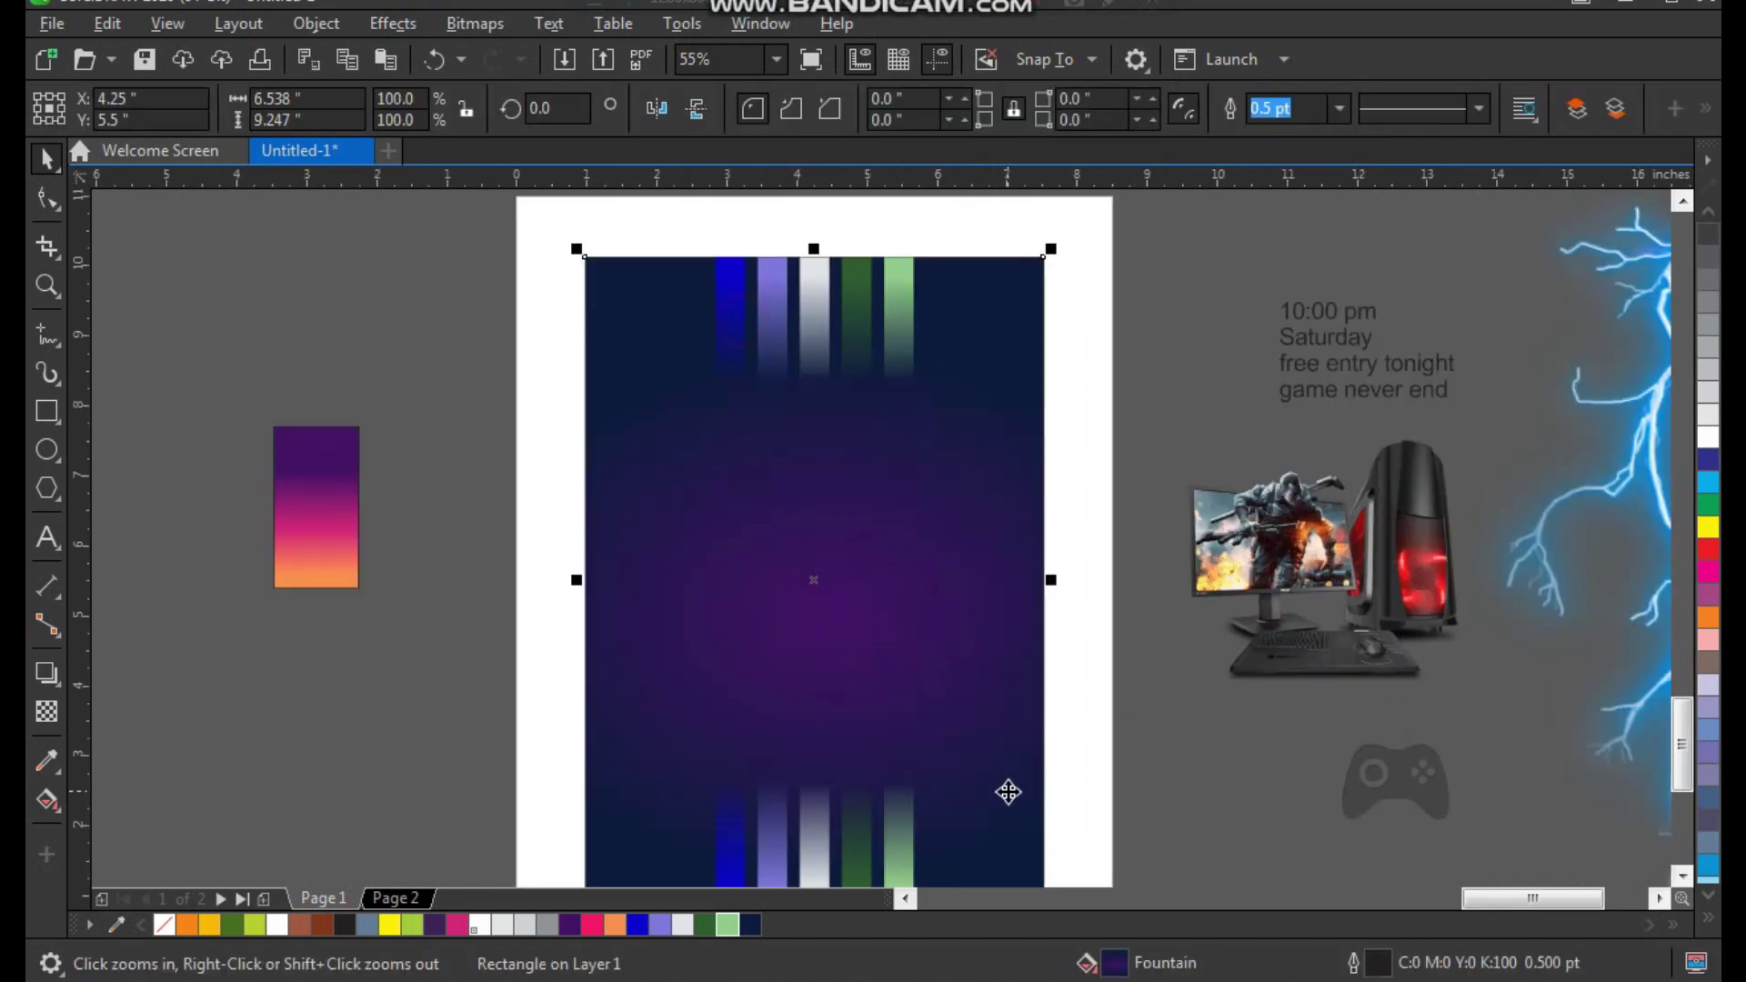
Draw a circle about 4.371 inches wide centred on the background.
click(48, 450)
drag(693, 368, 997, 689)
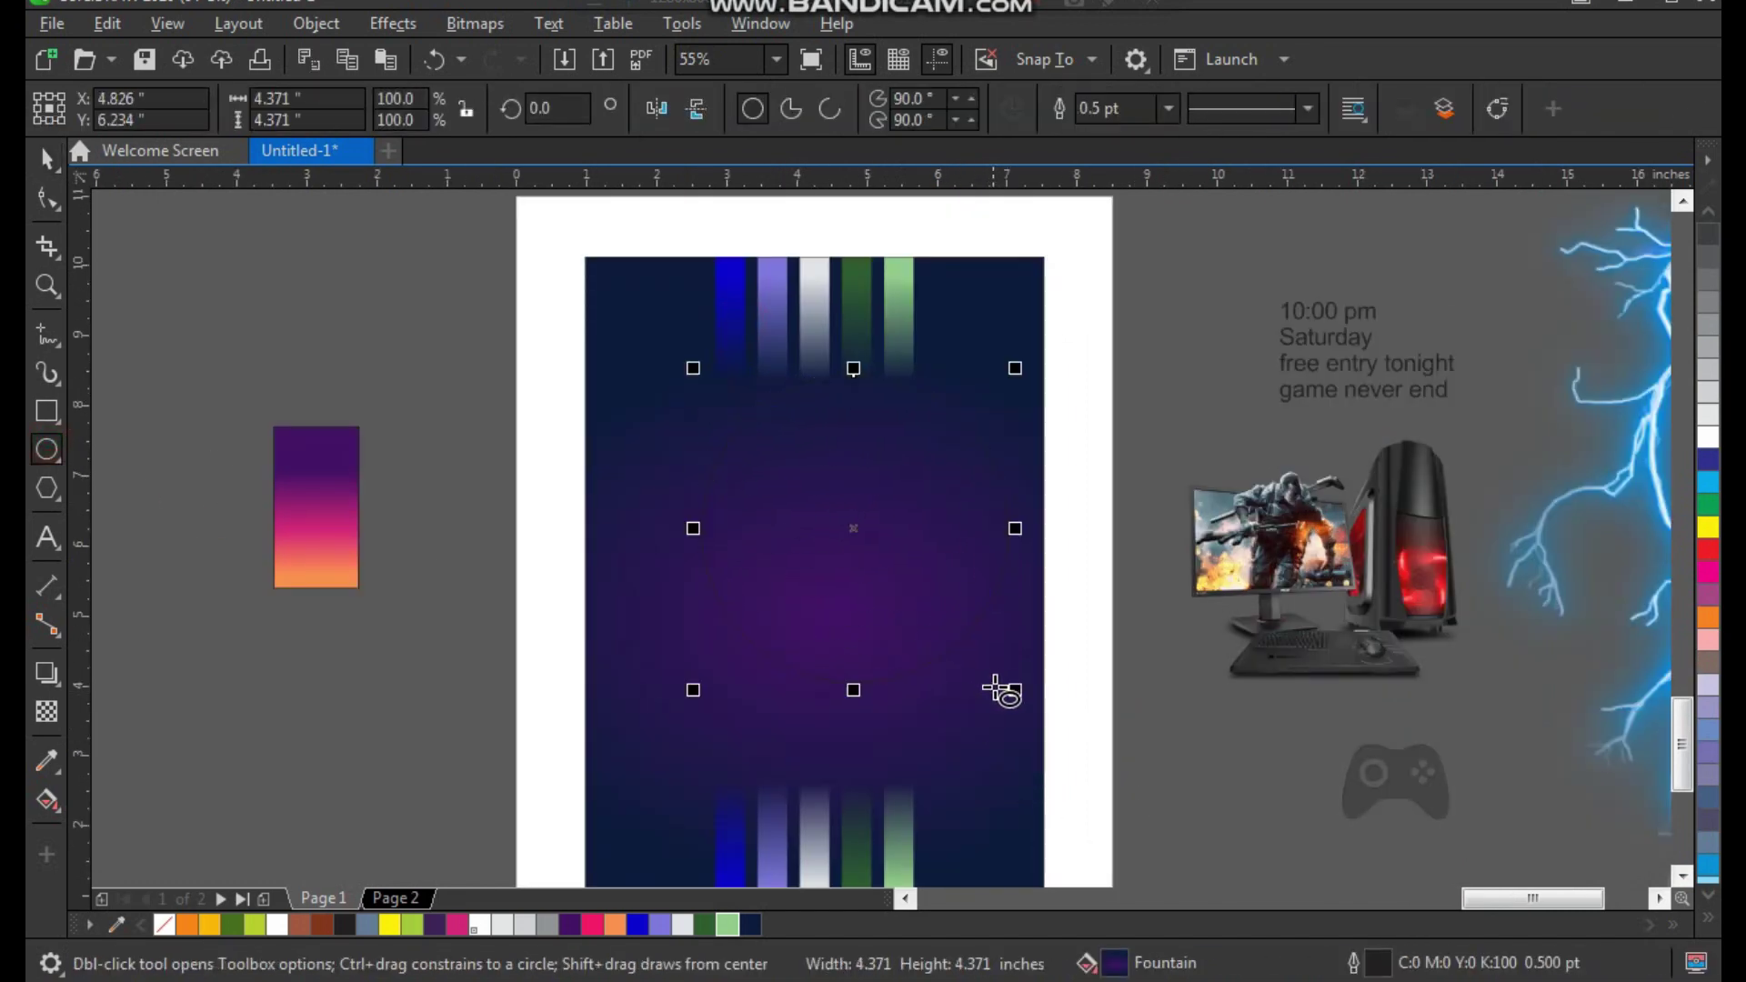
key(space)
shift+click(963, 706)
key(c)
key(z)
mouse_move(1067, 305)
mouse_down()
mouse_move(758, 677)
mouse_move(612, 760)
mouse_up()
Fill the circle pink (#F51267), remove its outline, and move it up under the stripes.
click(593, 923)
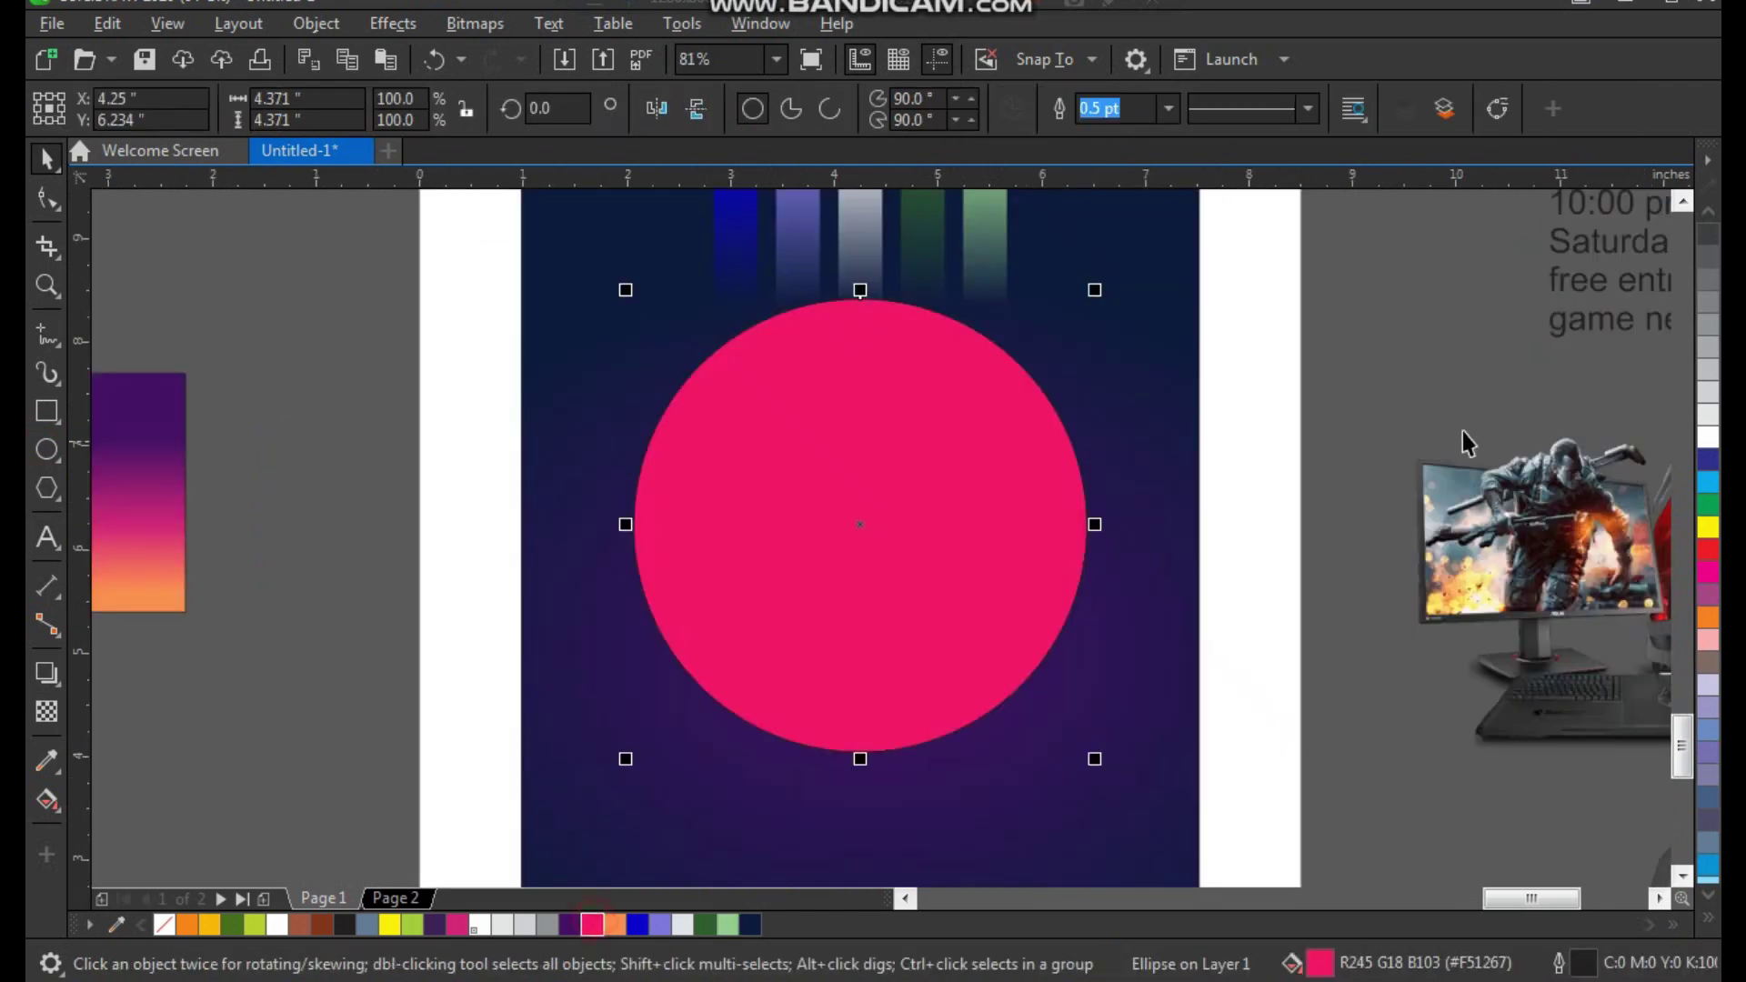
click(1708, 920)
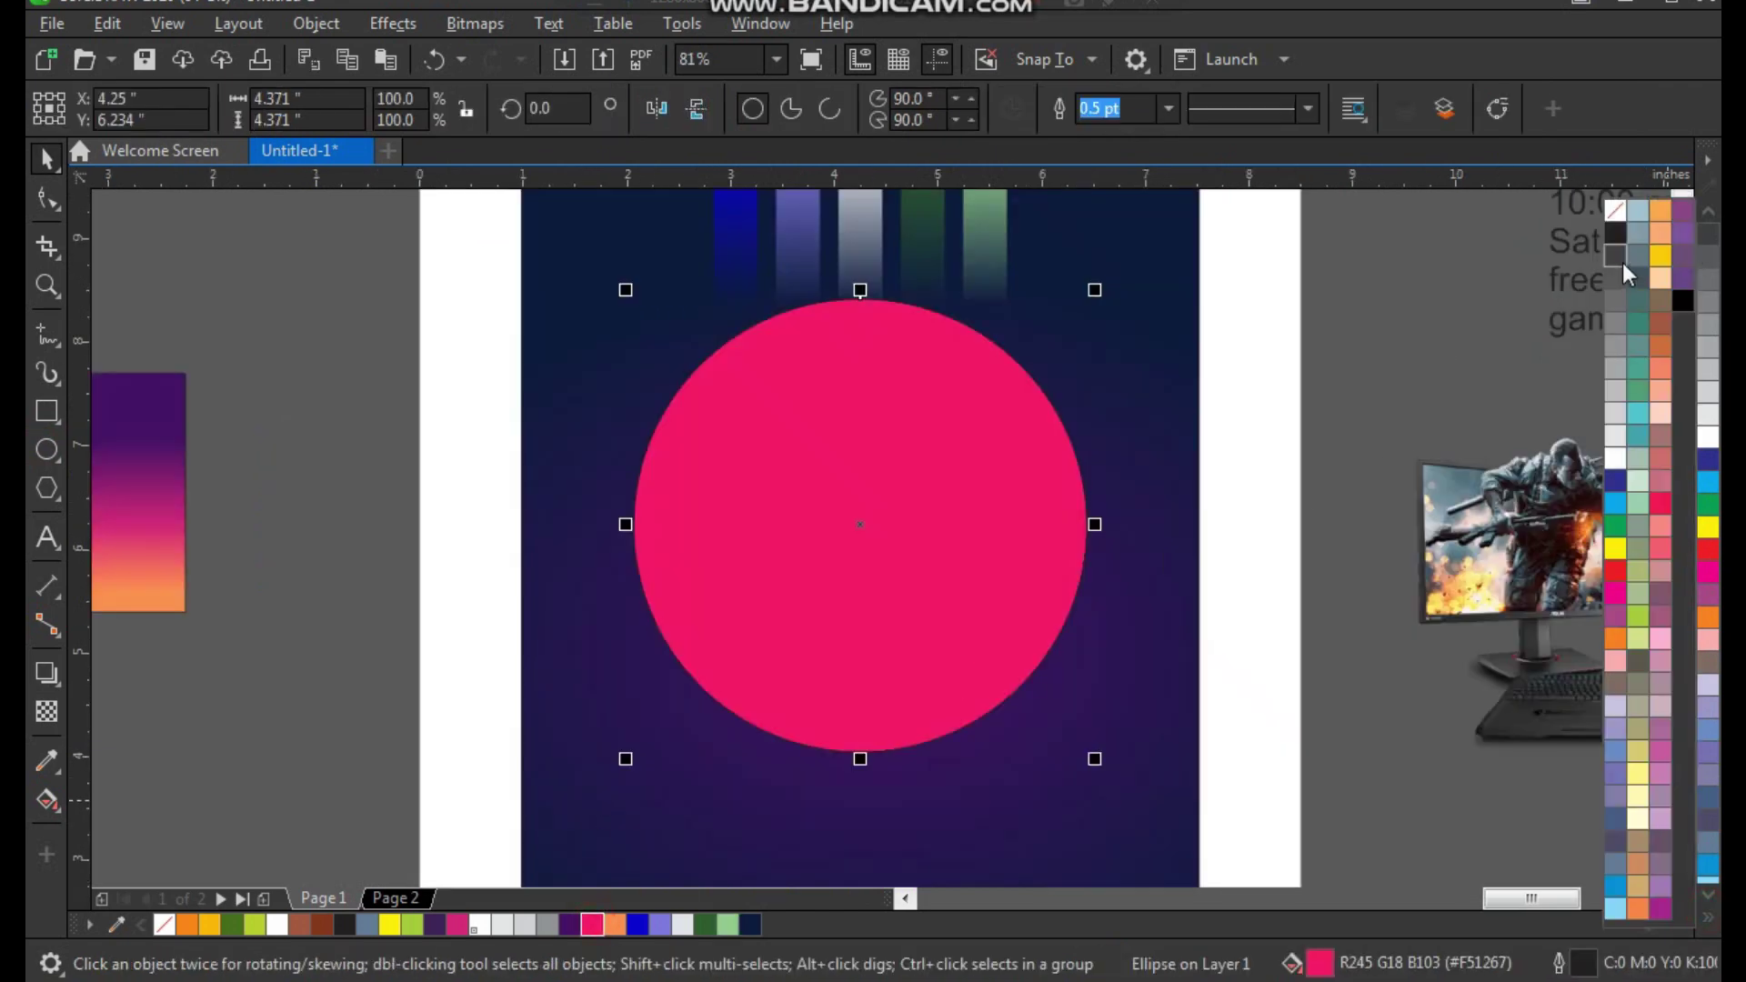
right_click(1610, 215)
drag(969, 491, 970, 443)
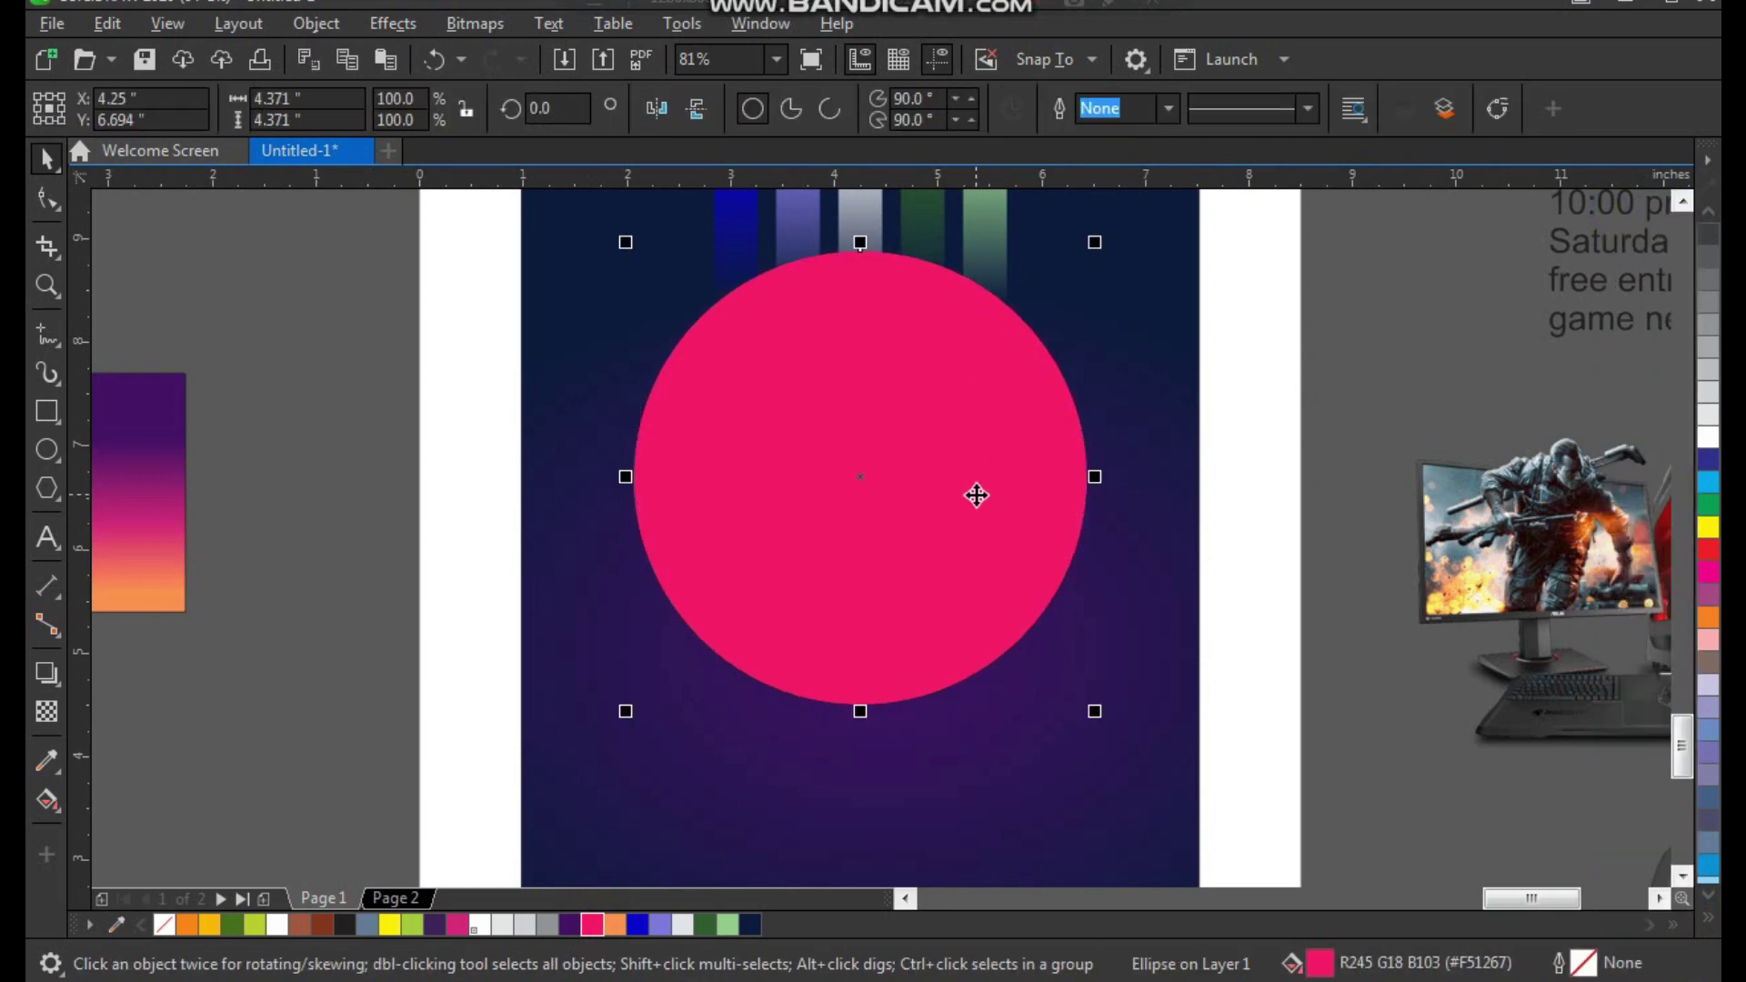
key(z)
drag(1213, 247, 679, 772)
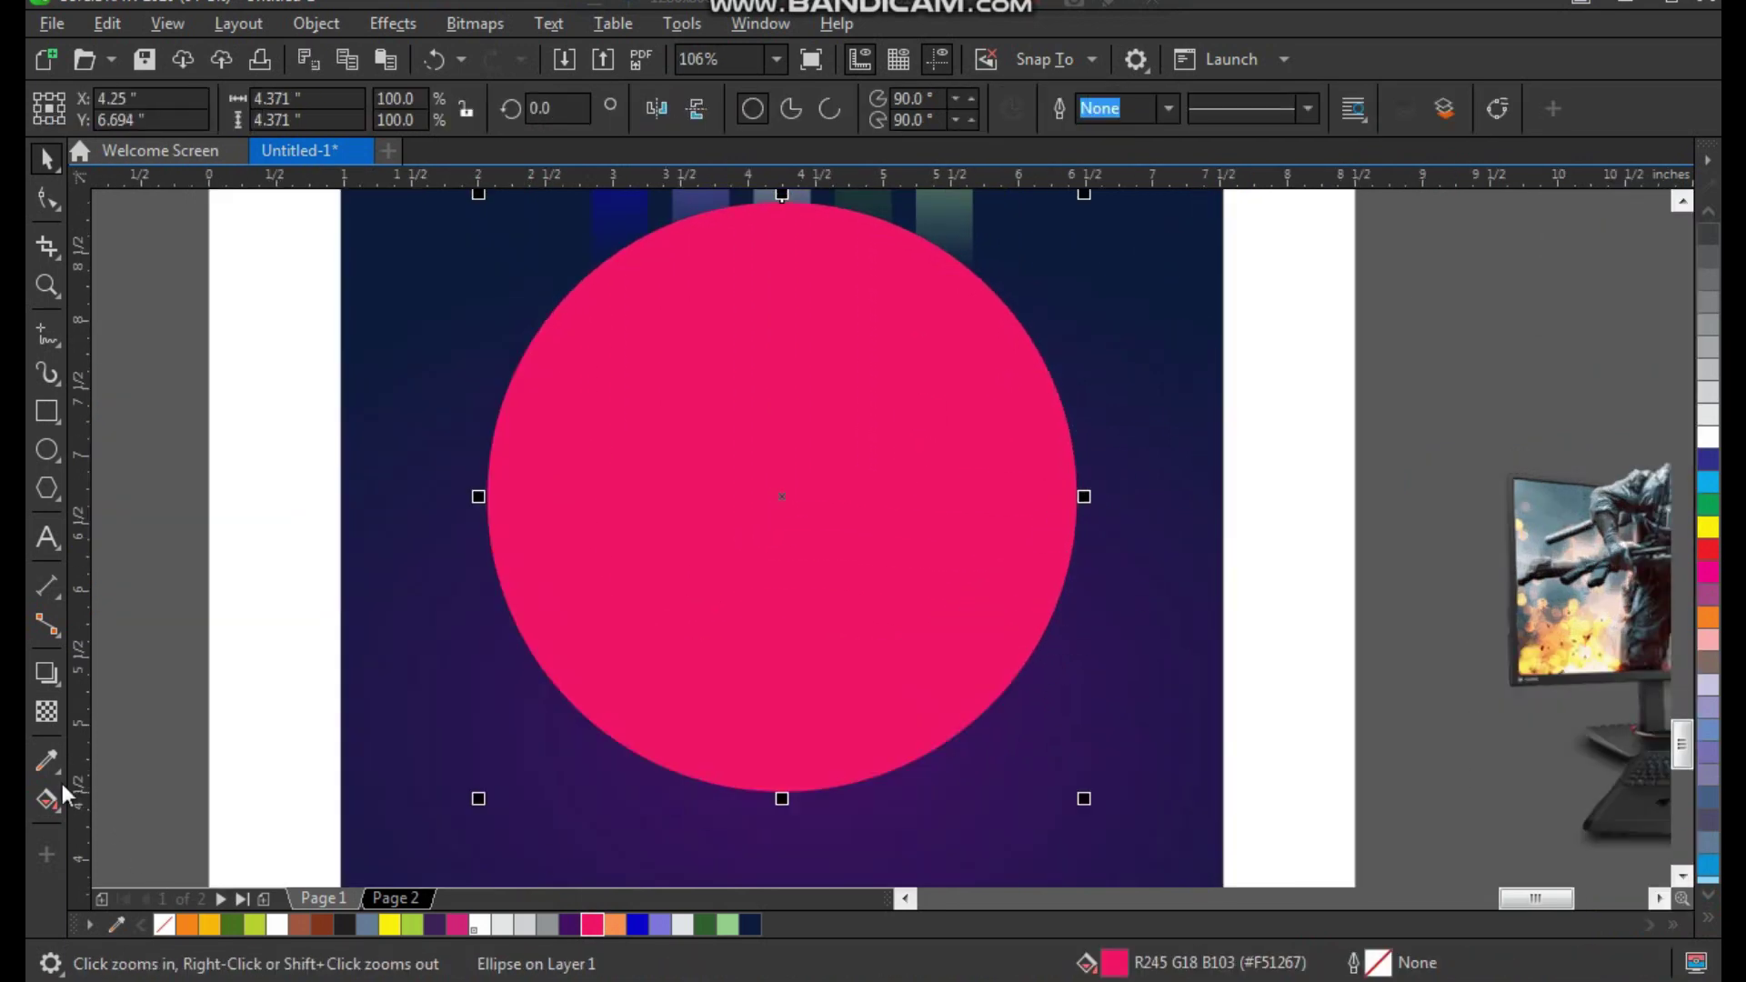
Add a fountain transparency so the pink circle fades toward its bottom.
click(47, 714)
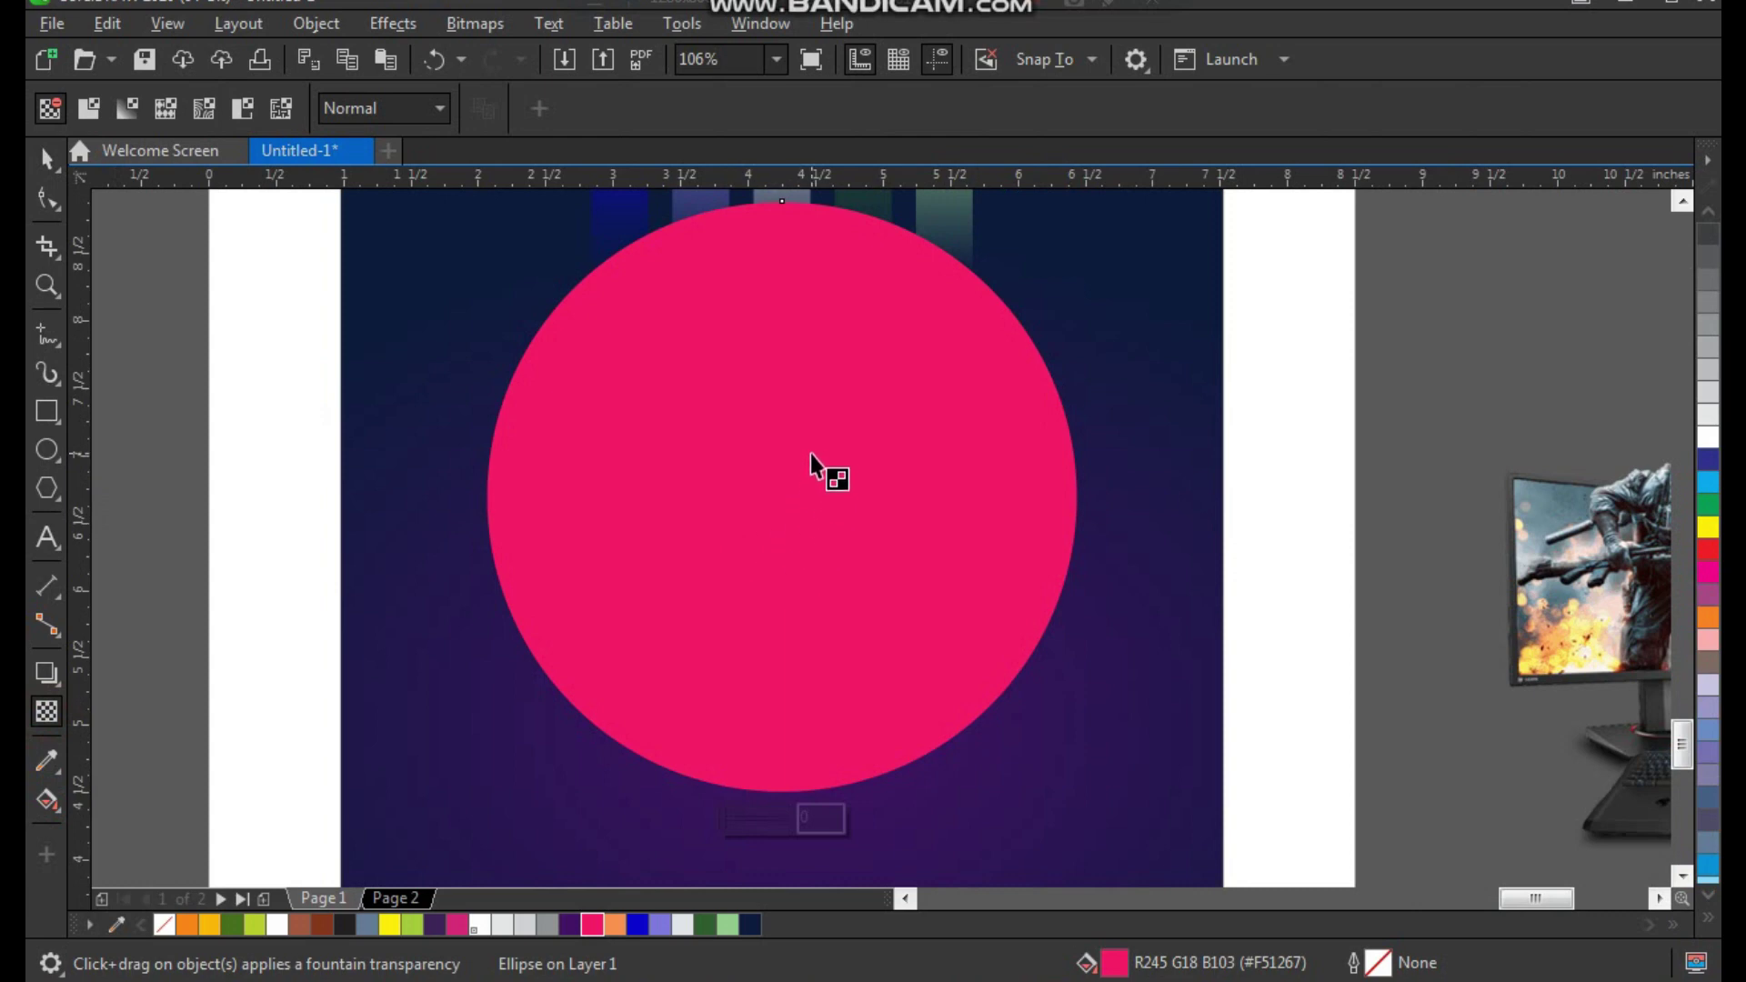
drag(811, 455, 670, 777)
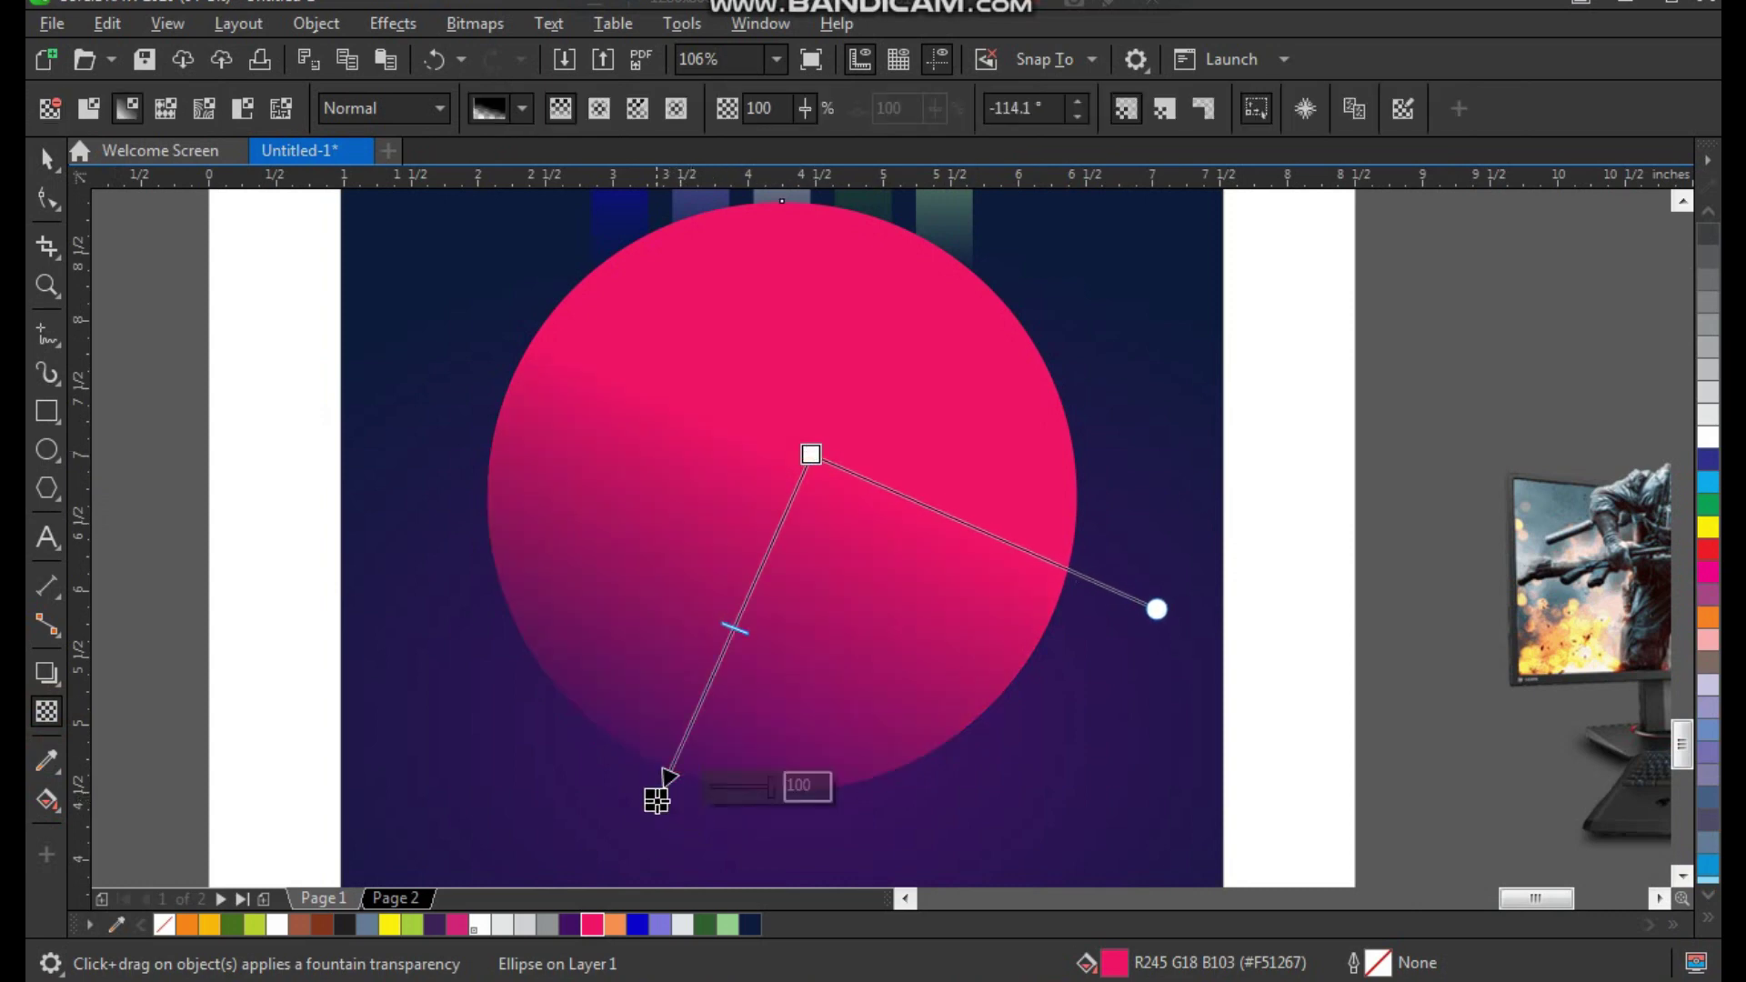
drag(819, 445, 864, 325)
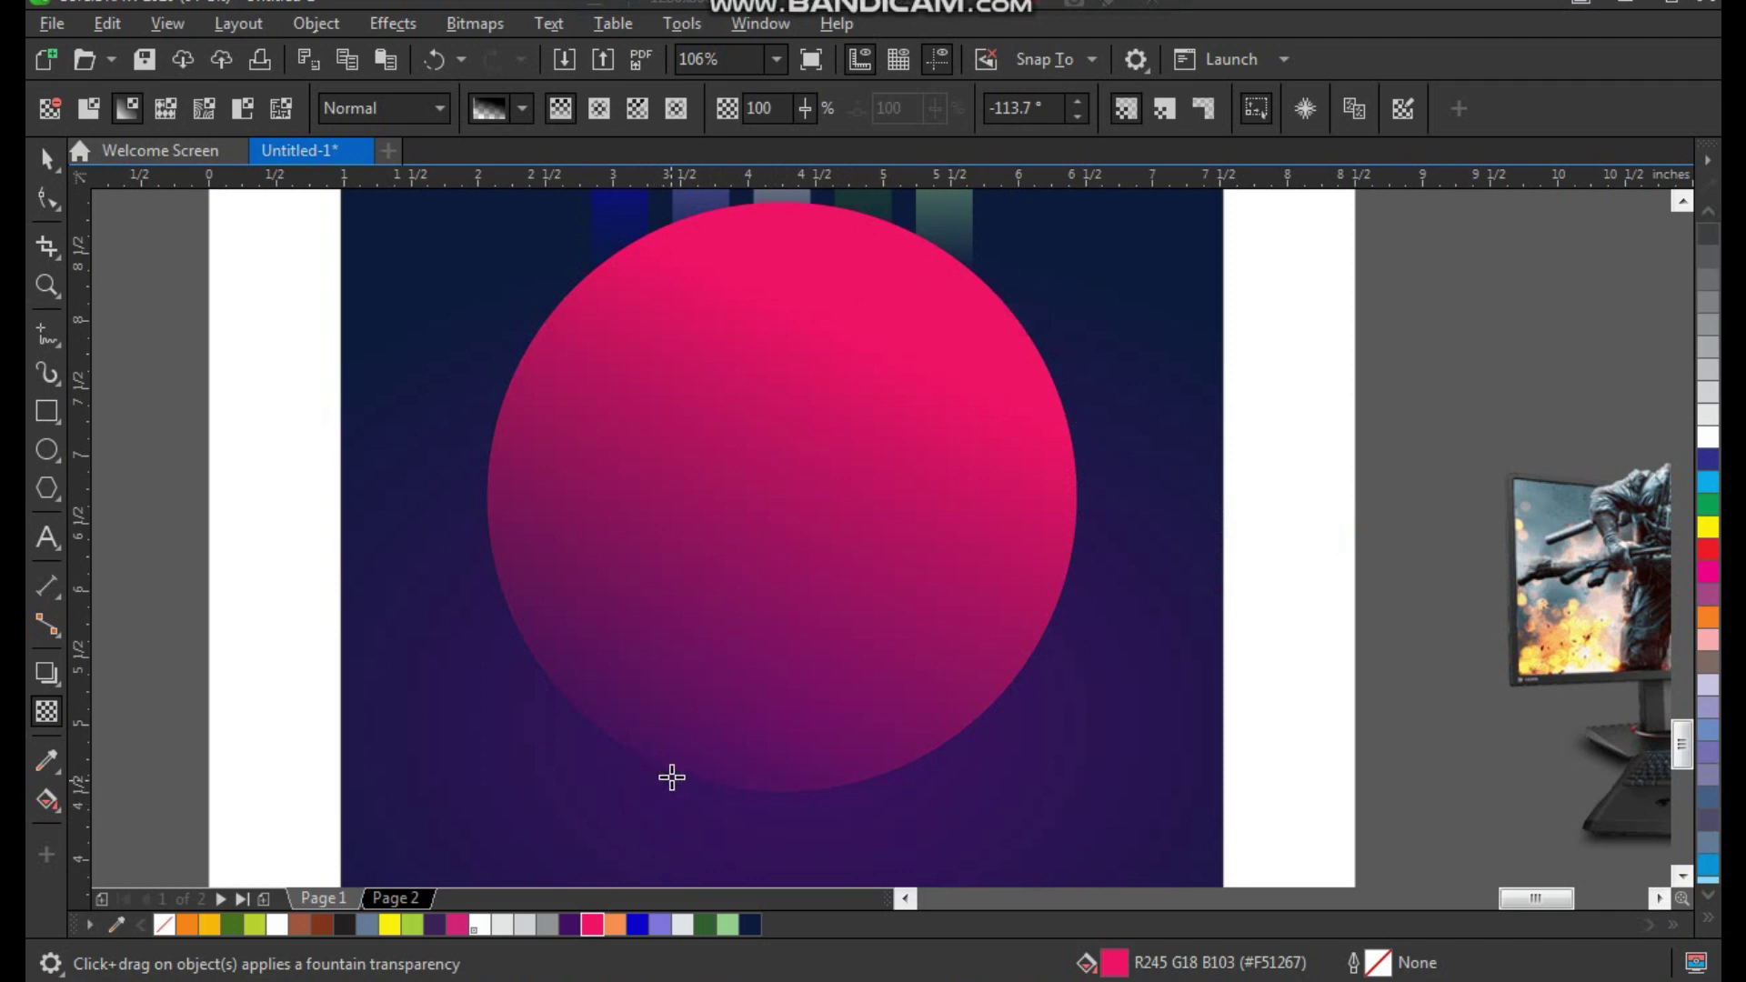
key(space)
scroll(578, 624, down, 3)
key(z)
drag(446, 336, 1015, 791)
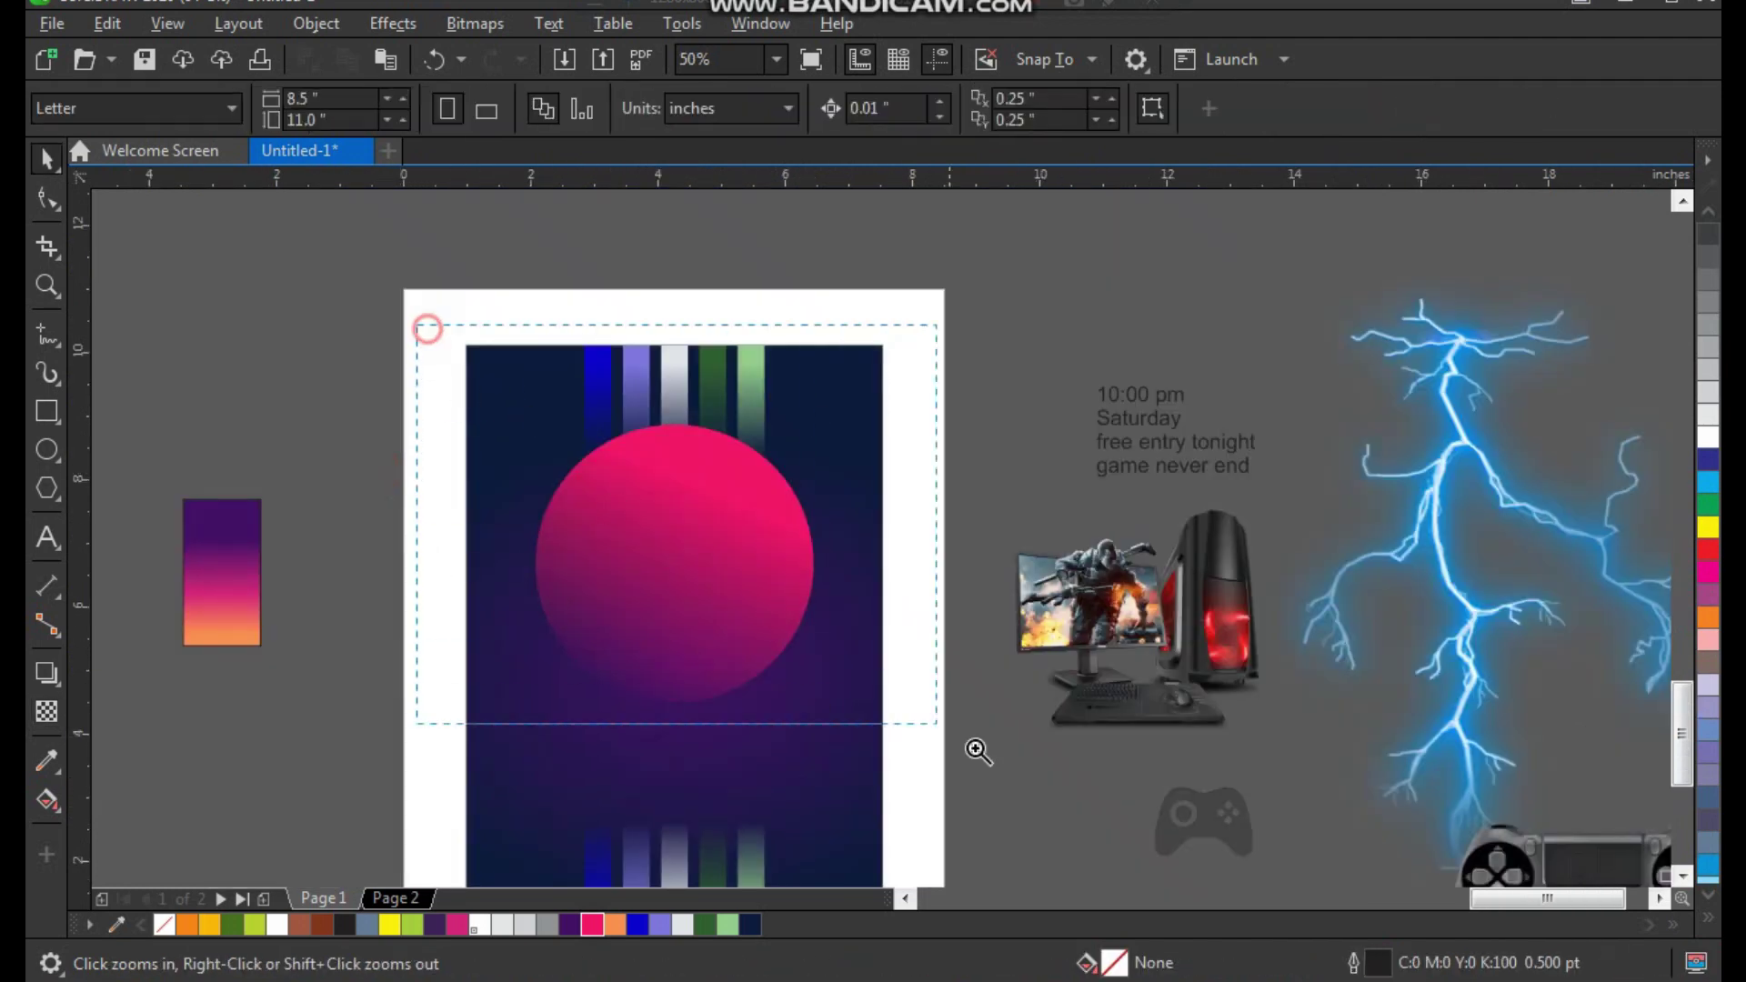
Add the text 'arcade game' beside the poster.
key(F8)
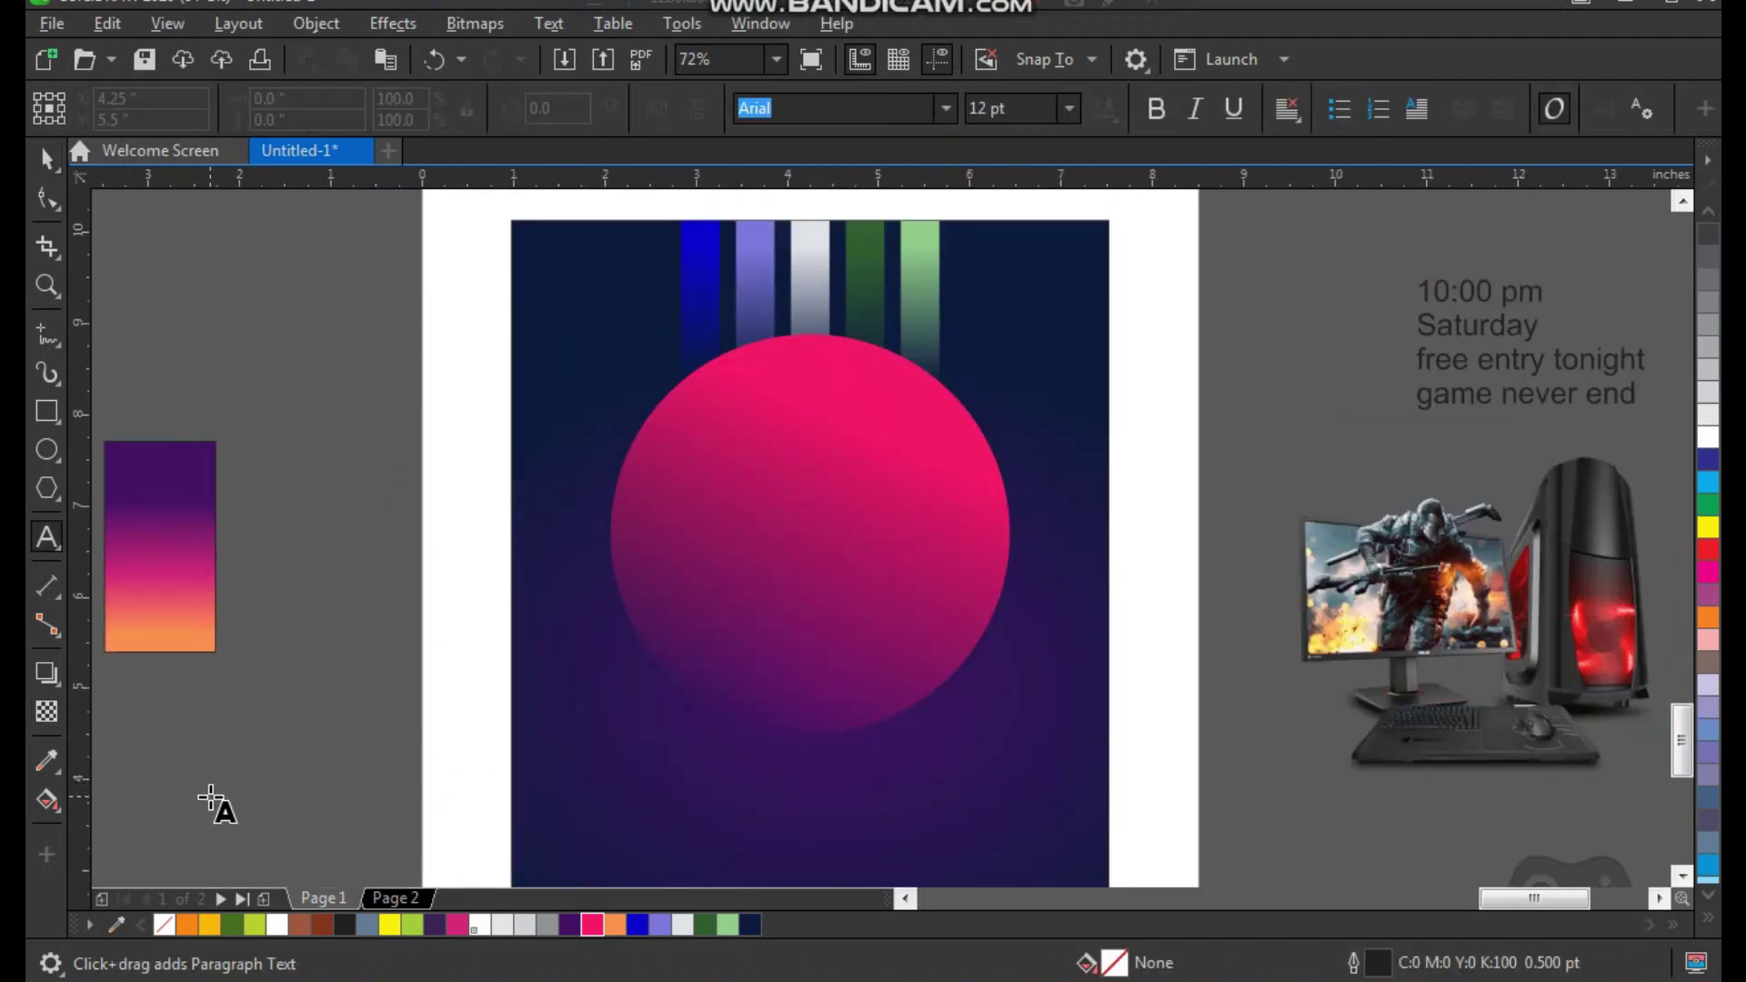
click(227, 790)
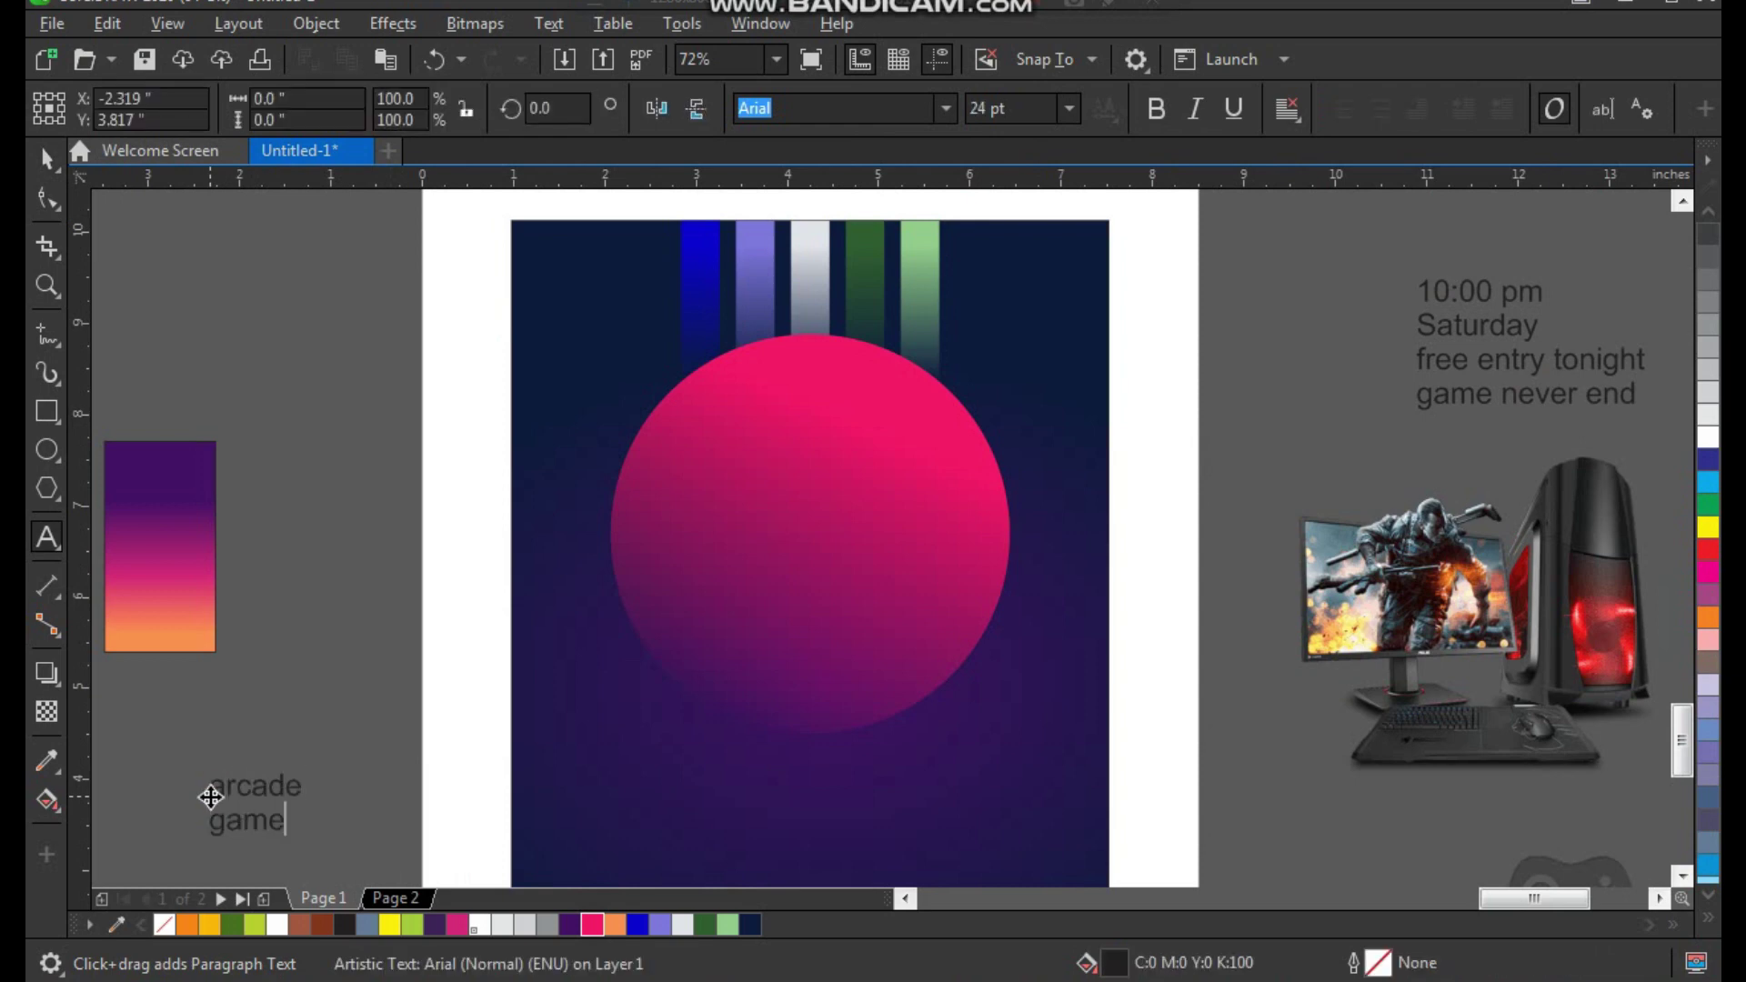
key(ctrl+space)
drag(296, 783, 375, 567)
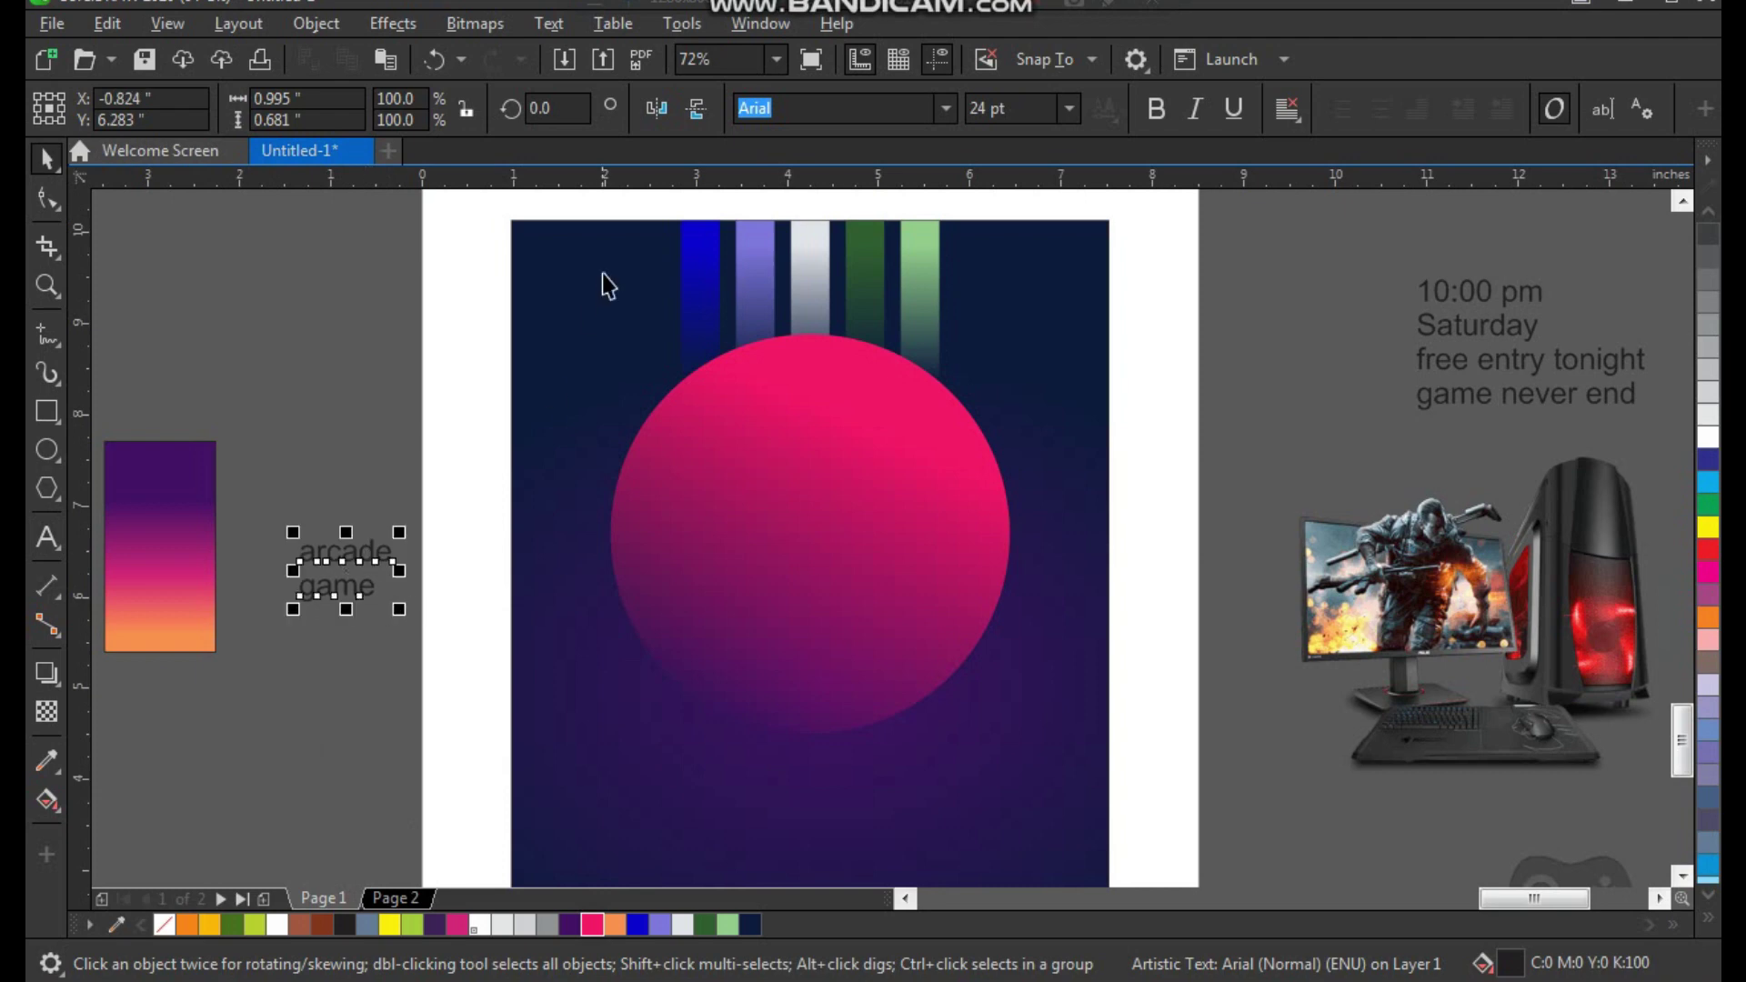
Change the text to UPPERCASE via Text > Change Case and nudge it down.
click(546, 24)
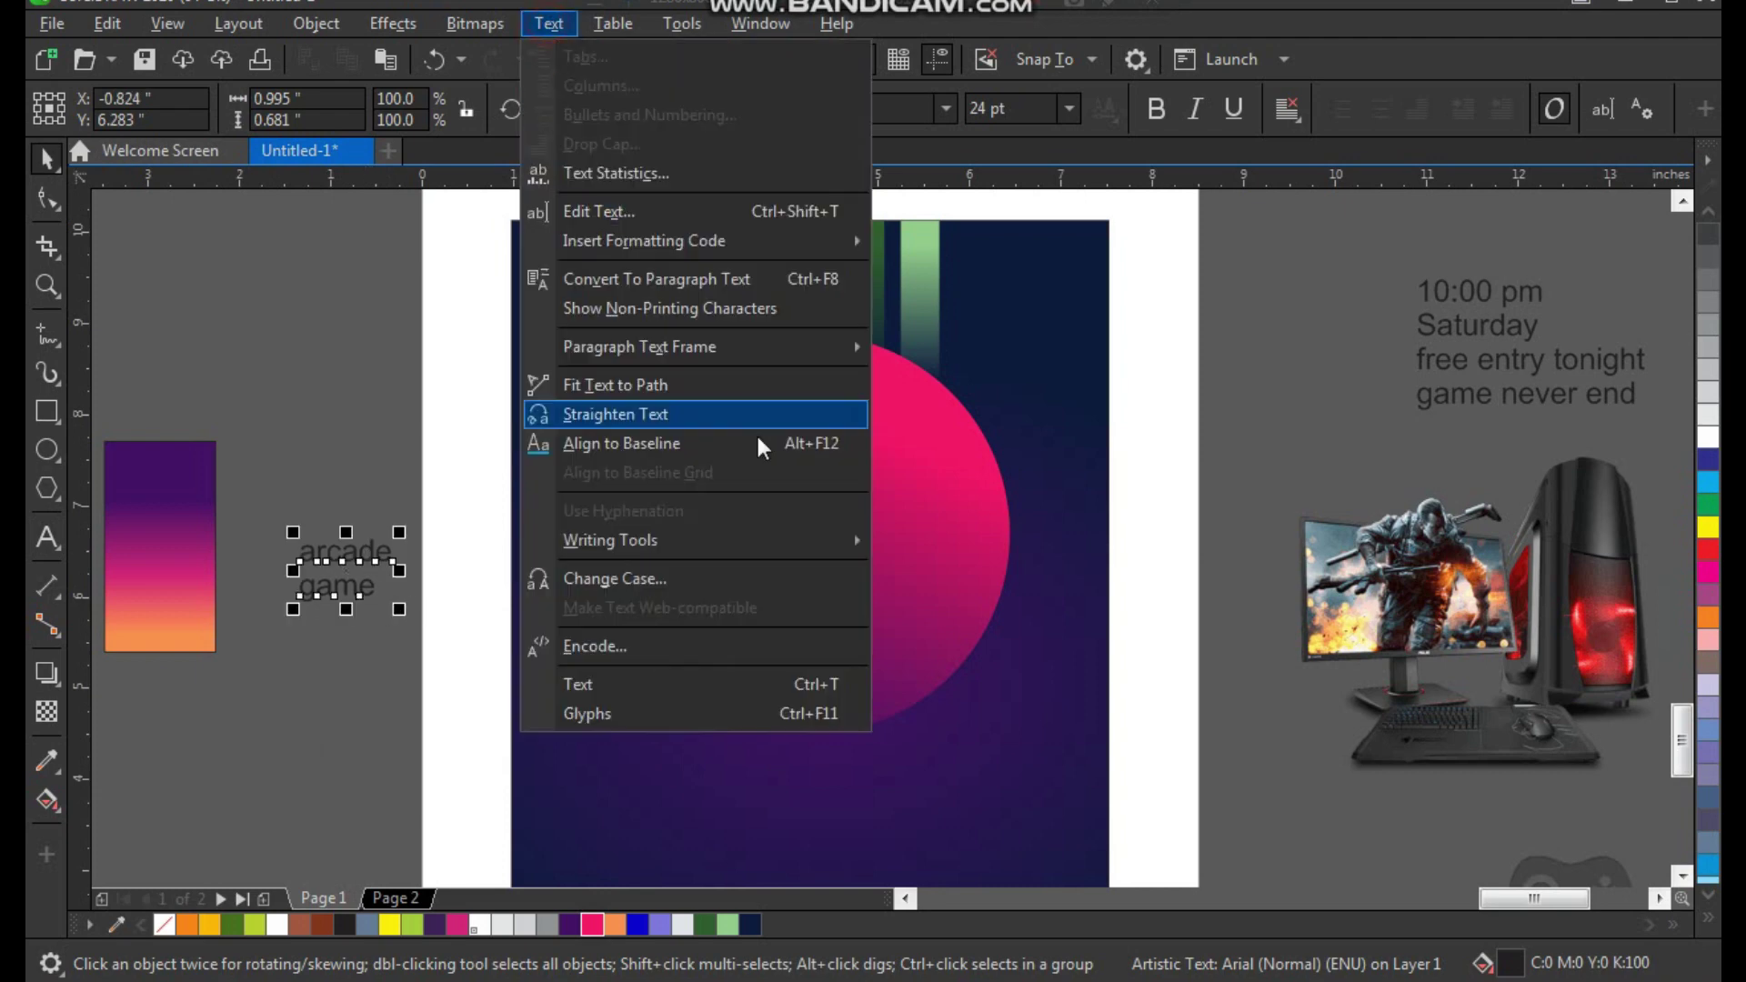
click(744, 579)
click(816, 473)
click(839, 573)
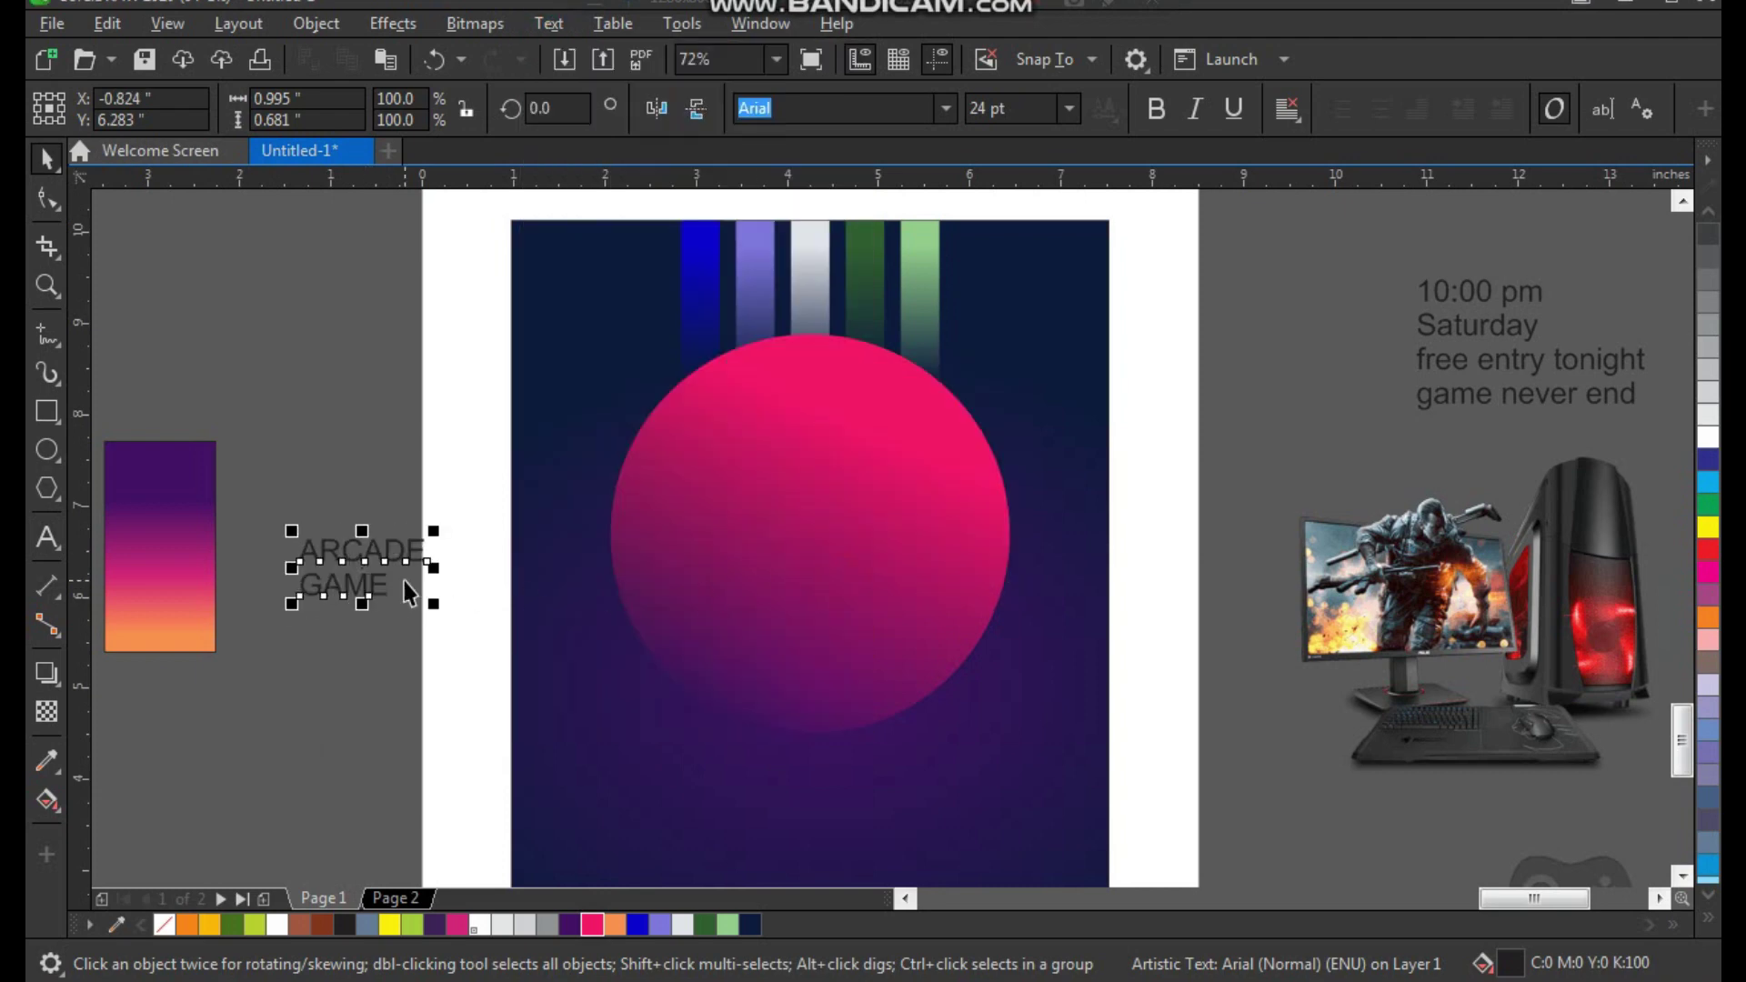
drag(401, 576, 400, 668)
Break the text apart into separate ARCADE and GAME objects.
click(239, 25)
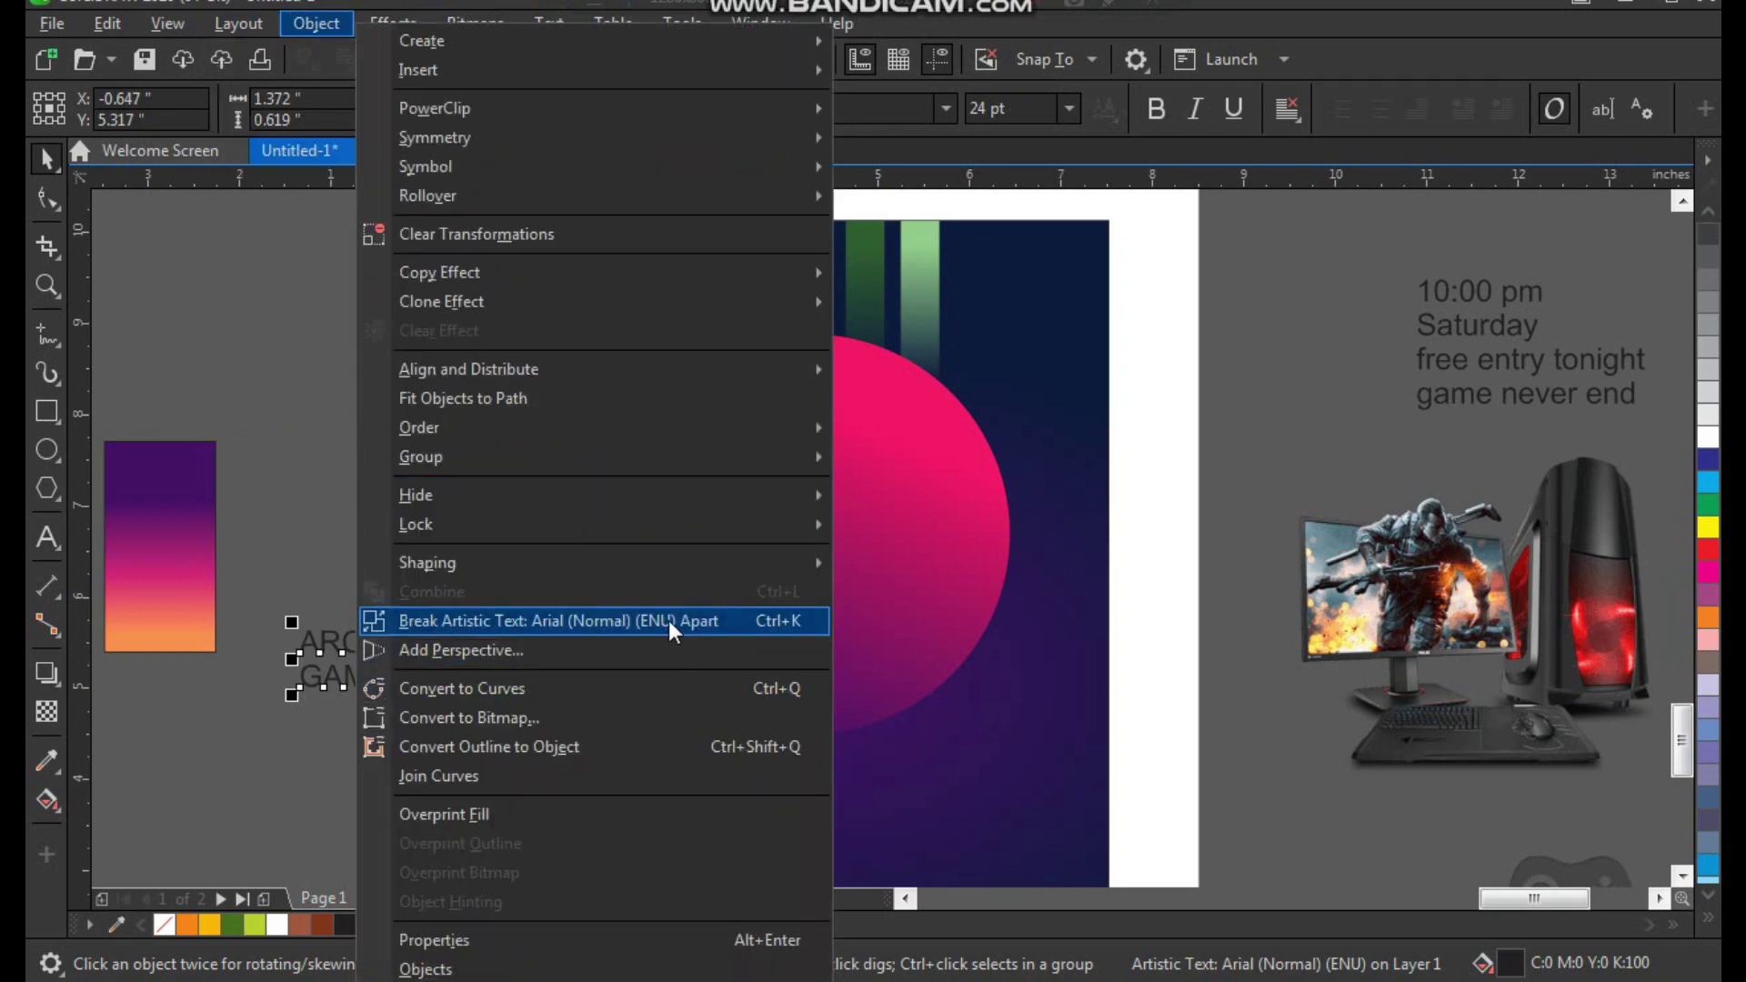
click(668, 620)
click(417, 649)
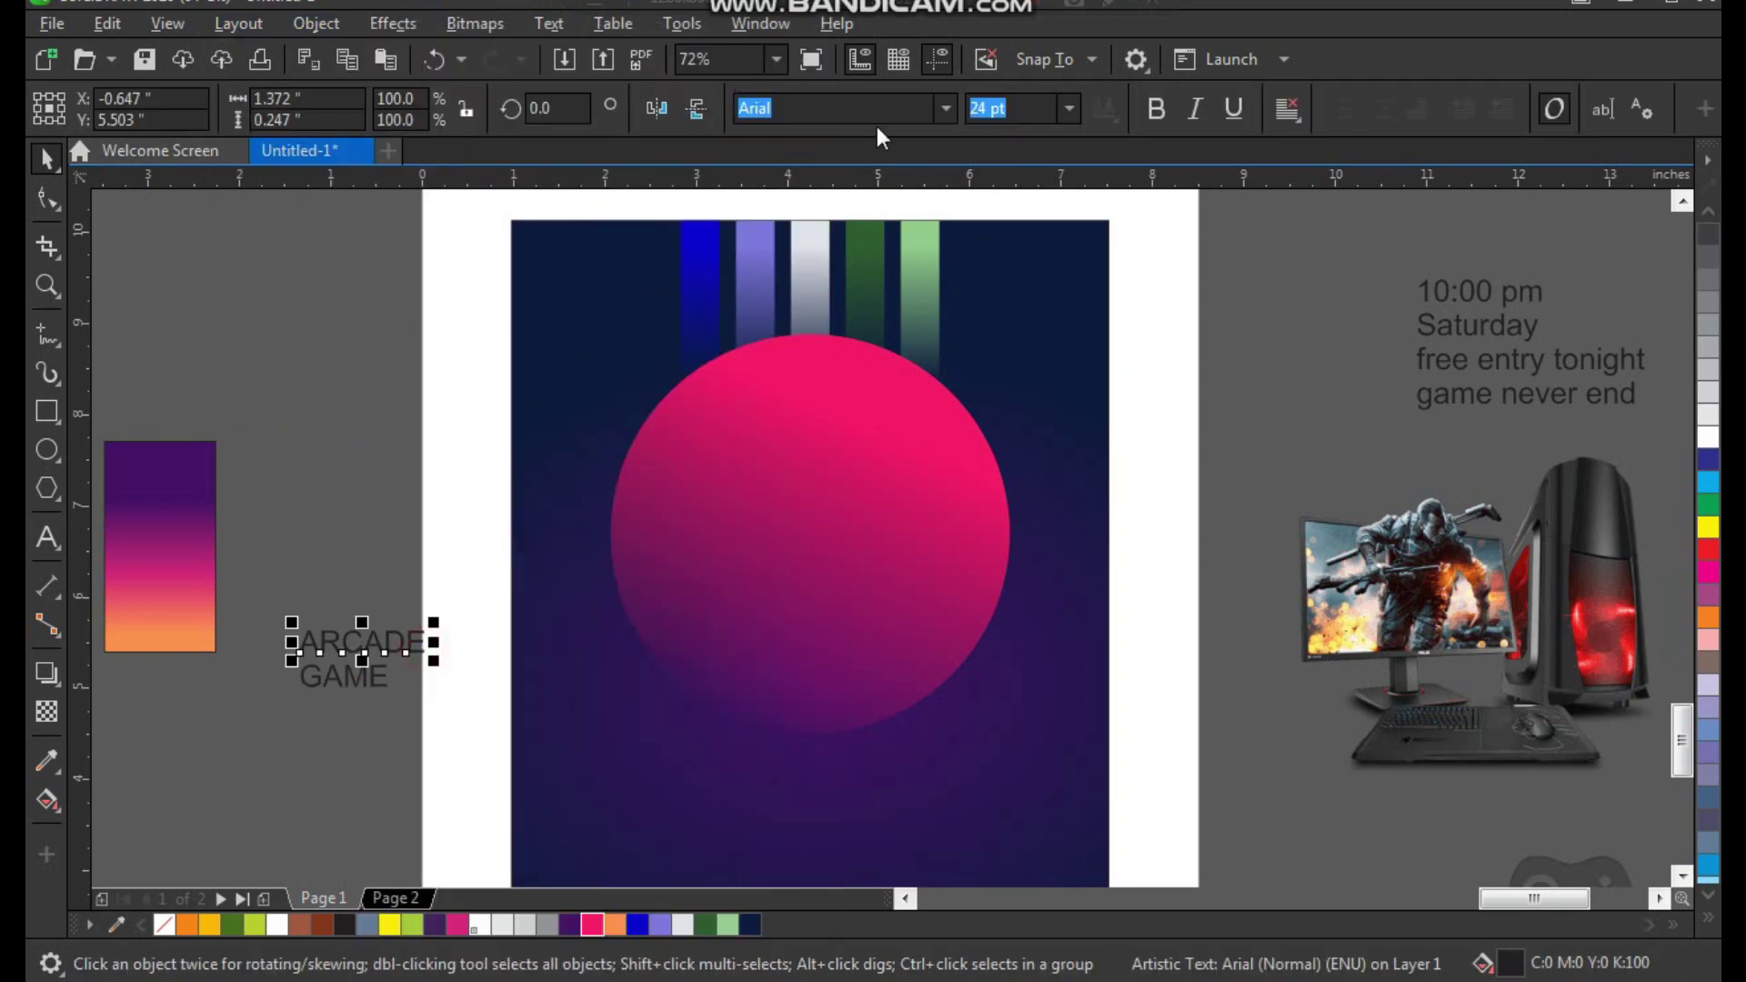
Set ARCADE in ContextBlackCondSSi, enlarge it to about 106 pt, and place it across the circle.
click(945, 109)
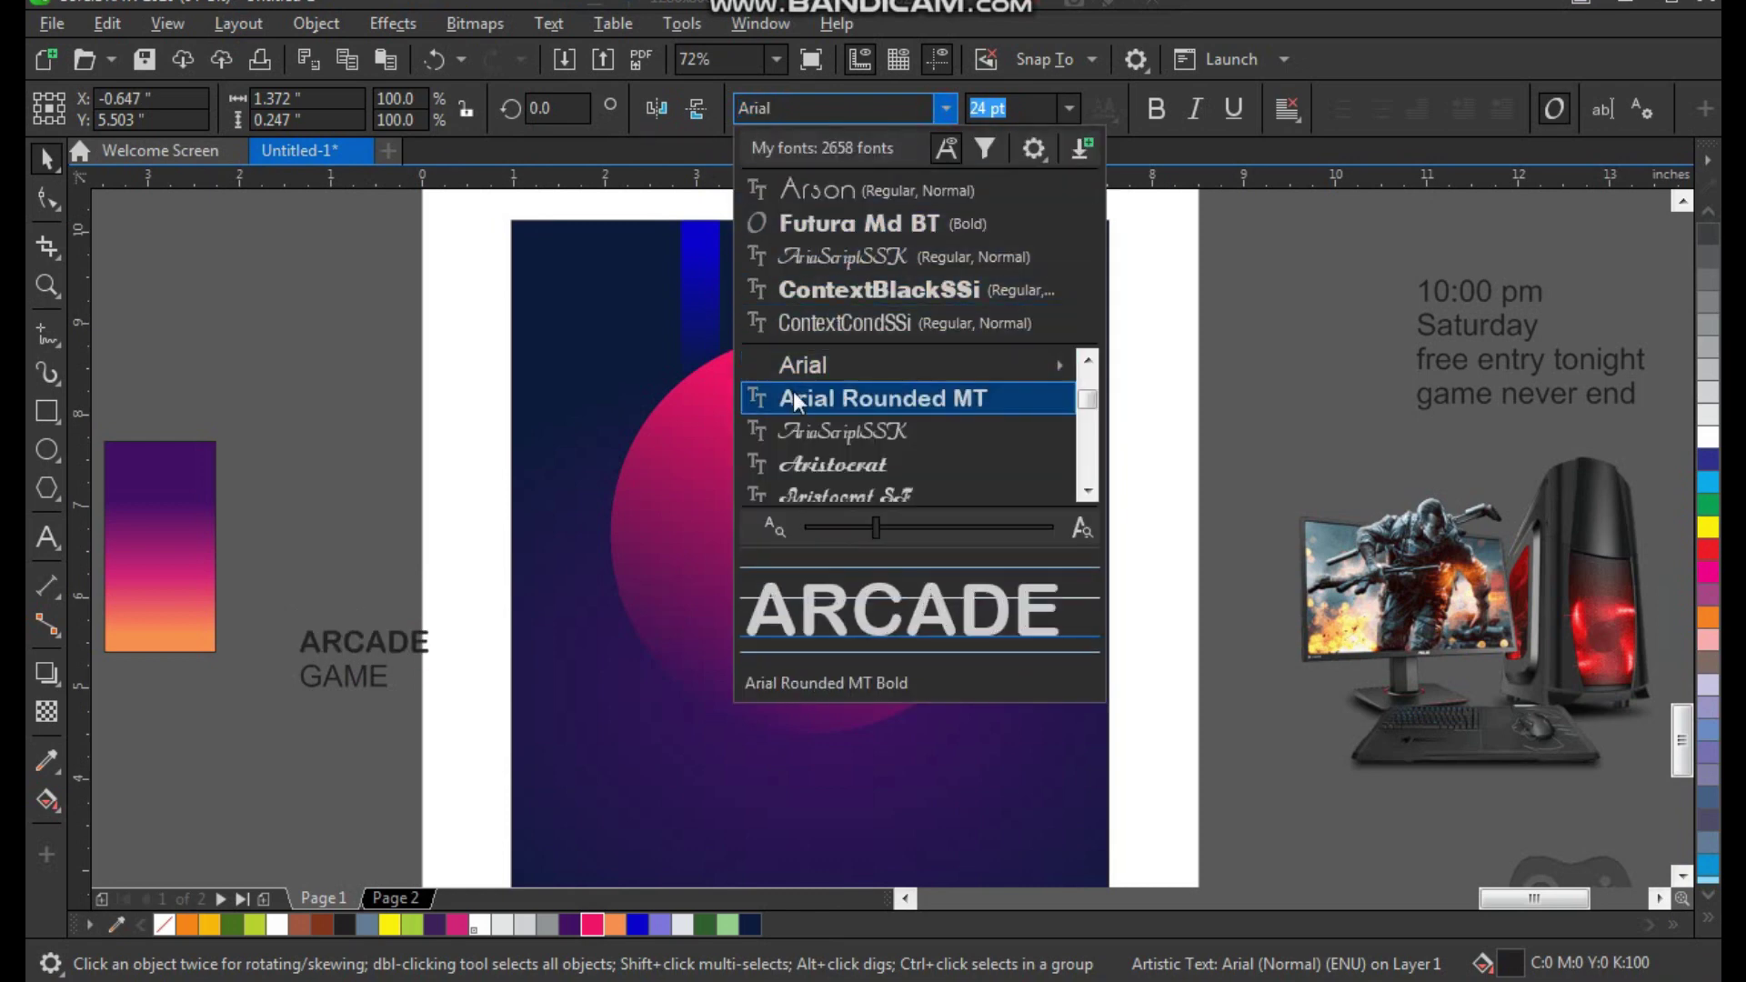
text(context)
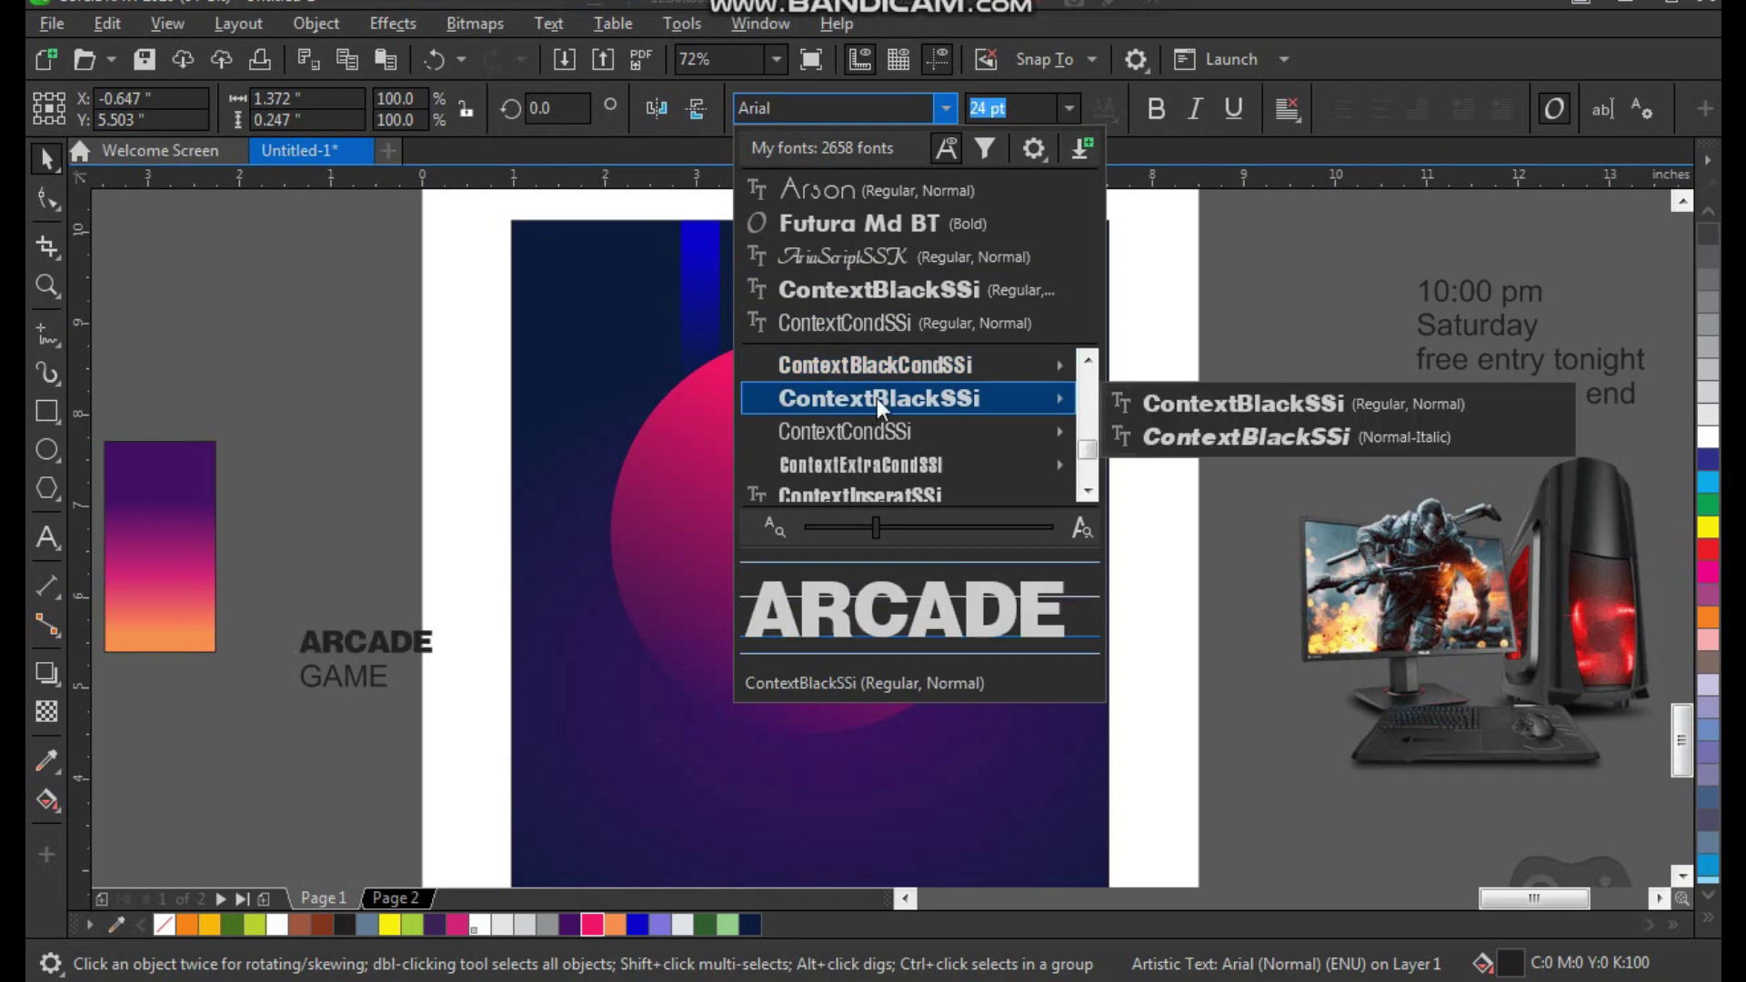
click(810, 368)
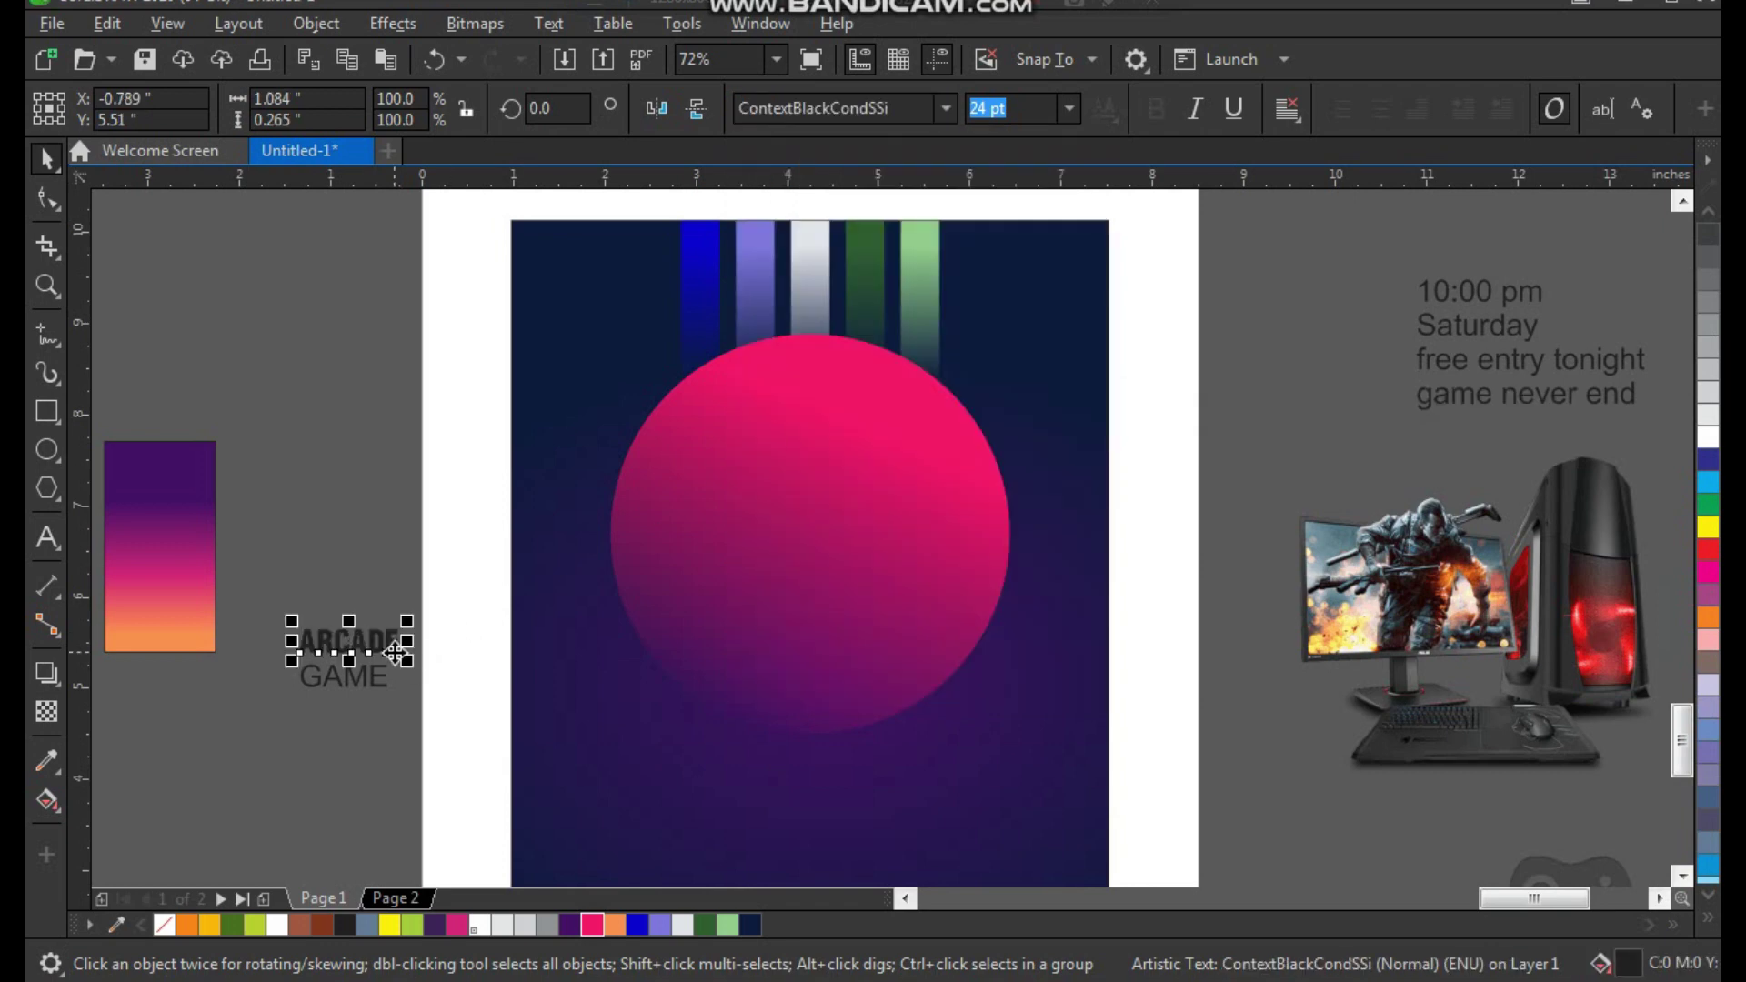
mouse_move(404, 659)
mouse_down()
mouse_move(441, 540)
mouse_move(577, 631)
mouse_up()
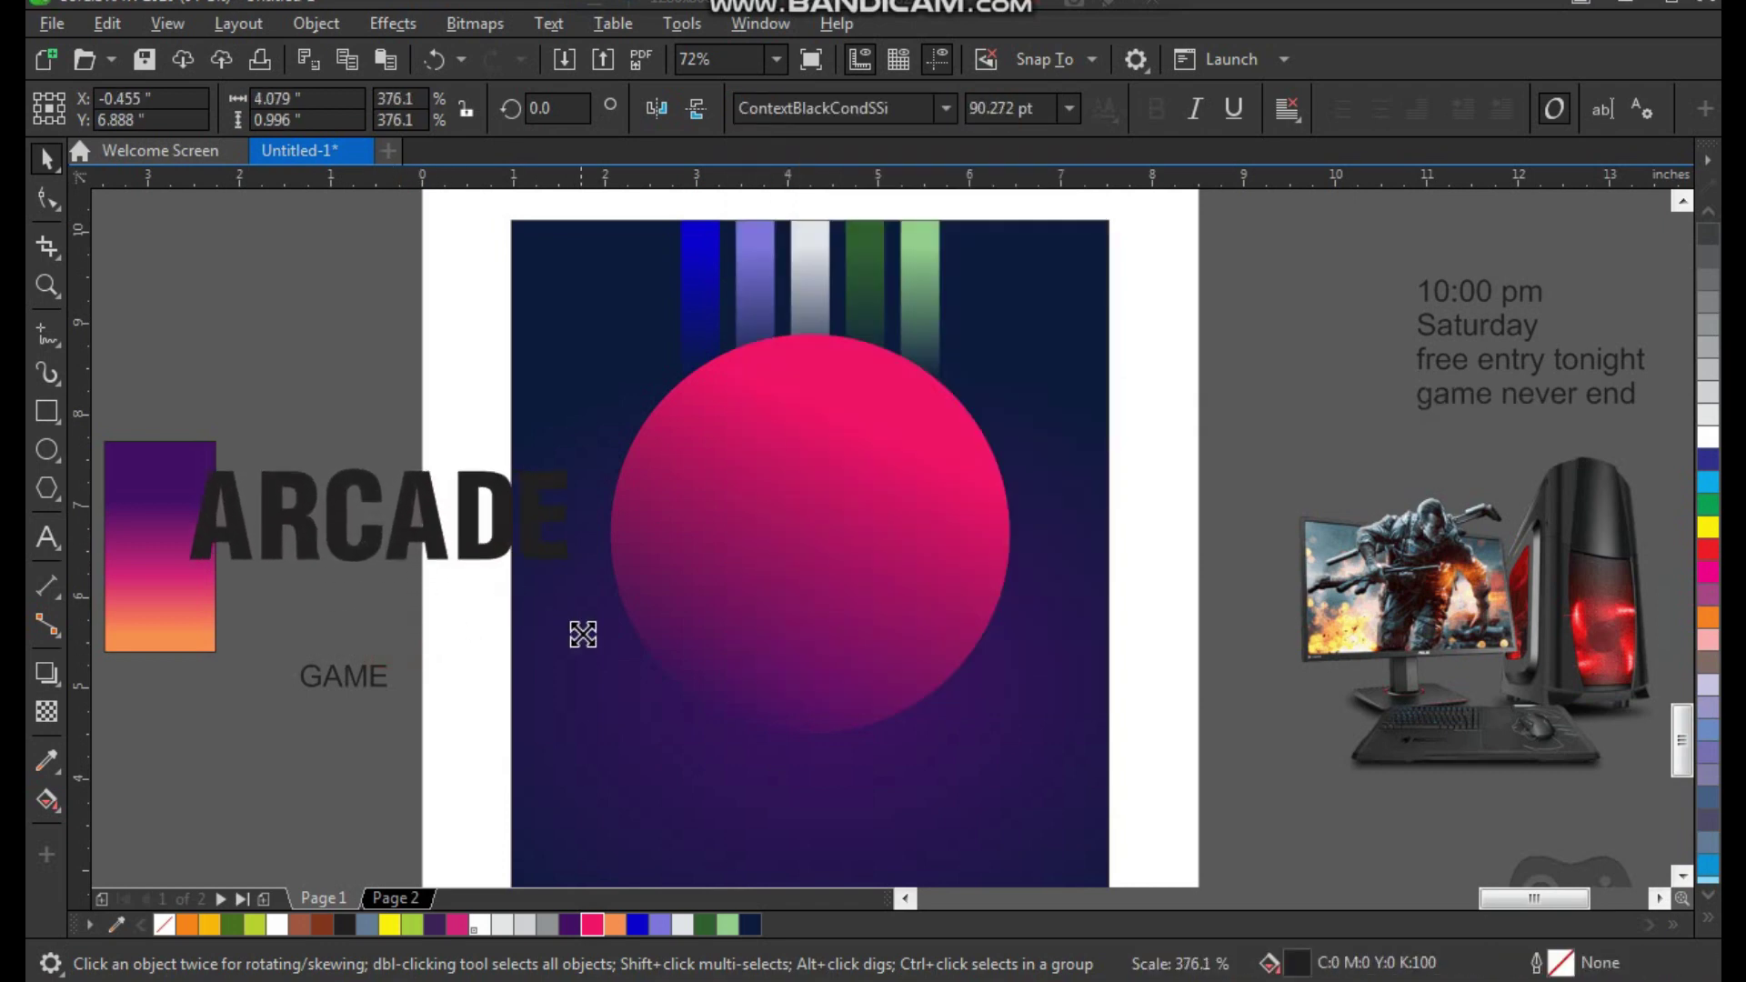
drag(518, 557, 905, 533)
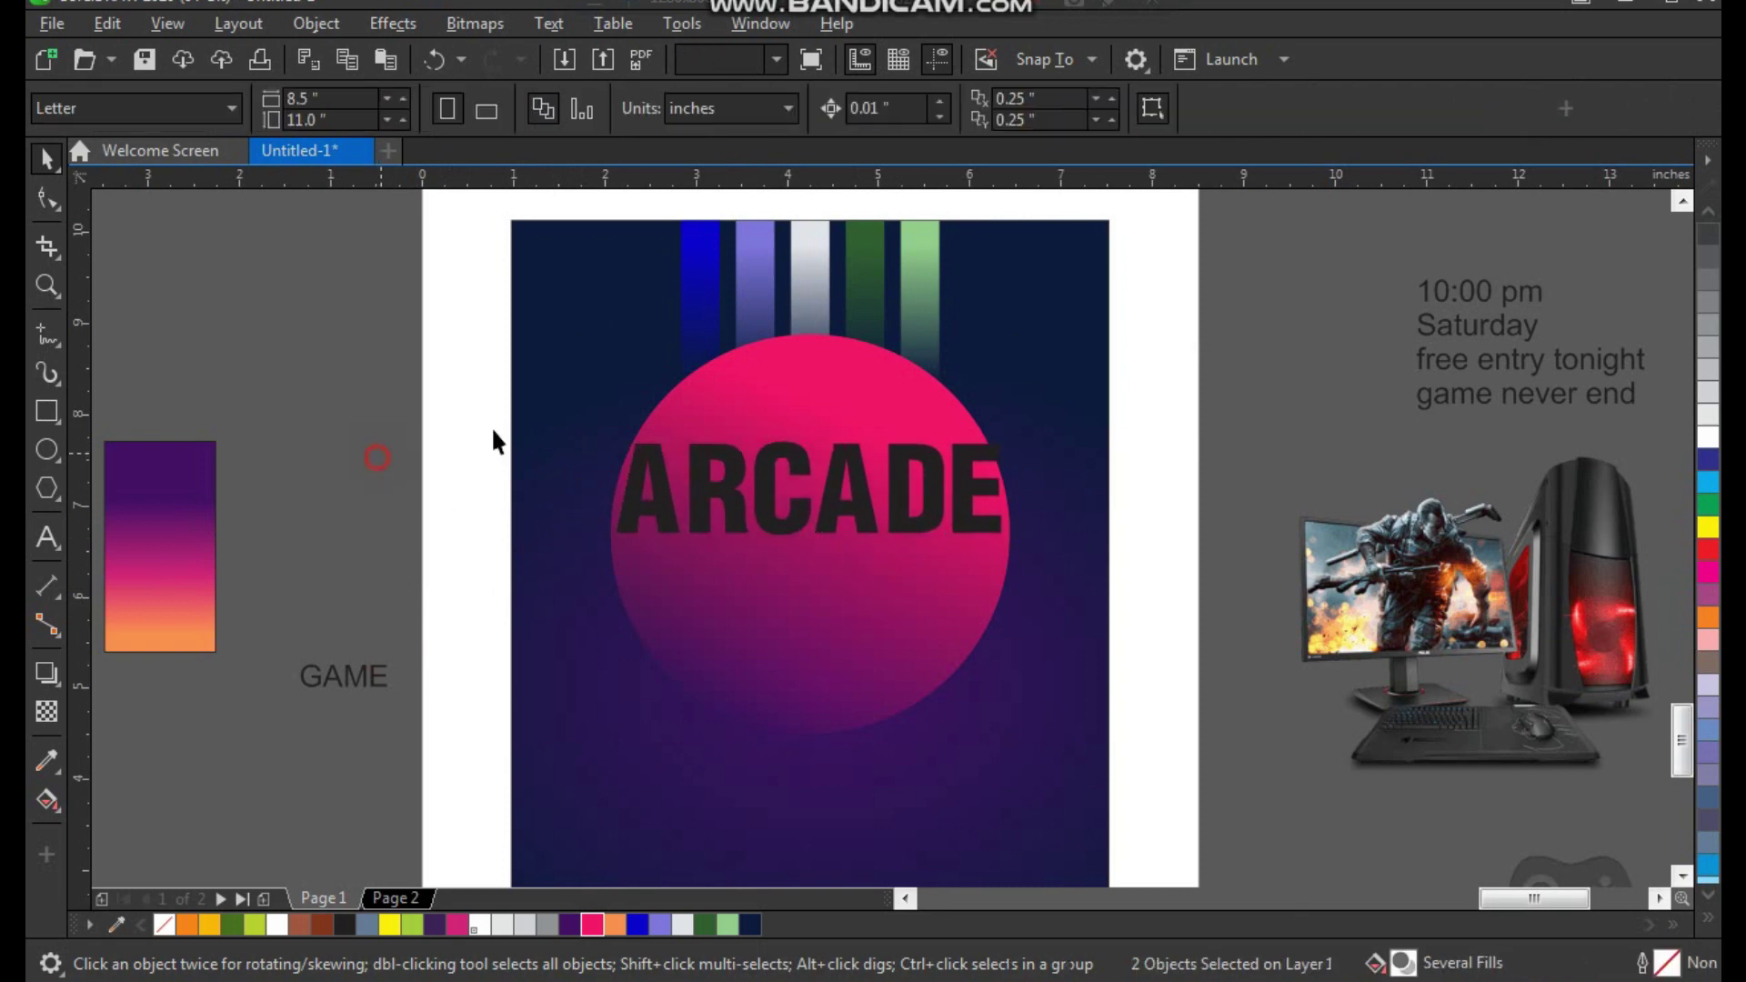
key(z)
drag(604, 353, 1120, 743)
Nudge ARCADE slightly lower on the circle and bring the gradient rectangle into view.
key(space)
mouse_move(1116, 503)
mouse_down()
mouse_move(1118, 526)
mouse_move(1210, 580)
mouse_up()
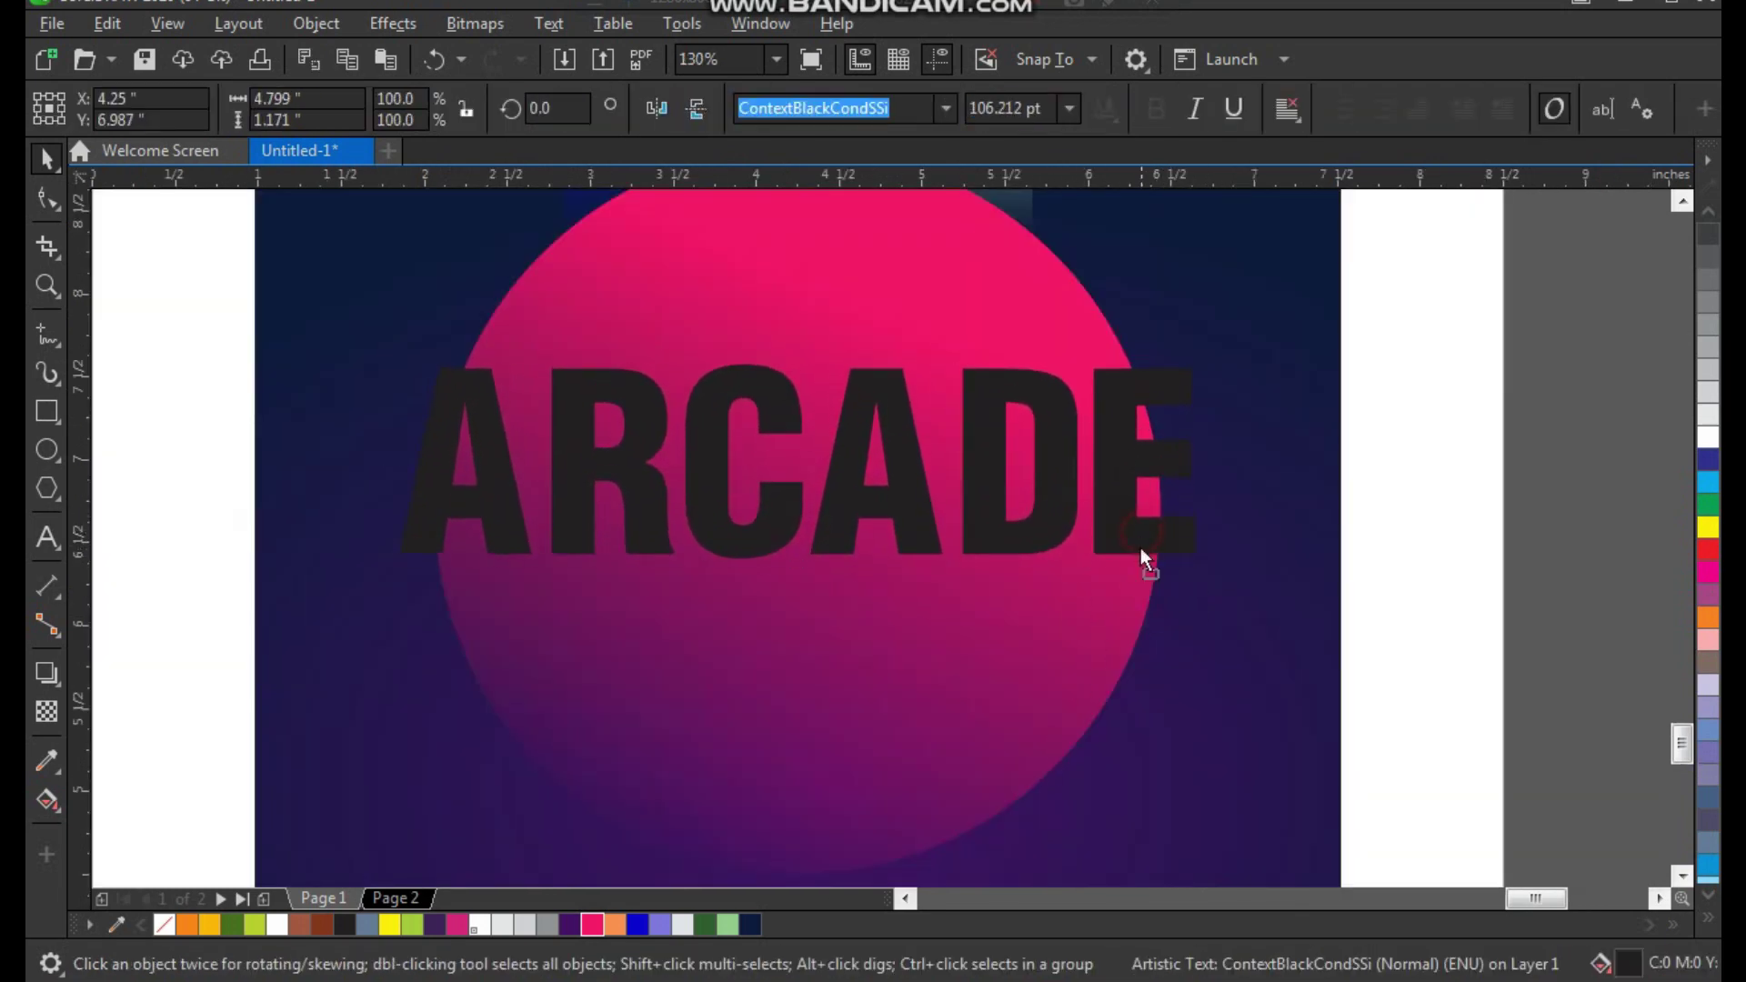
key(z)
drag(1208, 343, 510, 585)
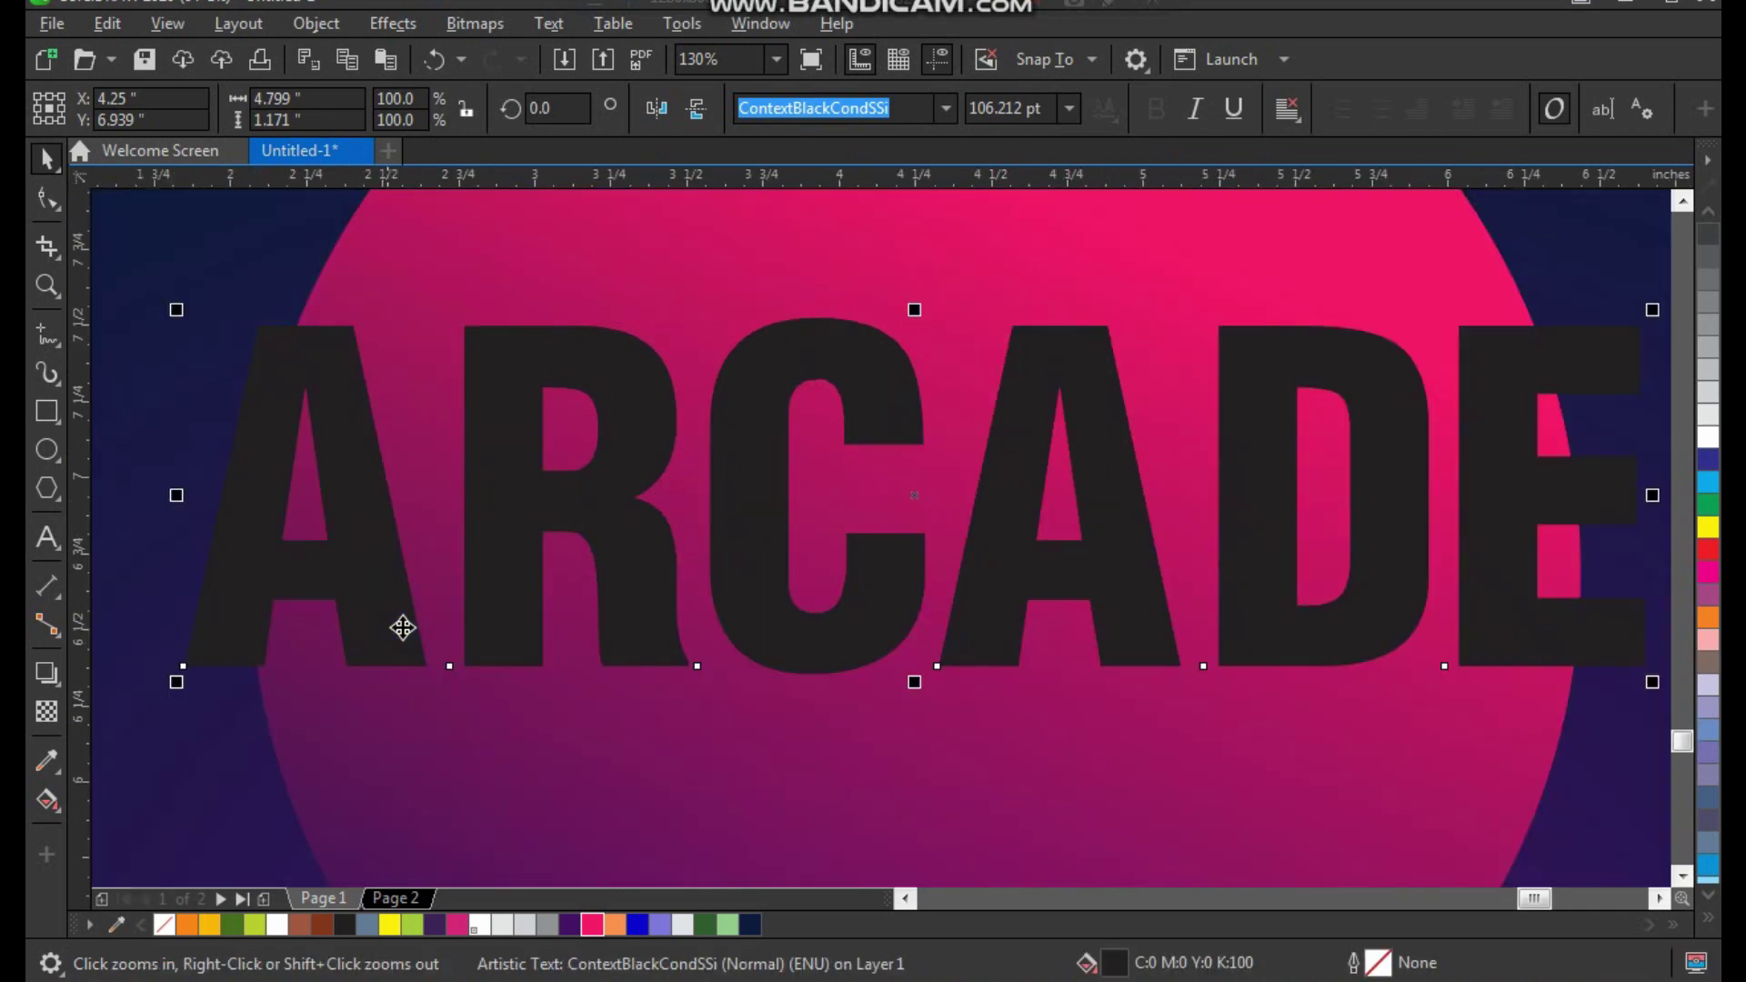
right_click(696, 422)
drag(977, 293, 191, 604)
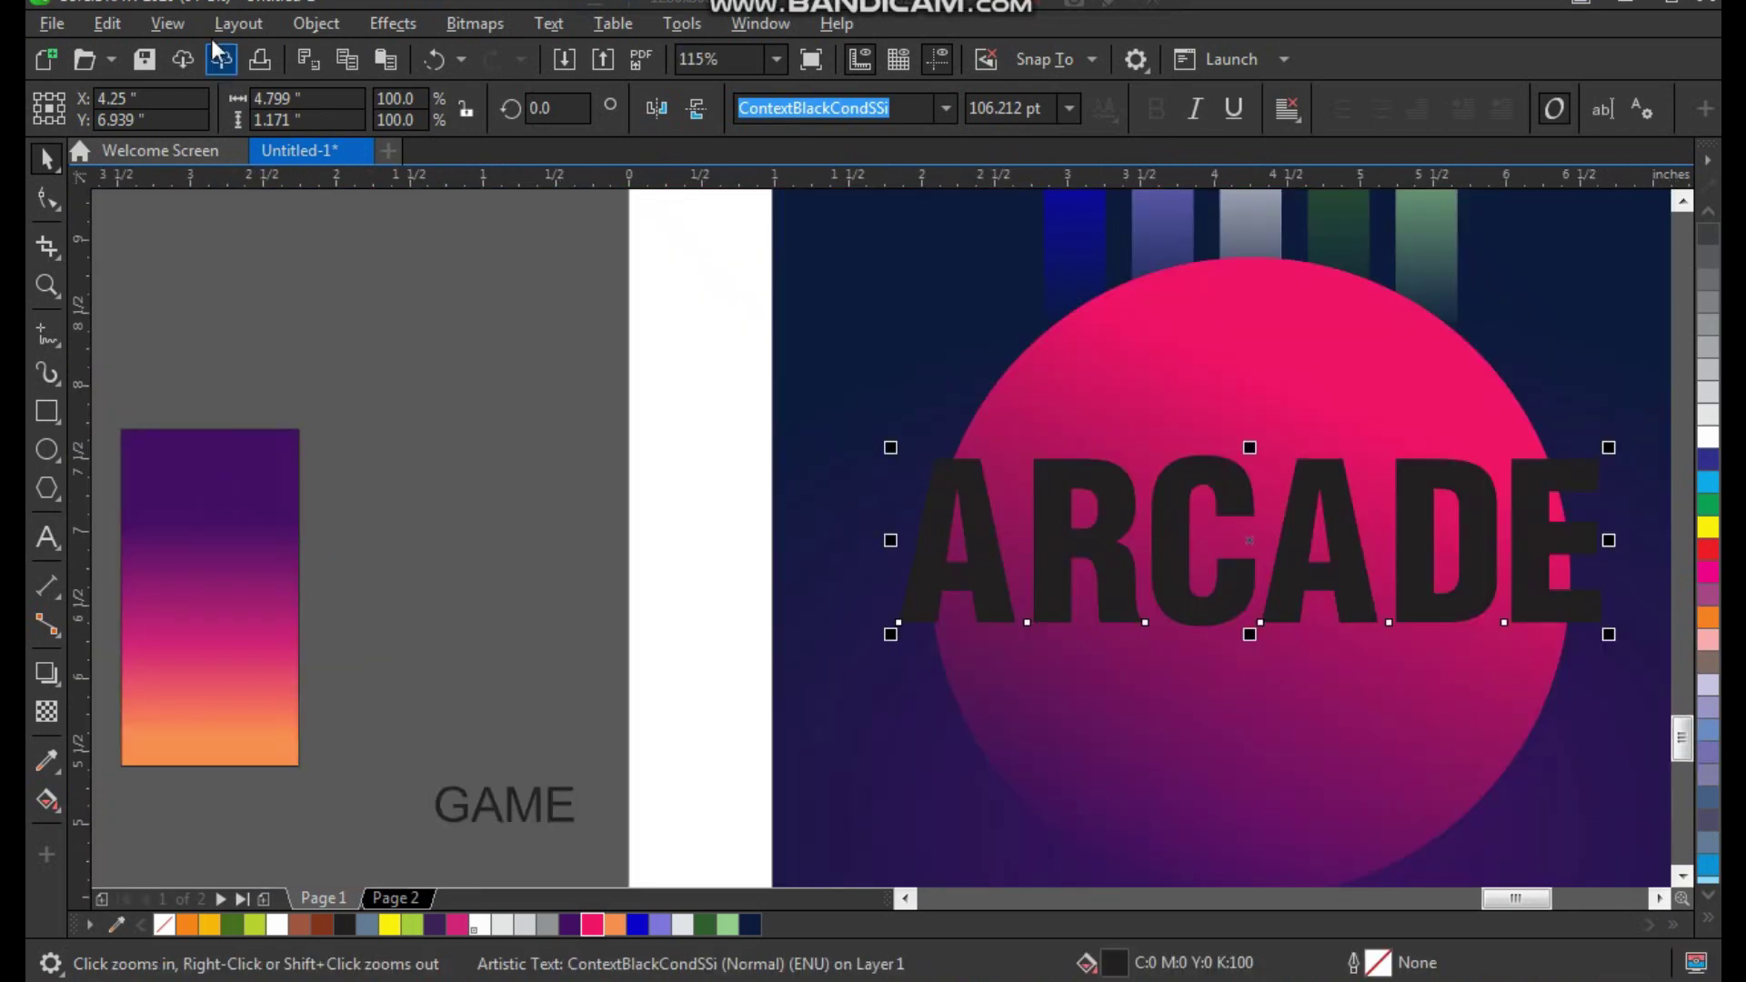
Copy the gradient rectangle's purple-to-orange fill onto ARCADE with Copy Properties From.
click(172, 24)
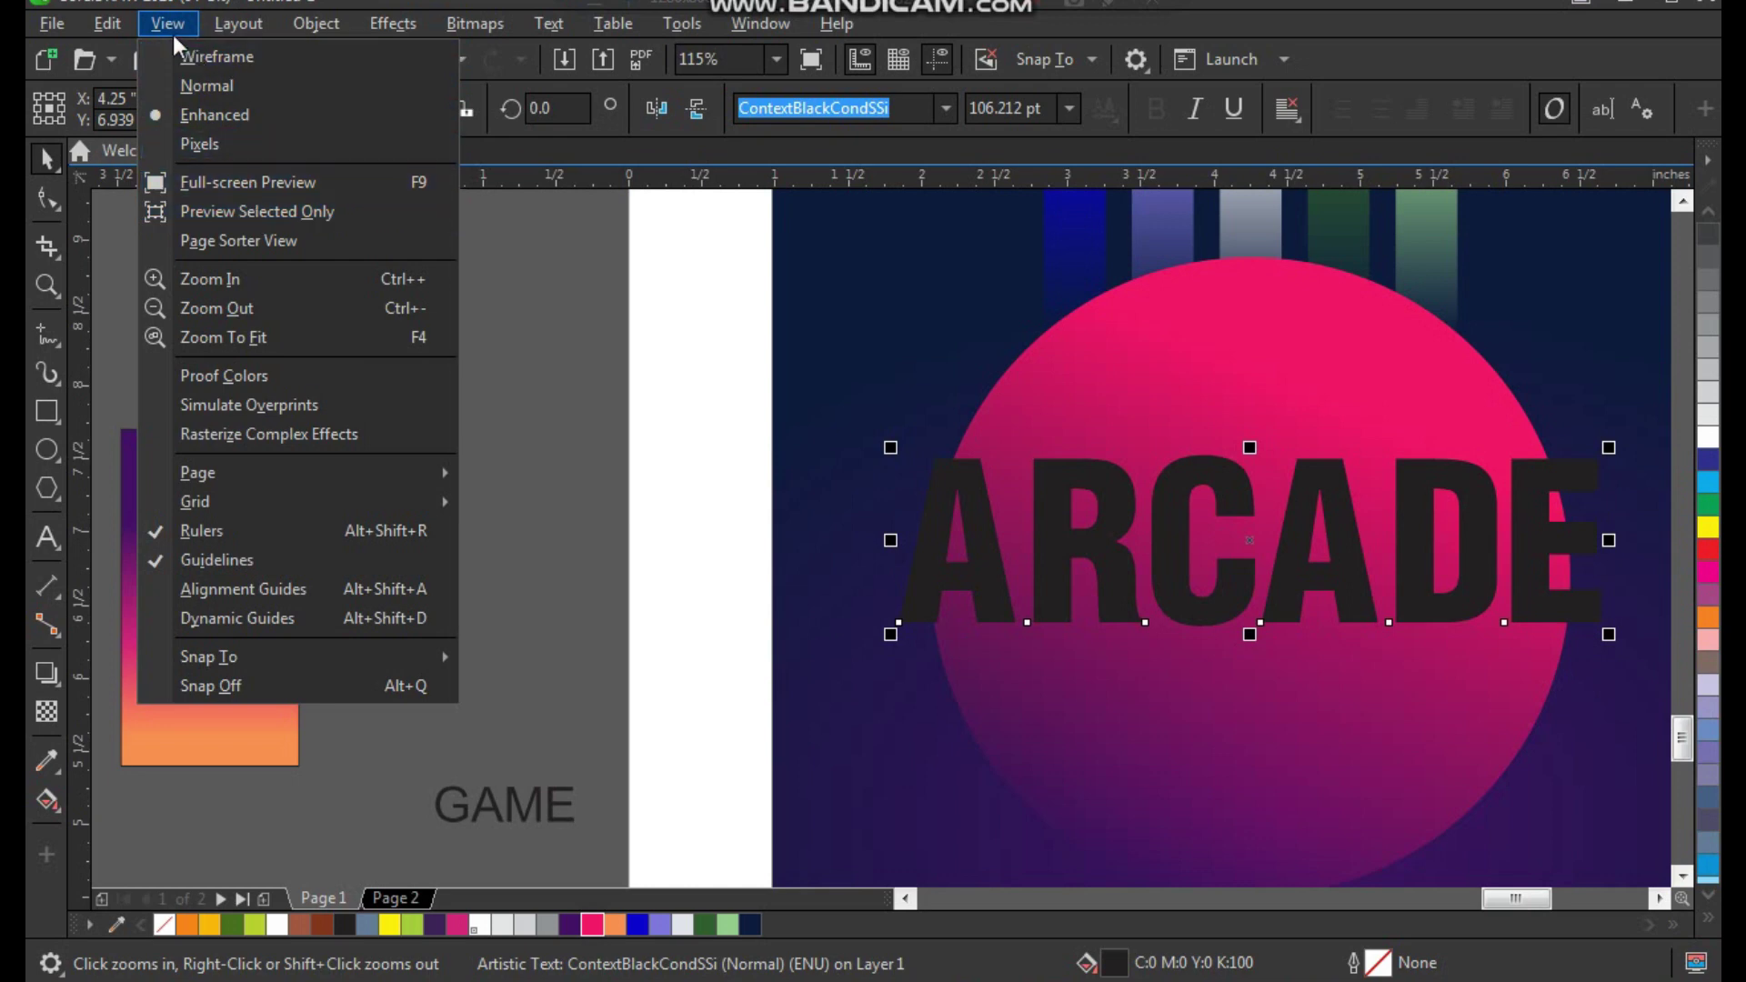
click(206, 211)
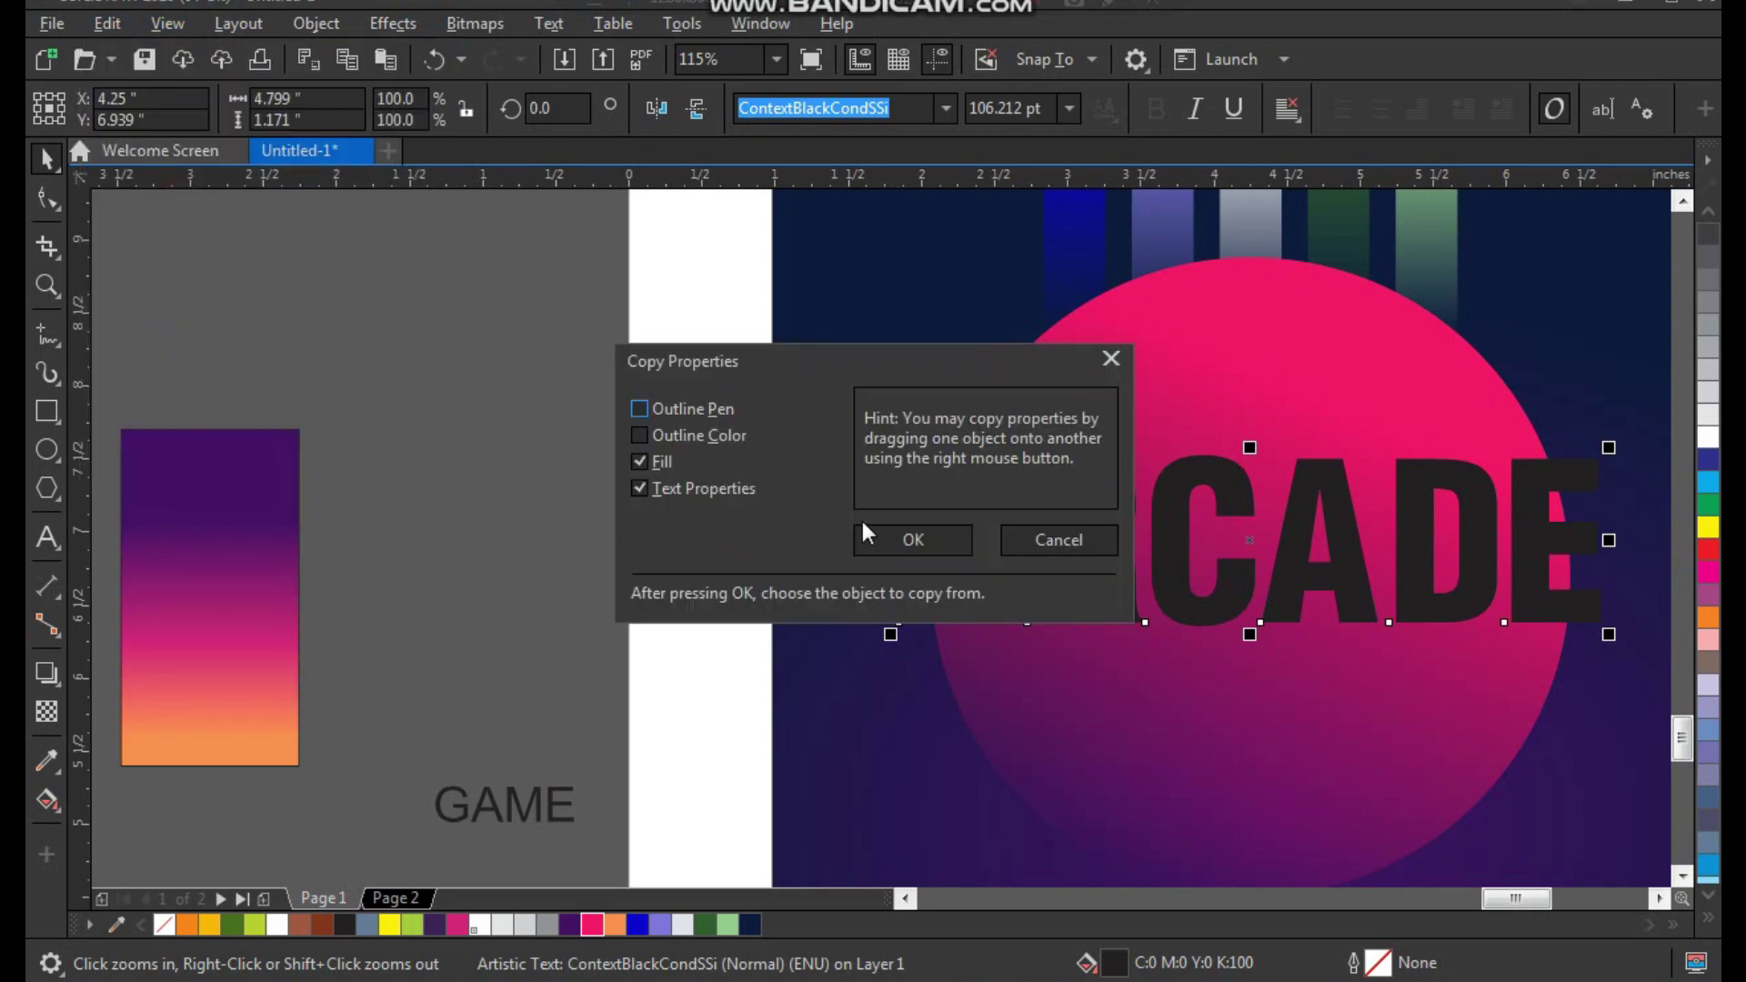
click(875, 540)
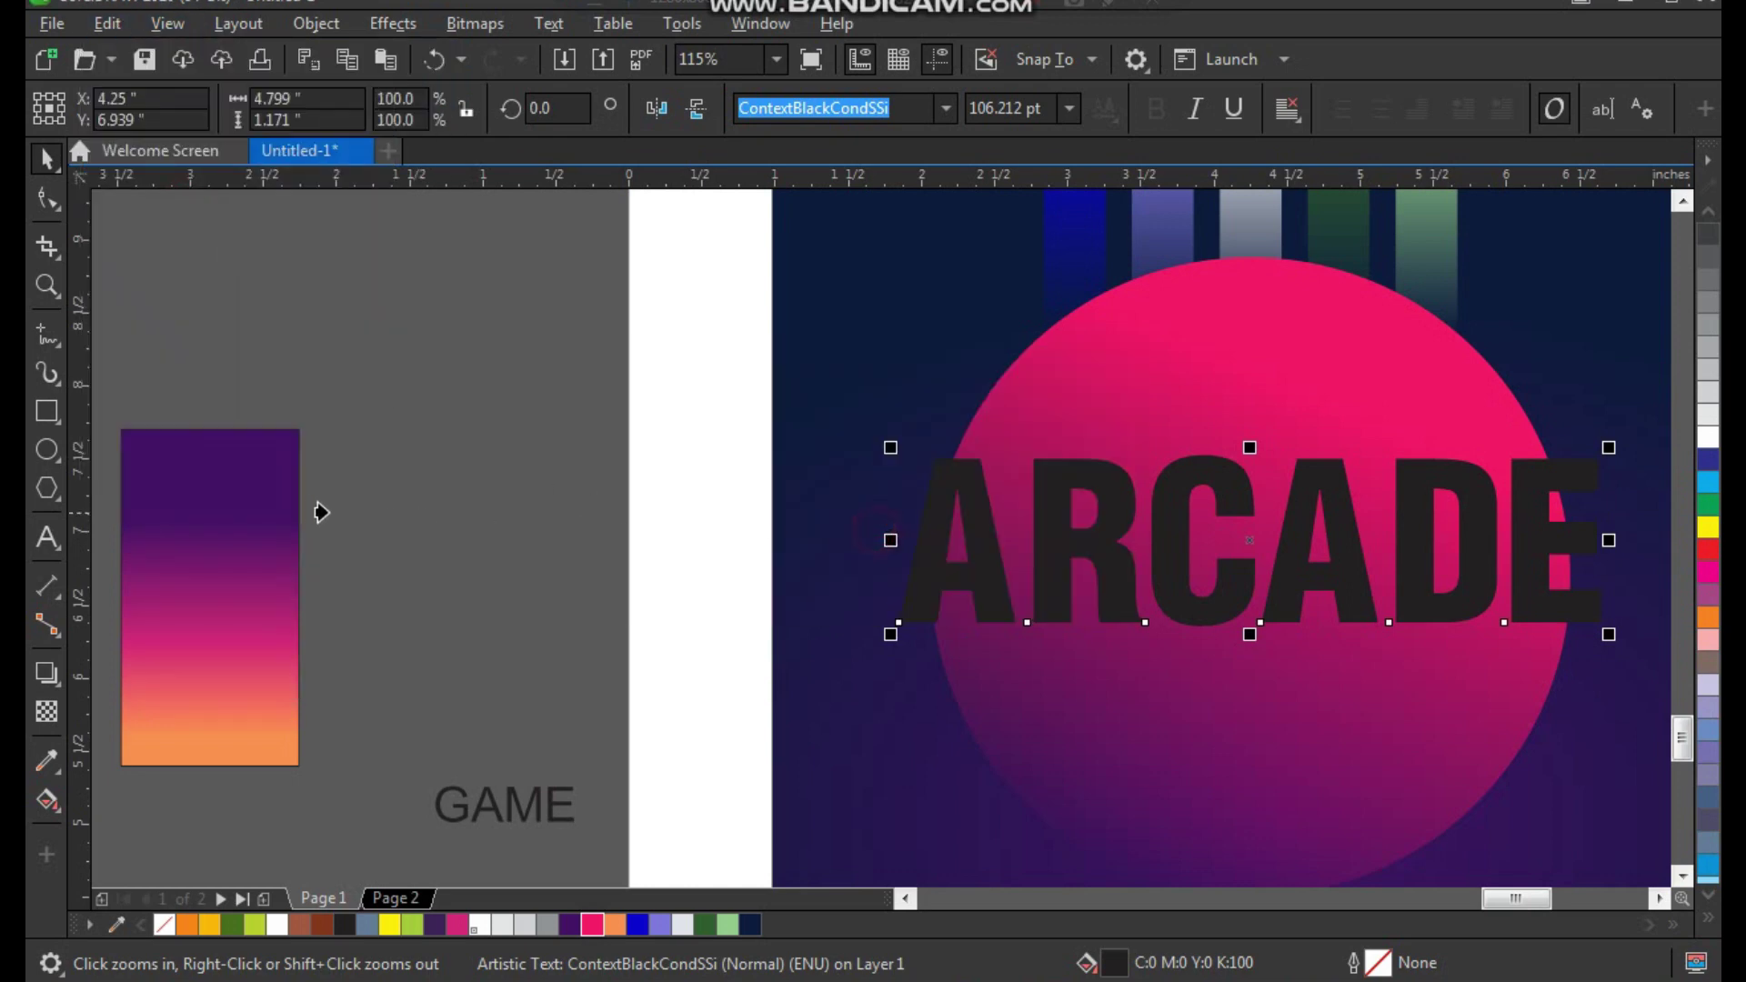
click(243, 514)
key(z)
drag(1430, 417, 1065, 711)
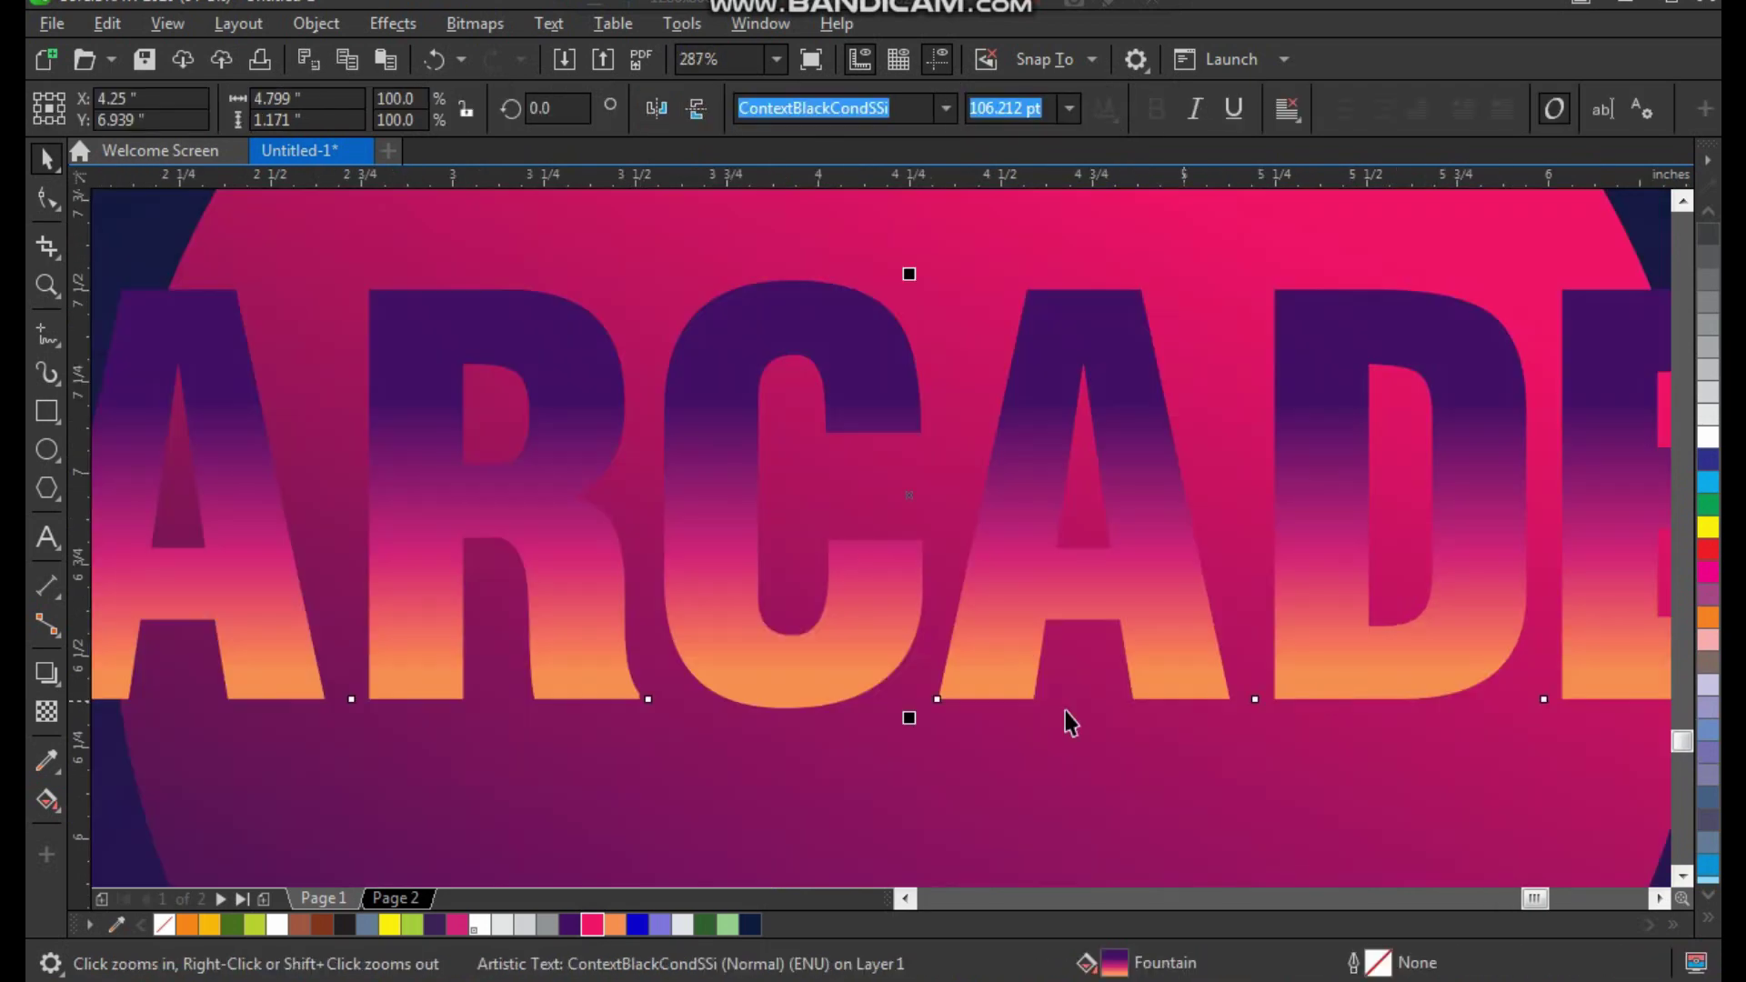
Give ARCADE a yellow outline, convert it to curves, and set the outline width to 3.0 pt.
right_click(209, 925)
drag(362, 261, 479, 363)
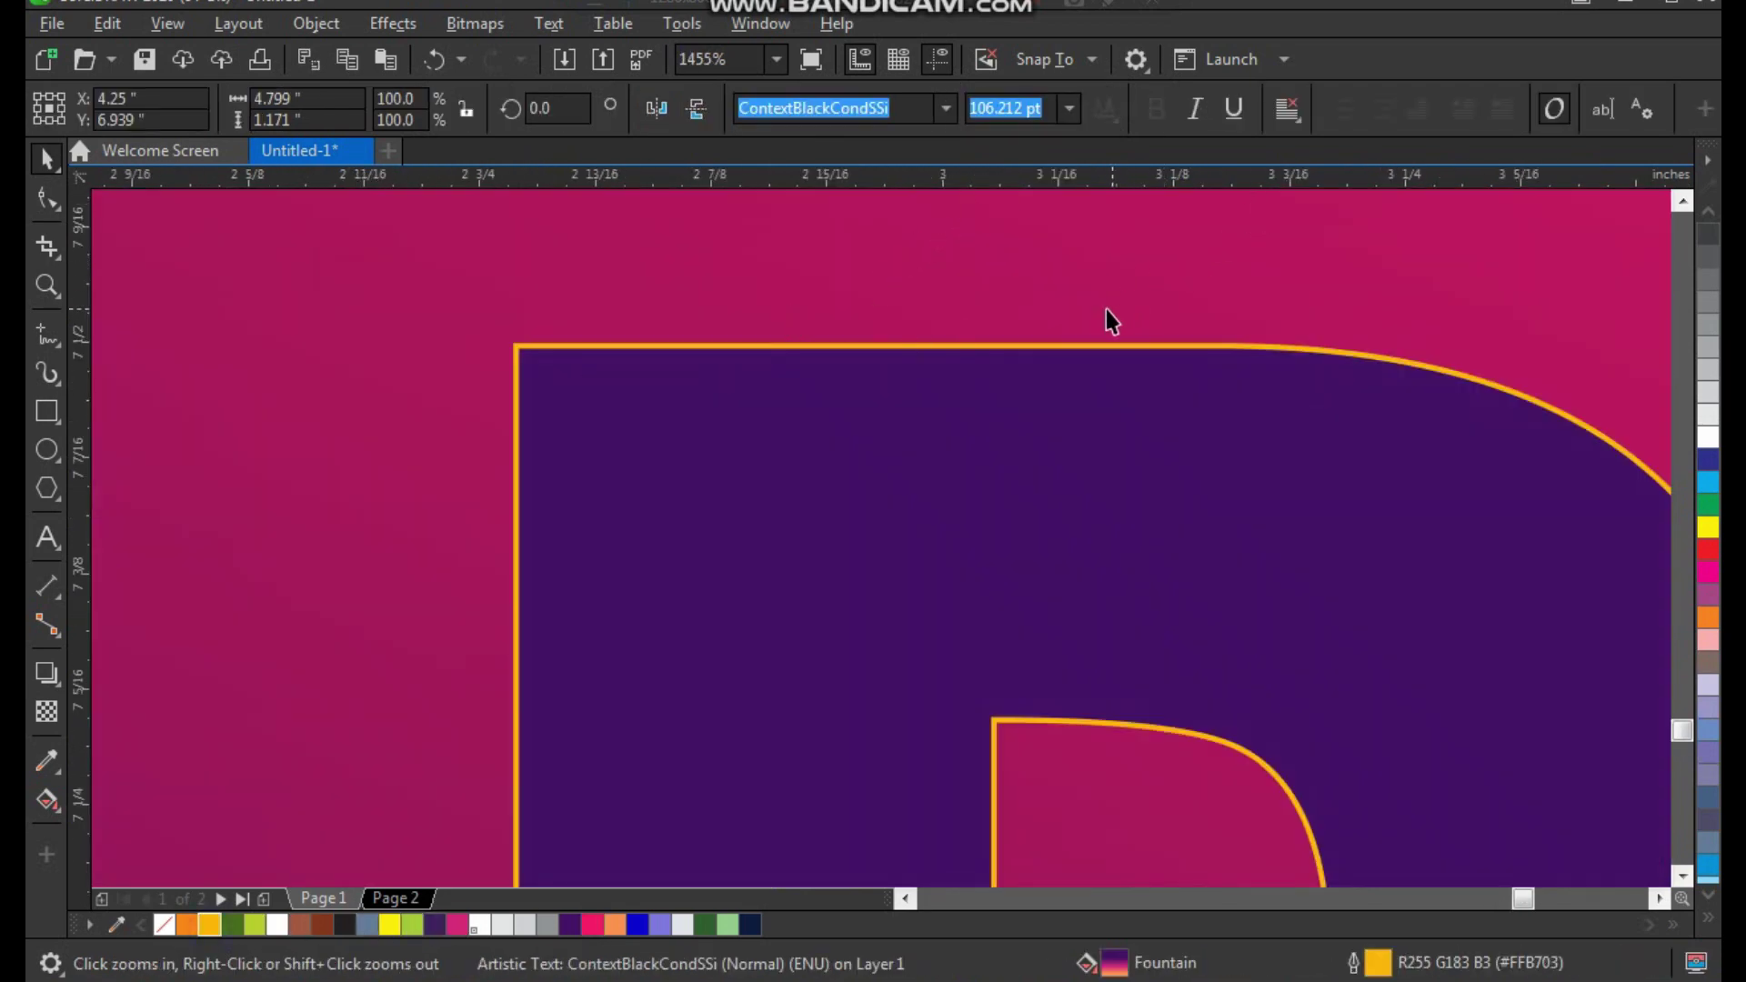
key(ctrl+q)
right_click(752, 280)
drag(616, 214, 1060, 476)
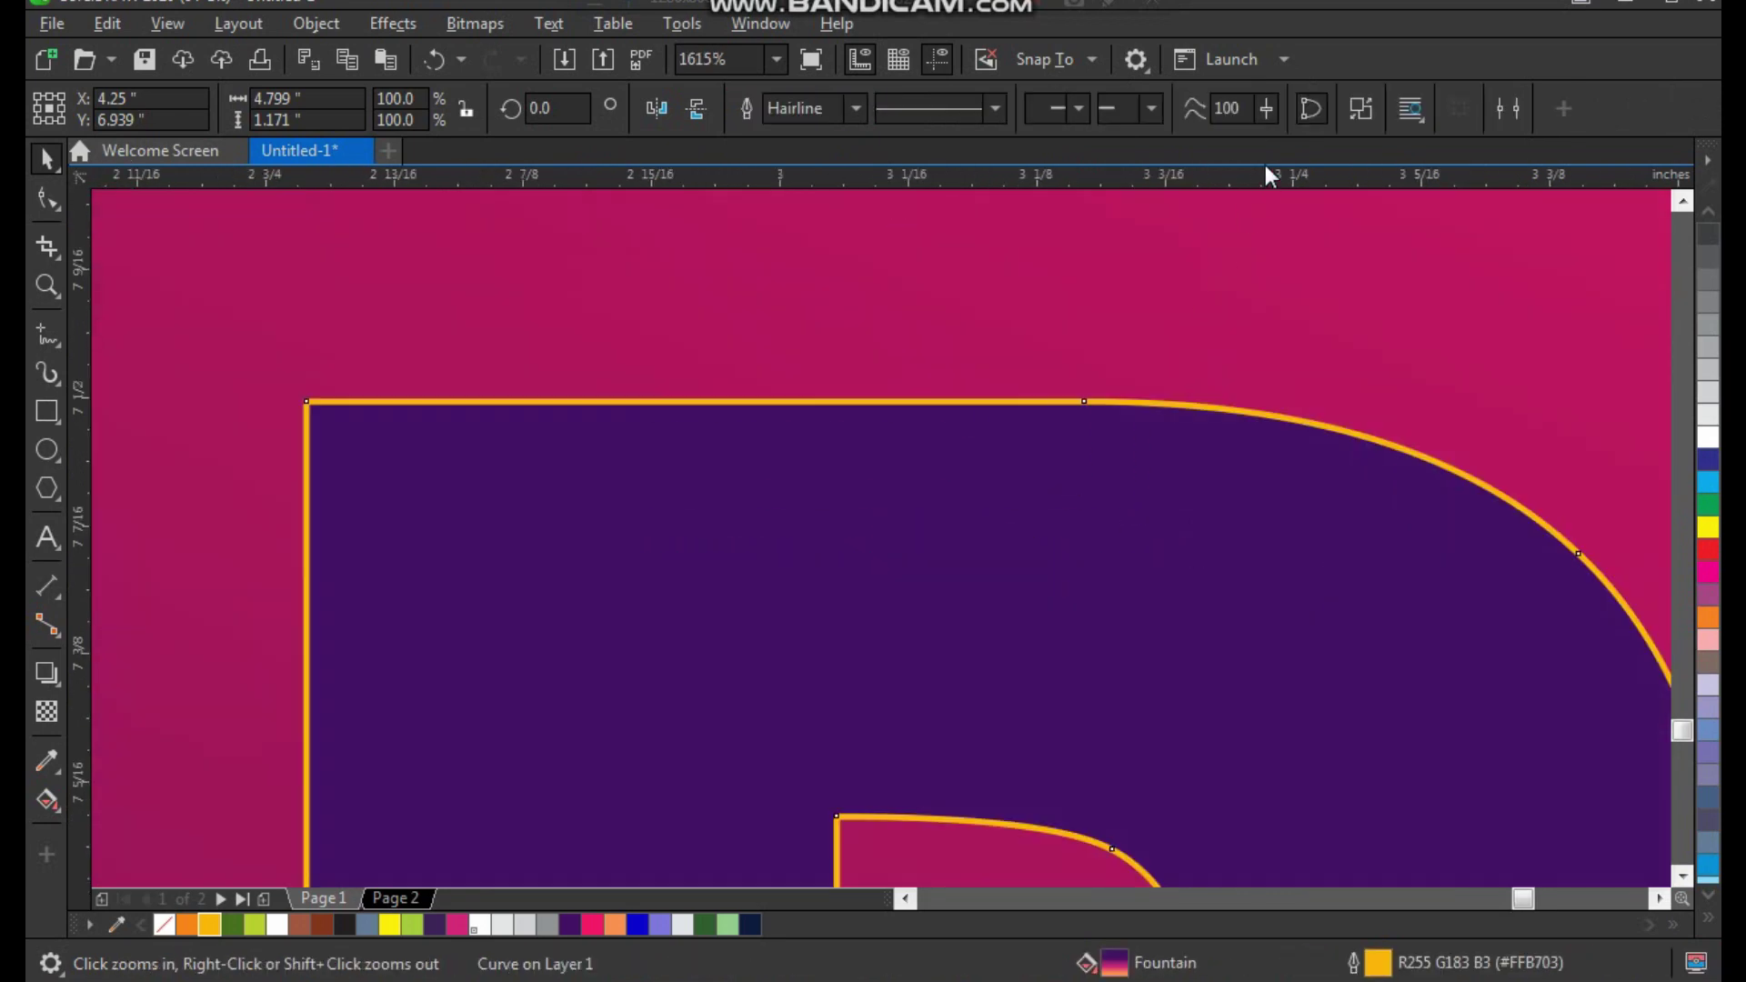
right_click(641, 263)
key(space)
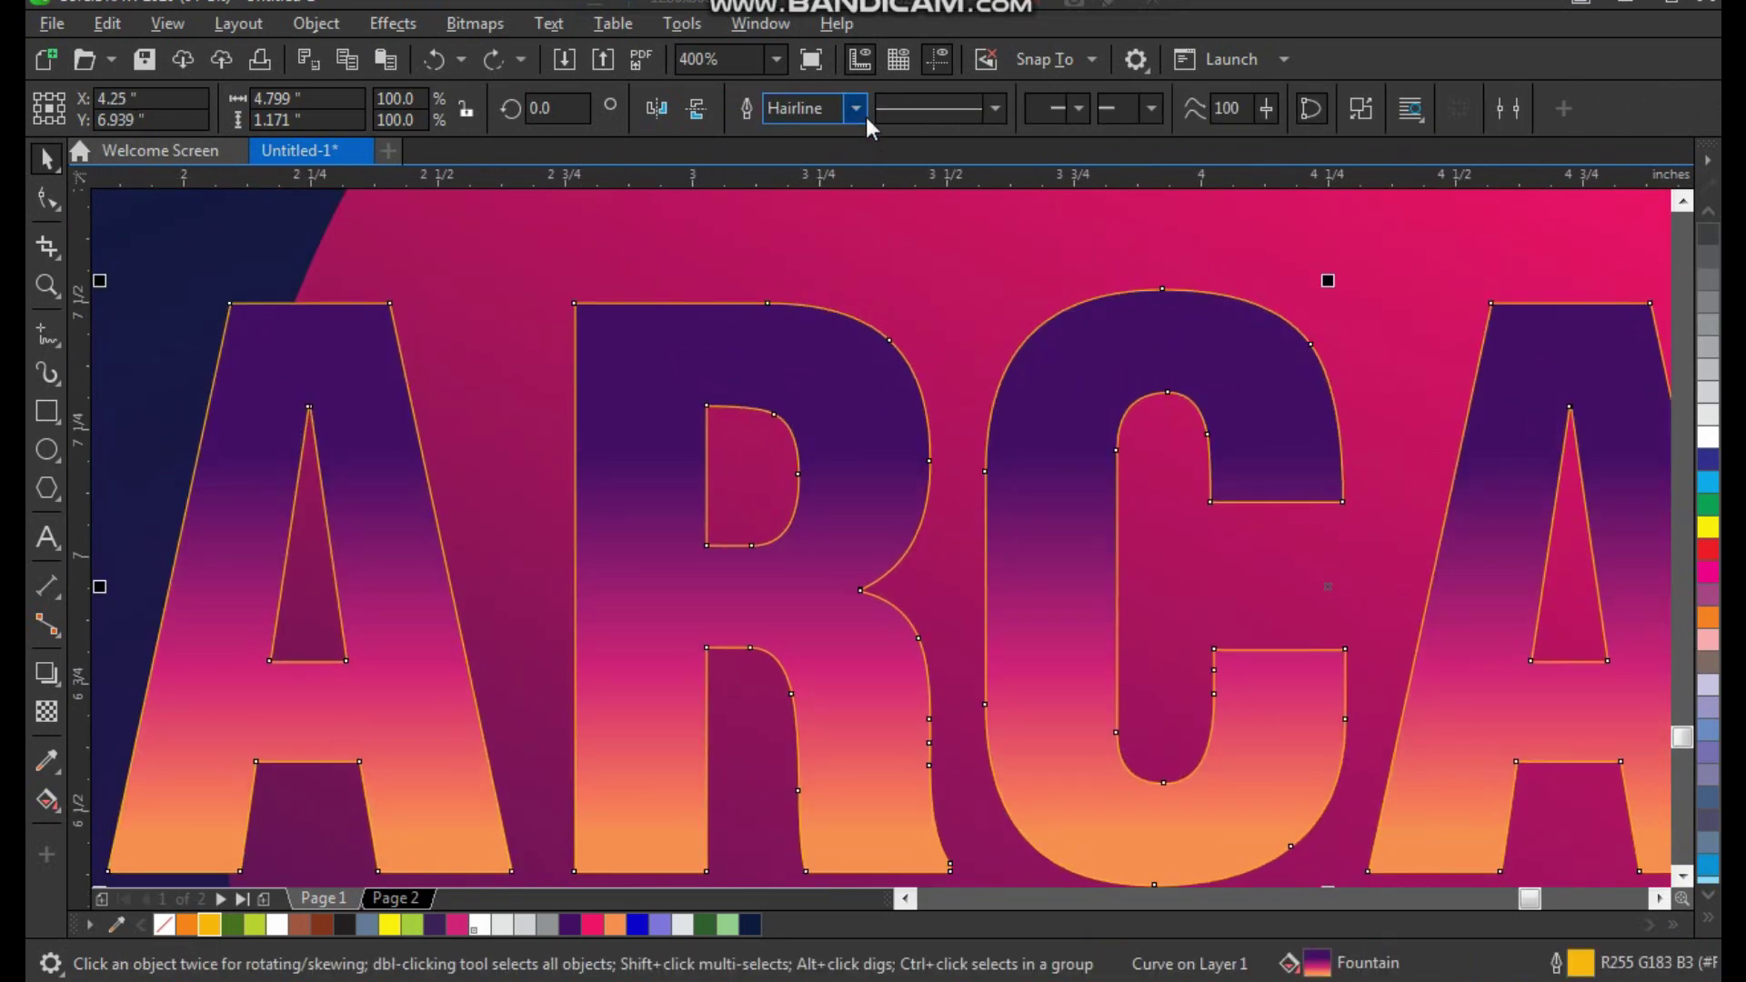
click(856, 109)
click(814, 275)
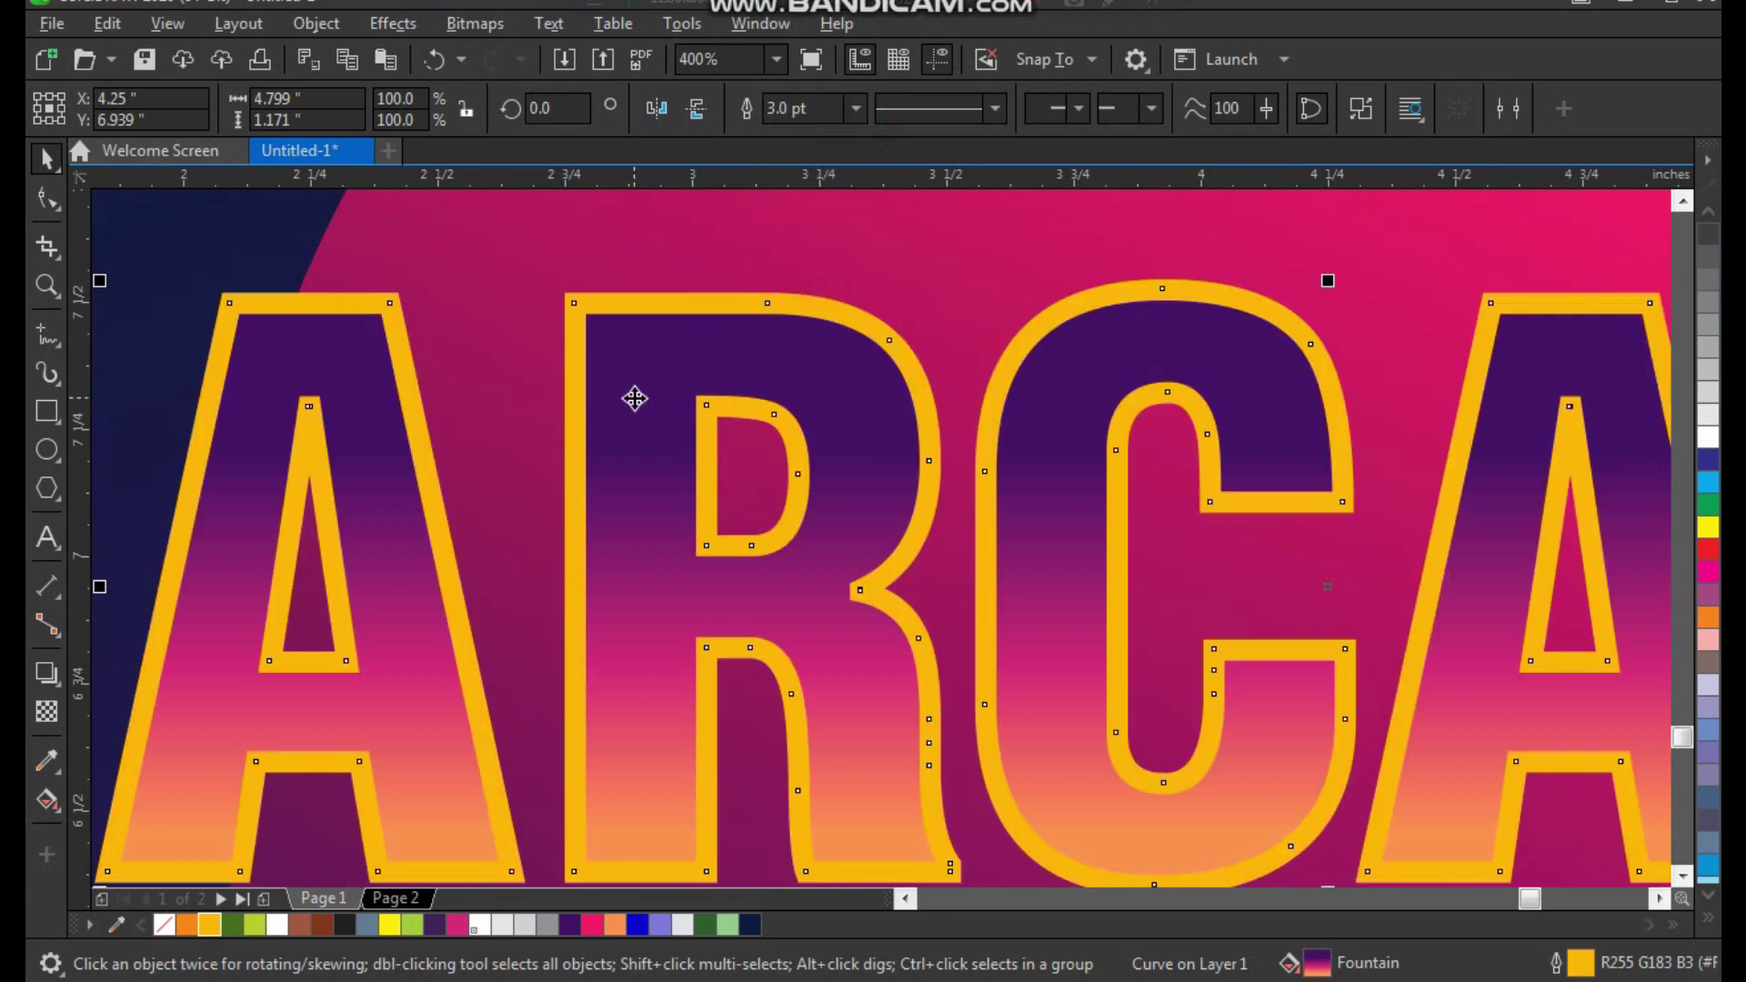
scroll(640, 456, down, 2)
scroll(640, 456, down, 2)
key(z)
drag(527, 352, 1127, 658)
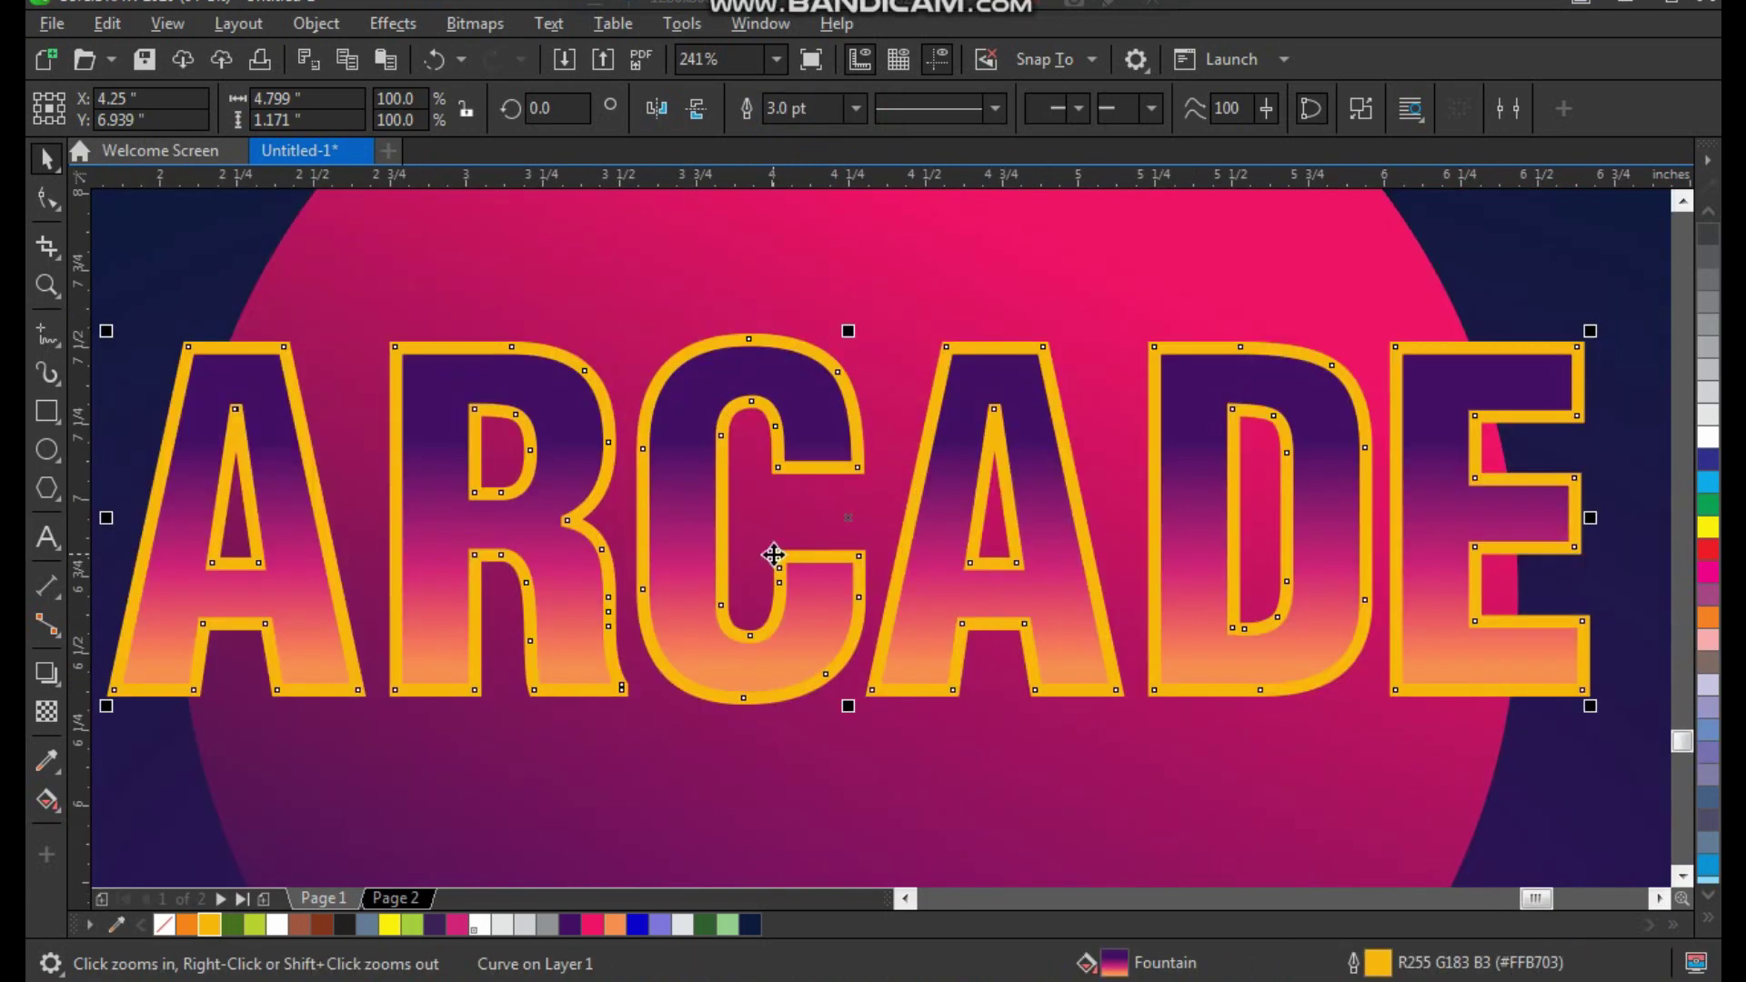
In Outline Pen, draw ARCADE's outline behind the fill with round corners and round caps.
key(F12)
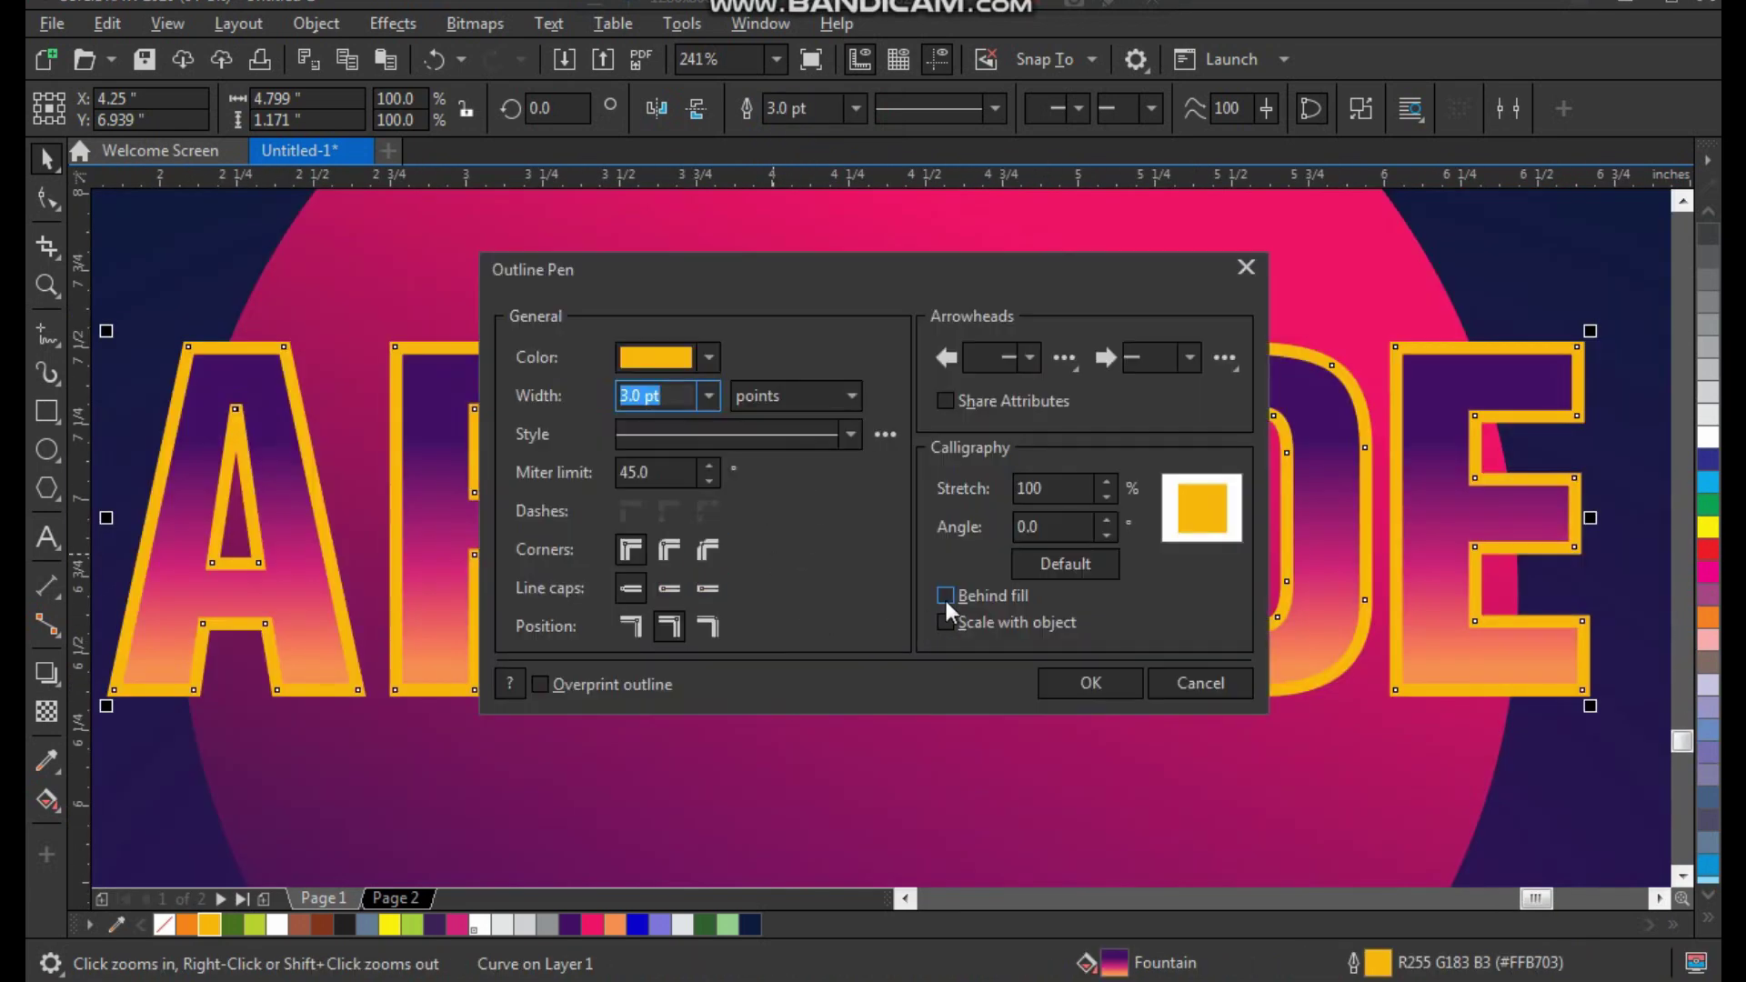
click(946, 596)
click(671, 550)
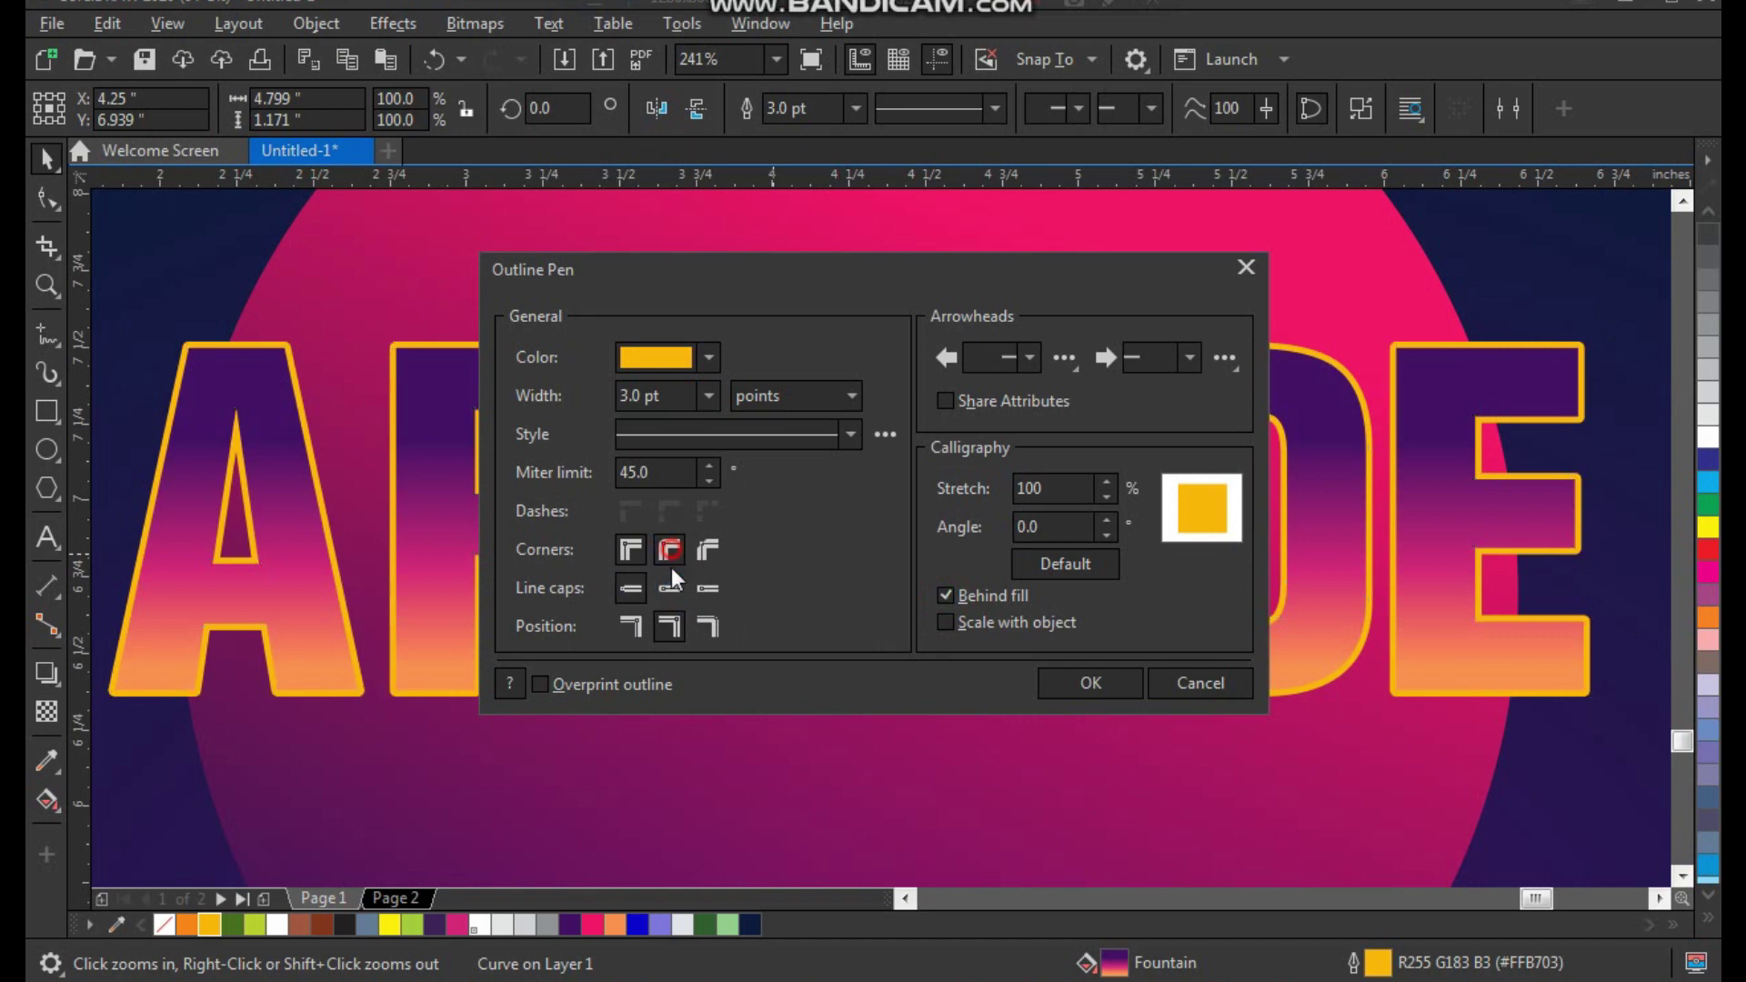
click(671, 588)
click(1066, 691)
key(F4)
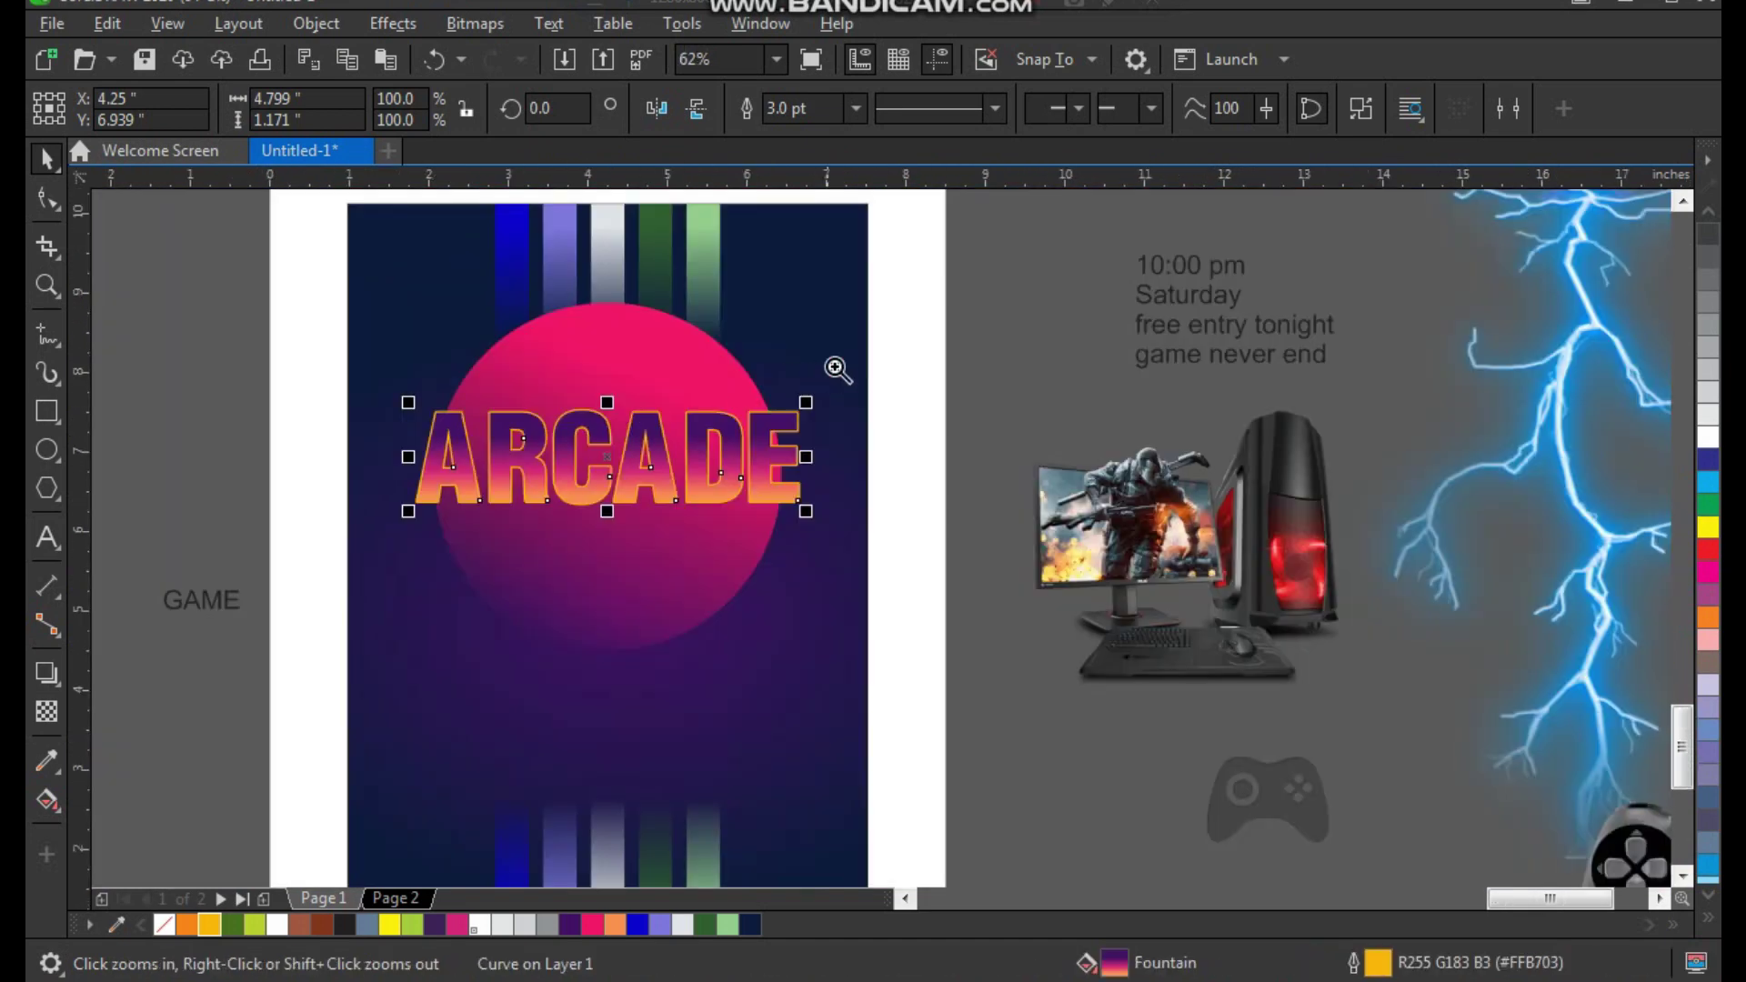
drag(800, 314, 215, 701)
Move GAME below ARCADE on the circle, set it in ContextBlackCondSSi, and enlarge it proportionally.
key(ctrl+z)
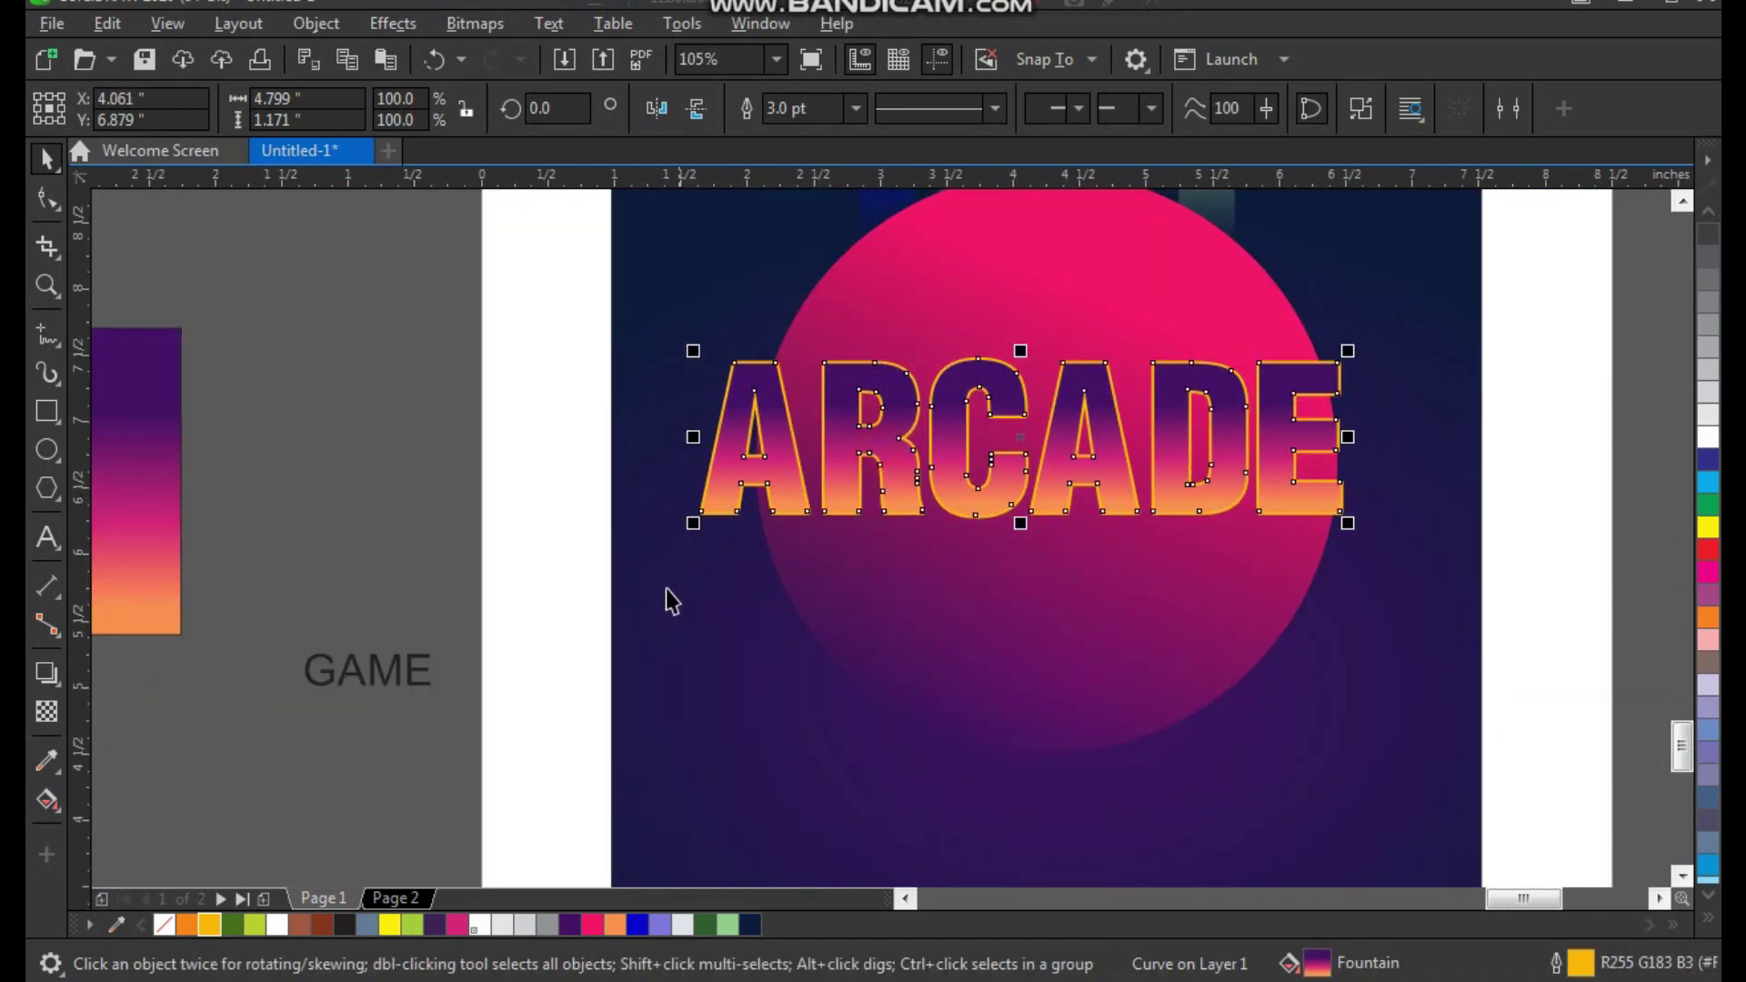
drag(418, 688, 1106, 588)
key(z)
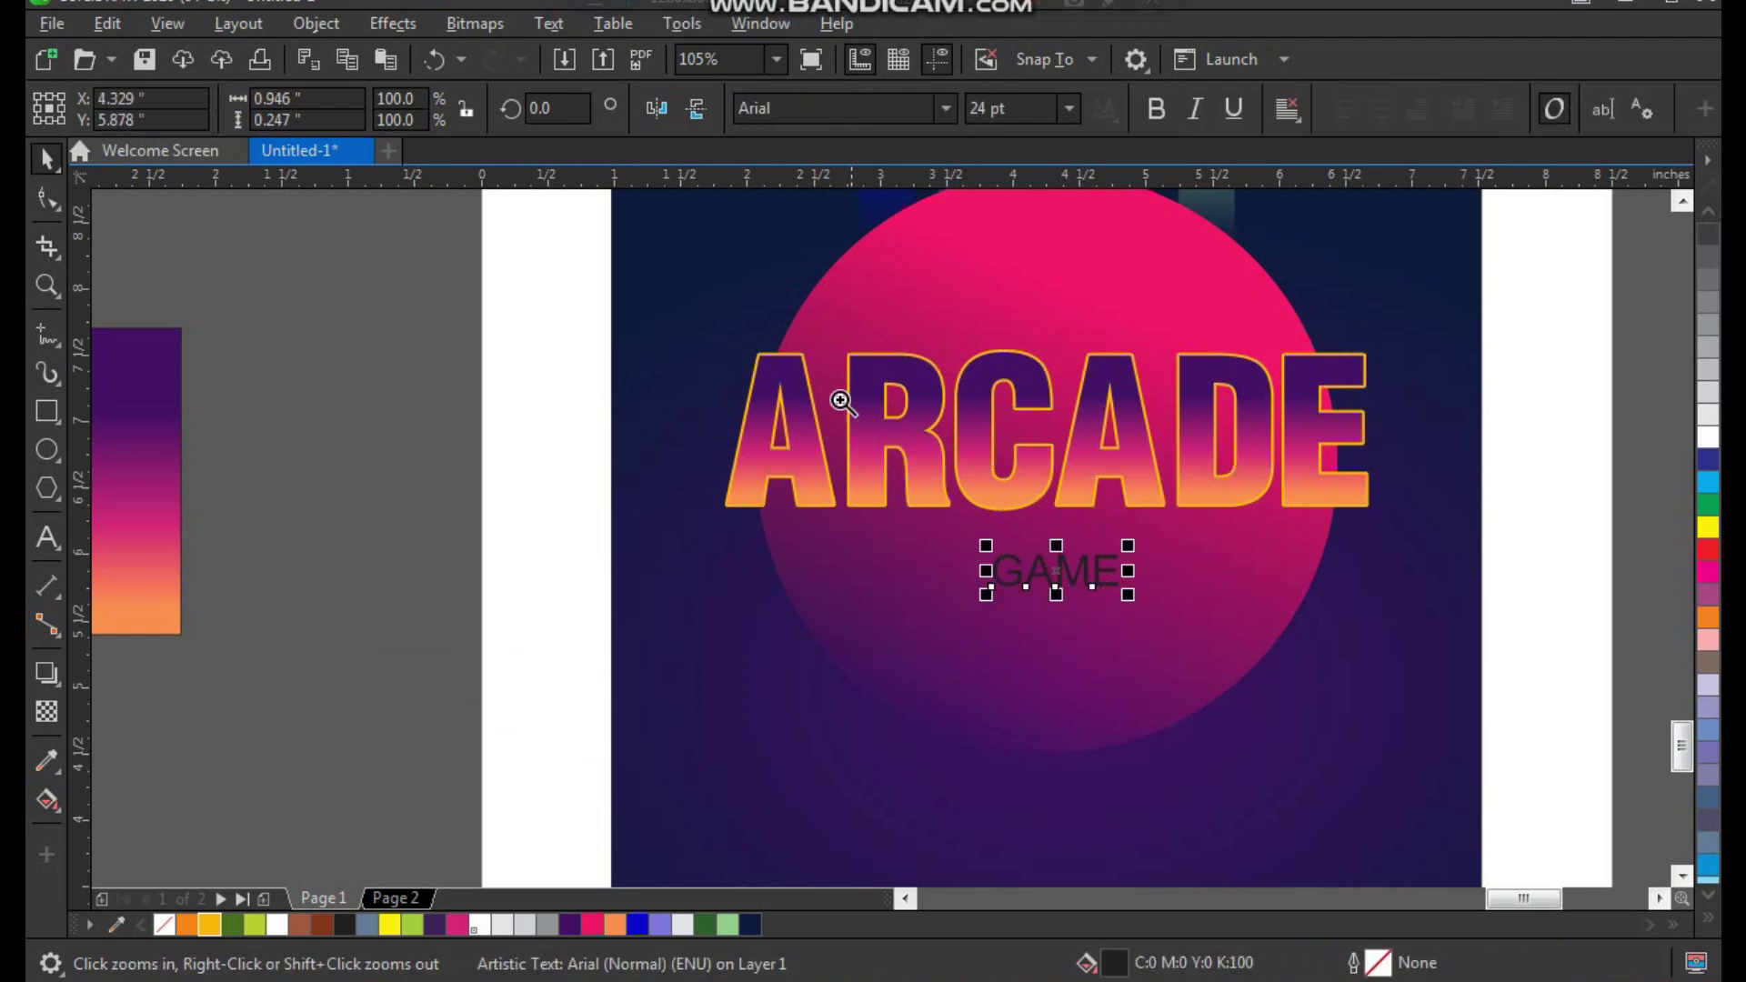
click(895, 400)
click(945, 108)
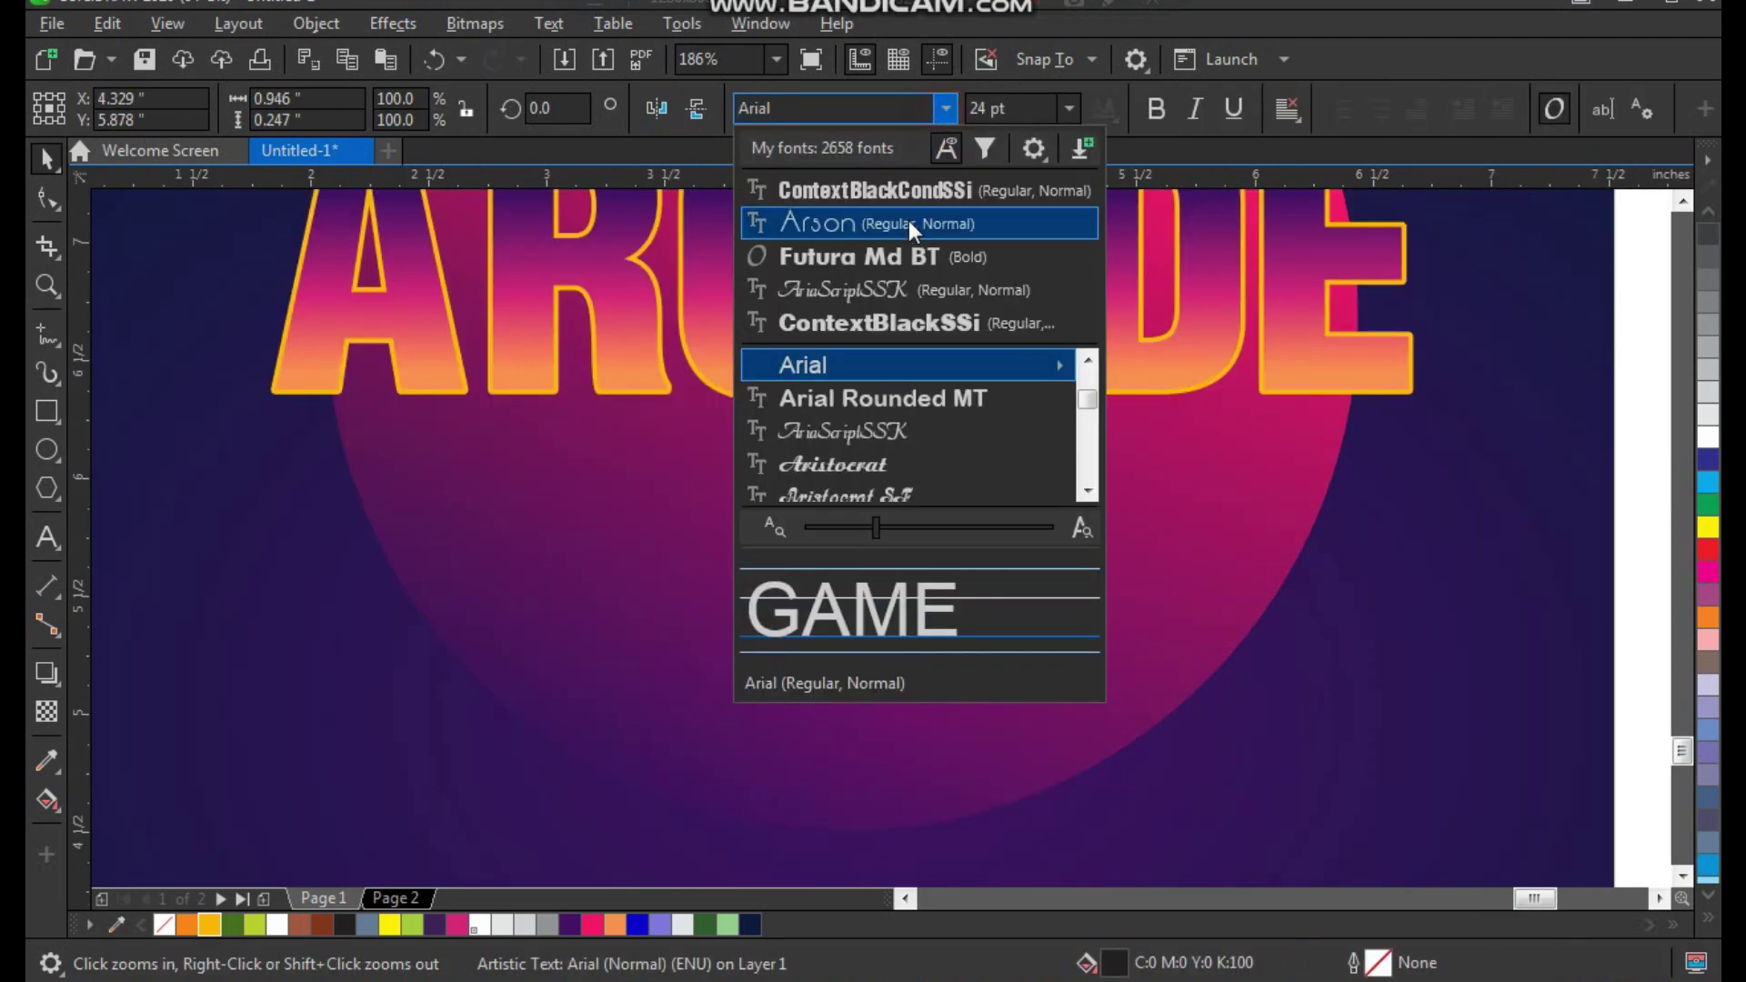
click(900, 183)
drag(933, 544, 1128, 628)
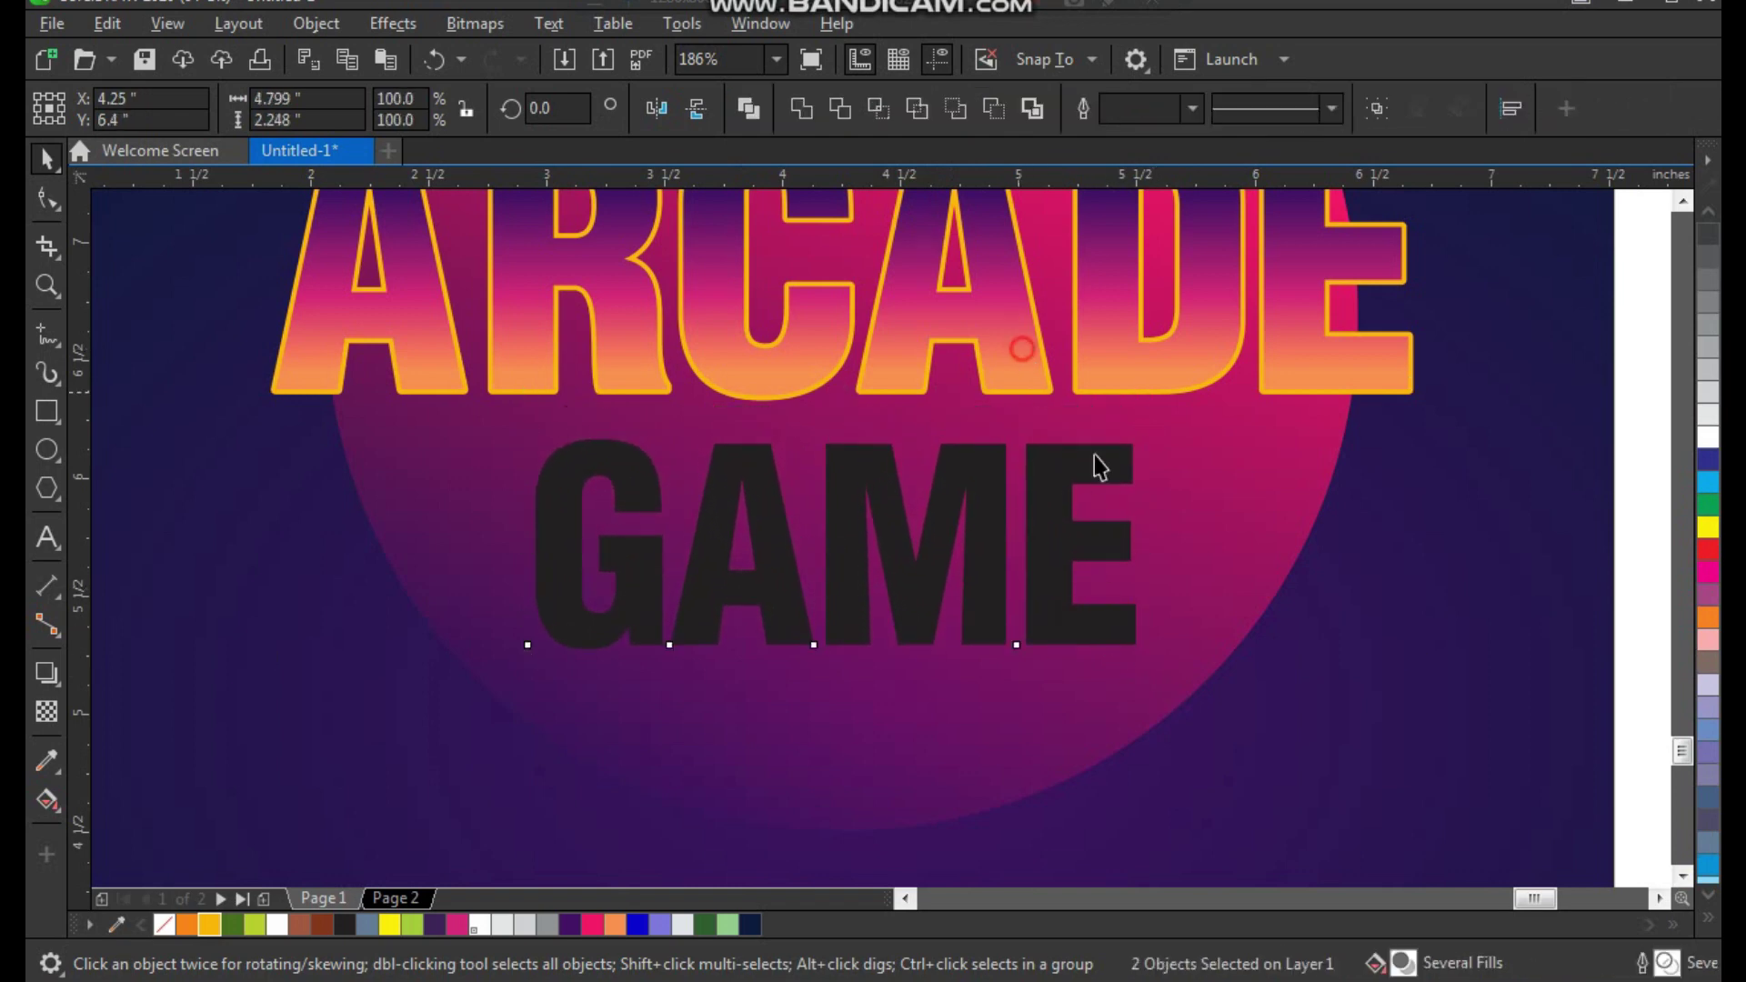
Copy ARCADE's gradient fill and yellow outline onto GAME with Copy Properties From.
drag(1073, 537, 1079, 543)
click(1079, 544)
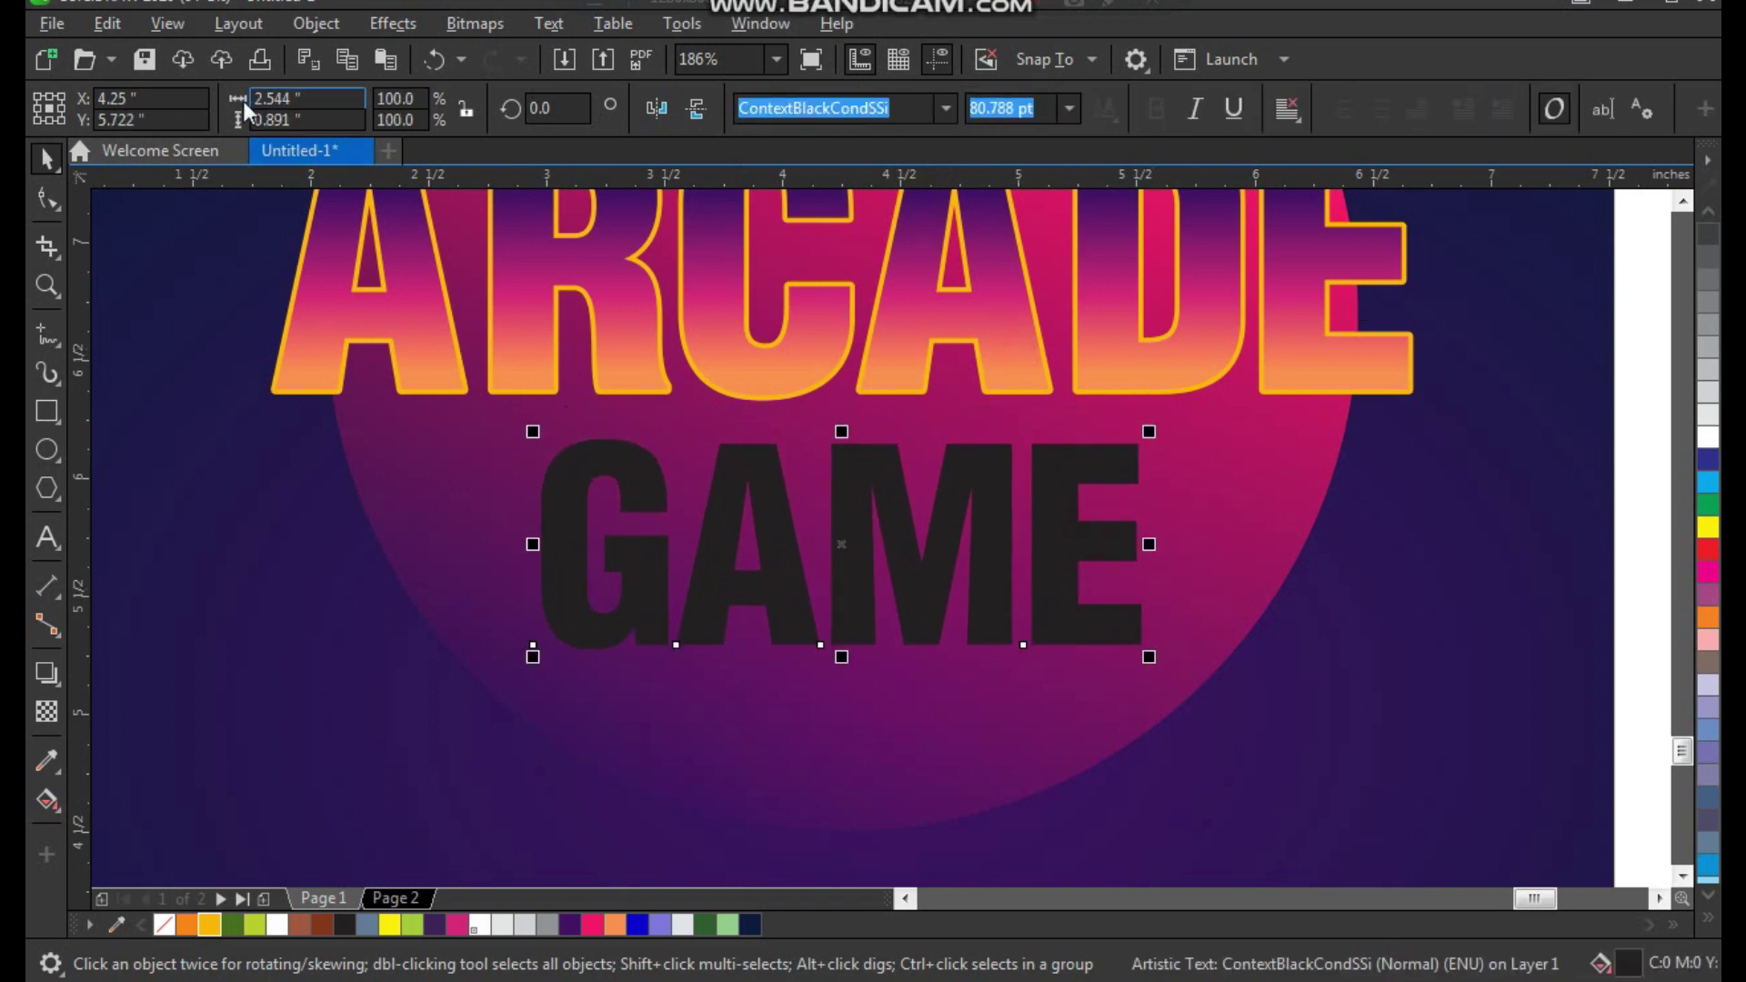
click(118, 31)
click(225, 209)
click(711, 321)
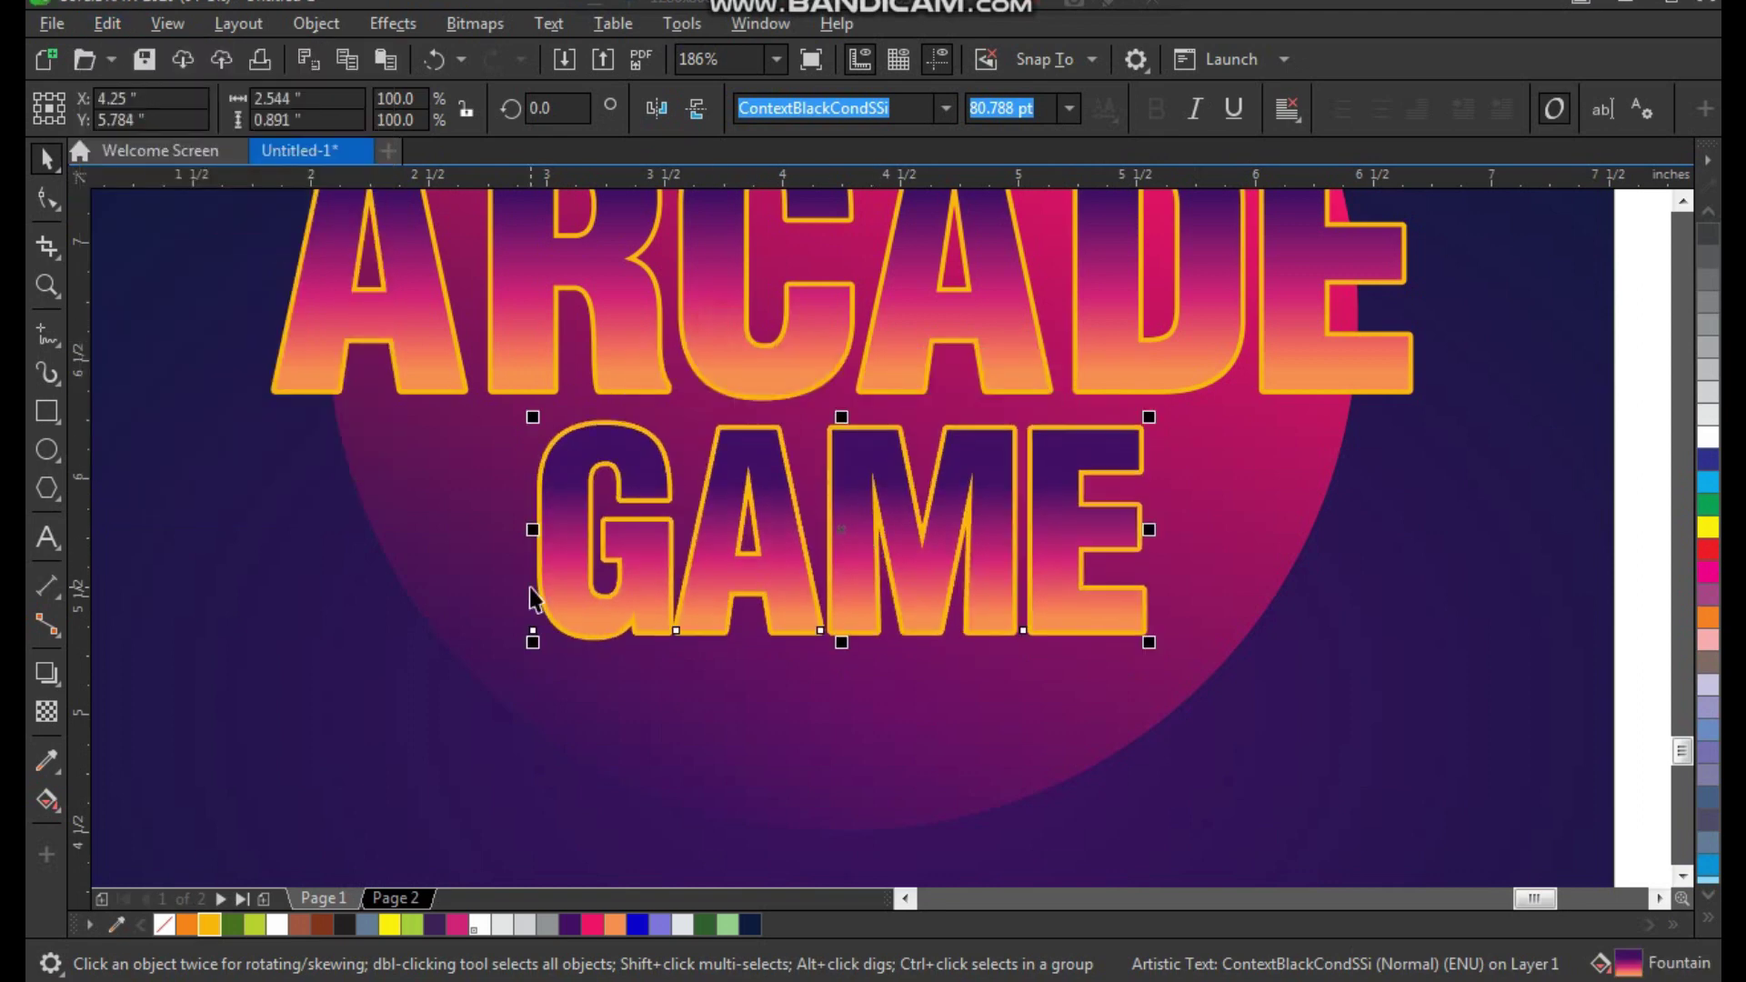
key(F4)
Place the lightning bitmap on the poster in front, shrink it by half, and tilt it about 25°.
drag(362, 349, 1208, 760)
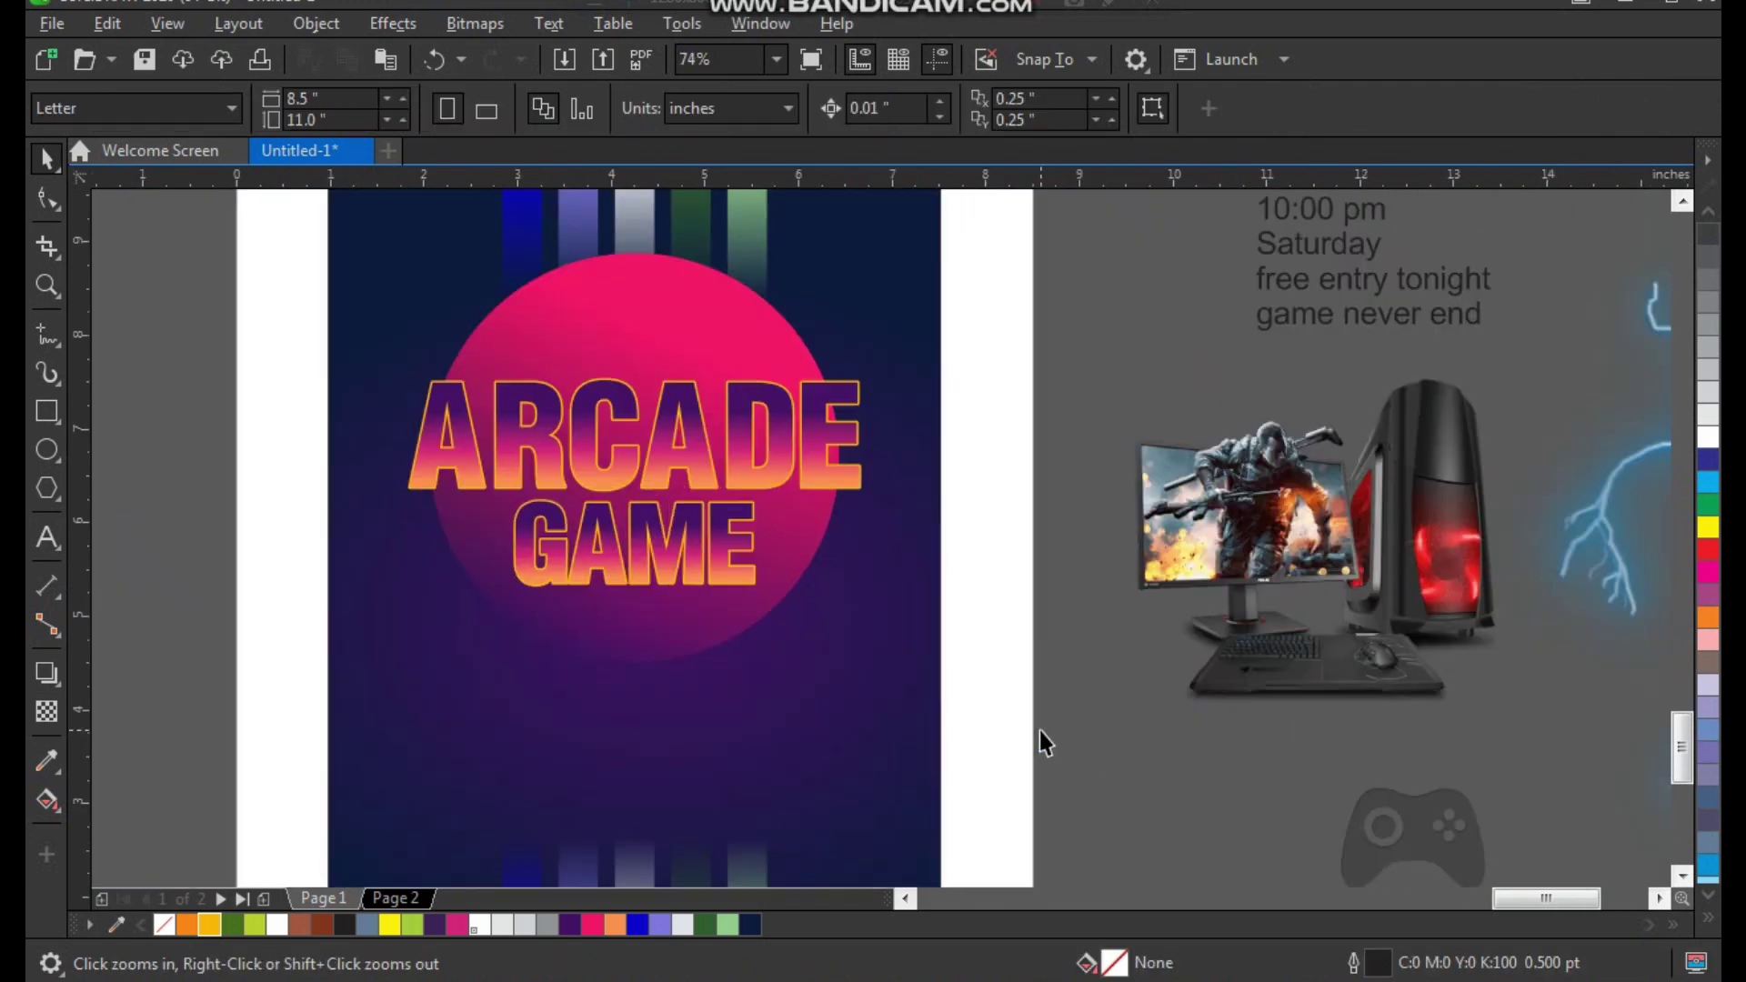
right_click(1040, 733)
drag(571, 338, 1470, 782)
key(space)
drag(1055, 584, 487, 616)
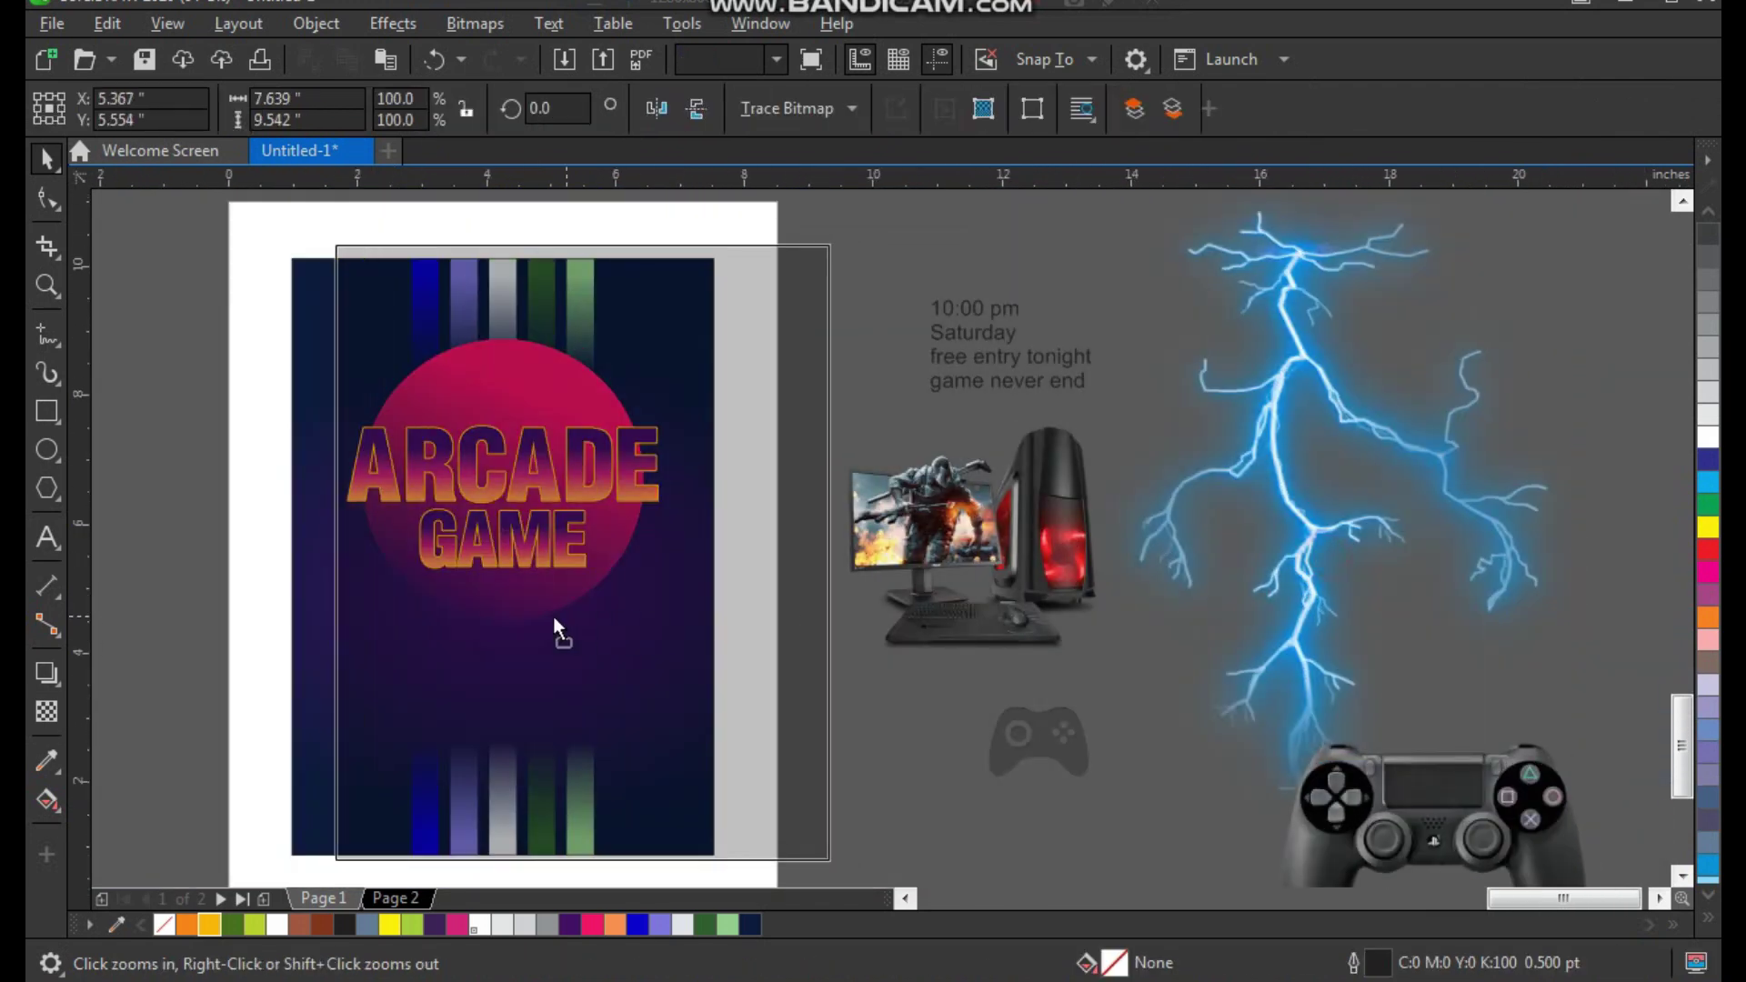
key(shift+Page_Up)
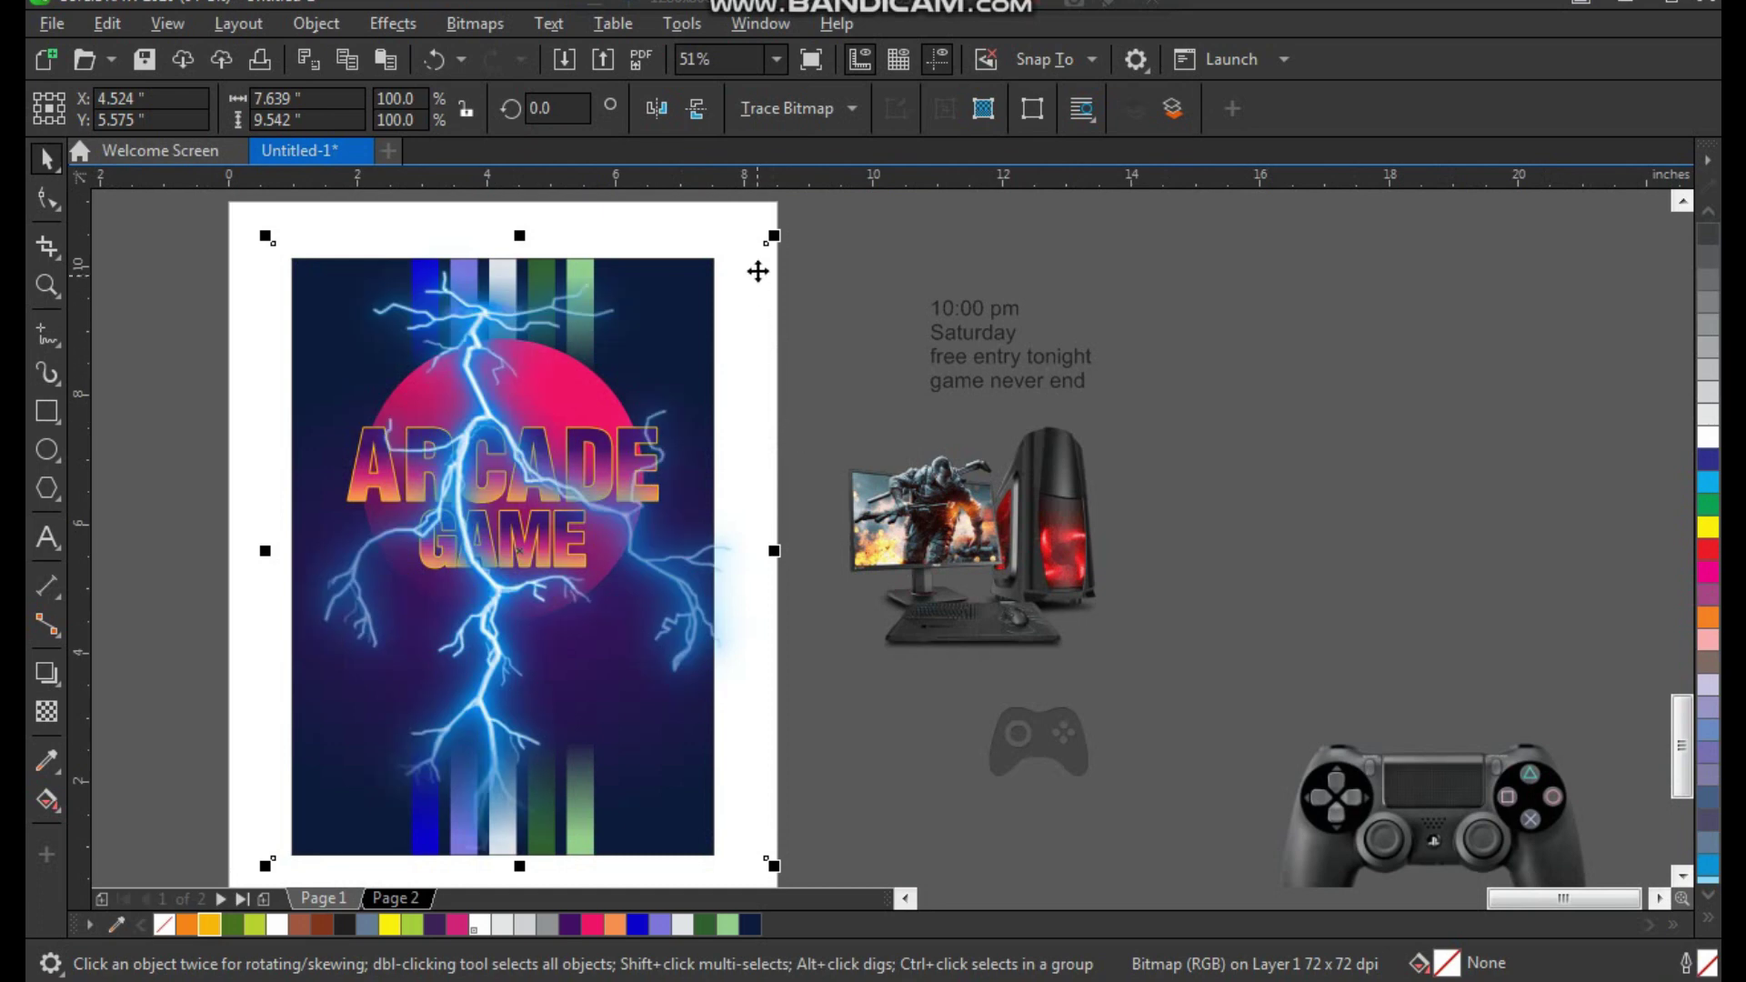
drag(780, 235, 639, 400)
drag(618, 593, 500, 514)
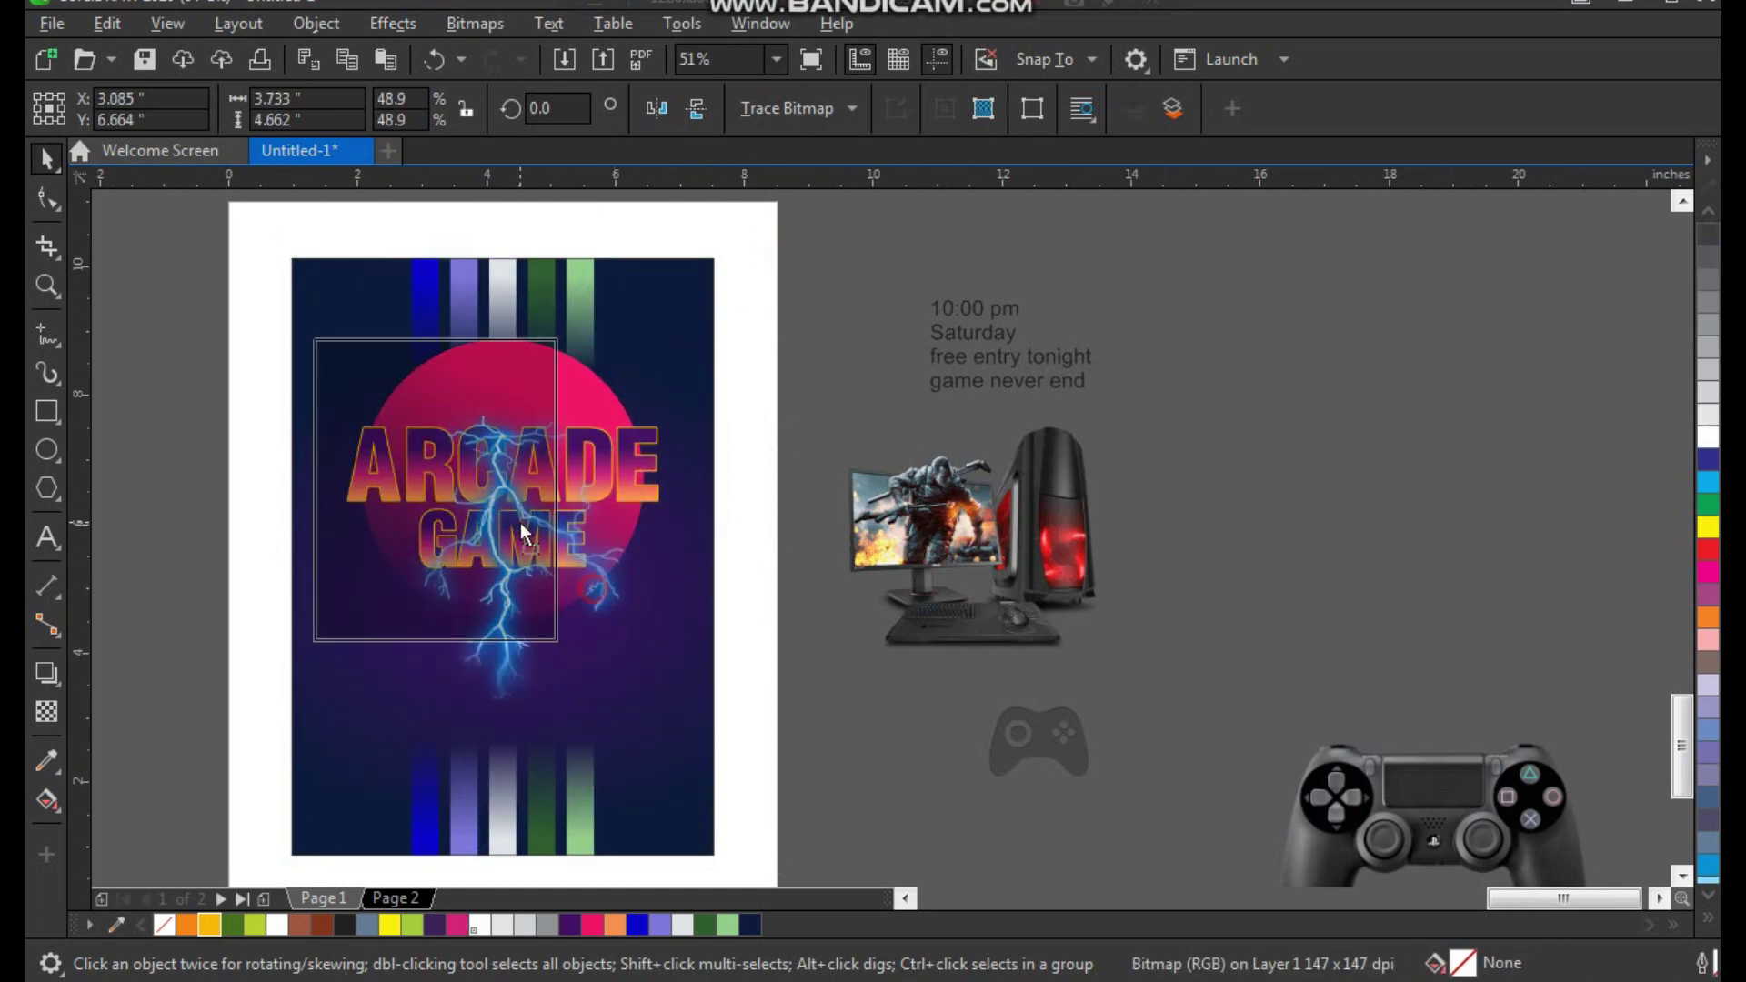
click(502, 547)
drag(538, 639, 591, 560)
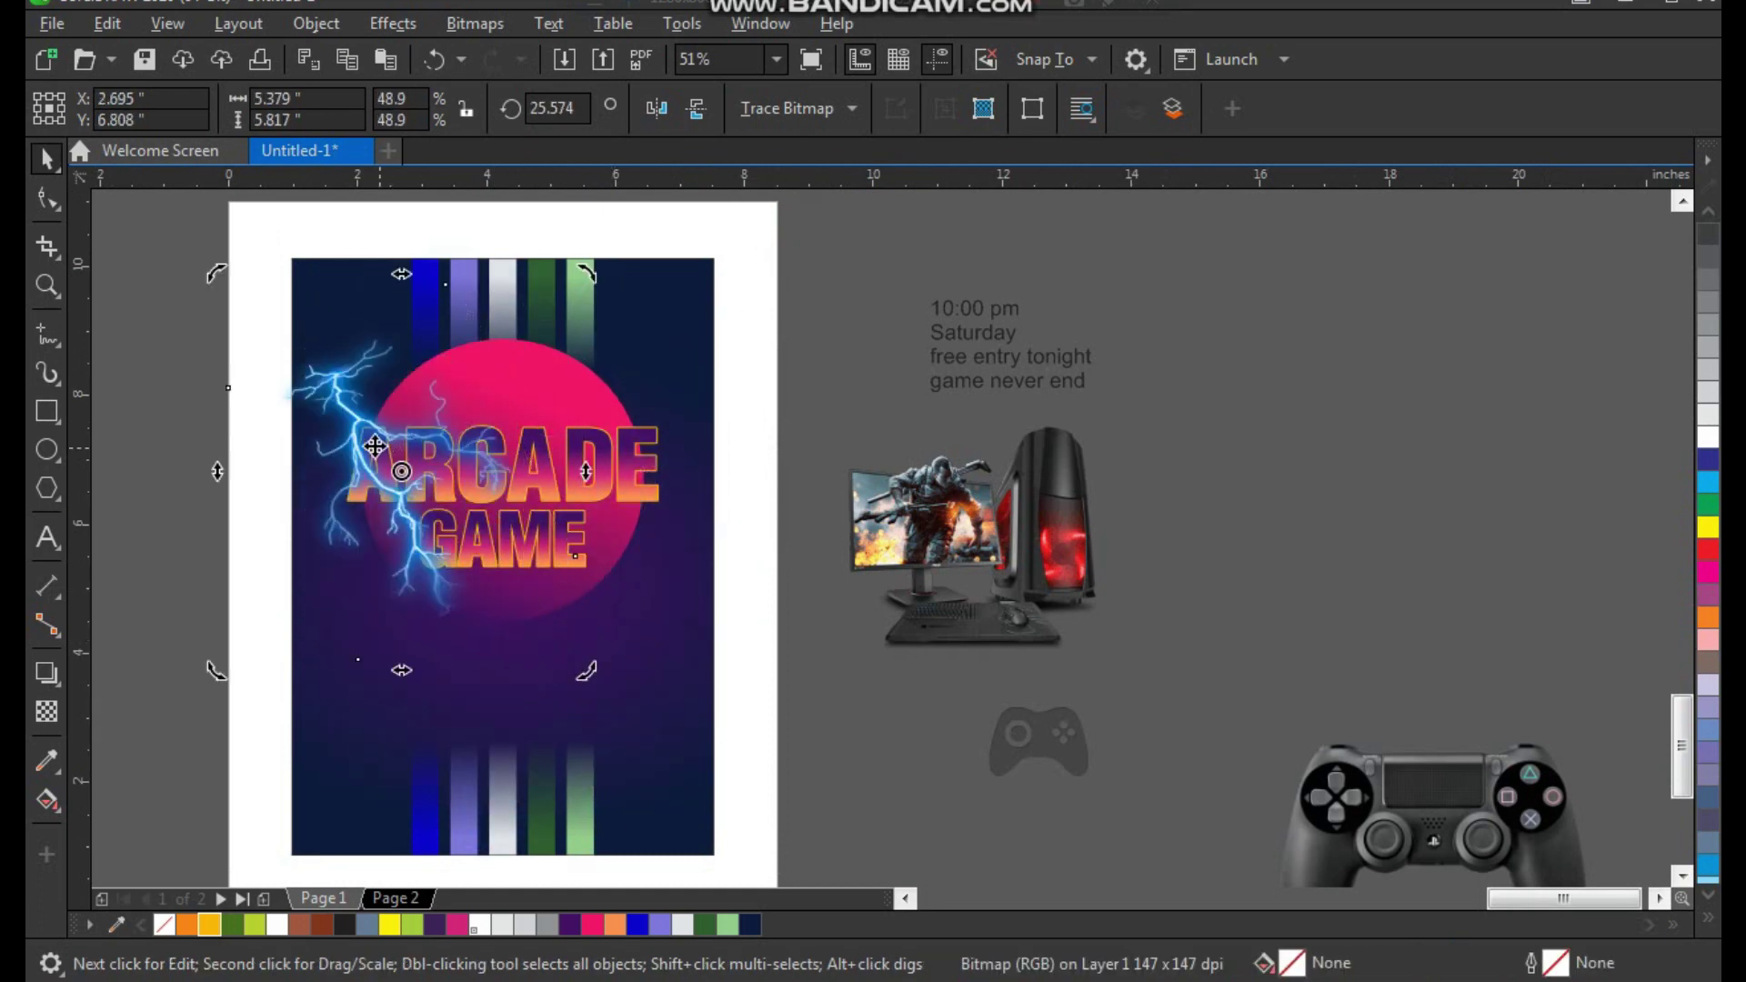
Shrink the lightning bolt to 41.5% and position it left of the title.
click(156, 382)
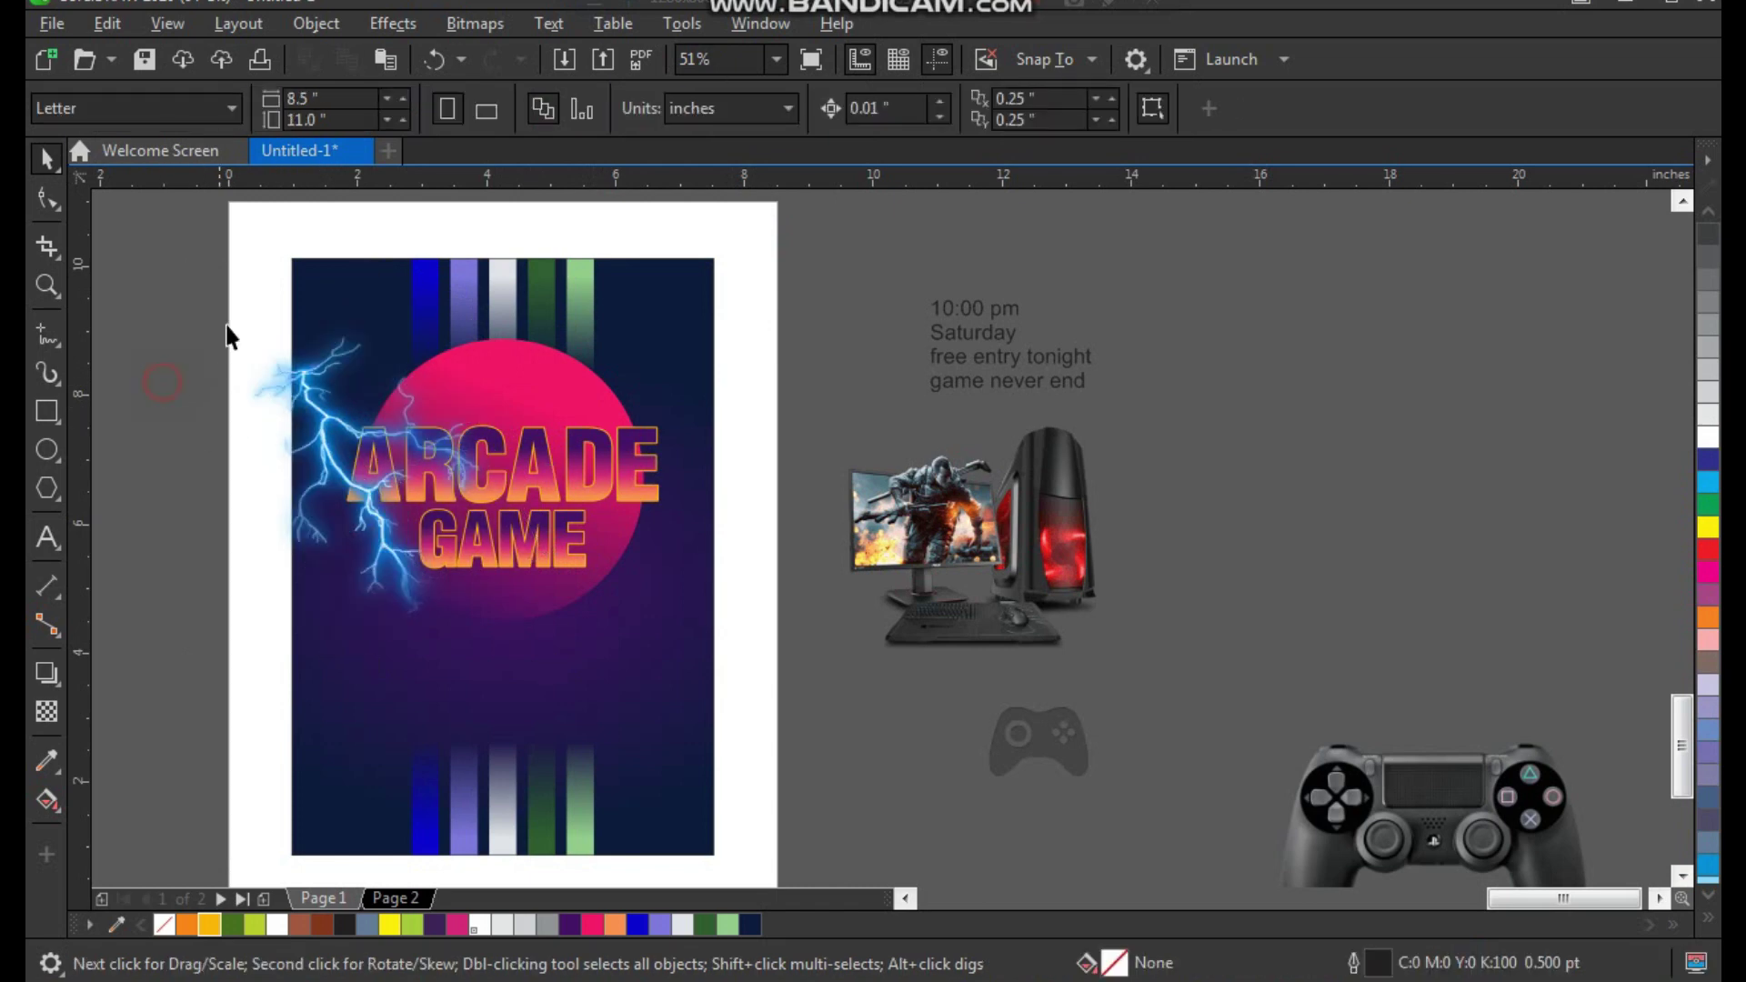
key(z)
drag(218, 273, 719, 678)
key(space)
click(675, 566)
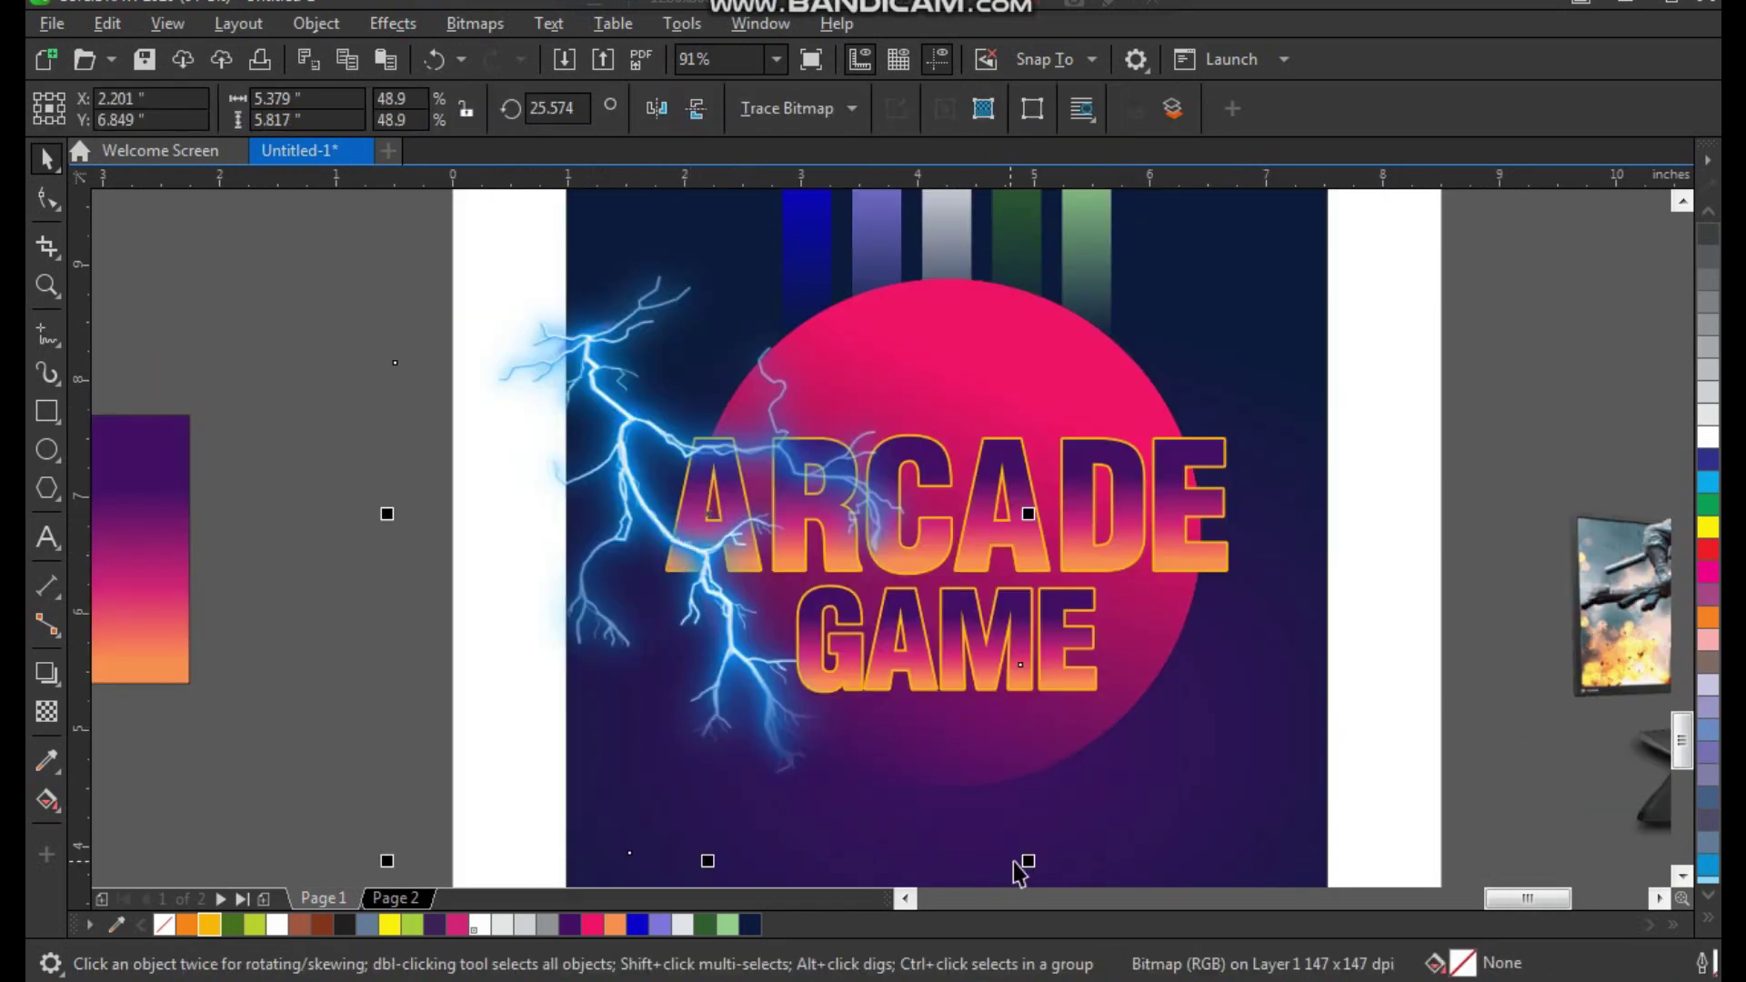
drag(1020, 873, 926, 768)
drag(573, 432, 596, 466)
Add a mirrored copy of the lightning bolt on the right side of the title.
drag(404, 494, 1491, 509)
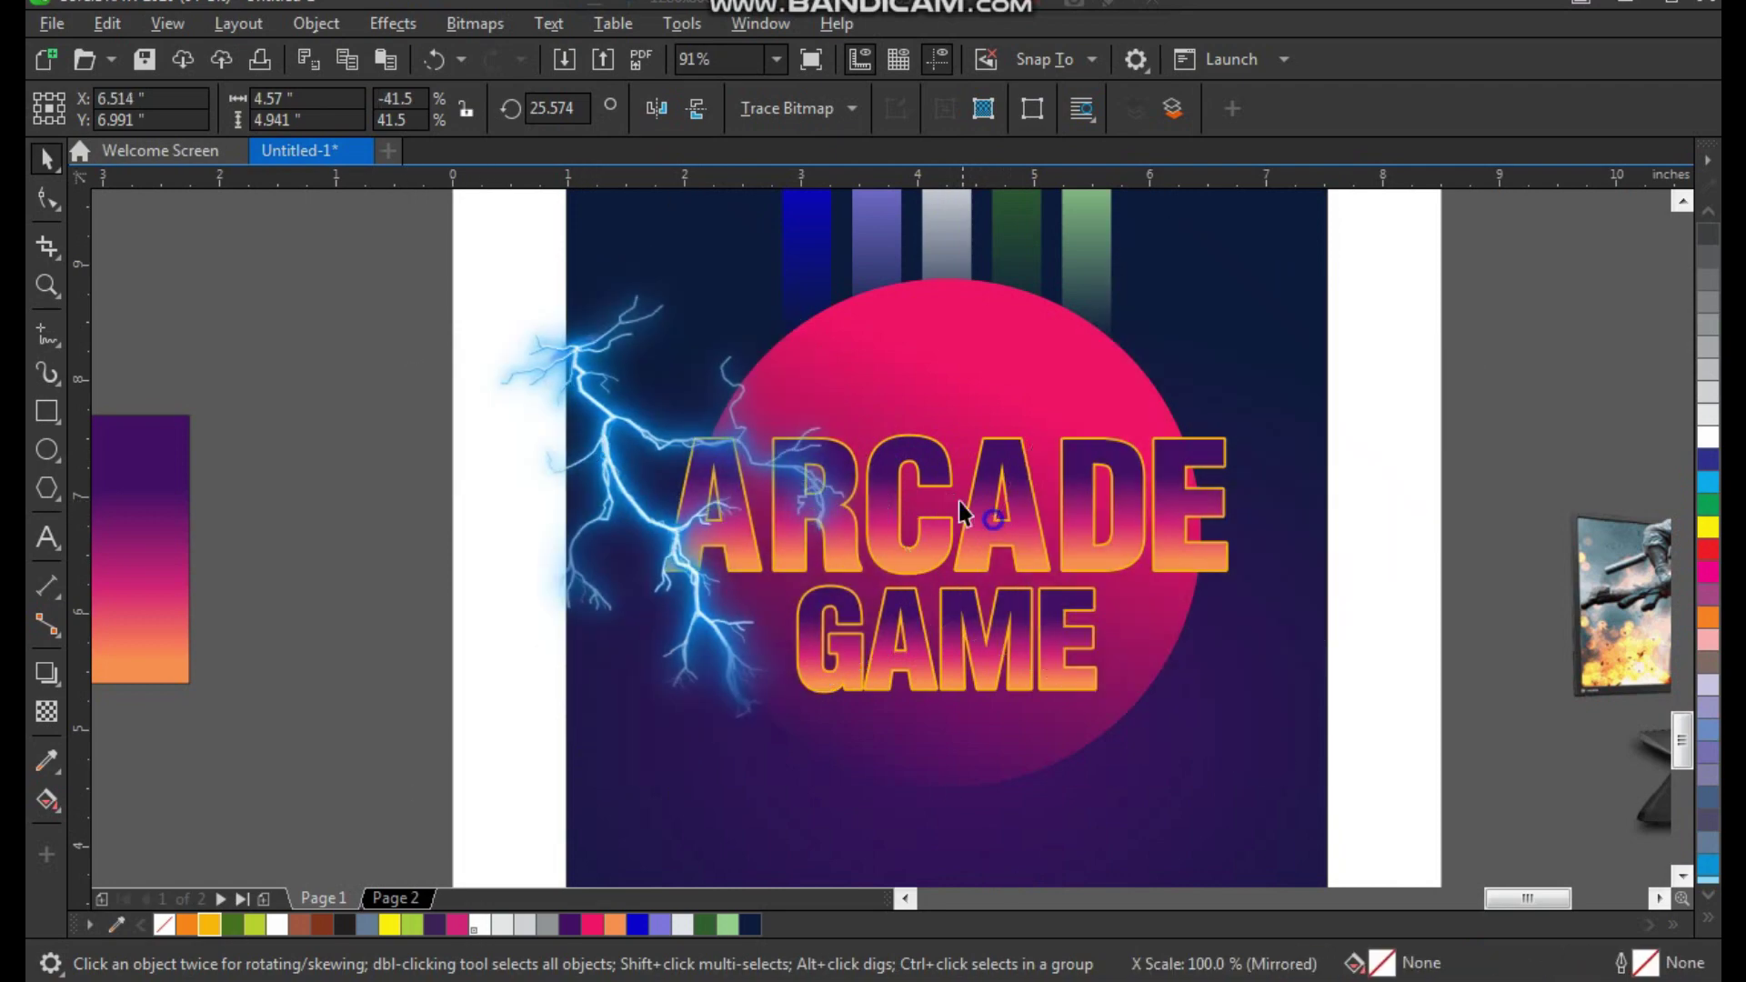
key(z)
scroll(873, 510, down, 2)
drag(514, 317, 1207, 721)
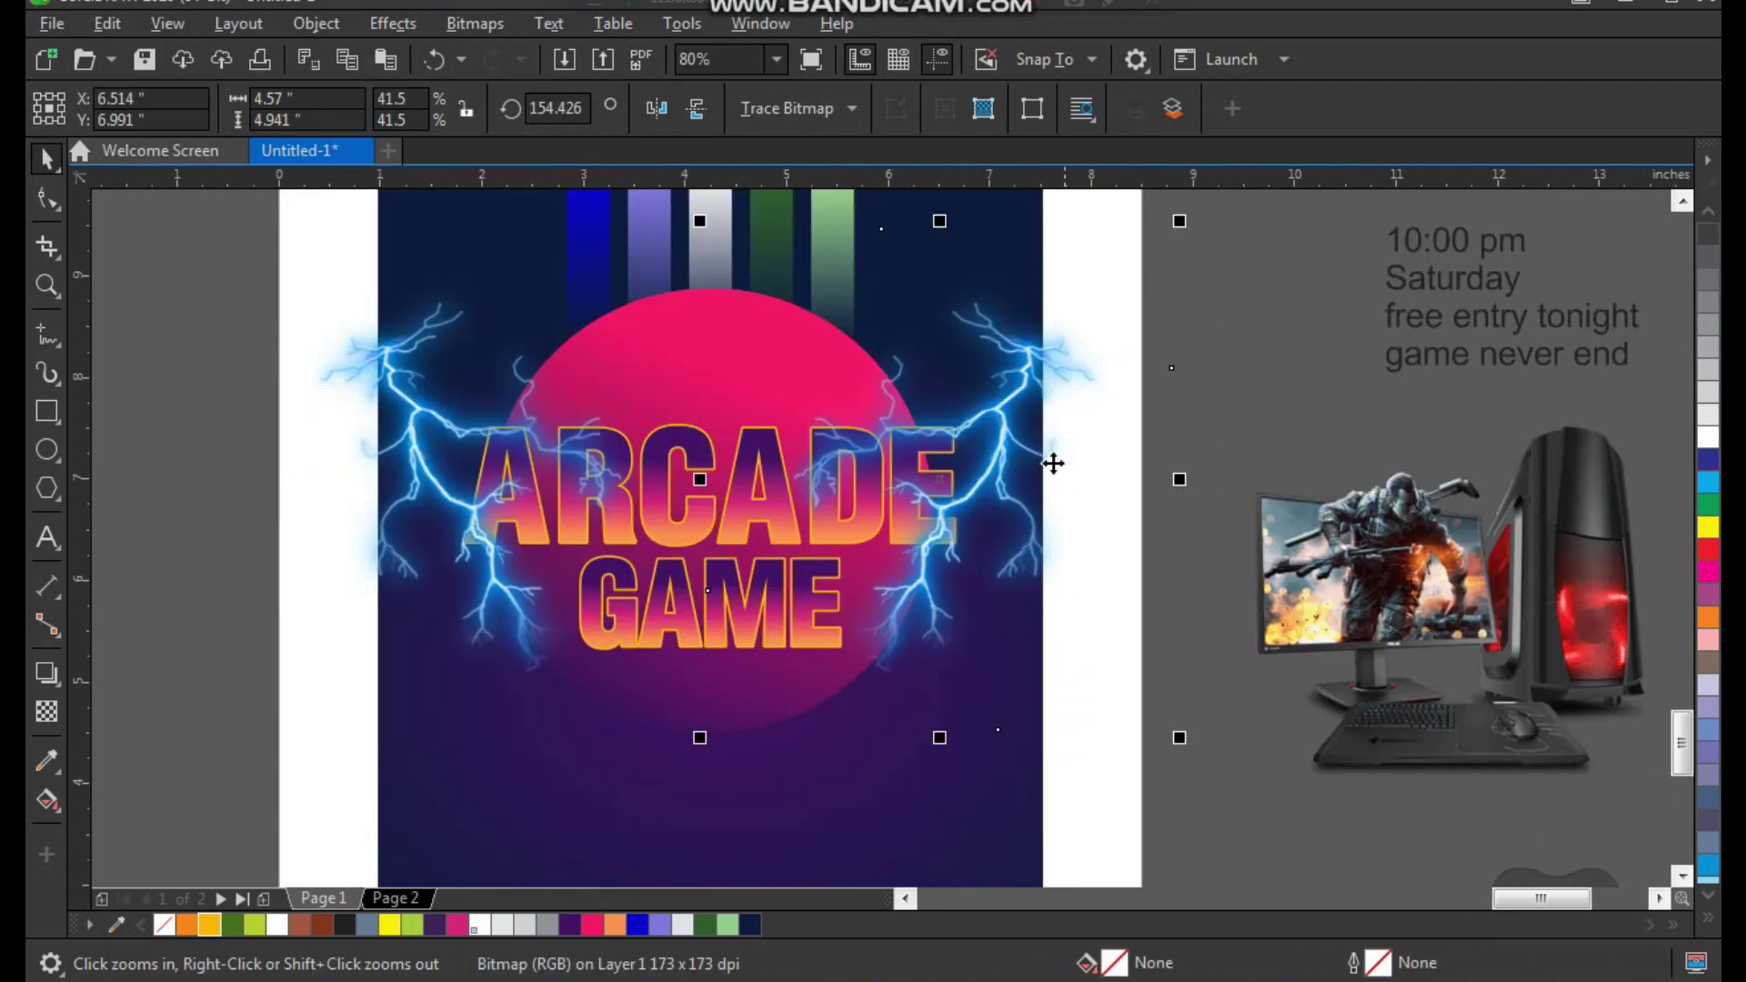
key(space)
shift+click(405, 420)
Dismiss the save prompt without saving and group the two lightning bolts together.
key(ctrl+s)
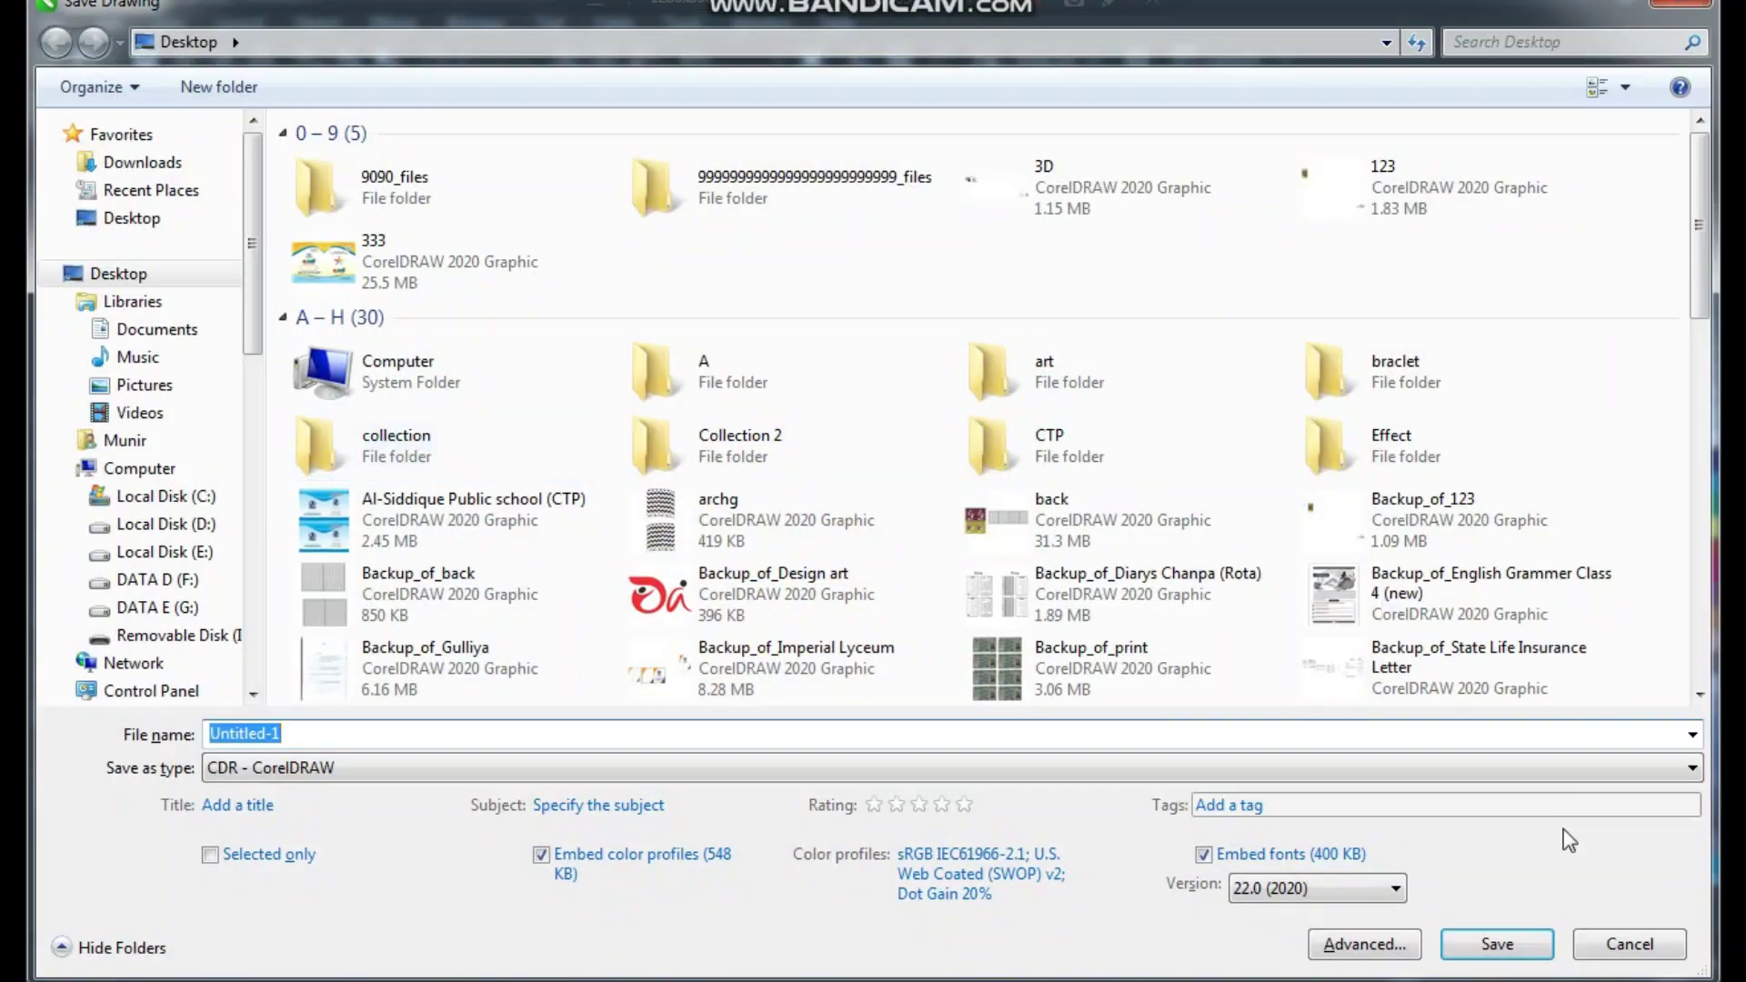
click(1628, 944)
key(ctrl+g)
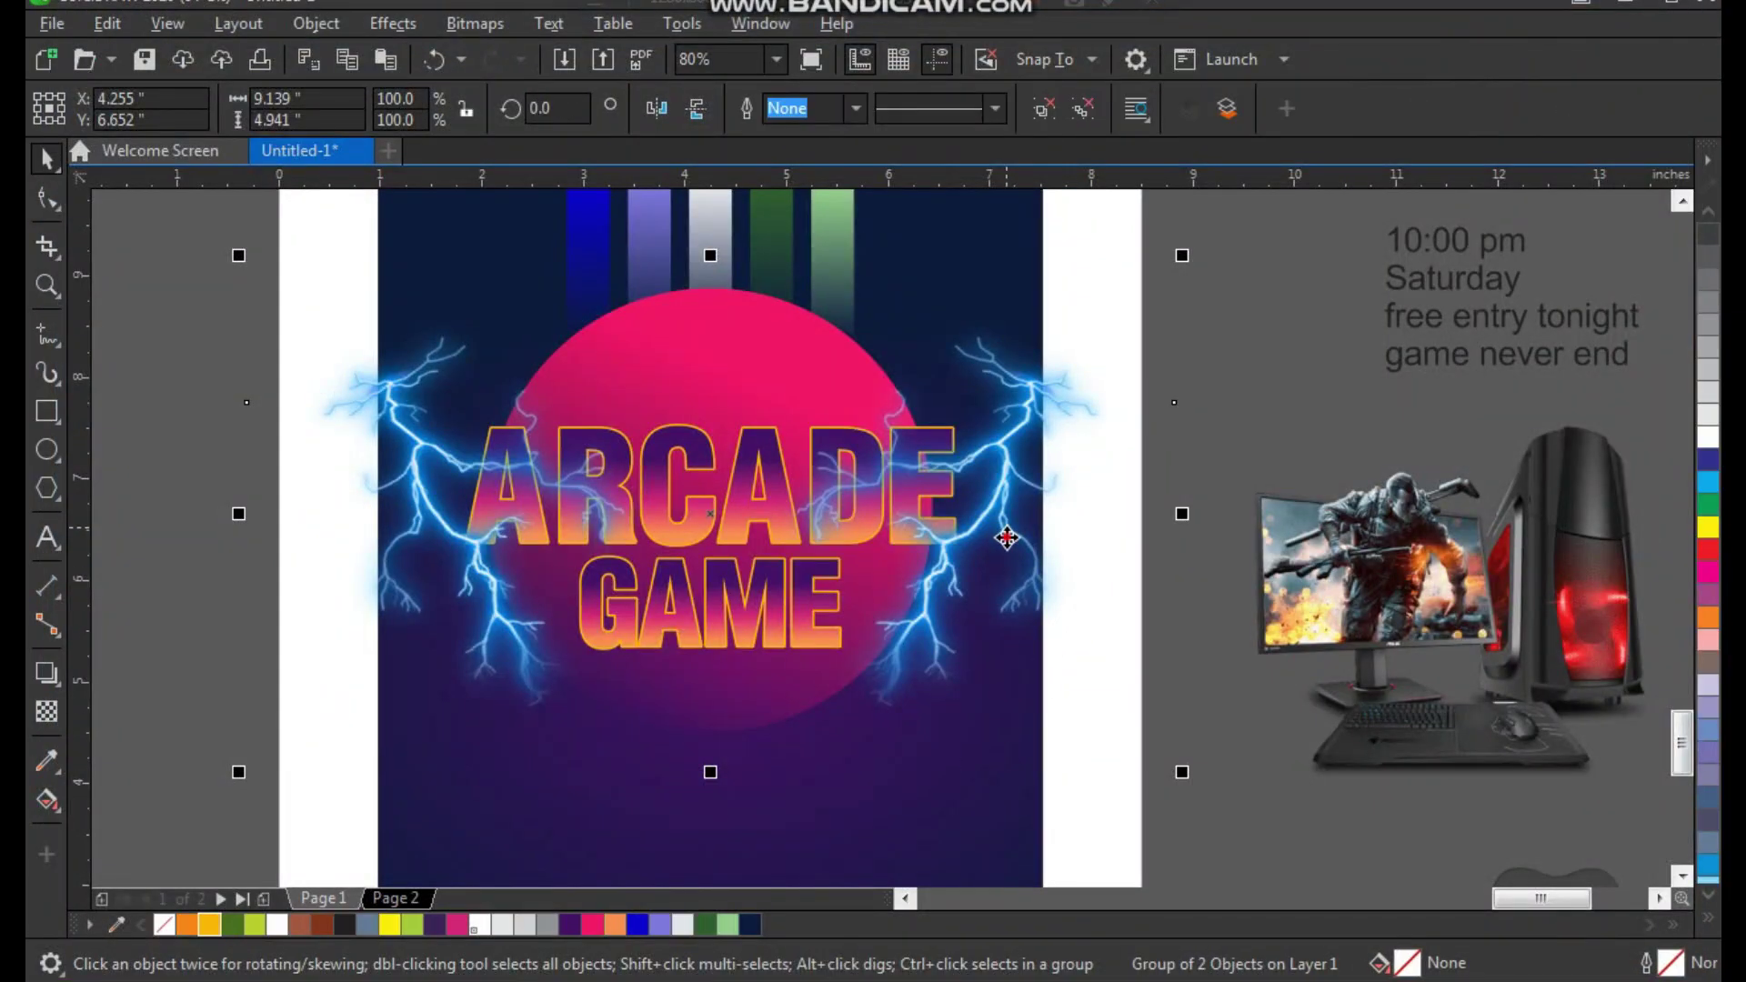
drag(1015, 727, 1048, 740)
key(Escape)
Check the lightning group selection, clear it, and zoom in on the poster.
scroll(964, 579, down, 3)
click(1005, 593)
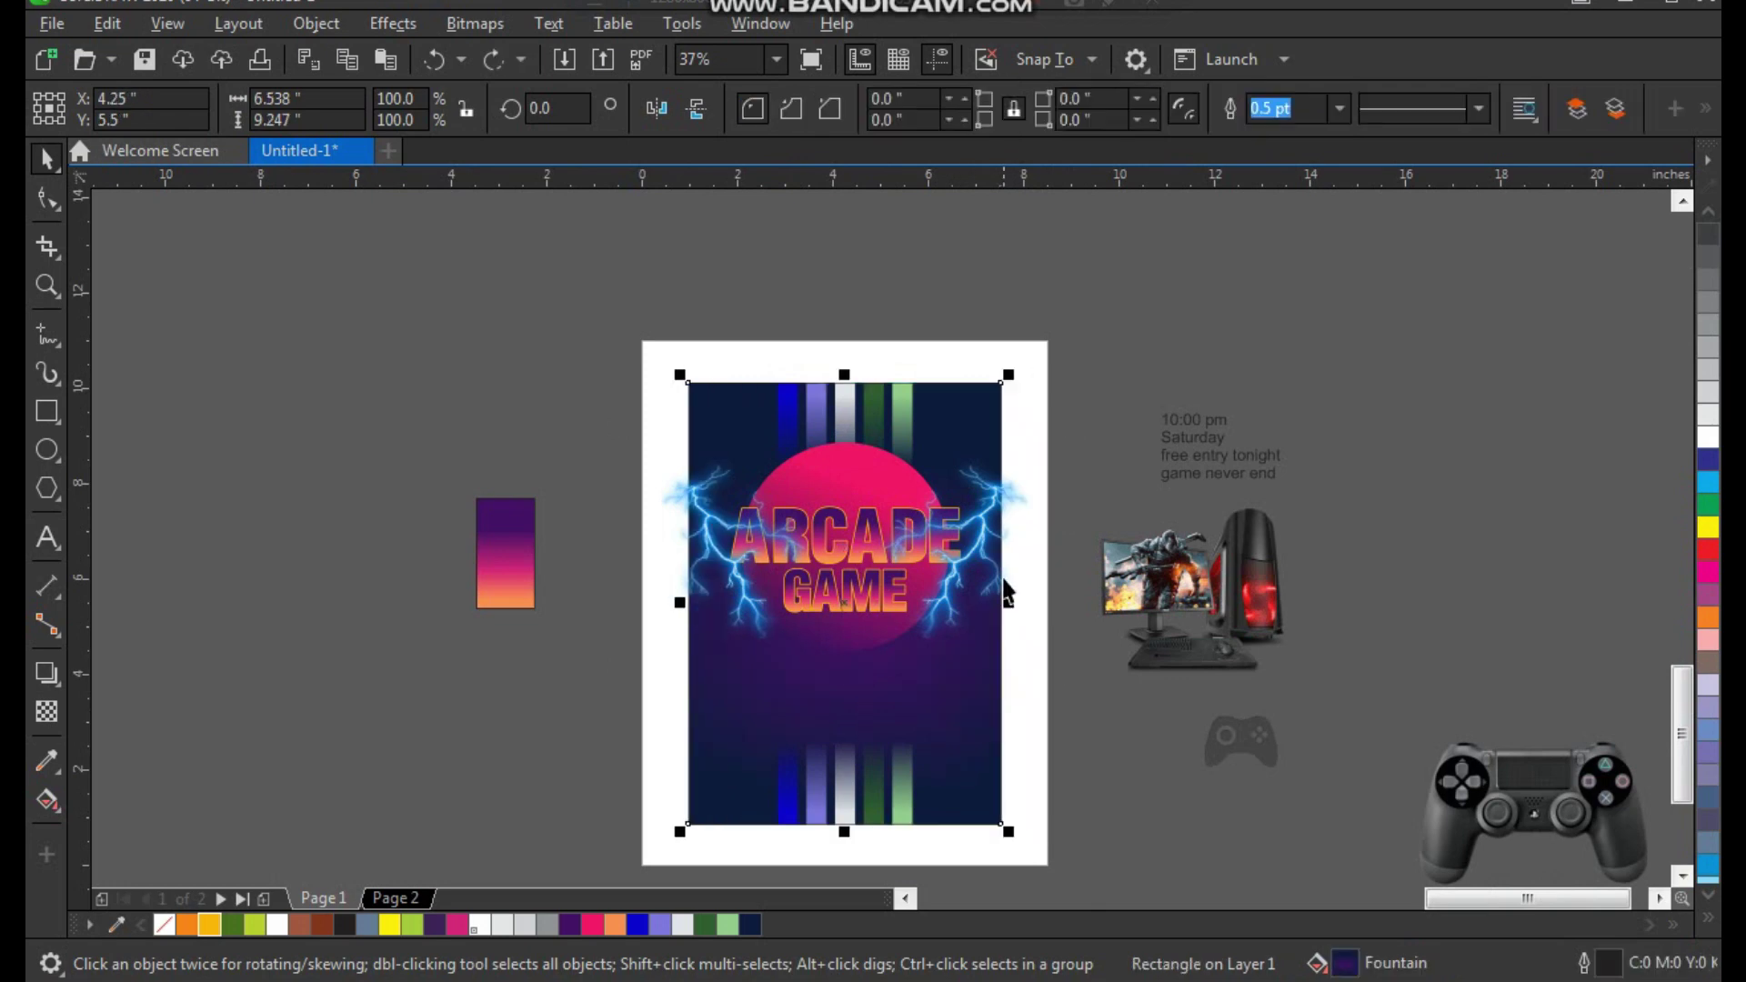
shift+click(979, 524)
click(1022, 492)
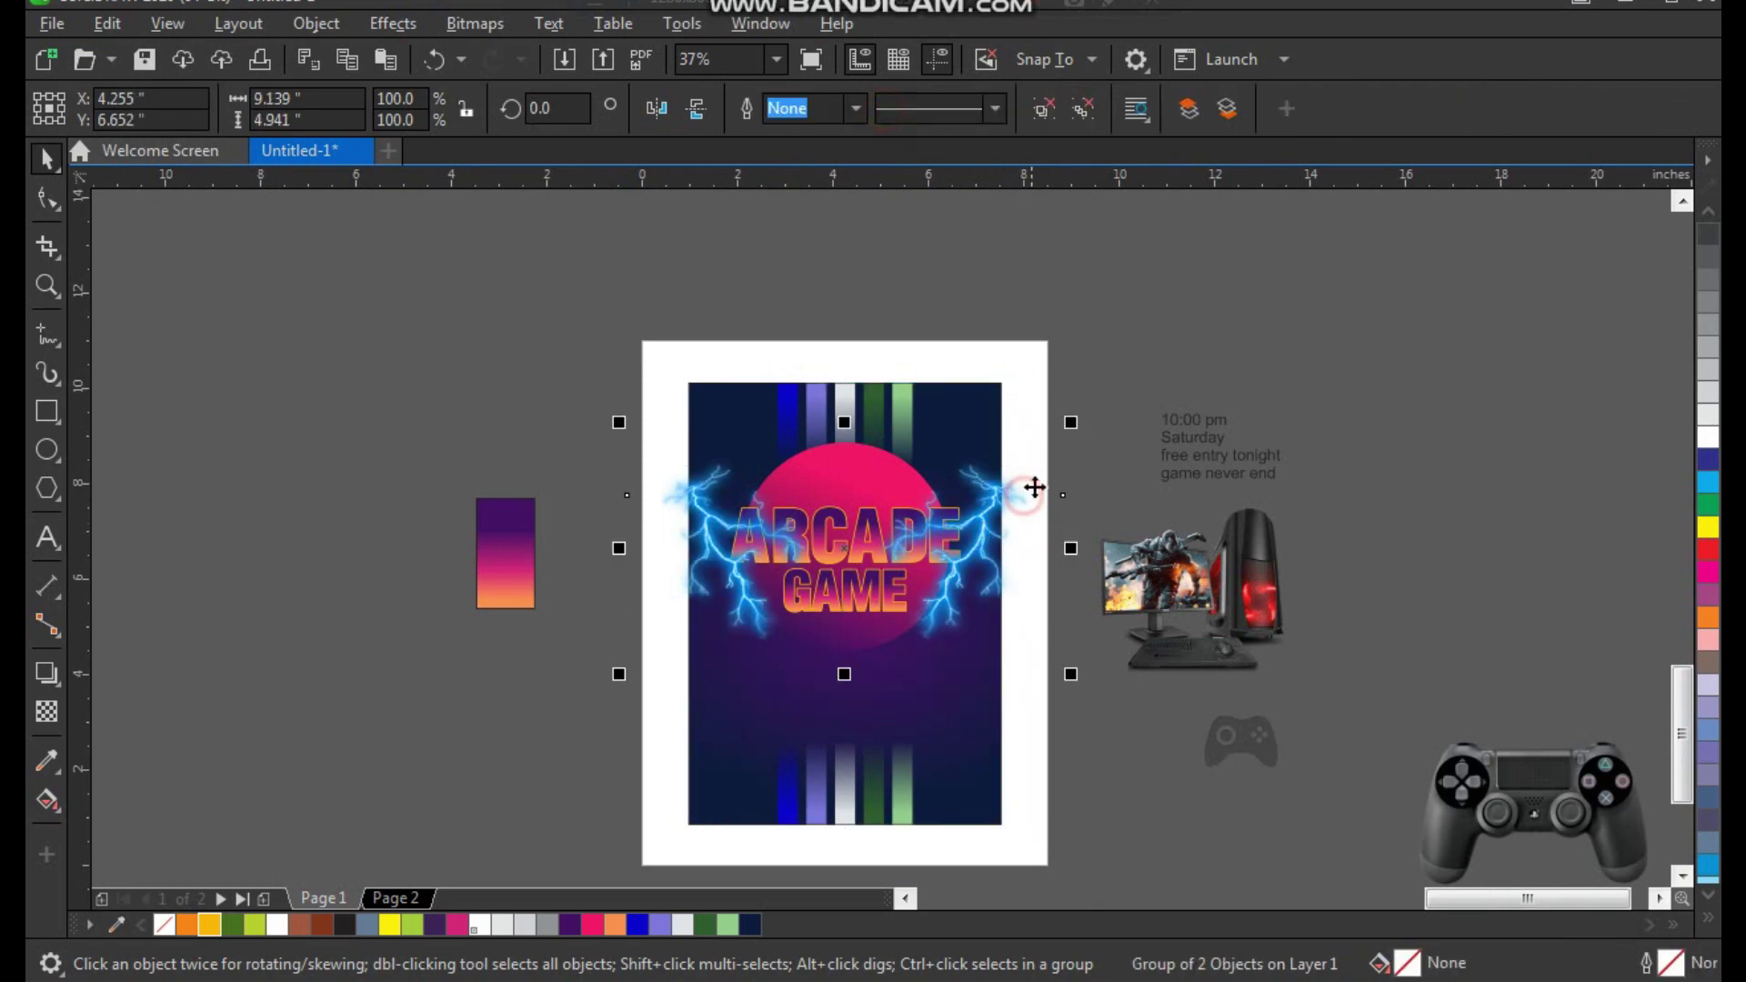
key(Escape)
key(z)
drag(1052, 402, 751, 698)
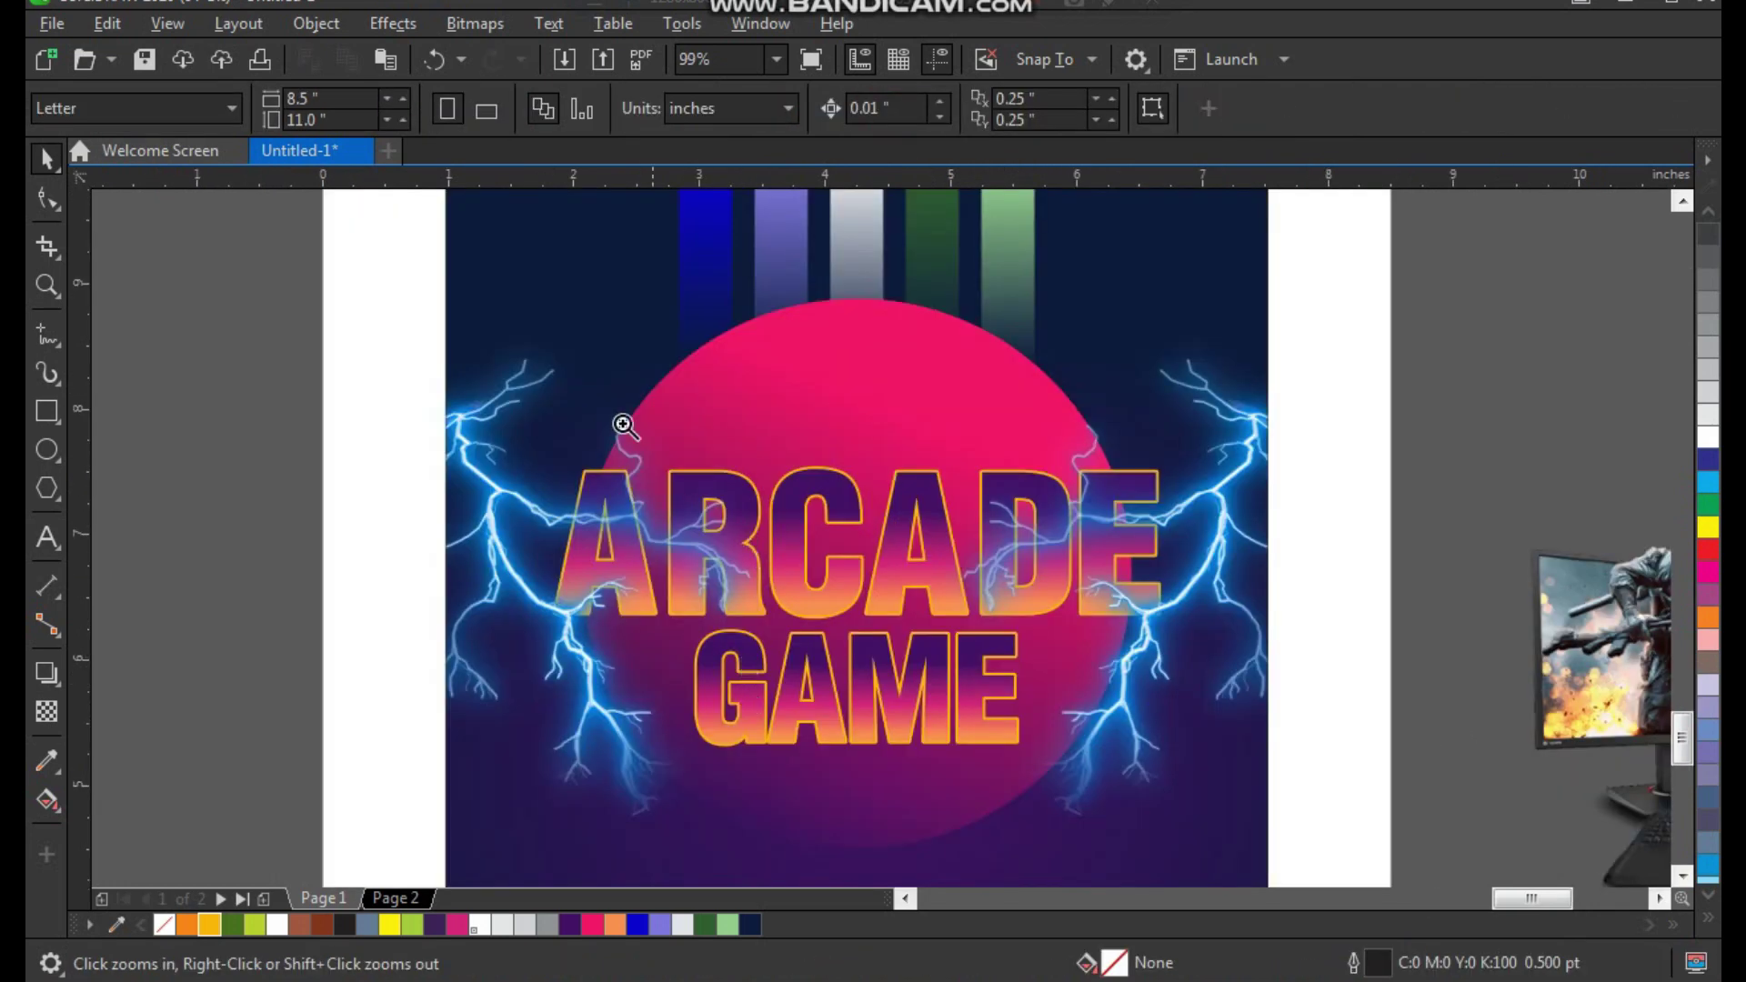
scroll(1282, 877, up, 1)
scroll(780, 449, down, 3)
Break the event text beside the poster apart into separate lines with Break Artistic Text Apart.
drag(616, 255, 1214, 723)
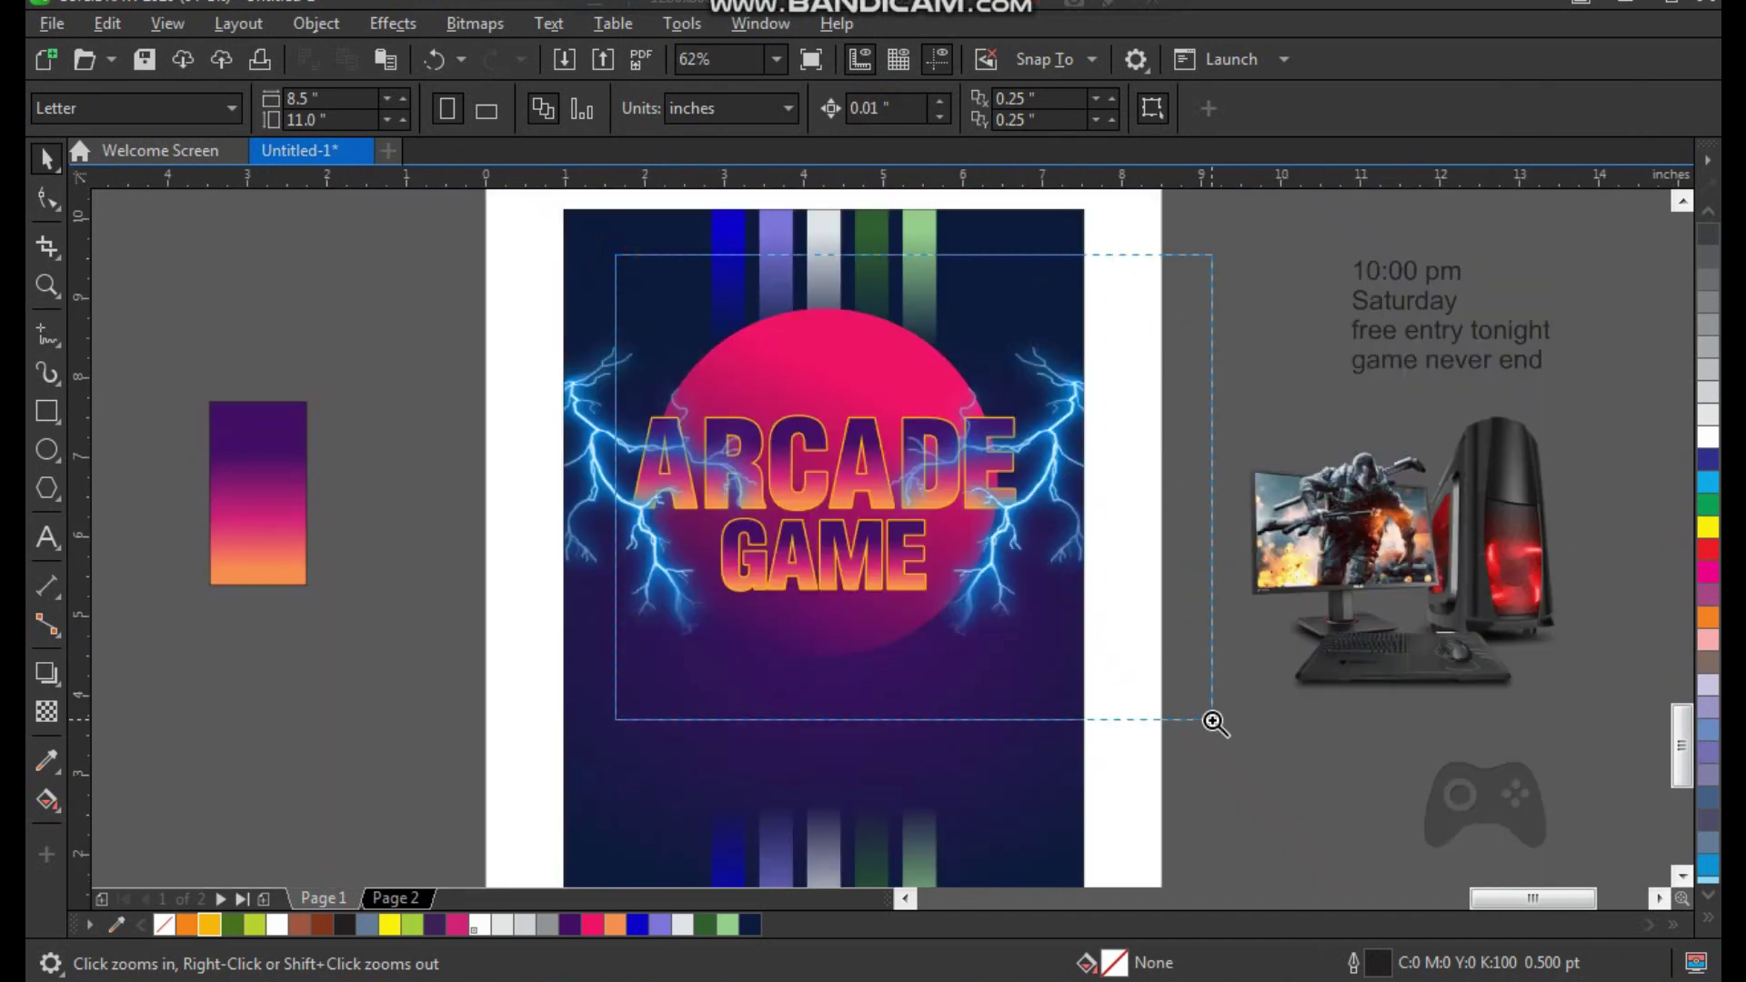
scroll(764, 482, down, 1)
drag(520, 233, 1469, 855)
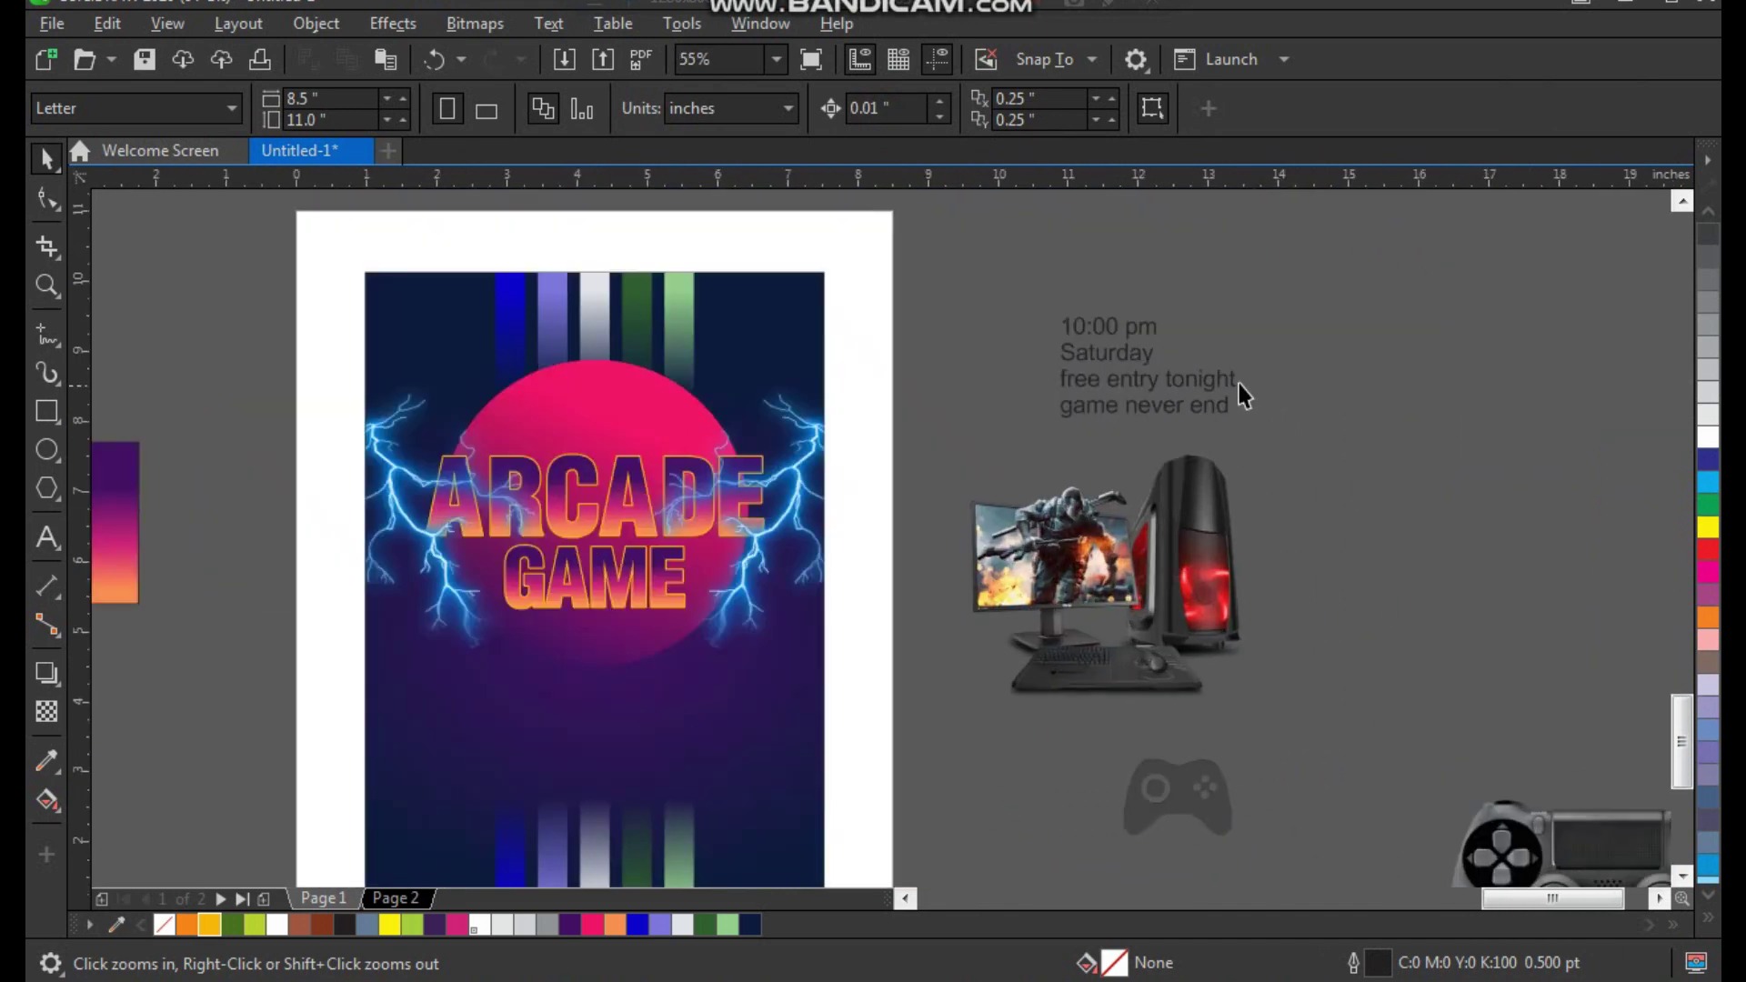
click(1127, 329)
scroll(1246, 273, up, 4)
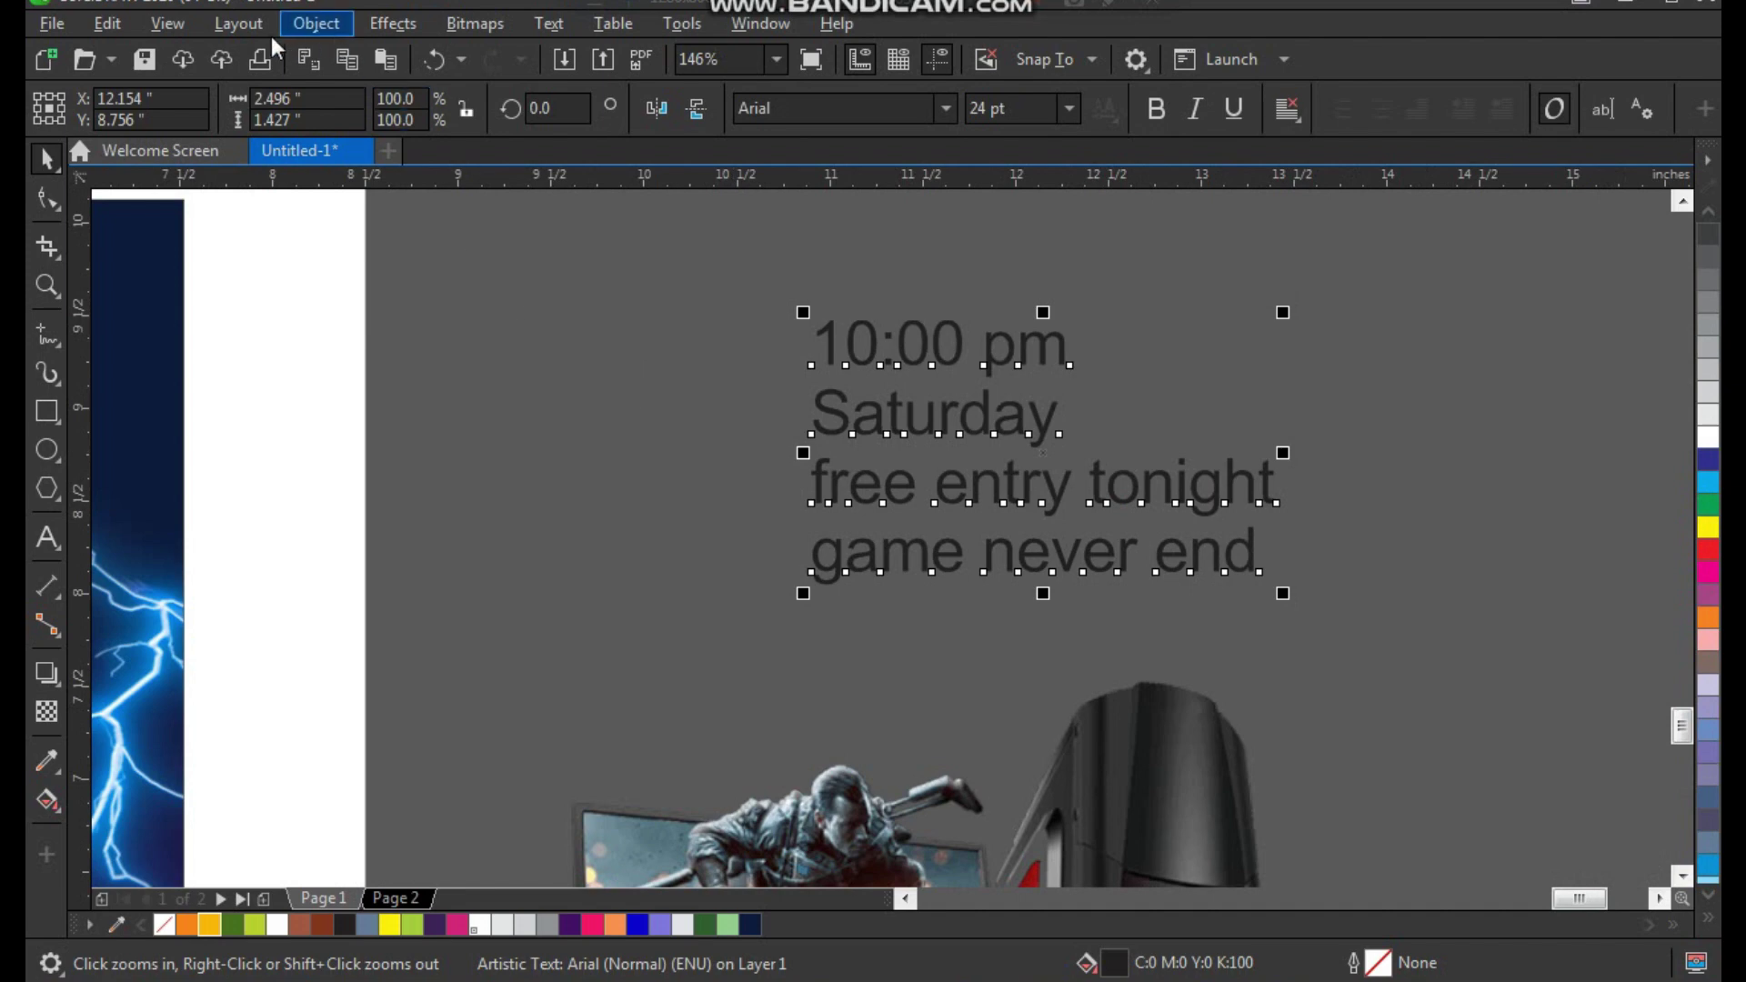
click(245, 23)
click(320, 34)
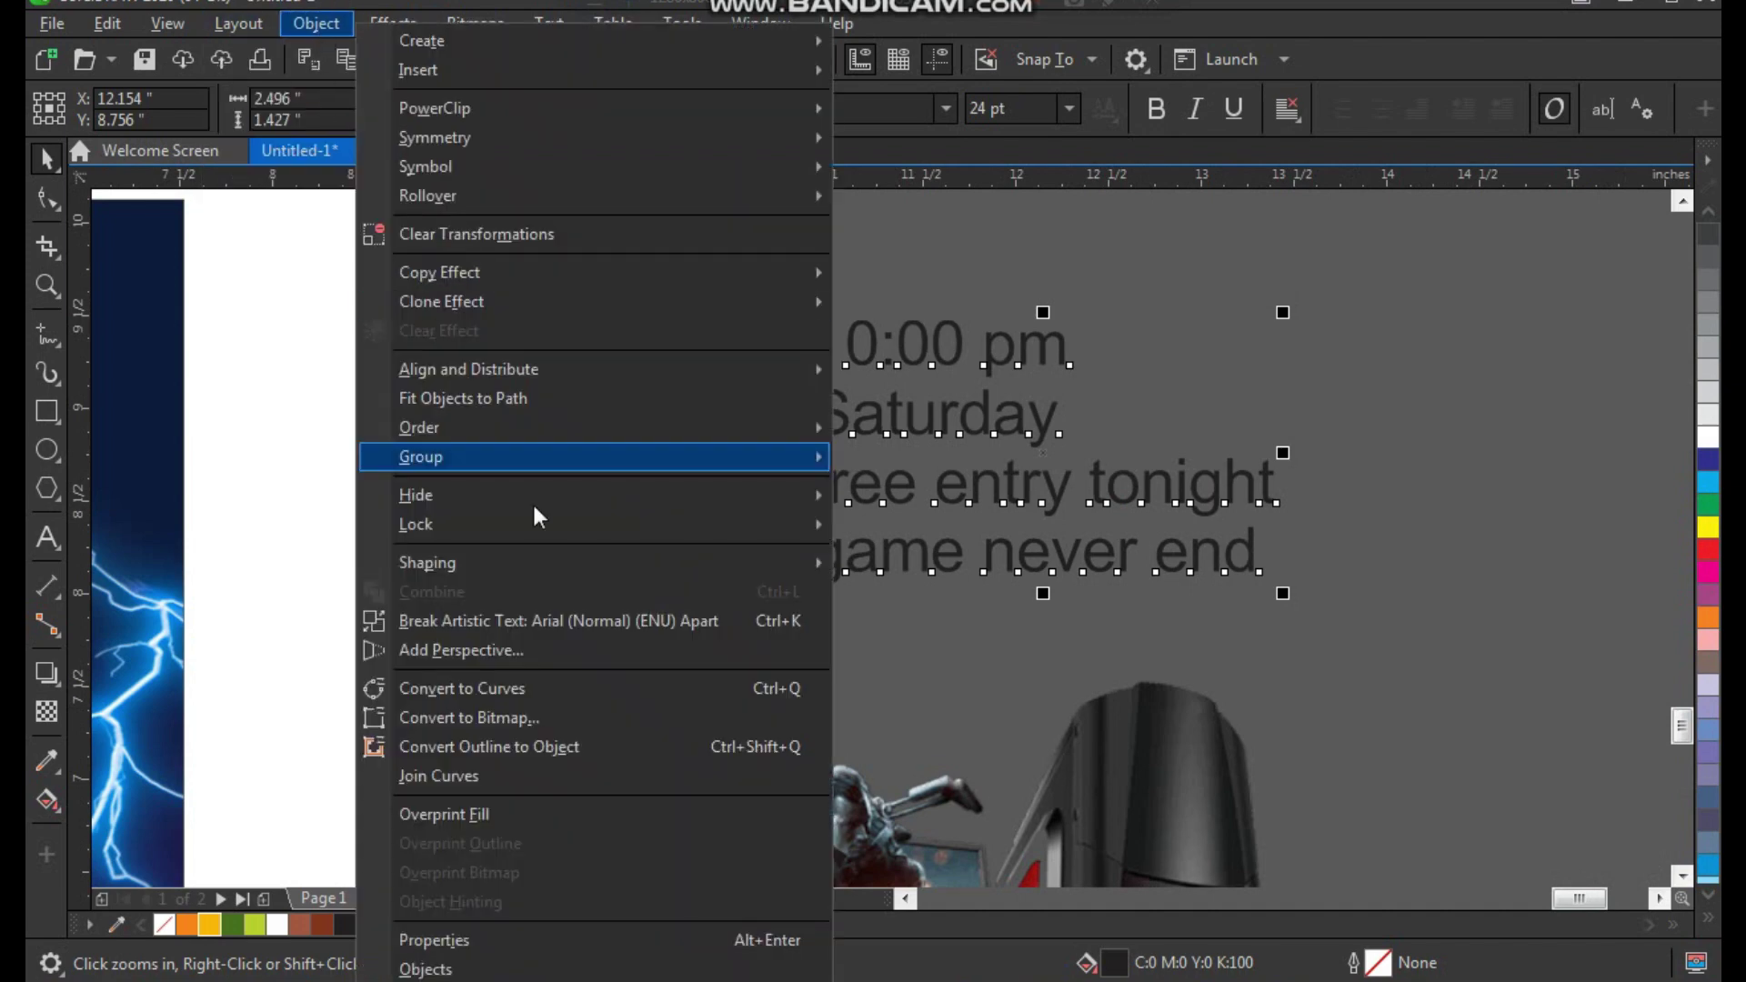
click(597, 621)
click(925, 298)
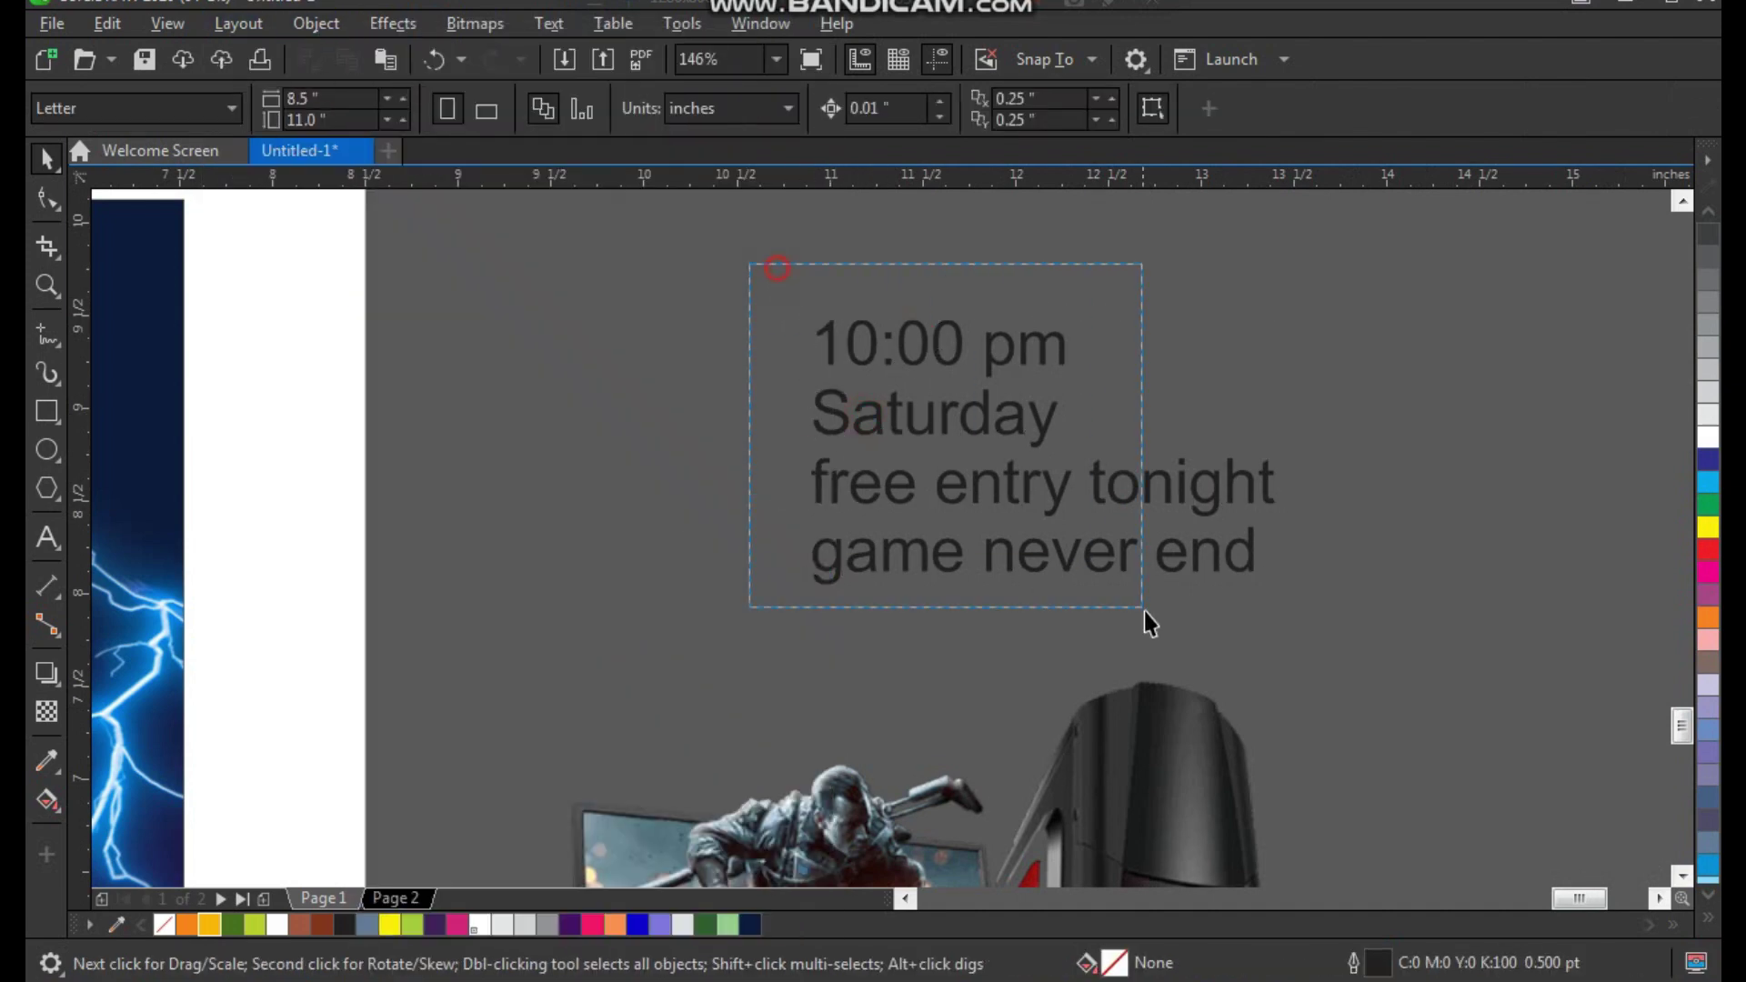
drag(1144, 624, 1144, 624)
click(978, 453)
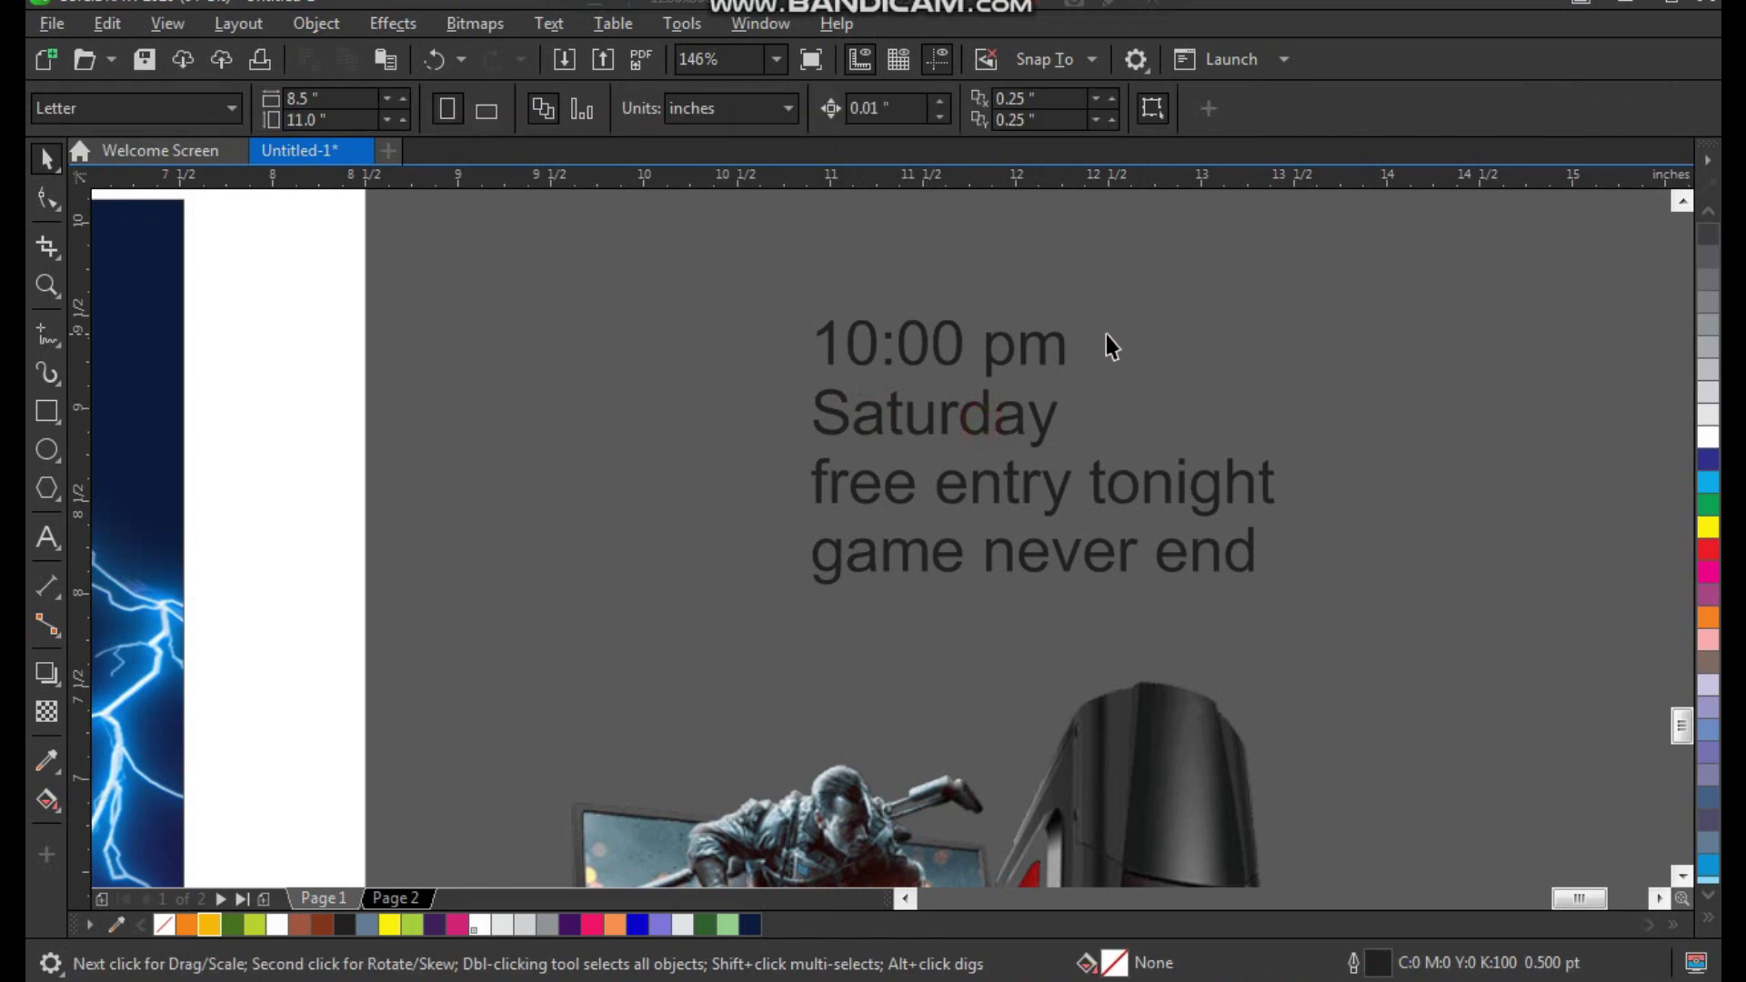
Change the Saturday line to bold uppercase SATURDAY.
key(z)
drag(1126, 314, 857, 509)
key(space)
click(986, 587)
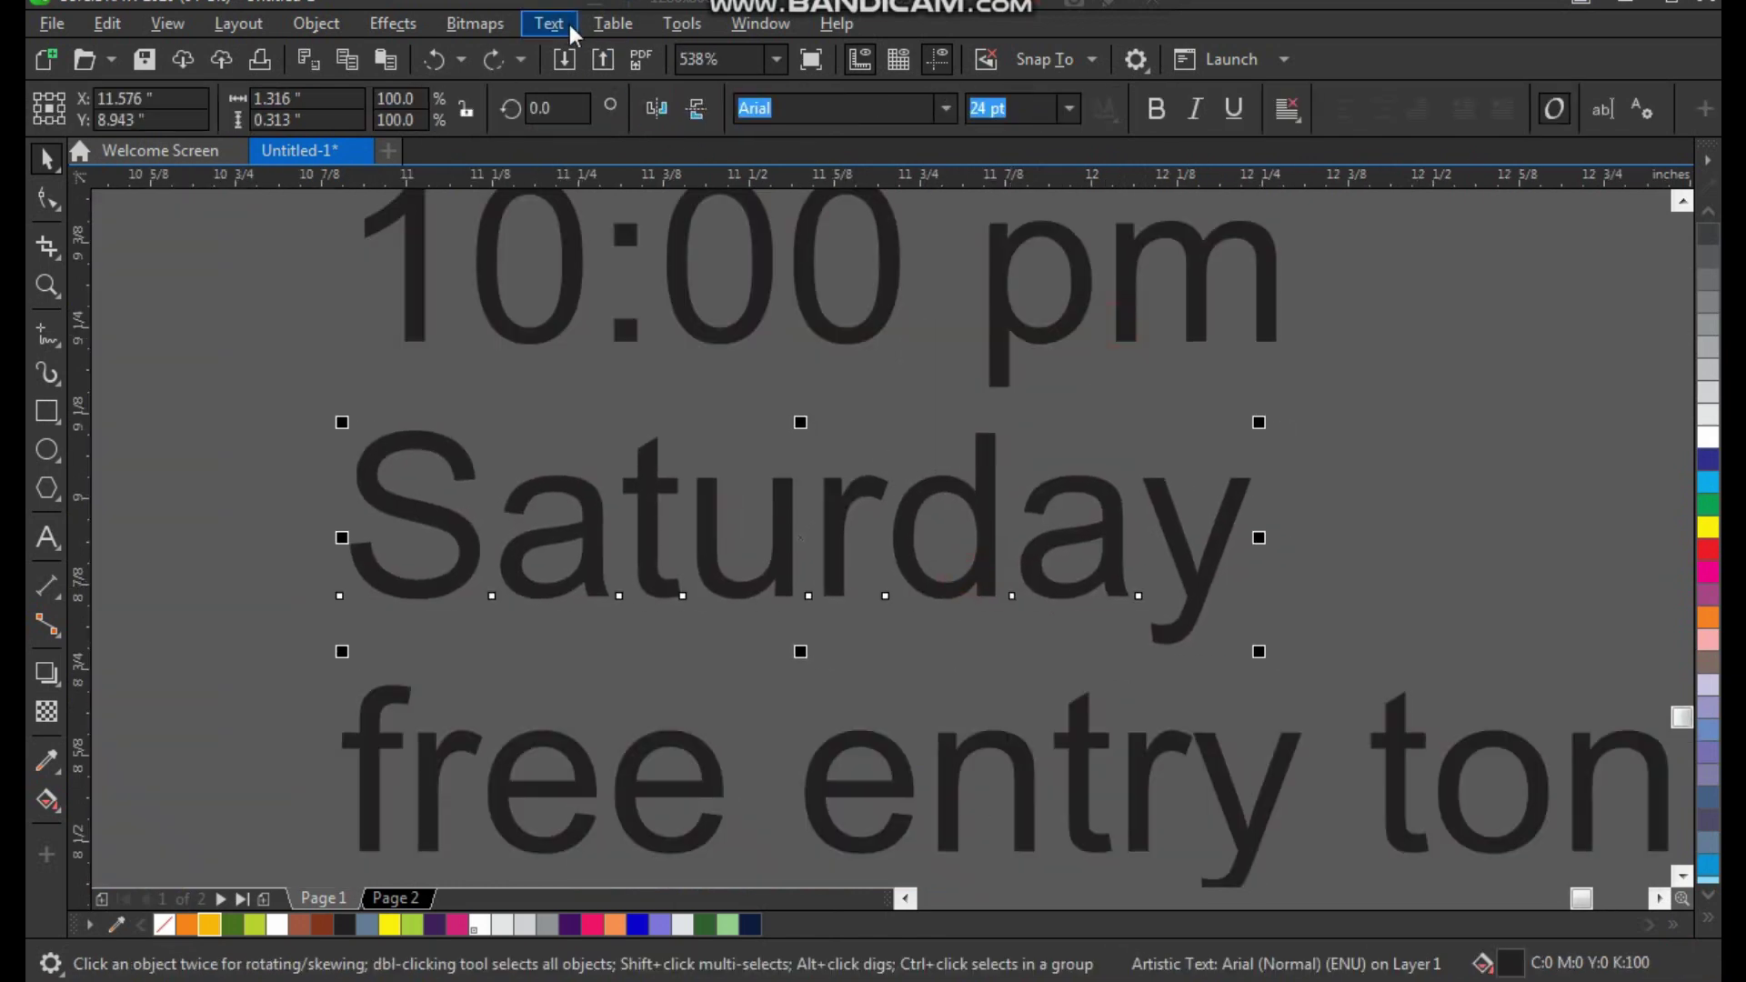
click(571, 27)
click(684, 582)
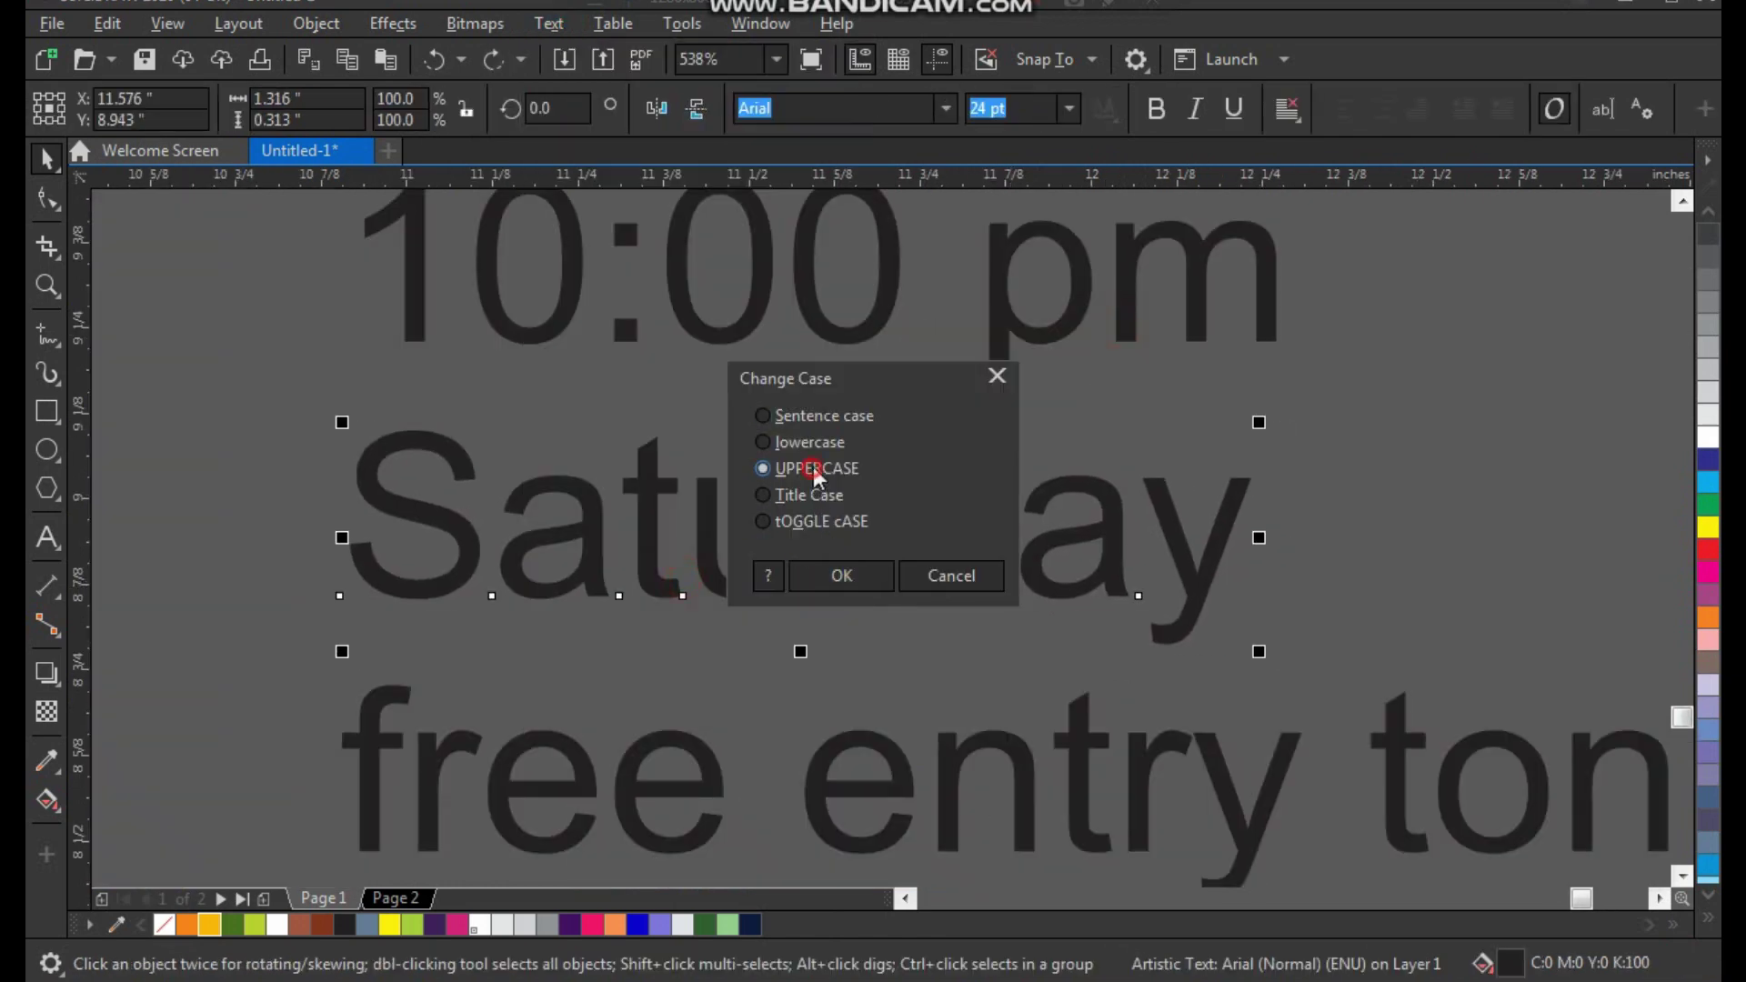
click(842, 576)
click(1153, 109)
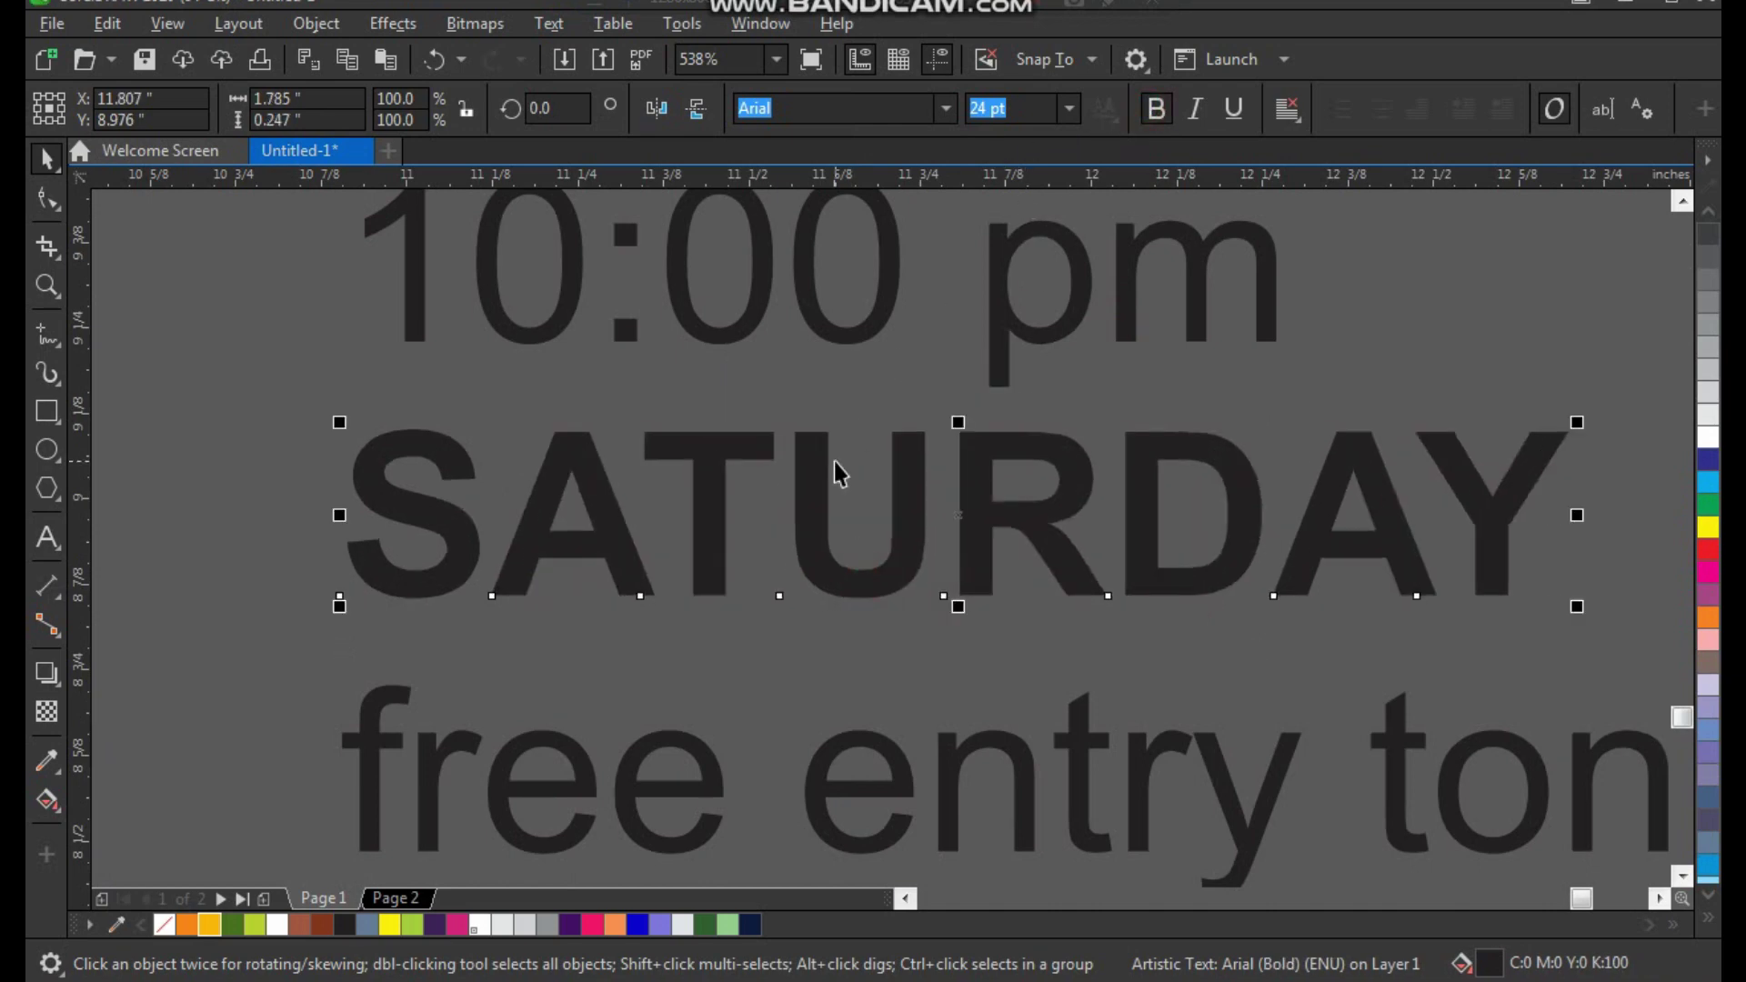
scroll(833, 461, down, 5)
mouse_move(650, 323)
mouse_down()
mouse_move(1094, 542)
mouse_move(770, 470)
mouse_up()
Centre-align the three event text lines.
key(z)
right_click(867, 395)
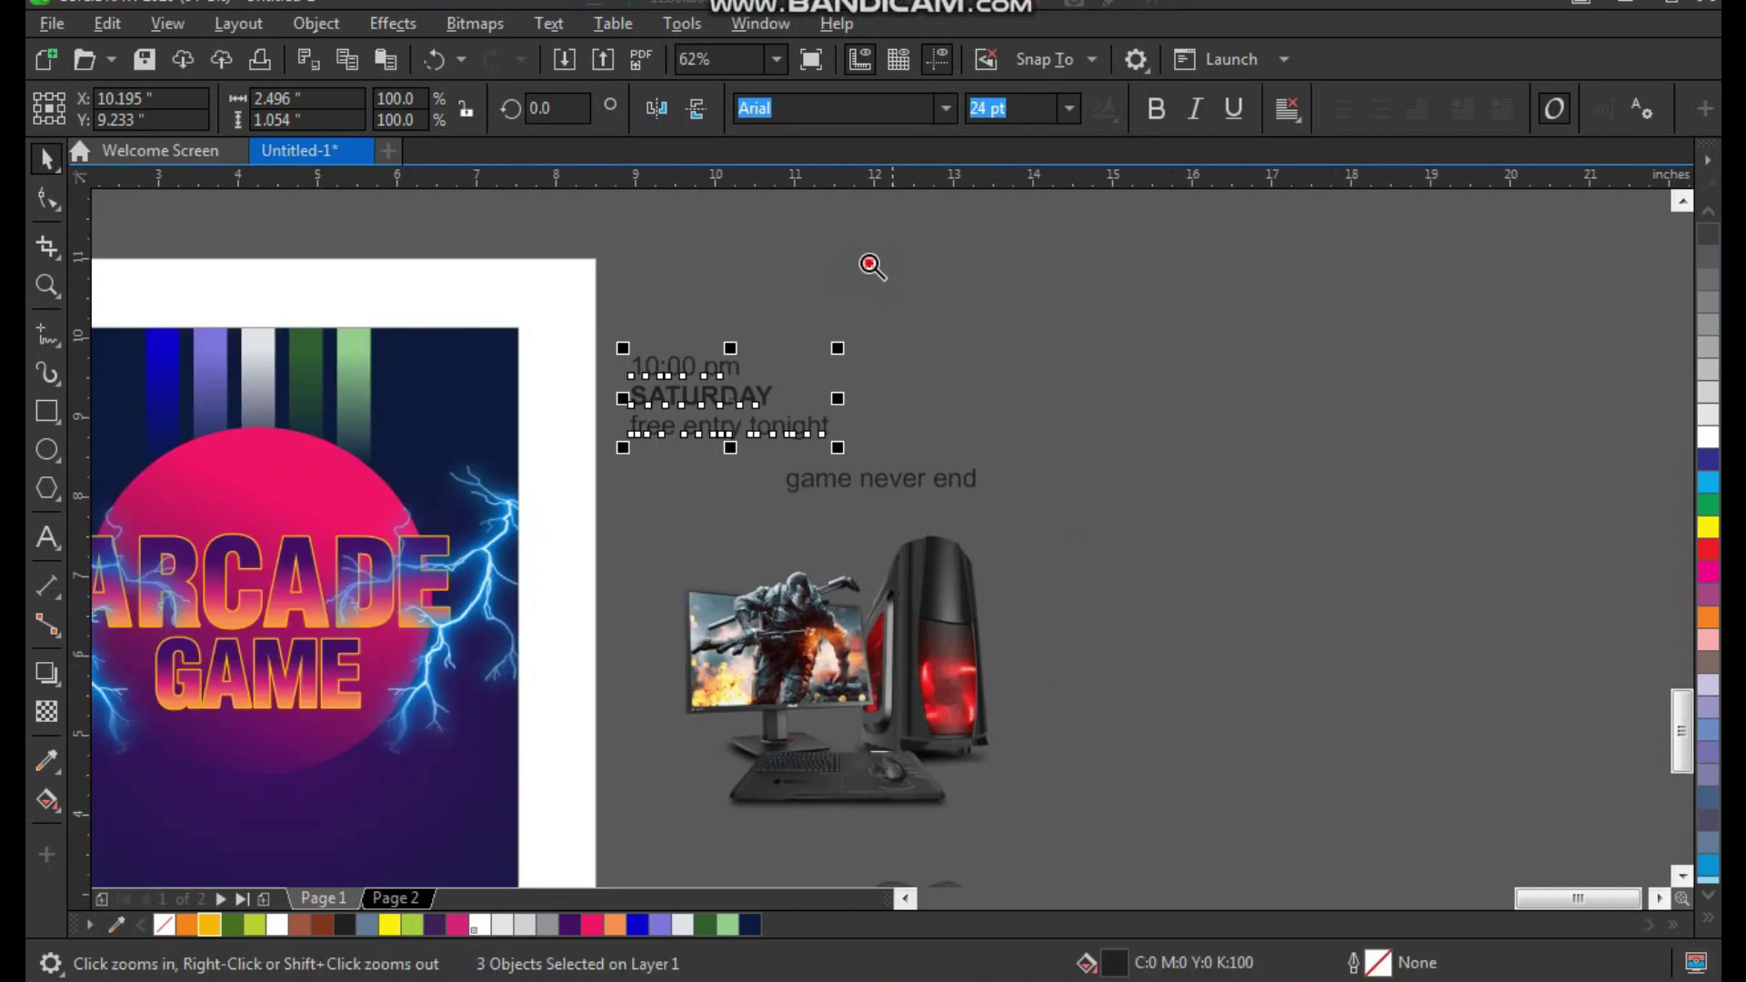
click(871, 265)
click(1291, 122)
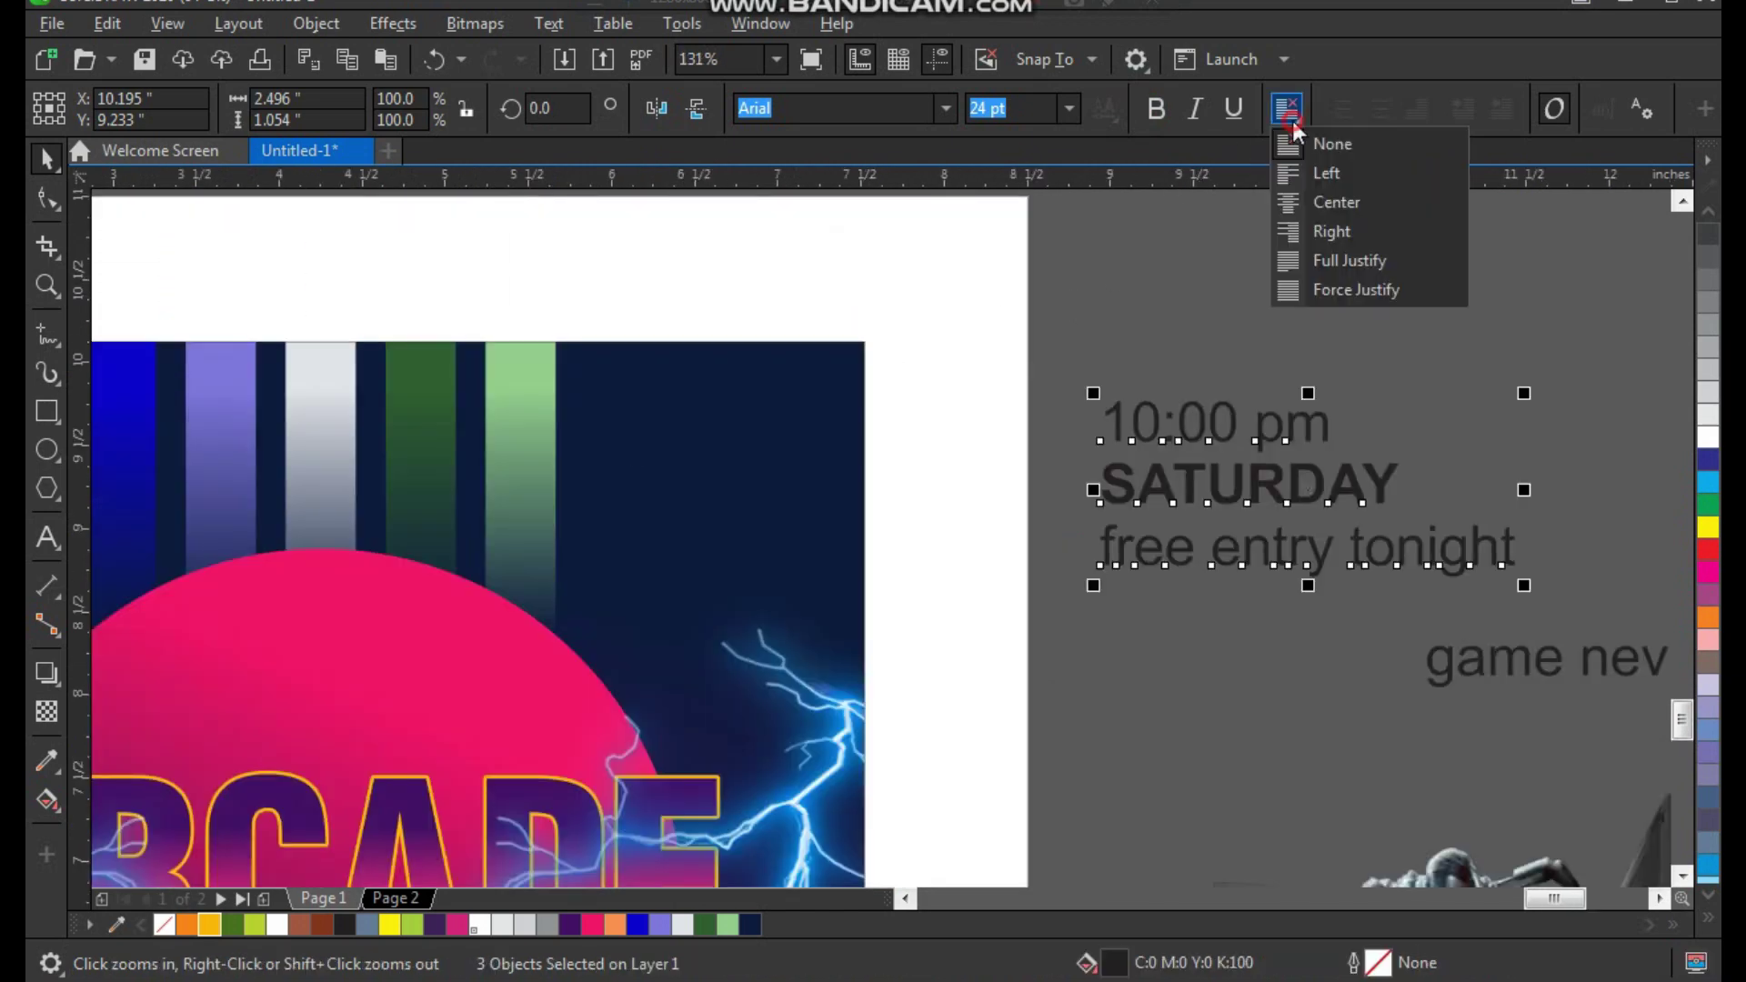
click(1364, 201)
click(1395, 304)
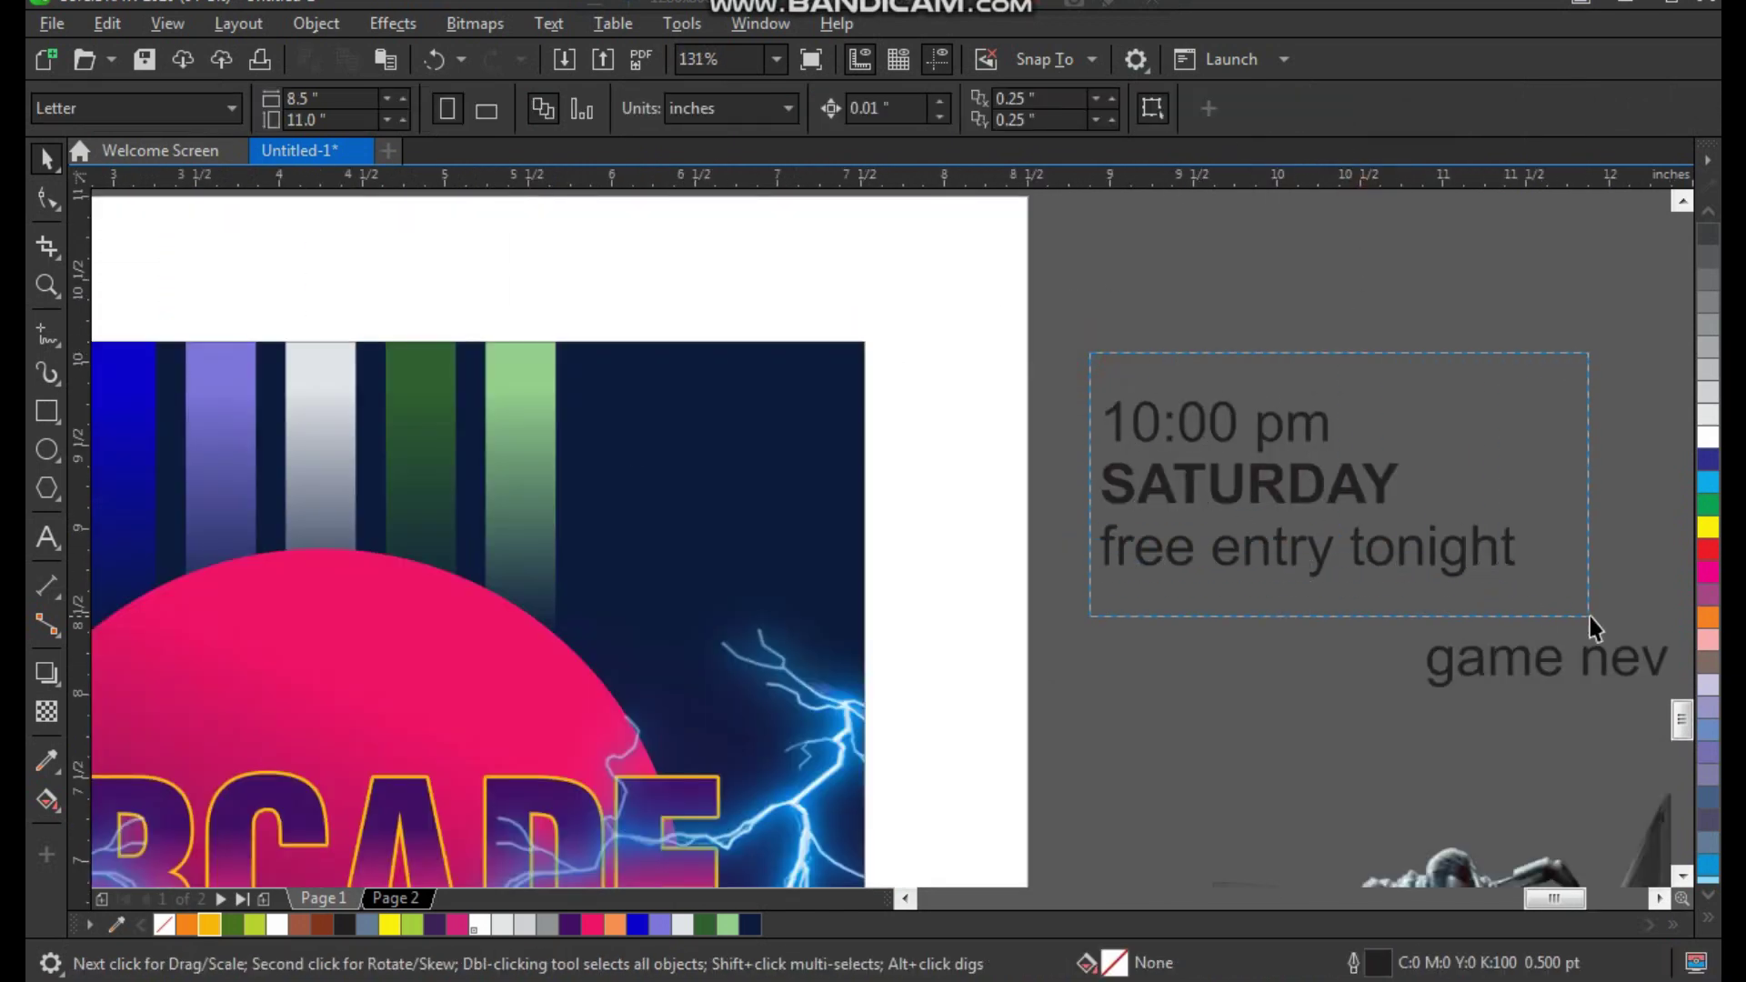
Move the event text onto the pink circle above ARCADE and fill it white.
drag(1590, 616, 1590, 619)
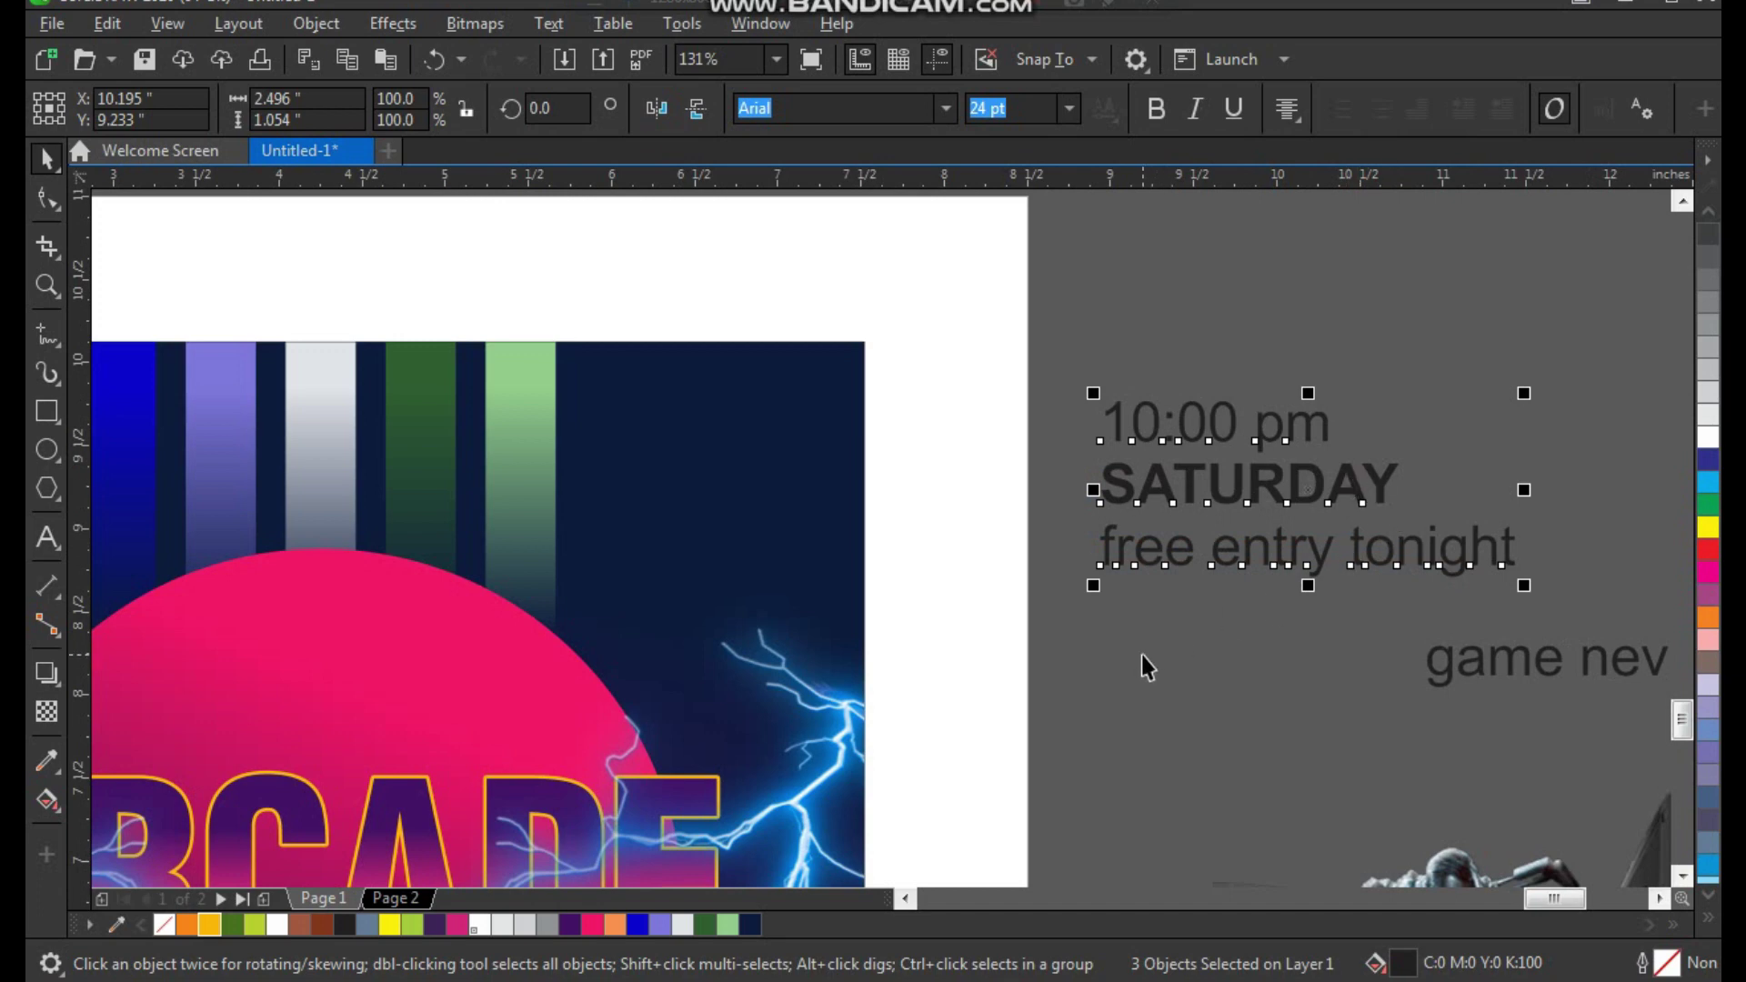
scroll(1143, 669, down, 3)
drag(1322, 519, 1091, 634)
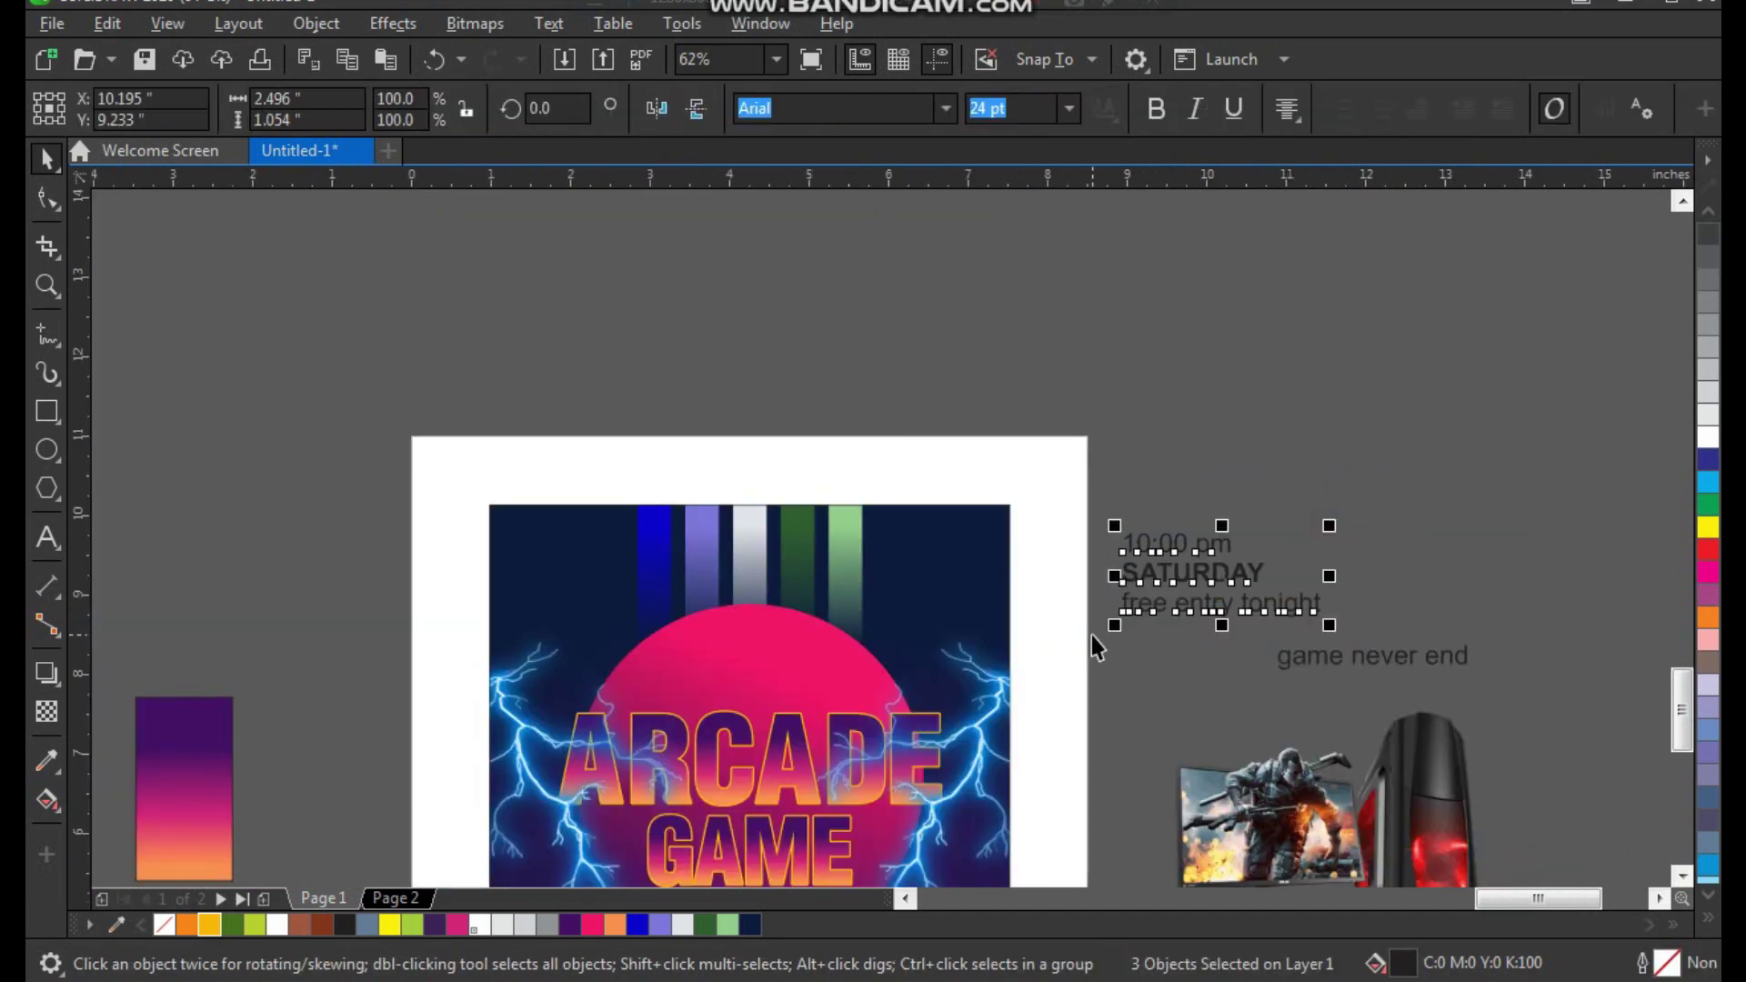
drag(1200, 569, 739, 653)
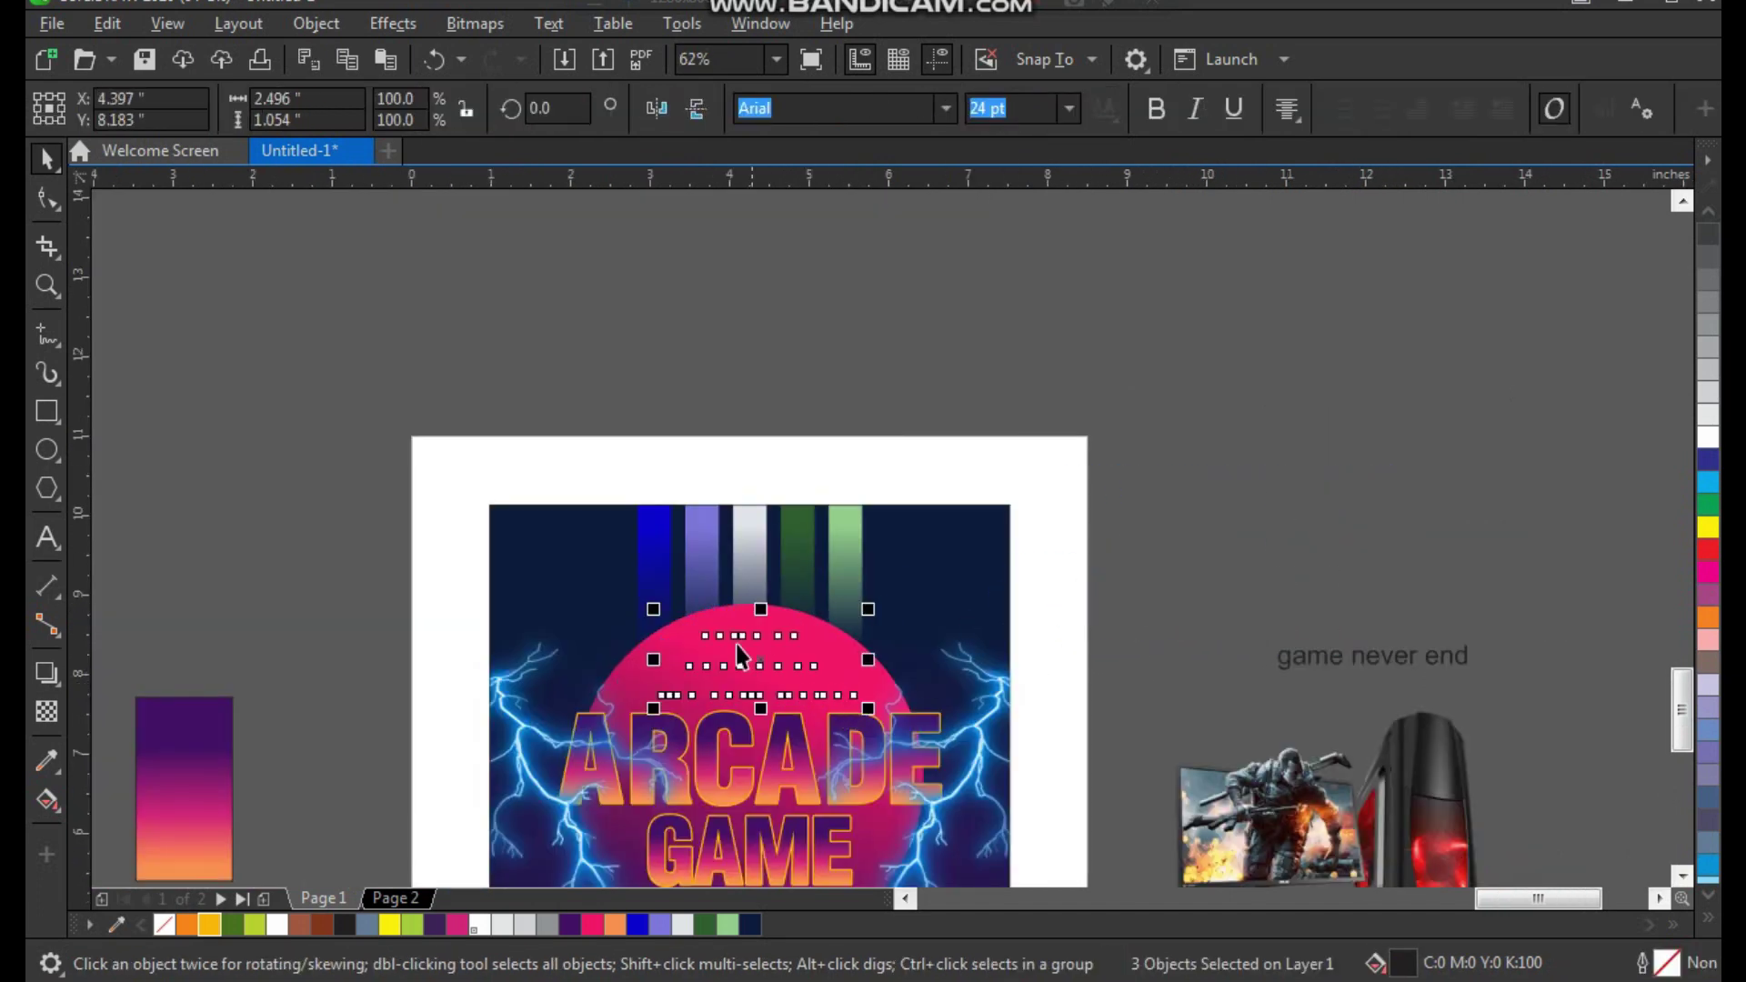
key(shift+F2)
click(1706, 435)
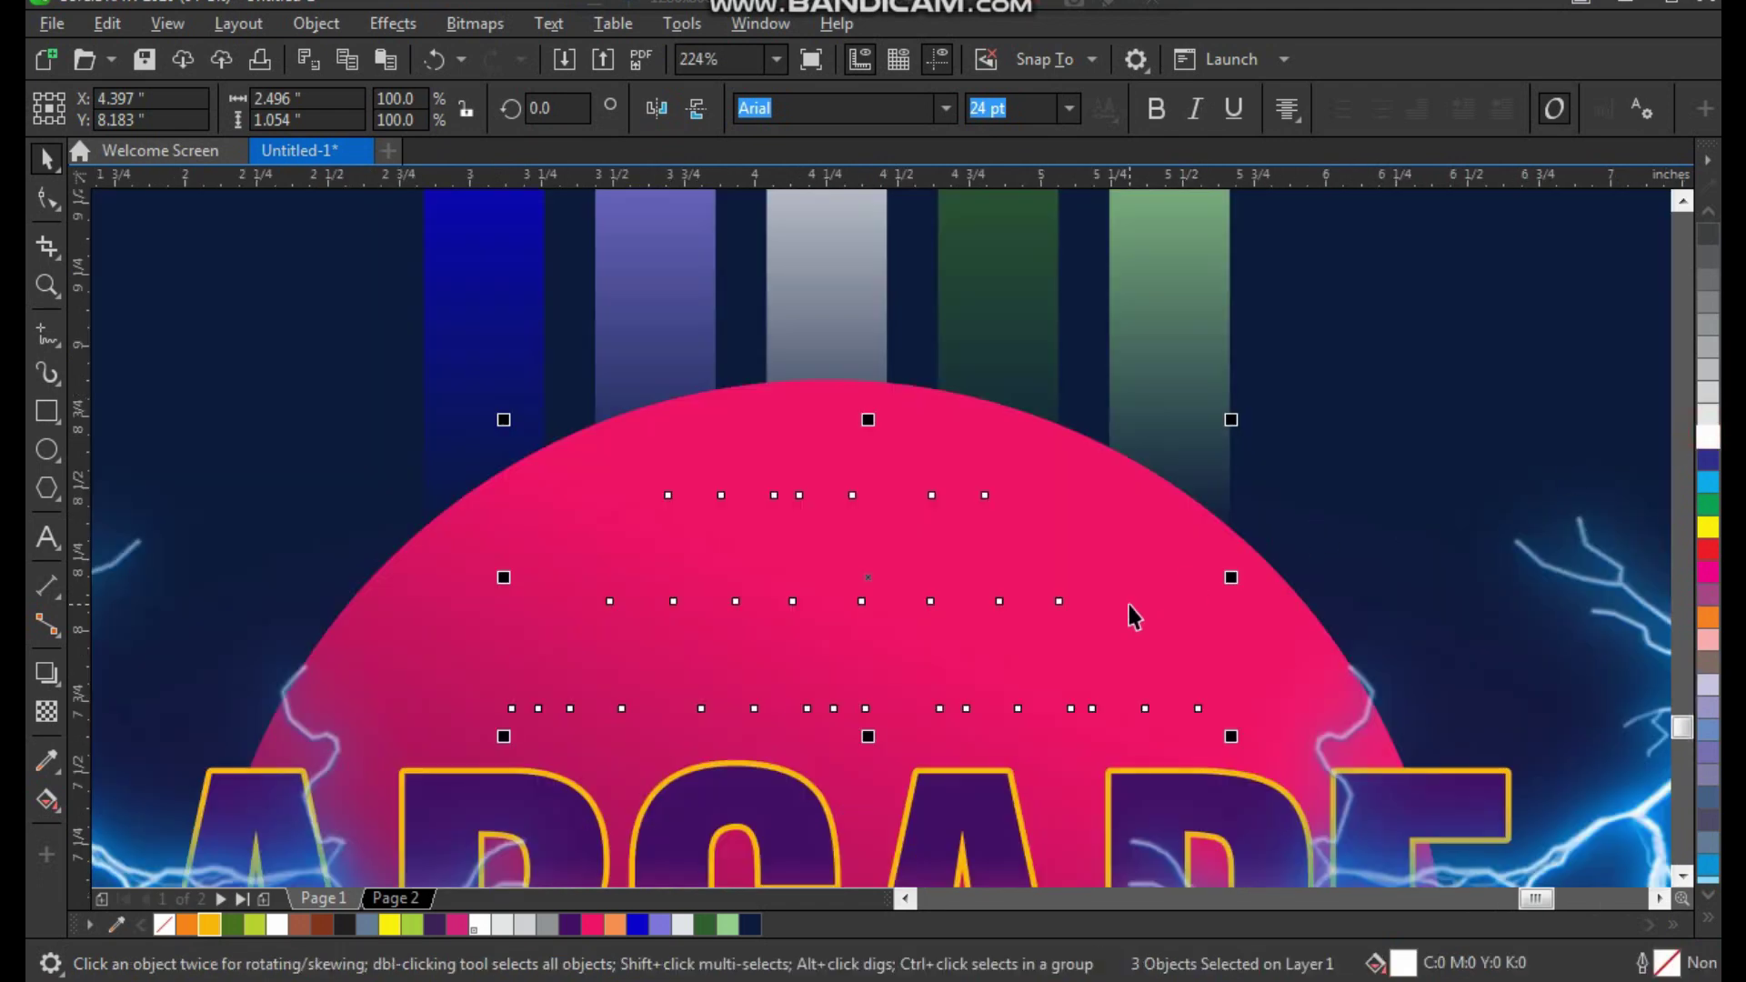
Shrink the event text slightly and space the 10:00 pm and SATURDAY lines on the circle.
drag(1055, 582, 1021, 611)
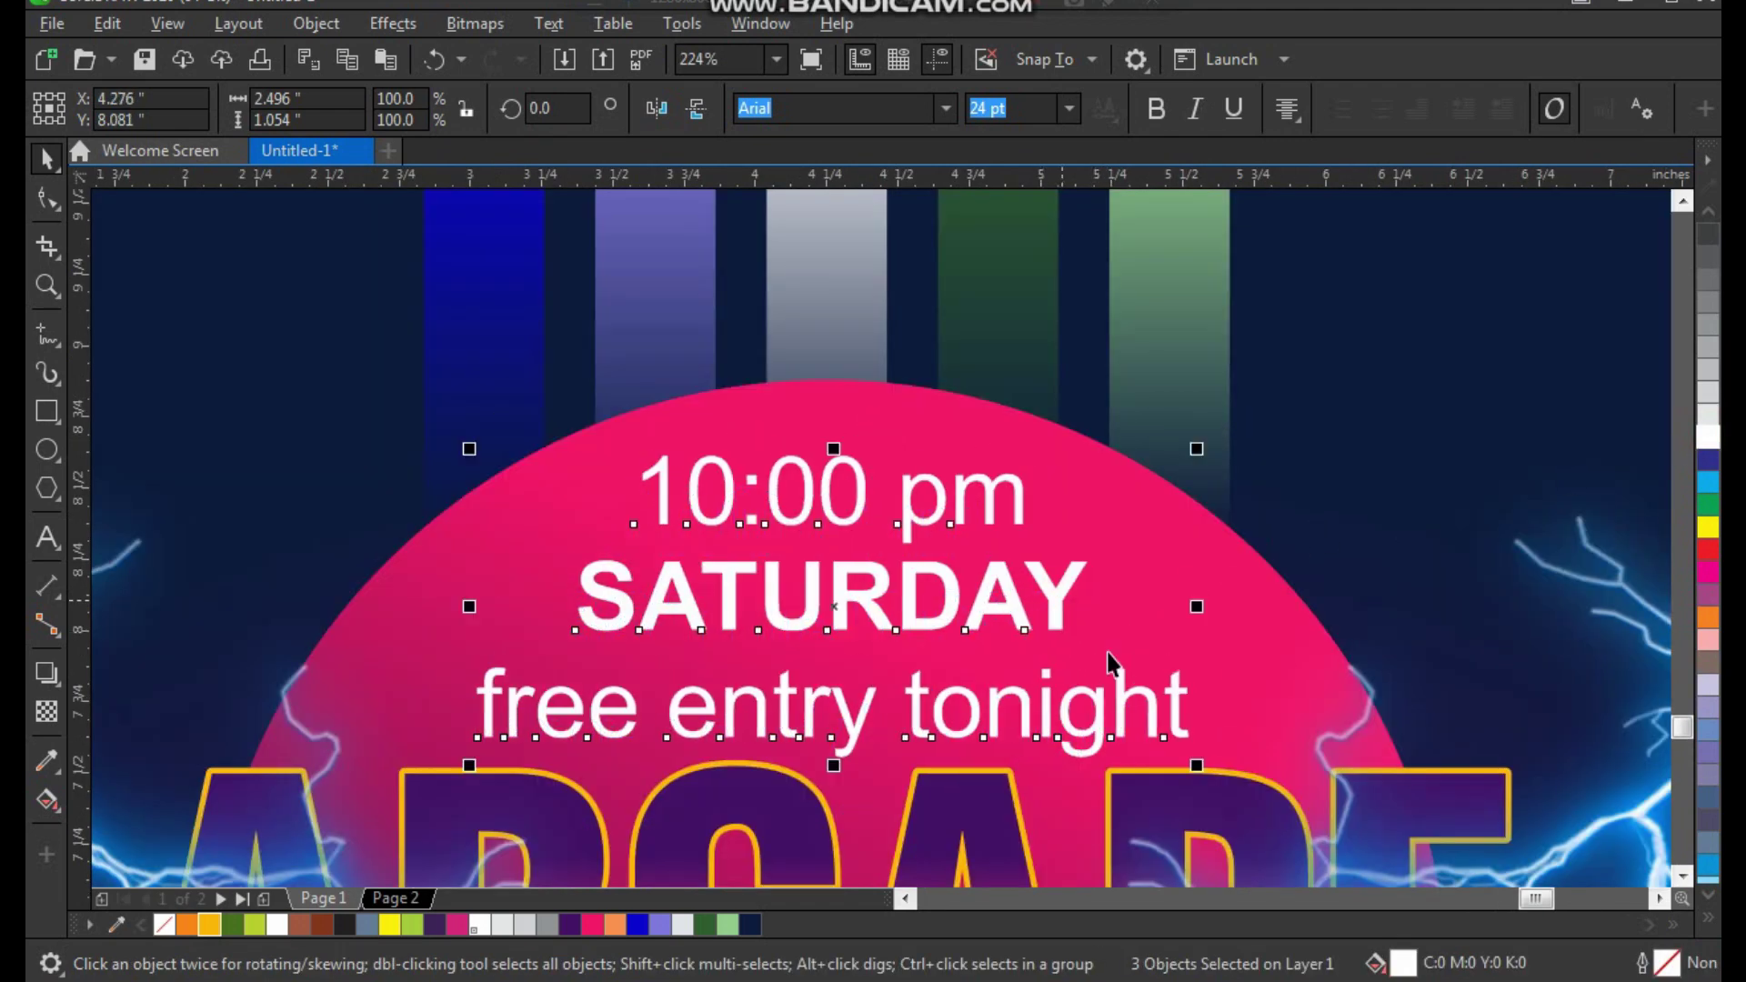
drag(1197, 765, 1166, 752)
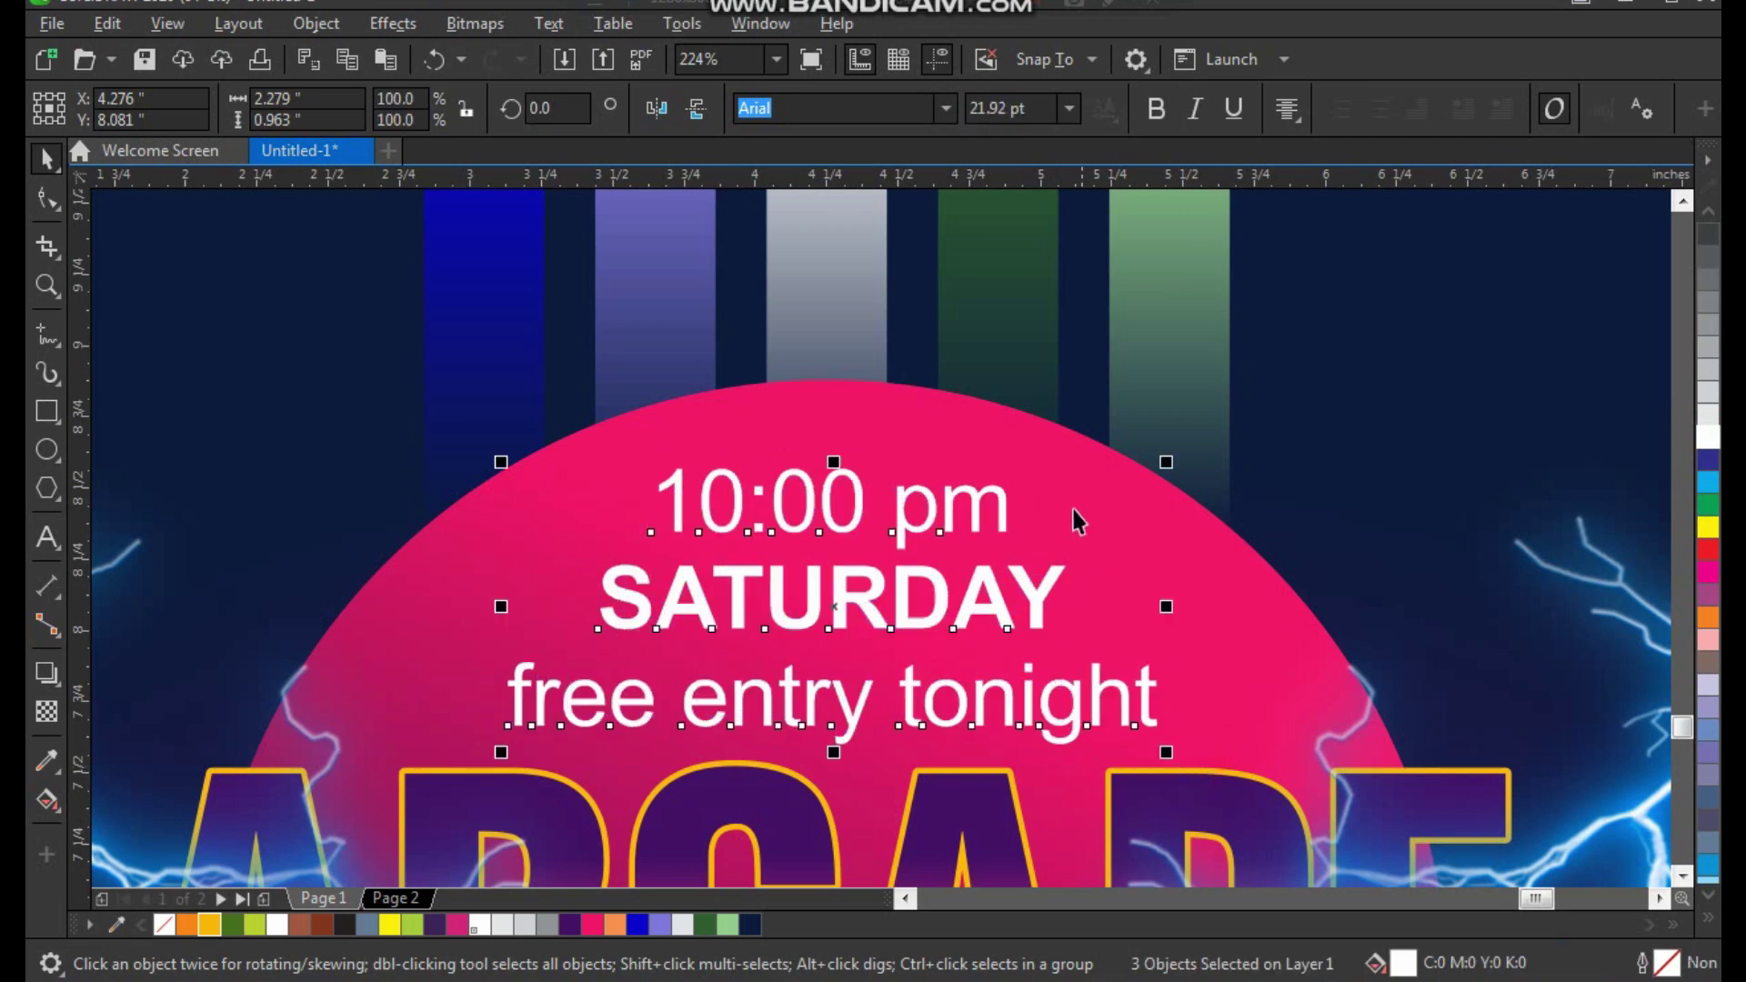
click(1017, 511)
drag(1005, 514, 1006, 479)
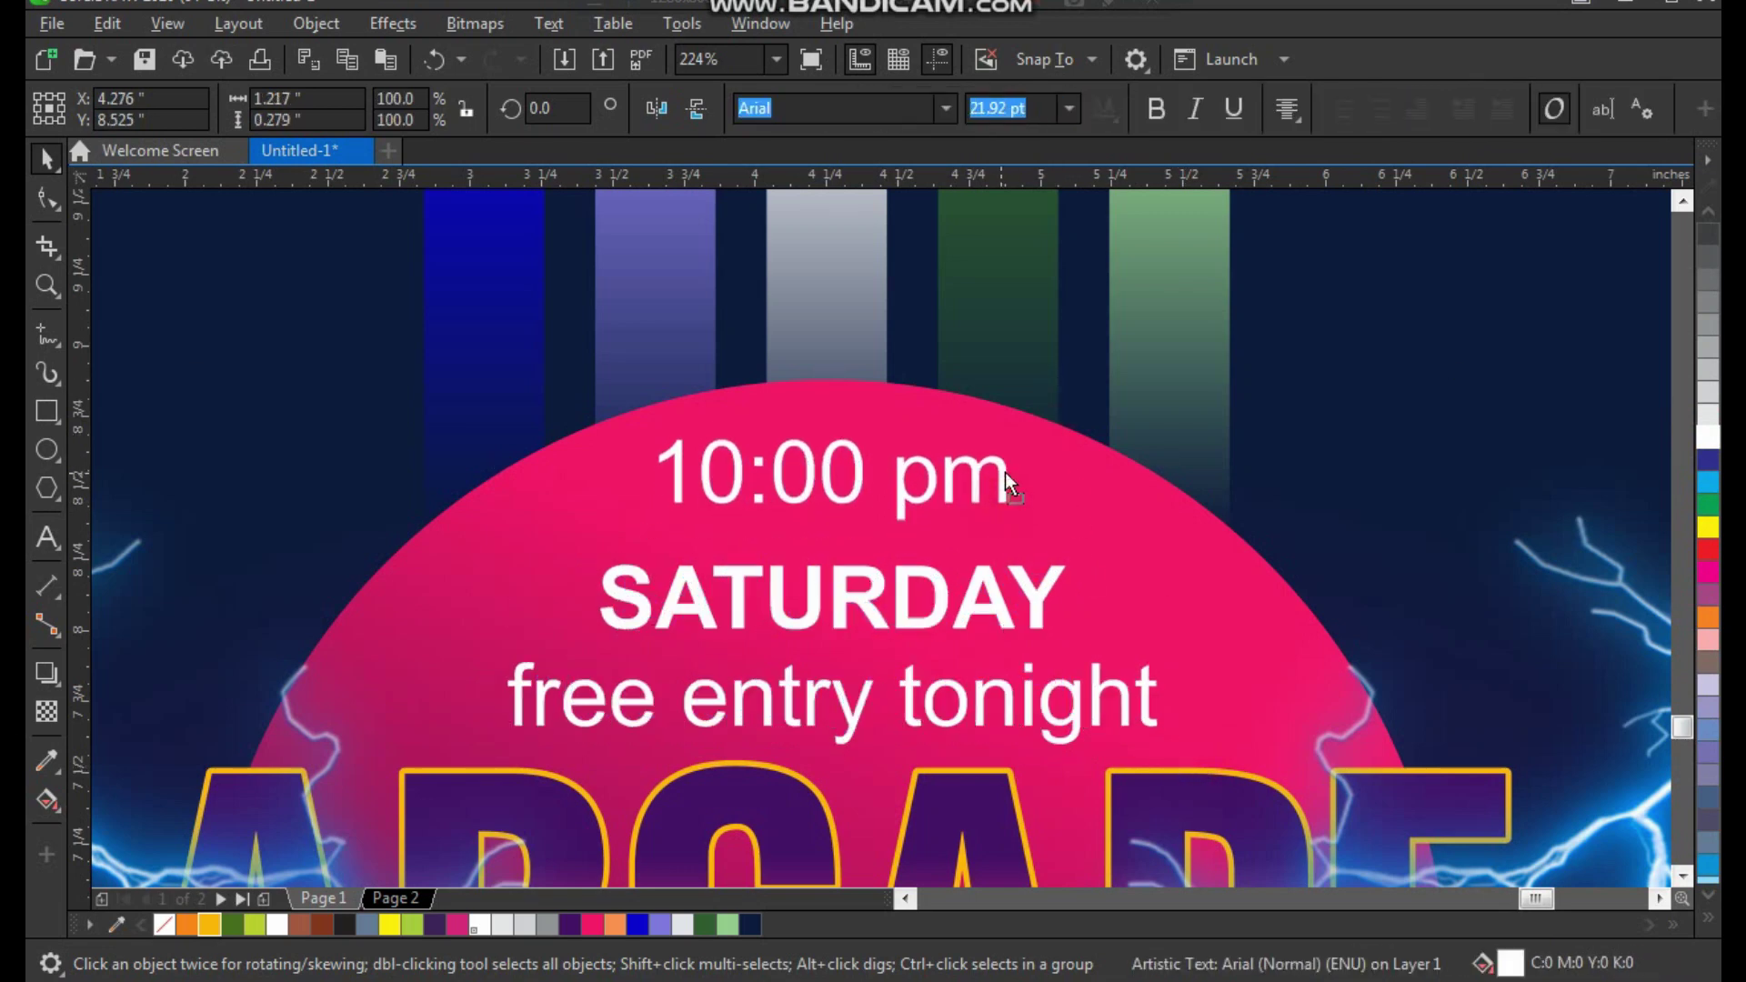
mouse_move(1034, 593)
mouse_down()
mouse_move(1035, 574)
mouse_move(1119, 624)
mouse_up()
Recolour SATURDAY dark purple (#430F69) and move the free-entry line up.
click(571, 925)
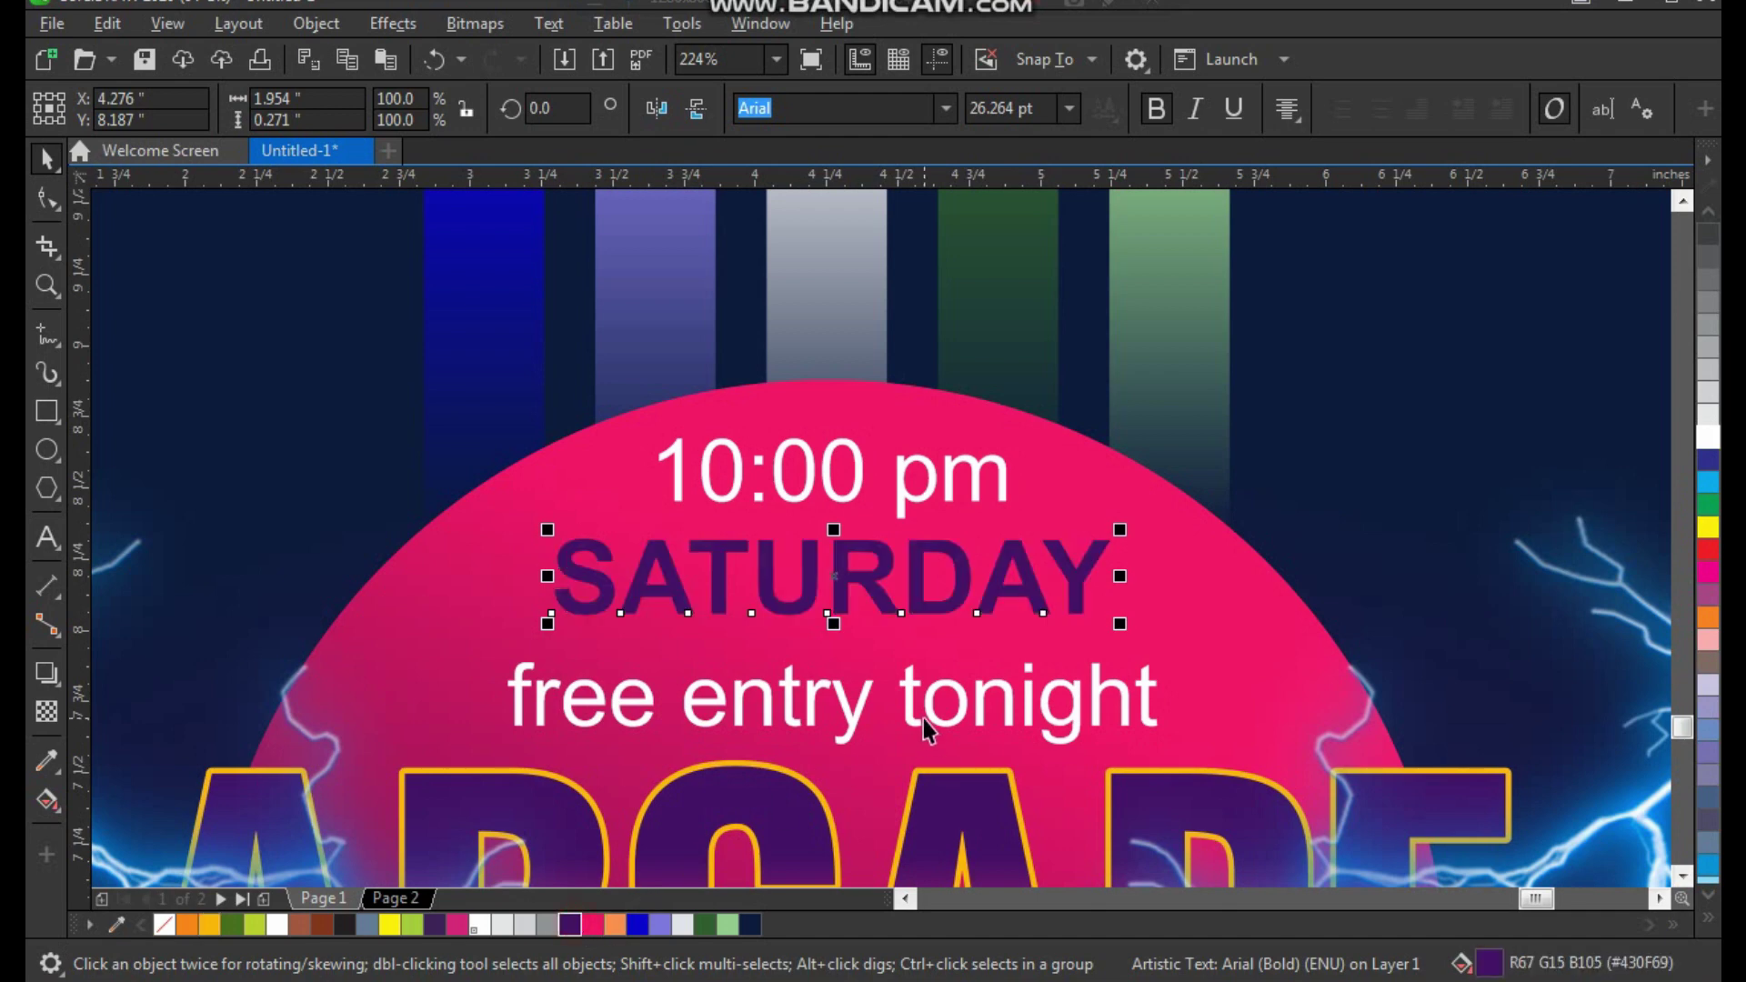
click(527, 718)
drag(527, 718, 437, 589)
Draw a white rounded bar below SATURDAY.
click(42, 419)
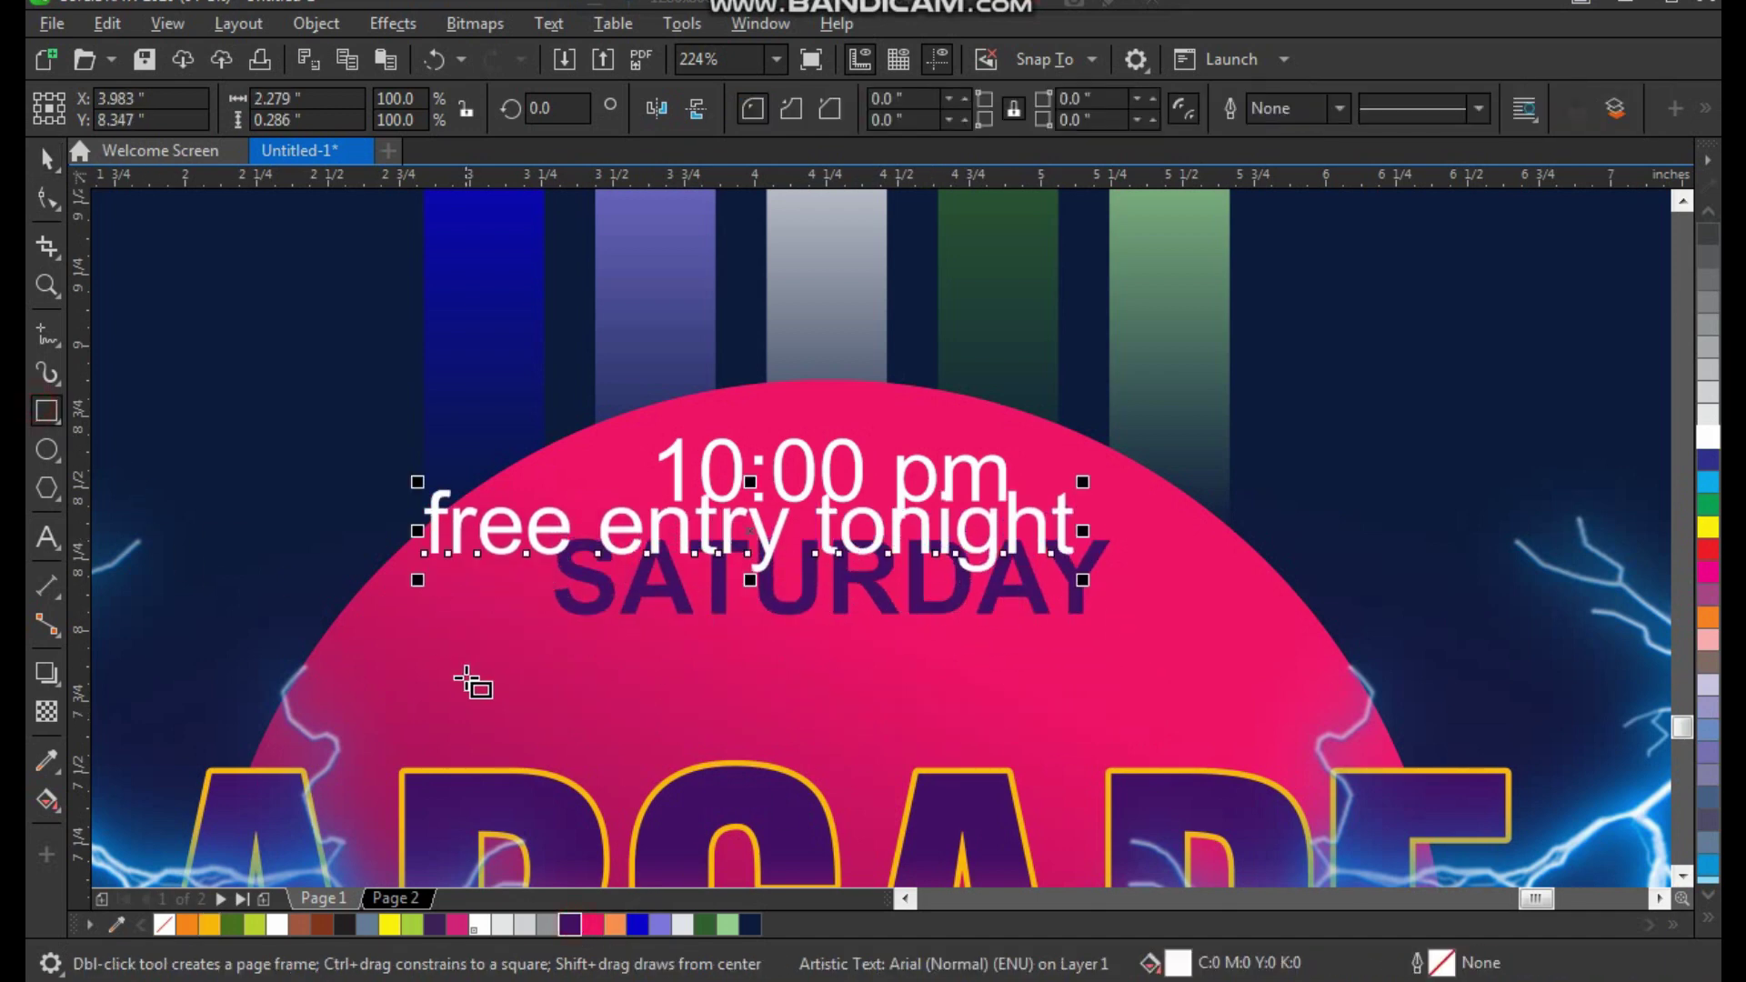
mouse_move(438, 655)
mouse_down()
mouse_move(1228, 748)
mouse_move(1100, 744)
mouse_up()
key(F10)
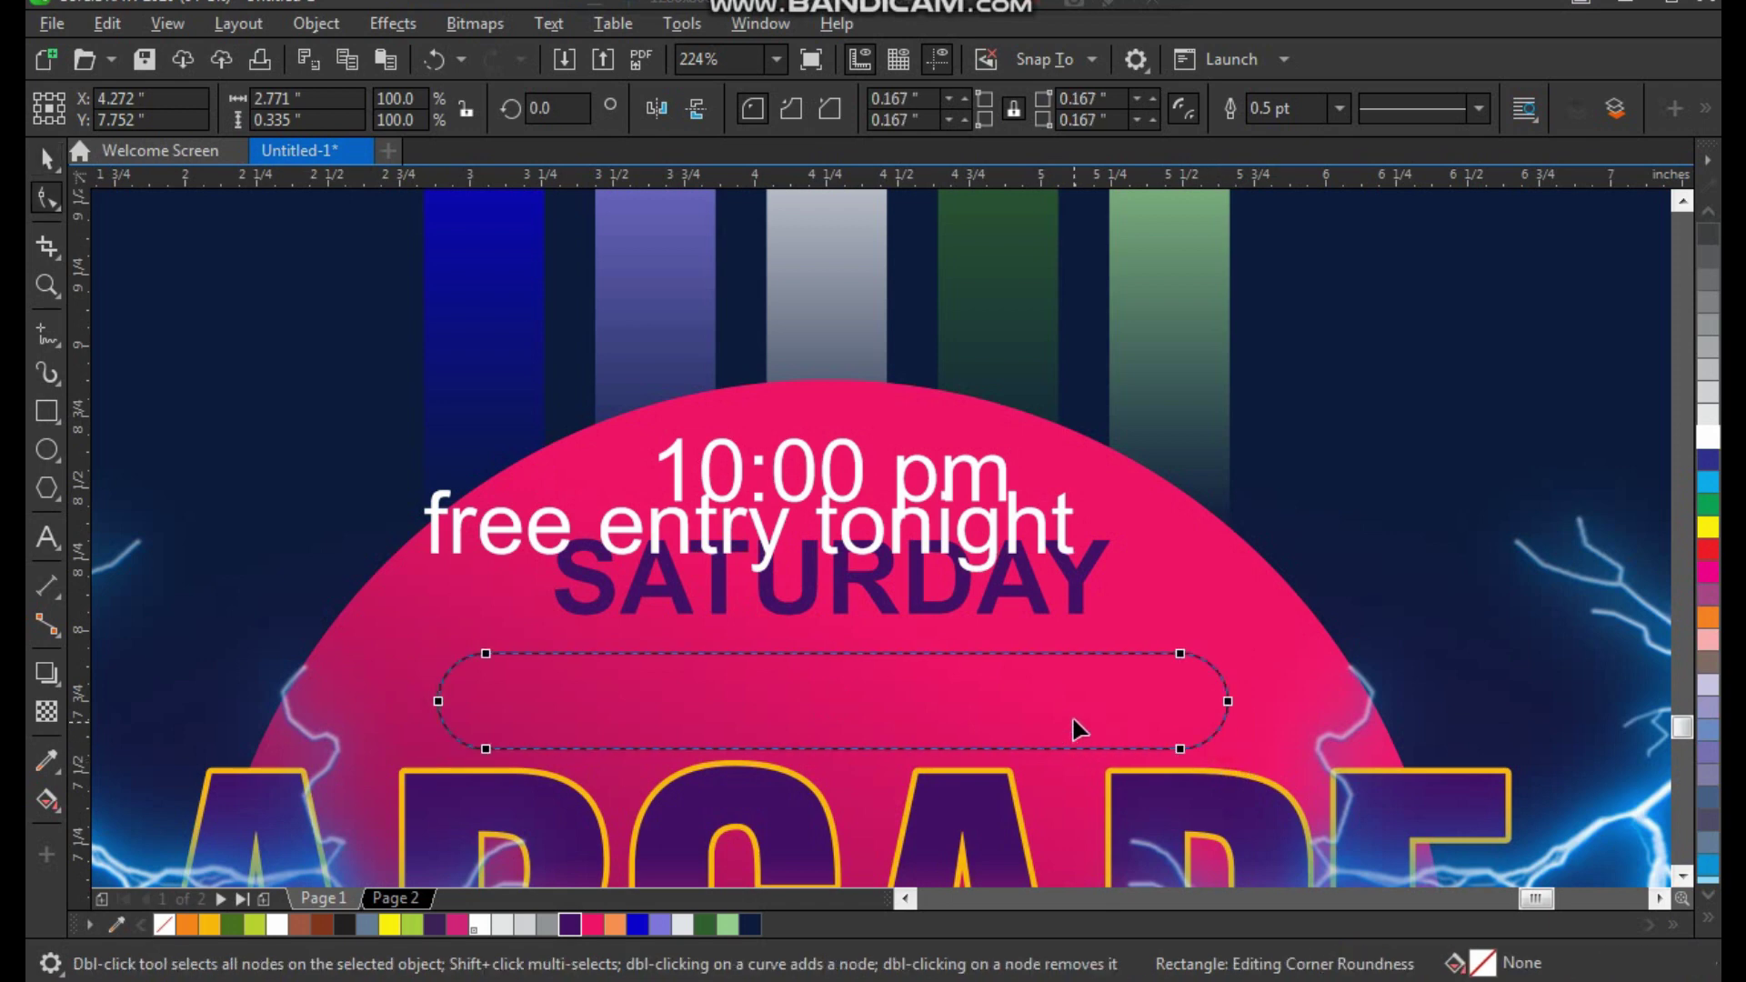
key(space)
click(1709, 439)
click(1124, 696)
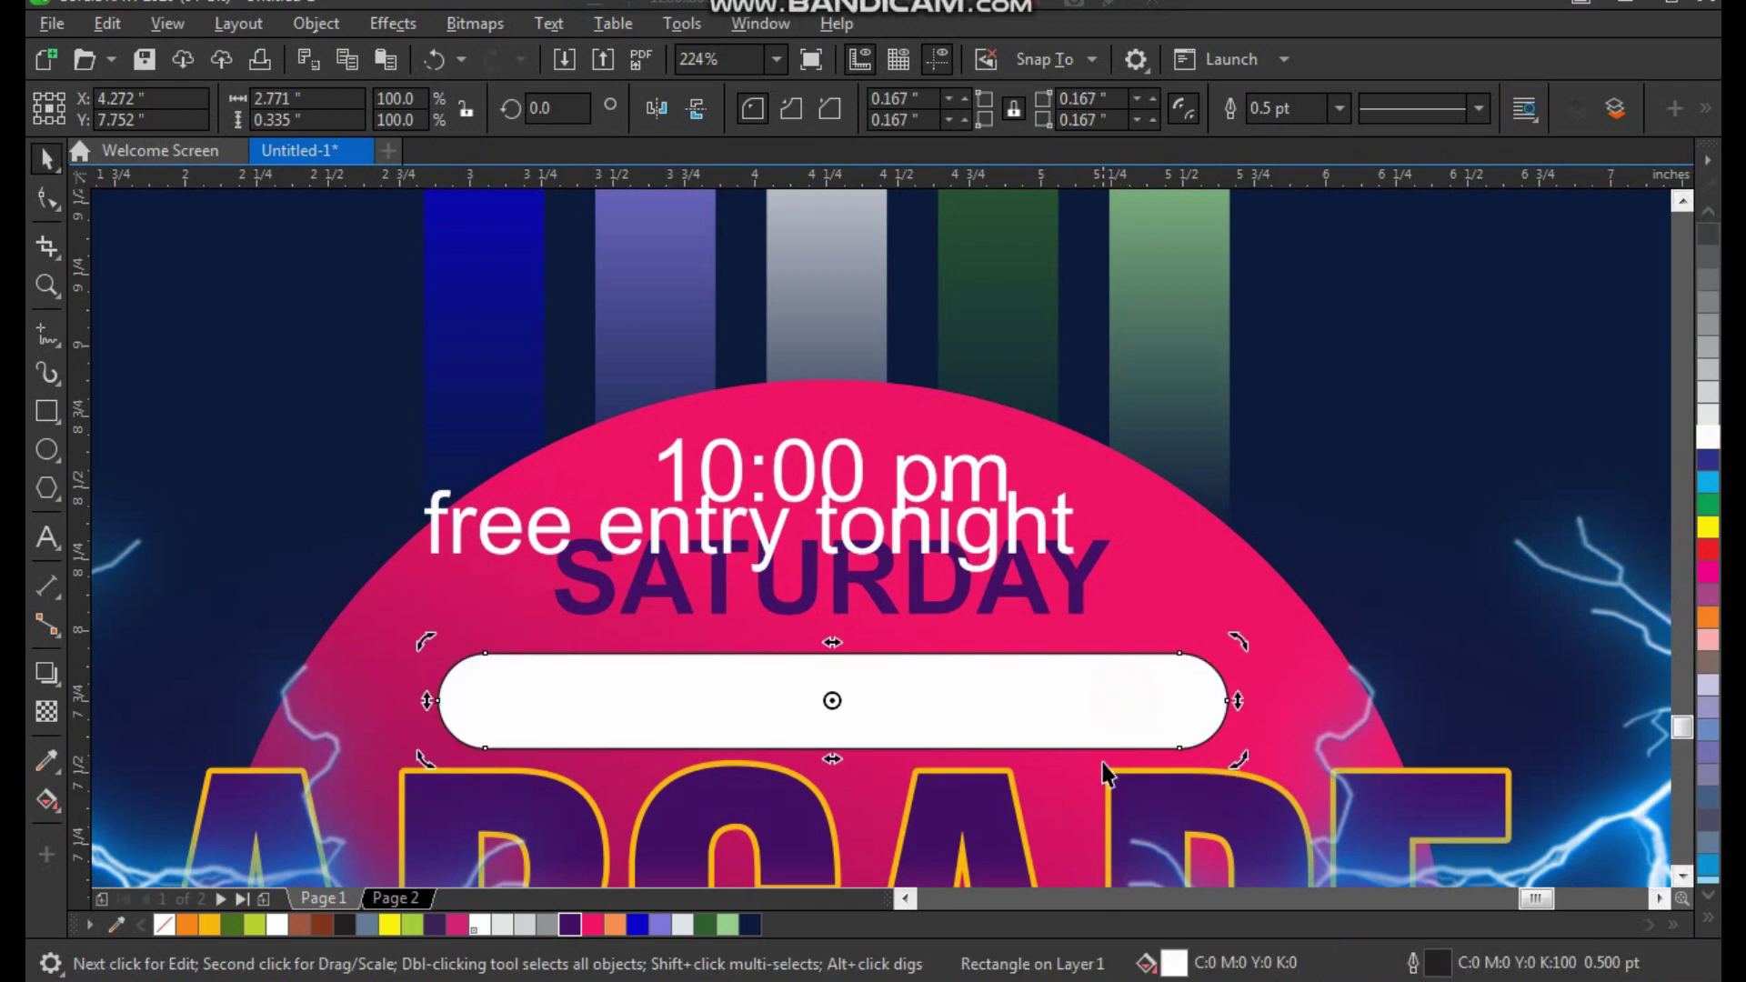
Place the free-entry line in front of the white bar, shrunk to fit it.
shift+click(1013, 551)
drag(994, 546, 1119, 693)
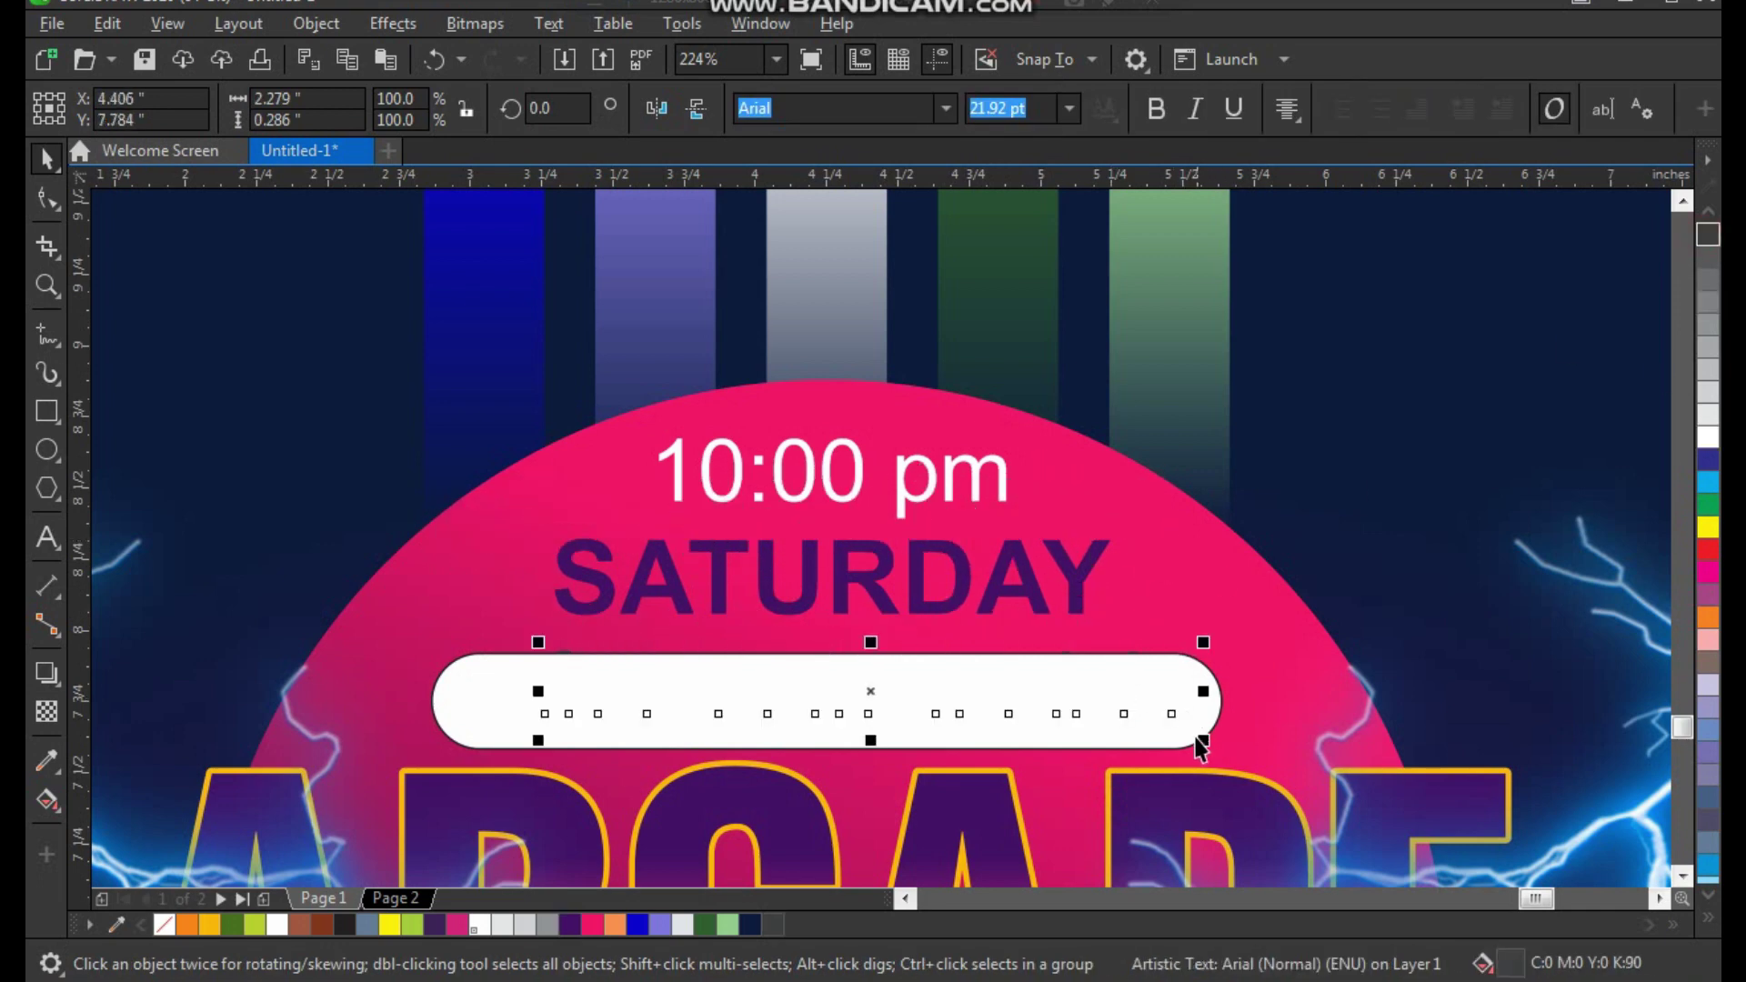
key(shift+Page_Up)
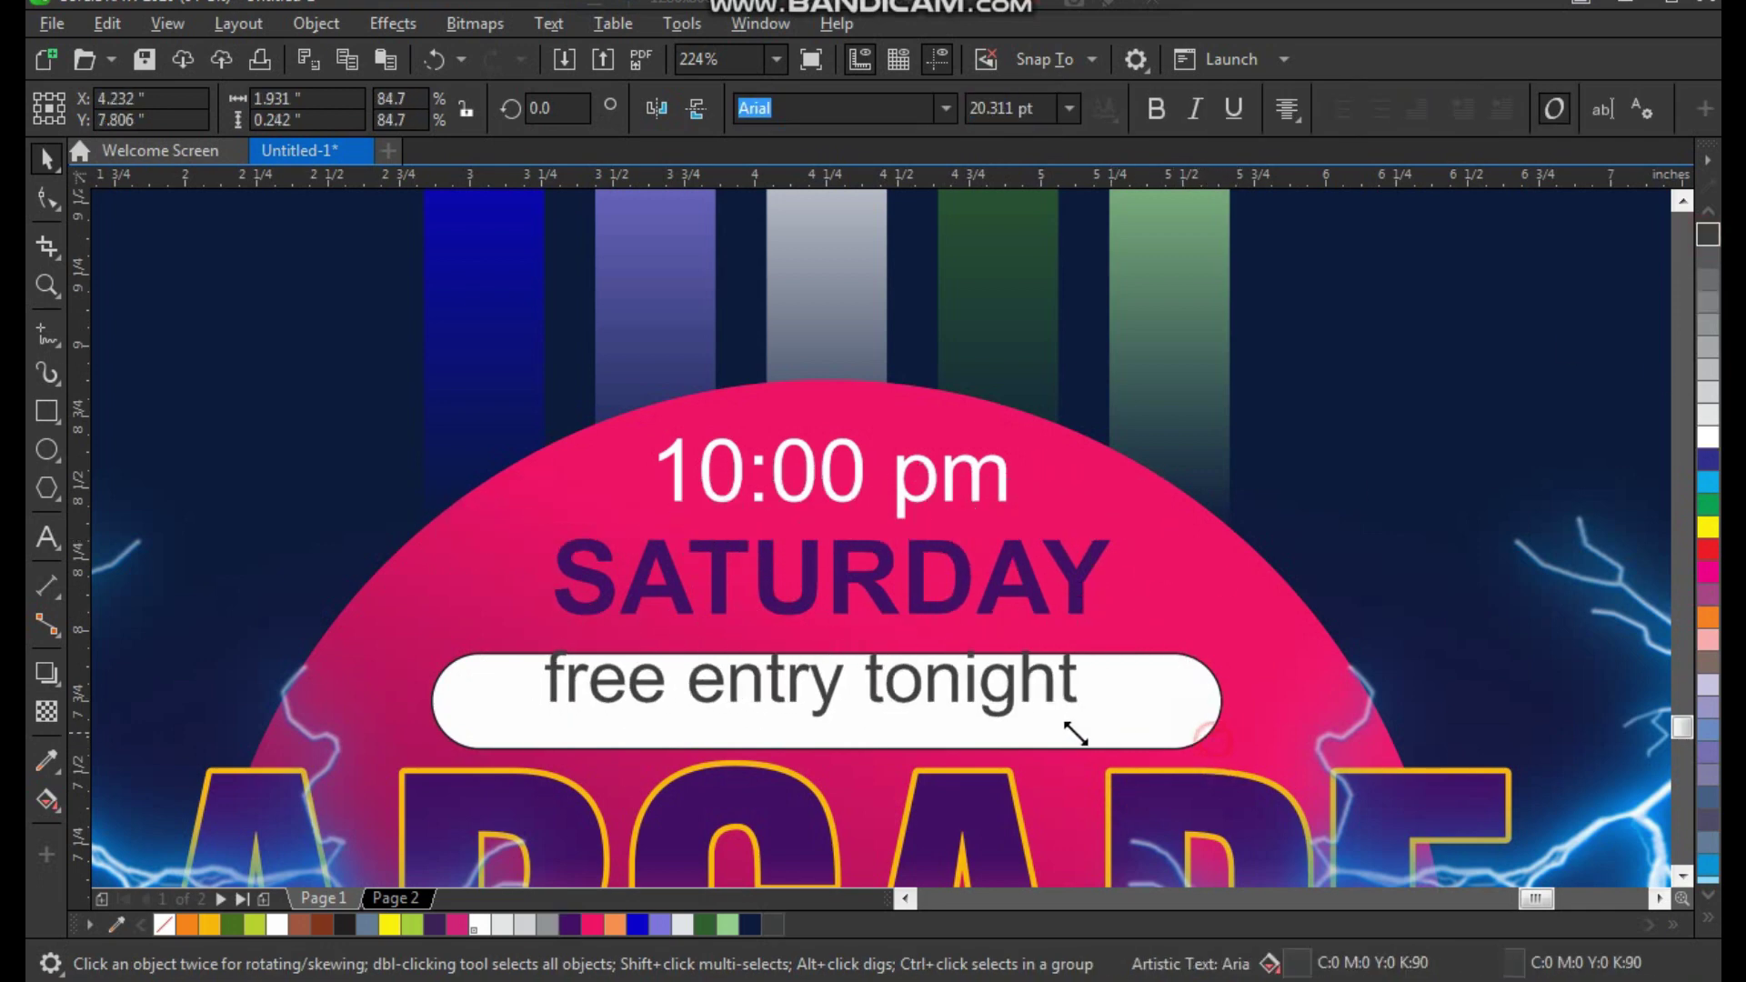
drag(1203, 741, 978, 759)
Make the line uppercase FREE ENTRY TONIGHT and centre it horizontally on the pink circle.
click(549, 23)
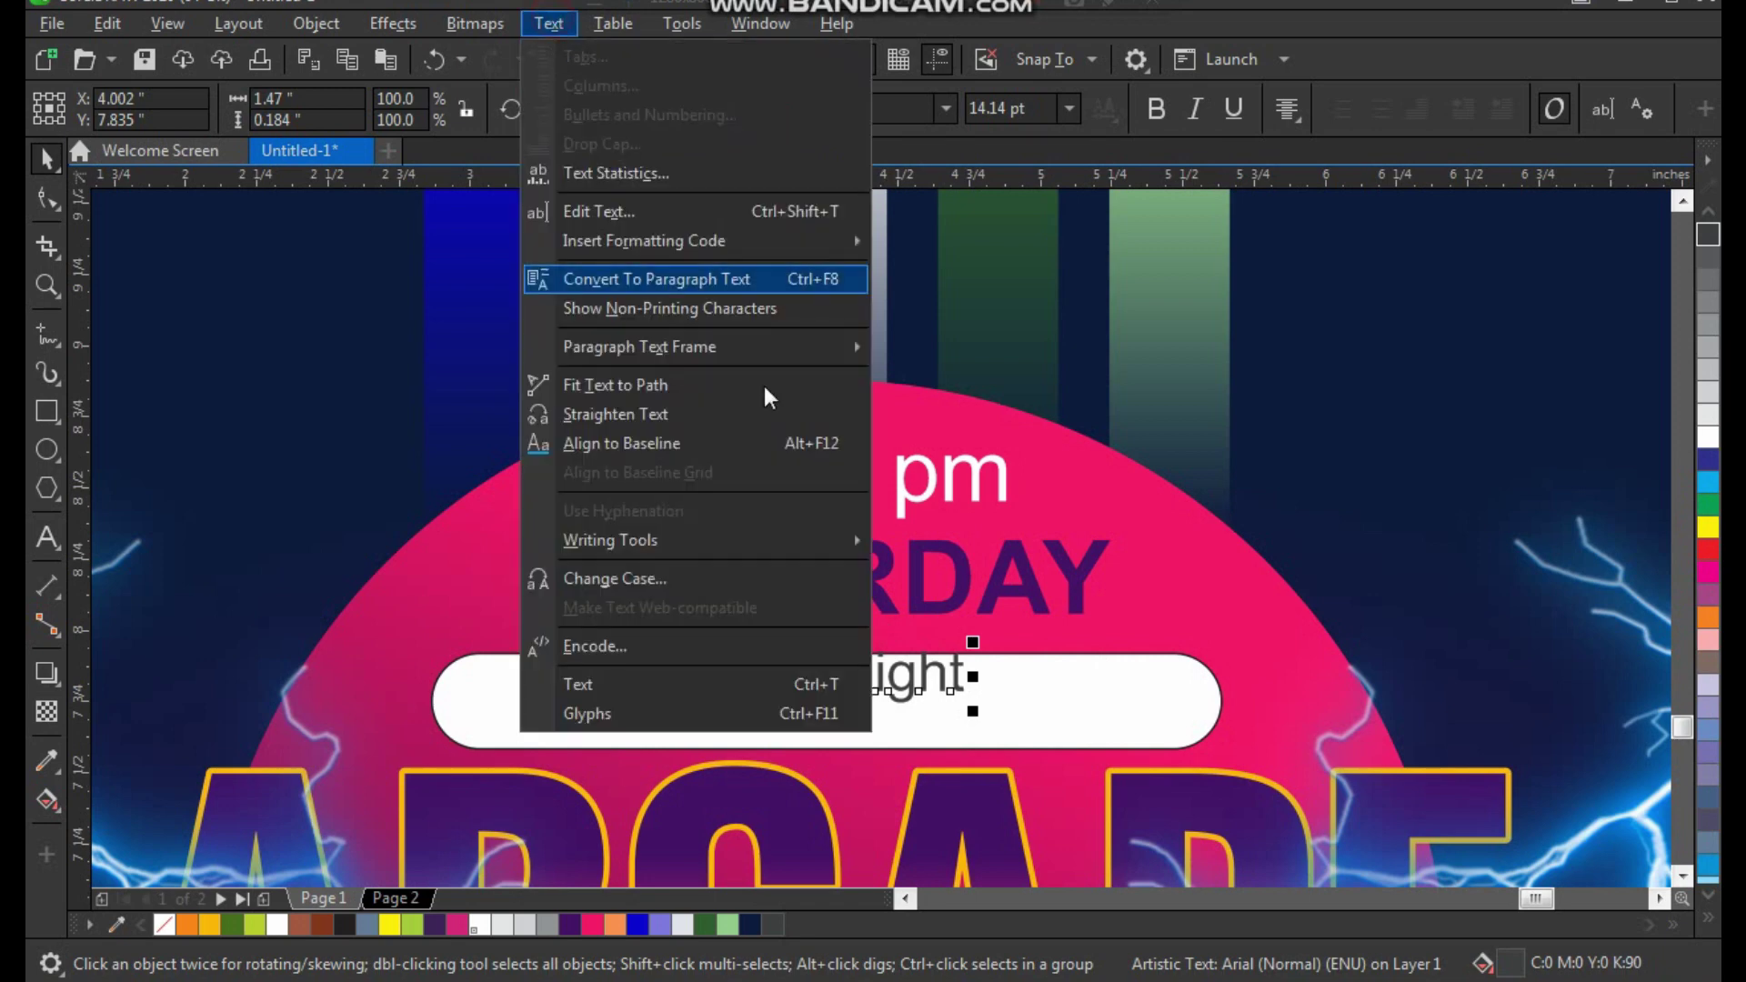
click(727, 581)
click(810, 472)
click(839, 575)
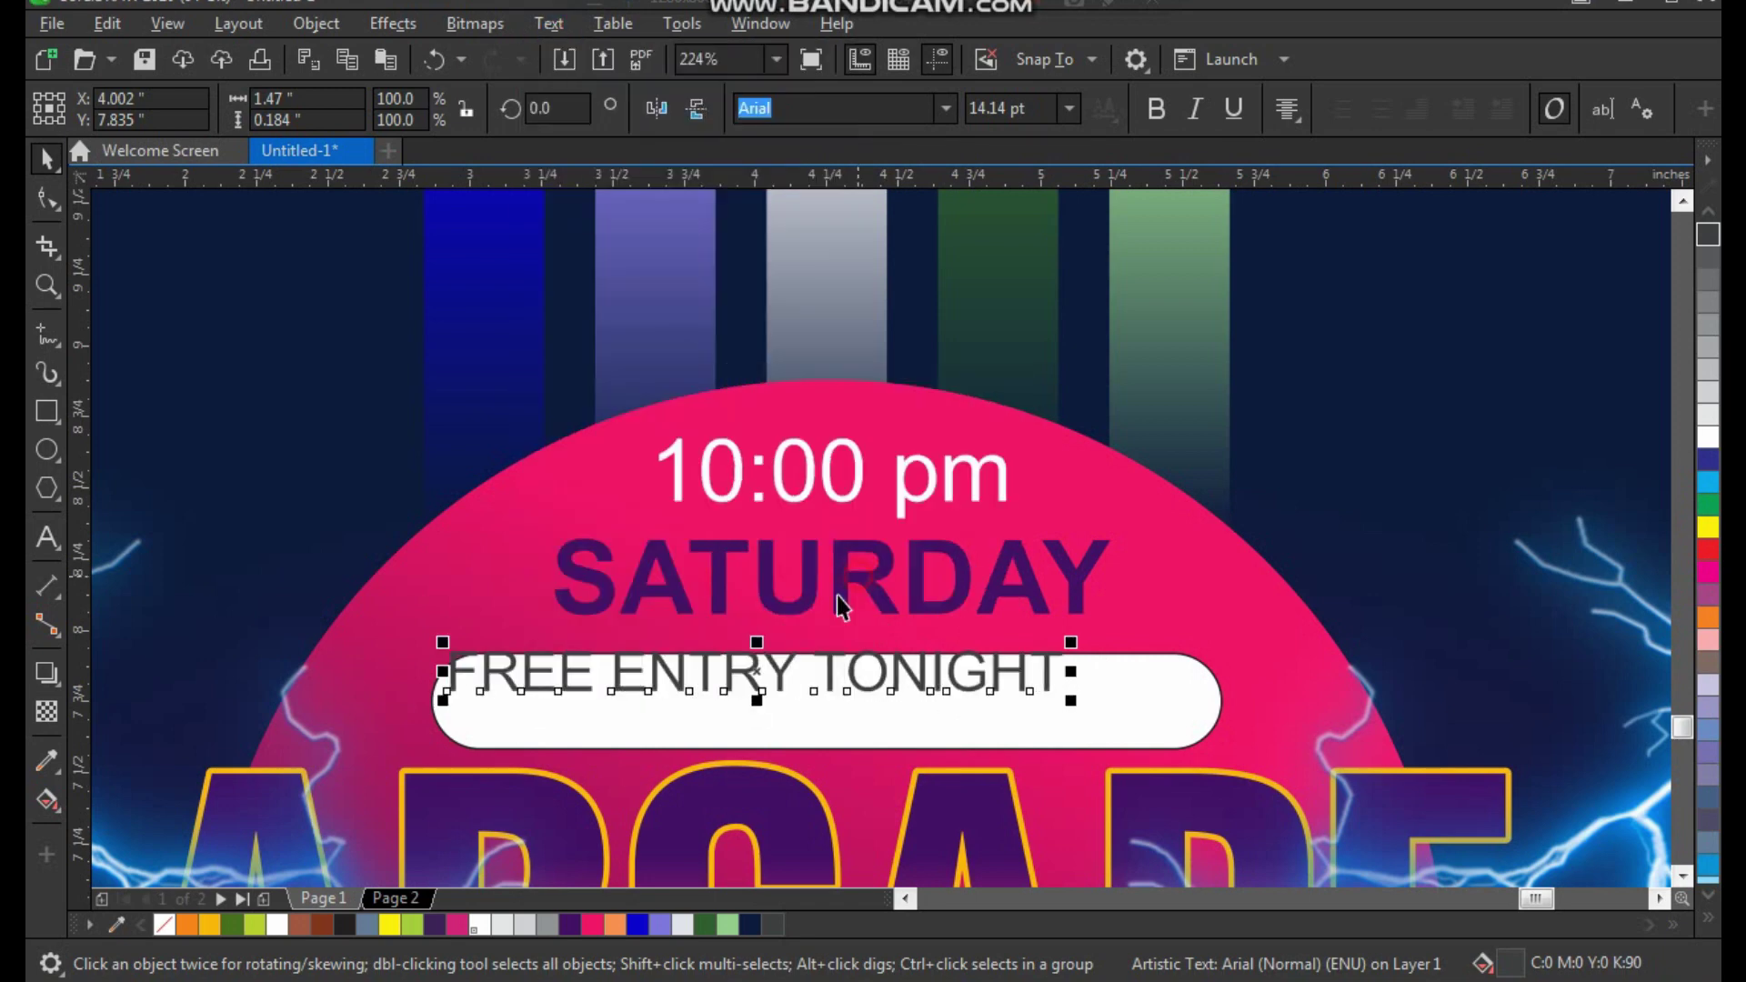
shift+click(992, 728)
key(c)
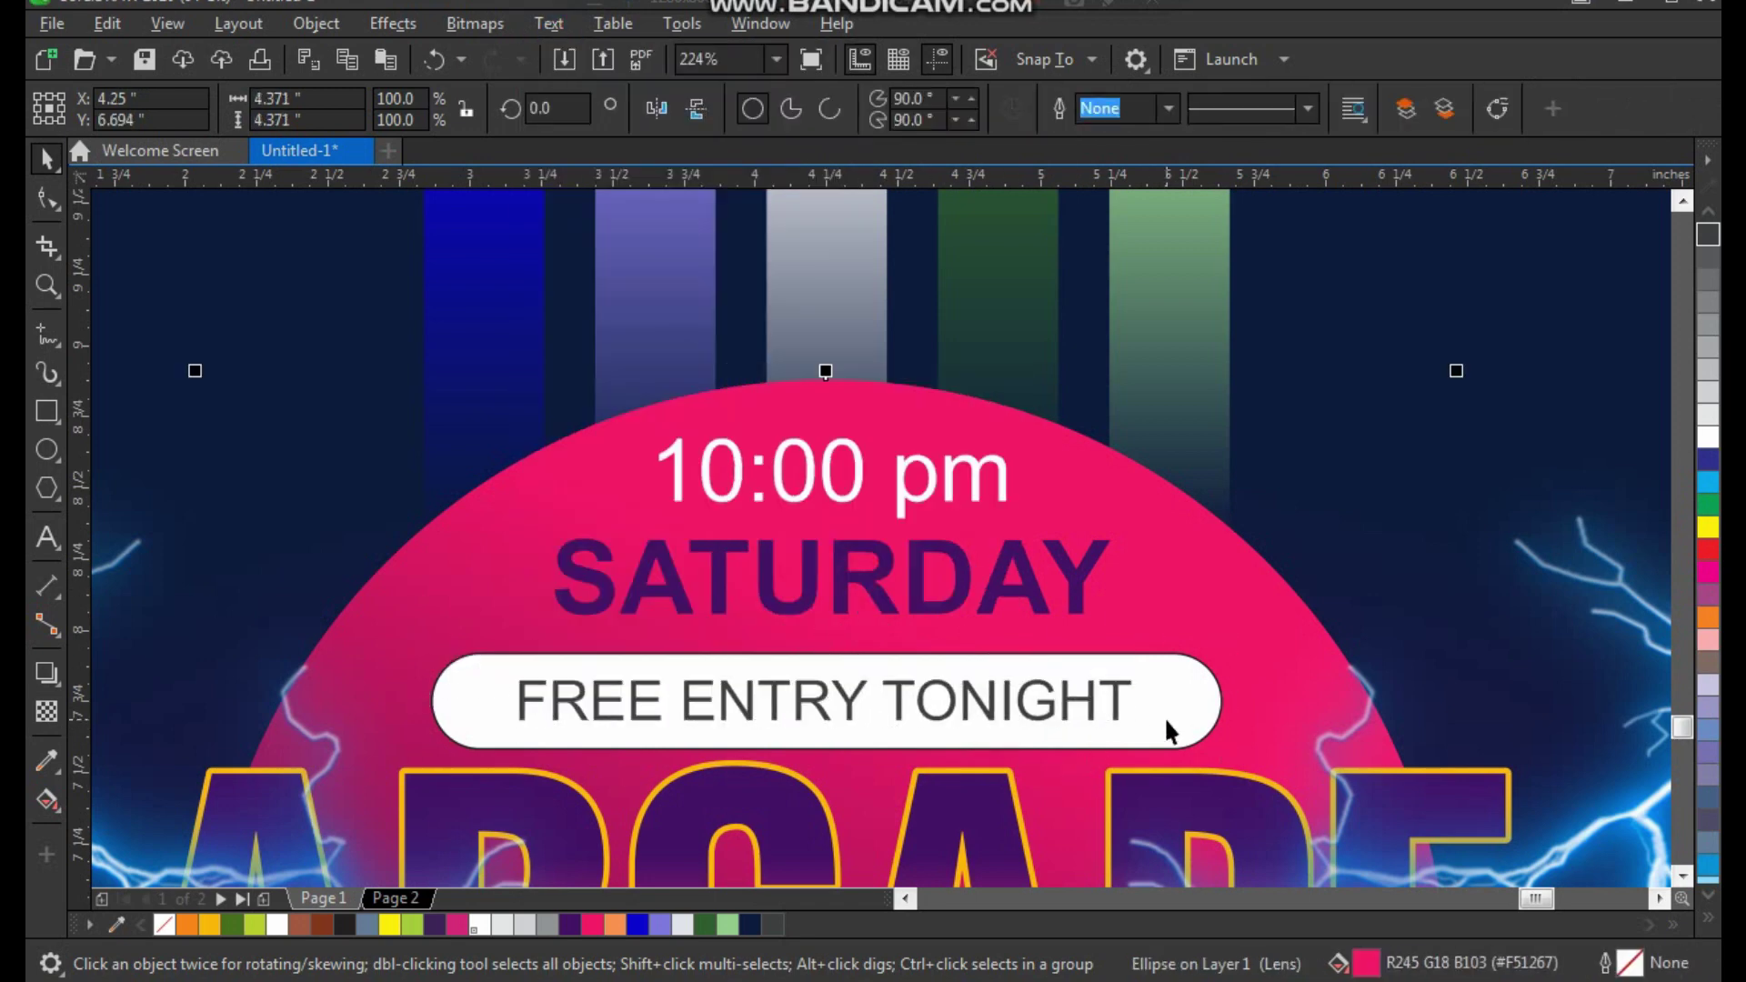
click(1166, 727)
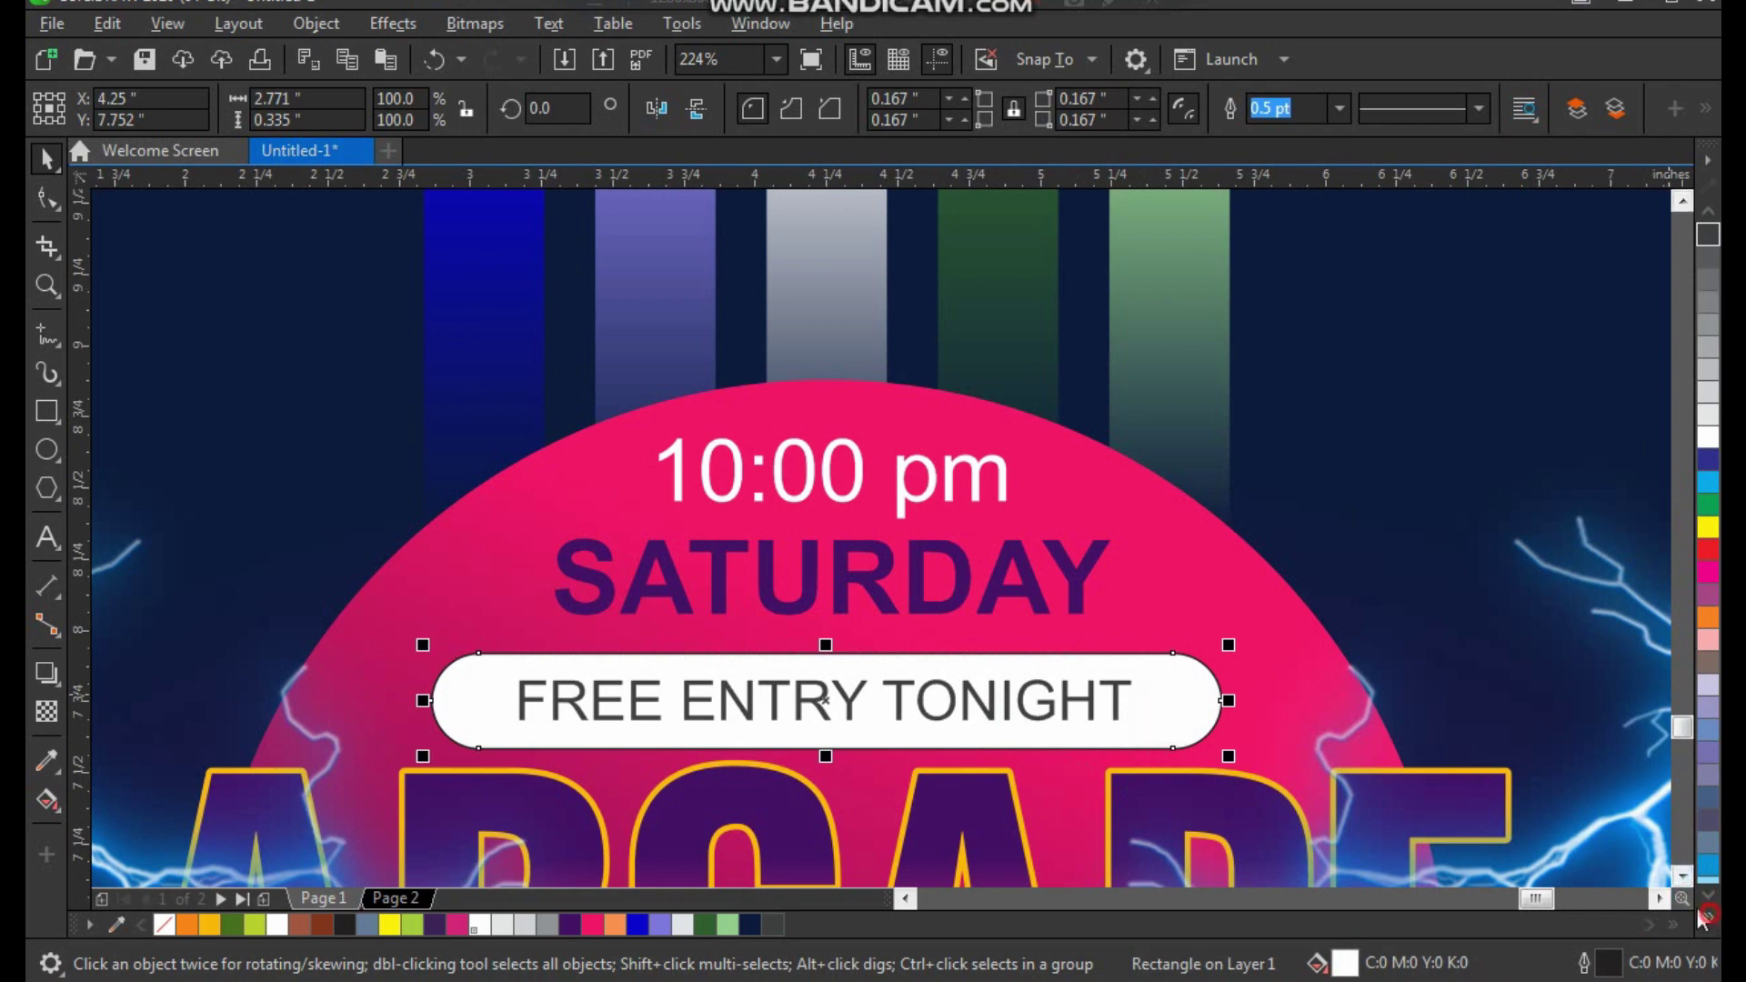
Try moving the computer image onto the poster, then undo the move.
scroll(819, 452, down, 5)
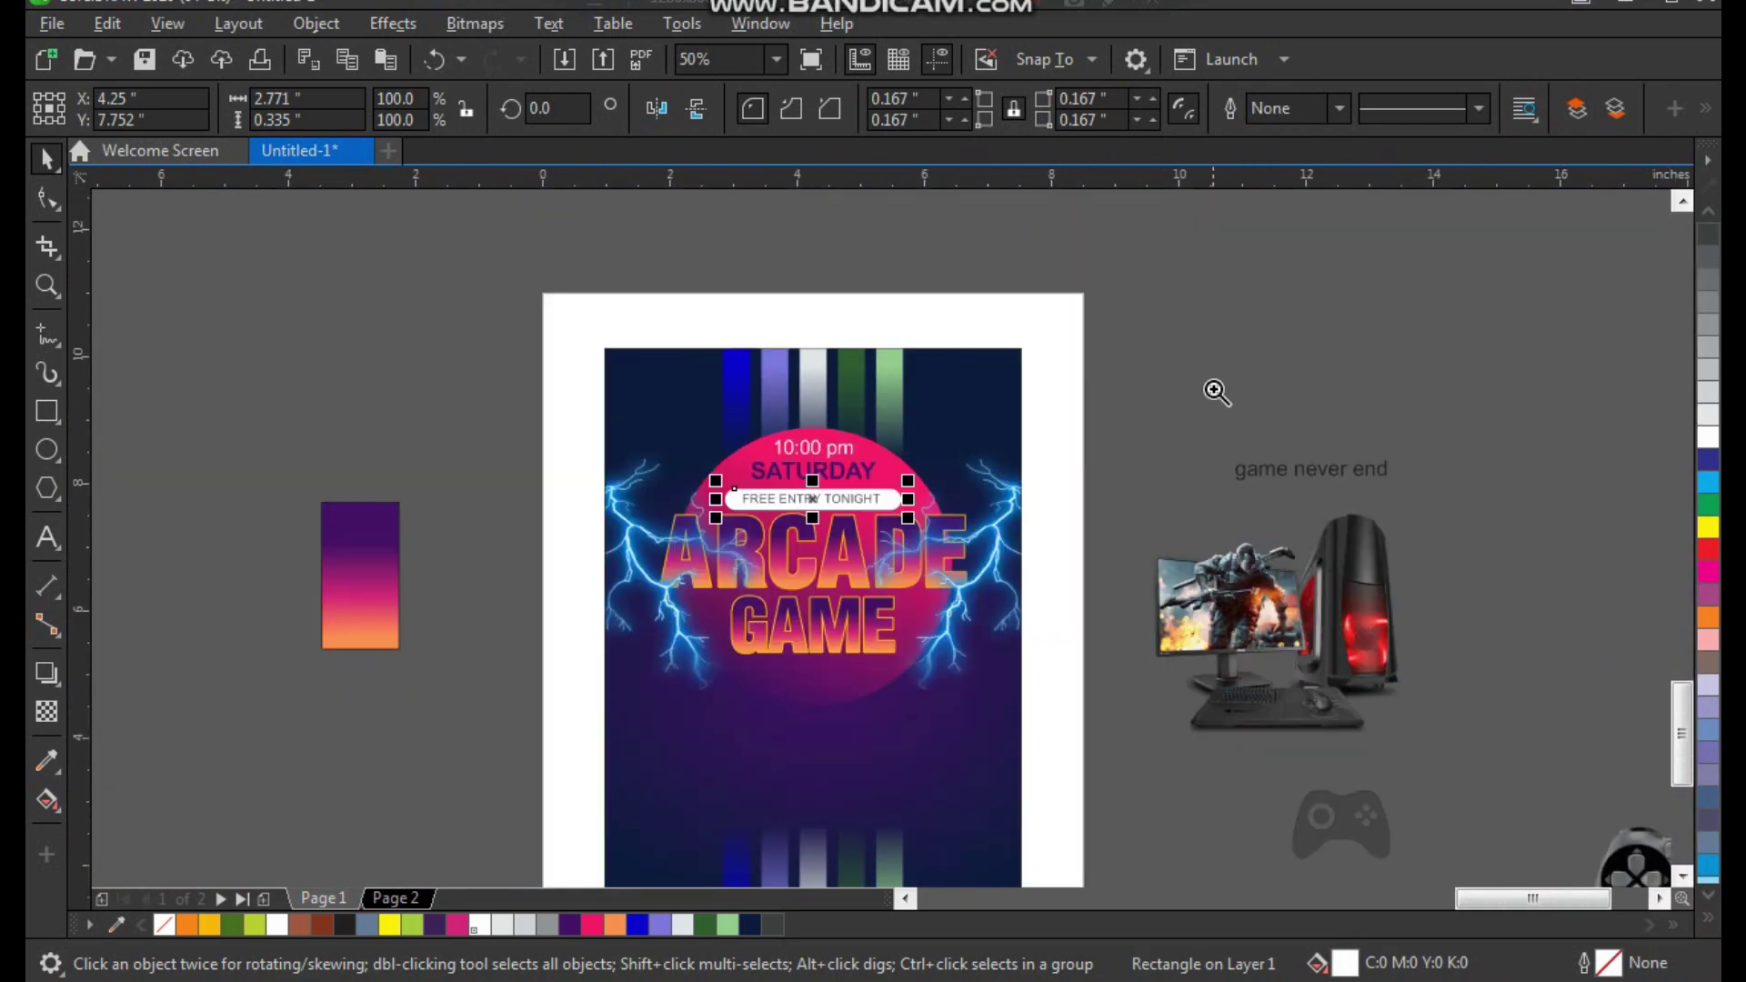
click(1191, 647)
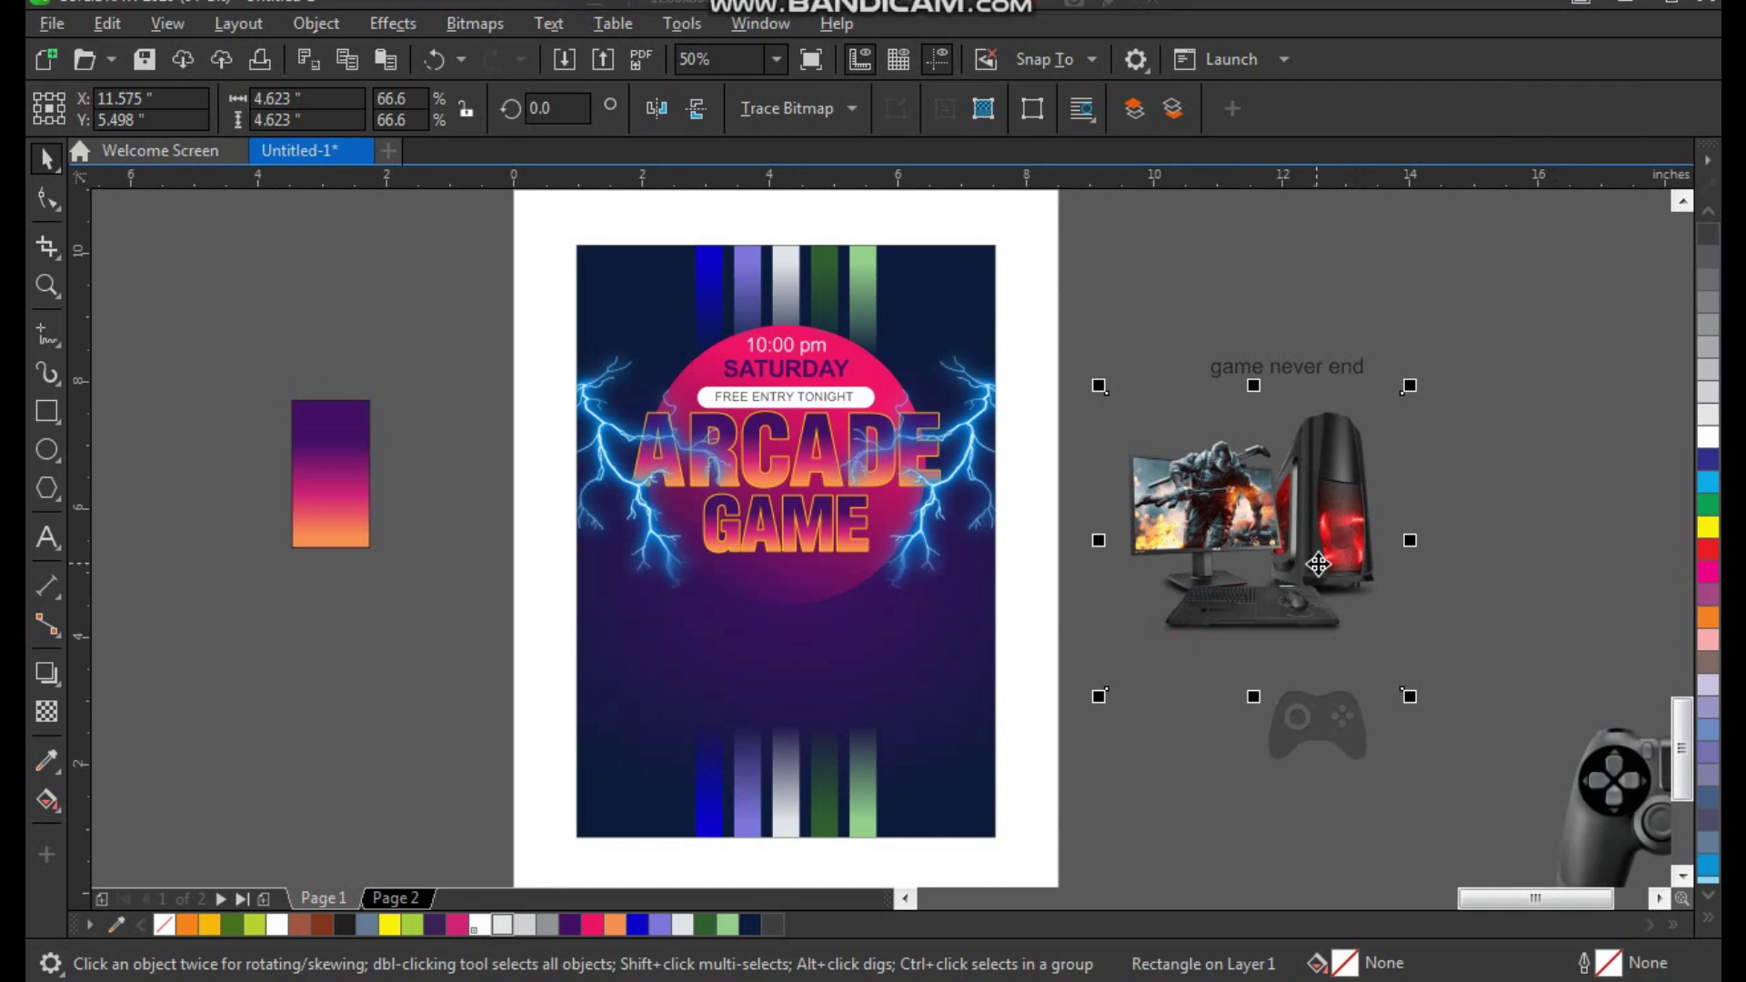
drag(1316, 572, 1120, 705)
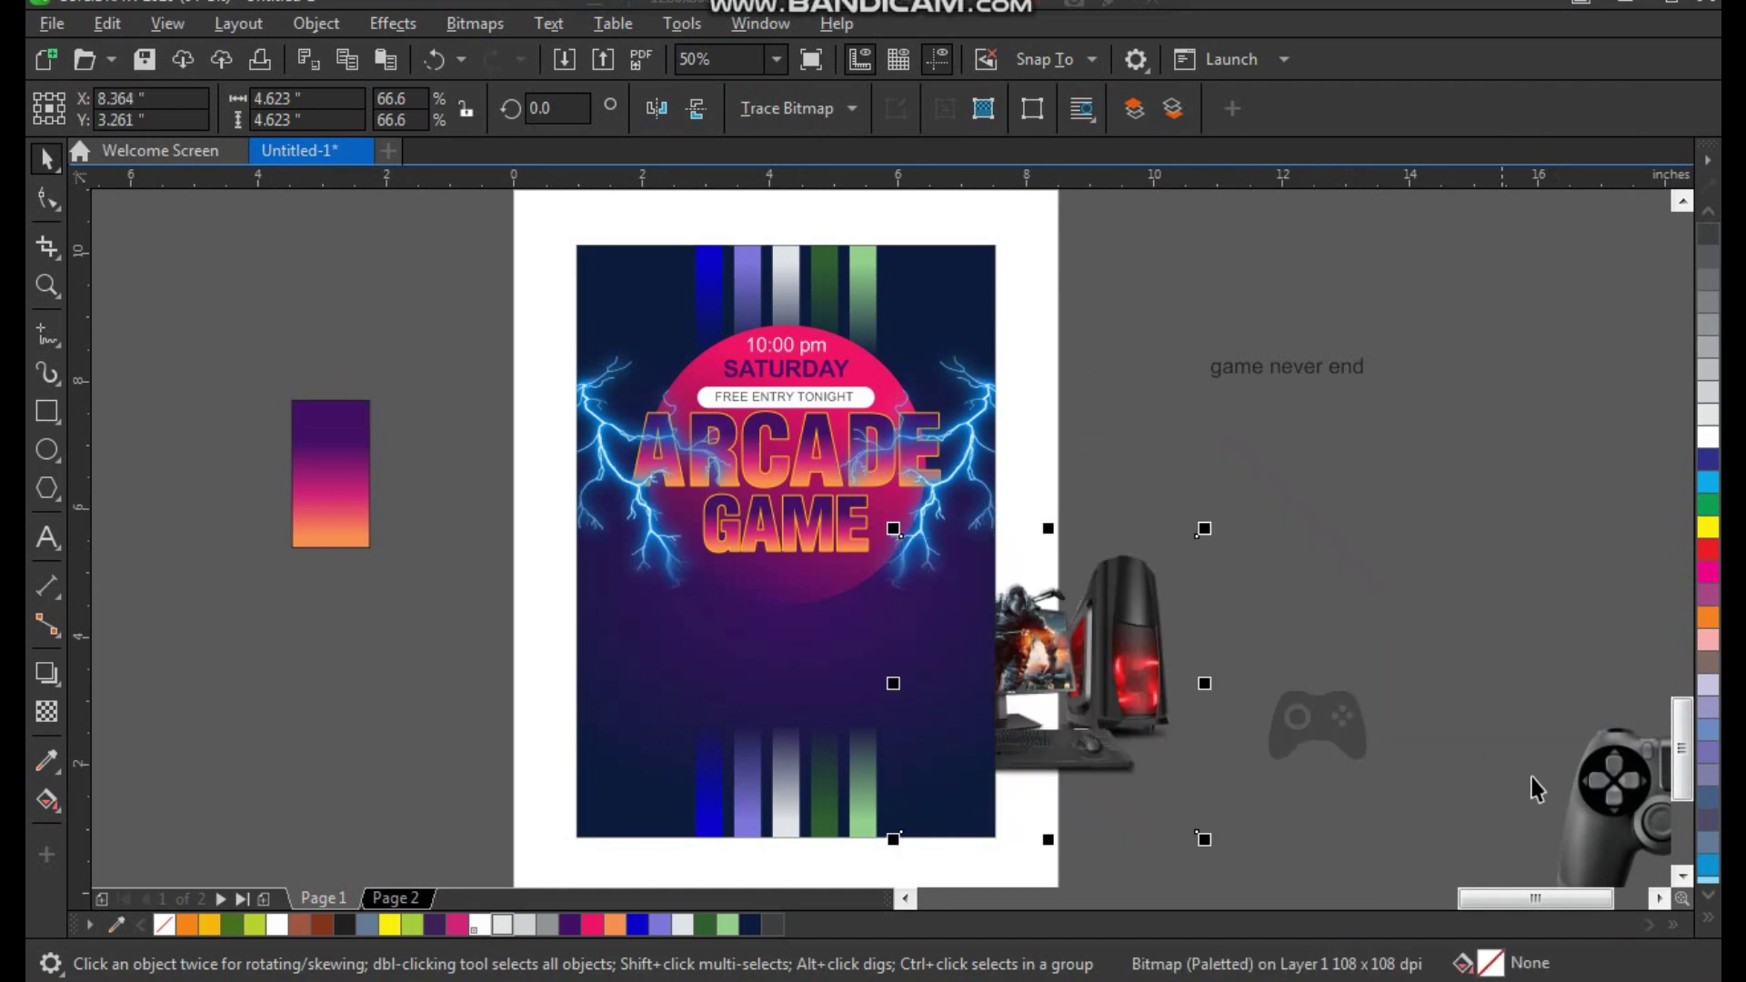
key(ctrl+z)
Shrink the controller image, nudge it up-left, and tilt it about 22 degrees.
click(830, 728)
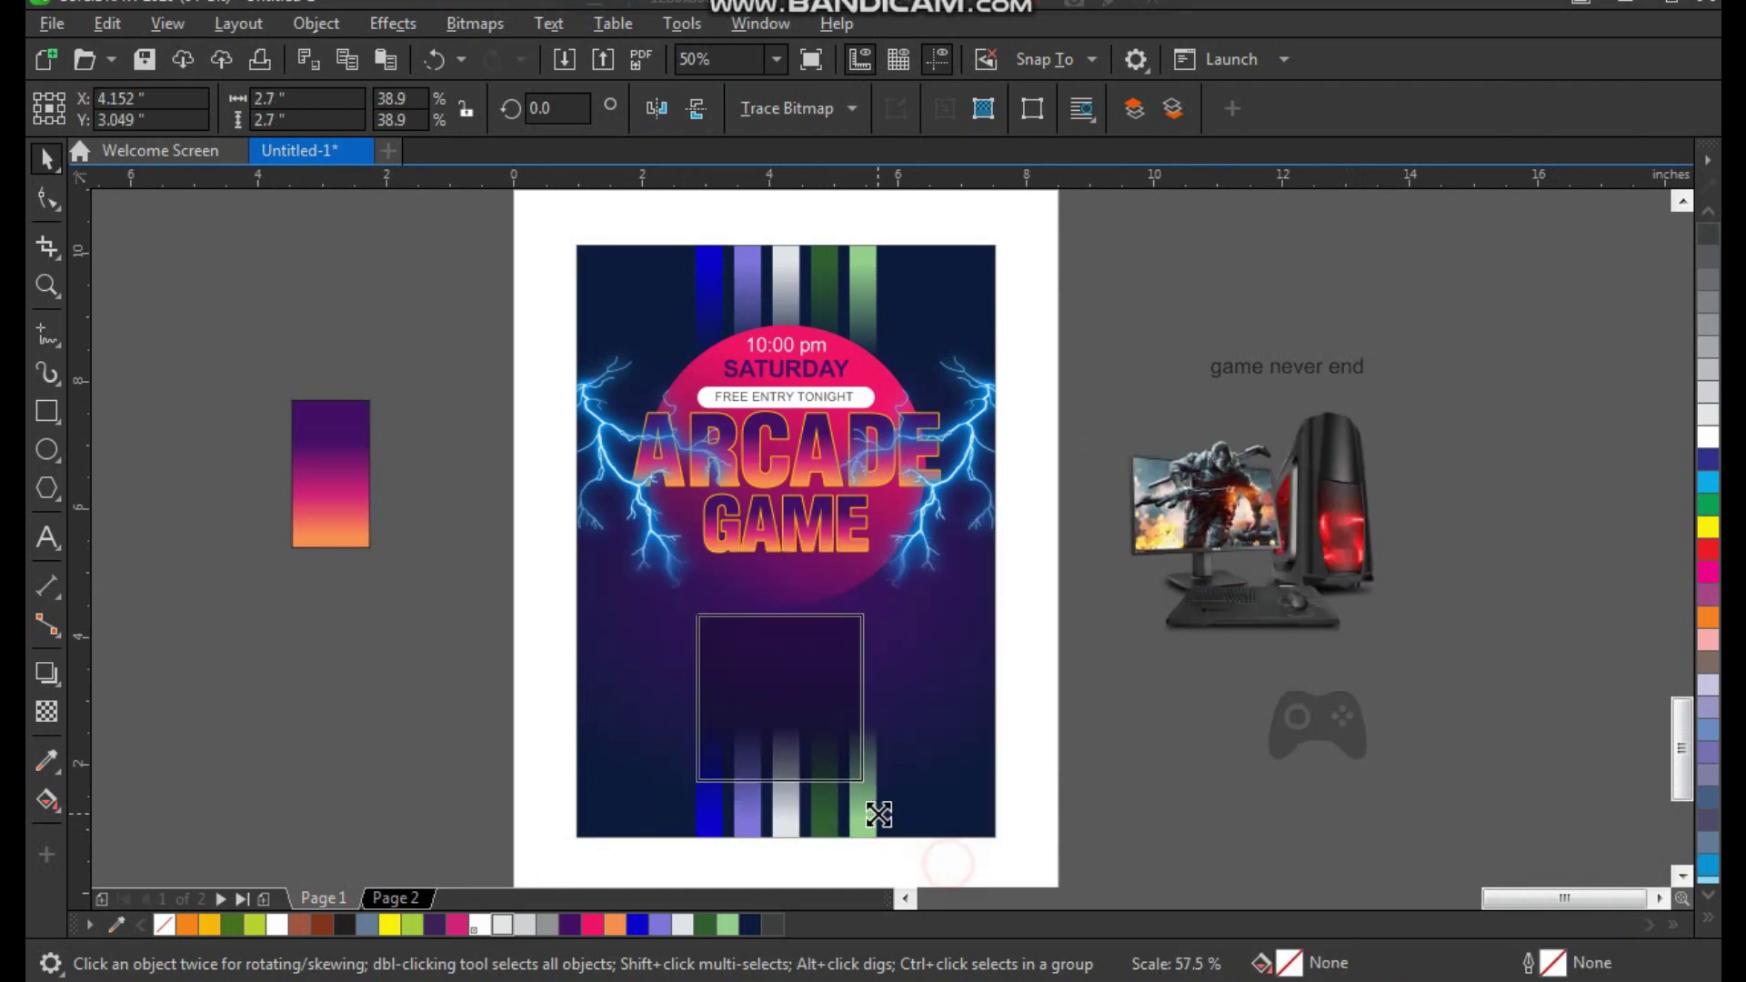
drag(946, 861, 860, 777)
drag(805, 668, 759, 616)
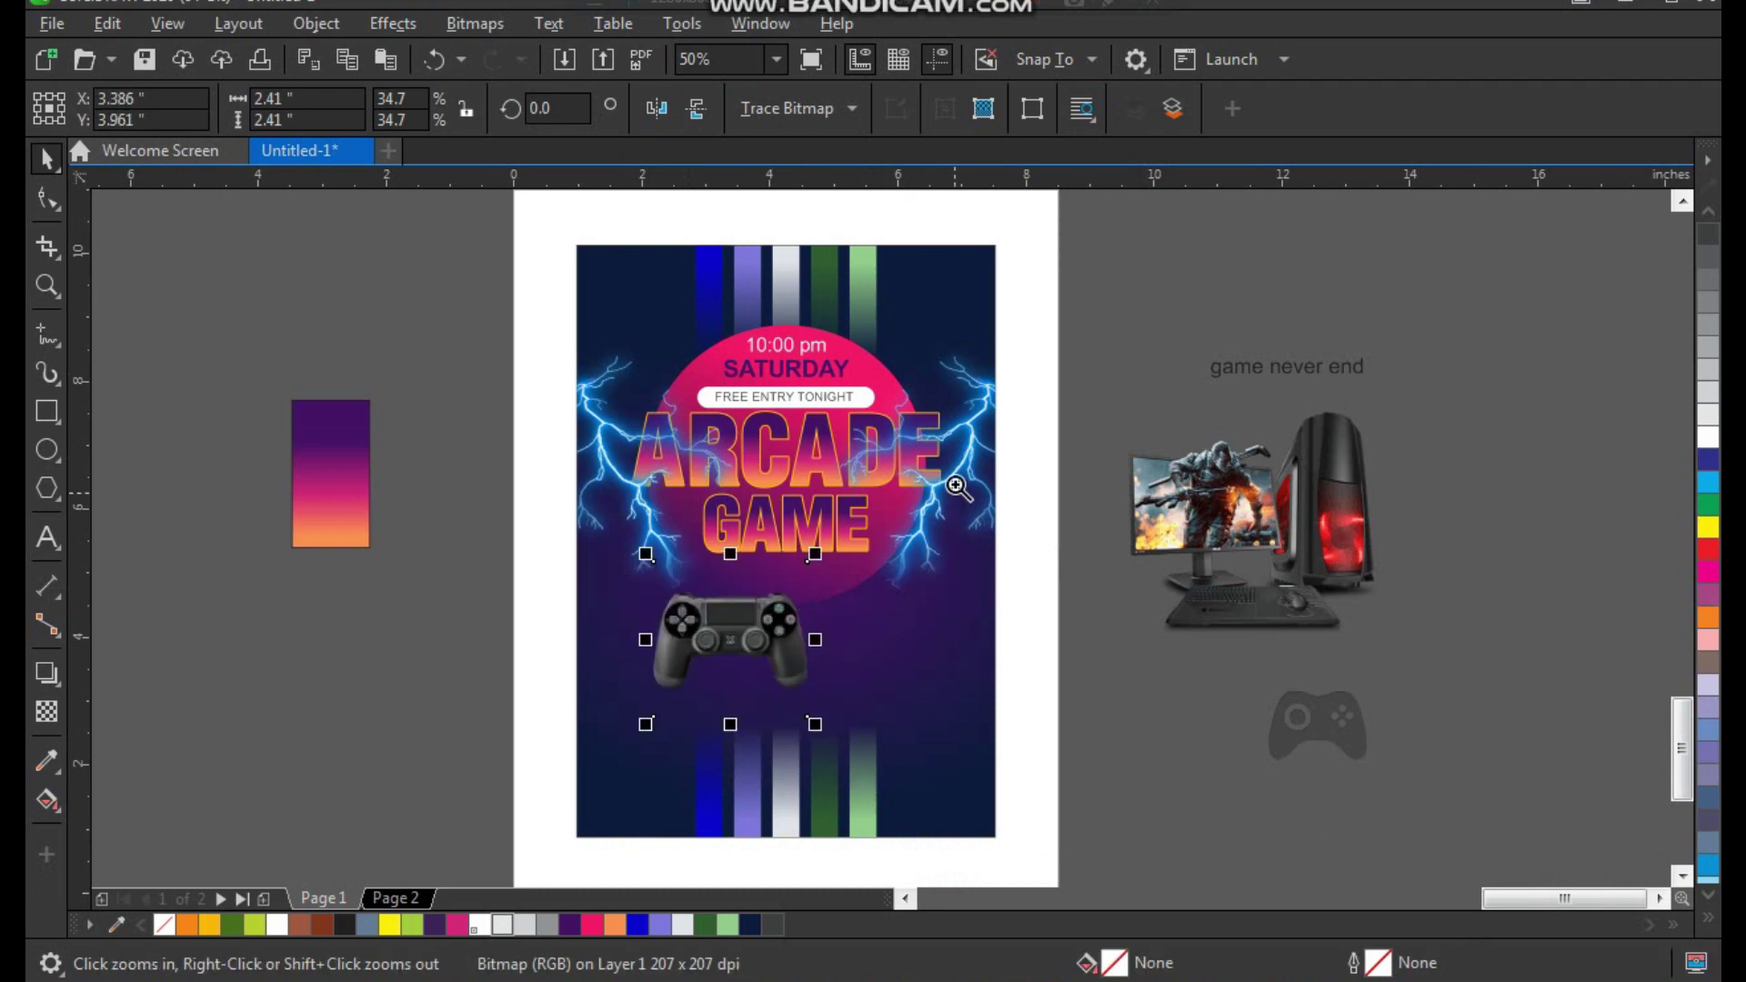
scroll(727, 627, up, 3)
drag(1021, 866, 1005, 694)
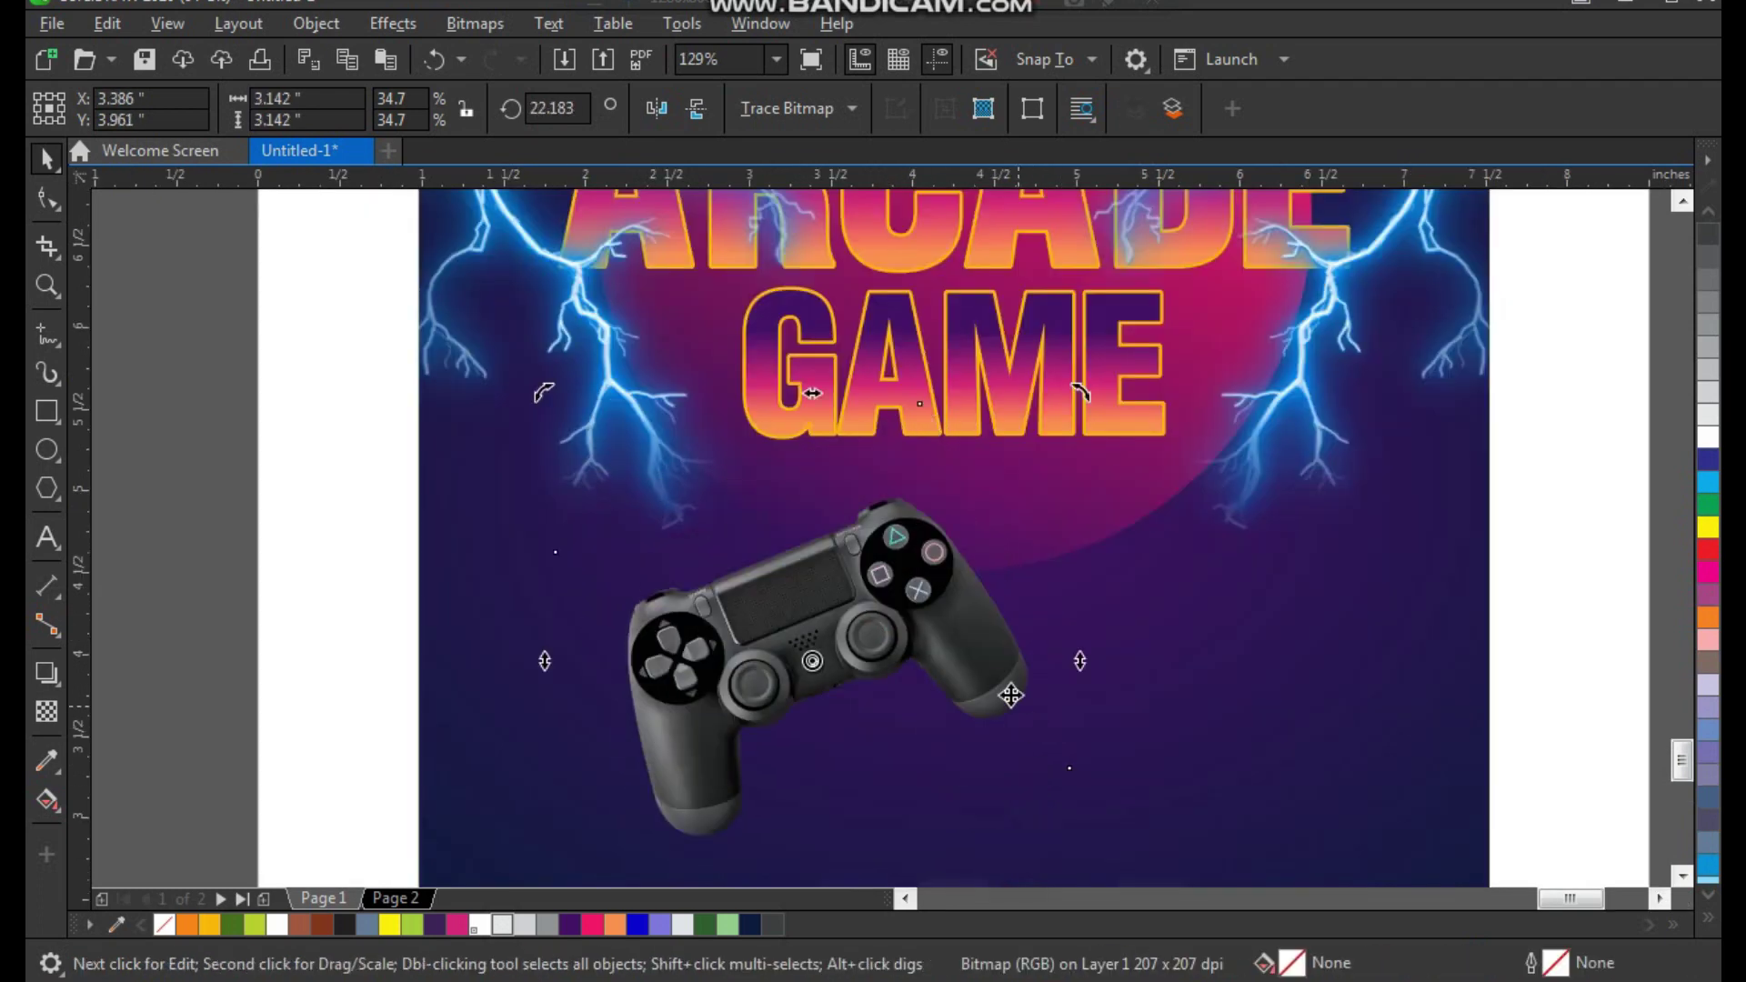
scroll(912, 625, down, 3)
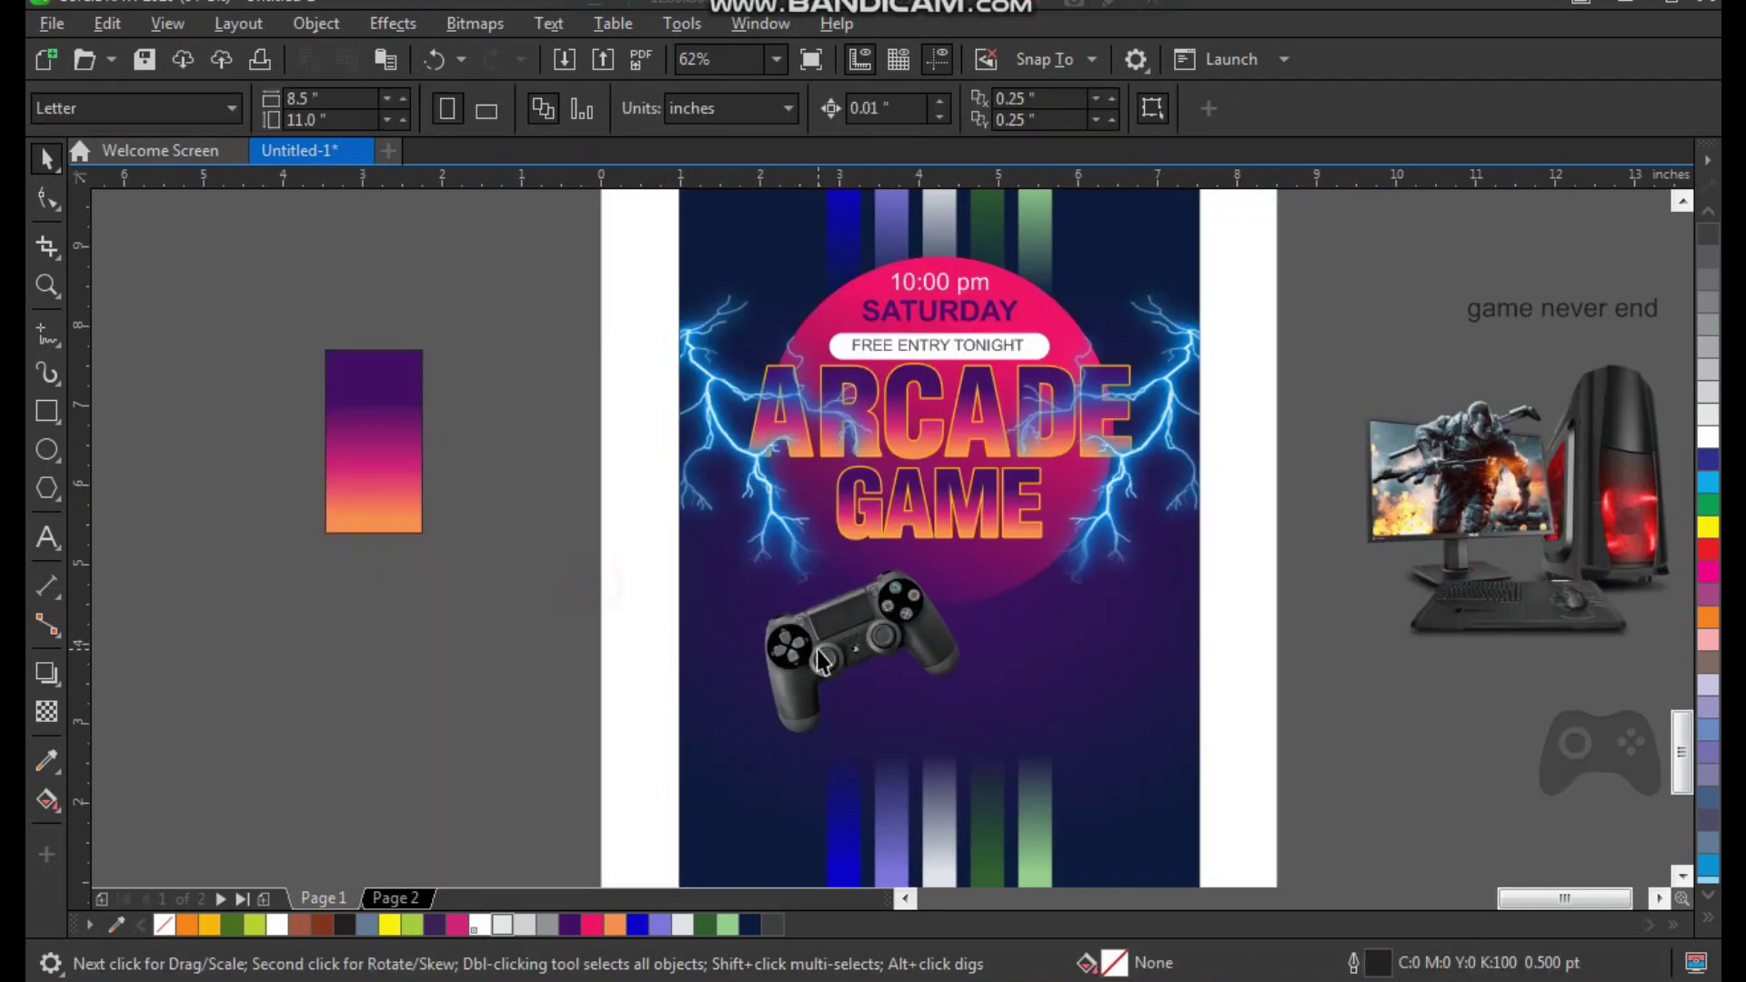
Mirror-copy the controller to the right and group the two gamepads.
drag(725, 649, 1052, 668)
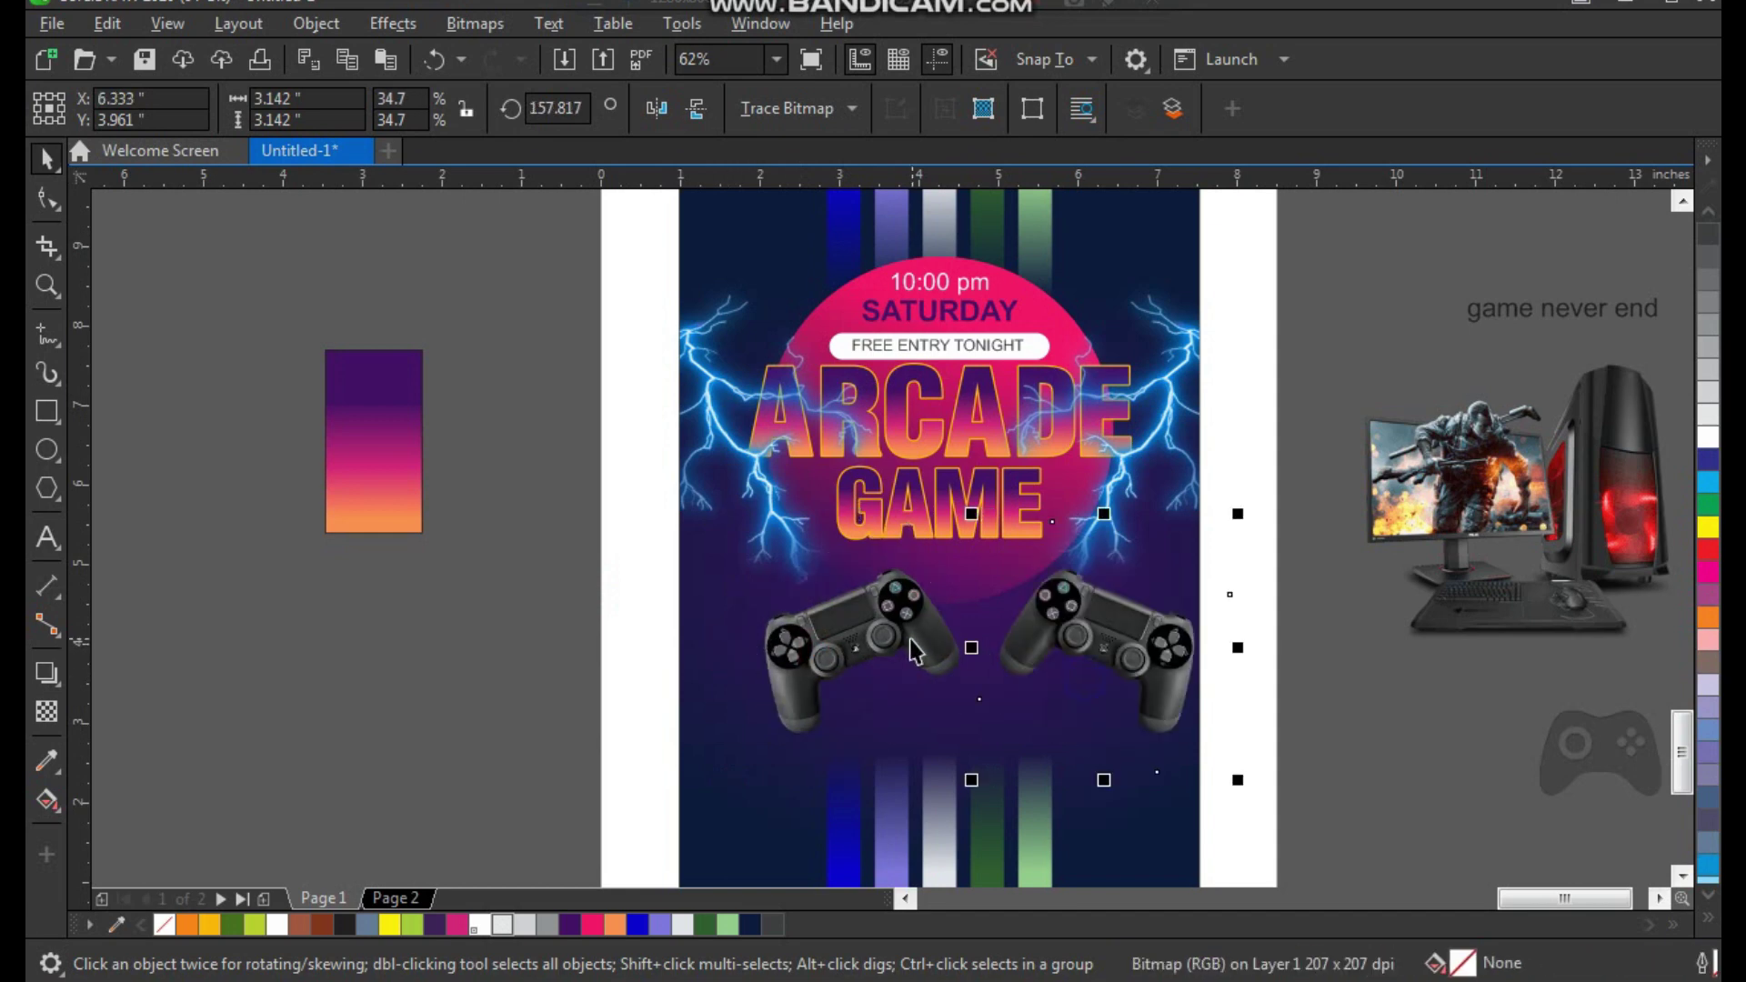
key(ctrl+g)
click(1373, 509)
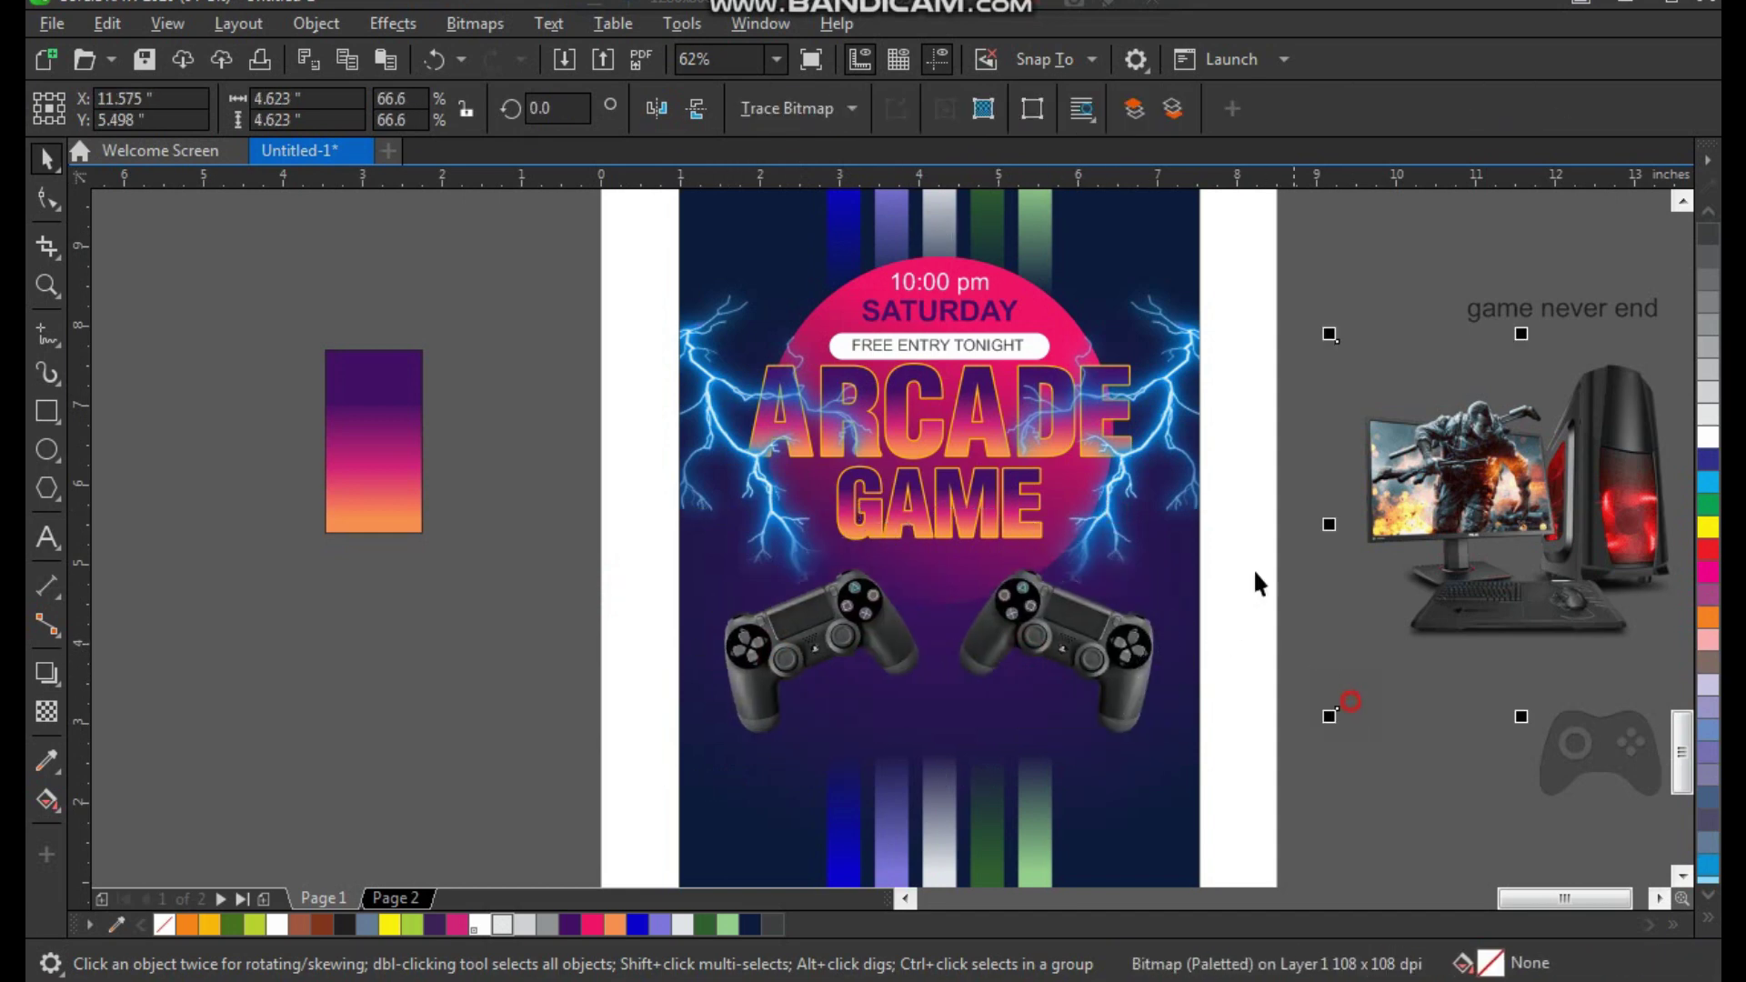
Move the gamepad pair up under GAME and enlarge it slightly.
scroll(1069, 718, up, 3)
drag(1106, 566, 1117, 502)
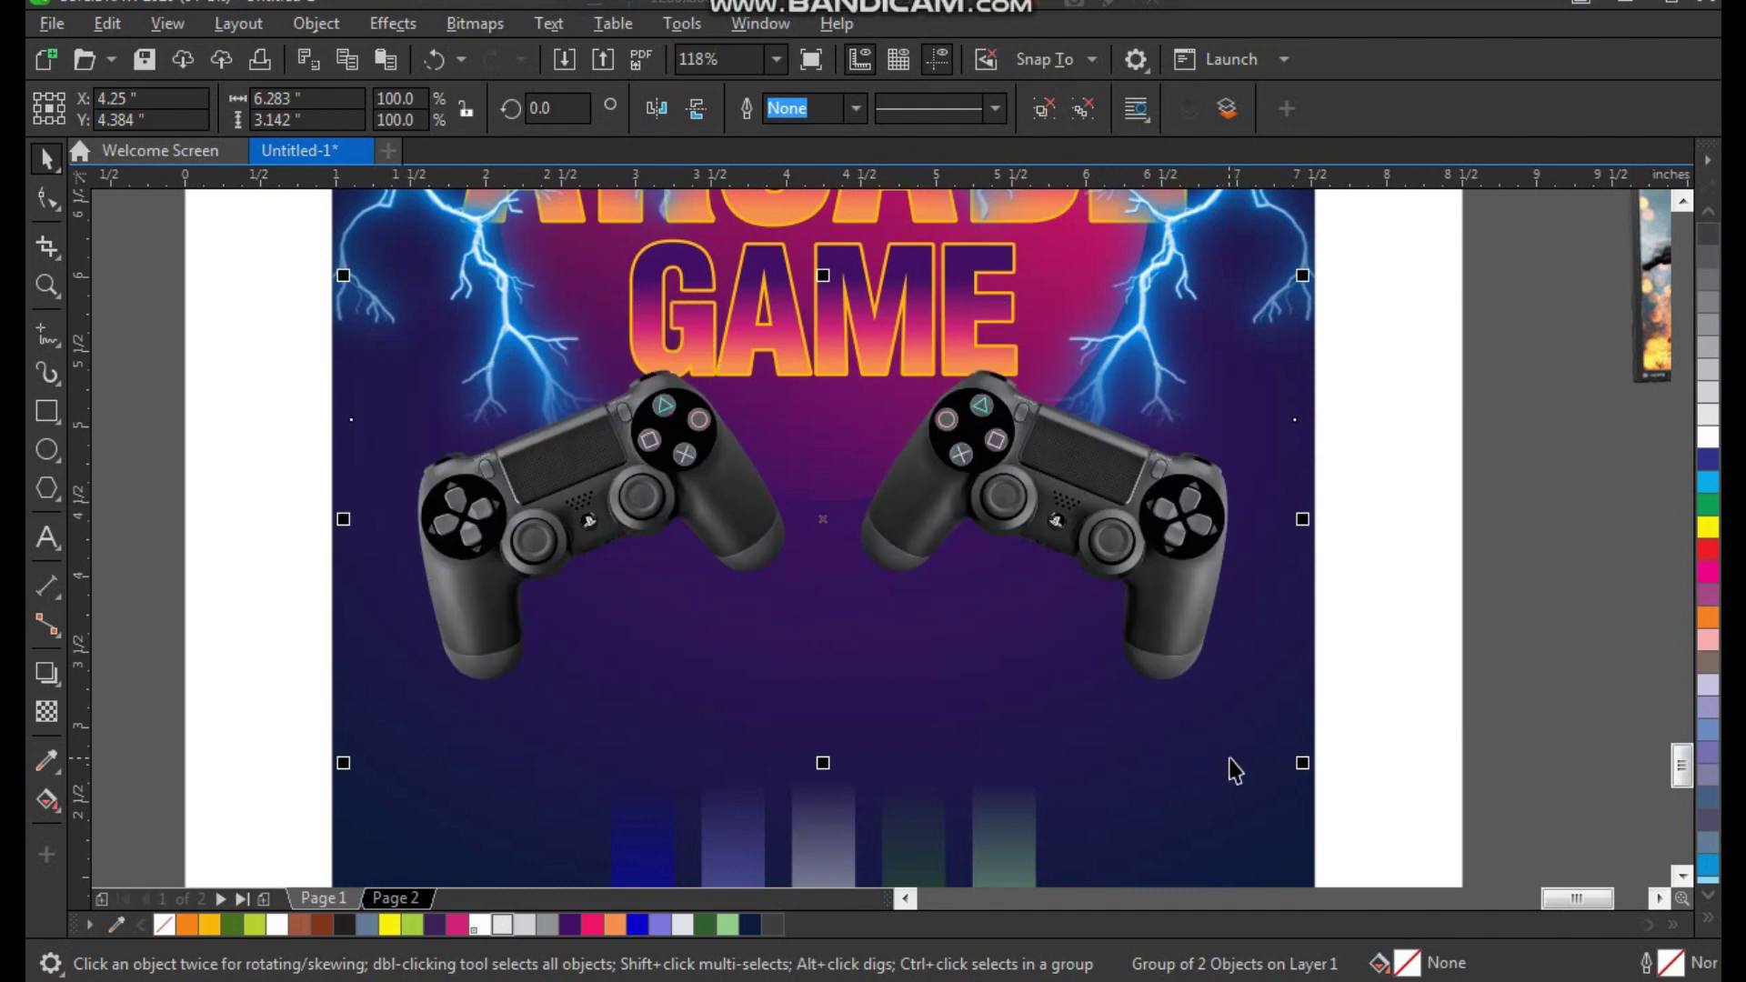
drag(1301, 765, 1330, 761)
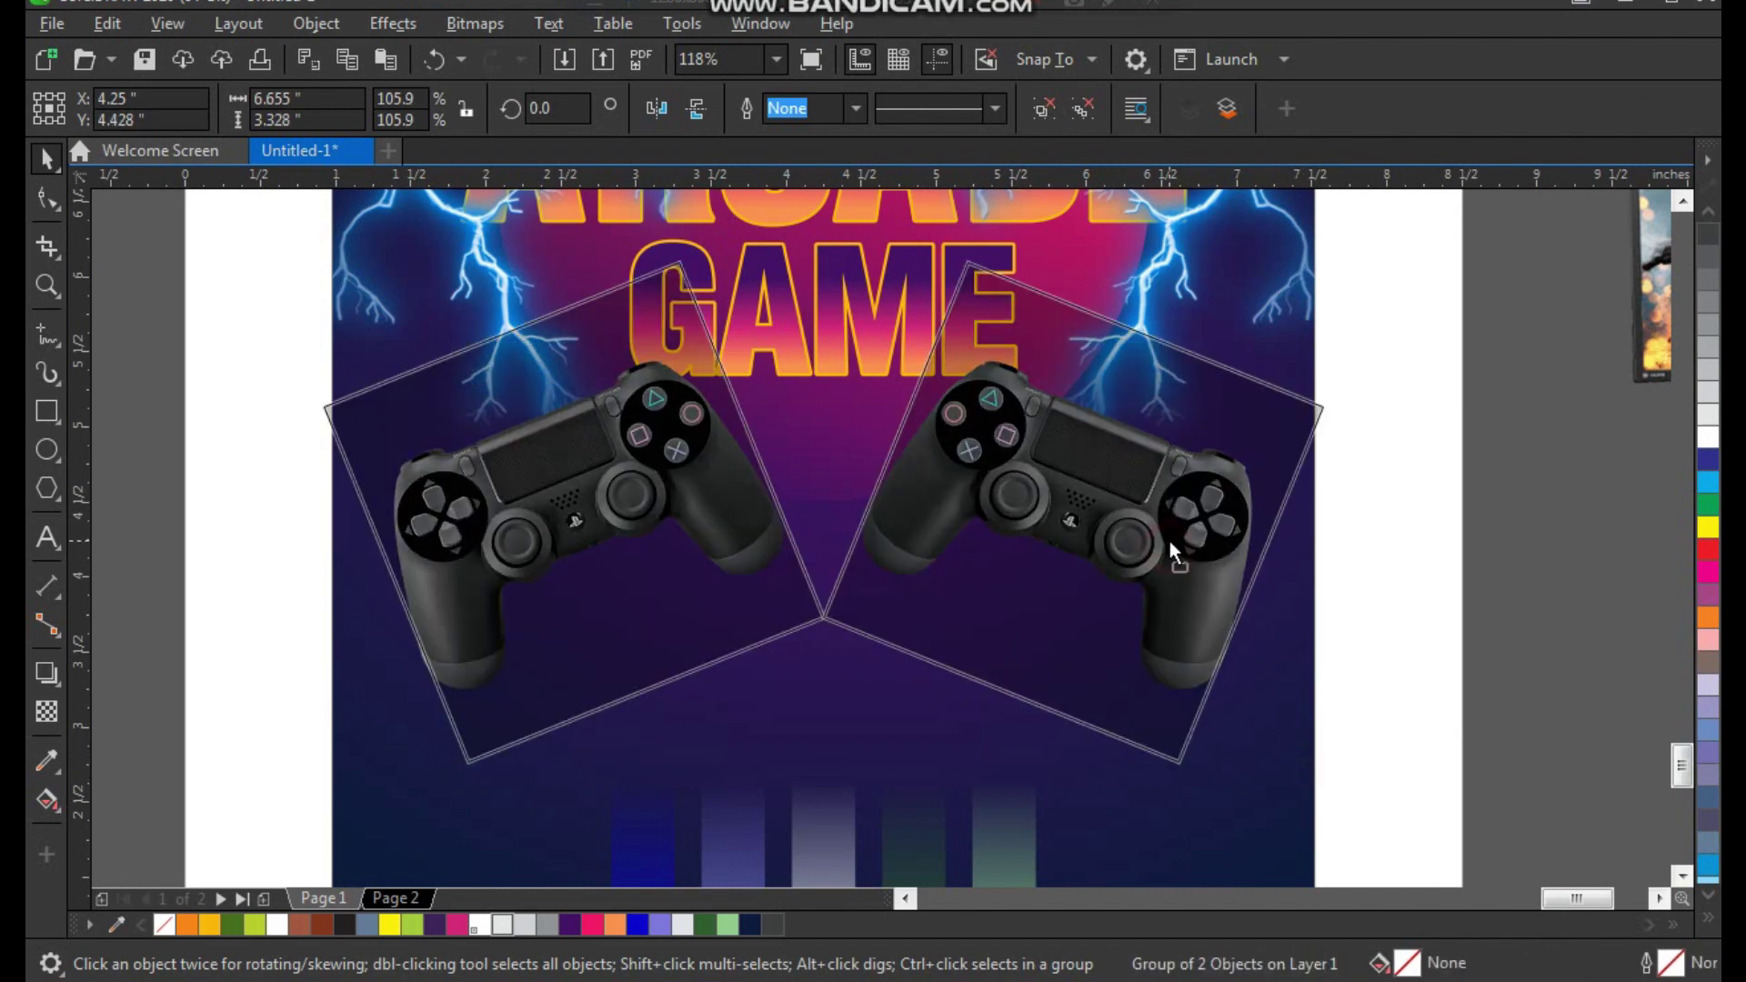
scroll(1035, 593, down, 2)
Select the computer image beside the page and zoom in on it.
click(1272, 601)
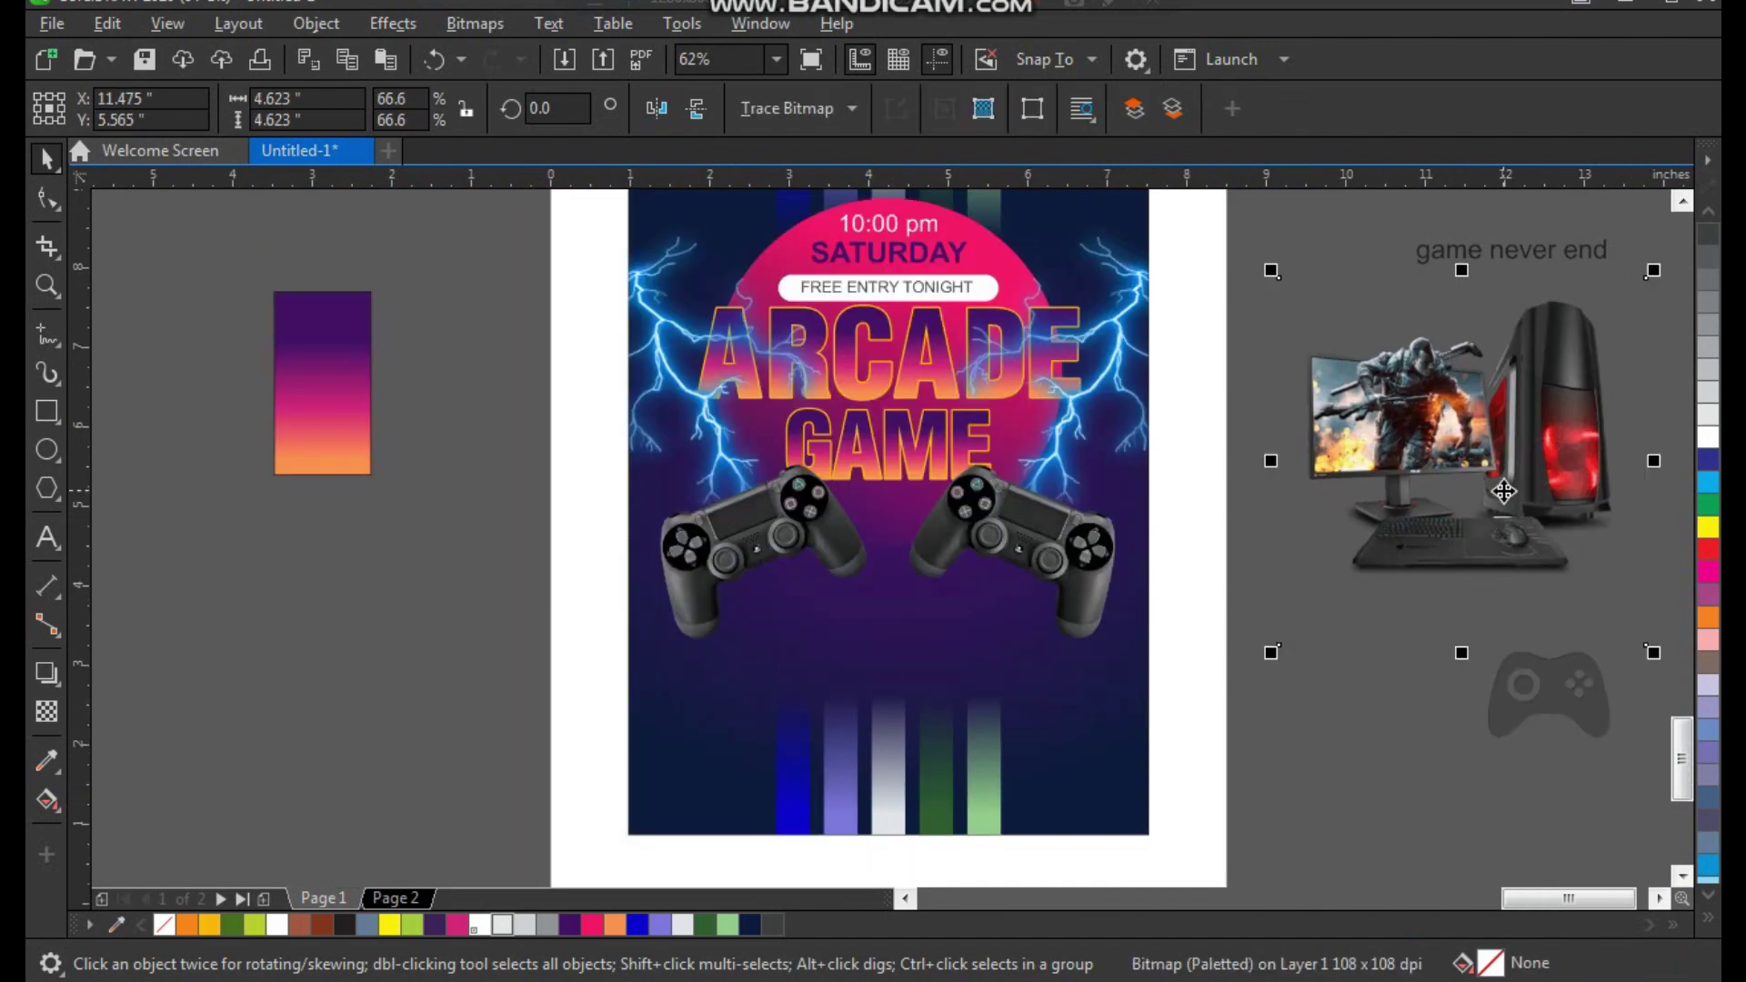
scroll(1058, 556, down, 2)
click(1130, 553)
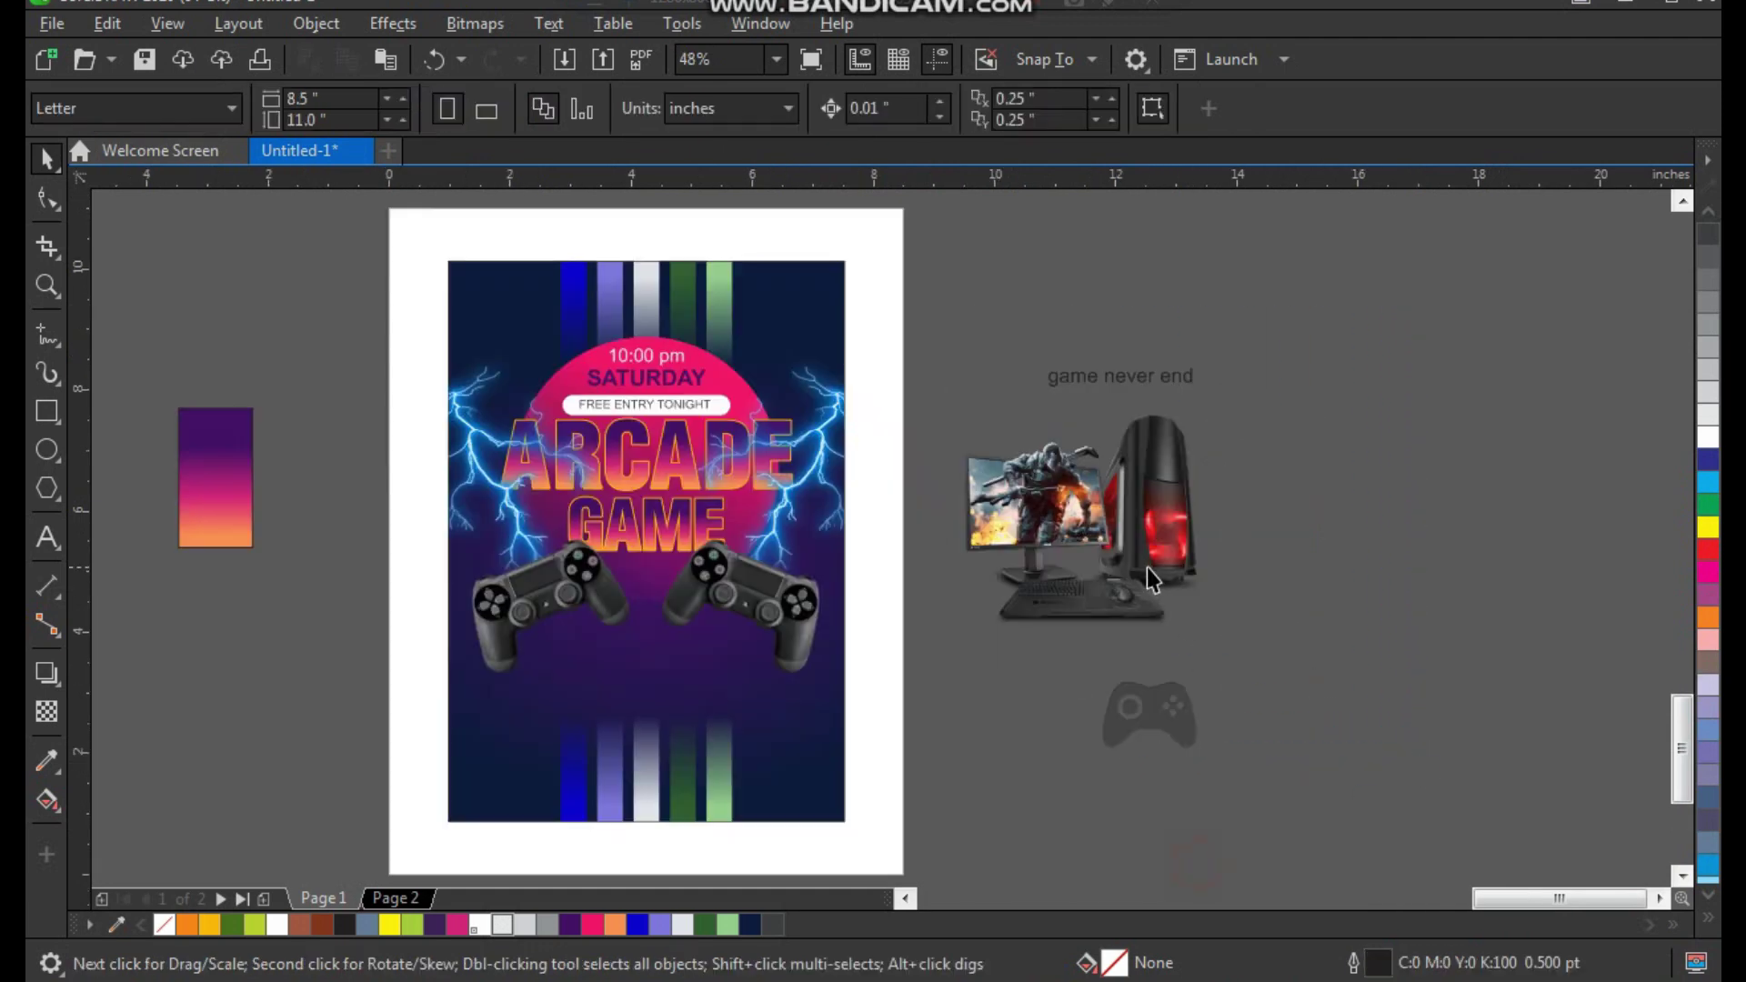
Shrink the computer image to about 43% and place it over the poster's bottom stripes.
drag(1232, 389, 1179, 442)
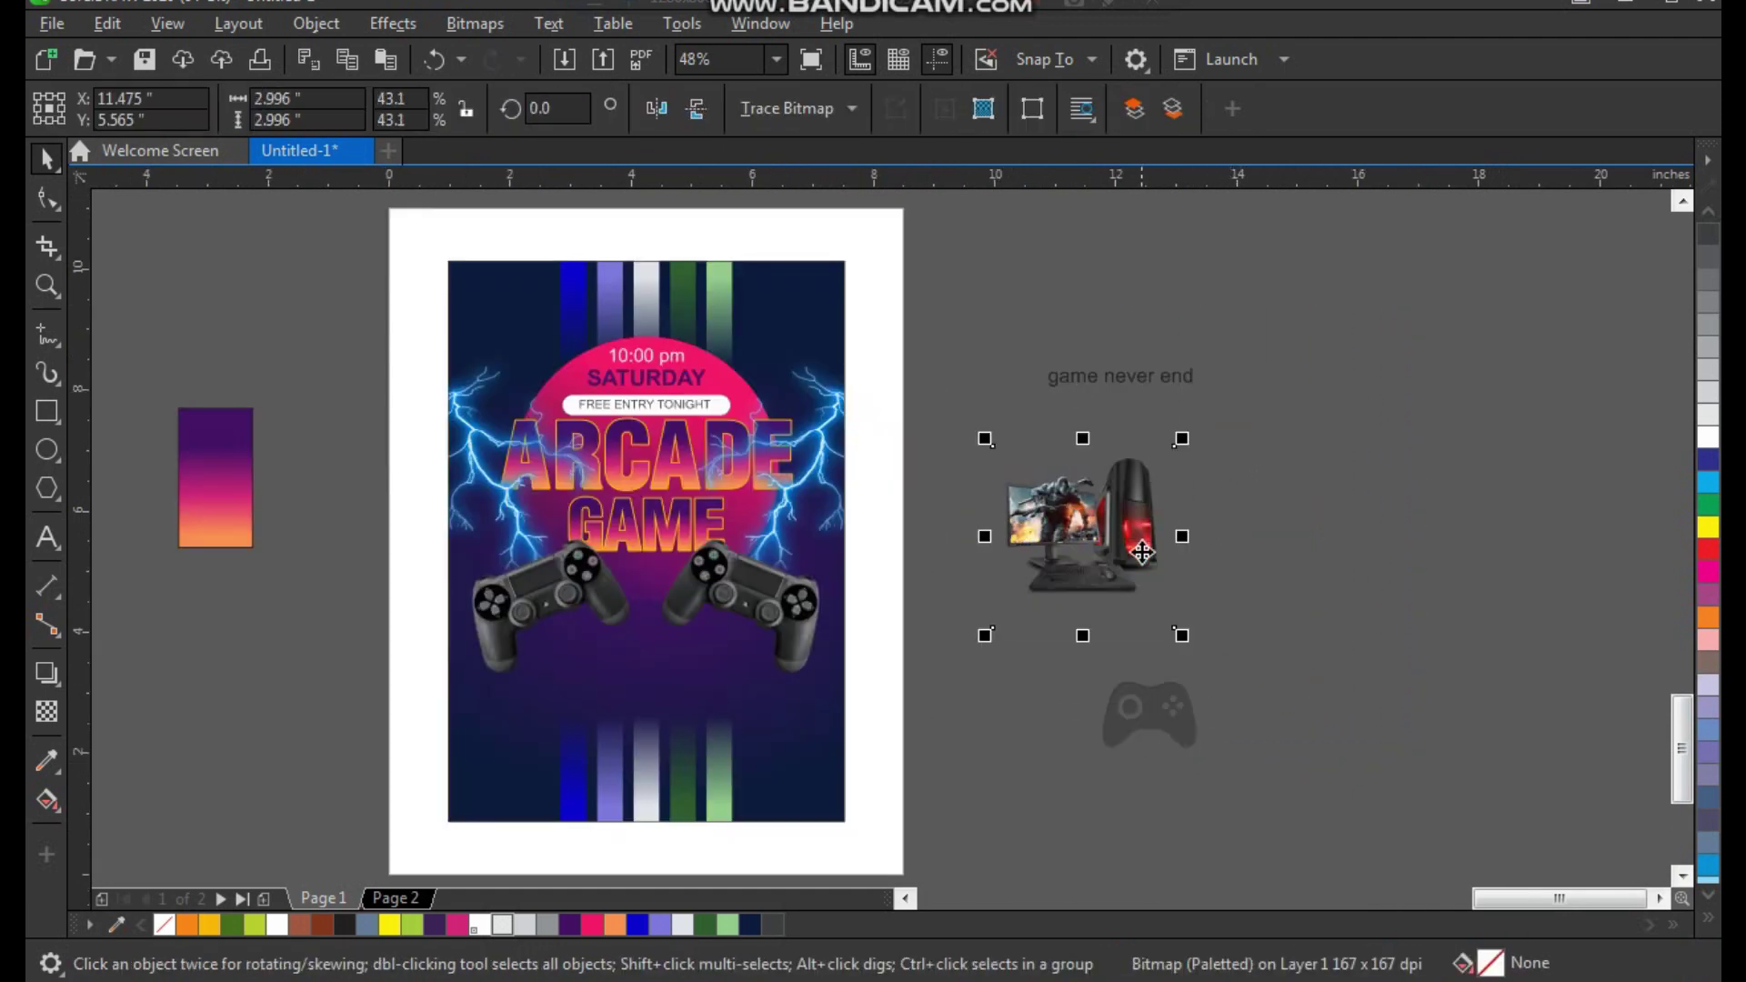
drag(1082, 526, 678, 698)
scroll(783, 818, up, 2)
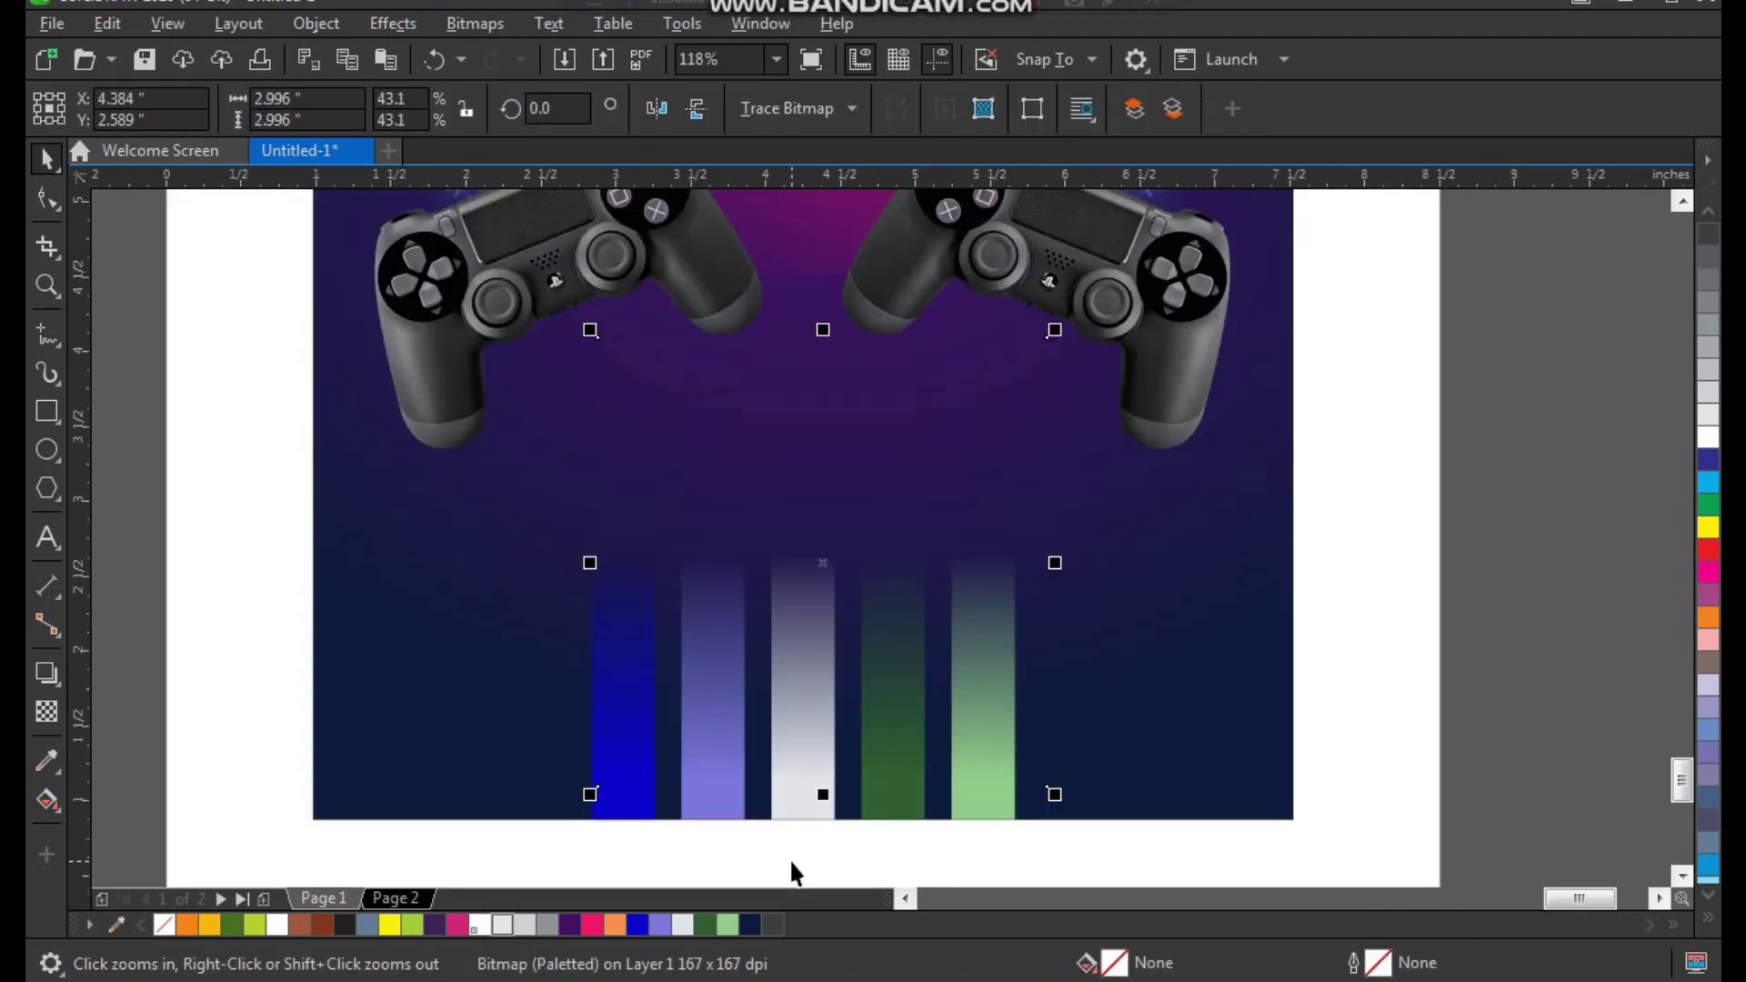
drag(858, 556, 846, 549)
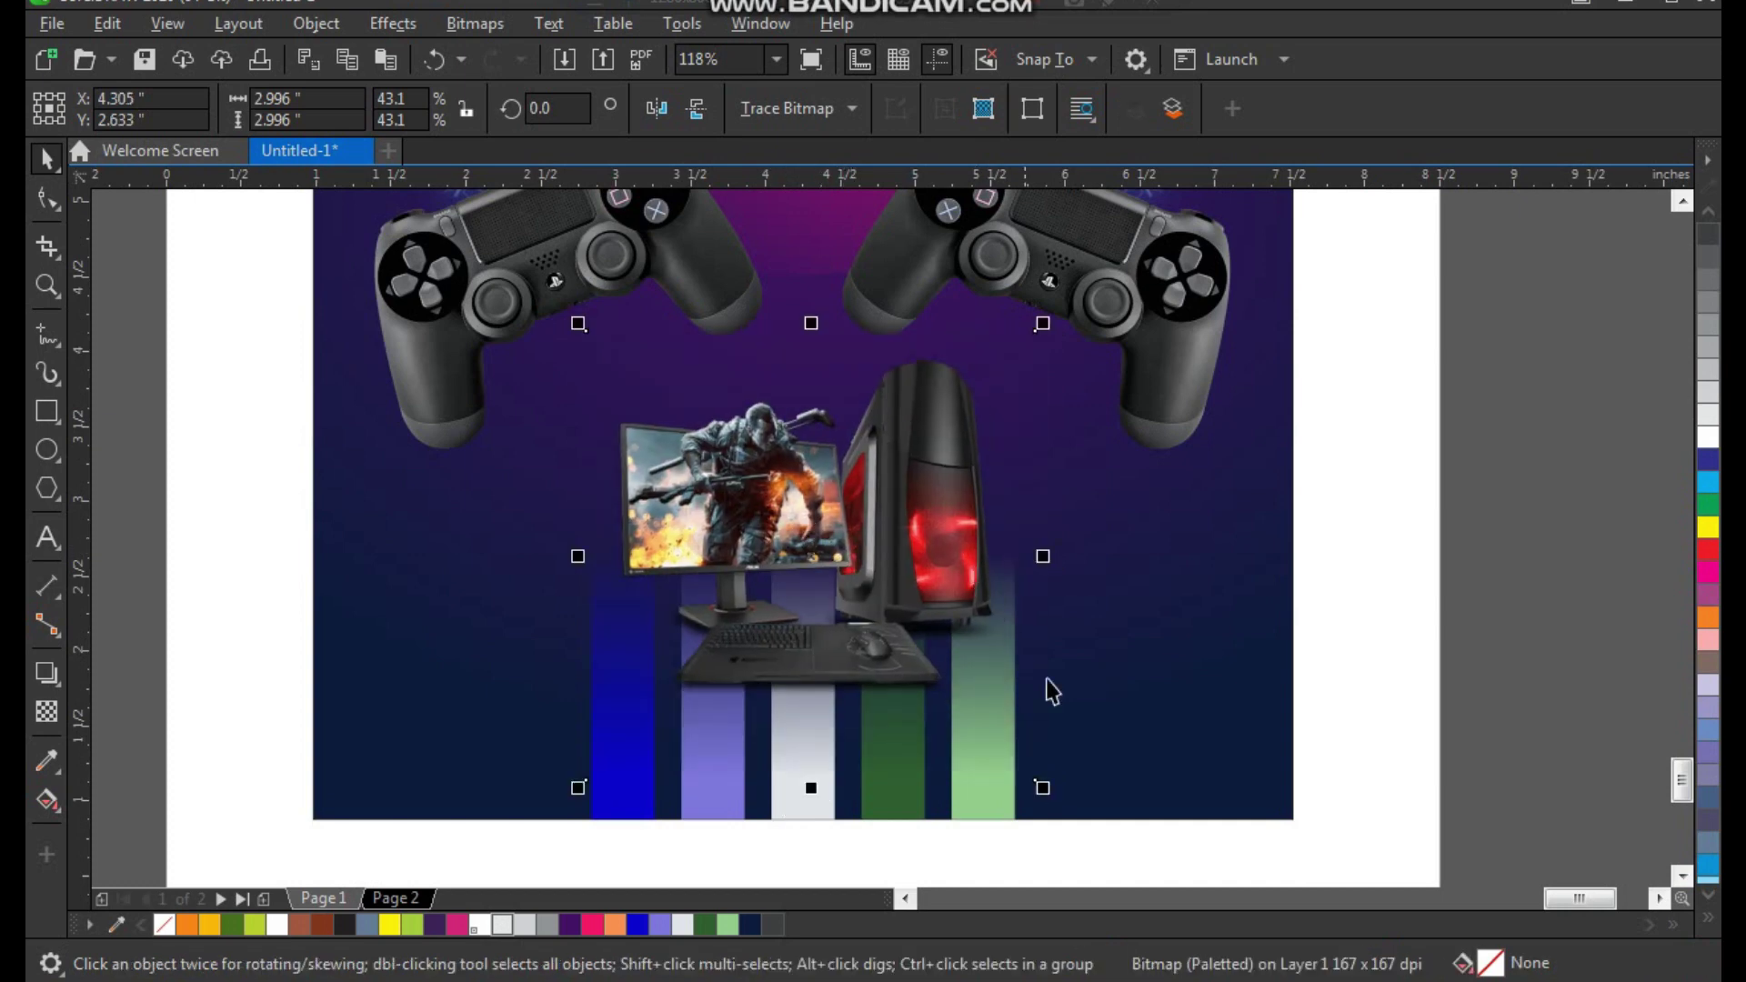
drag(1048, 795, 1075, 819)
drag(908, 678, 913, 619)
click(1128, 636)
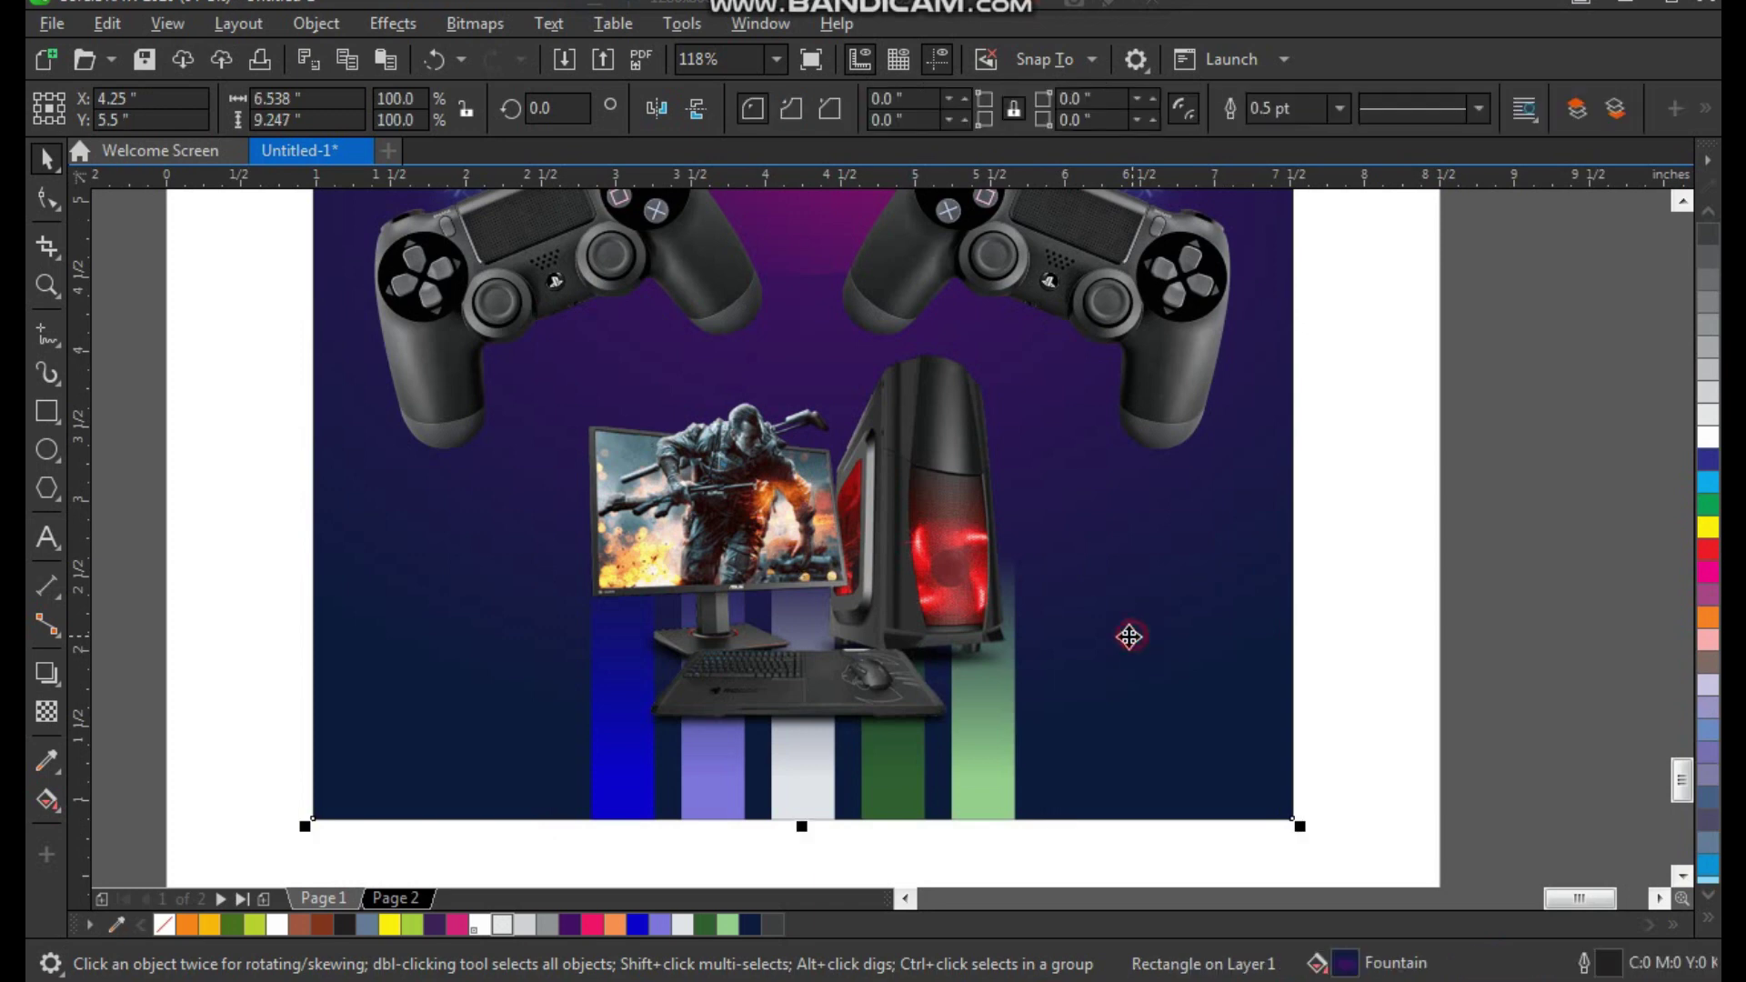
Zoom in on the page and delete the spare grey gamepad icon.
key(shift+F4)
click(1307, 701)
scroll(1162, 606, down, 2)
key(z)
drag(834, 327, 1259, 694)
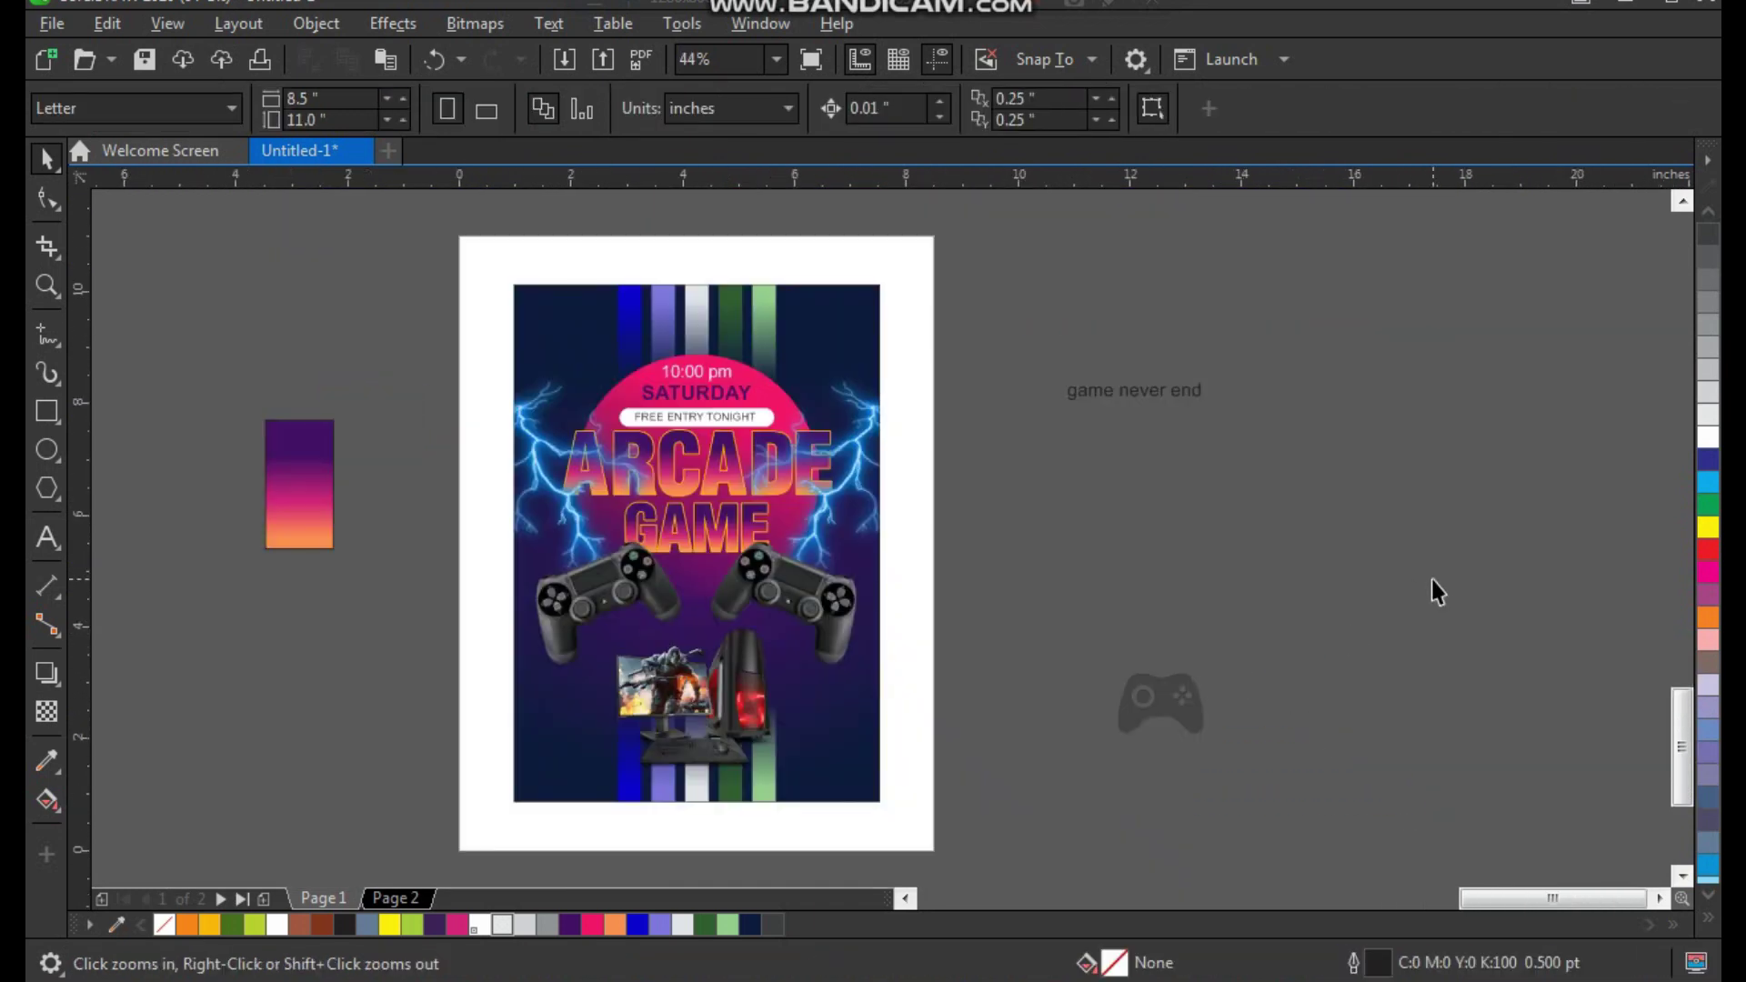
click(1128, 717)
key(Delete)
Move the 'game never end' text down-left and zoom out to show the whole poster.
drag(1144, 389, 1072, 597)
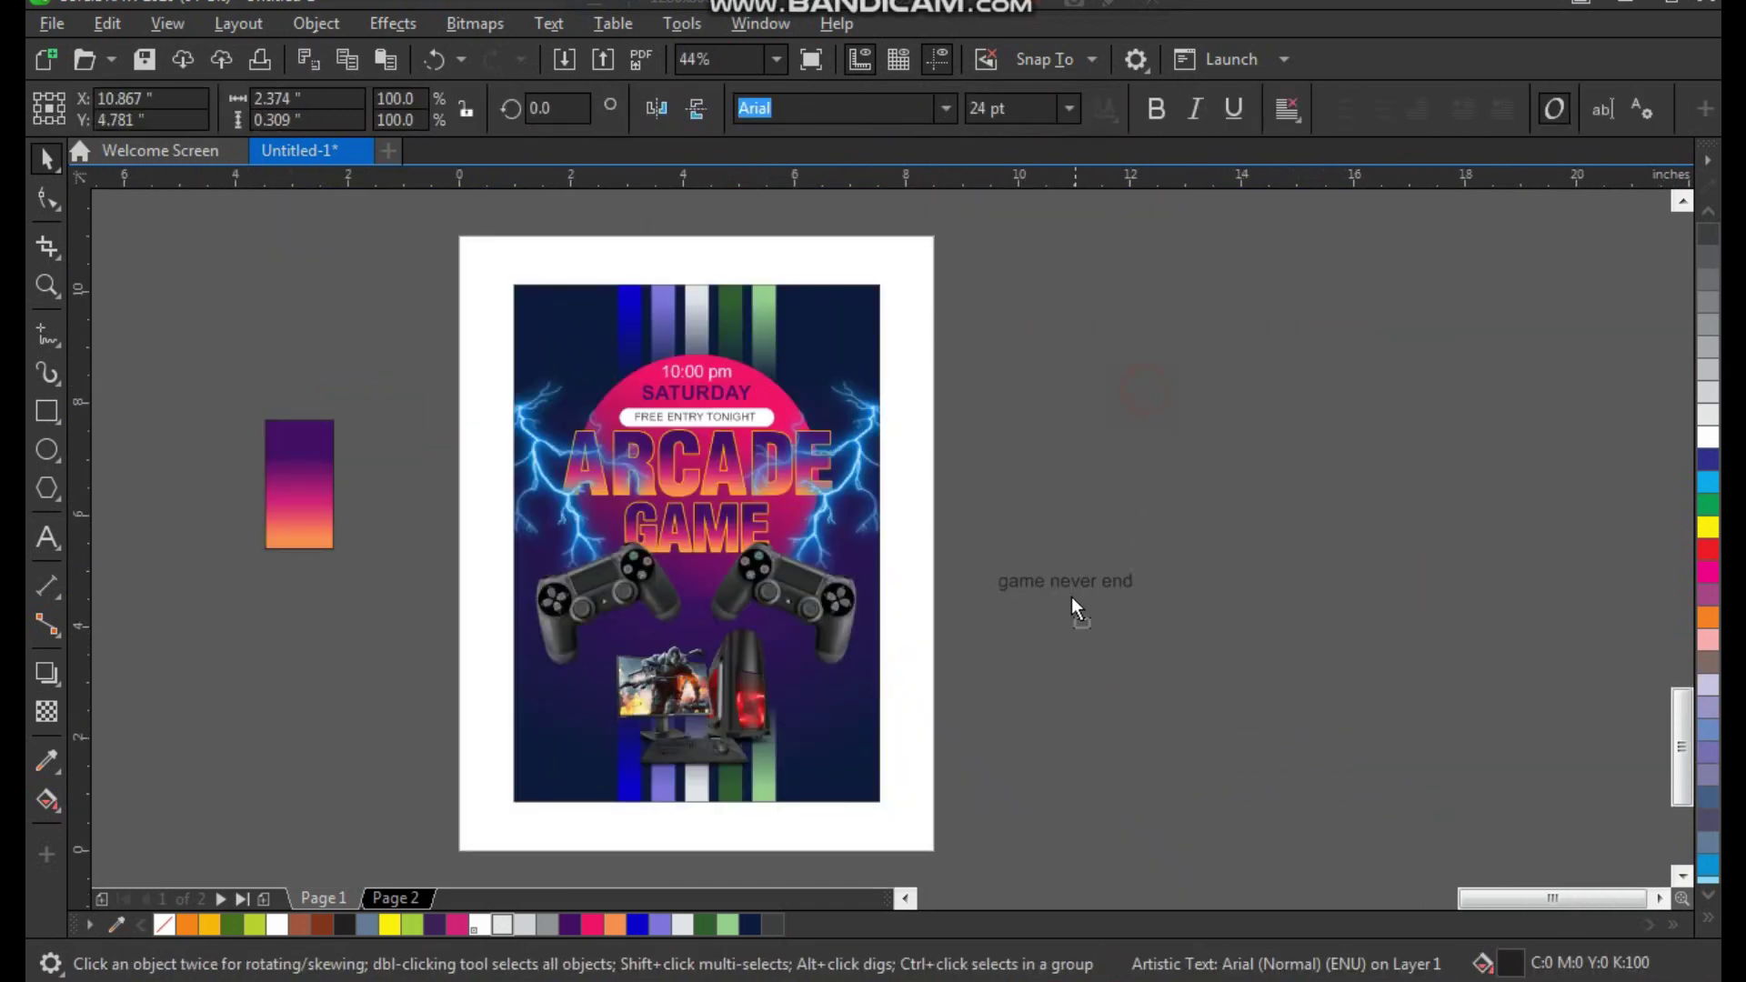
key(z)
drag(1194, 522, 887, 720)
right_click(985, 559)
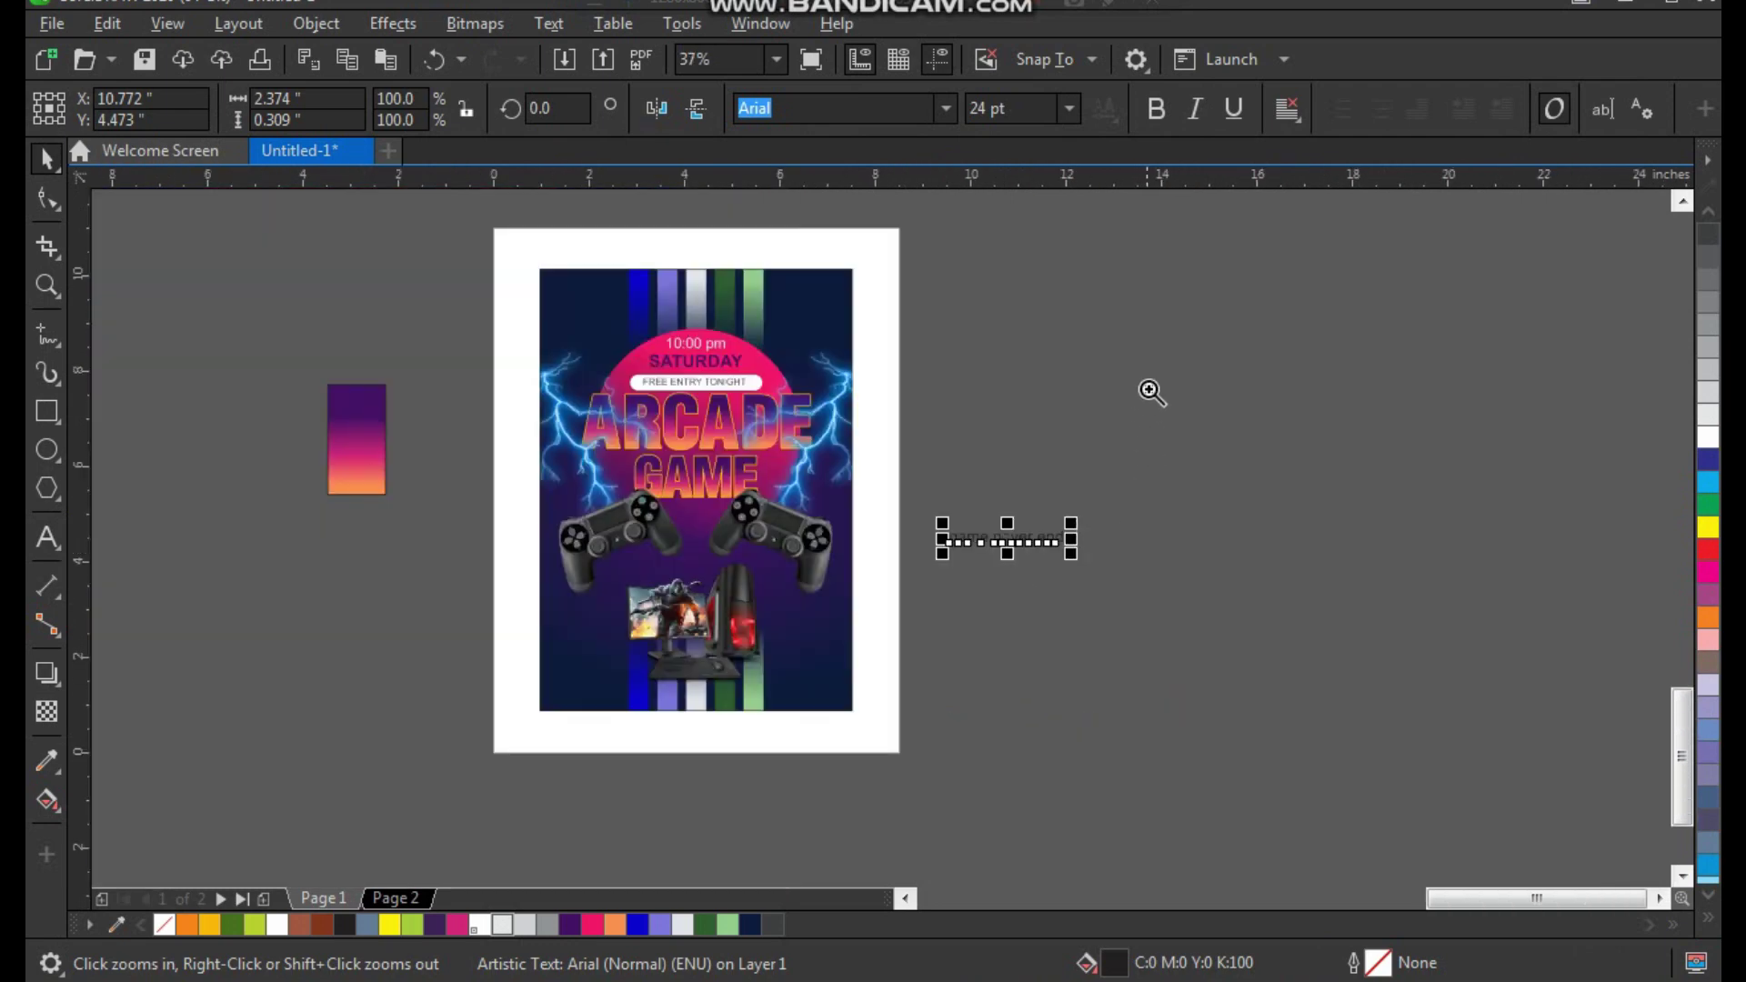
drag(546, 694, 615, 302)
Place a copy of the FREE ENTRY TONIGHT pill near the bottom, widened to about 4.8 inches.
click(819, 340)
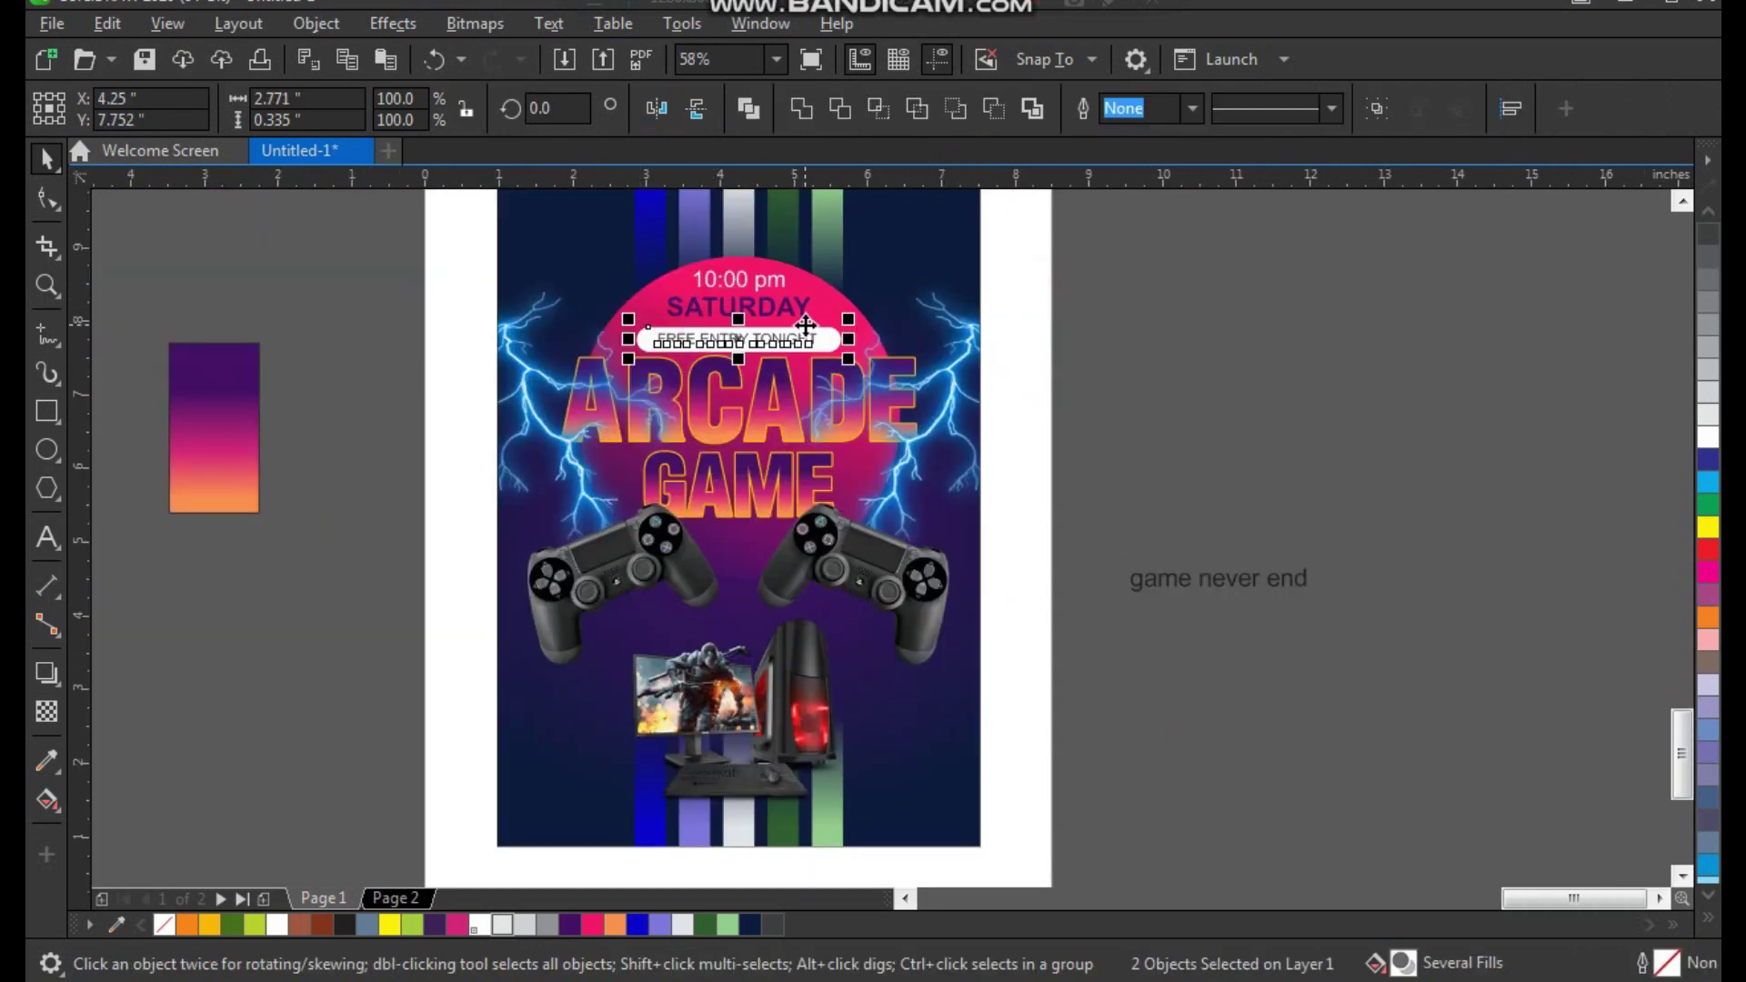
mouse_move(818, 340)
mouse_down()
mouse_move(827, 801)
mouse_move(804, 807)
mouse_up()
key(z)
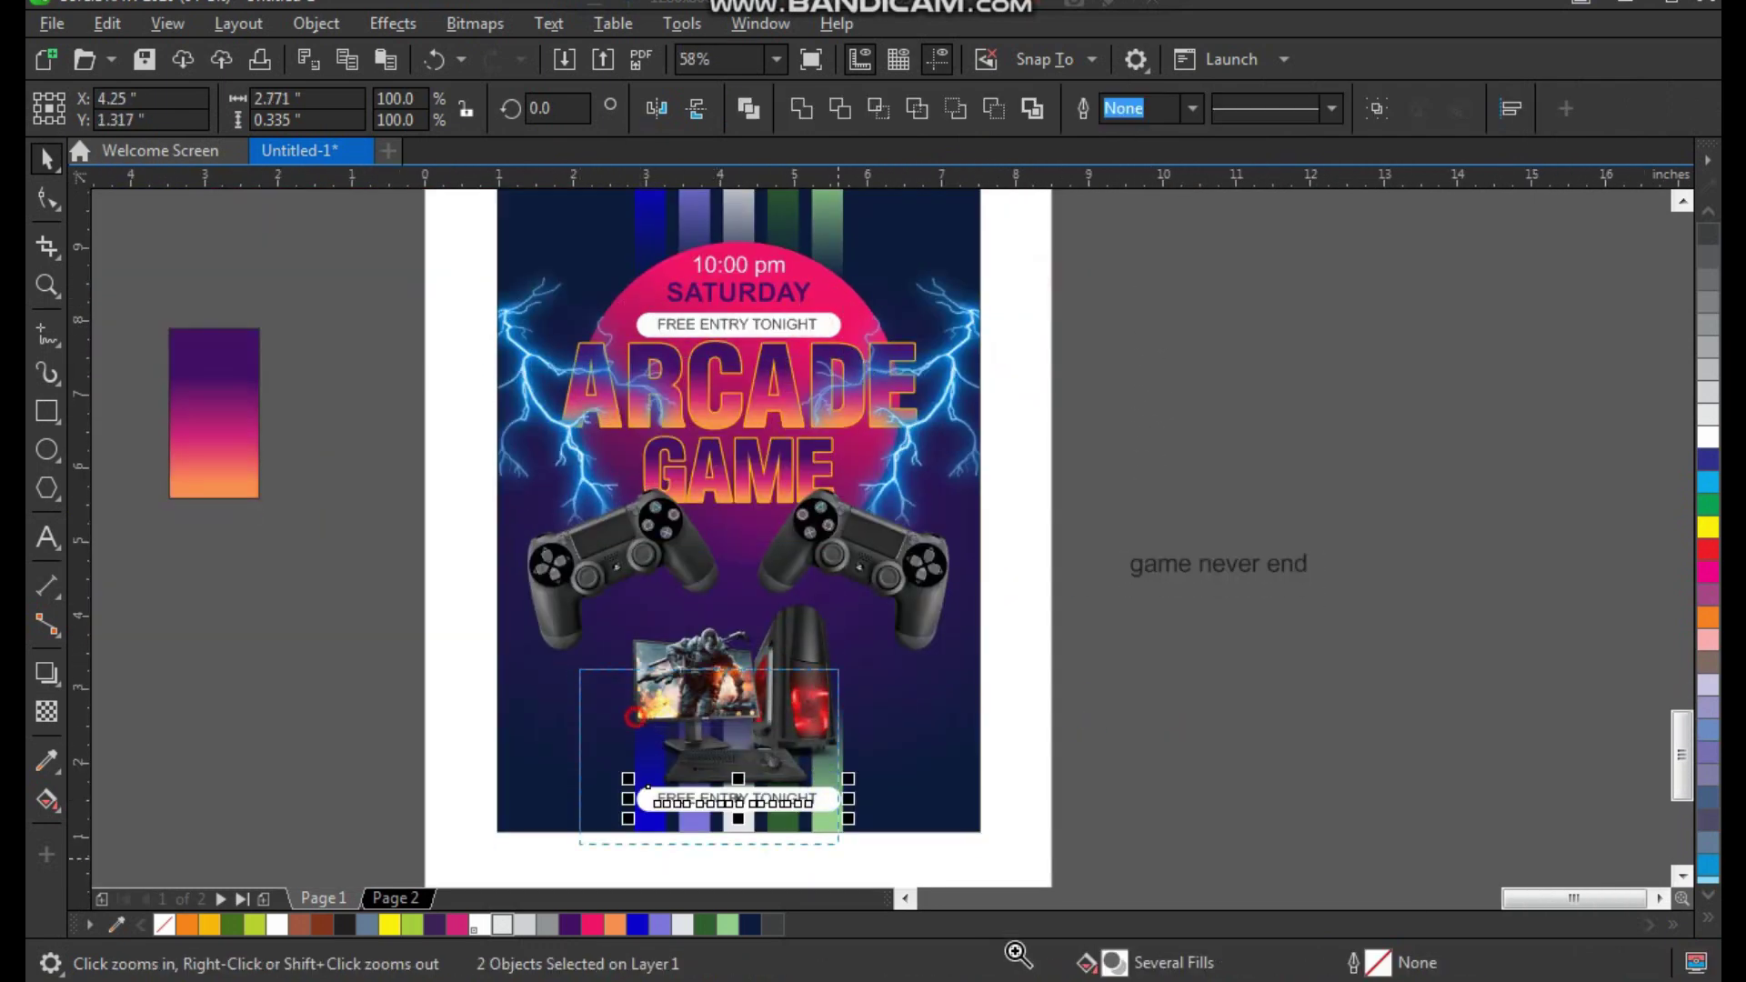
click(804, 814)
drag(1006, 558, 1191, 584)
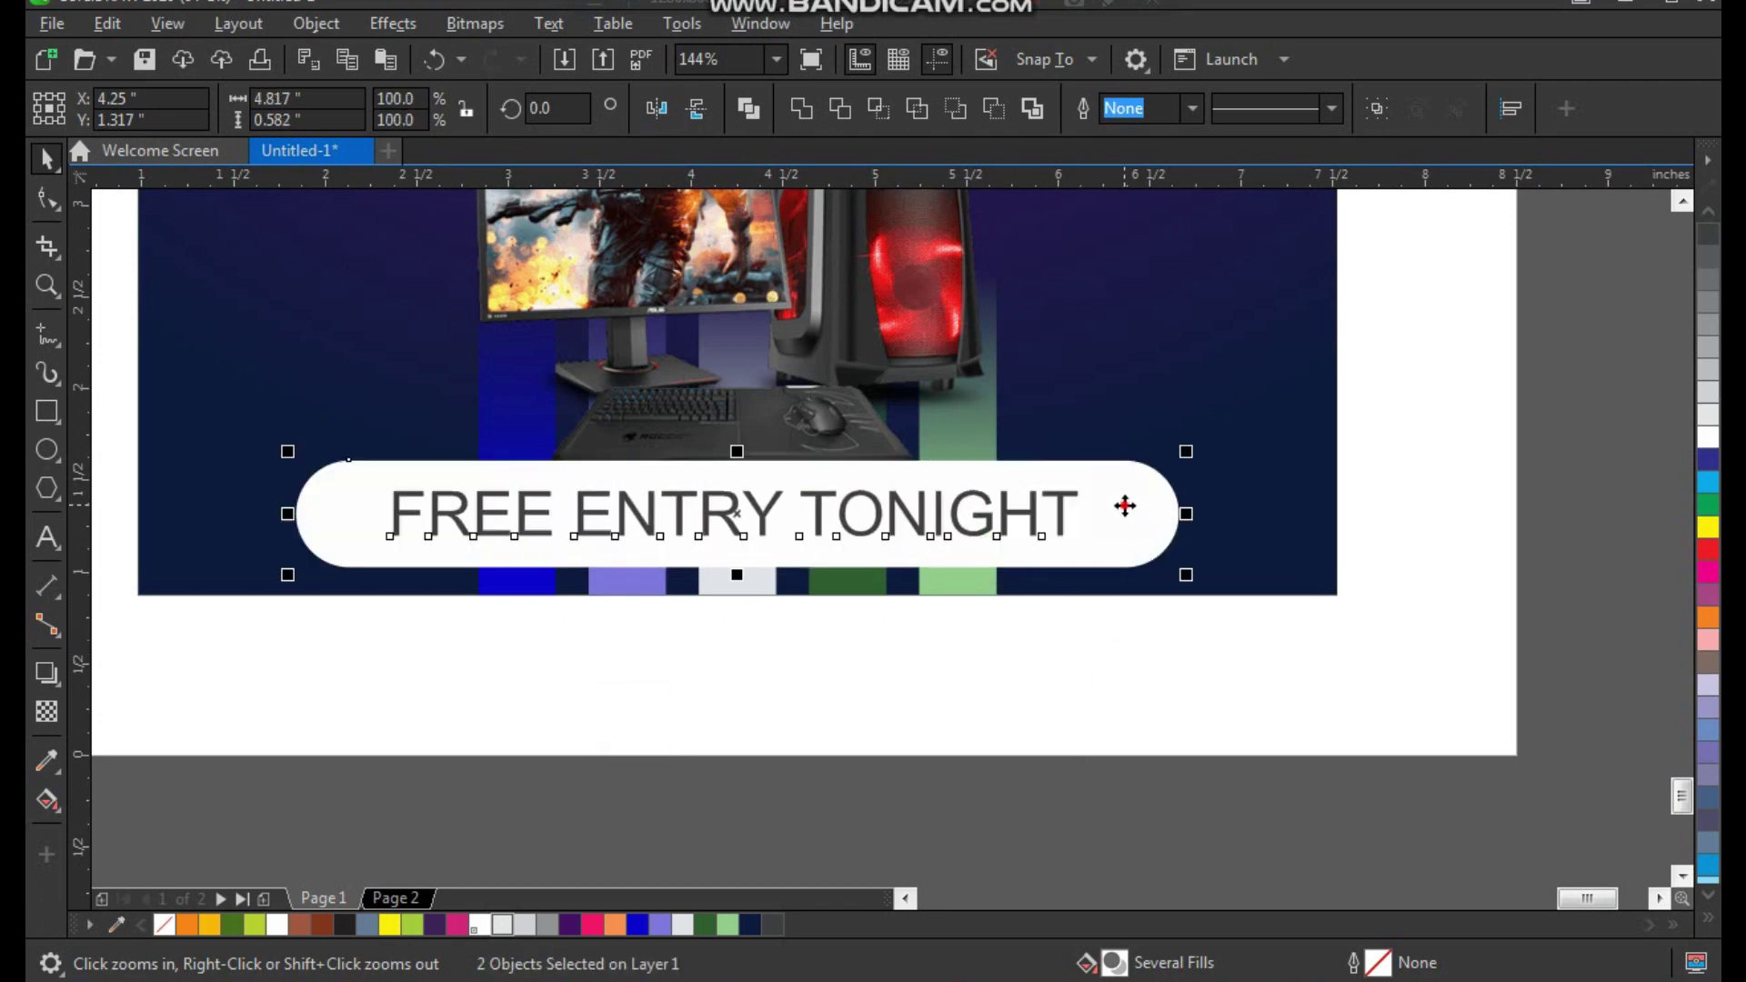
drag(1124, 507, 1127, 440)
Delete the copied text and make the remaining white pill semi-transparent.
click(1049, 441)
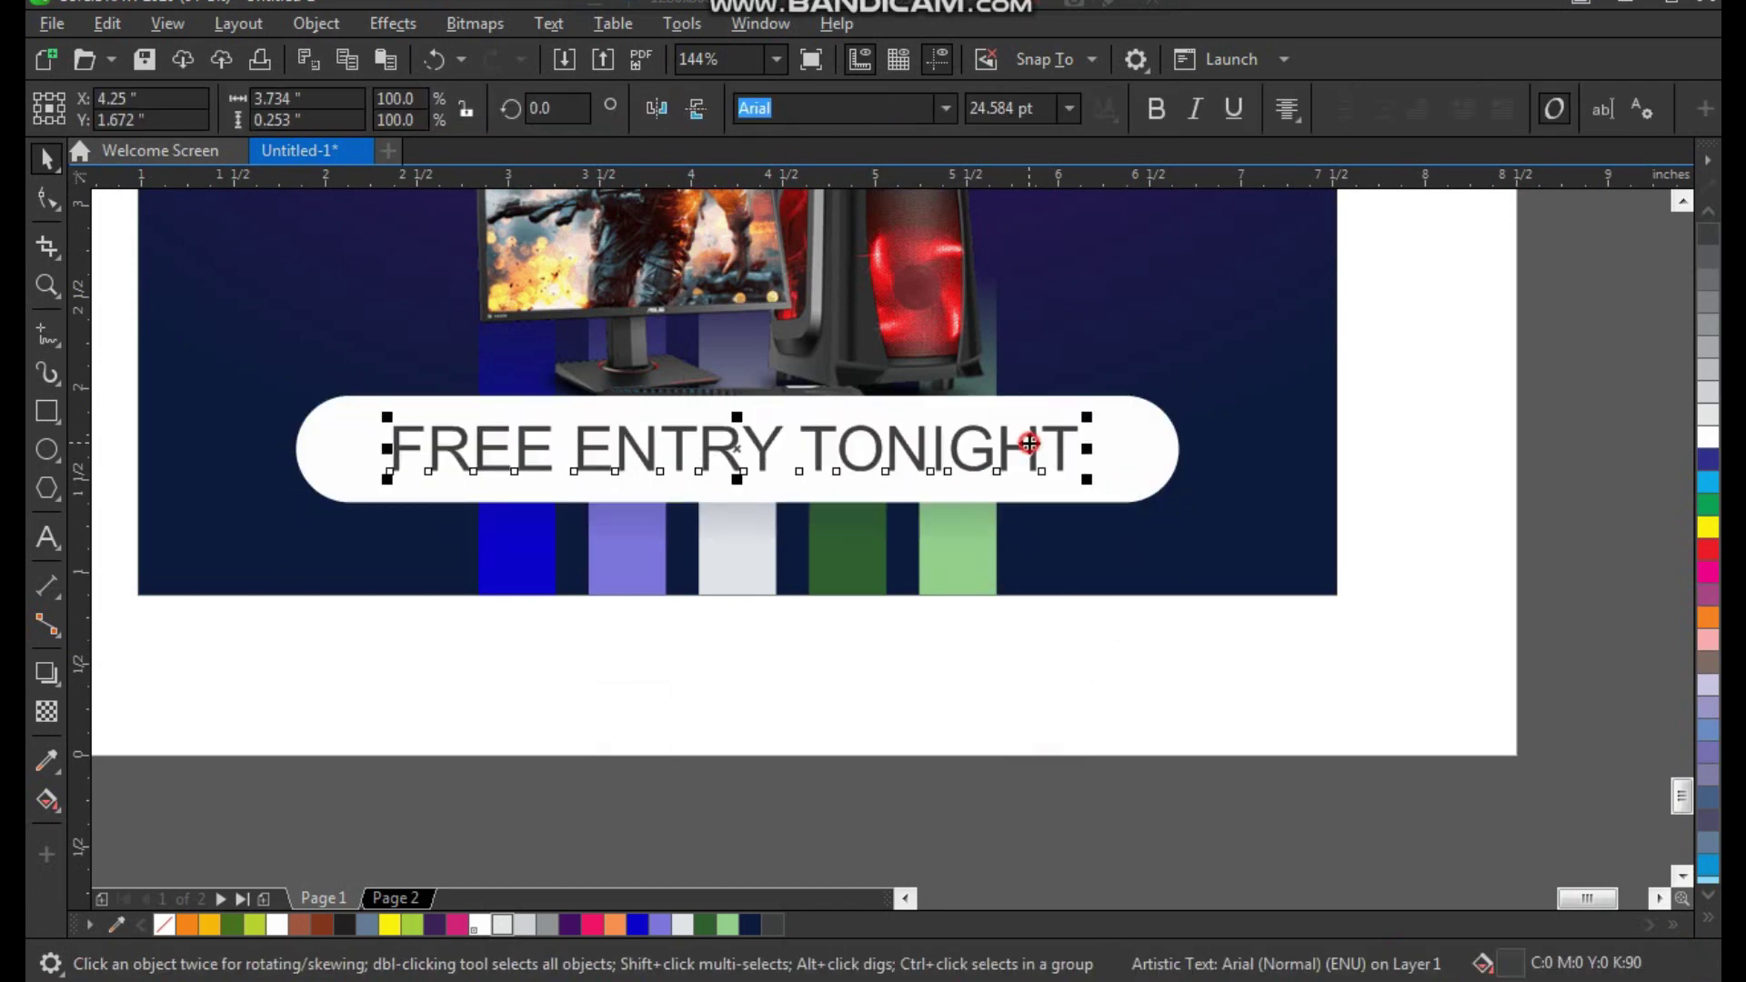
key(Delete)
click(1088, 455)
click(50, 714)
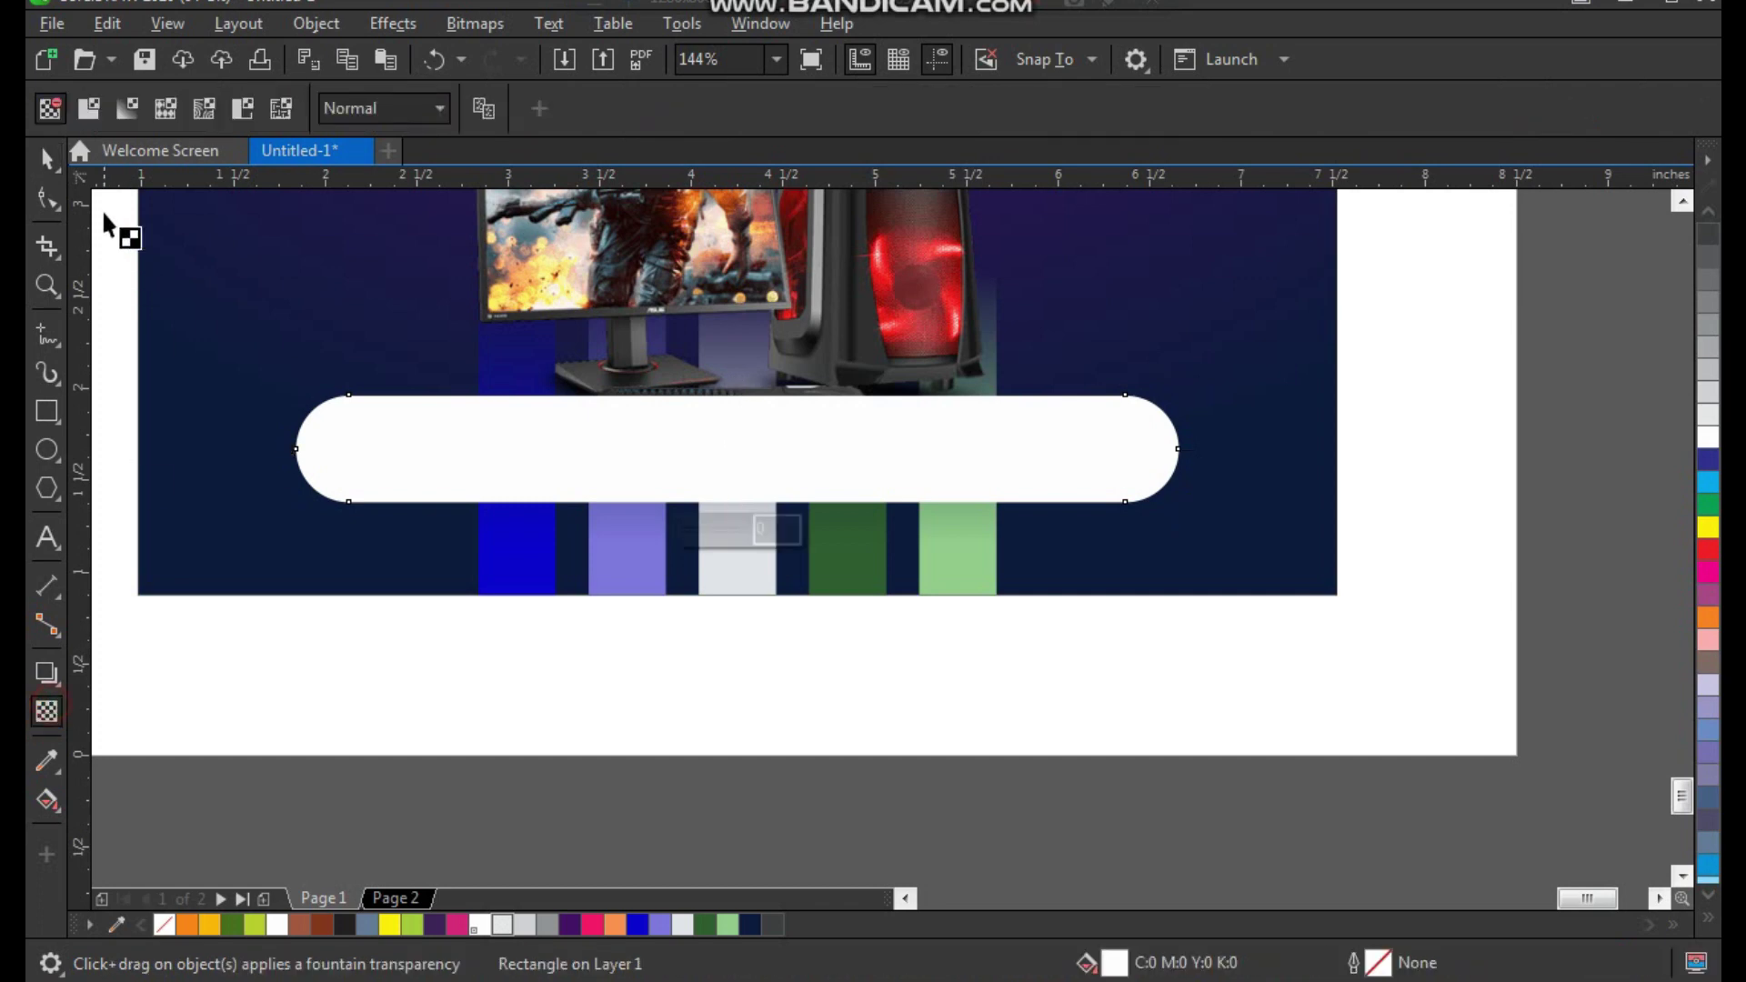
click(82, 106)
click(664, 735)
Zoom in on the page and select the 'game never end' text.
key(z)
scroll(452, 725, down, 4)
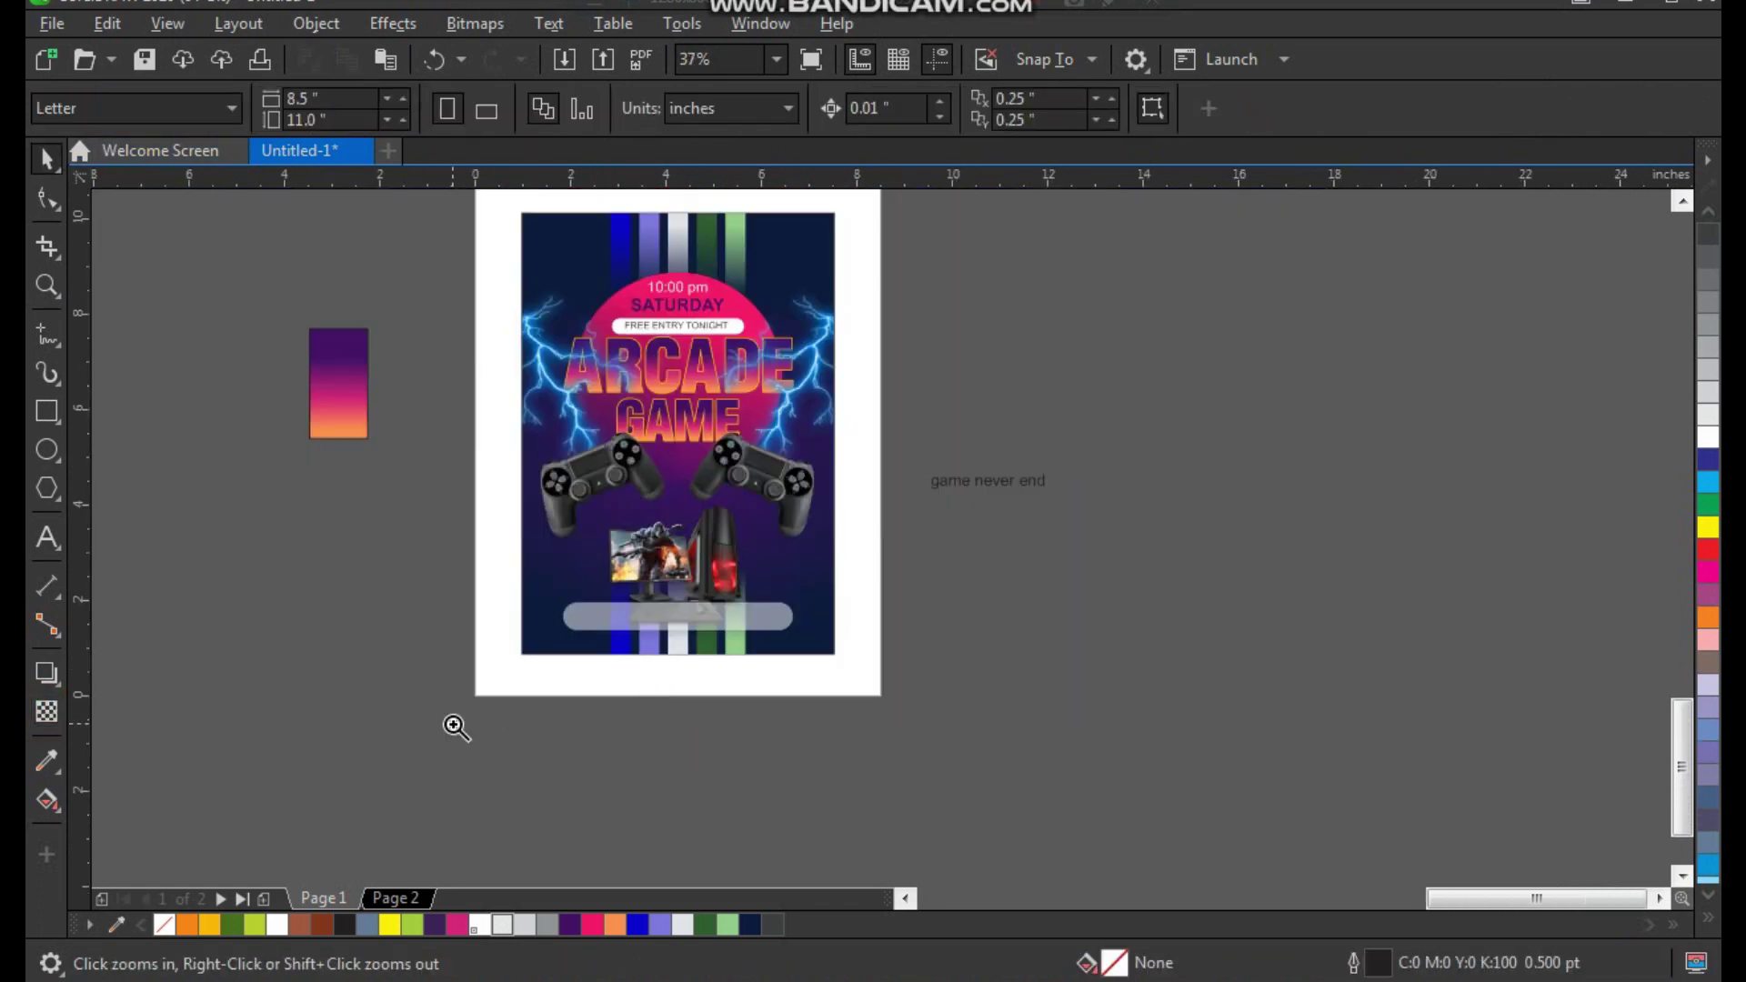
drag(451, 725, 1153, 480)
key(space)
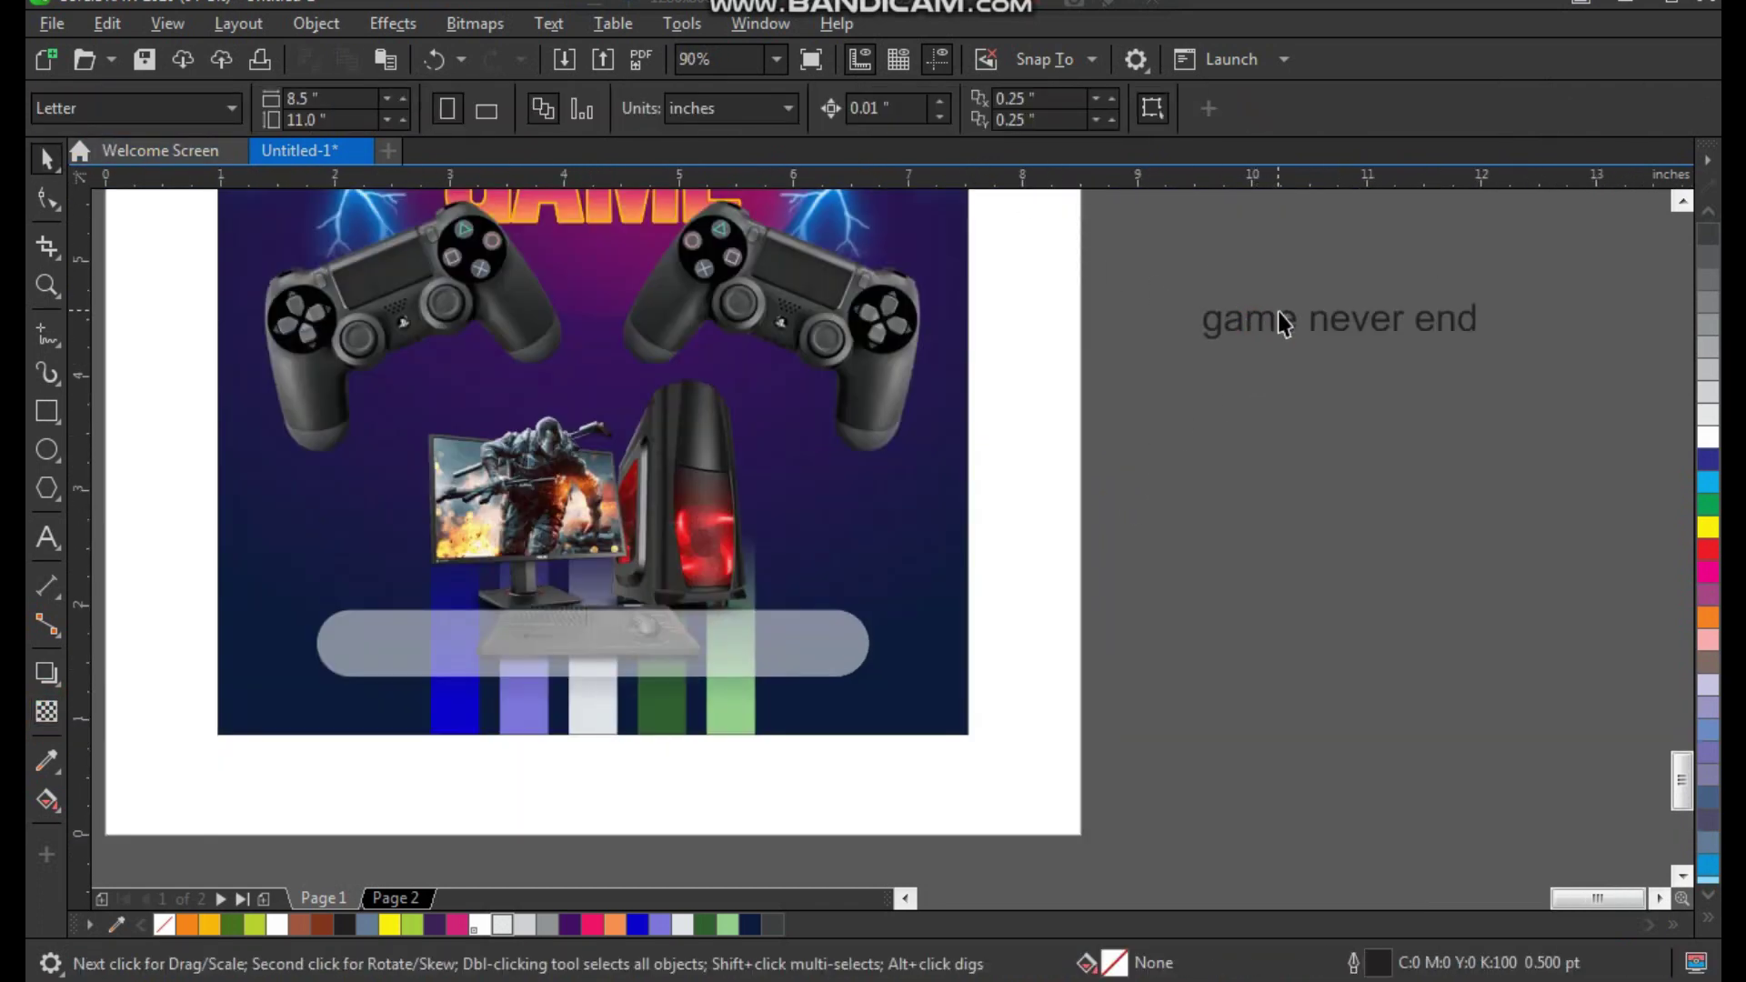
click(1279, 321)
Change the 'game never end' text to UPPERCASE and make it bold.
click(541, 27)
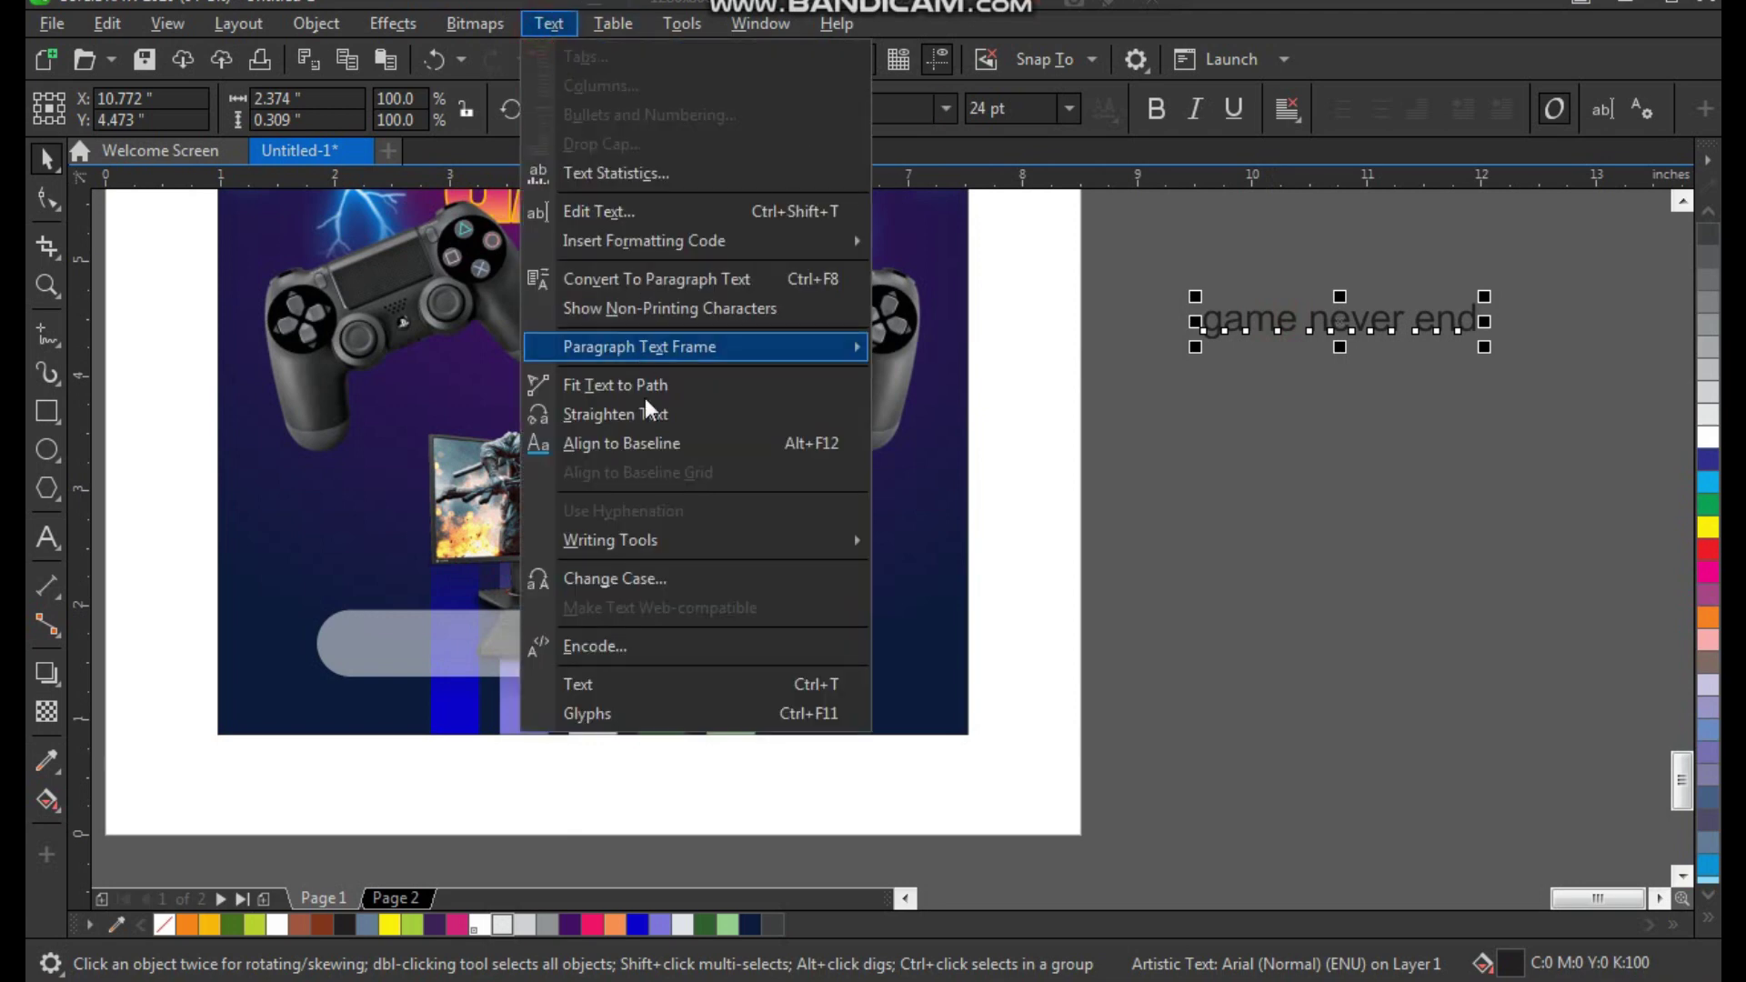
click(661, 583)
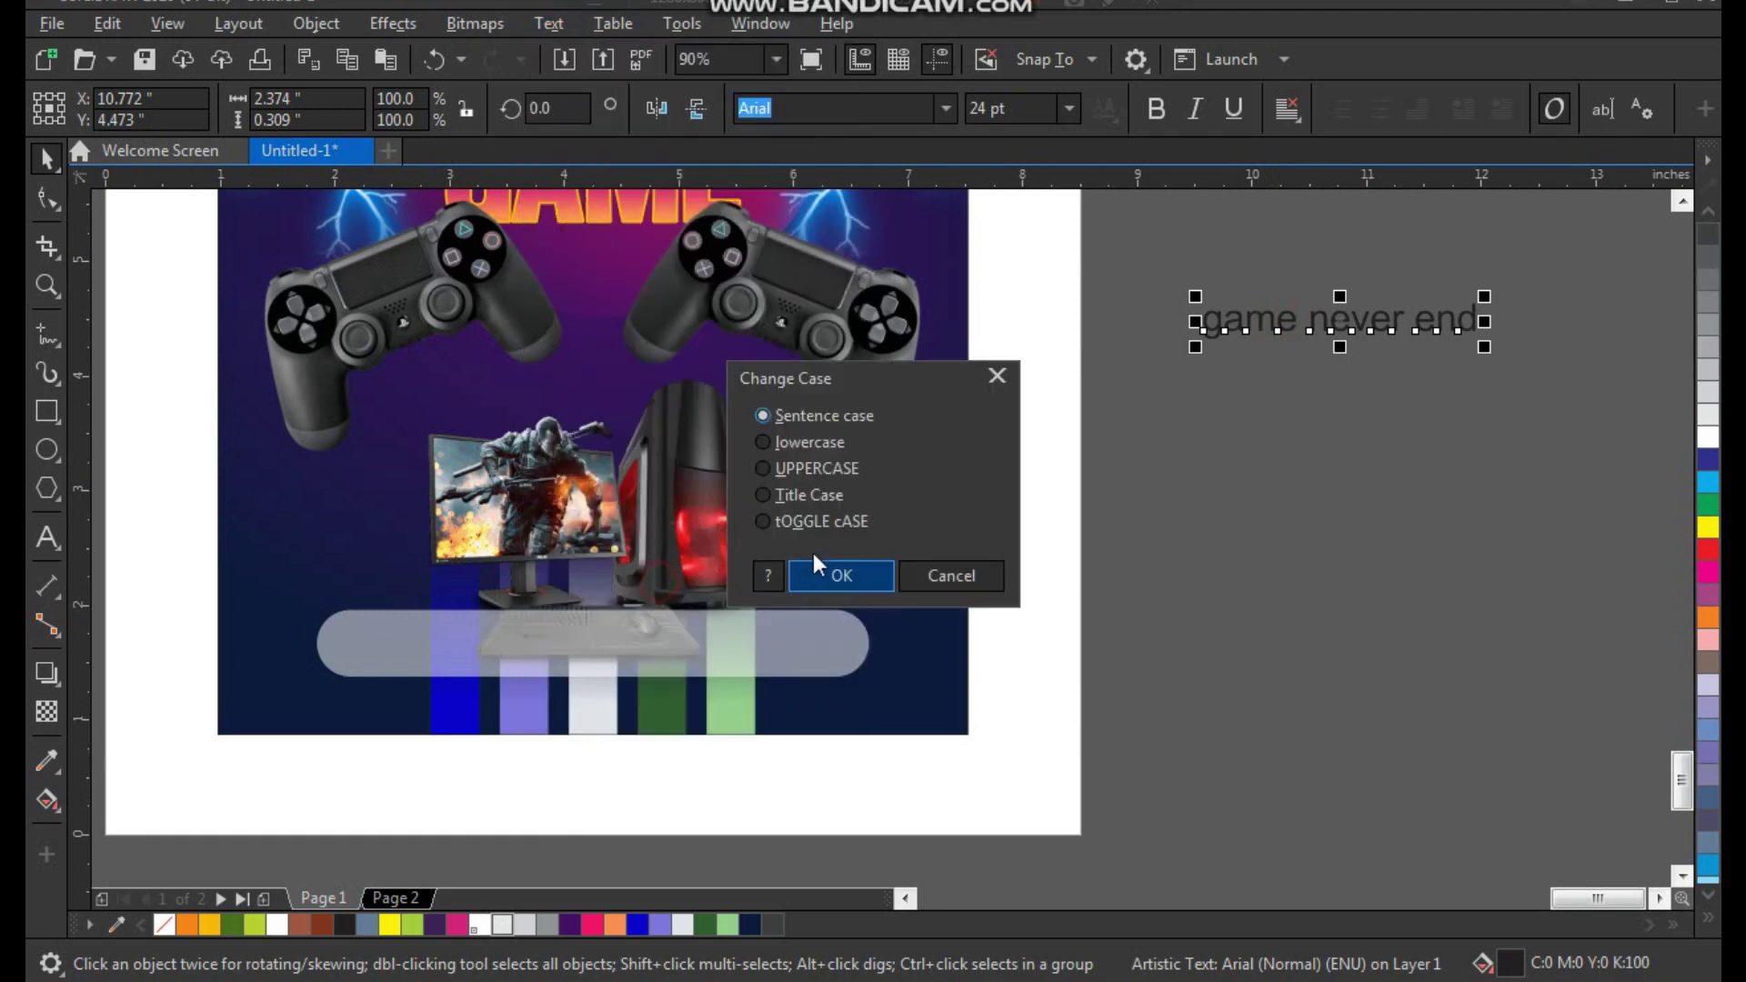
click(871, 578)
click(1156, 108)
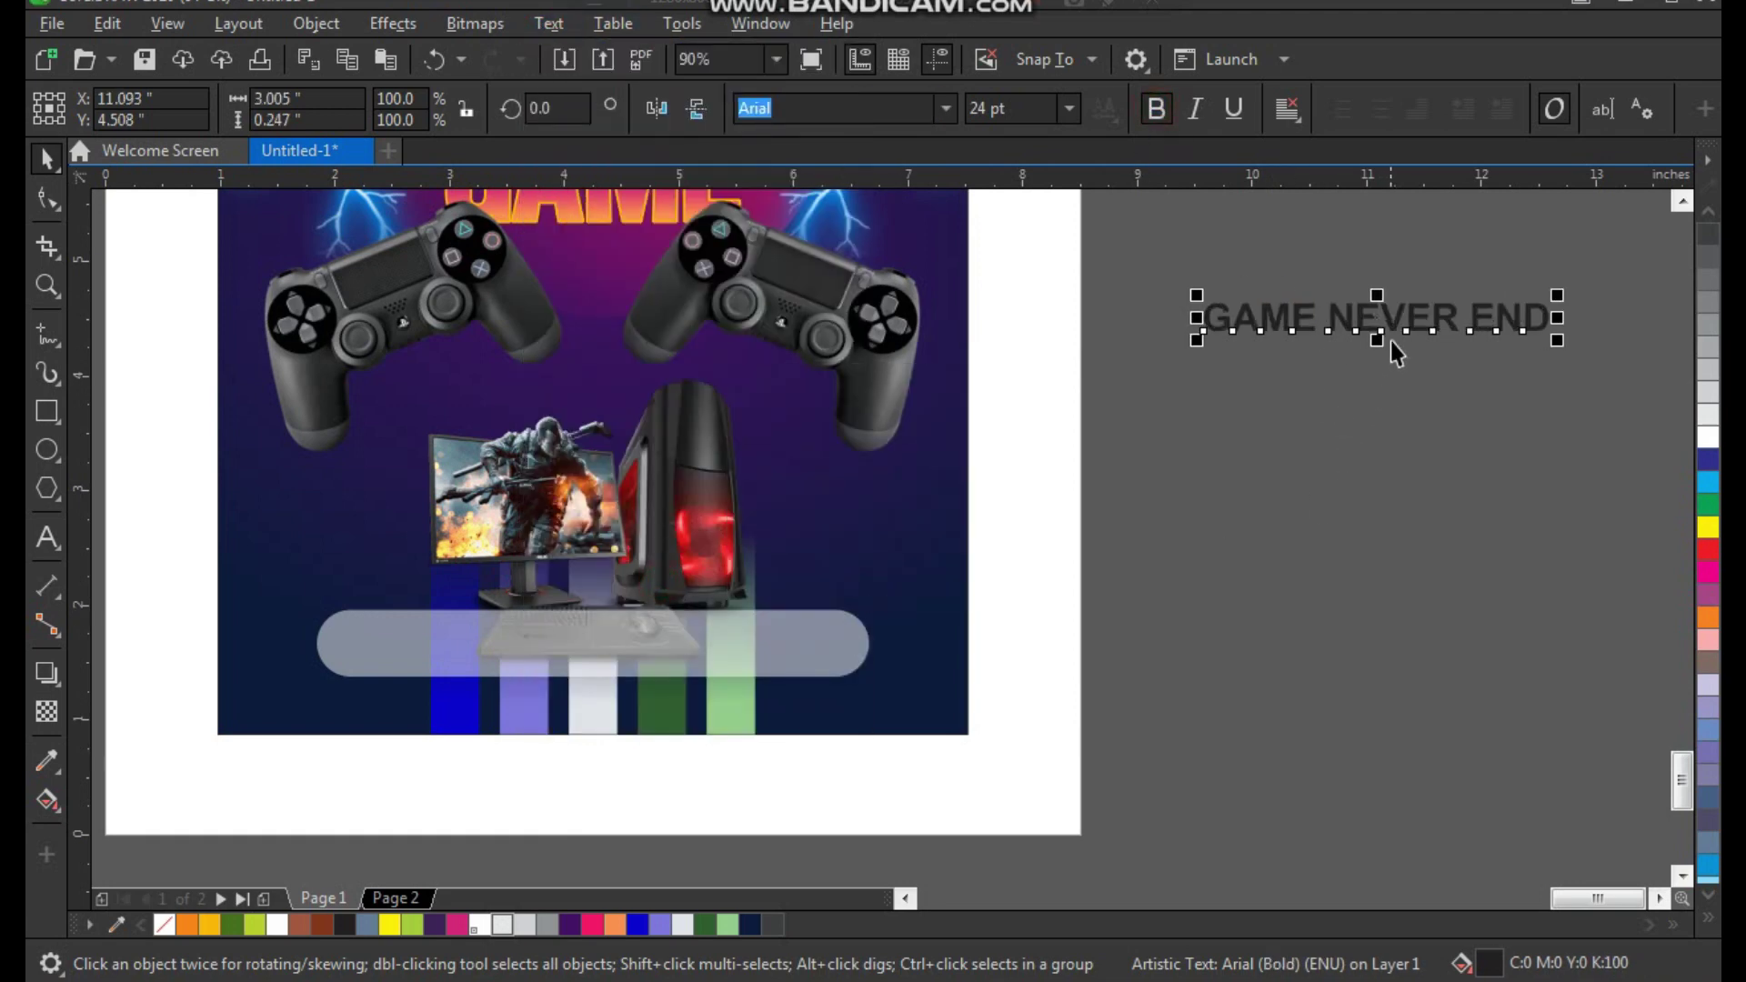
Move the text onto the grey pill and centre it horizontally and vertically.
drag(1392, 323, 986, 666)
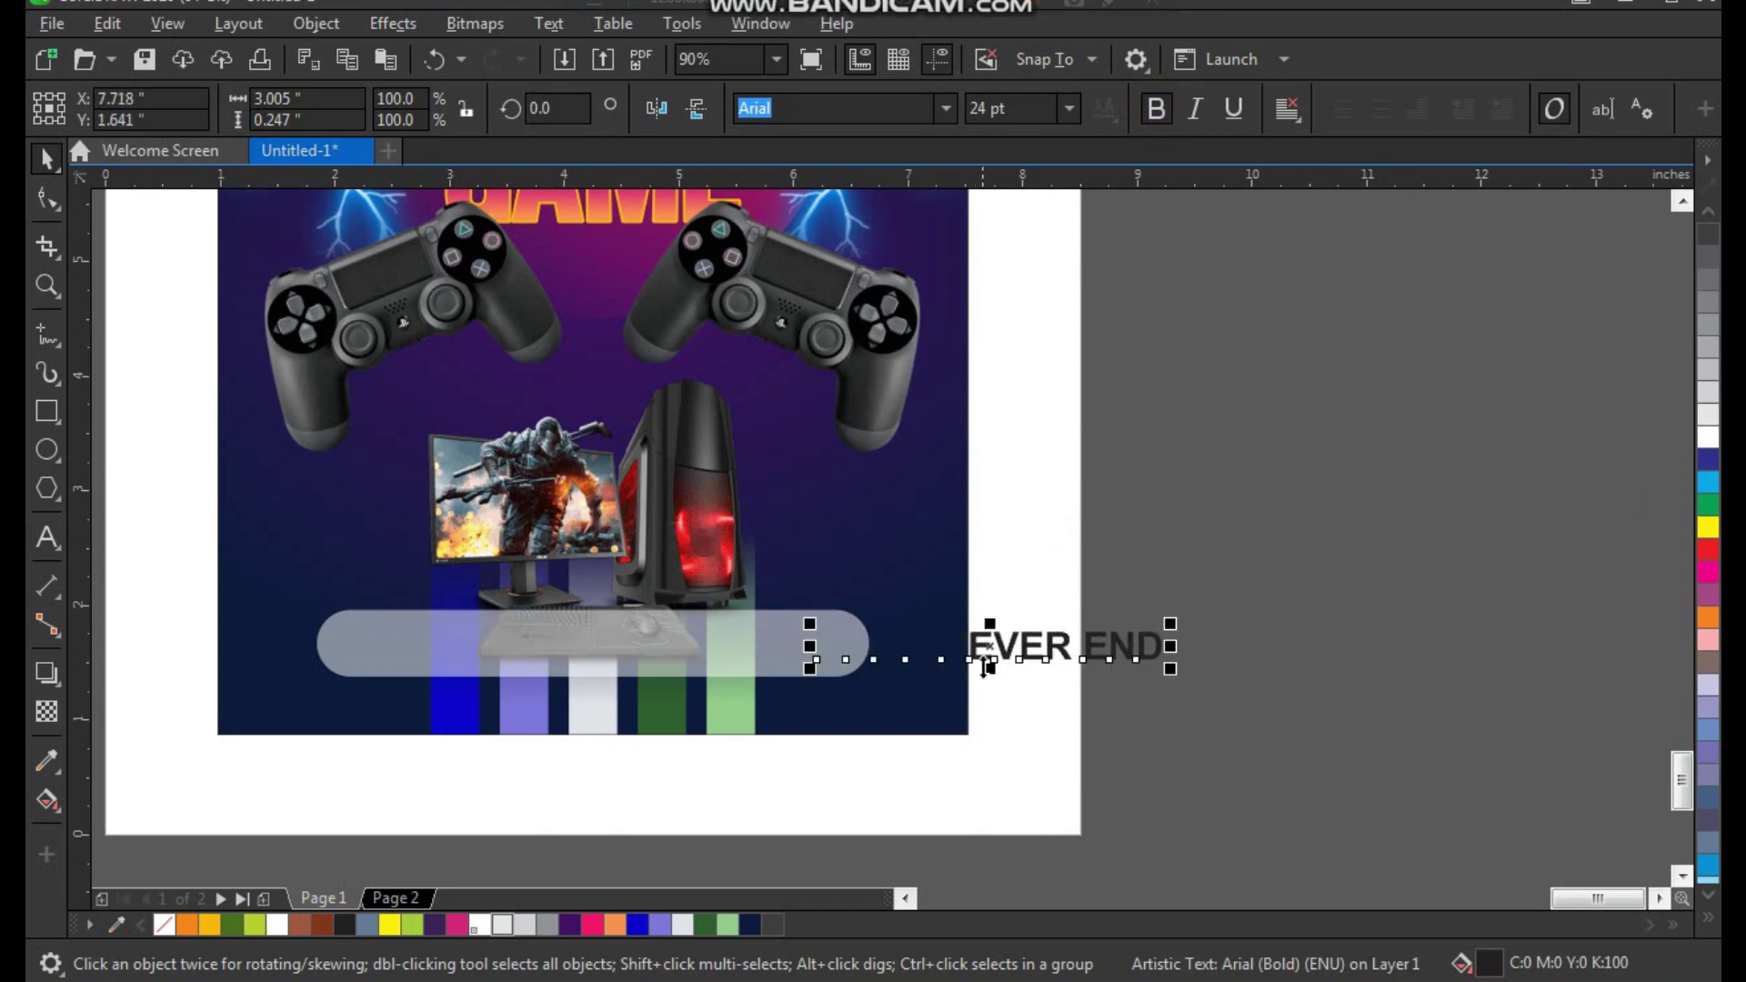
shift+click(628, 632)
key(c)
key(e)
Enlarge the text to about 32.7 pt and re-centre it on the pill.
key(z)
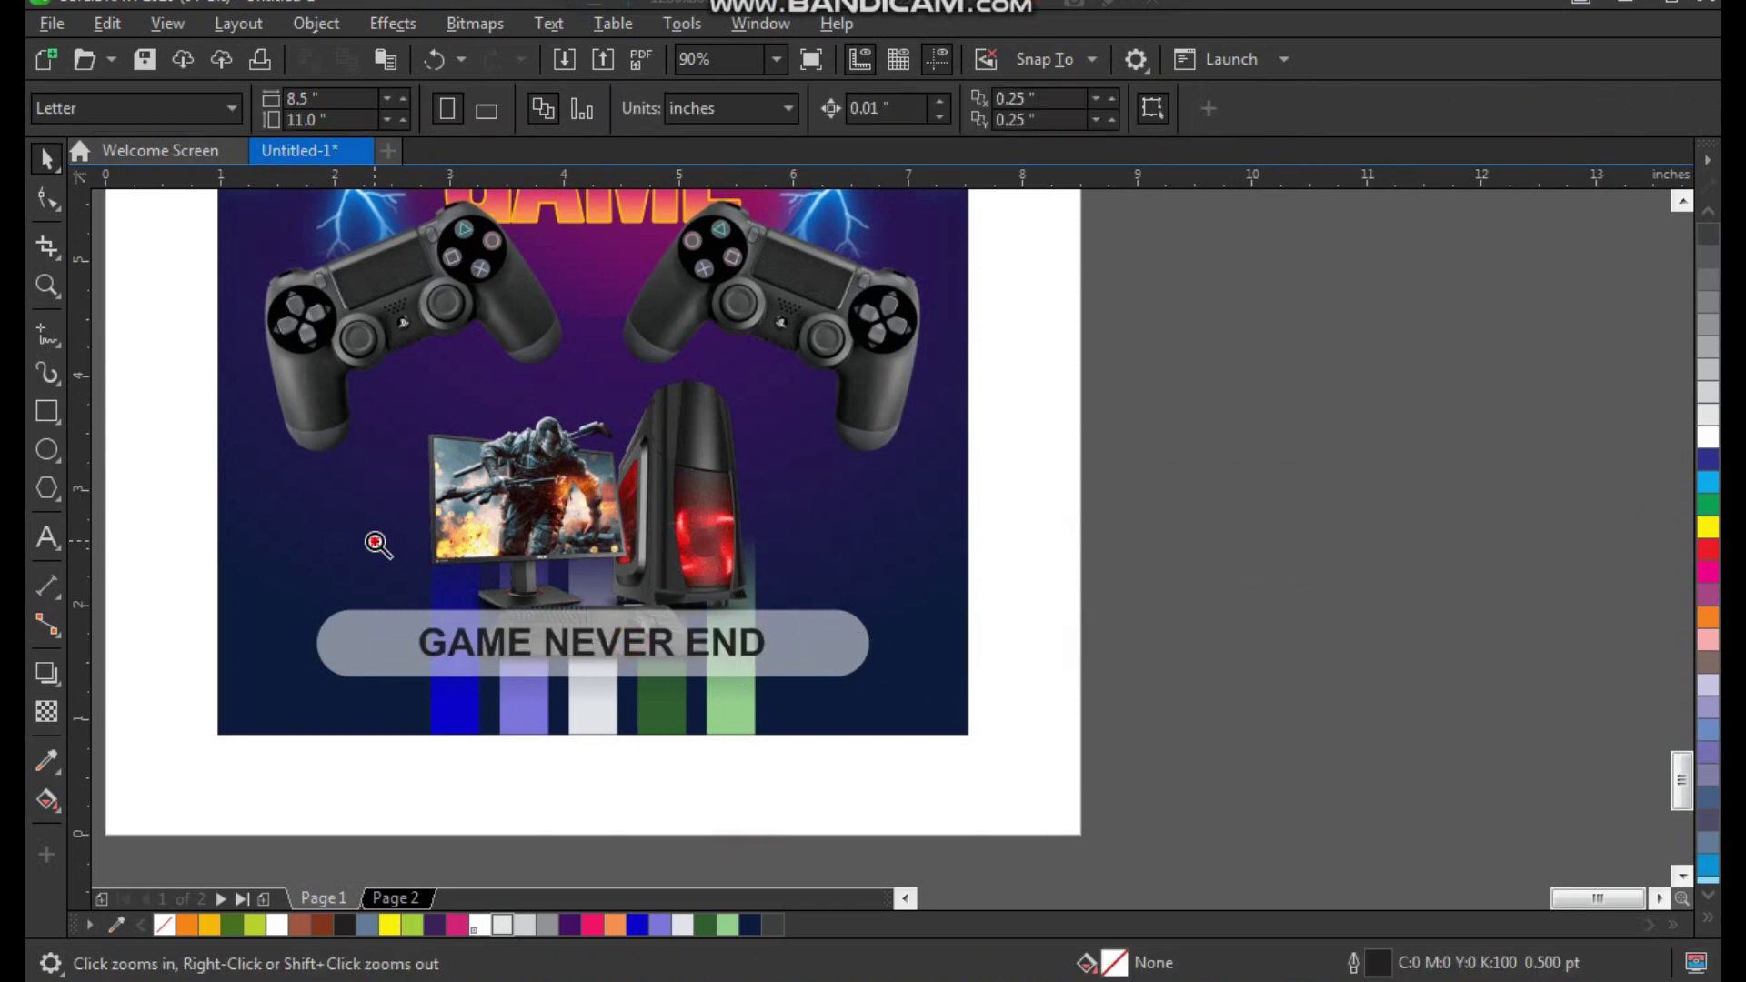
drag(378, 546, 886, 792)
key(space)
click(1214, 500)
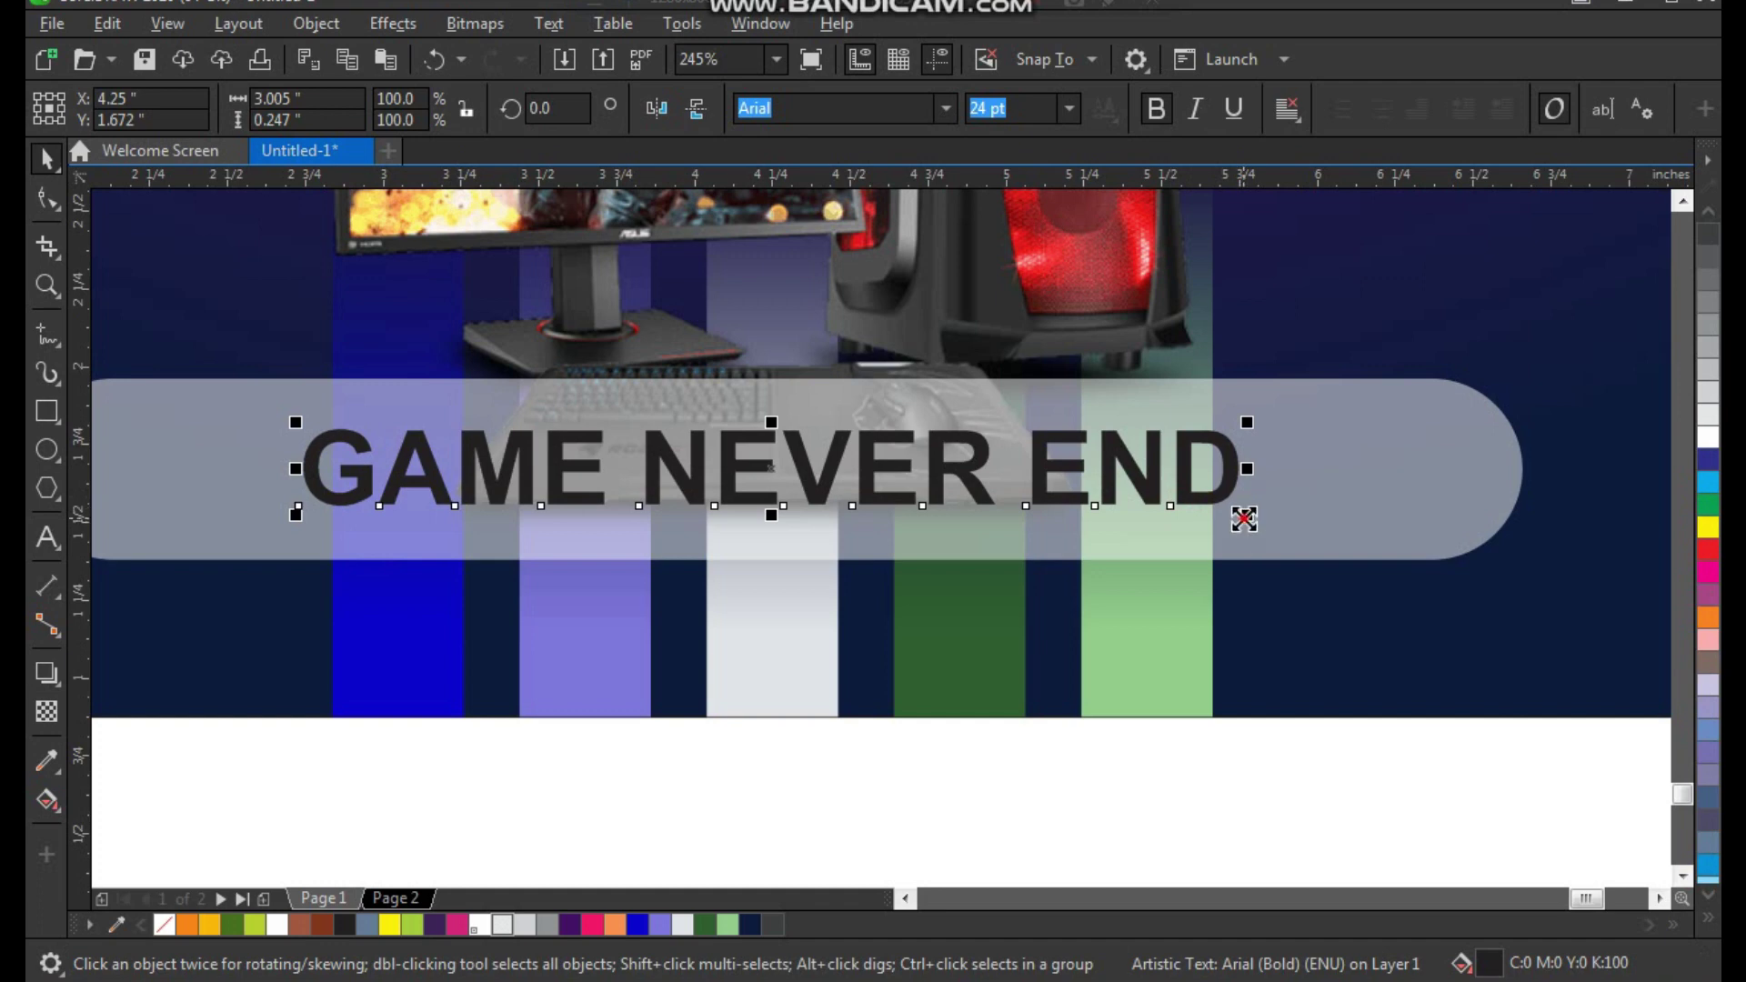
drag(1244, 518, 1424, 525)
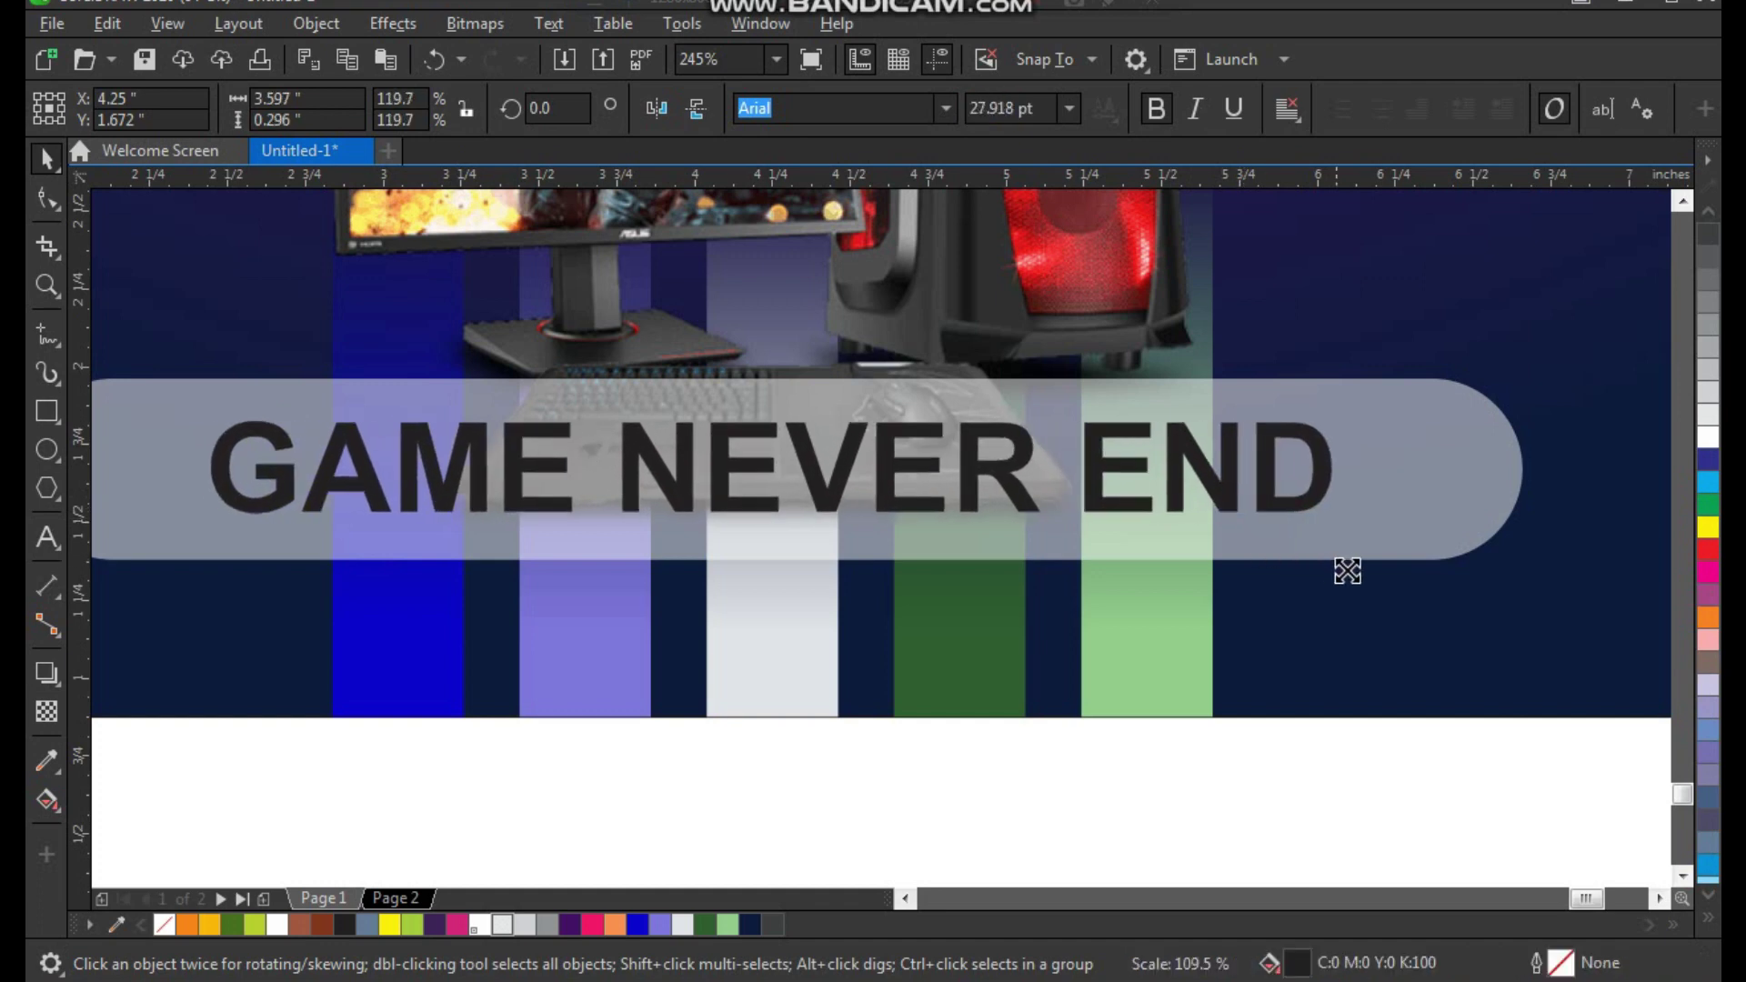
shift+click(1458, 519)
click(852, 108)
click(1199, 757)
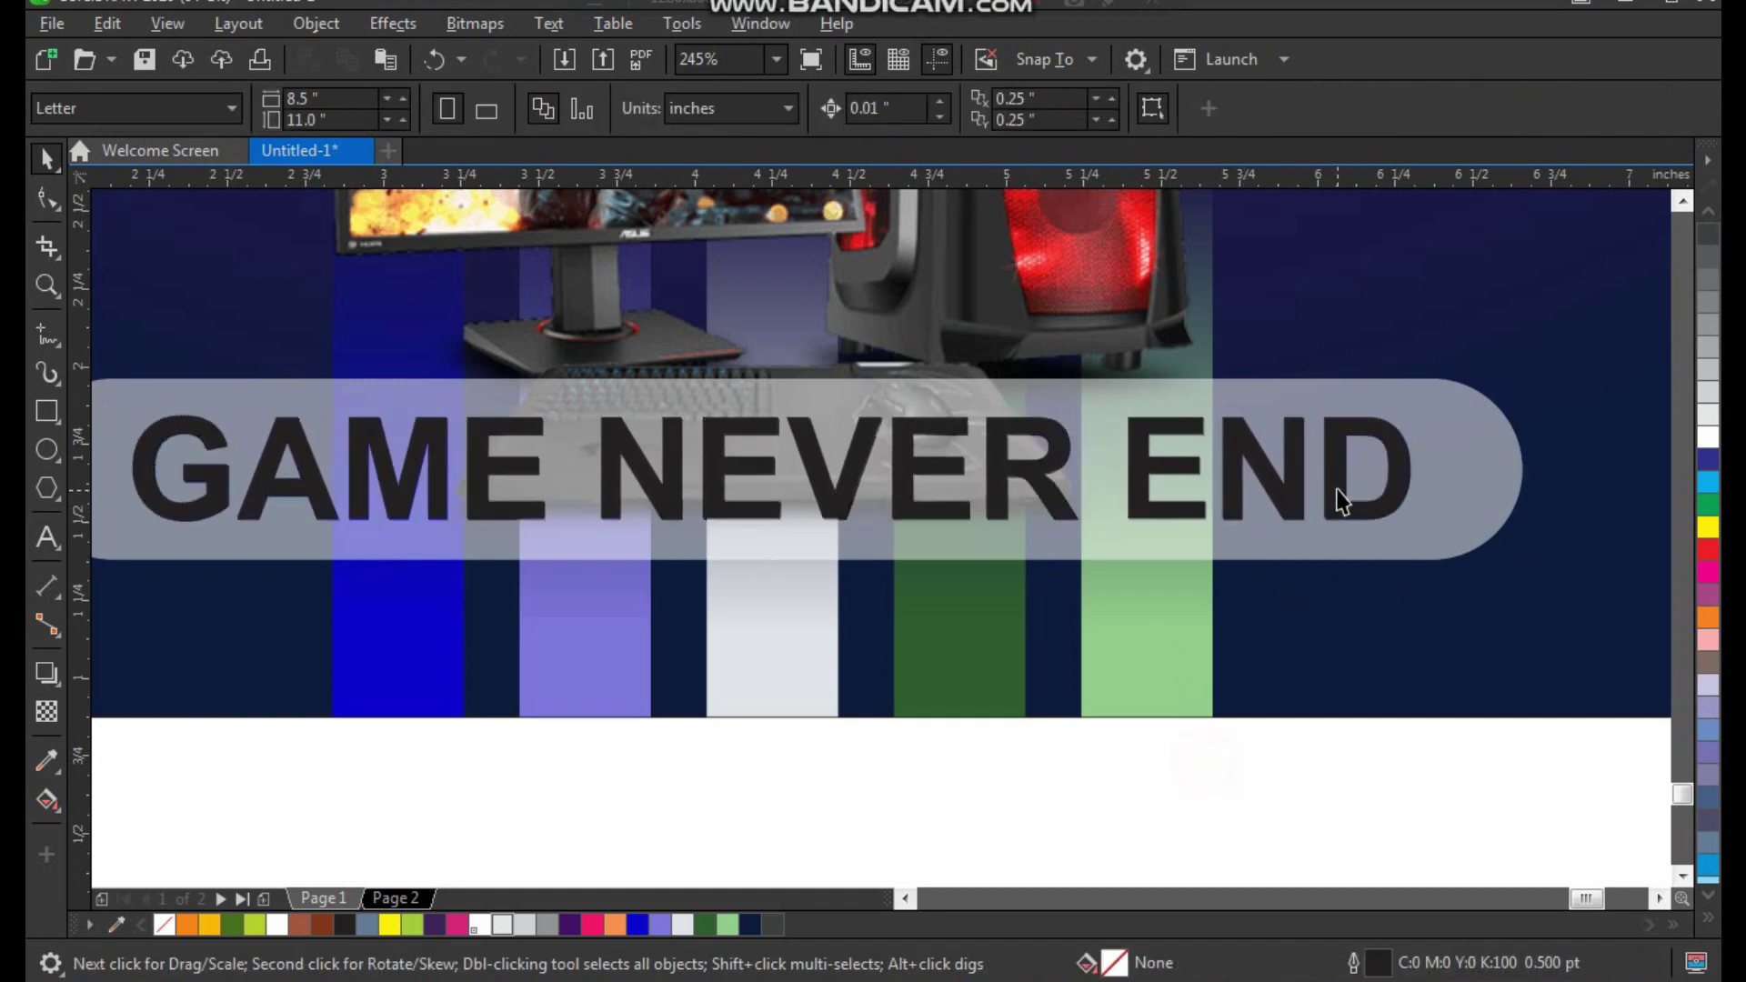
Select the computer image and zoom out to frame the whole poster.
click(1341, 500)
click(1268, 626)
scroll(1269, 626, down, 2)
click(1042, 647)
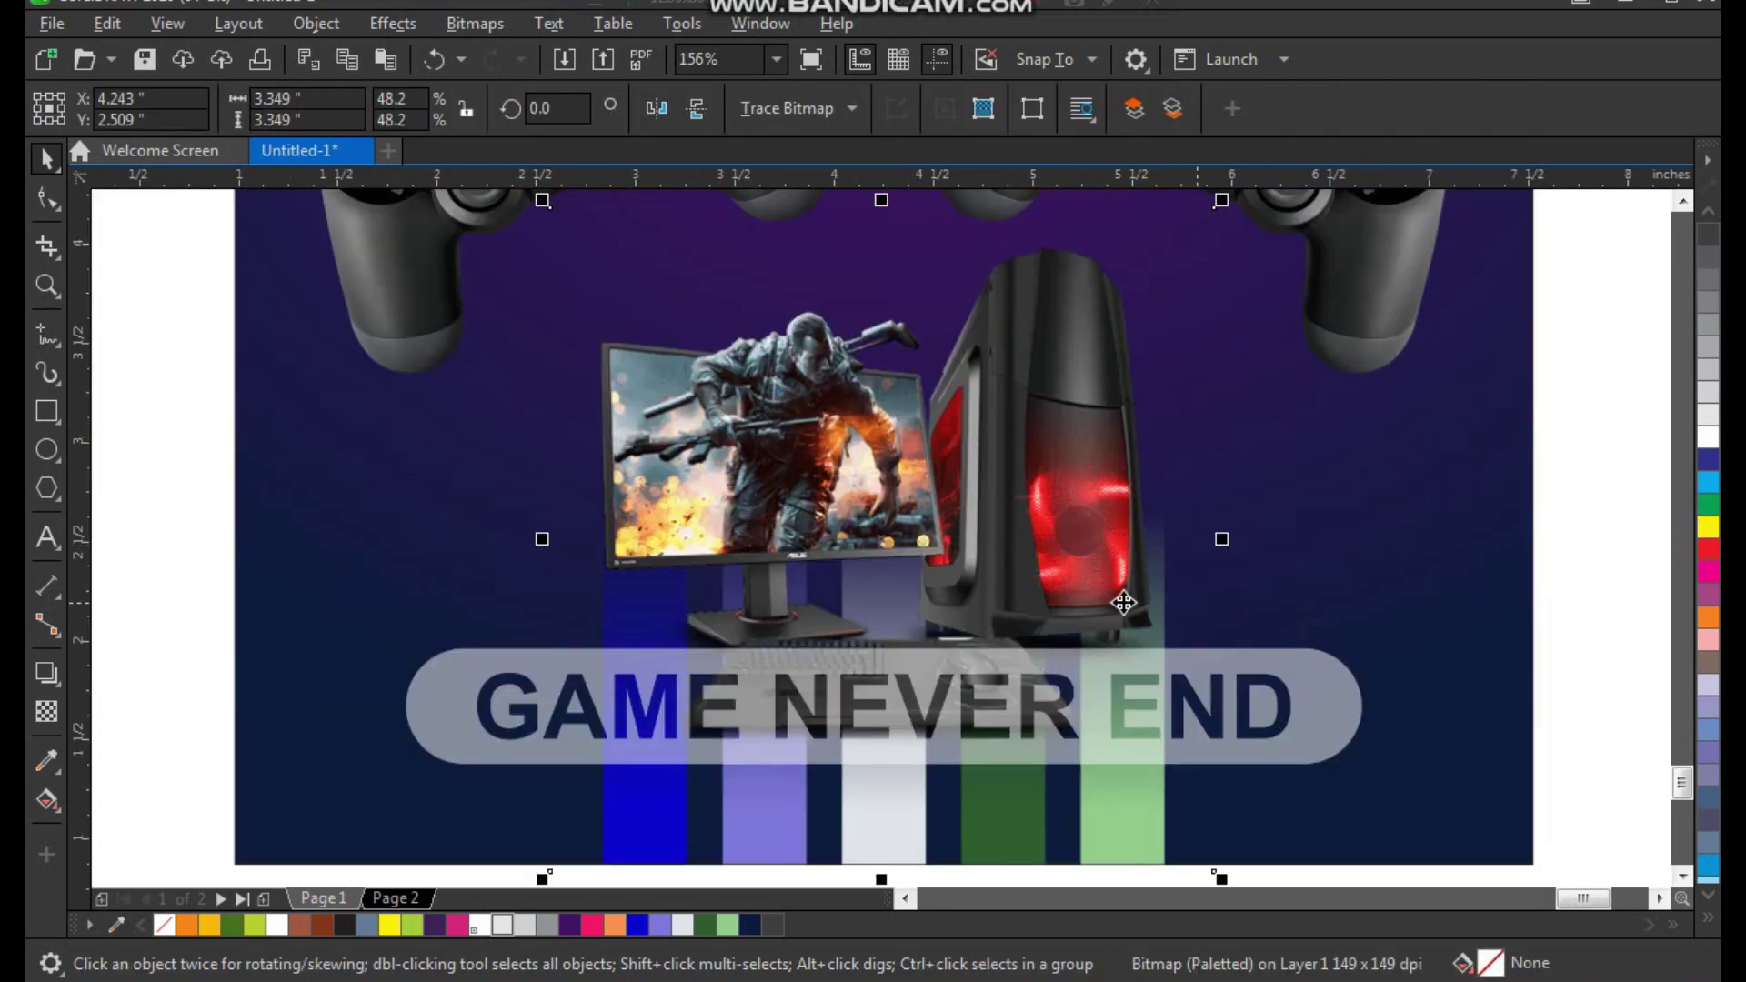
scroll(1247, 534, down, 3)
scroll(1279, 495, down, 2)
key(z)
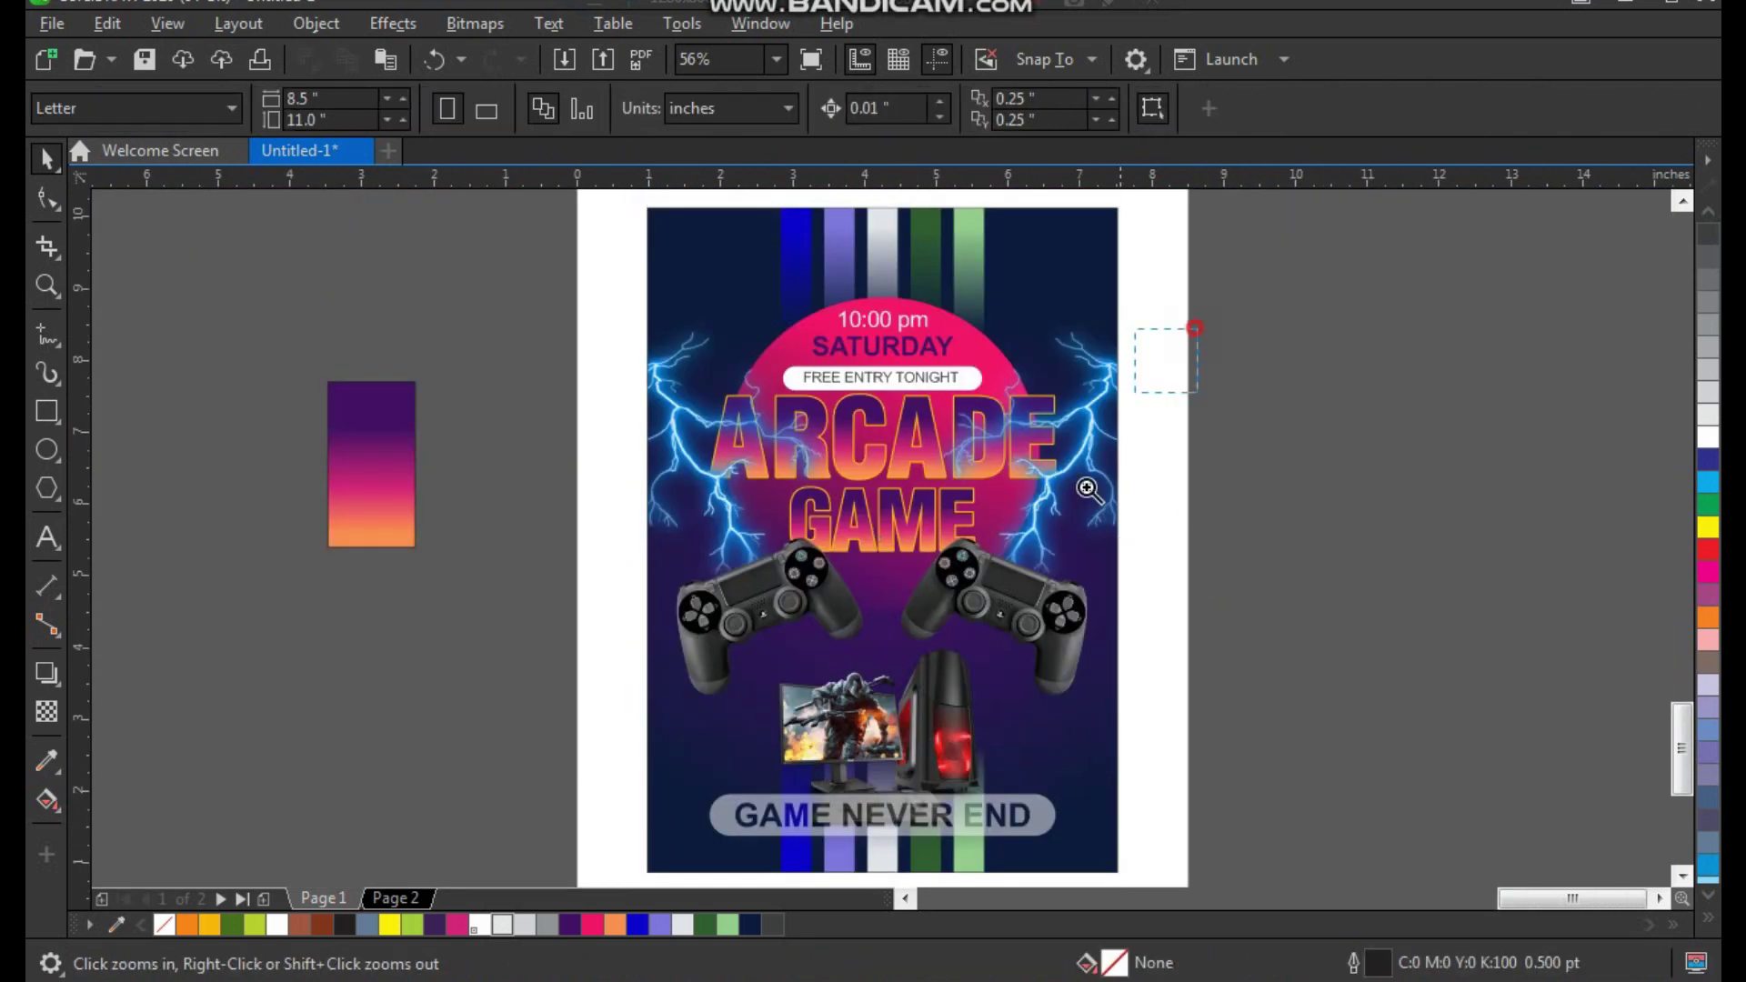
scroll(1089, 490, up, 2)
scroll(746, 636, down, 4)
drag(646, 490, 967, 845)
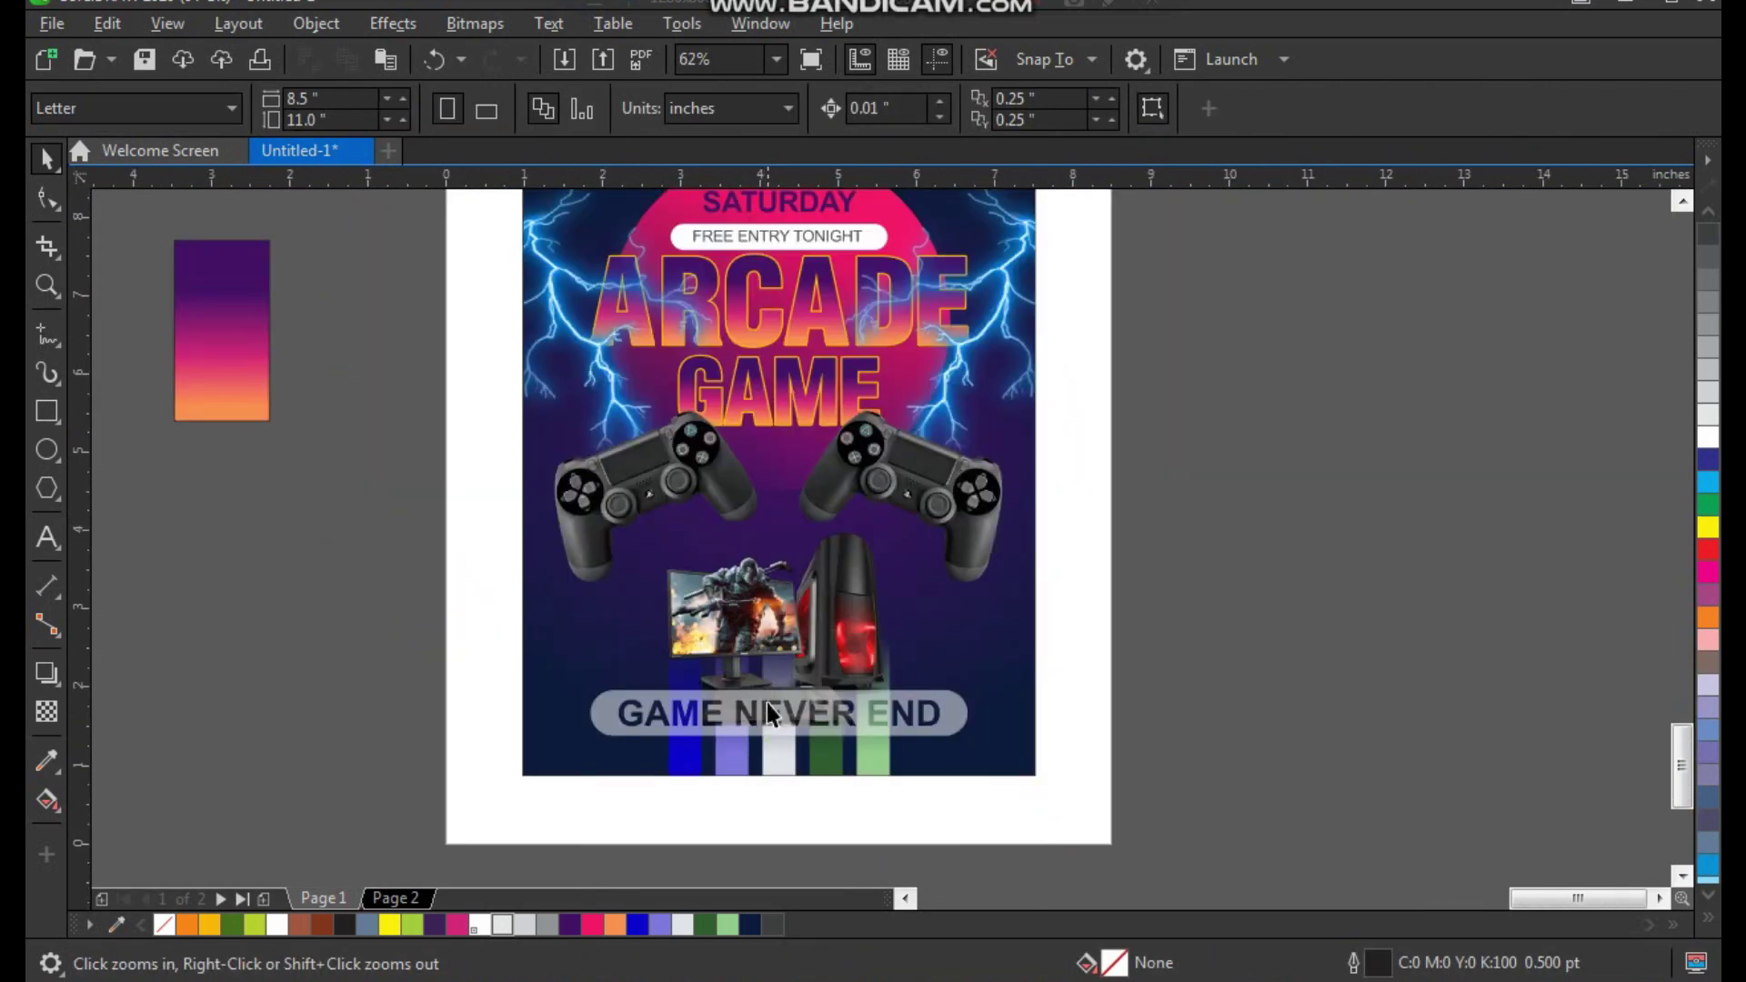
Draw a tall thin rectangle on the blank canvas beside the page.
click(42, 414)
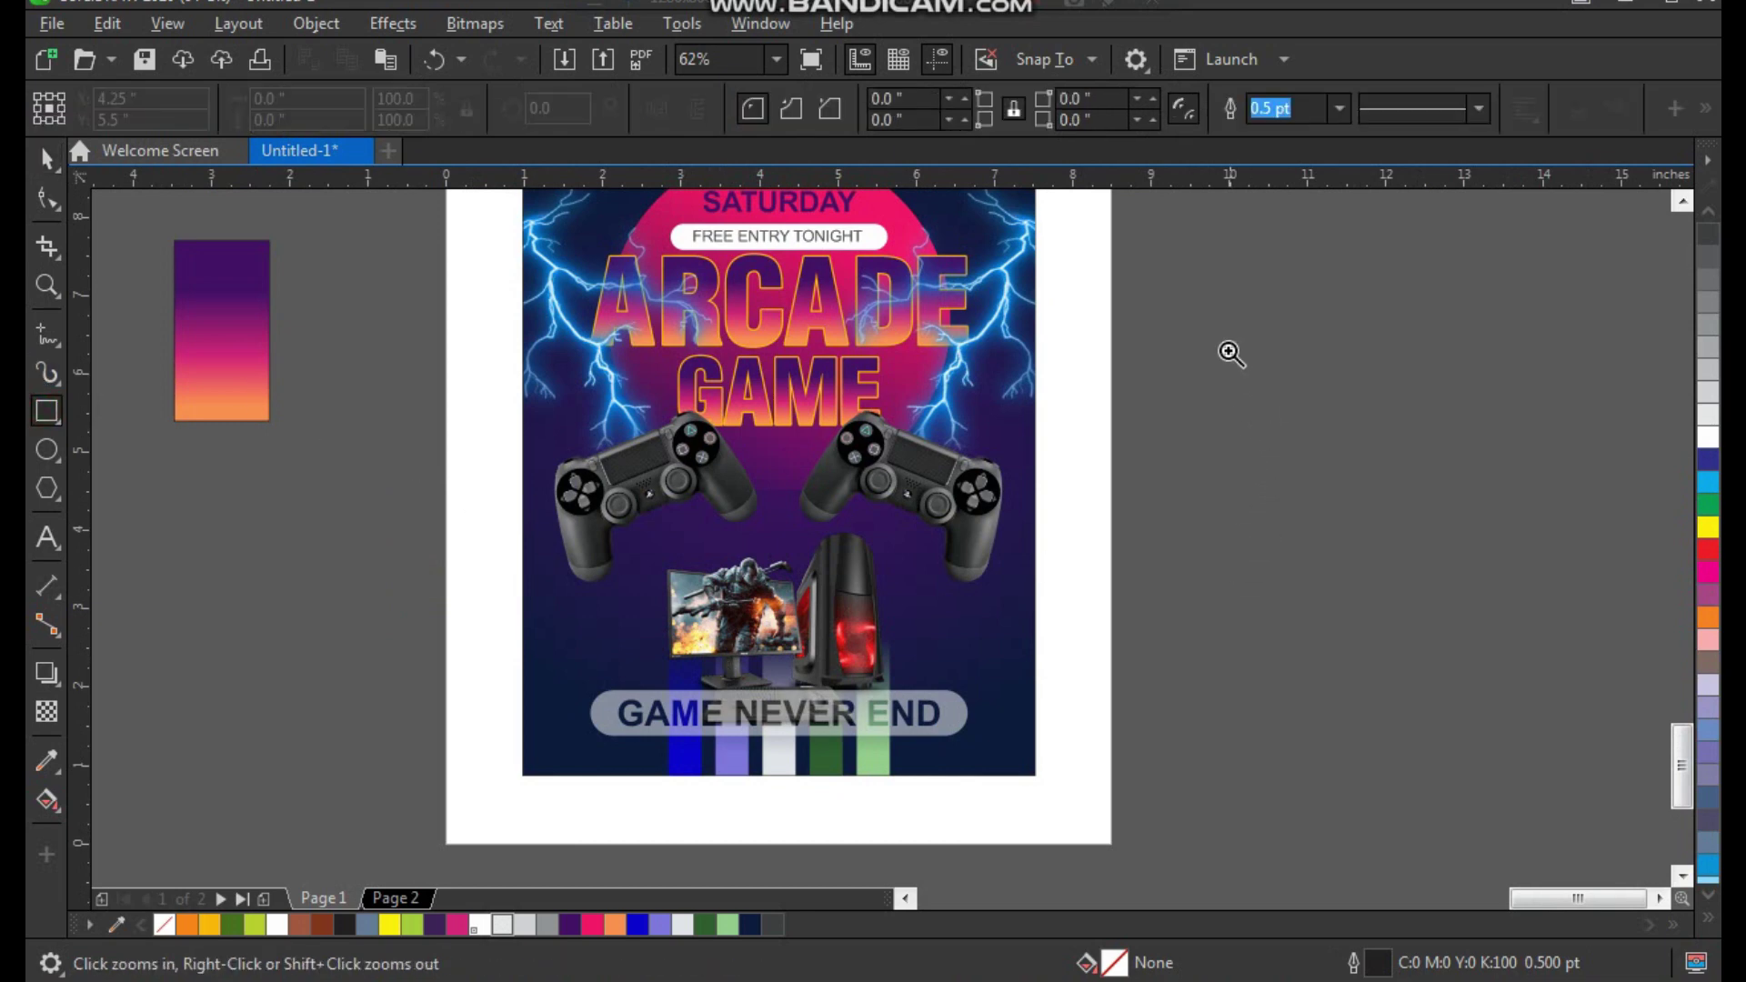
drag(1219, 320, 1352, 564)
drag(1388, 669, 1389, 670)
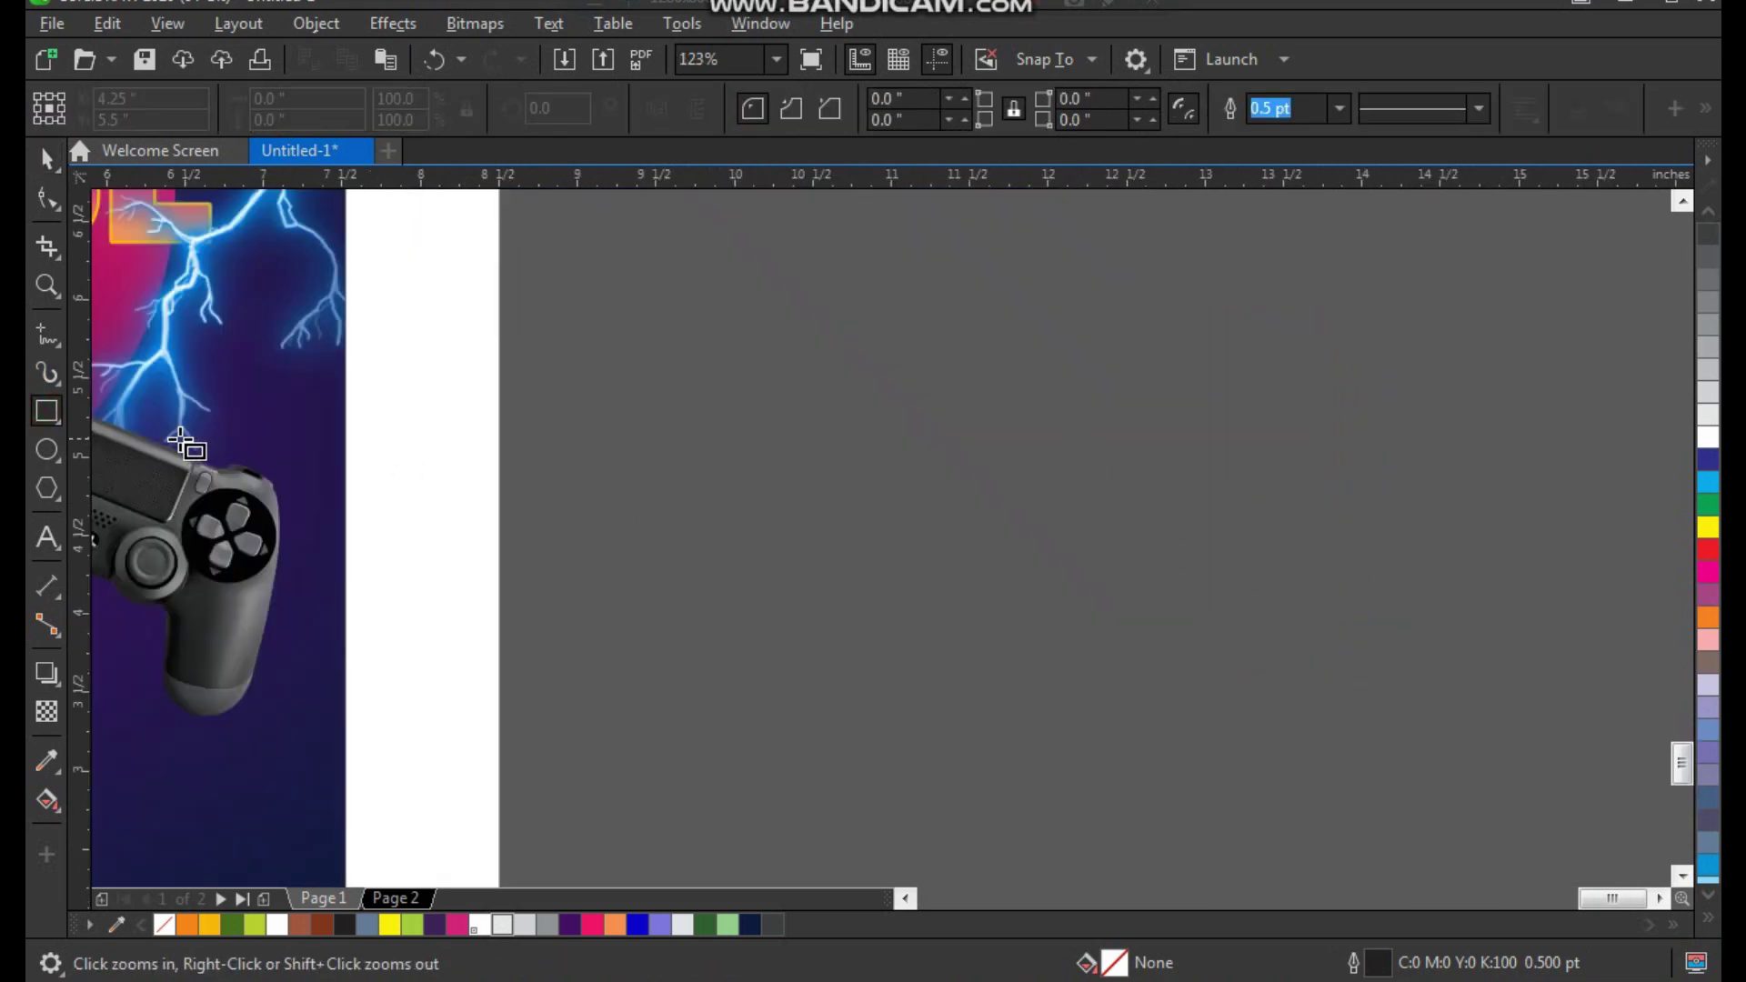
drag(978, 266, 921, 698)
key(space)
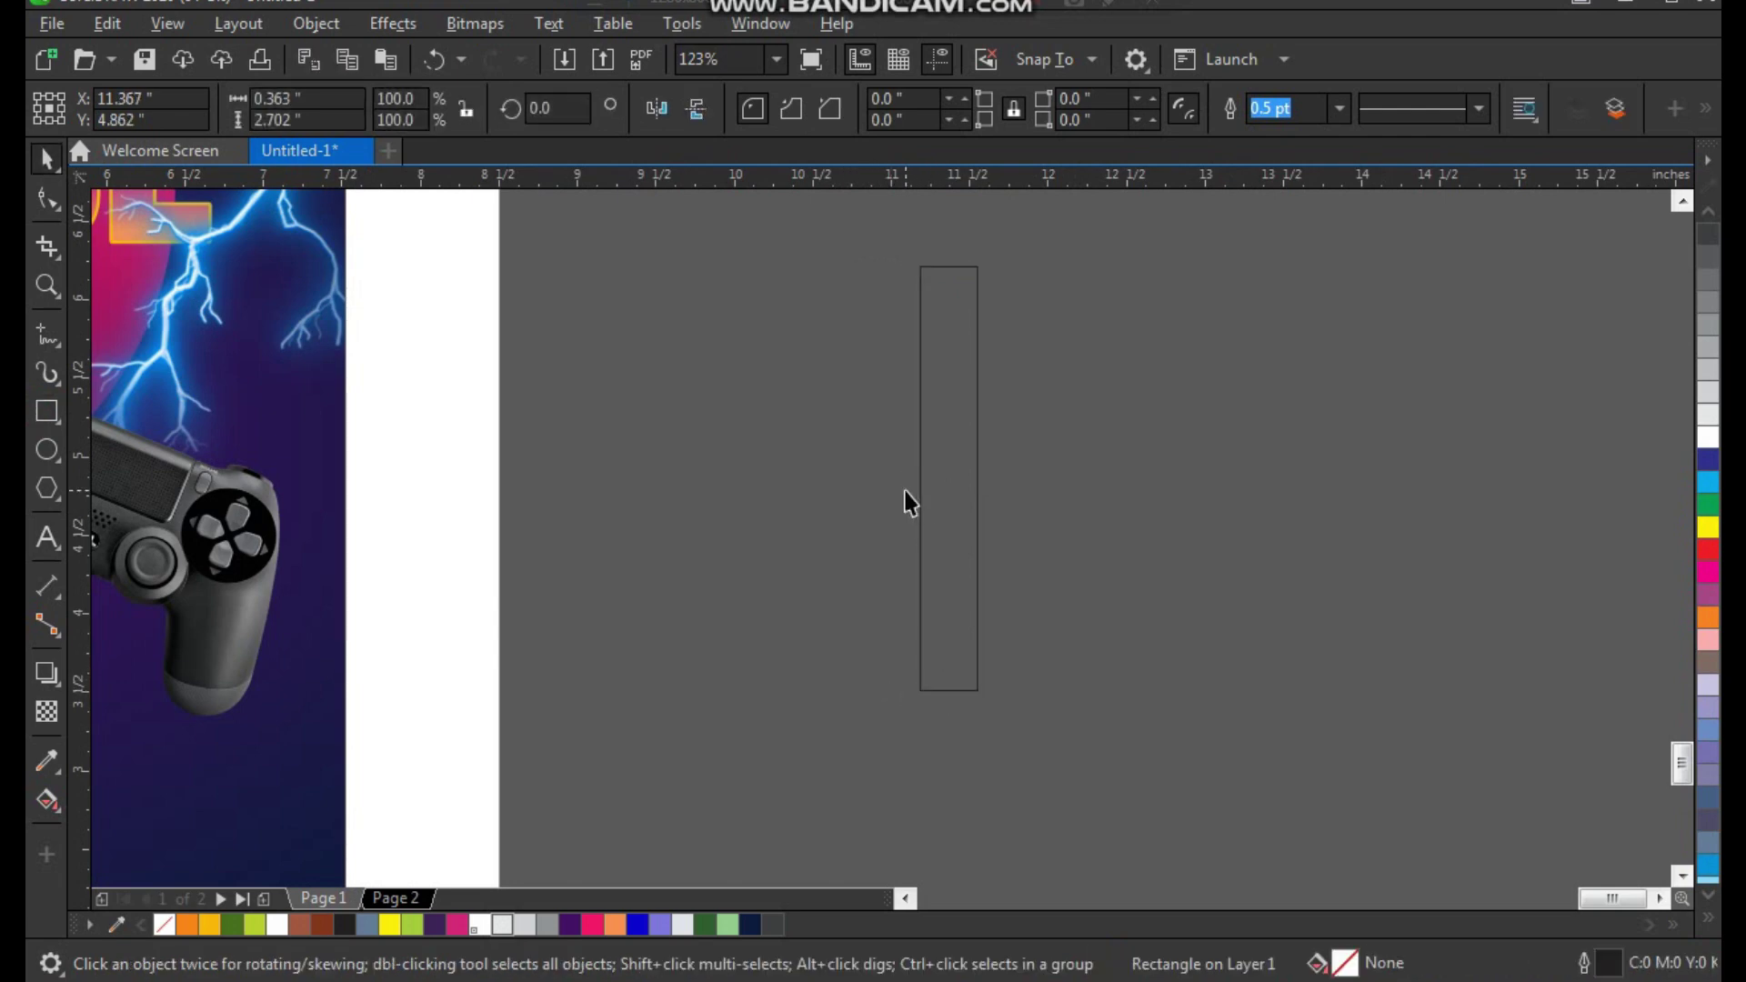
Convert the rectangle to curves and delete its top-left node to make a triangle.
key(ctrl+q)
key(F10)
click(921, 268)
key(Delete)
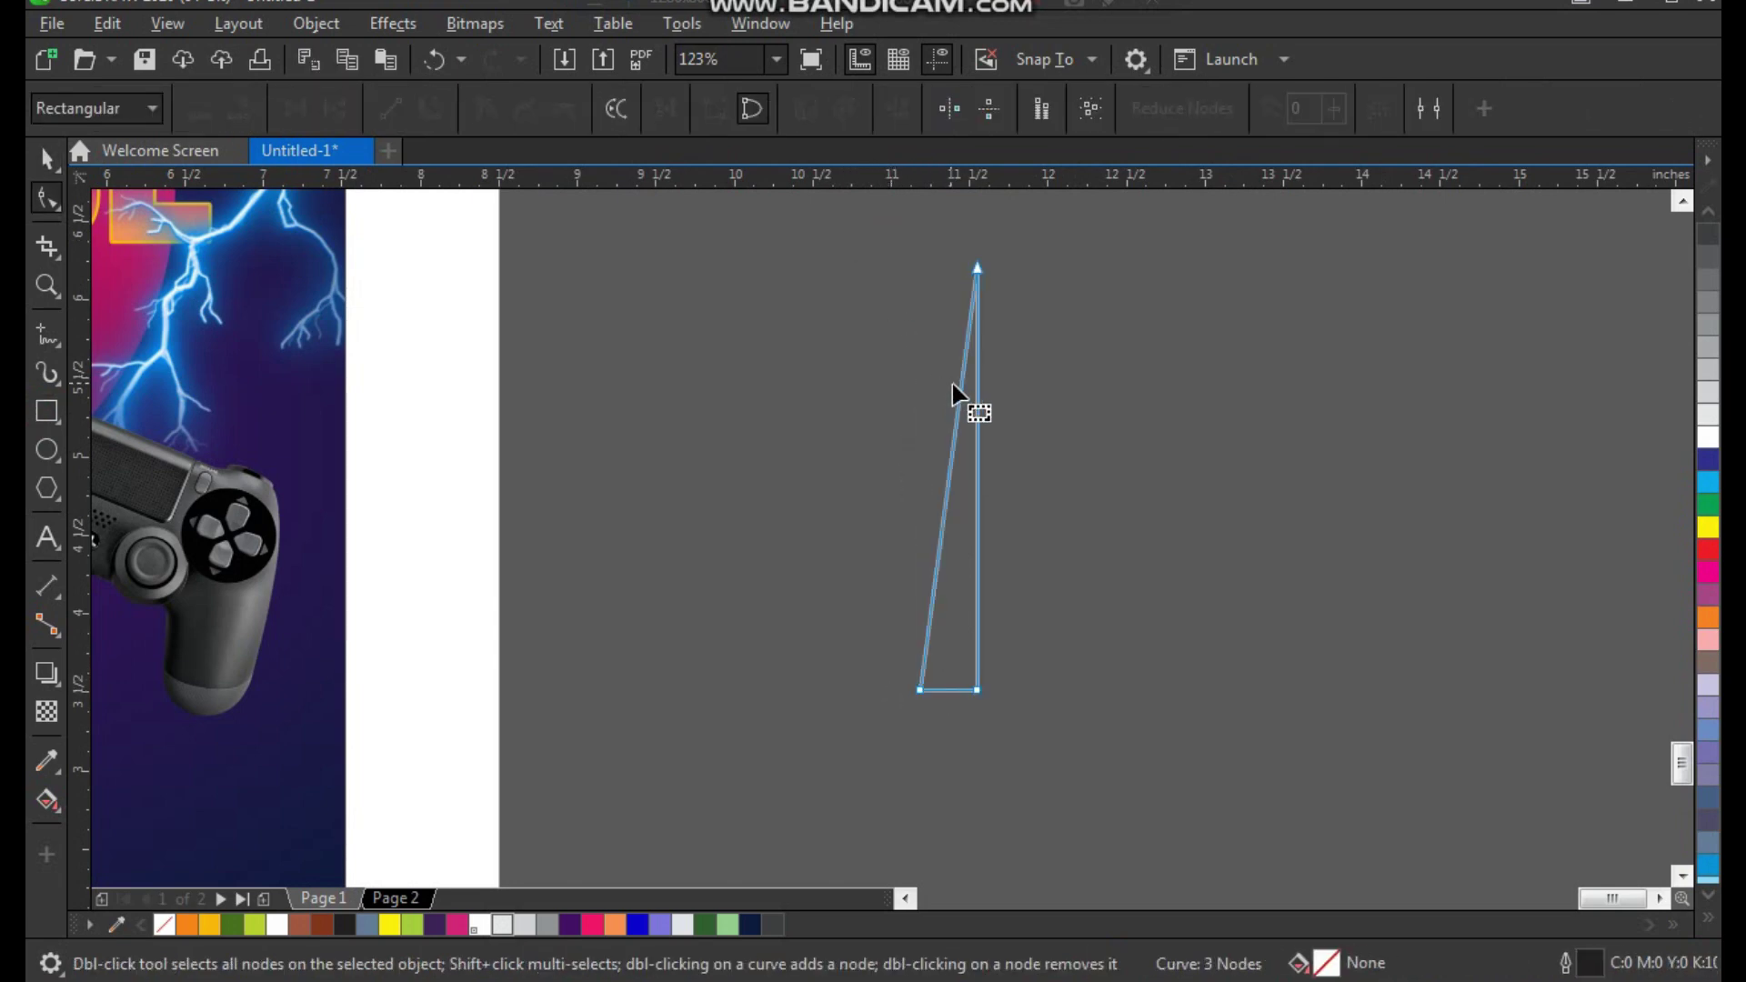
Bend the triangle's slanted left edge into a concave curve.
click(960, 390)
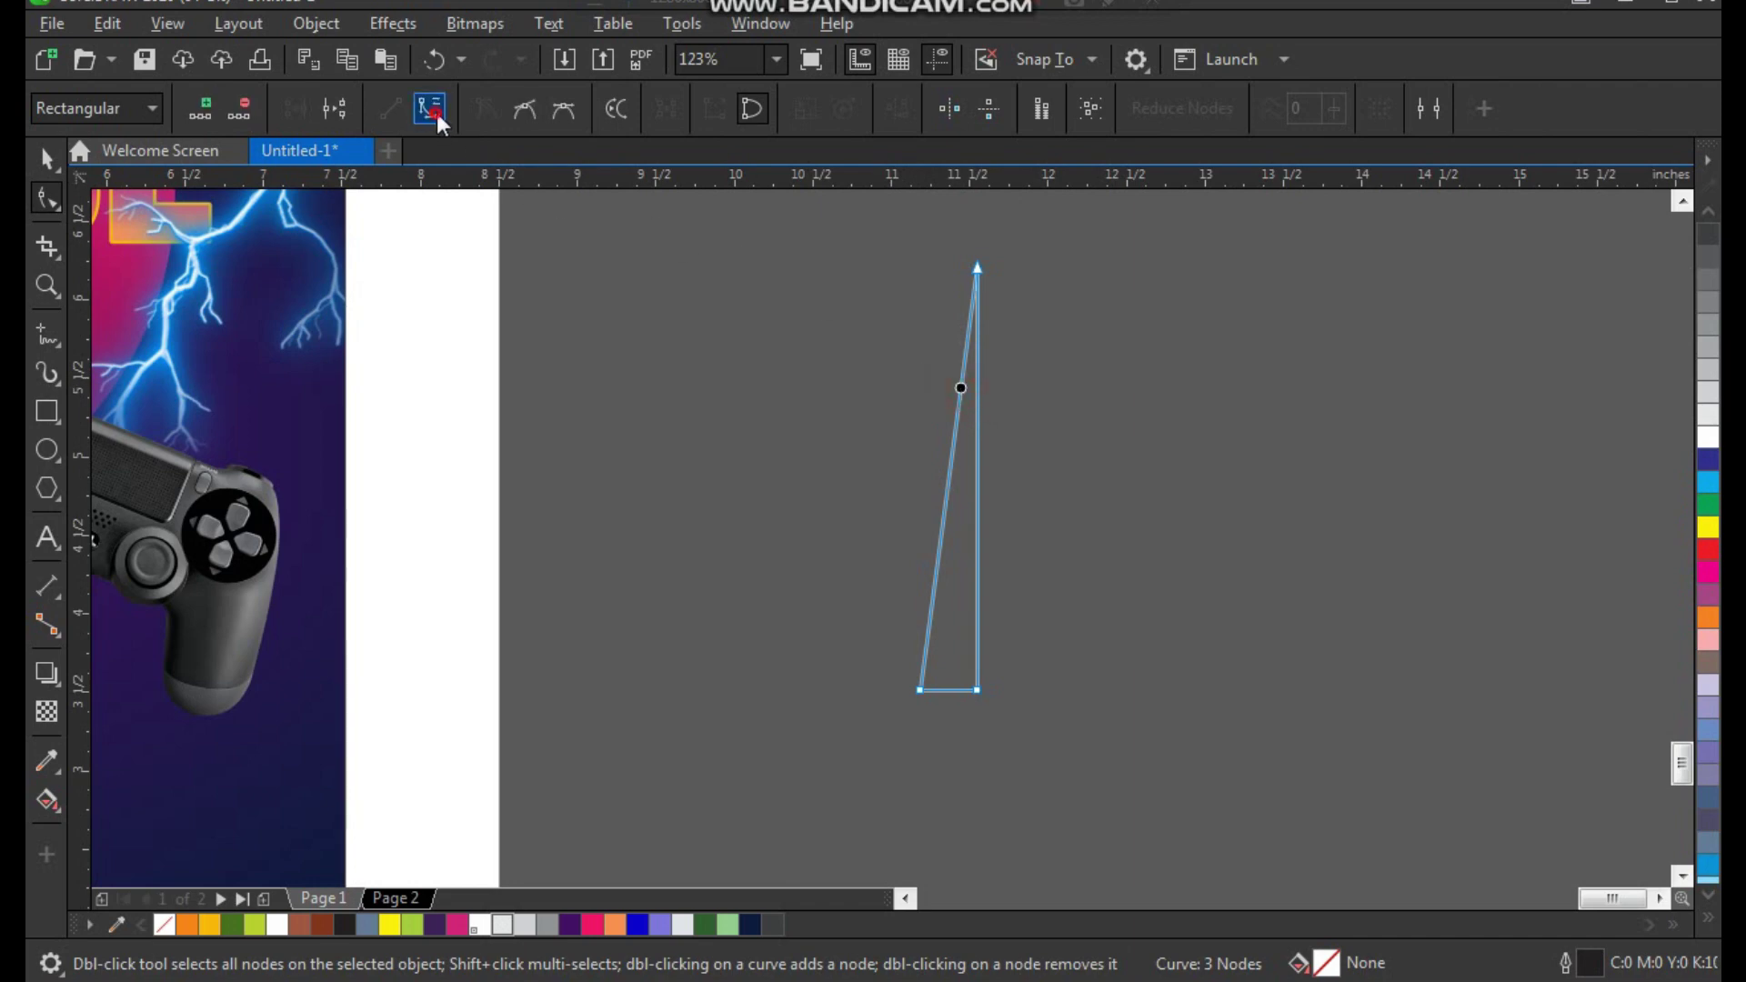
click(430, 108)
key(z)
drag(838, 409, 1045, 694)
drag(789, 445, 880, 568)
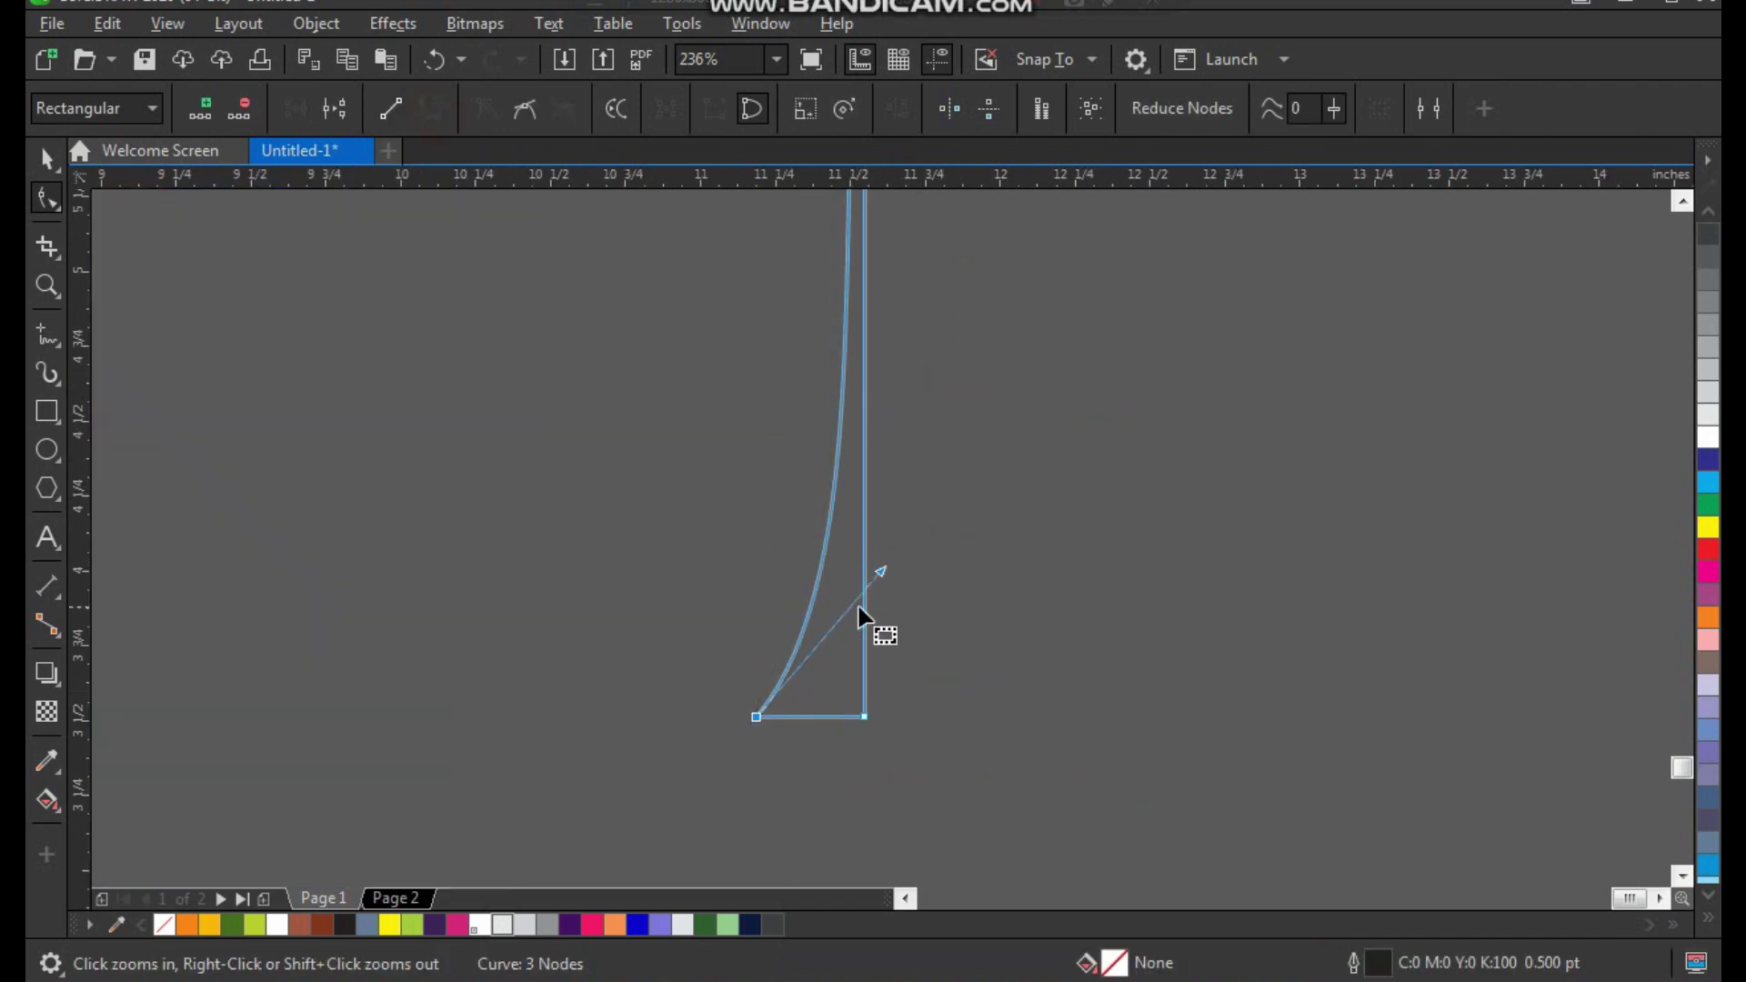
Mirror a copy of the curved sliver to form a symmetric spike.
scroll(873, 600, down, 2)
key(space)
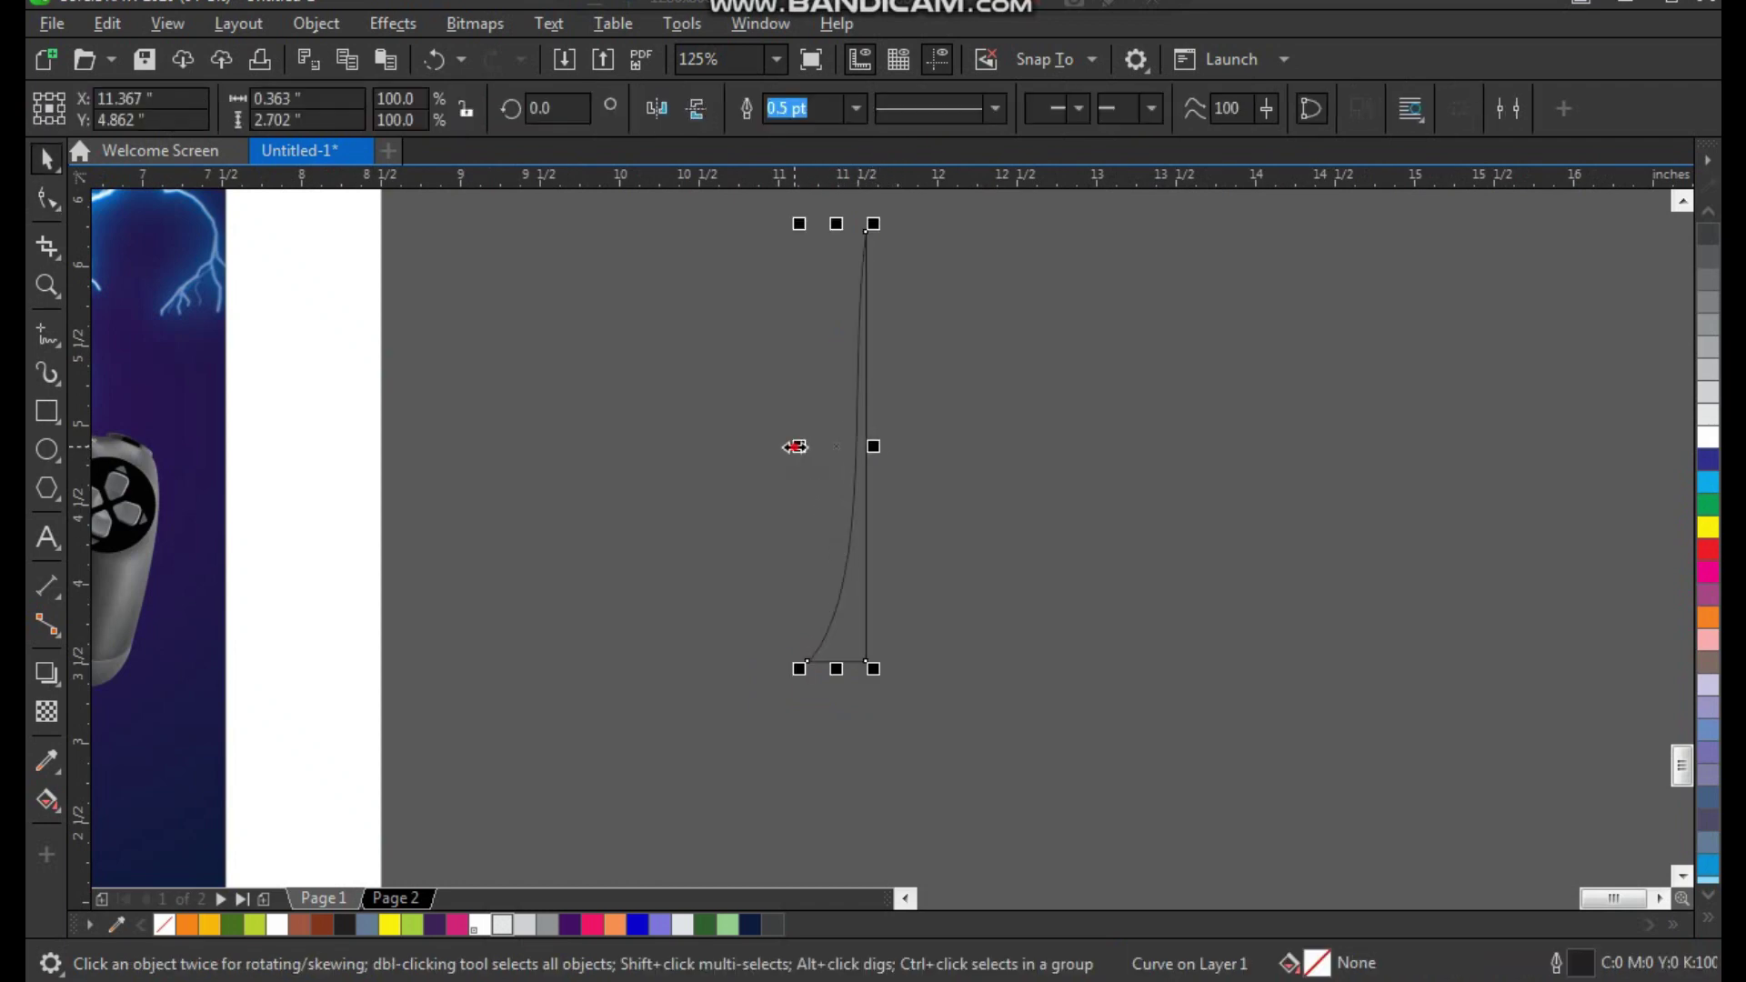
drag(799, 445, 870, 457)
Weld the spike halves, combine the upper and lower spikes, and fill the shape white.
shift+click(844, 623)
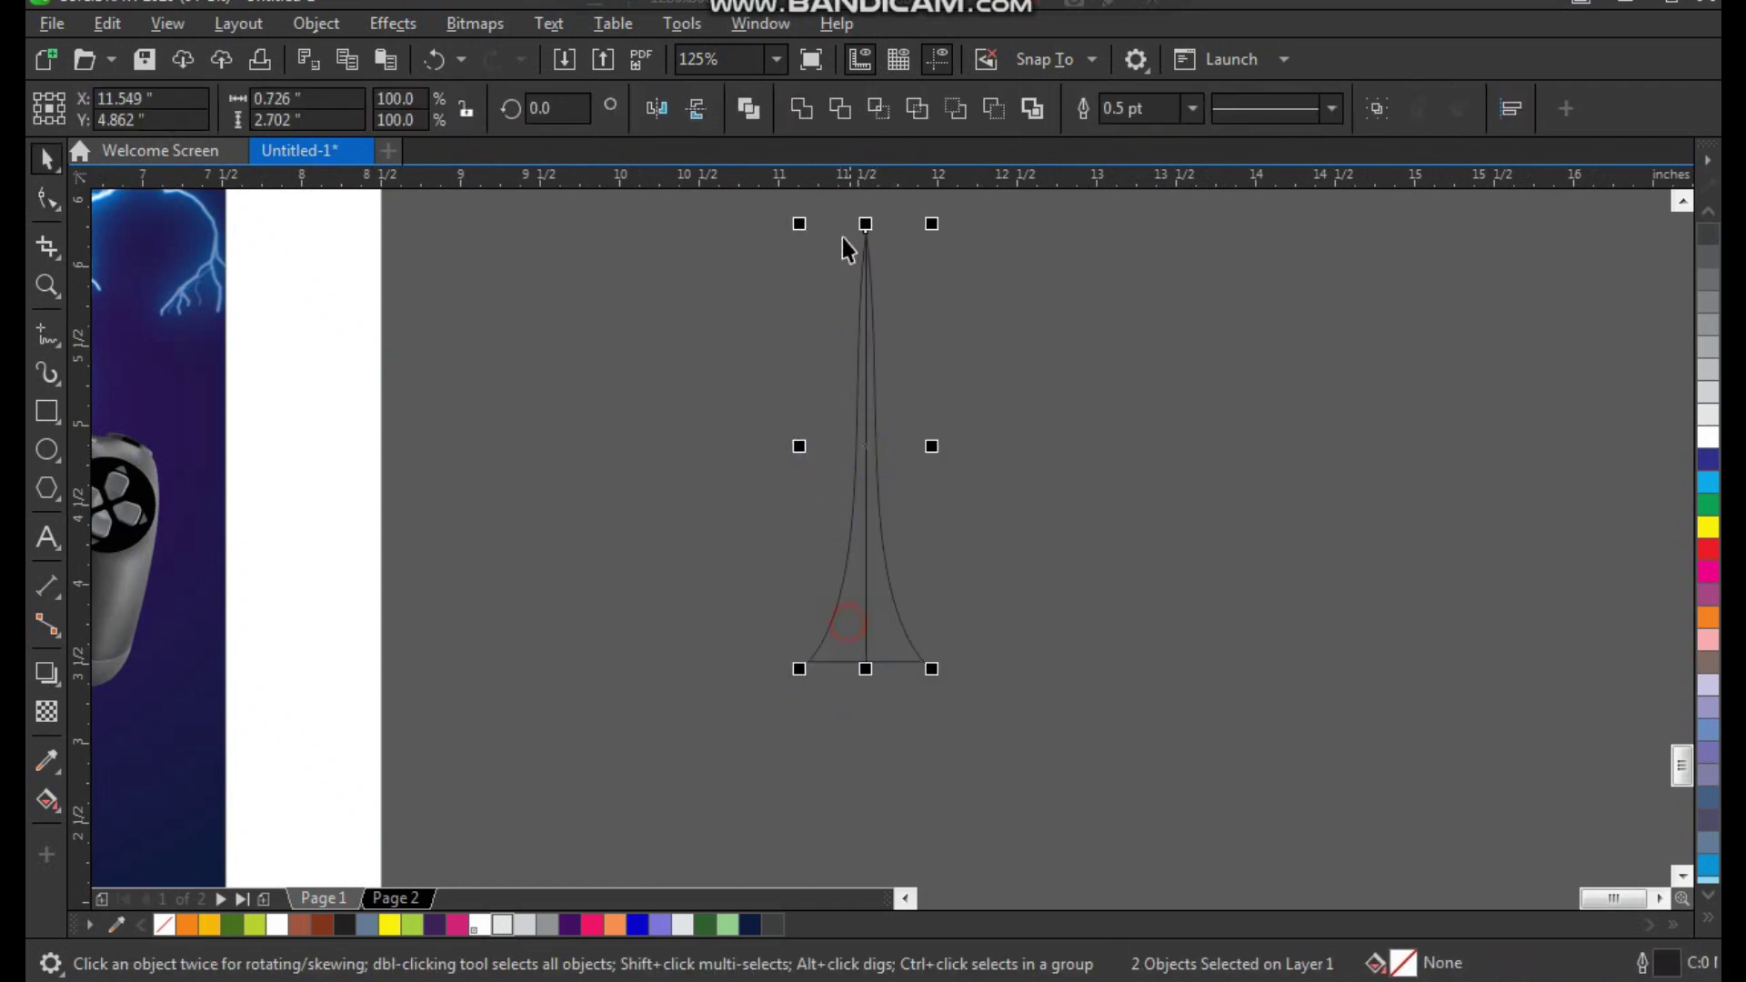
click(800, 108)
shift+click(865, 613)
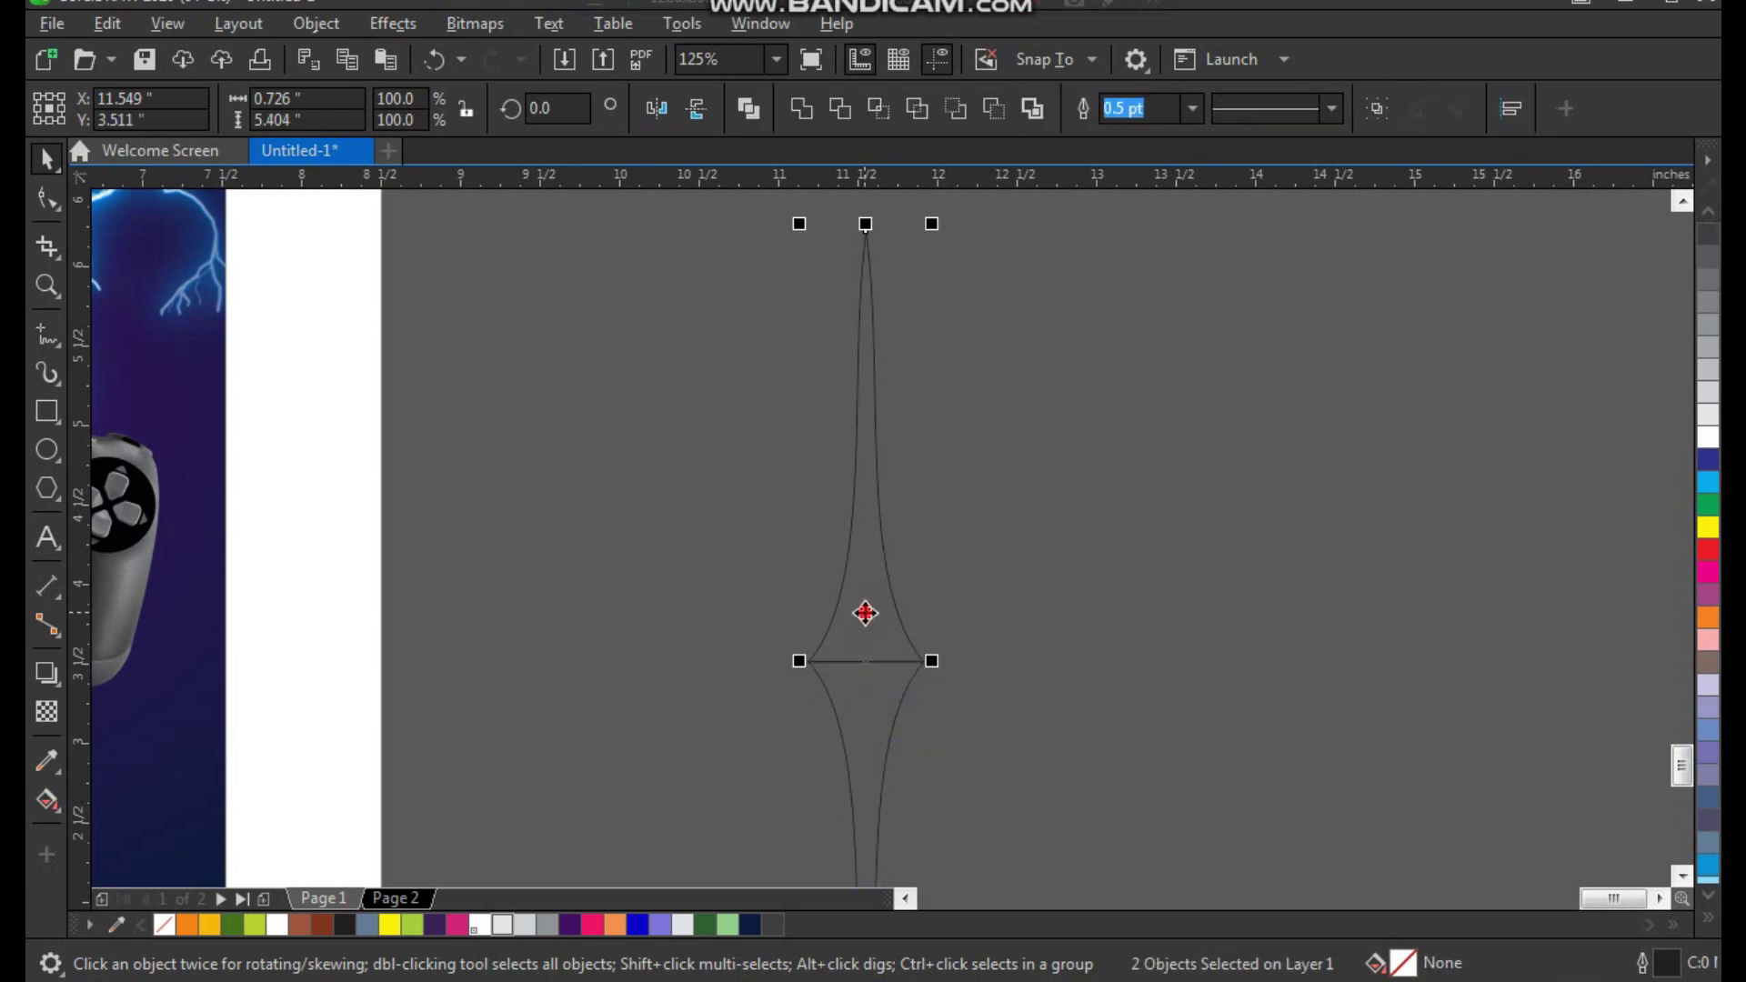
click(800, 108)
scroll(864, 464, down, 3)
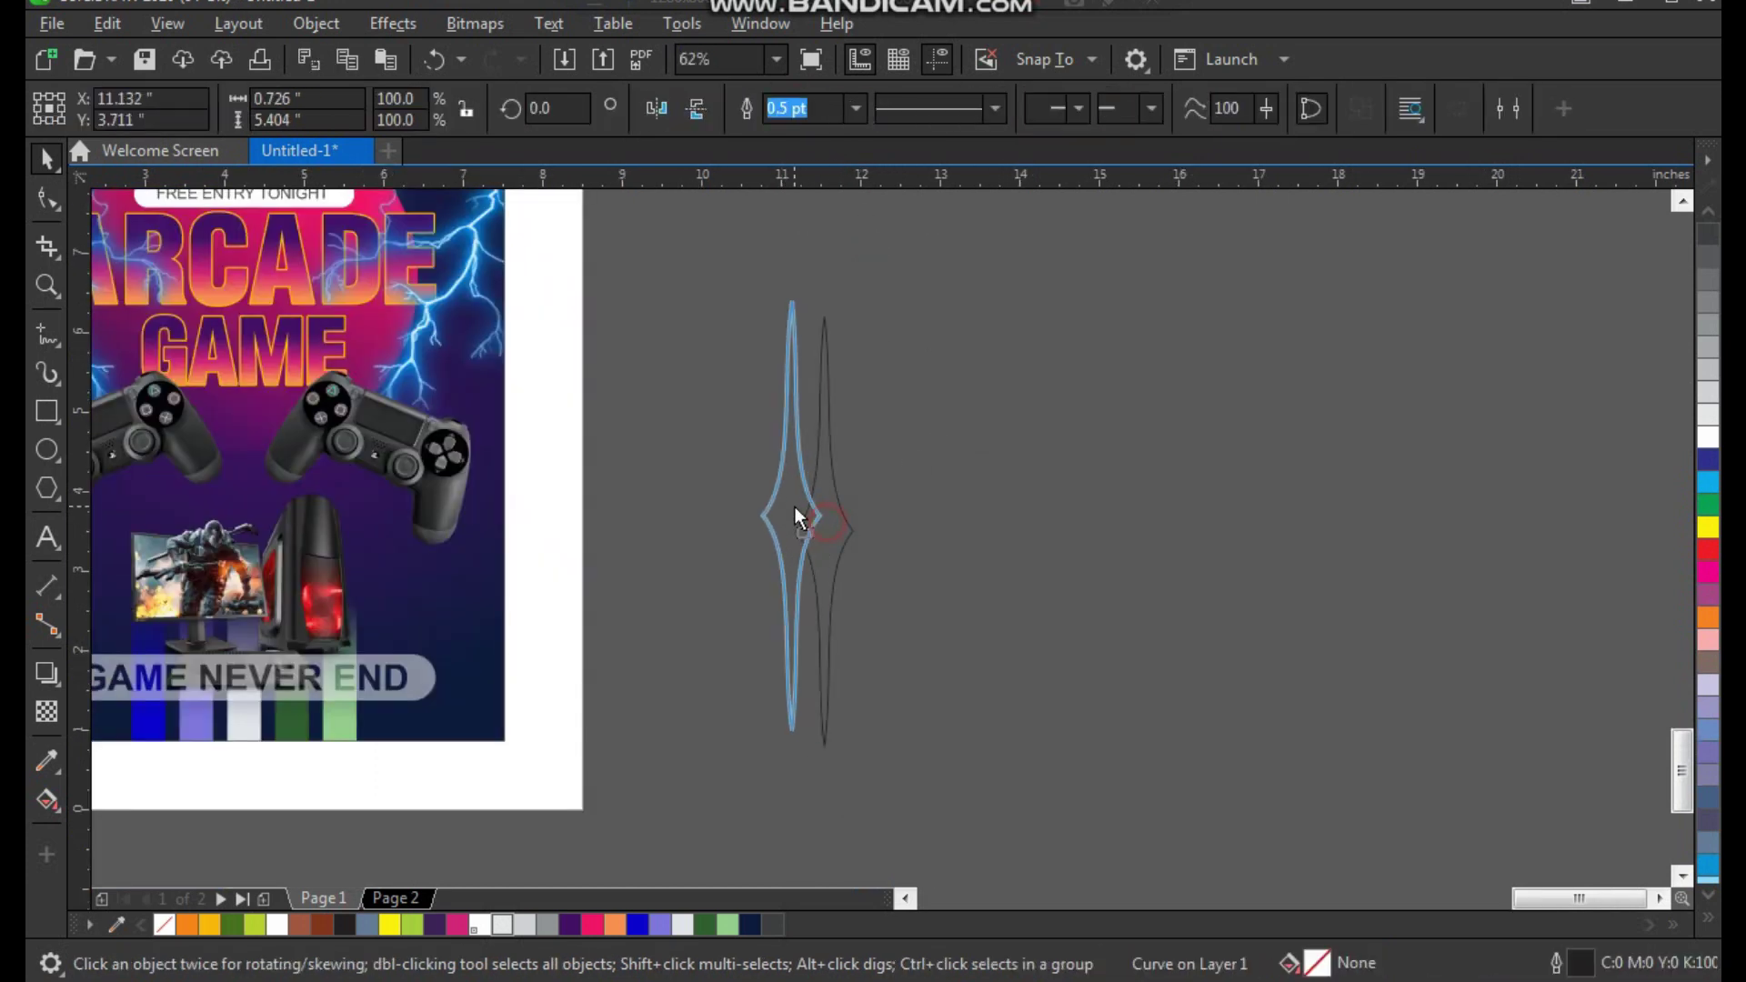
key(z)
drag(713, 420, 955, 673)
click(1708, 438)
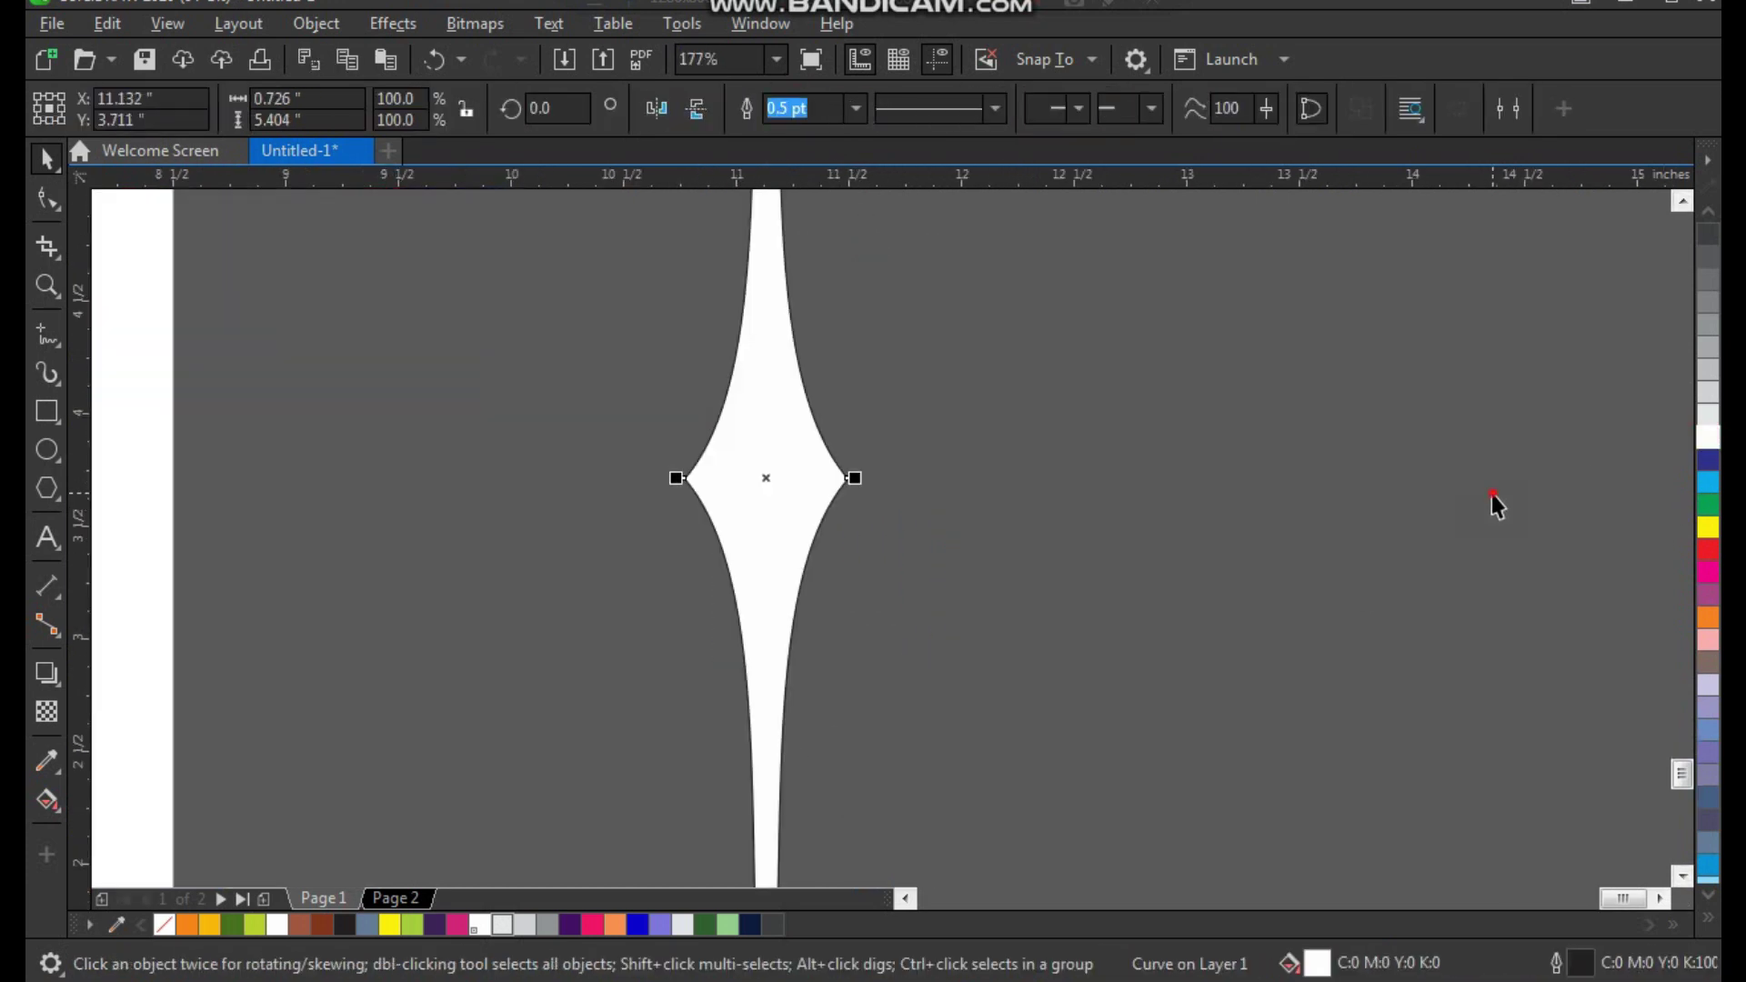
Scale the sparkle to about 81% and remove its outline.
scroll(818, 545, down, 2)
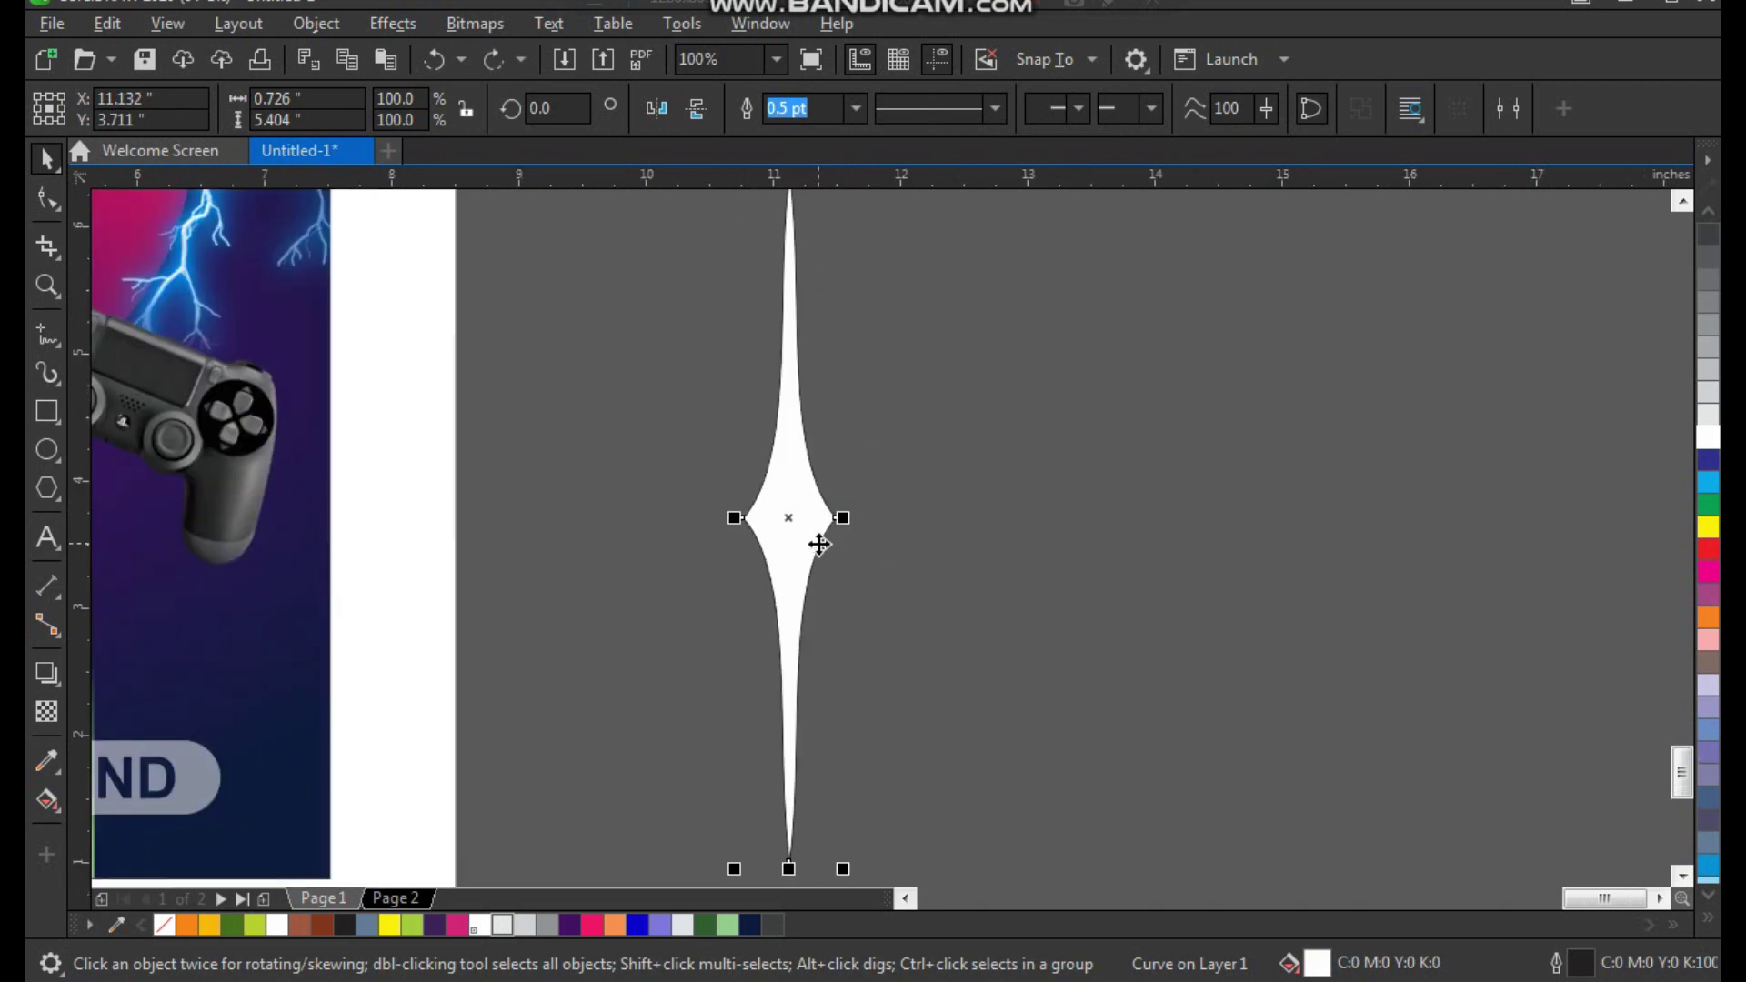
scroll(801, 382, down, 2)
scroll(801, 409, up, 3)
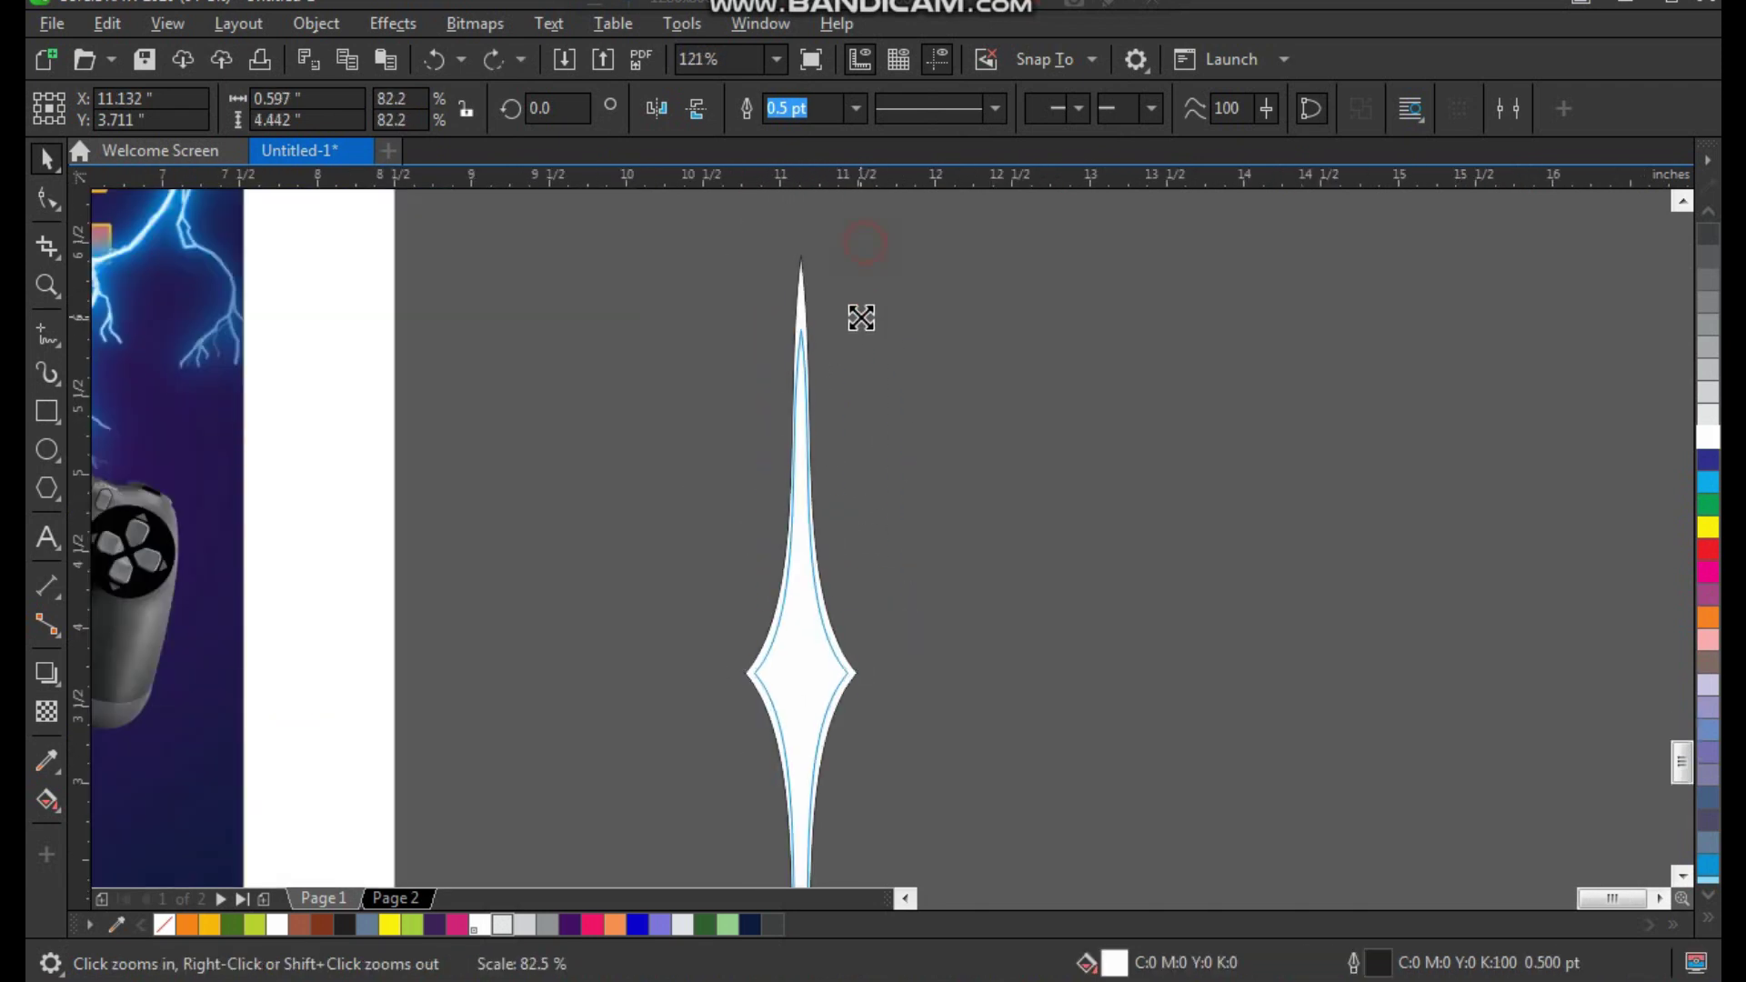
drag(864, 248, 855, 327)
key(shift+F2)
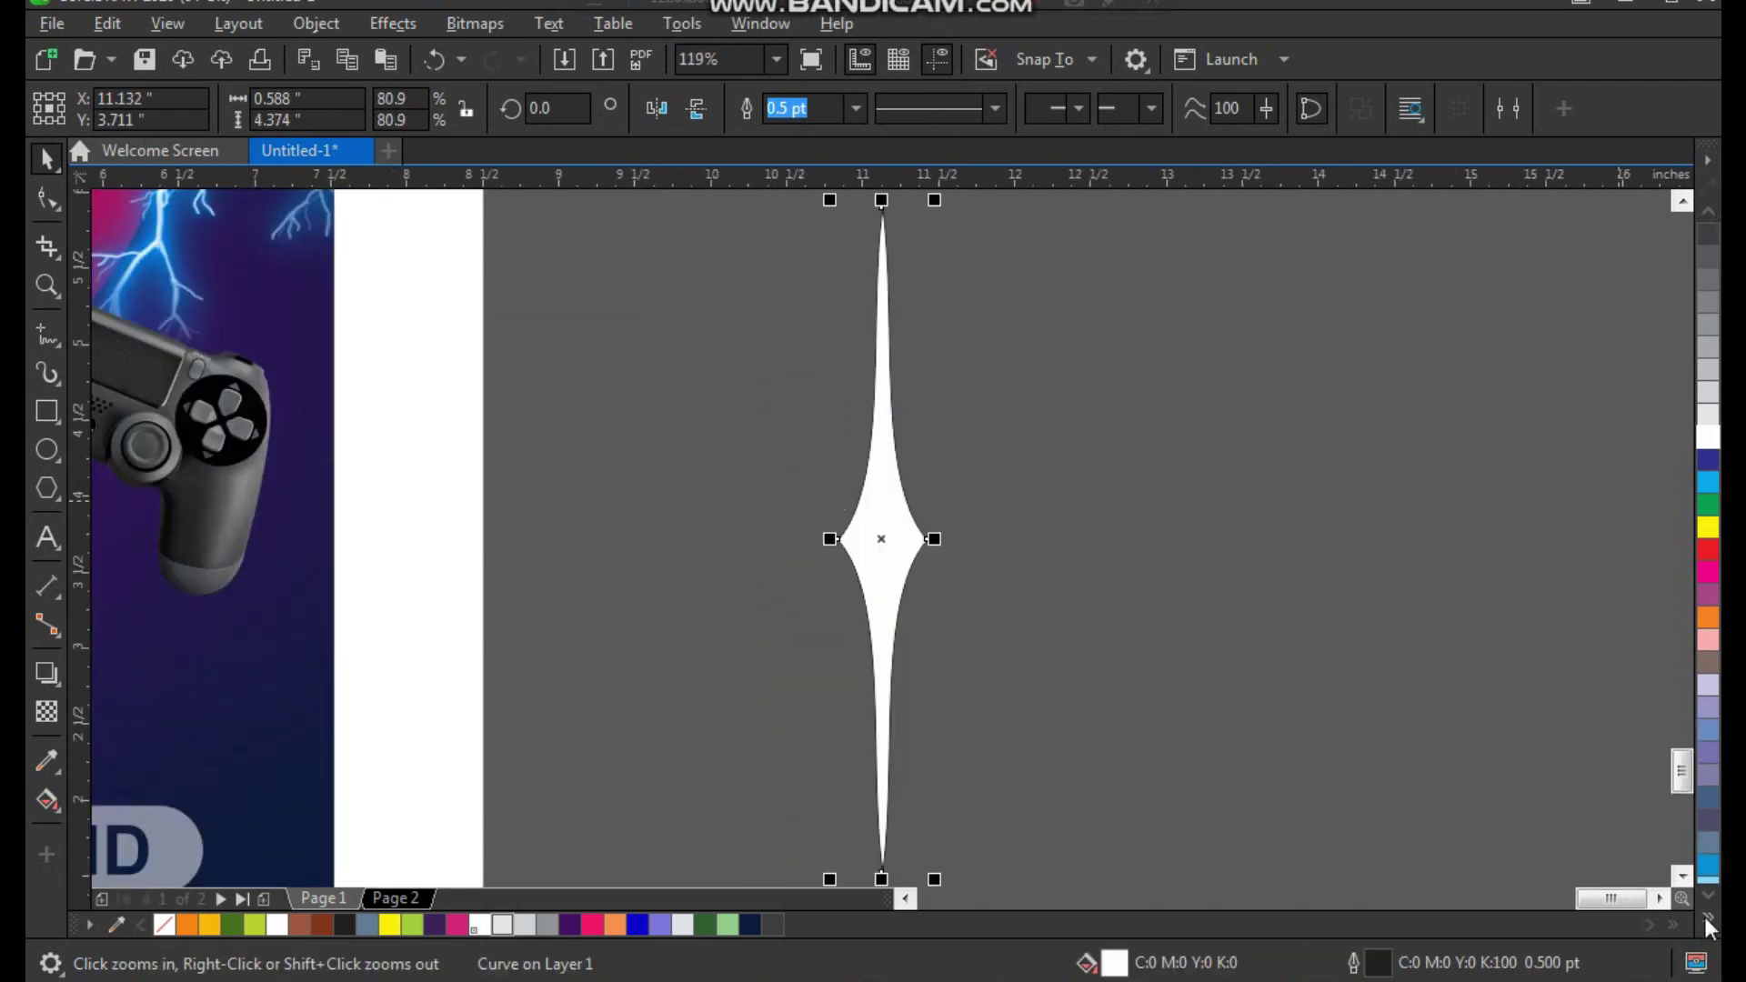
click(1707, 922)
right_click(1616, 223)
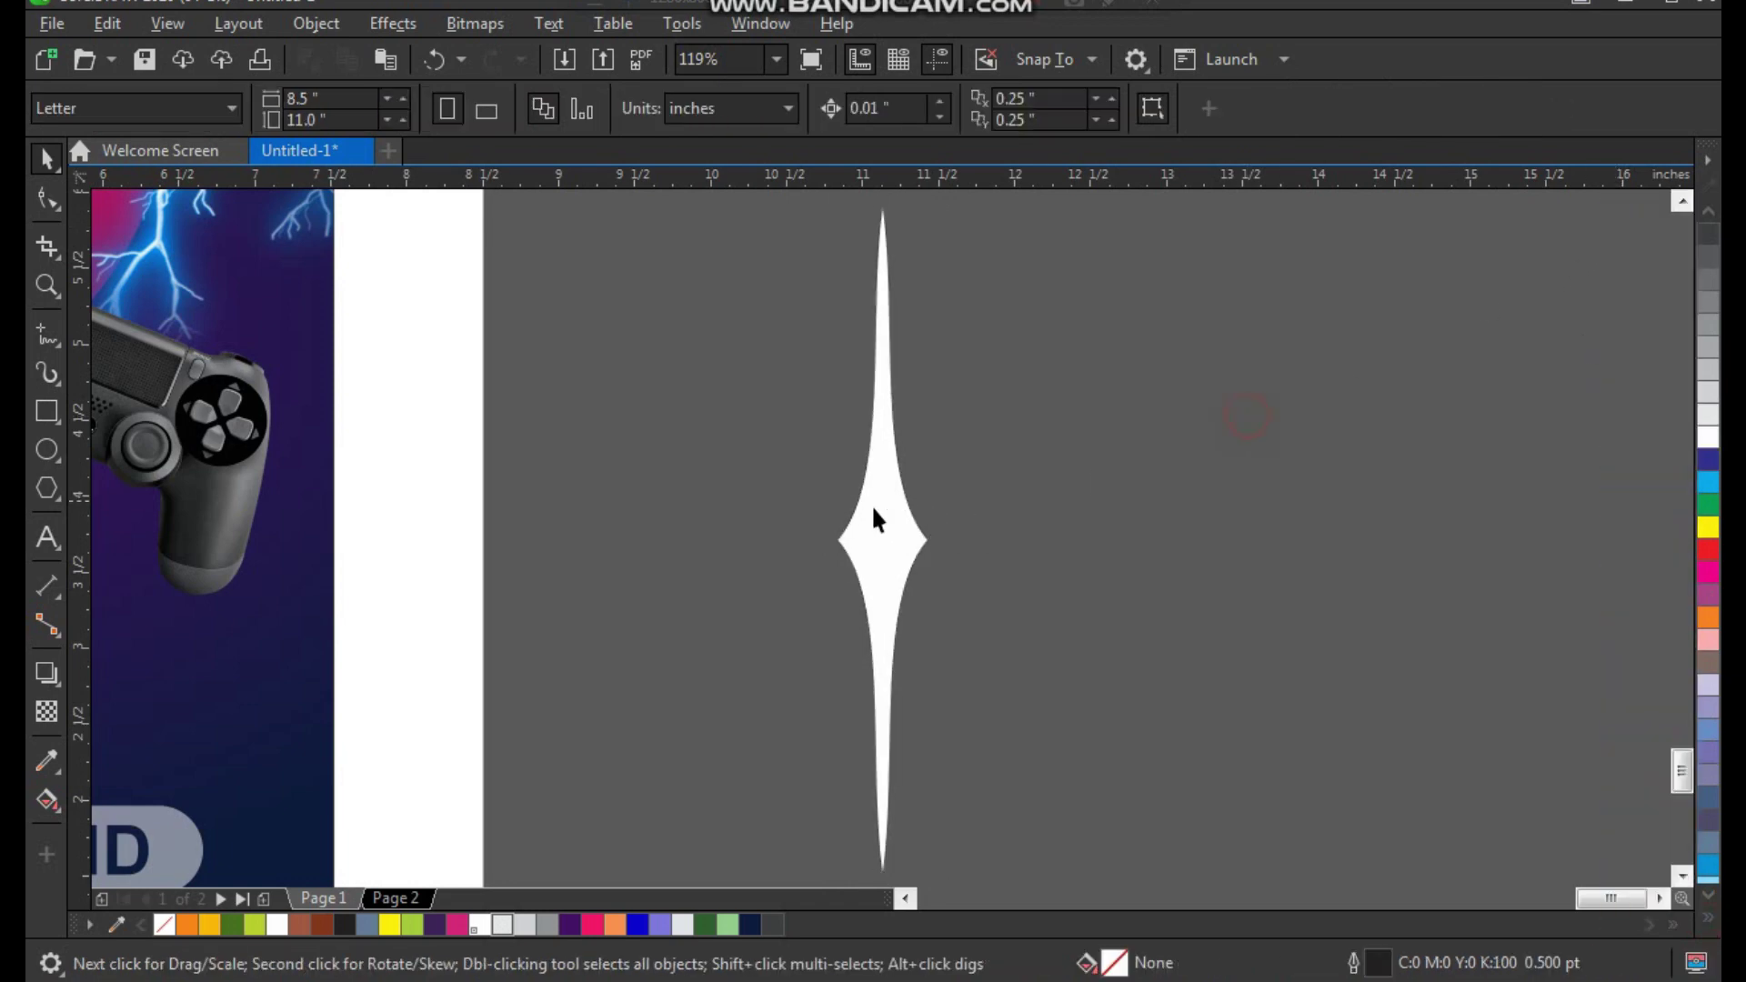
Add a drop shadow to the sparkle with outward feathering.
click(55, 679)
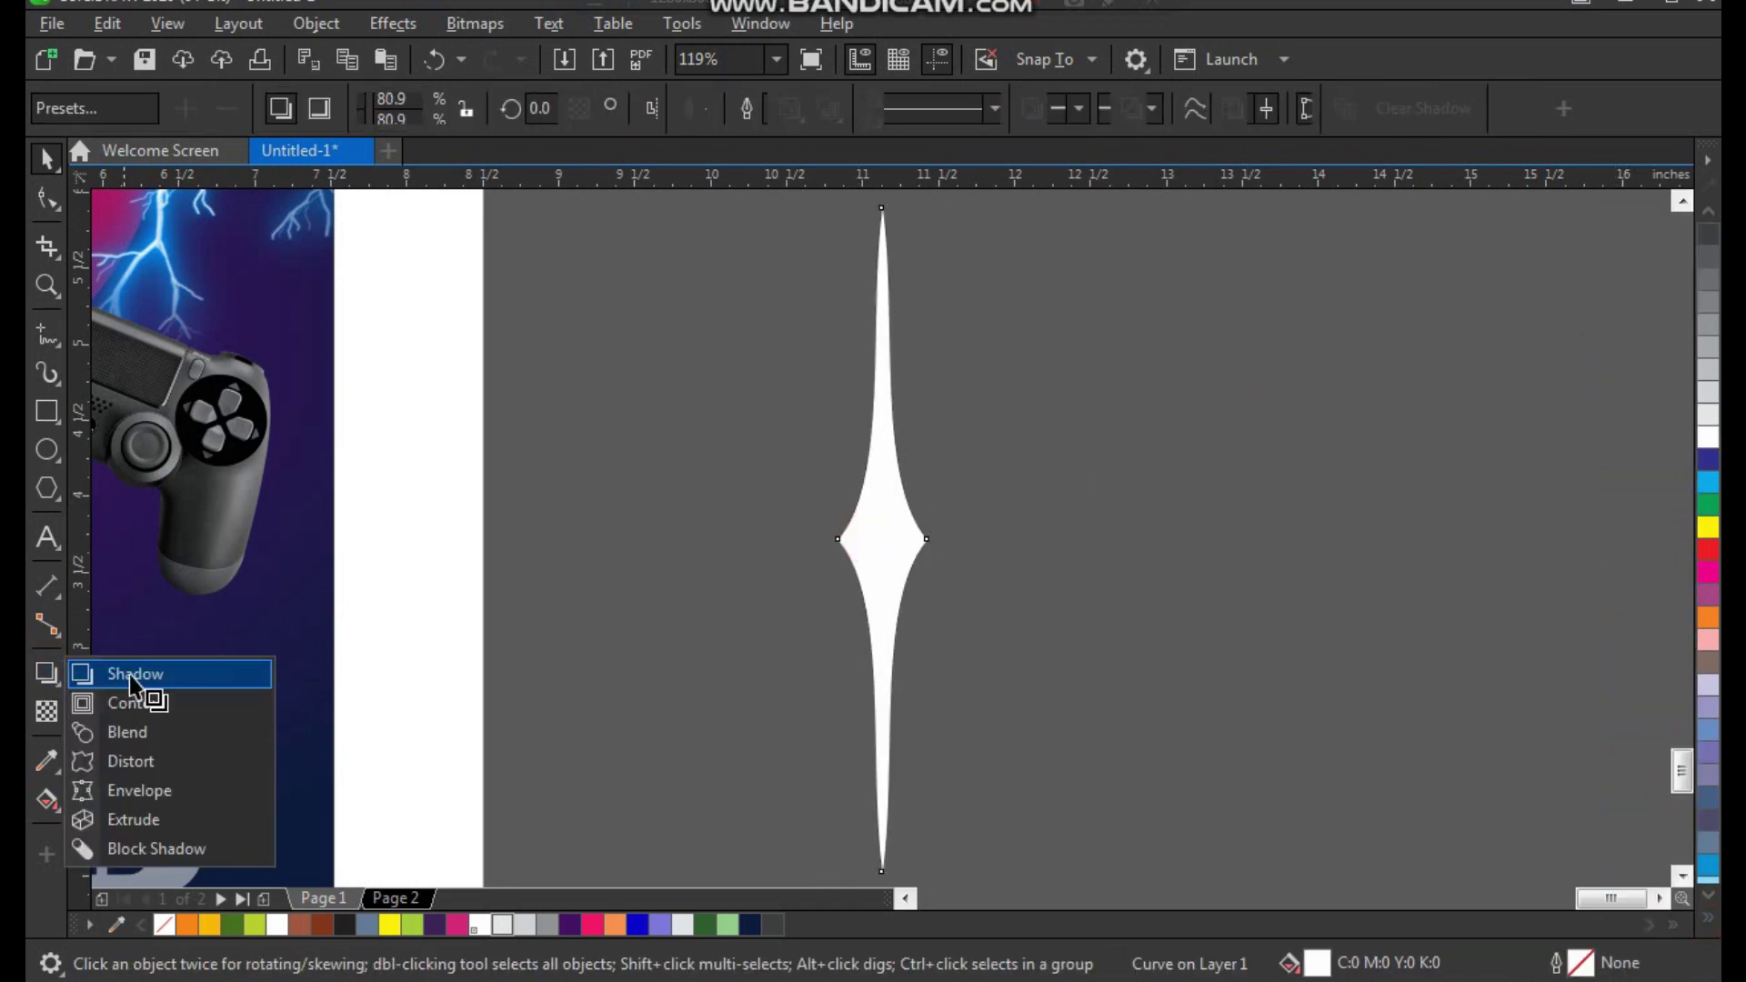
click(129, 675)
drag(881, 539, 927, 539)
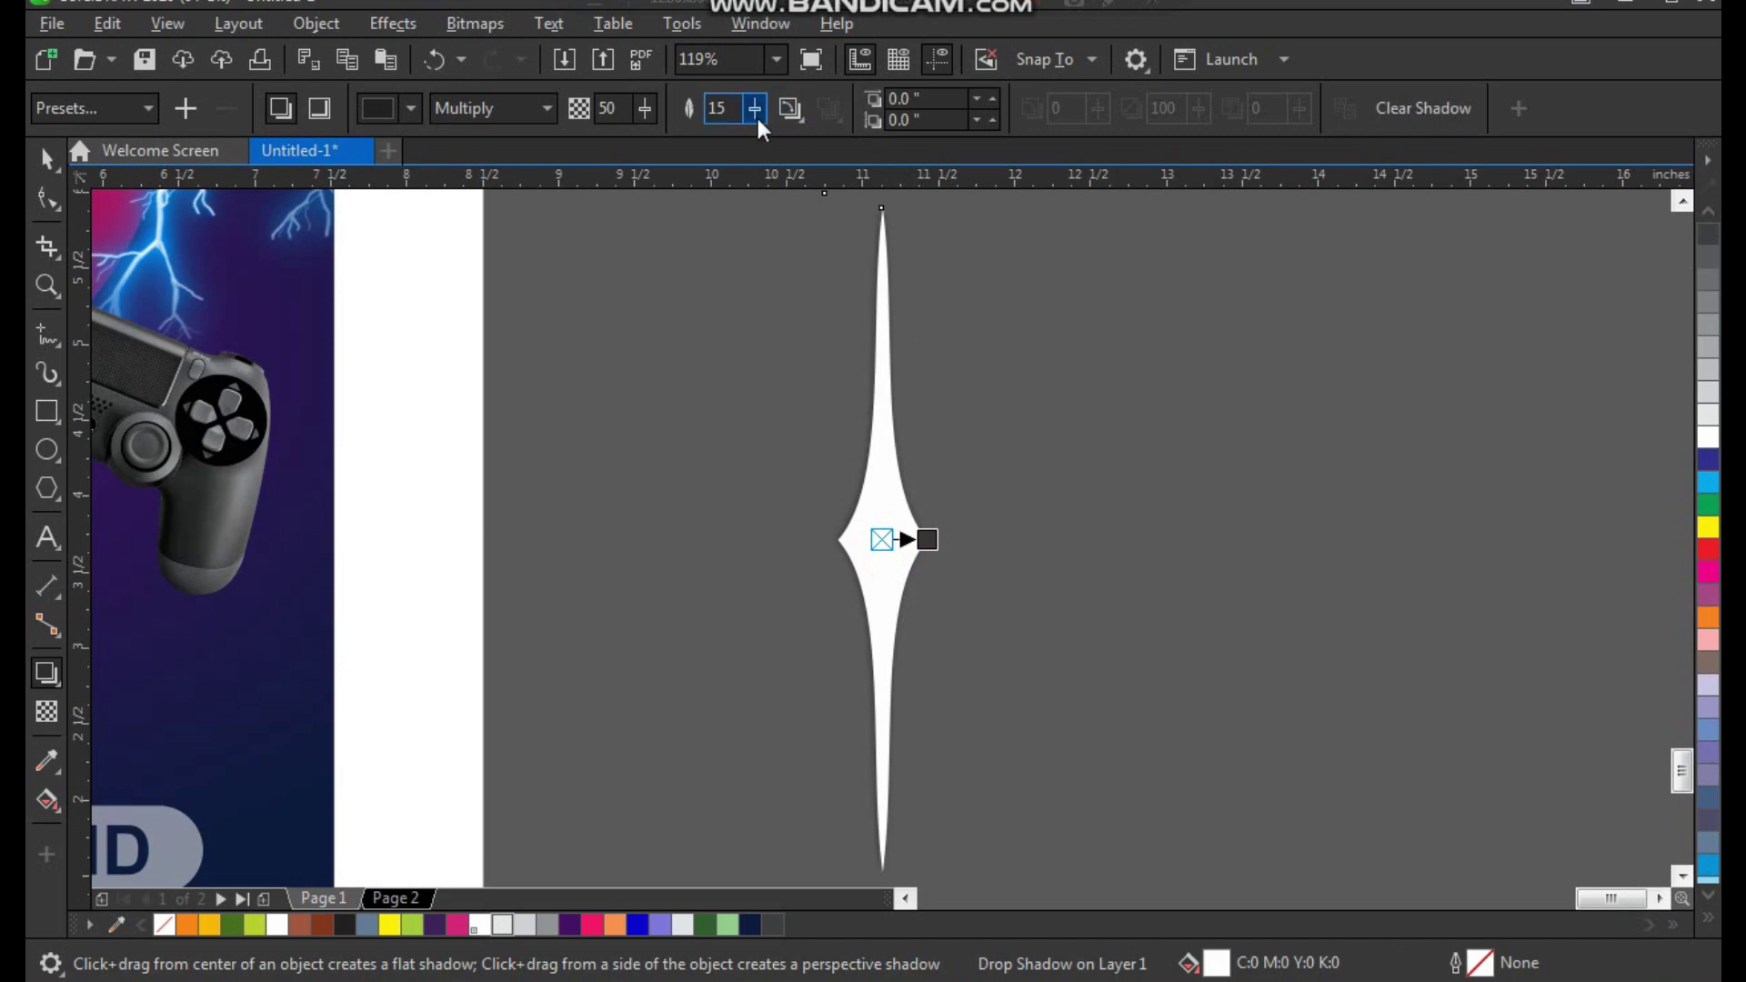
click(791, 109)
click(819, 232)
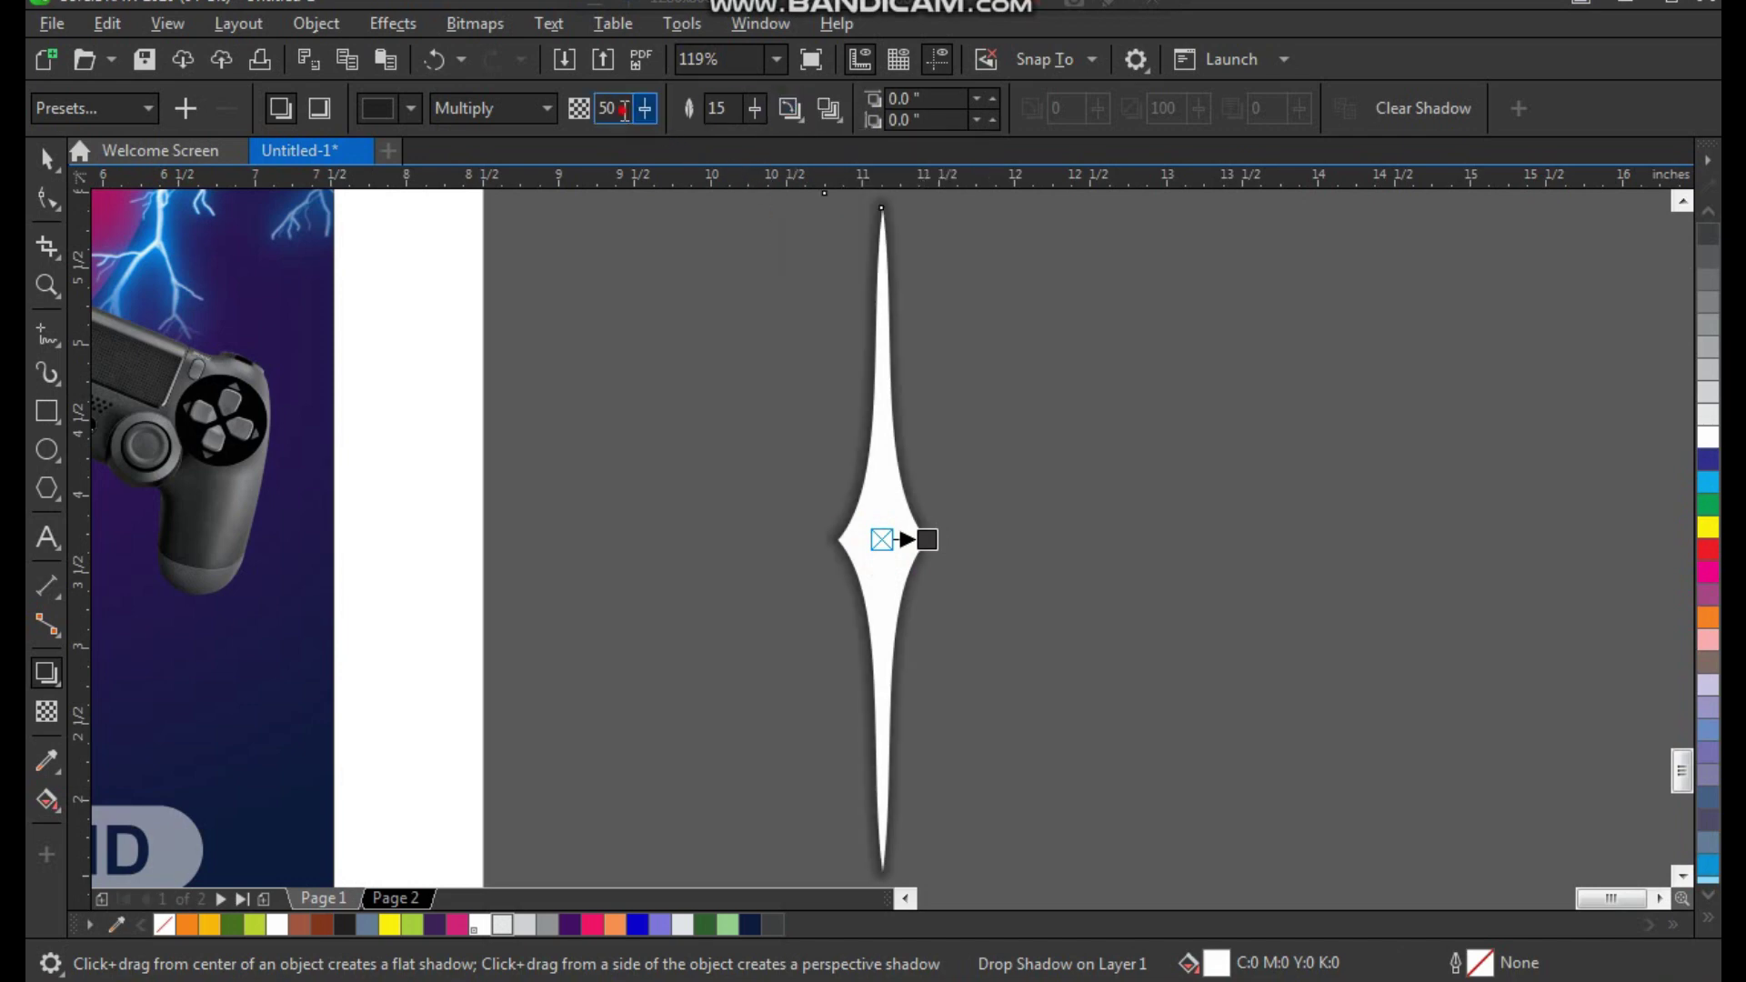
click(614, 107)
text(100)
Set the shadow opacity to 100 and its feathering to 50.
key(Return)
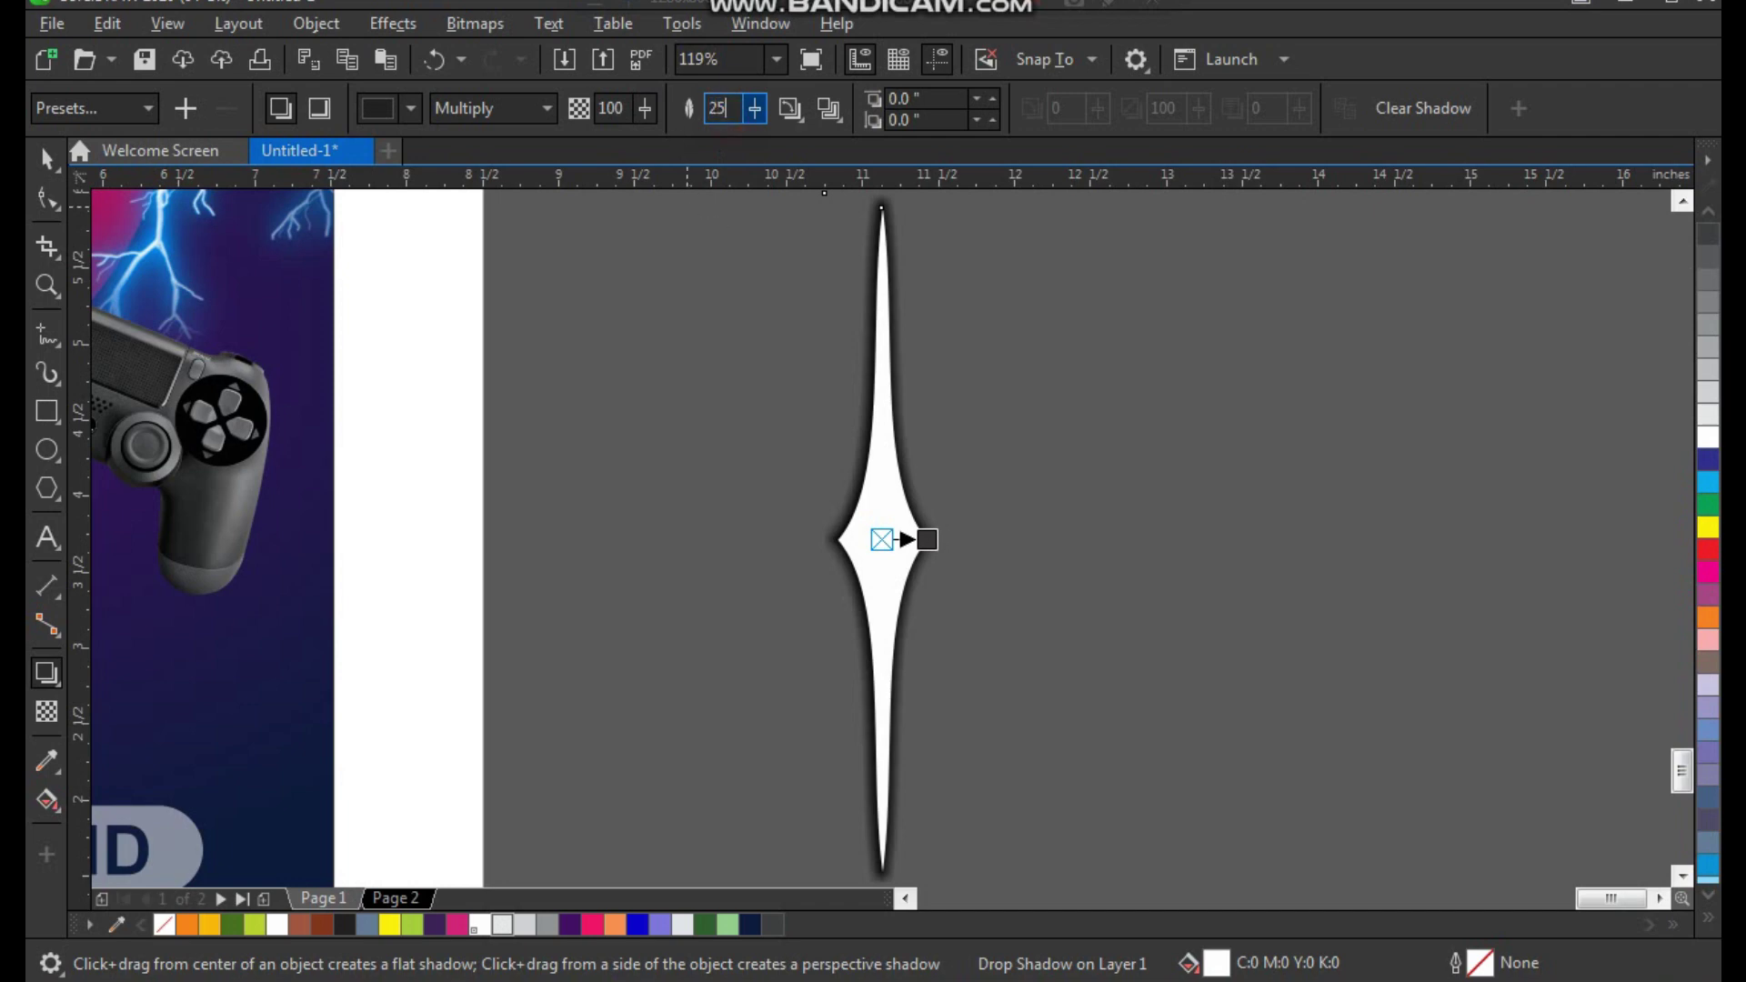
key(Return)
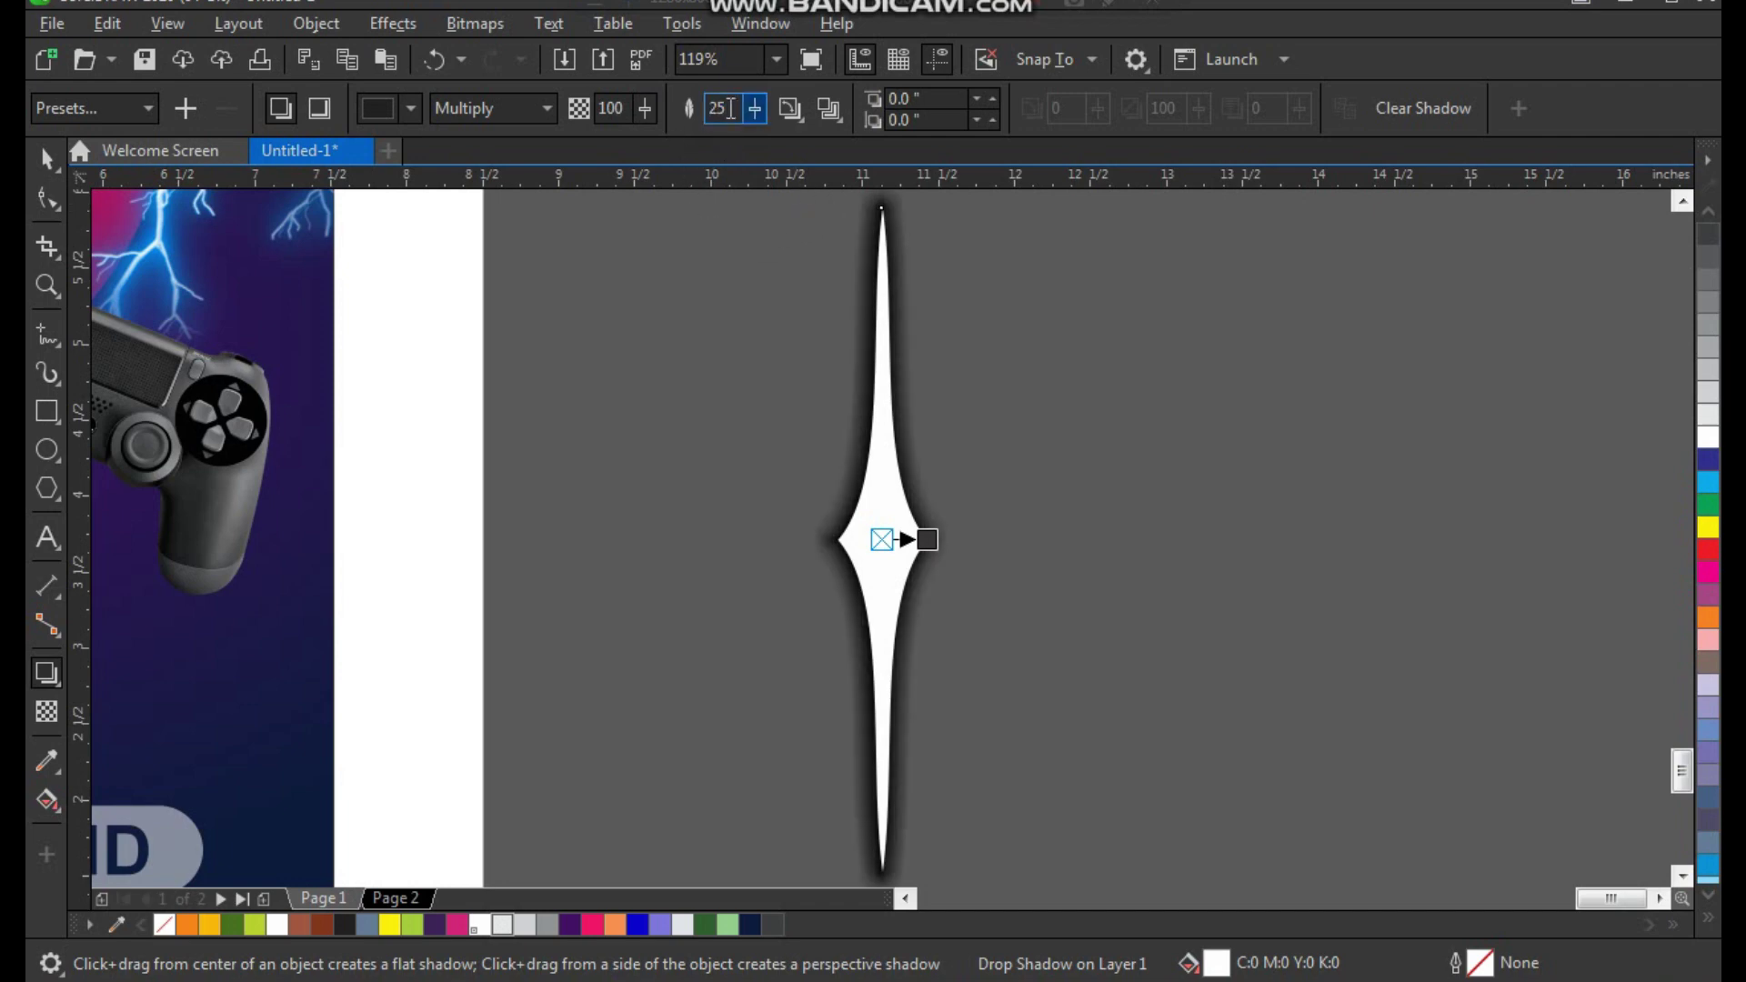
text(50)
key(Return)
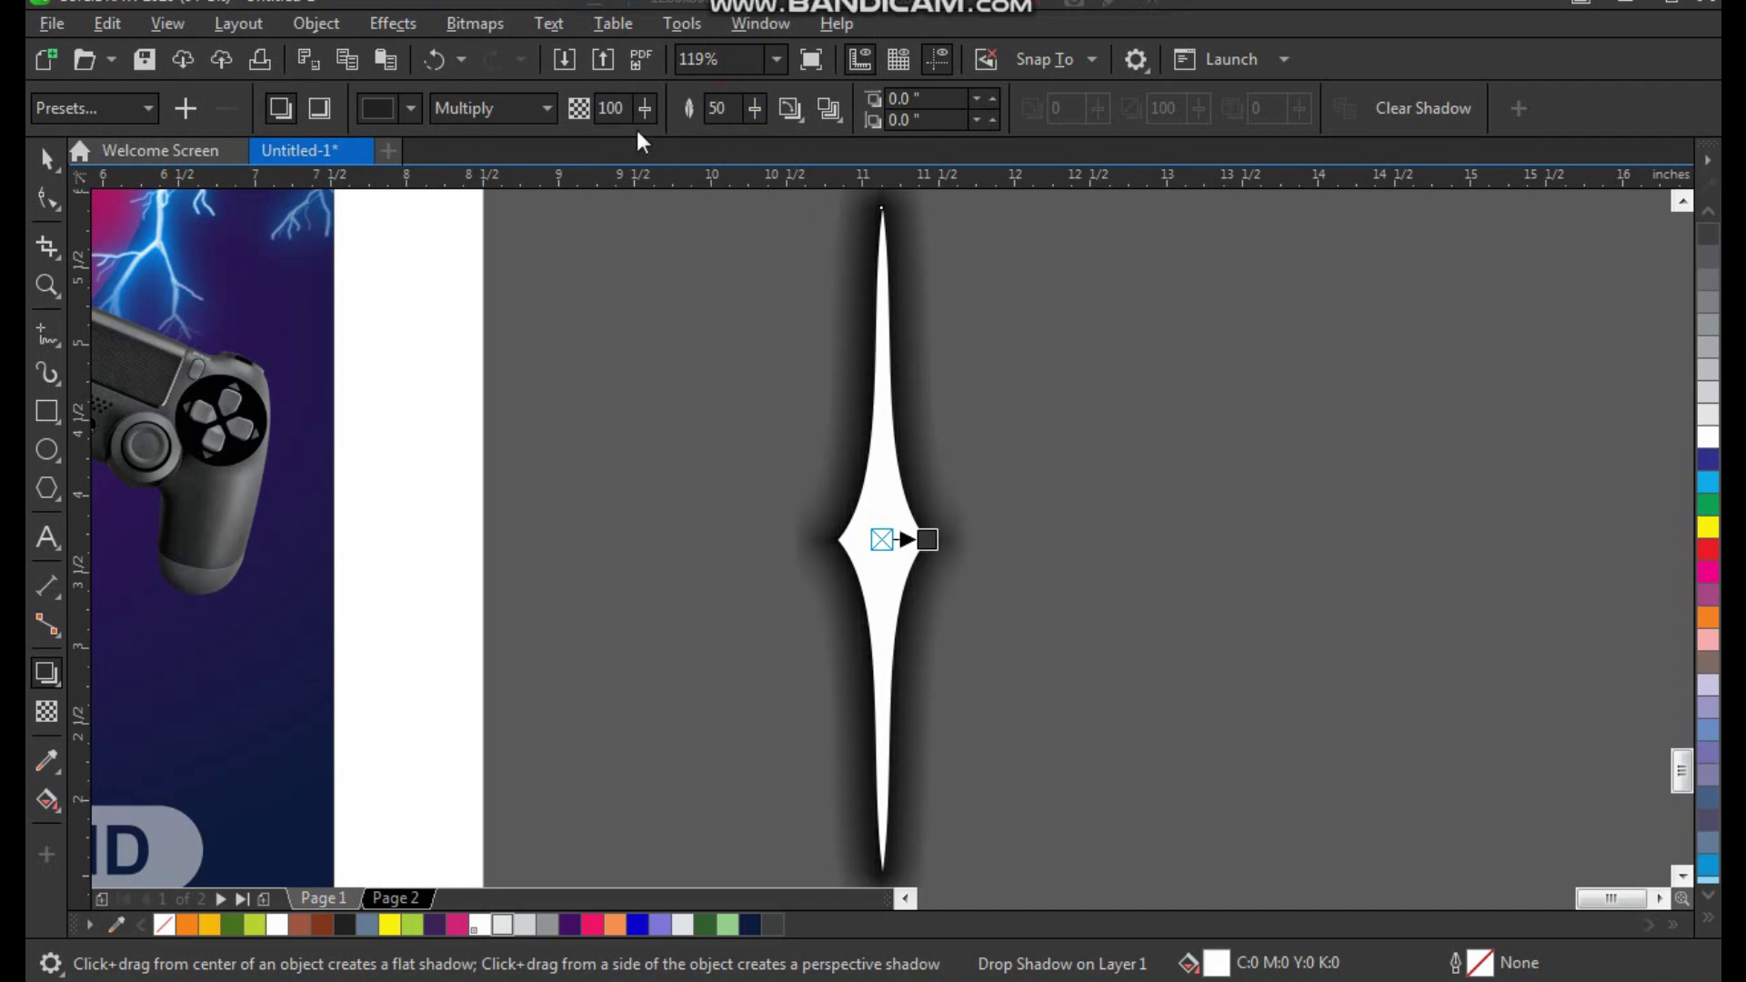
Switch the shadow to Normal blend mode with a white shadow colour.
click(522, 115)
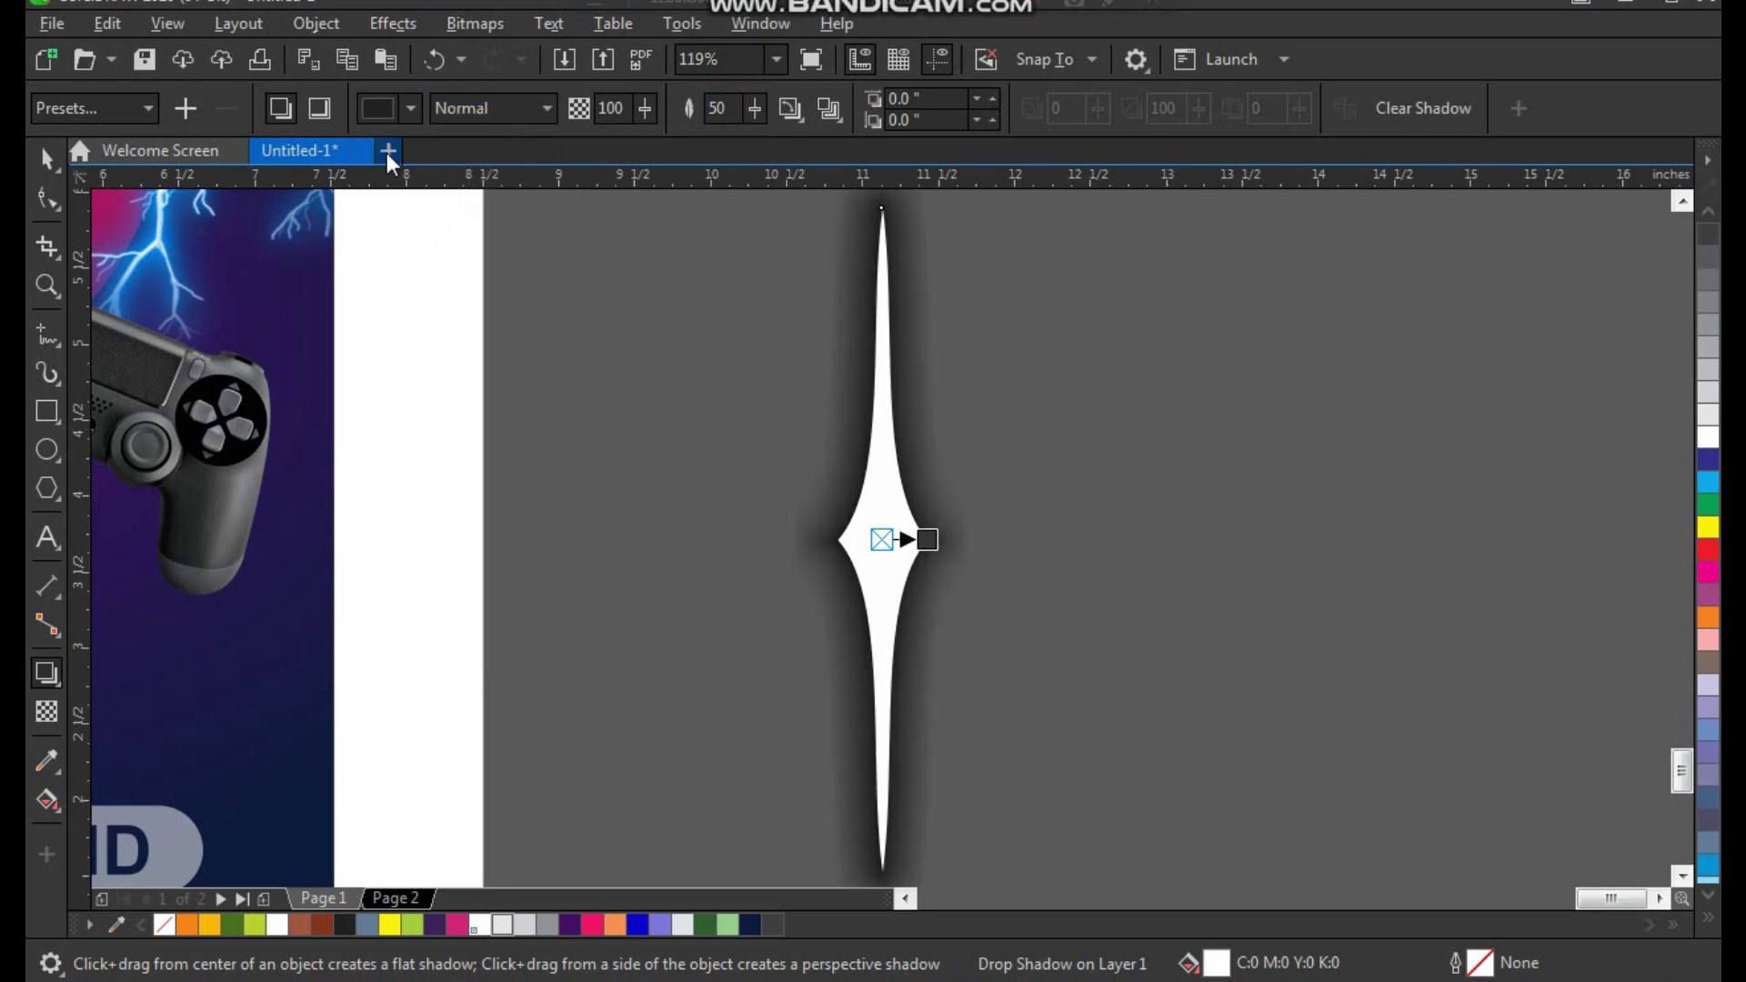
click(411, 109)
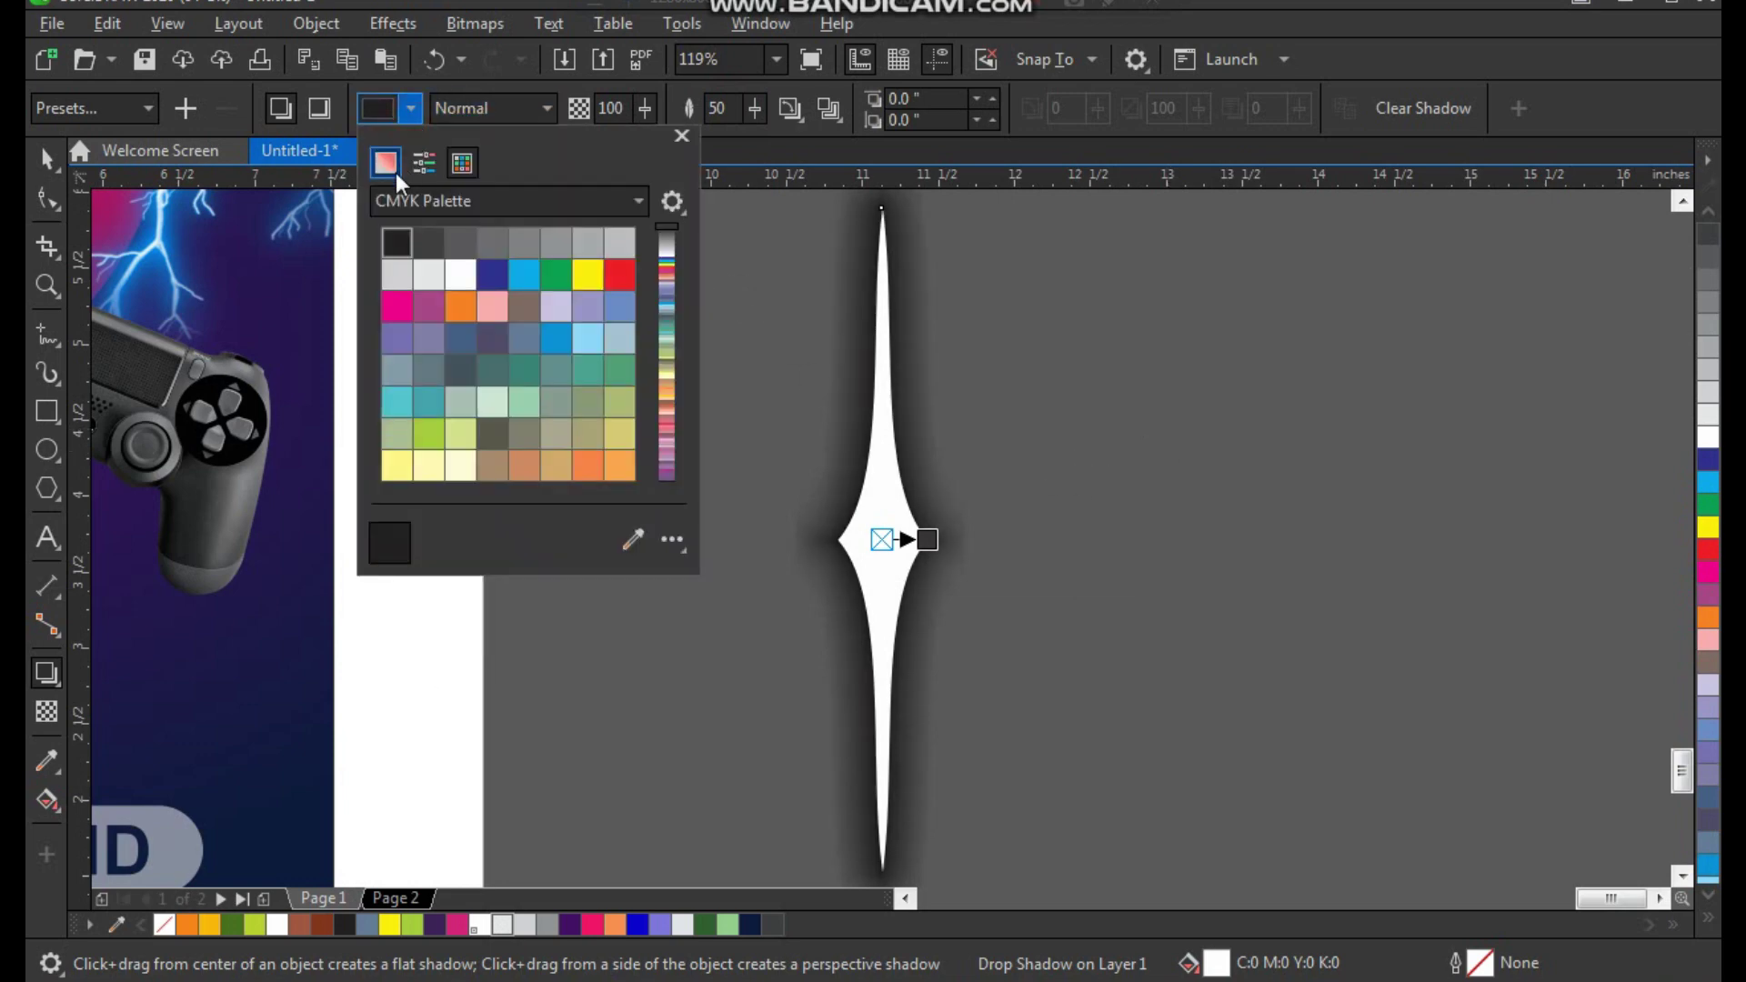
click(457, 277)
click(998, 507)
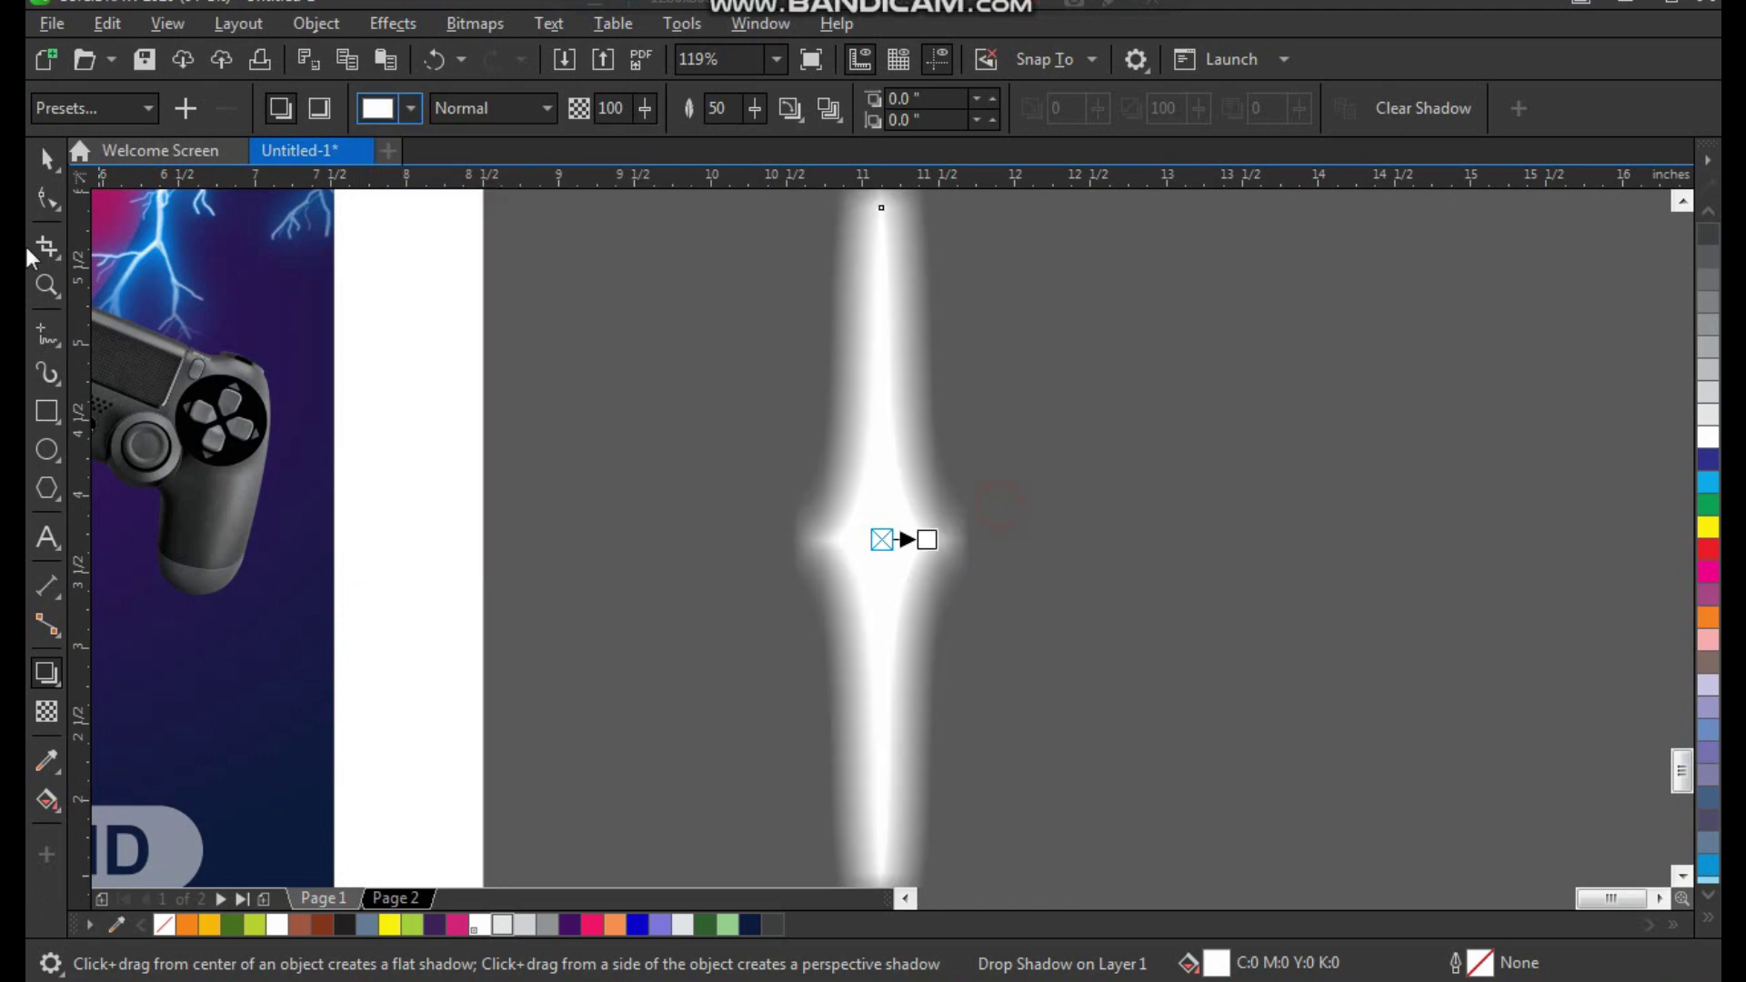
click(45, 158)
click(1110, 428)
scroll(899, 542, down, 2)
Break the white glow drop shadow apart from its shape.
click(880, 548)
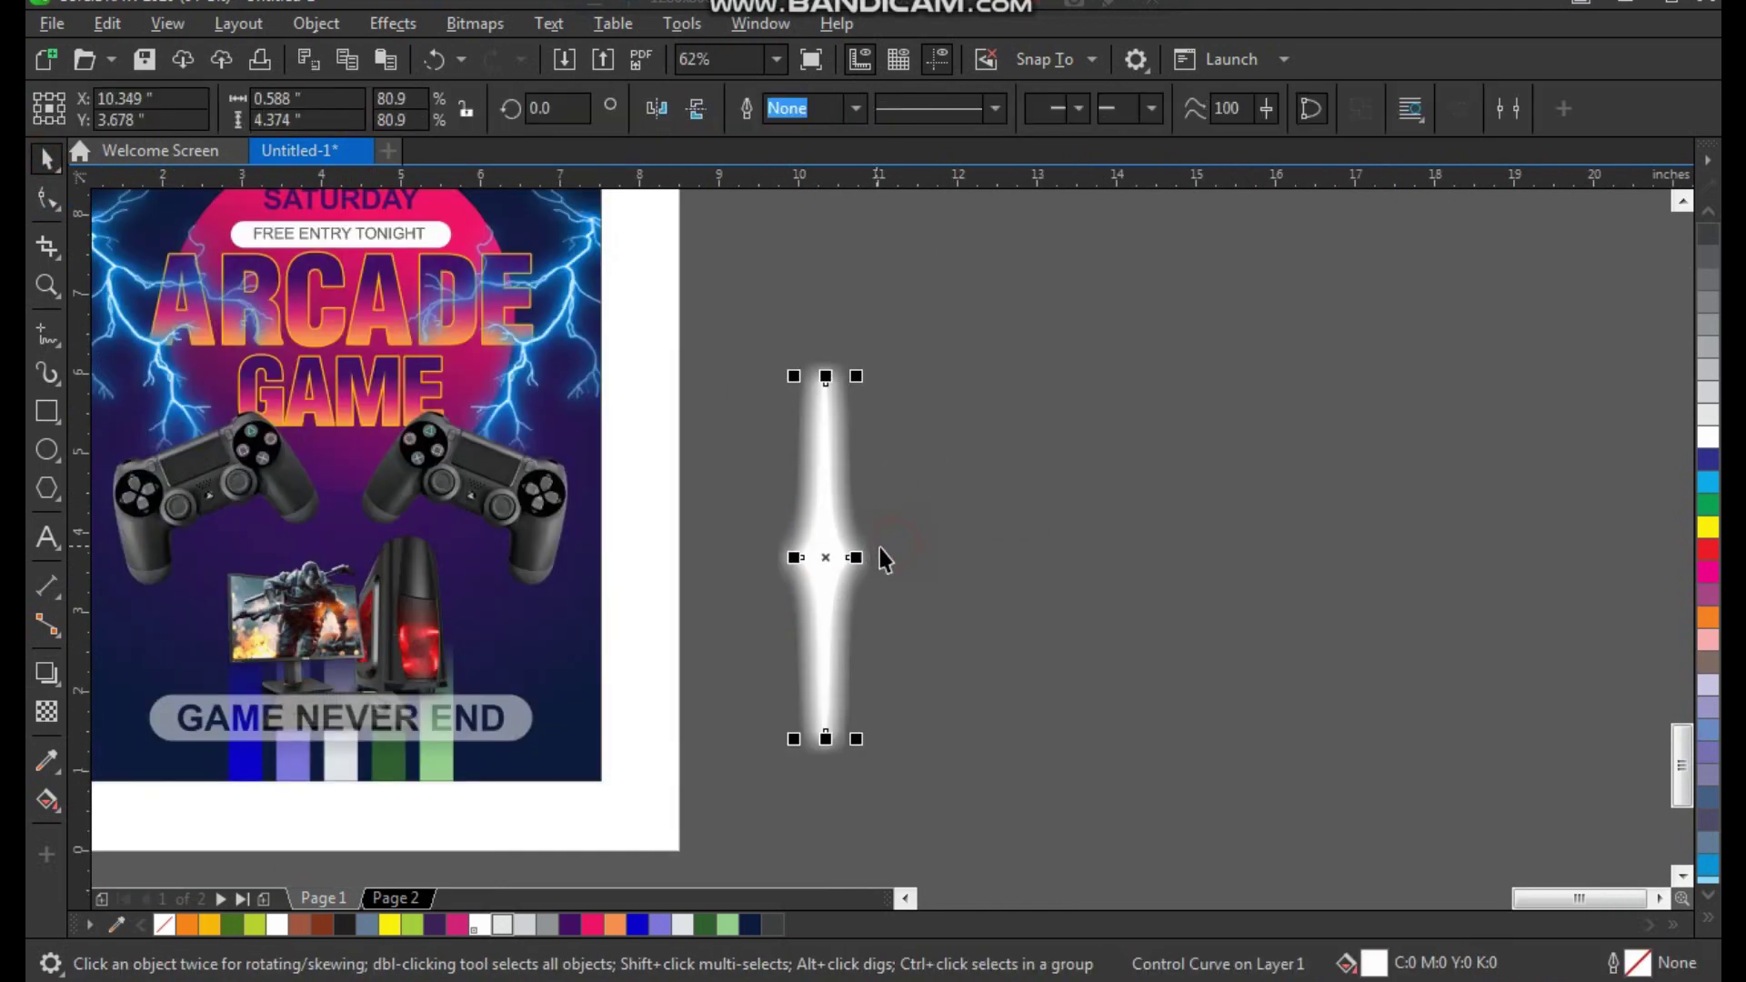
drag(925, 558, 799, 512)
click(315, 22)
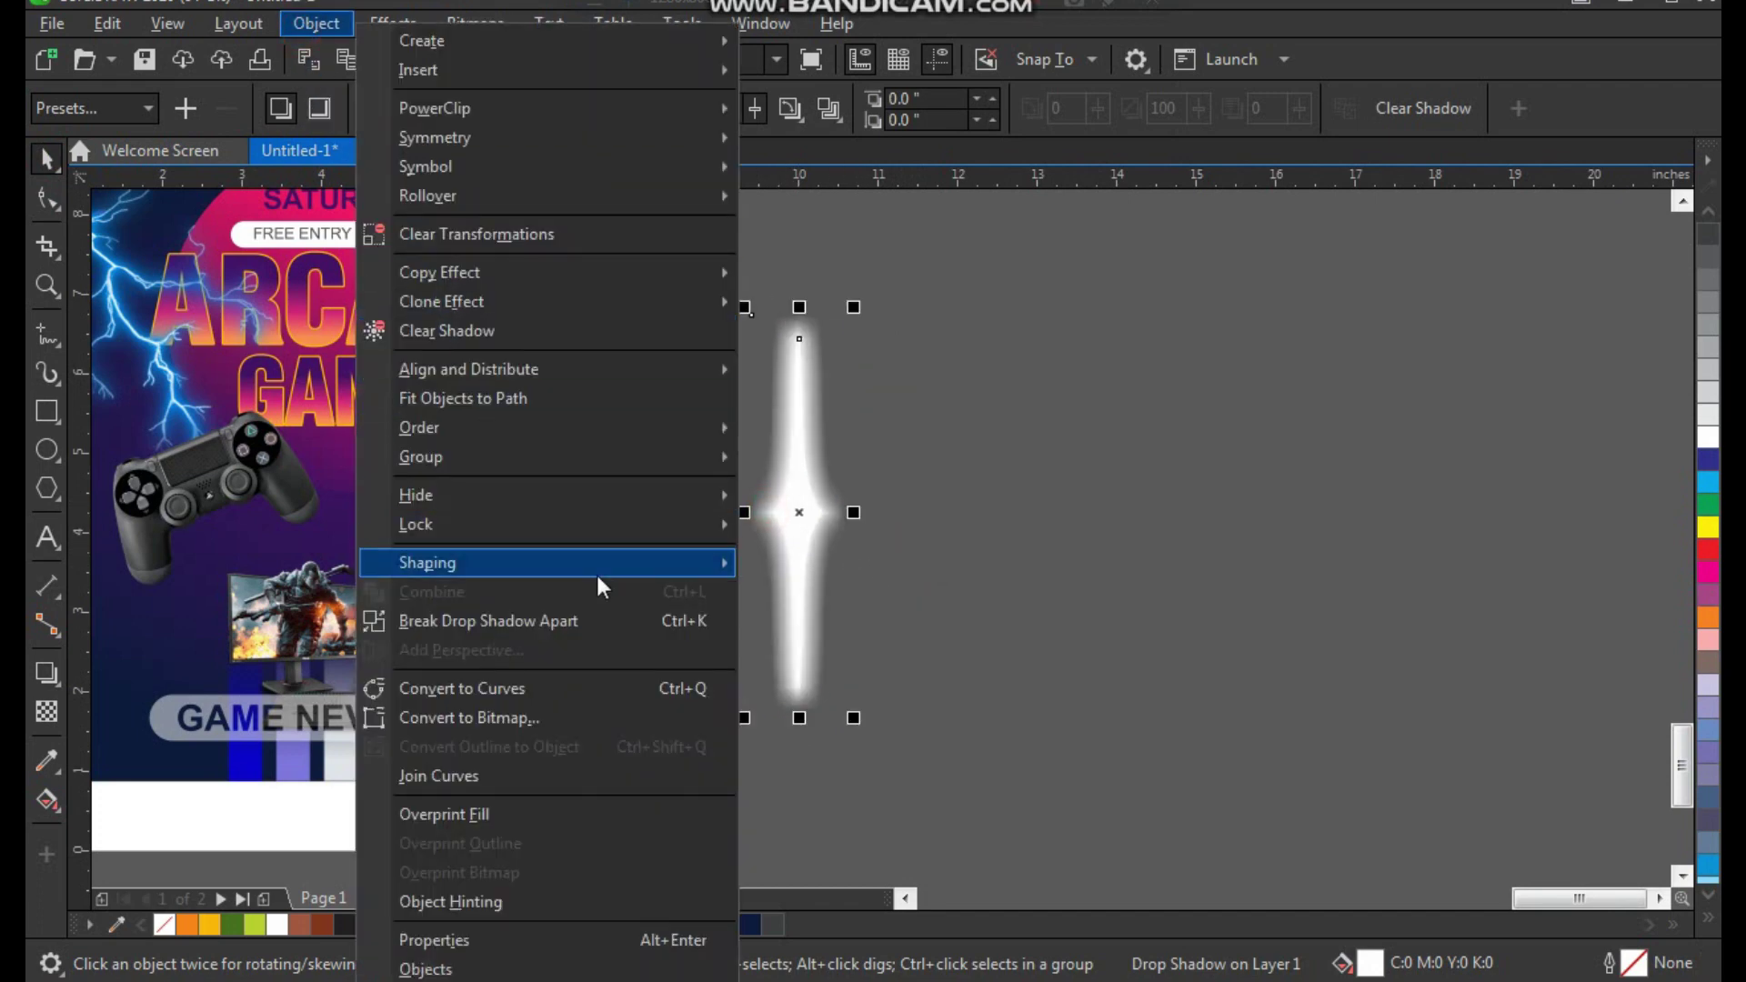
click(597, 620)
Move the detached white glow onto the poster between the two gamepads.
mouse_move(819, 509)
mouse_down()
mouse_move(848, 557)
mouse_move(847, 526)
mouse_move(359, 496)
mouse_up()
scroll(359, 496, down, 2)
scroll(391, 499, up, 3)
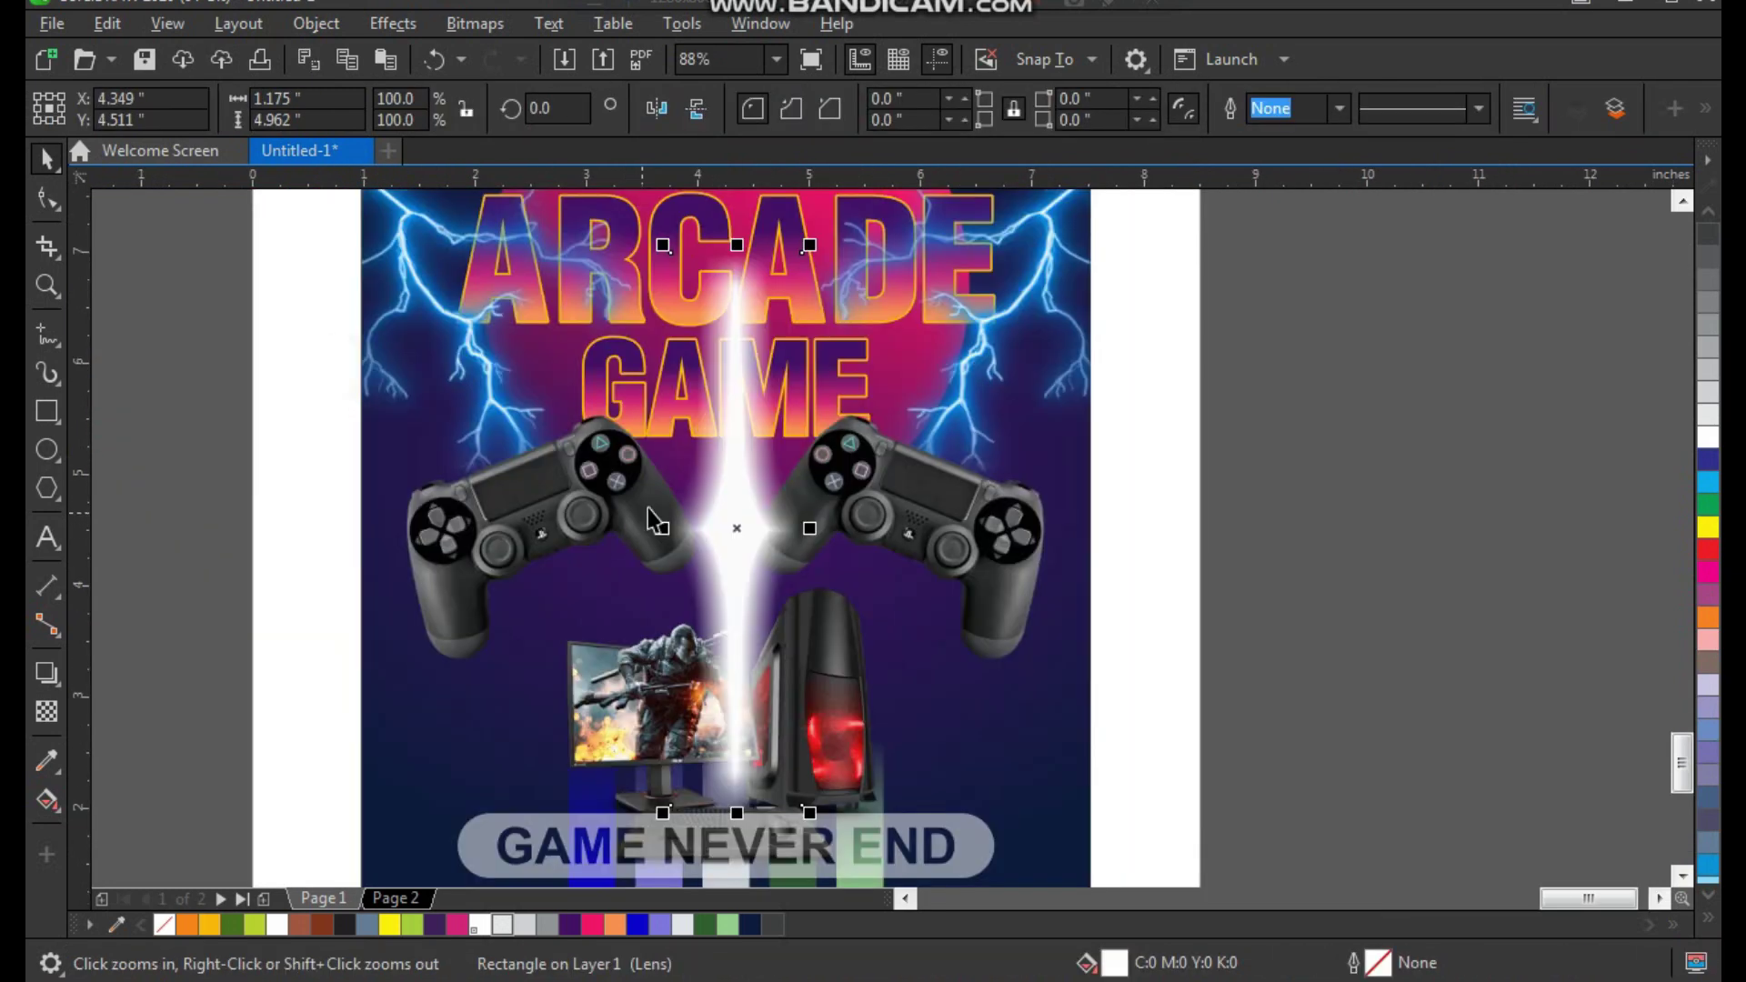
drag(755, 499, 746, 499)
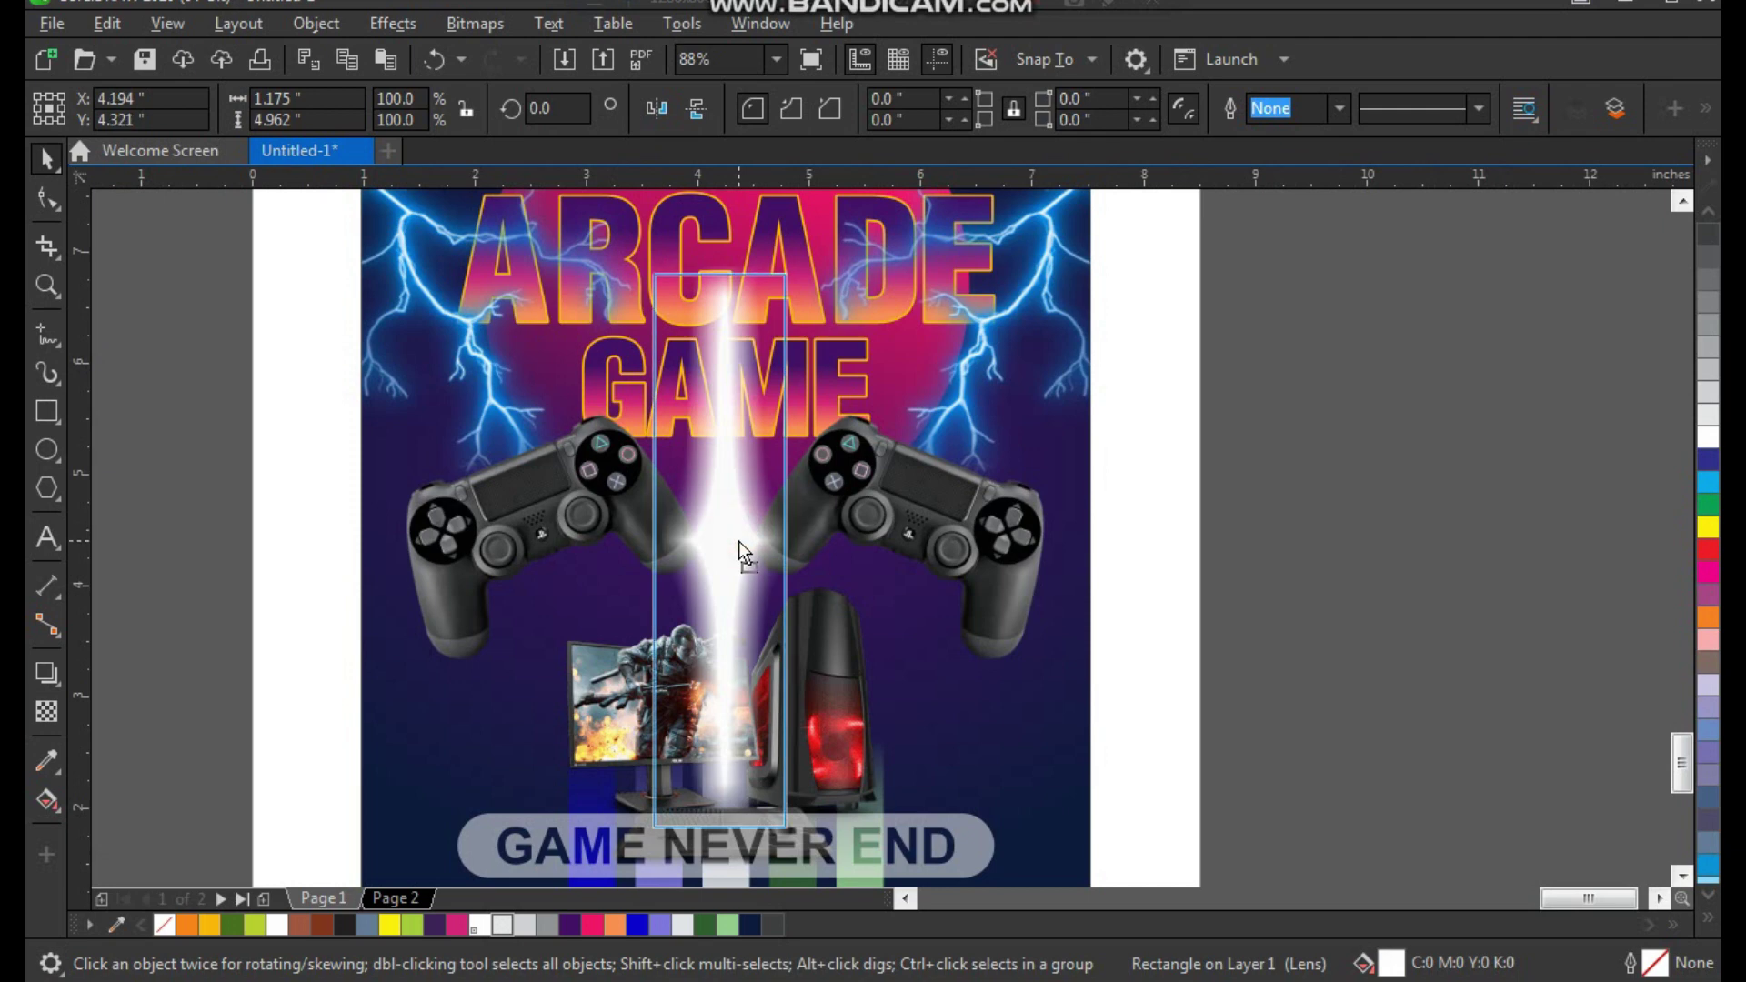
scroll(747, 499, down, 3)
scroll(778, 320, up, 3)
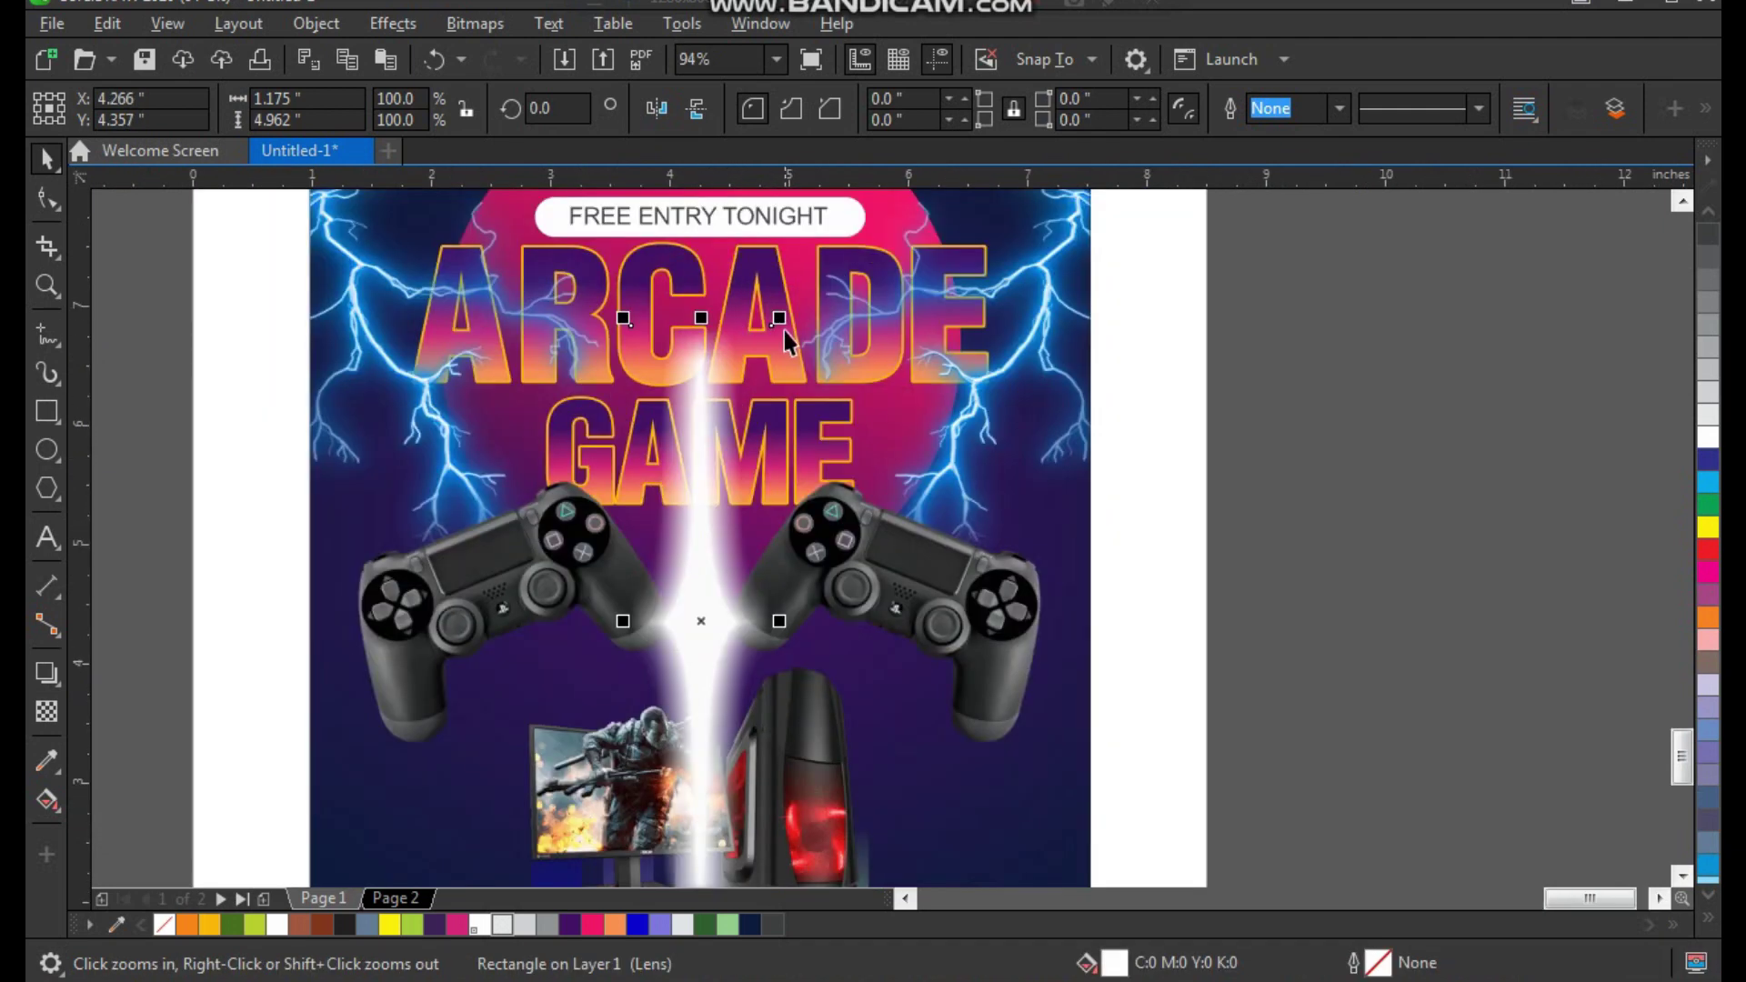
Enlarge the glow to 118.3% and zoom in to check its placement.
drag(780, 318, 807, 264)
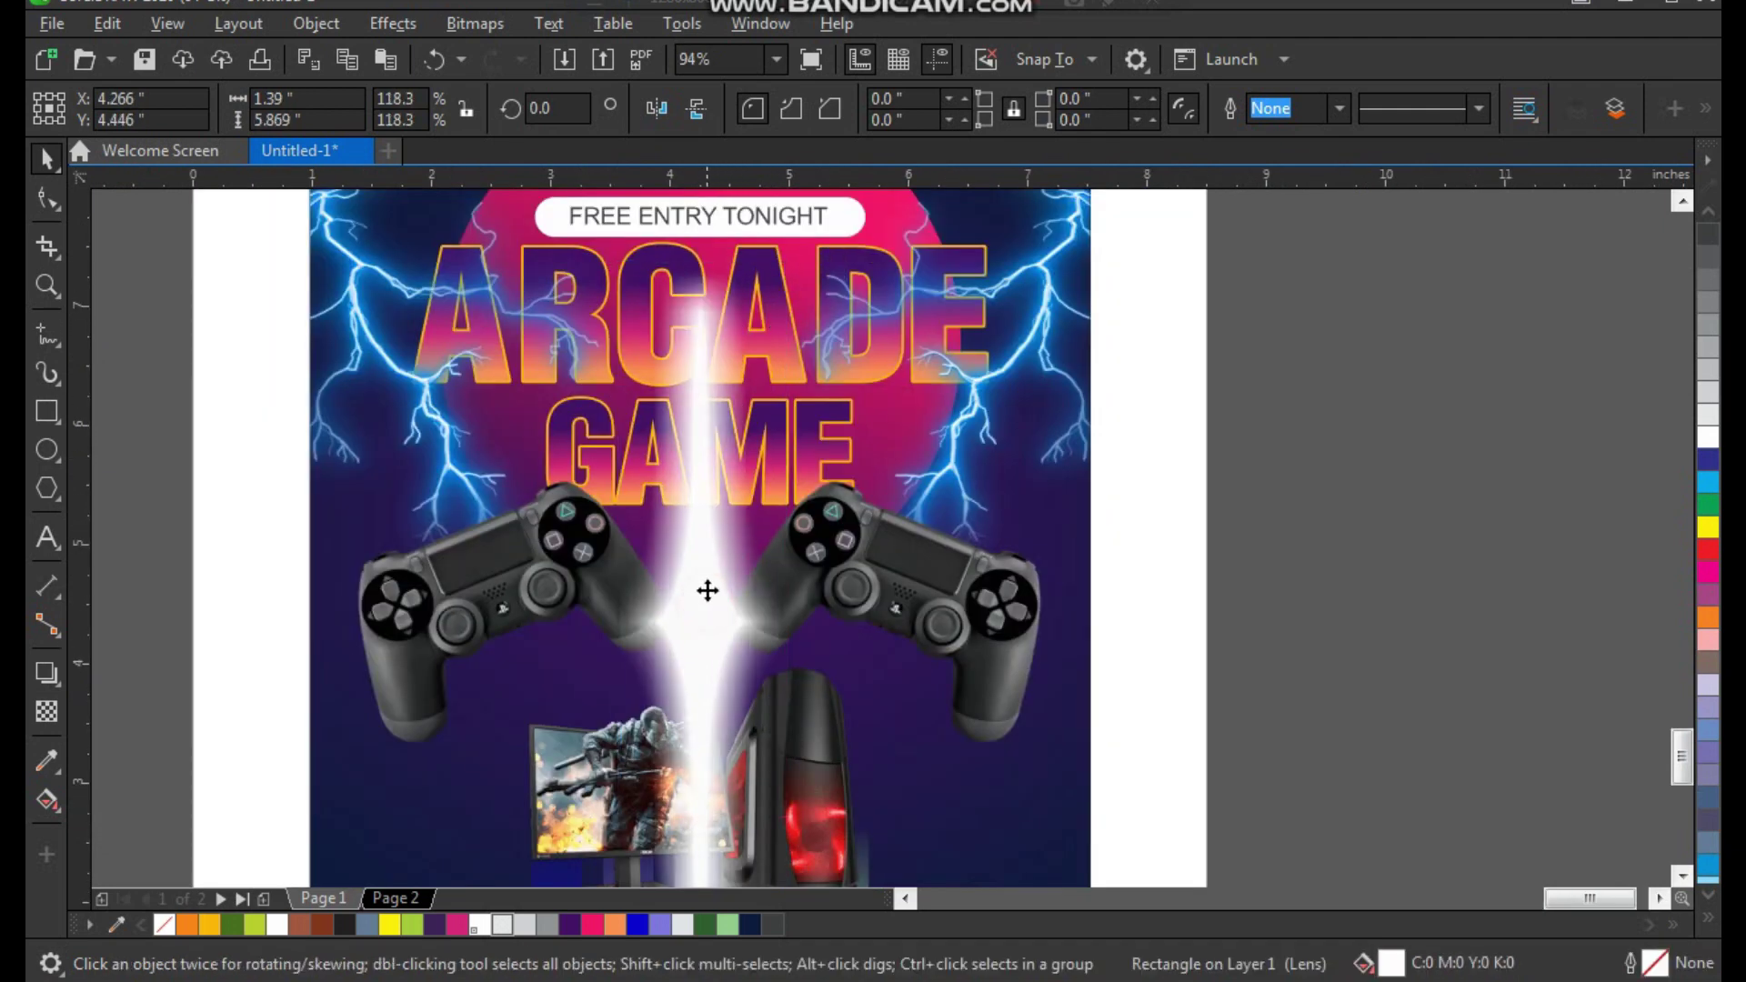
key(z)
scroll(707, 591, down, 3)
drag(584, 343, 970, 713)
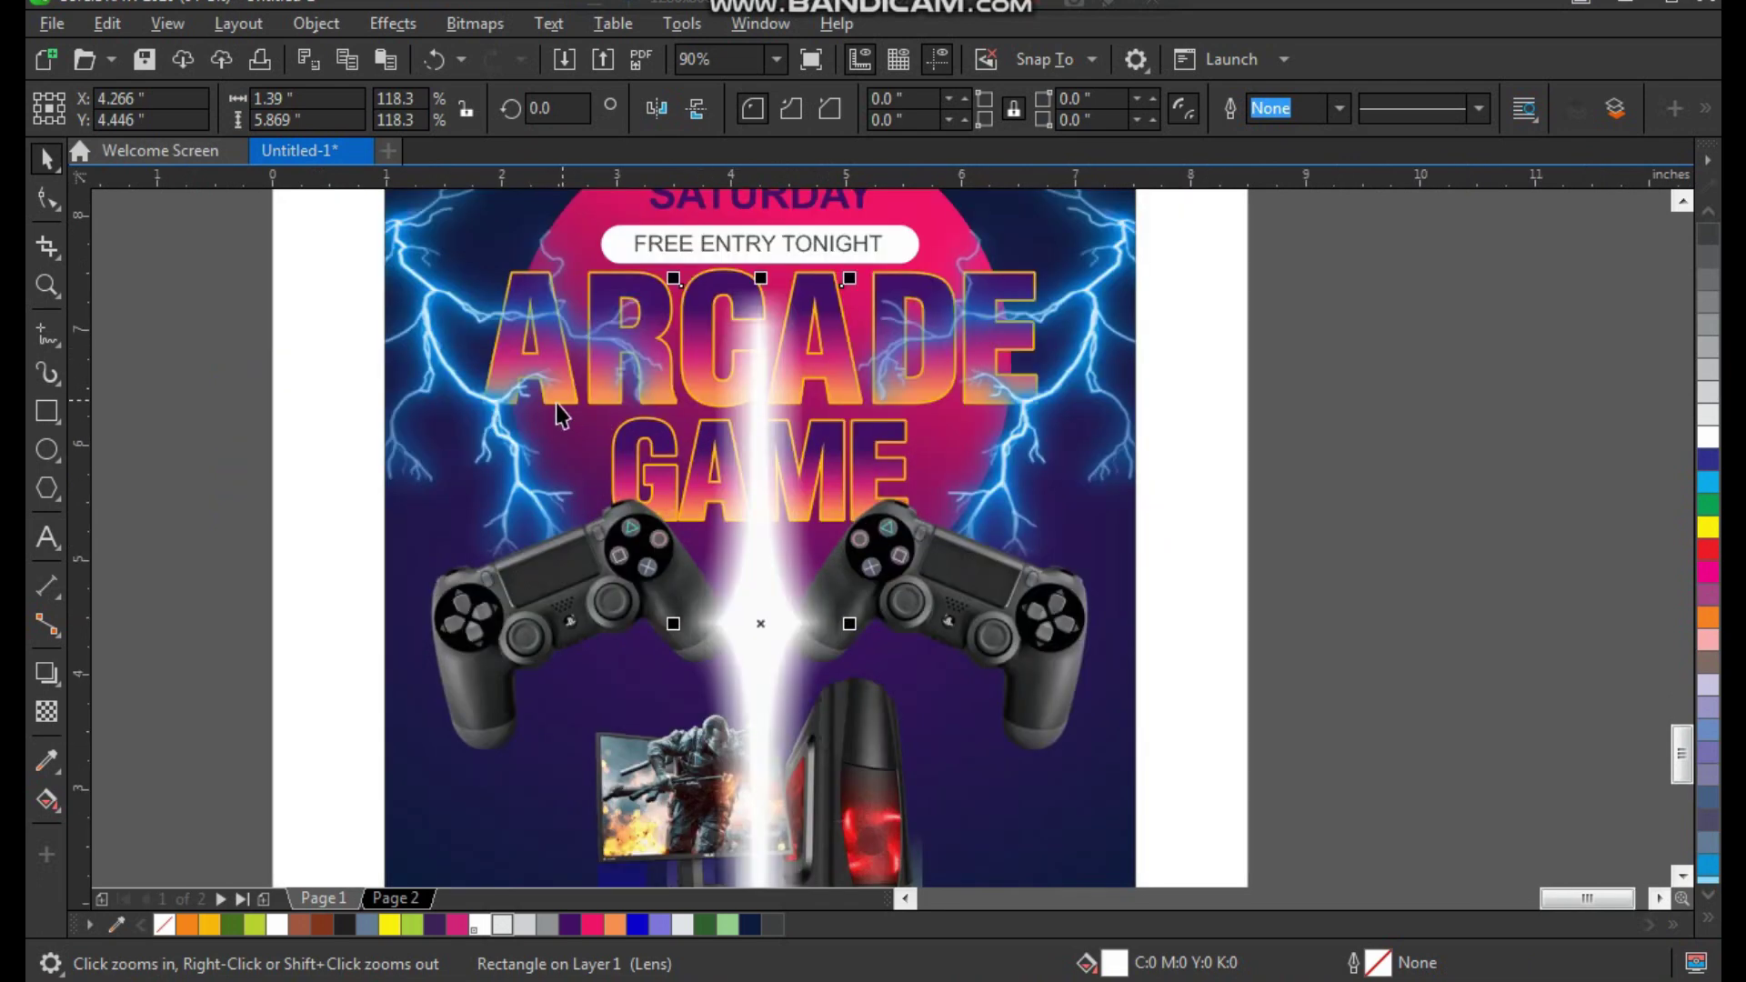
key(F7)
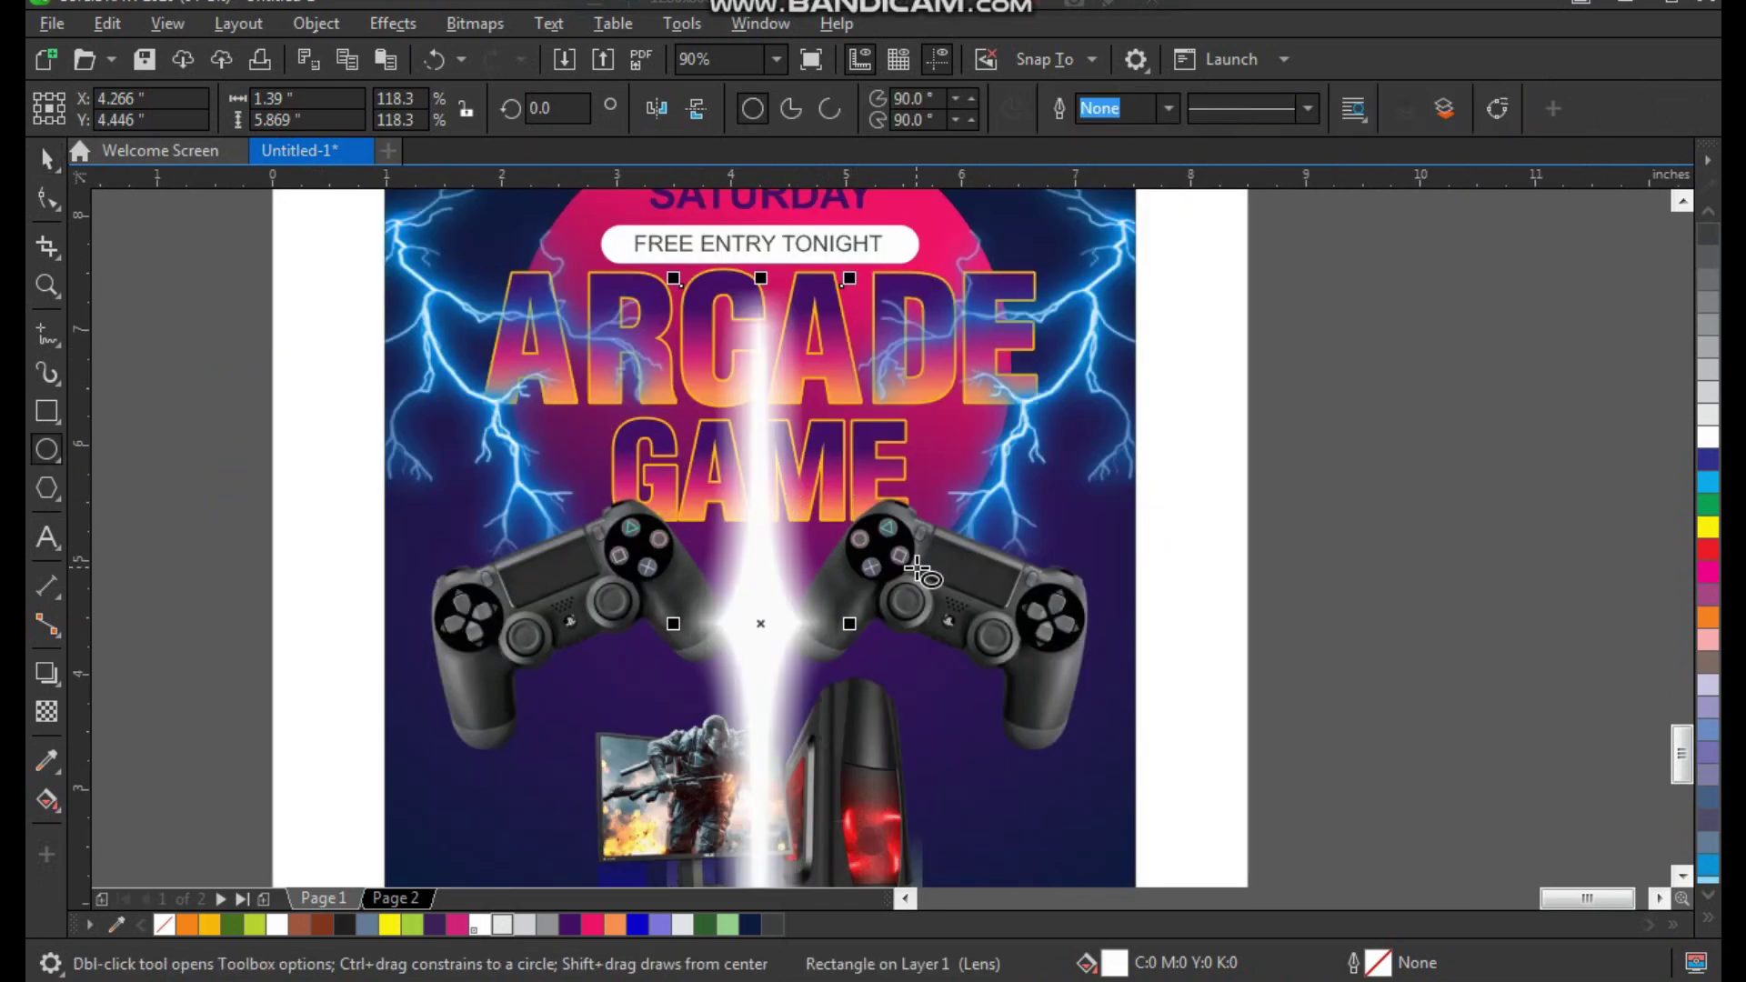
key(space)
drag(769, 612, 795, 612)
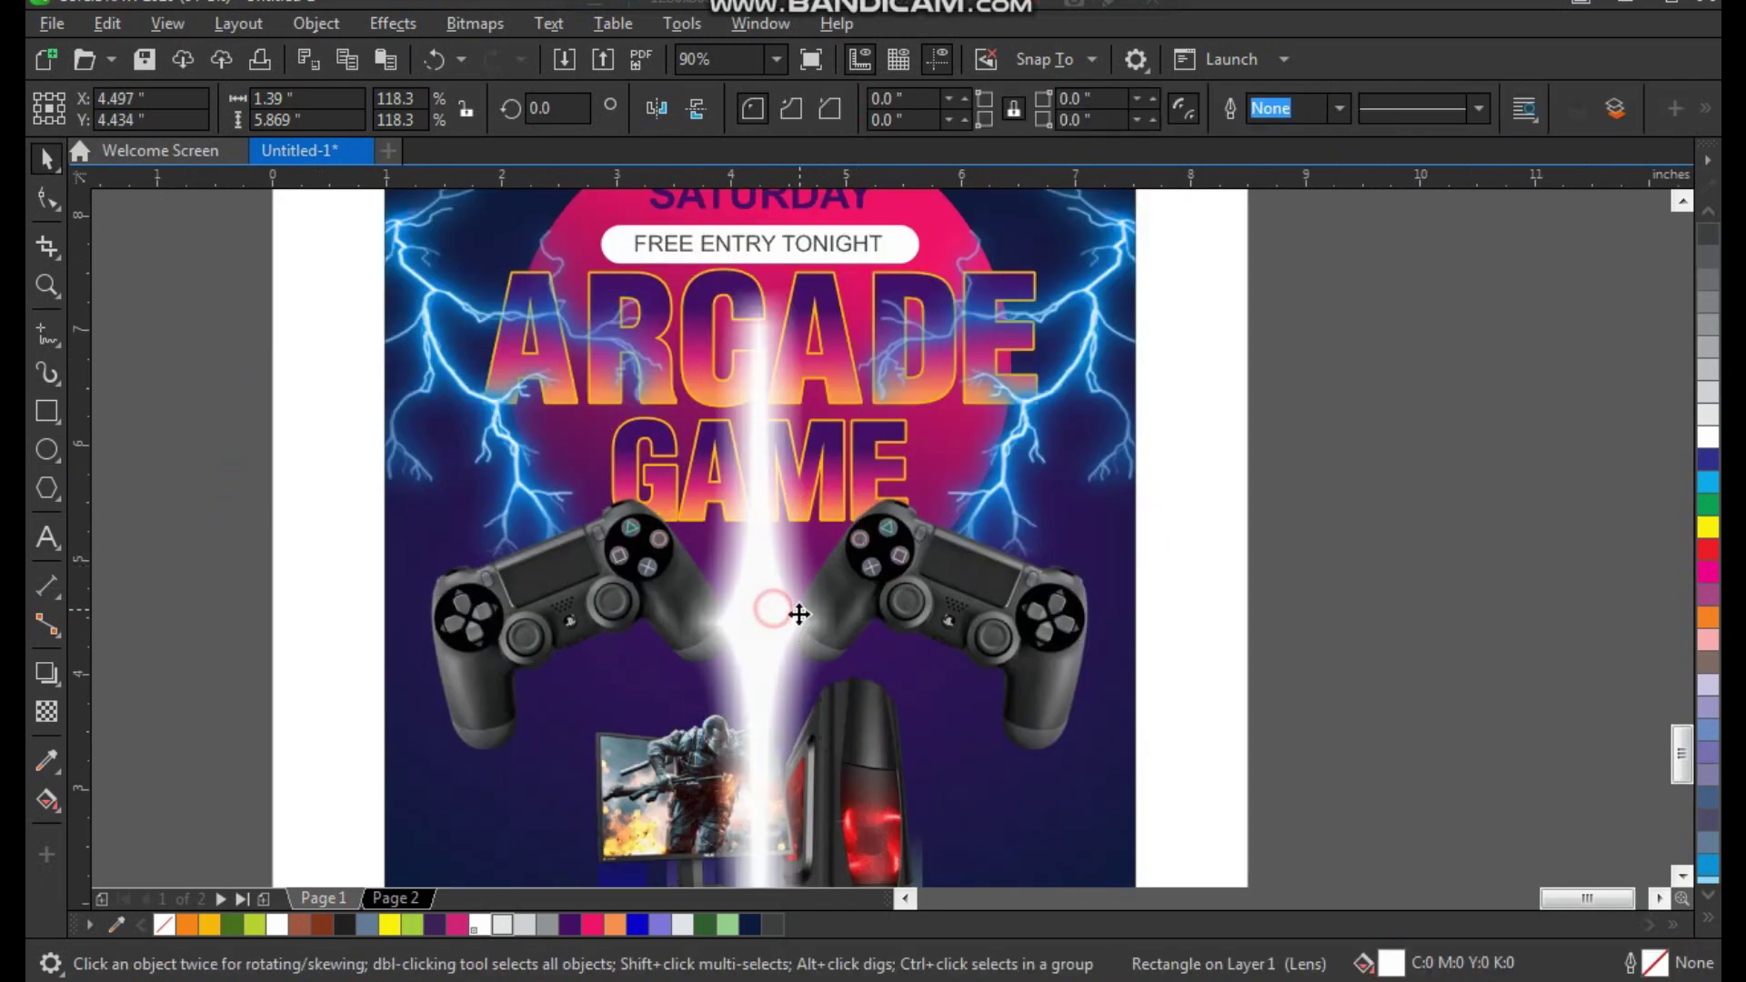
key(ctrl+z)
click(393, 23)
mouse_move(474, 24)
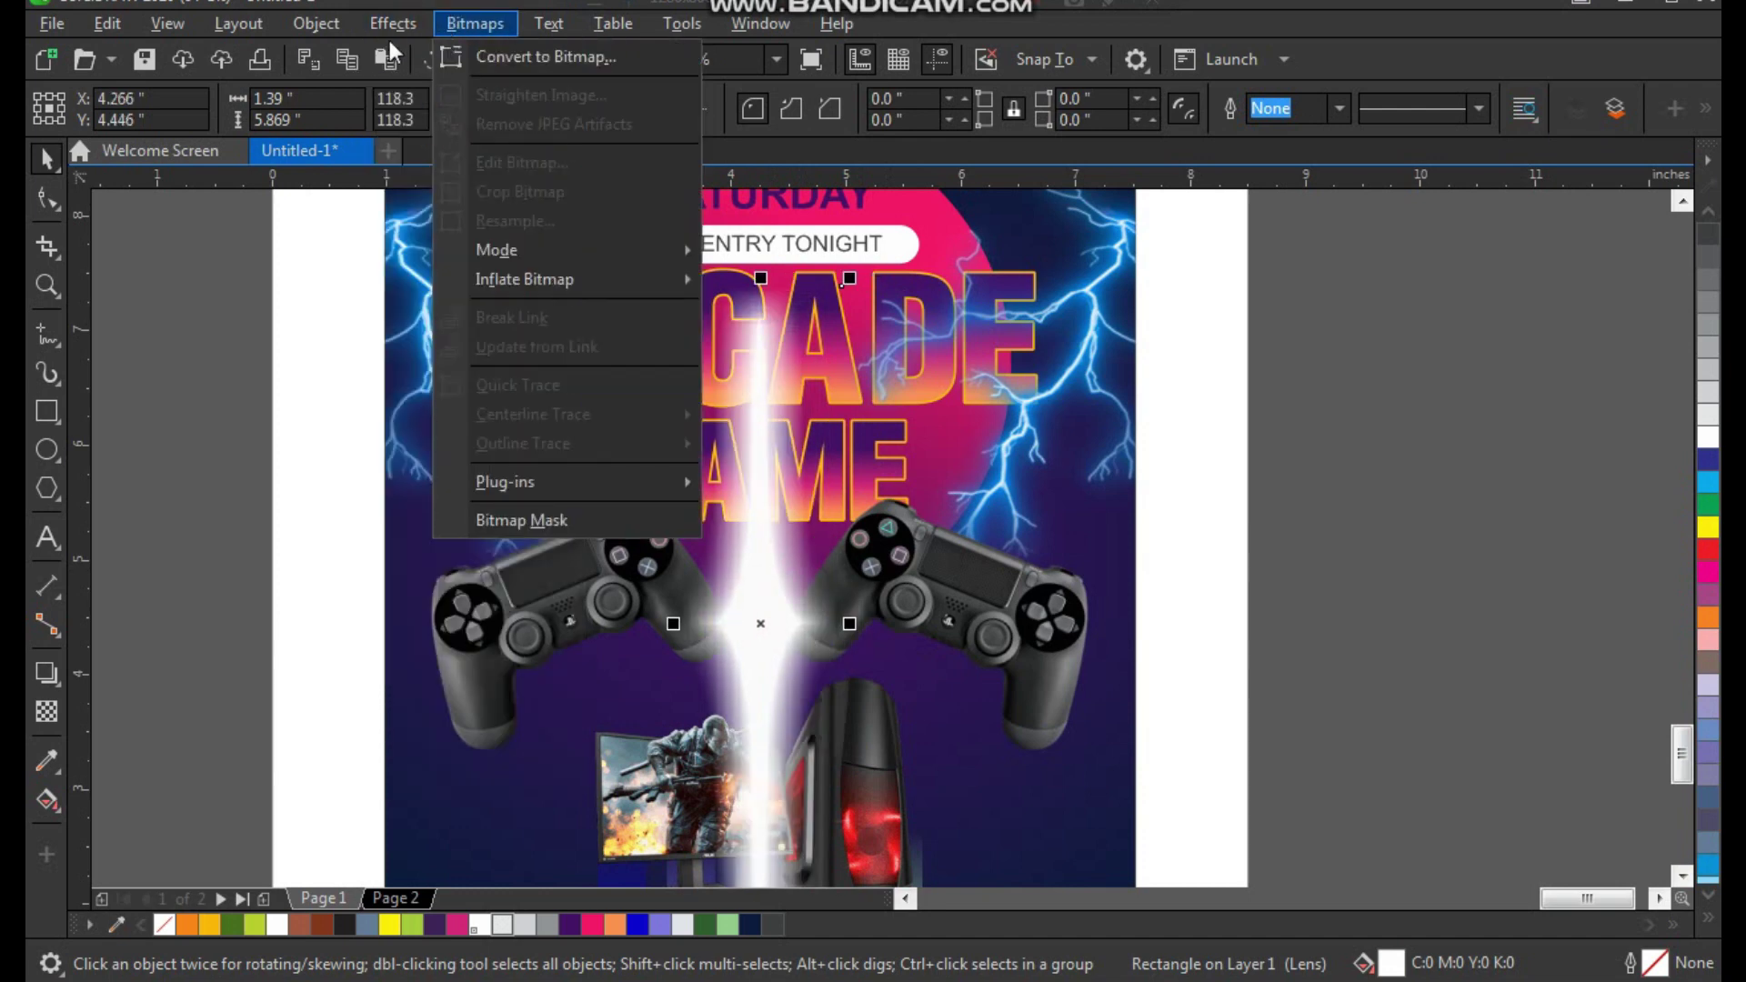
Soften the sparkle glow with a Gaussian Blur radius of 72.7 pixels.
click(663, 242)
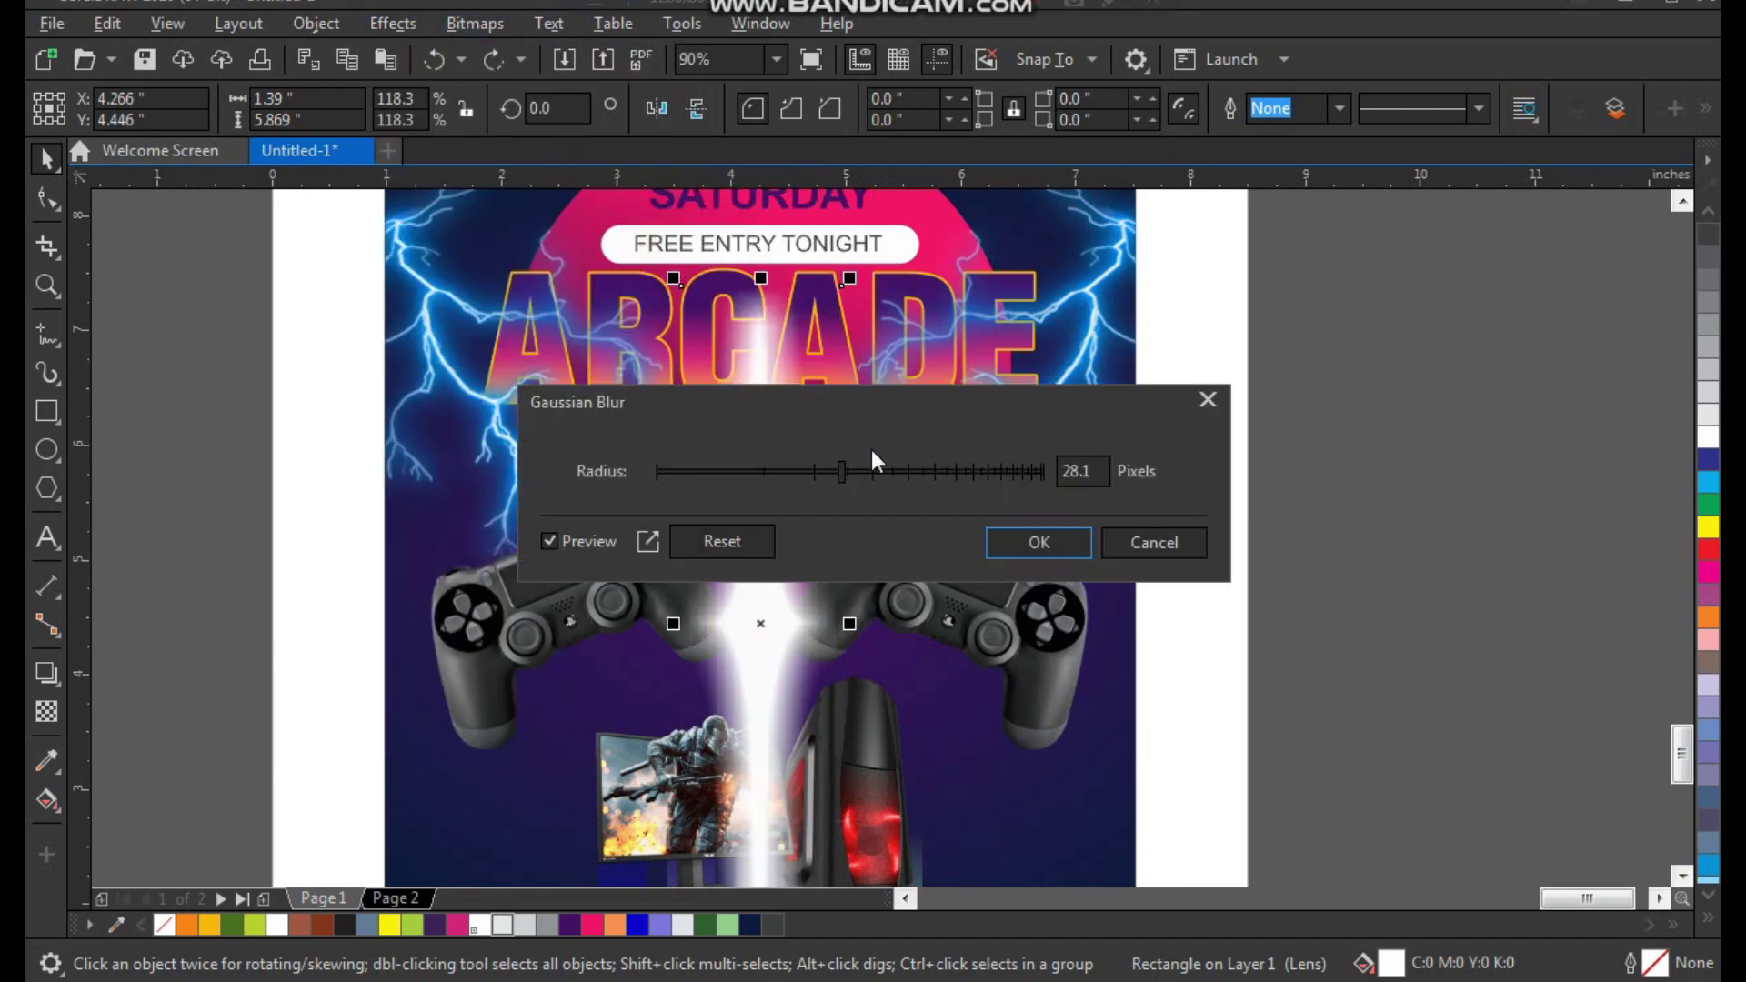
drag(859, 397, 1092, 231)
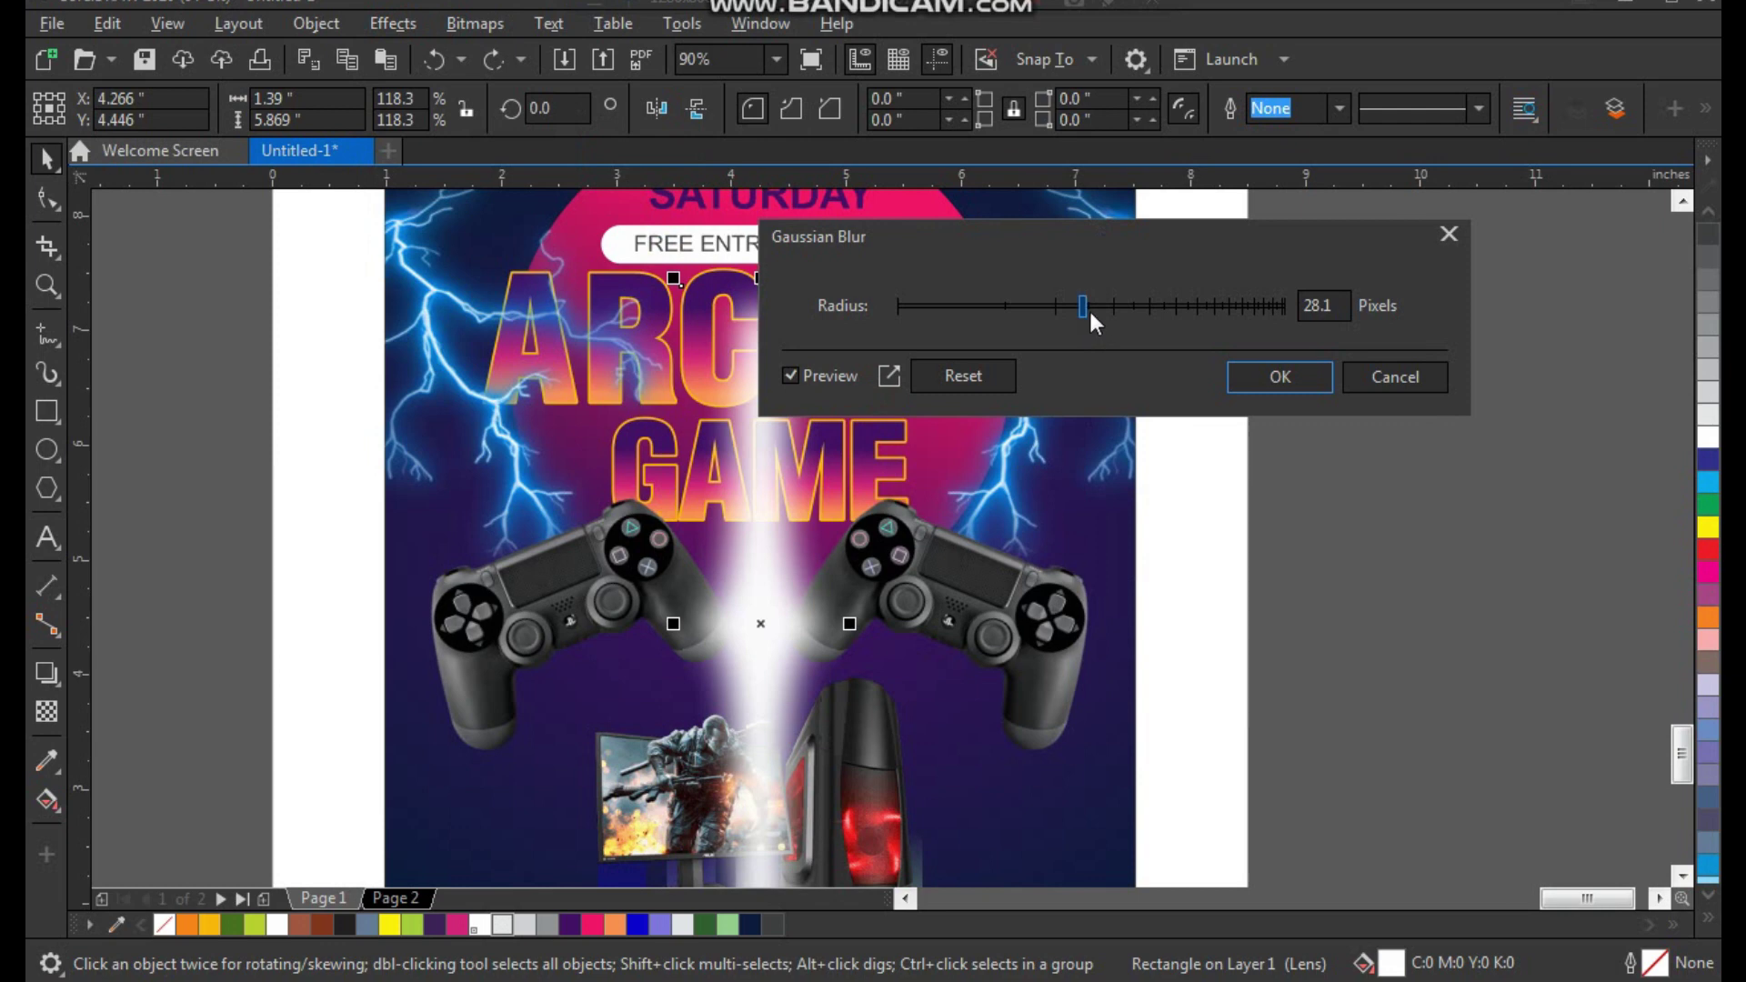
drag(1086, 307, 1128, 309)
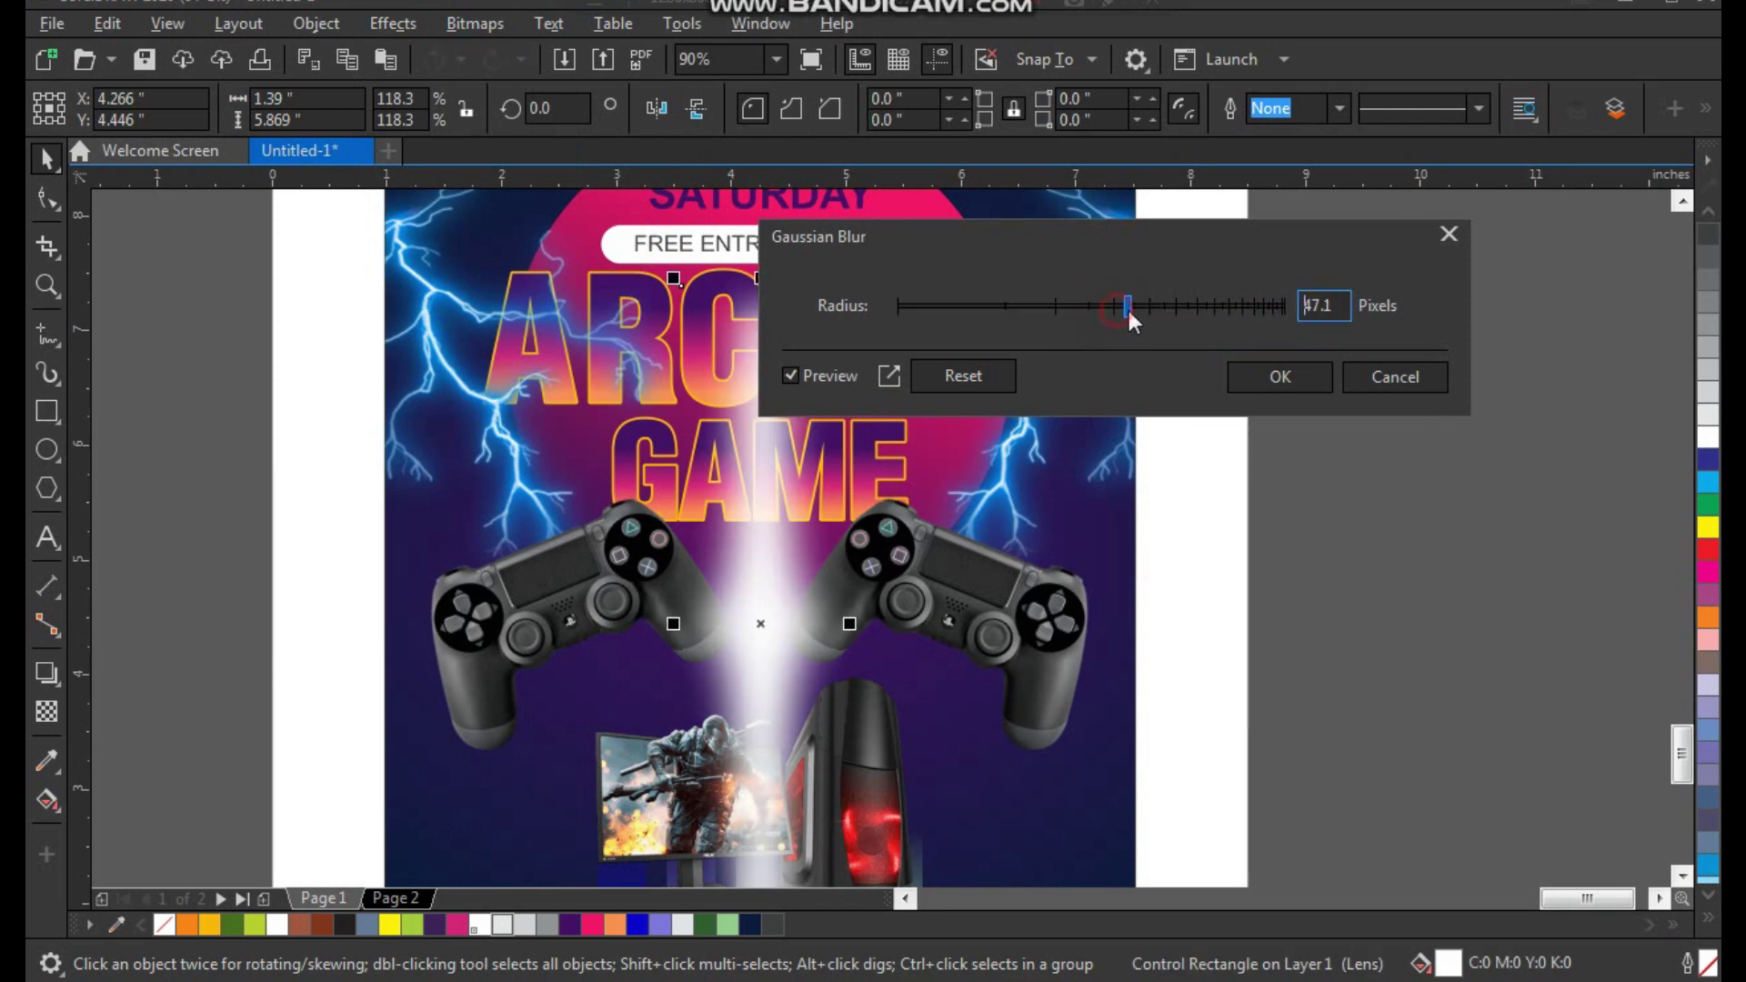
drag(1128, 309, 1171, 309)
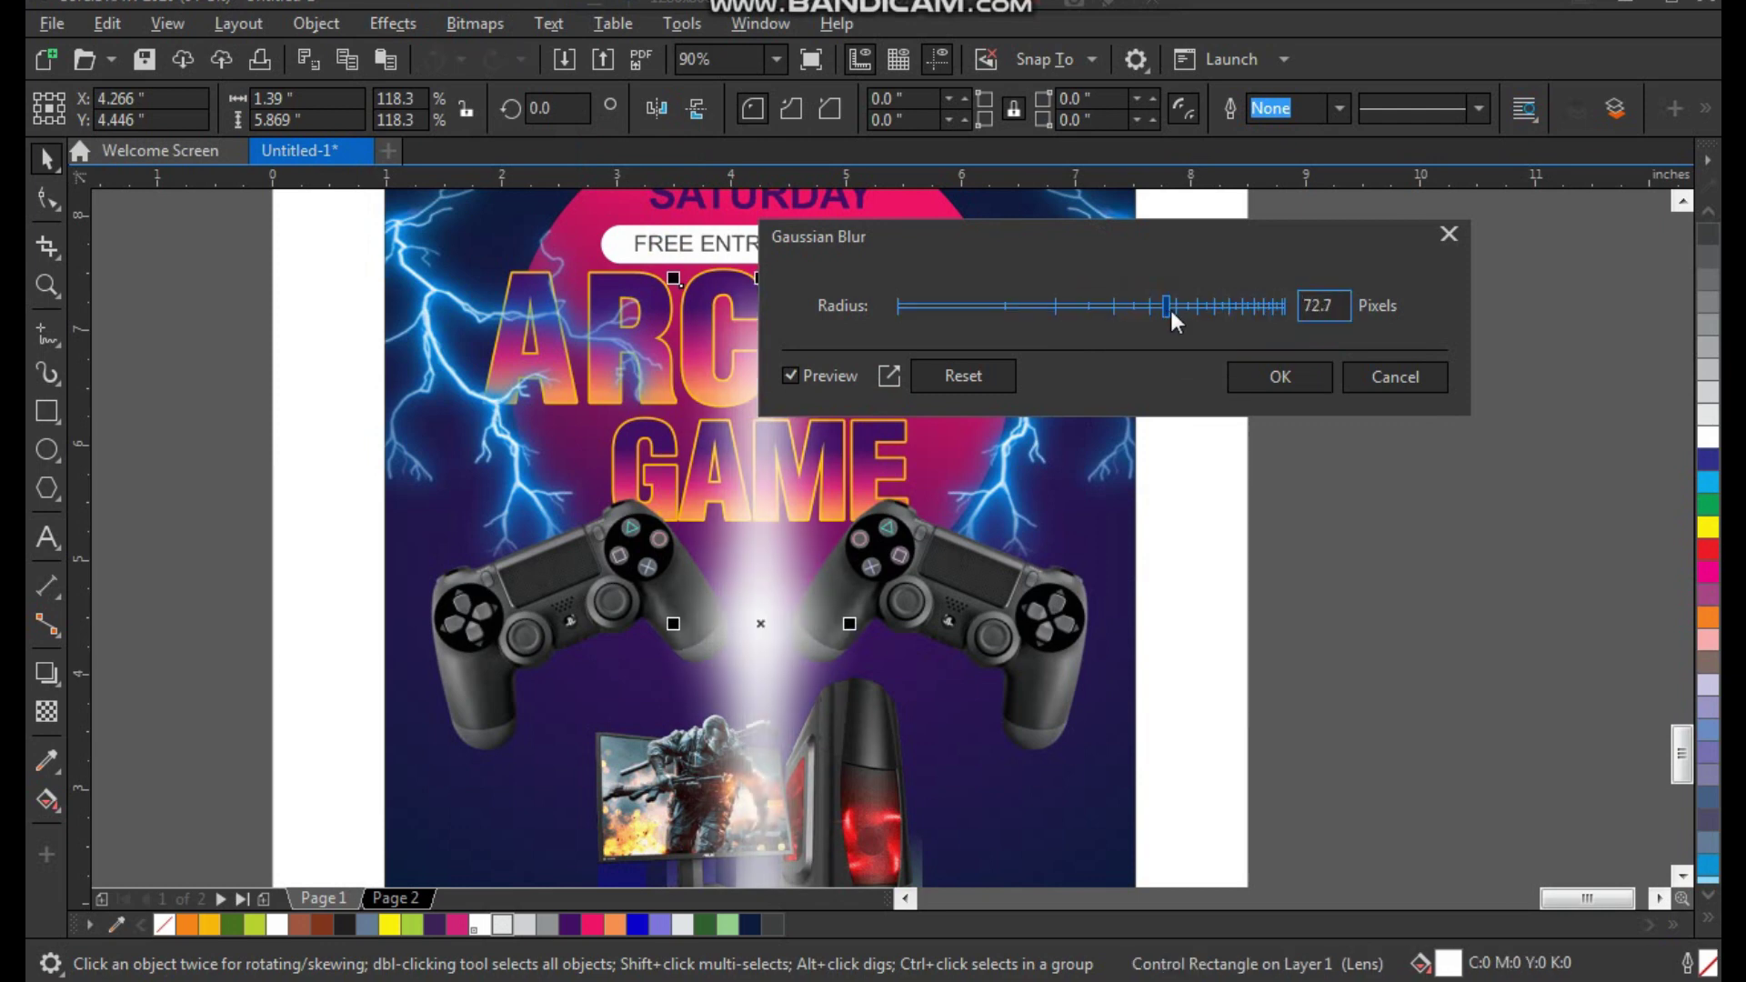
click(1291, 382)
Resize the glow beam shorter and wider, to about 1.795 × 3.265 in.
scroll(1237, 446, down, 2)
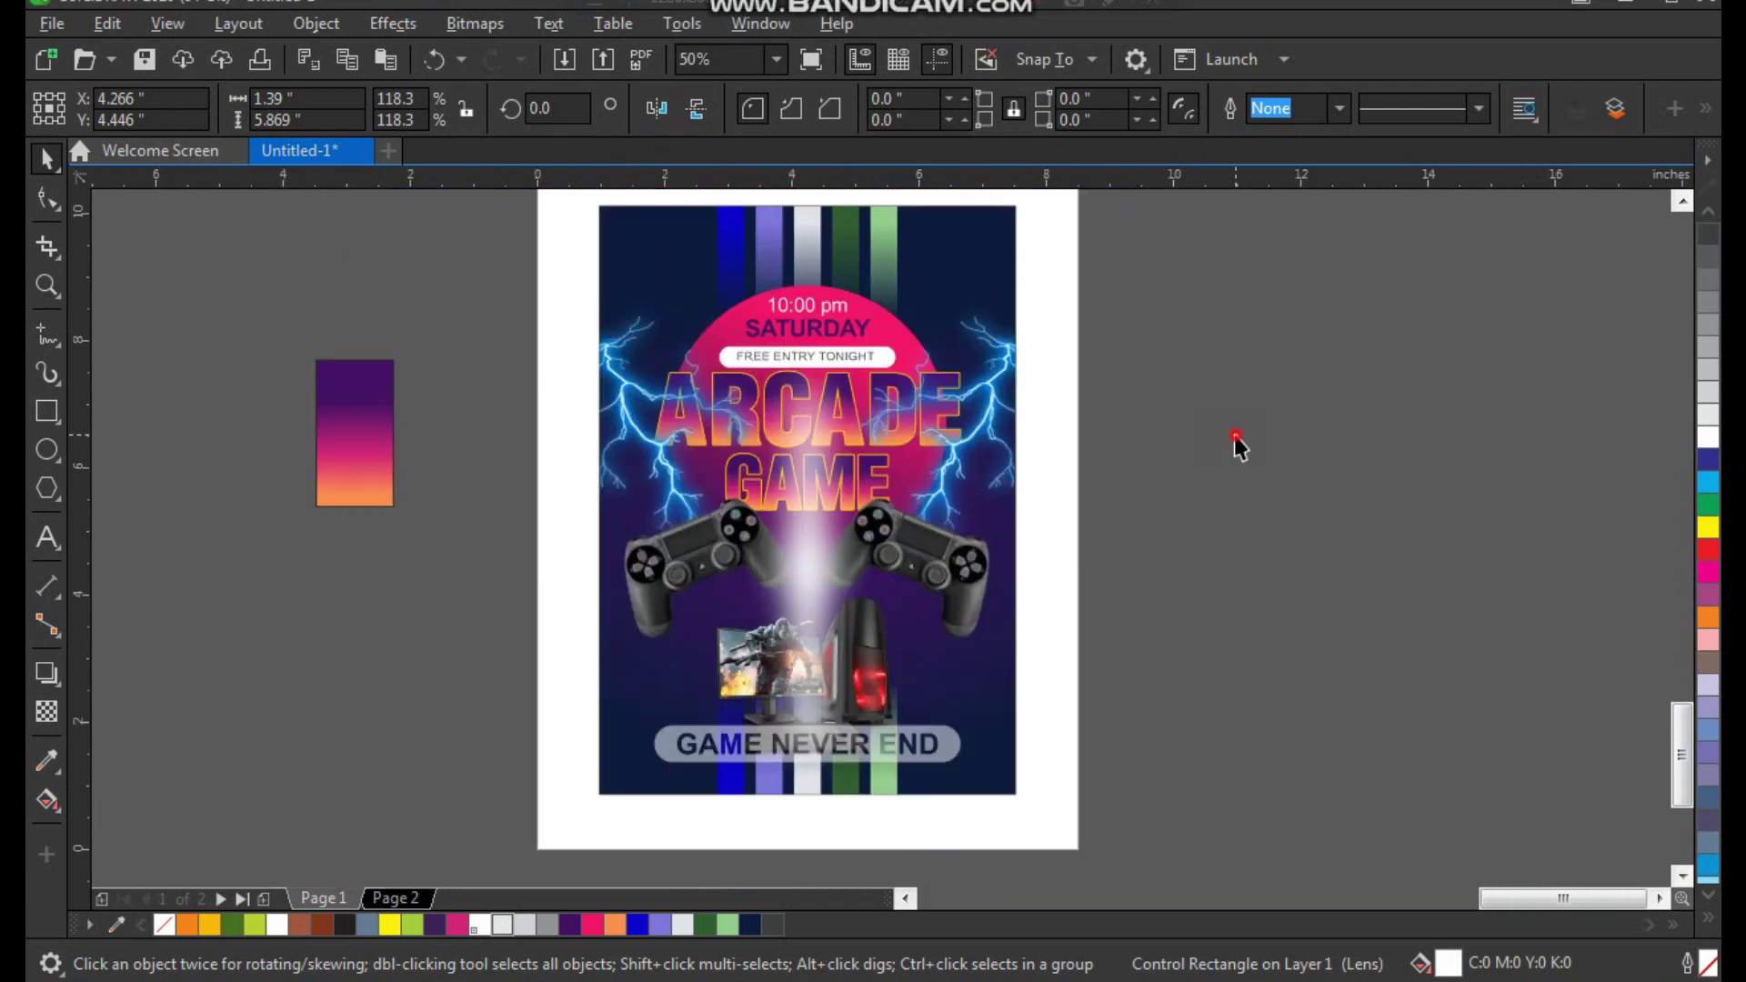
click(1041, 305)
scroll(967, 499, up, 1)
drag(910, 488, 937, 390)
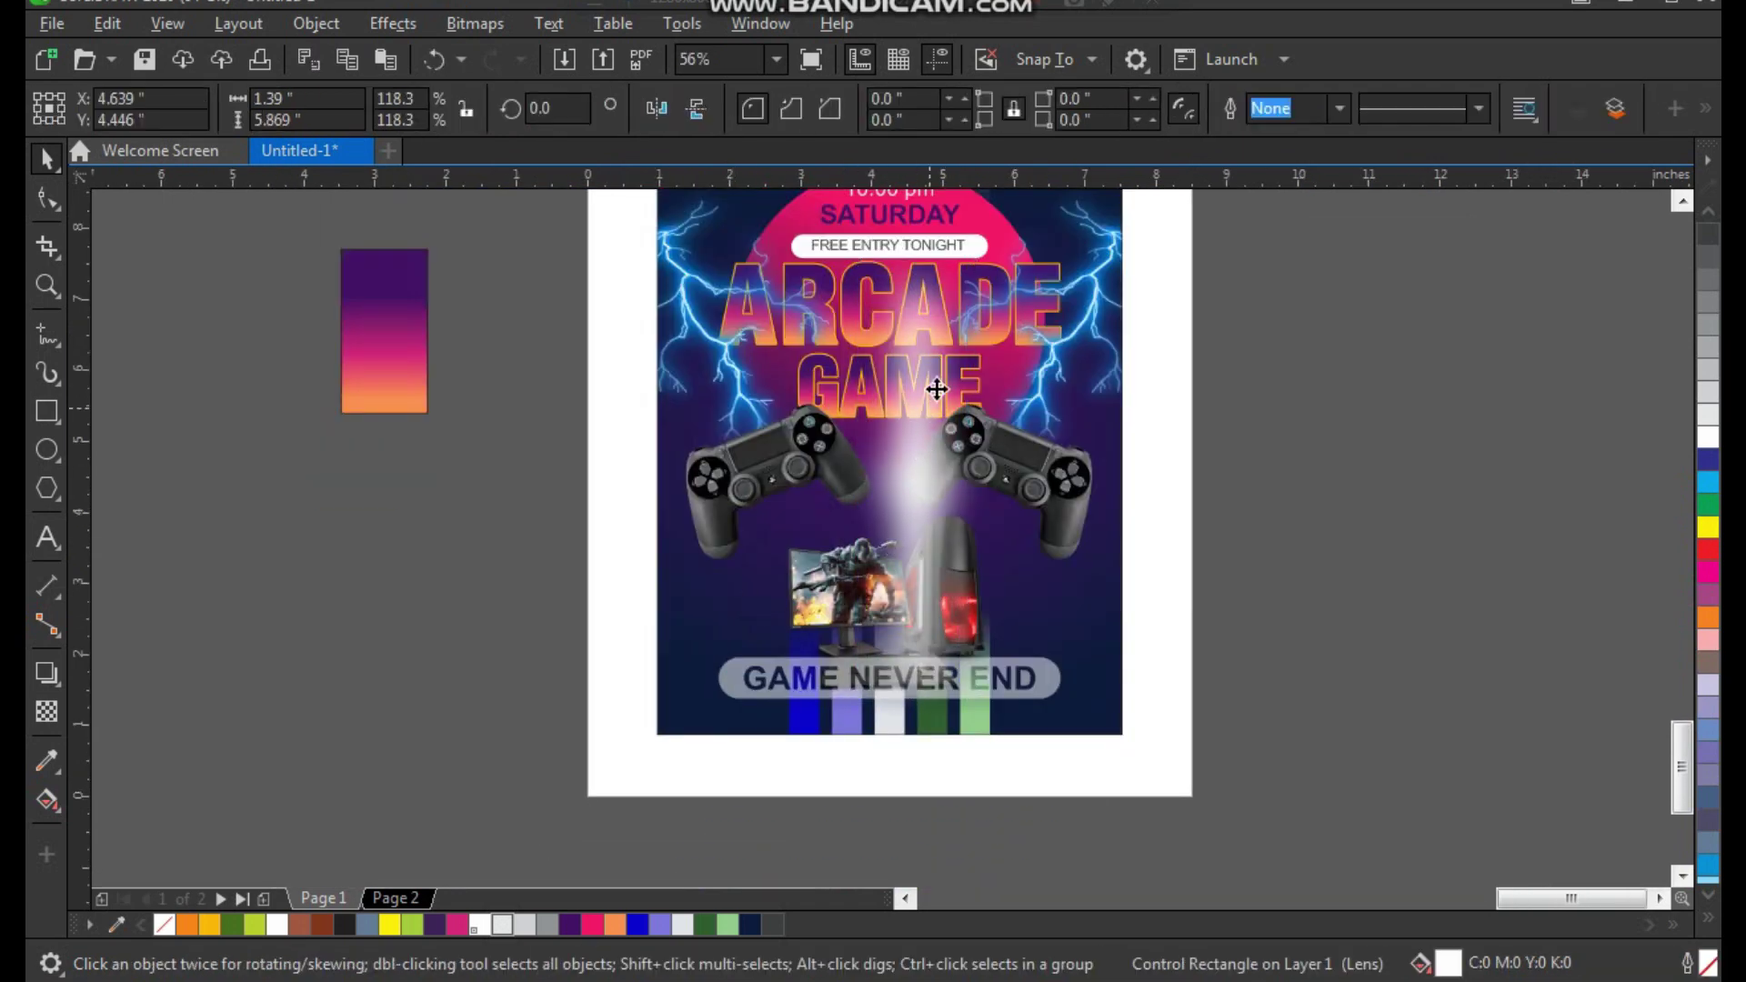
key(ctrl+z)
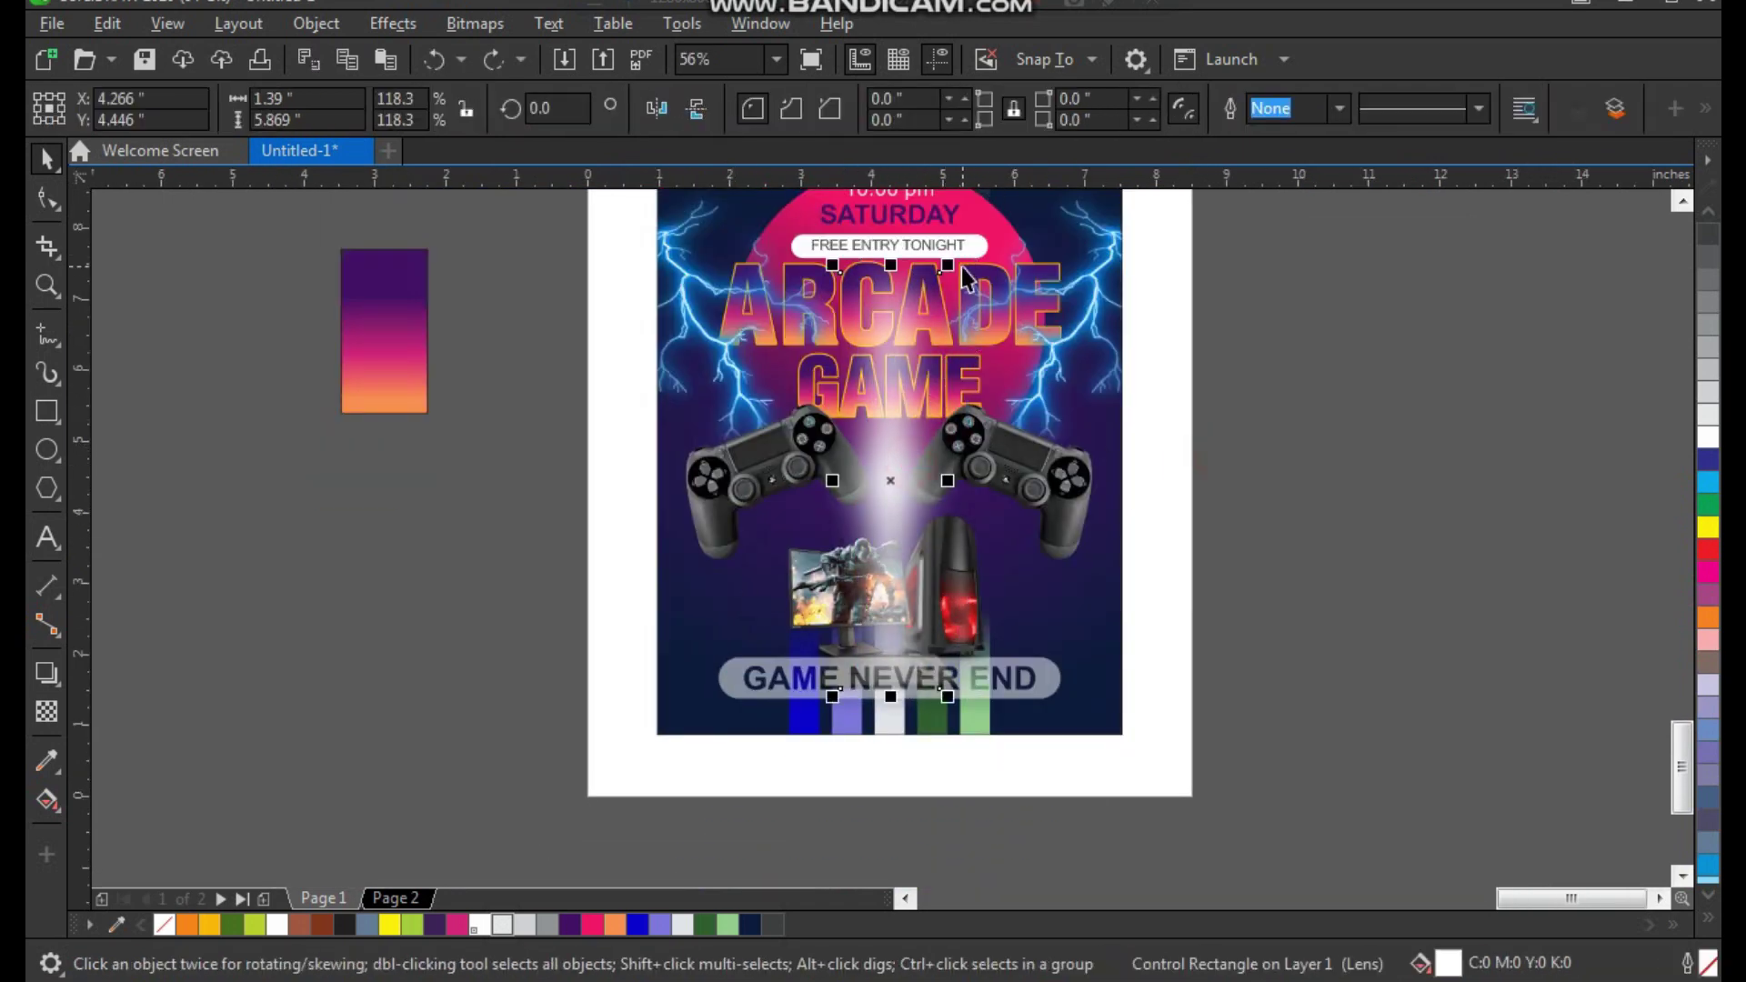
drag(962, 267, 966, 356)
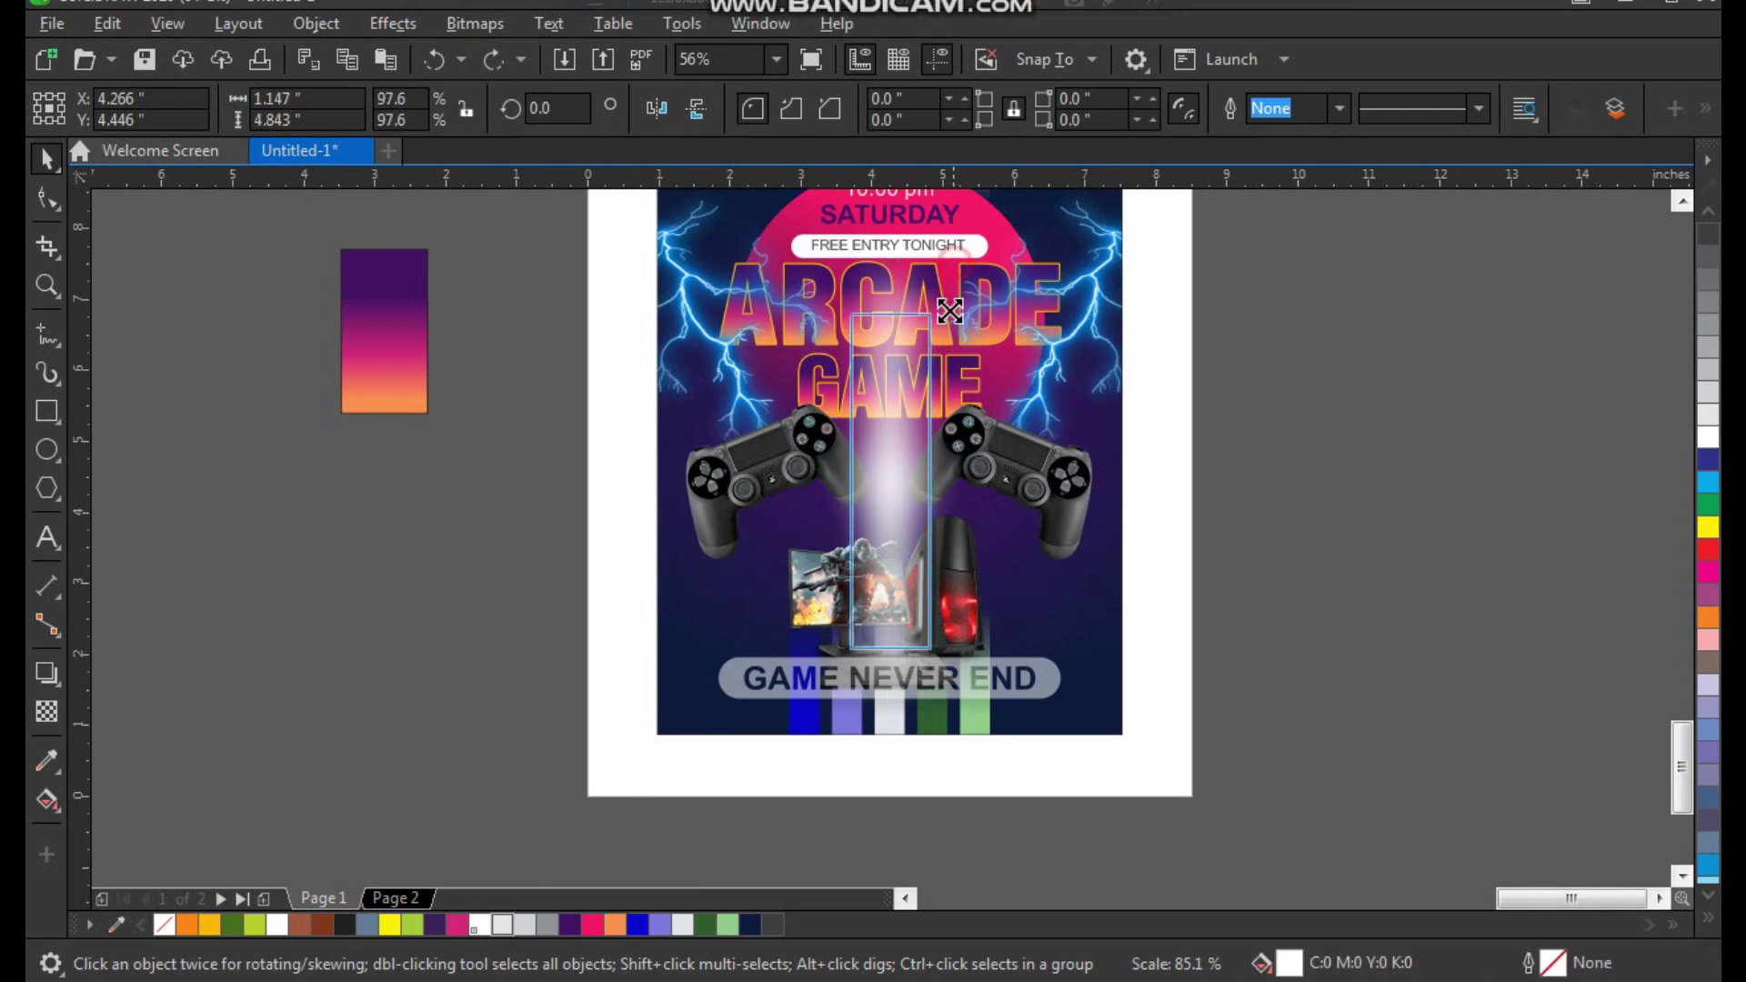
click(1149, 447)
Draw a 5.408 × 2.619 in rectangle across the poster's upper area above GAME.
key(z)
click(727, 587)
right_click(705, 592)
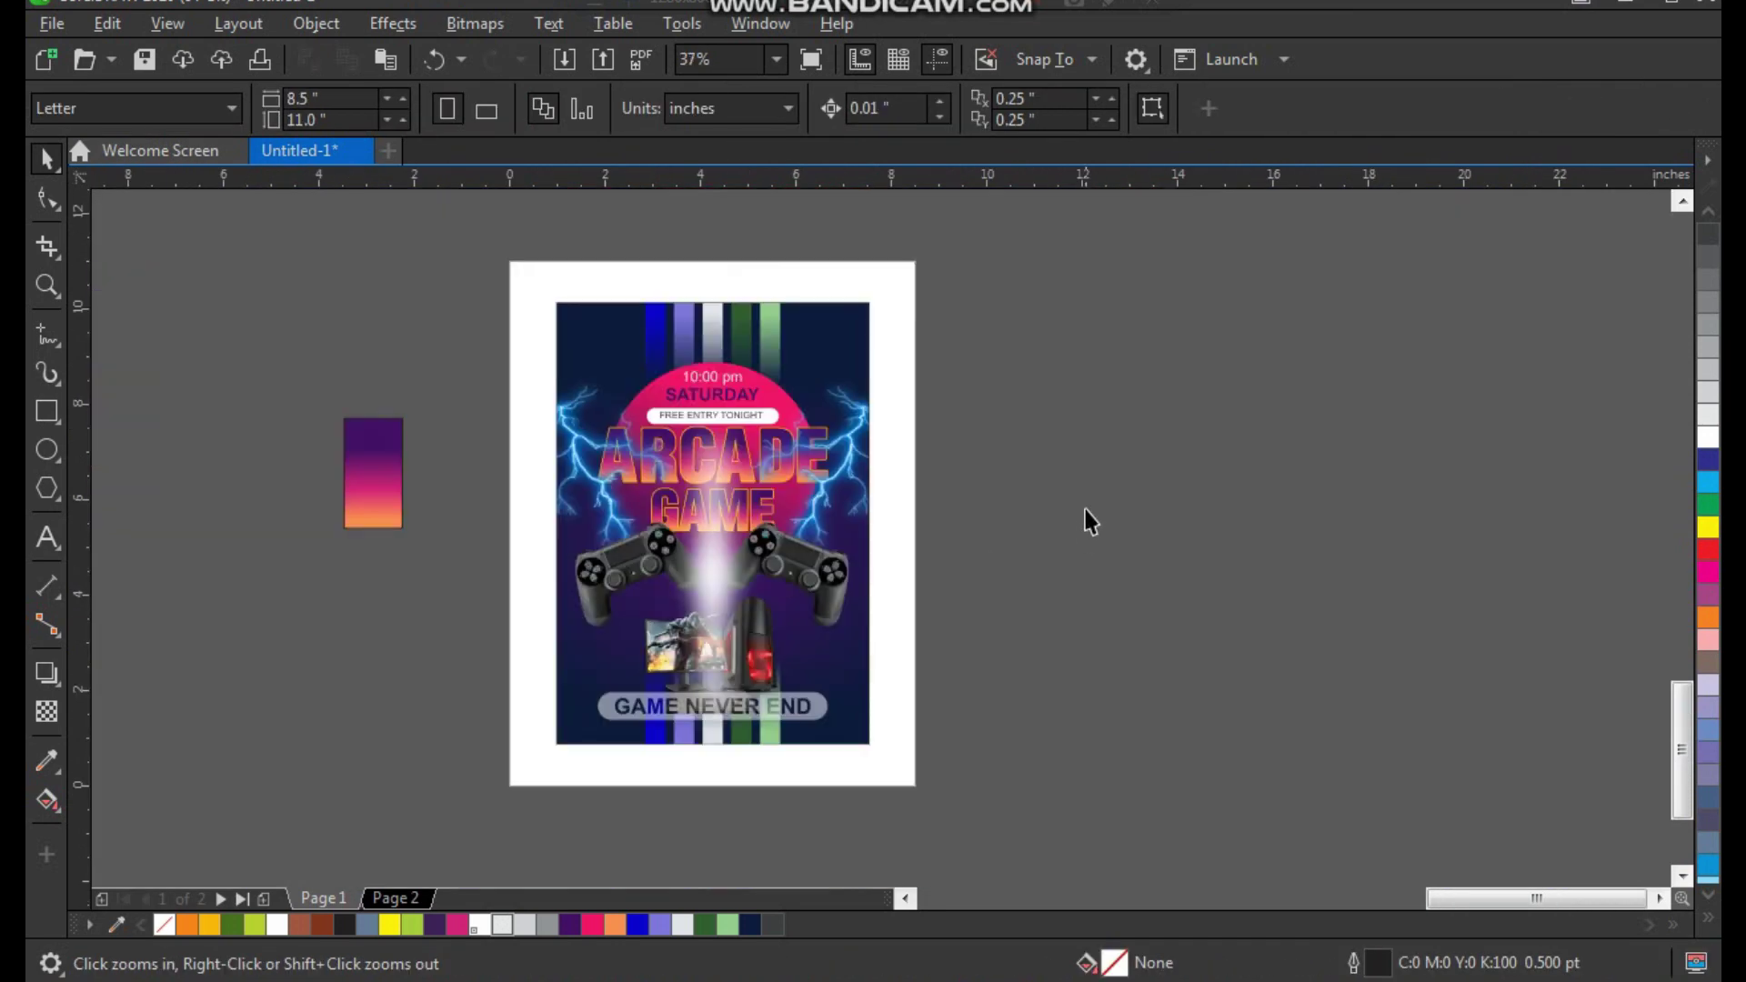
drag(991, 223, 544, 769)
drag(599, 266, 1137, 755)
click(49, 452)
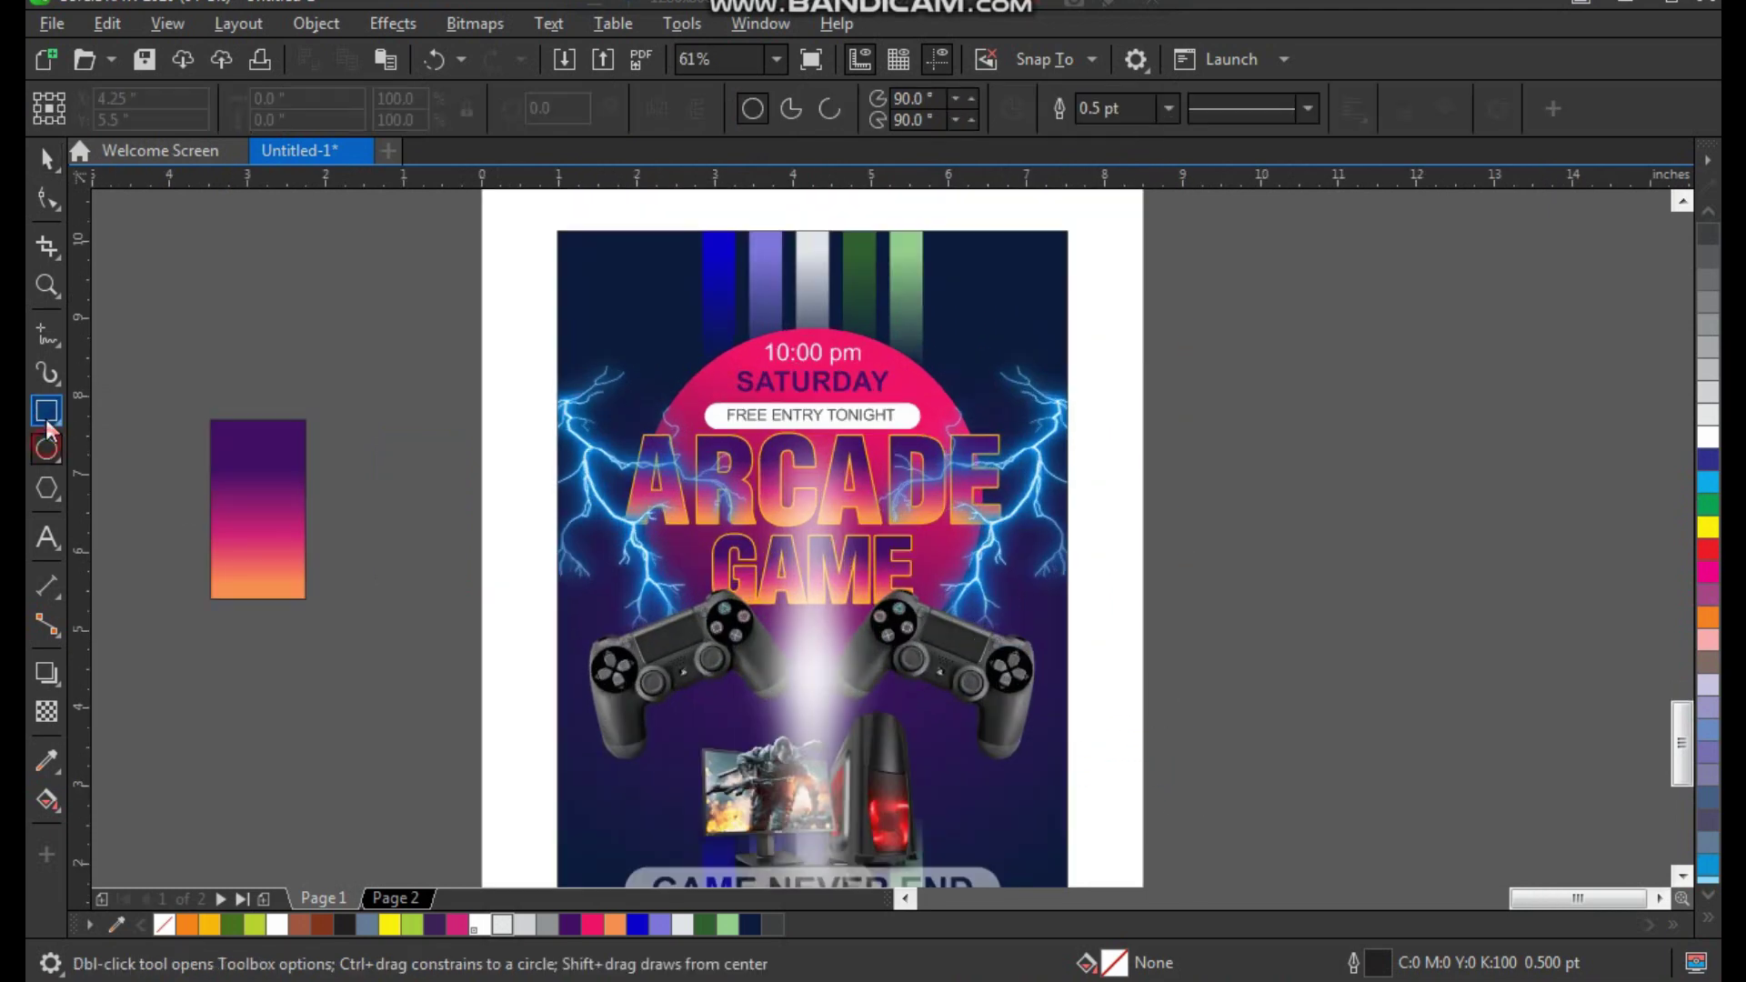
click(46, 411)
drag(630, 311, 1064, 514)
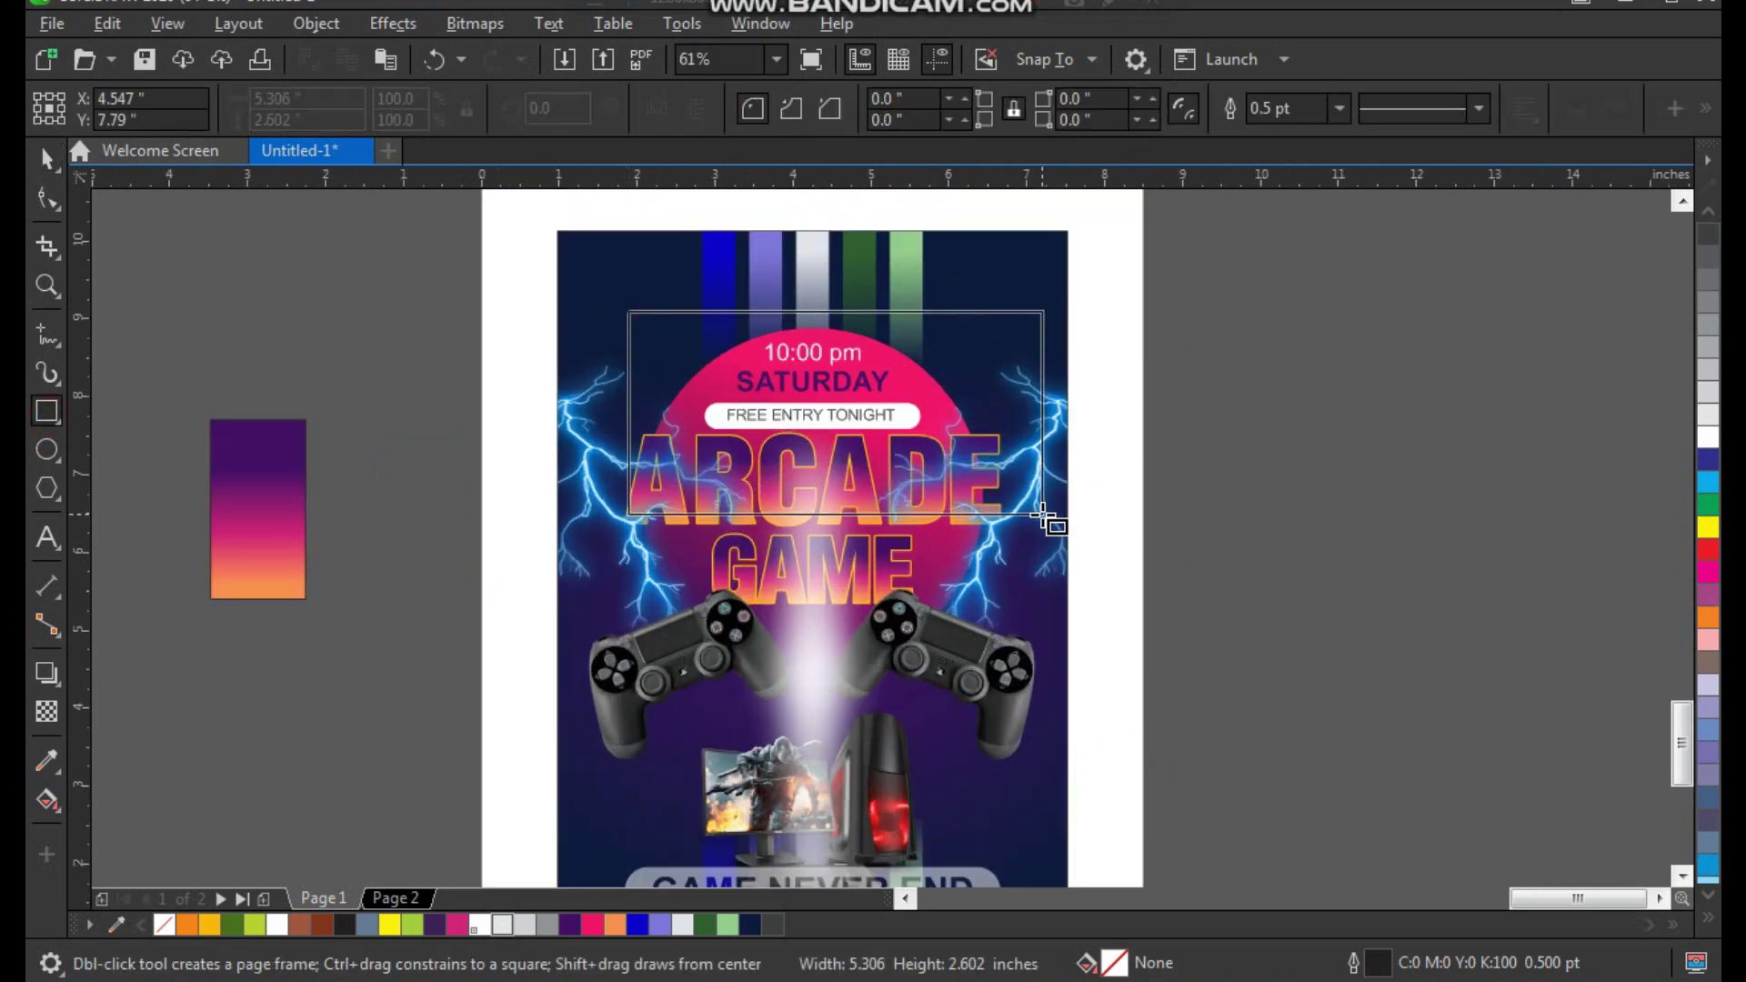
Fill the new rectangle dark purple (#430F69).
key(space)
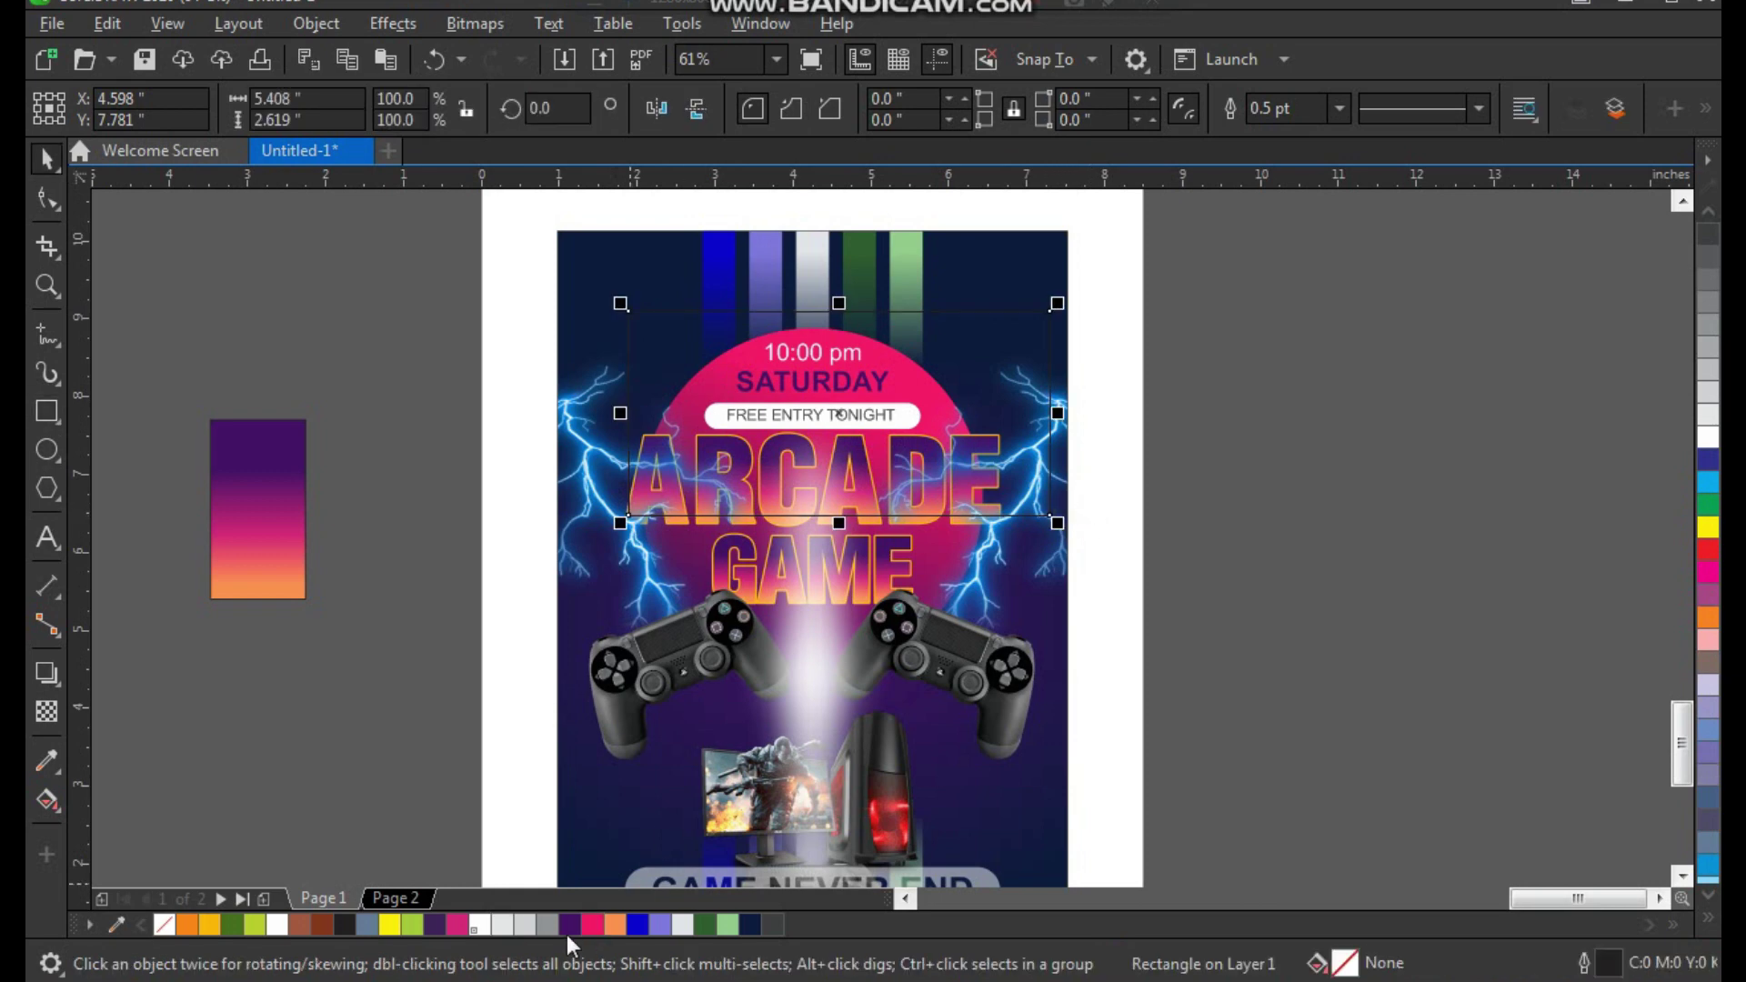
click(570, 924)
key(z)
drag(1092, 270, 530, 694)
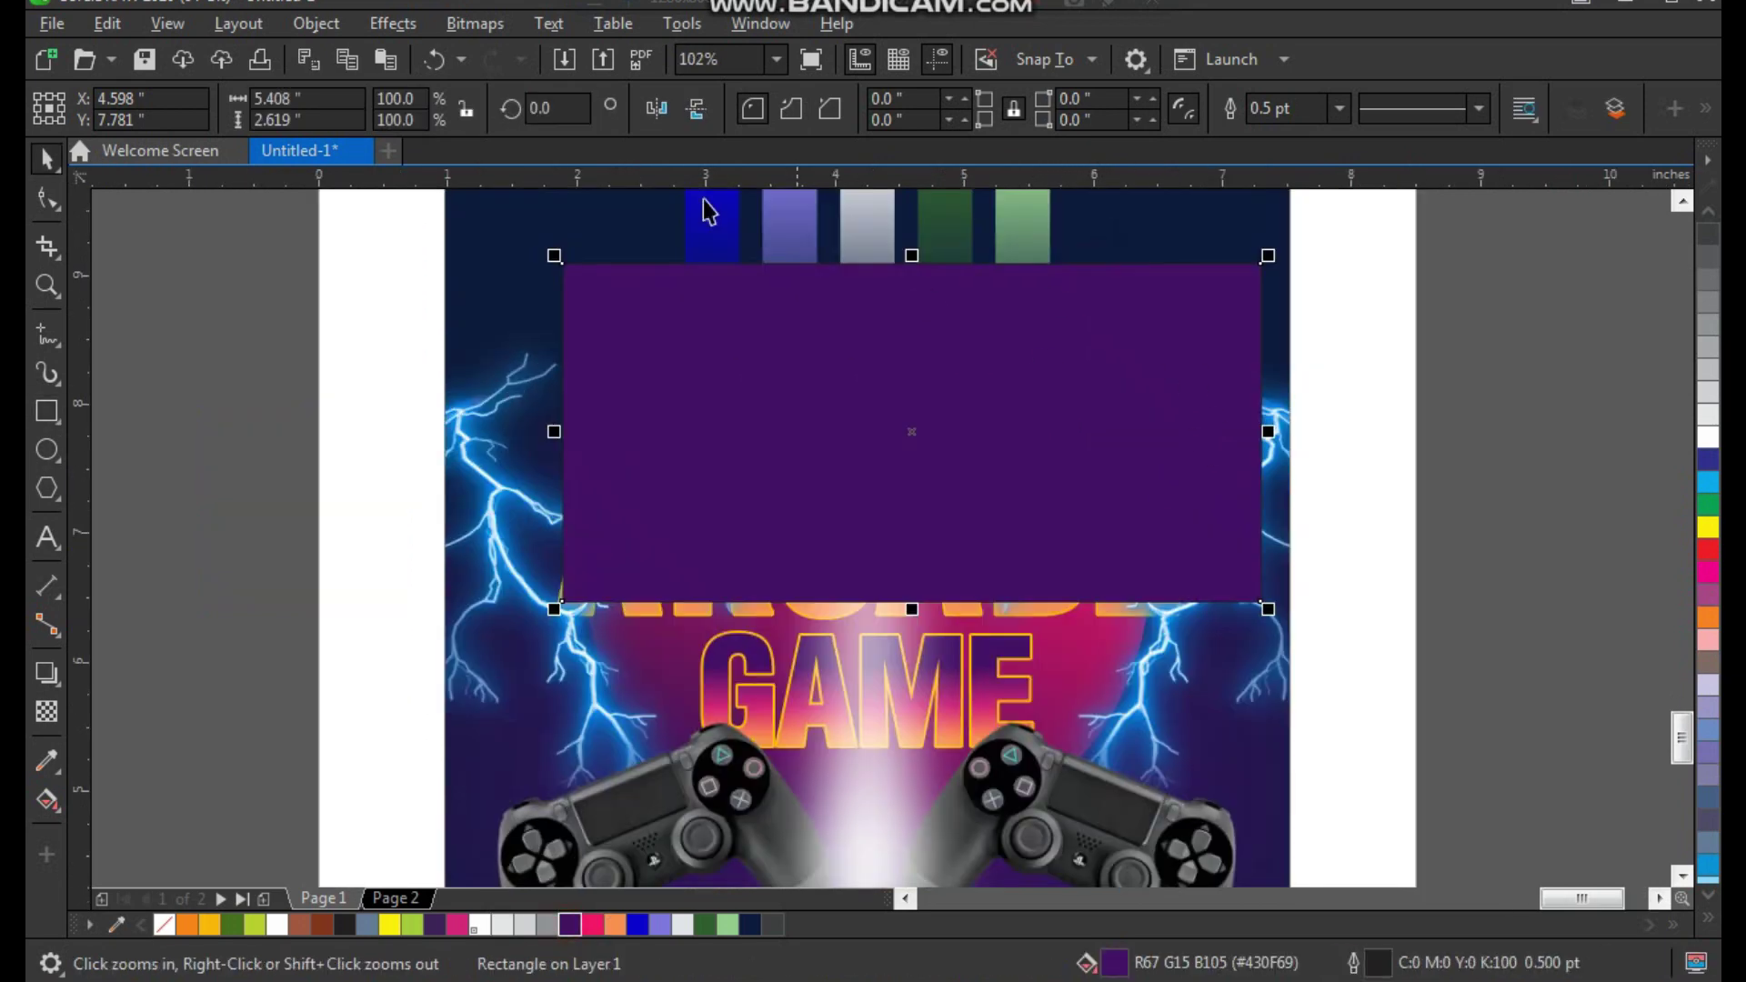
click(468, 24)
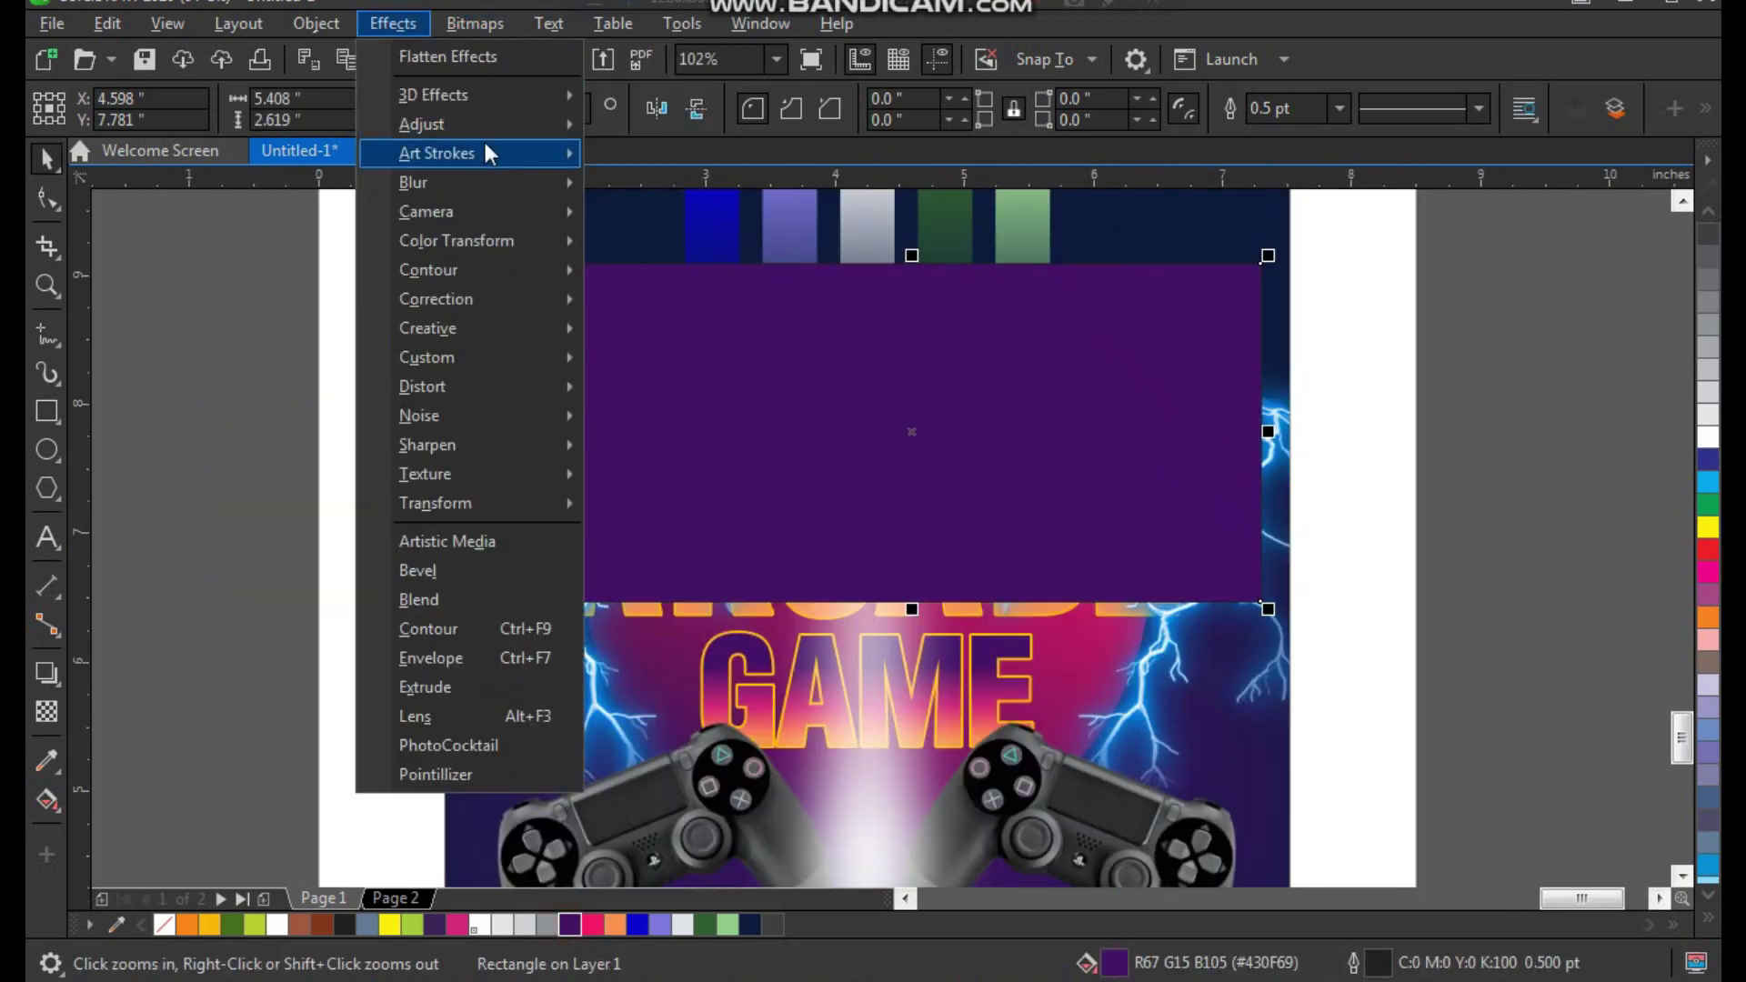
mouse_move(412, 182)
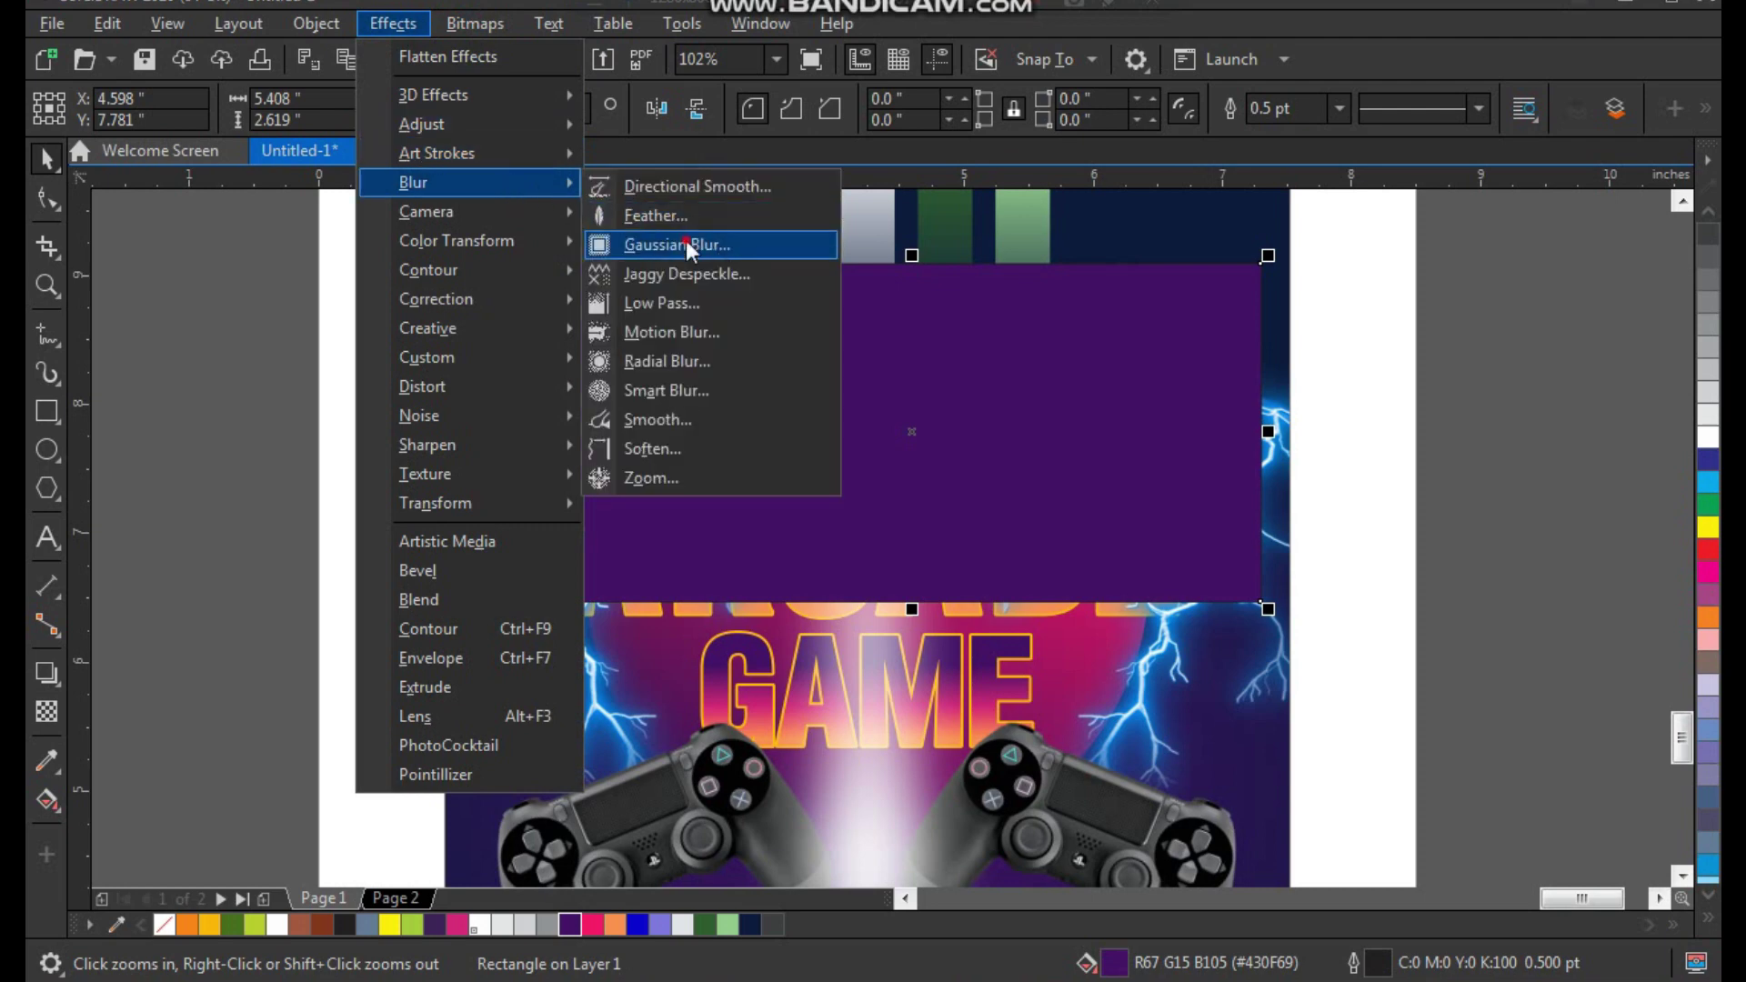
Apply a strong Gaussian Blur (about 74.8 pixels) to the purple rectangle.
click(686, 240)
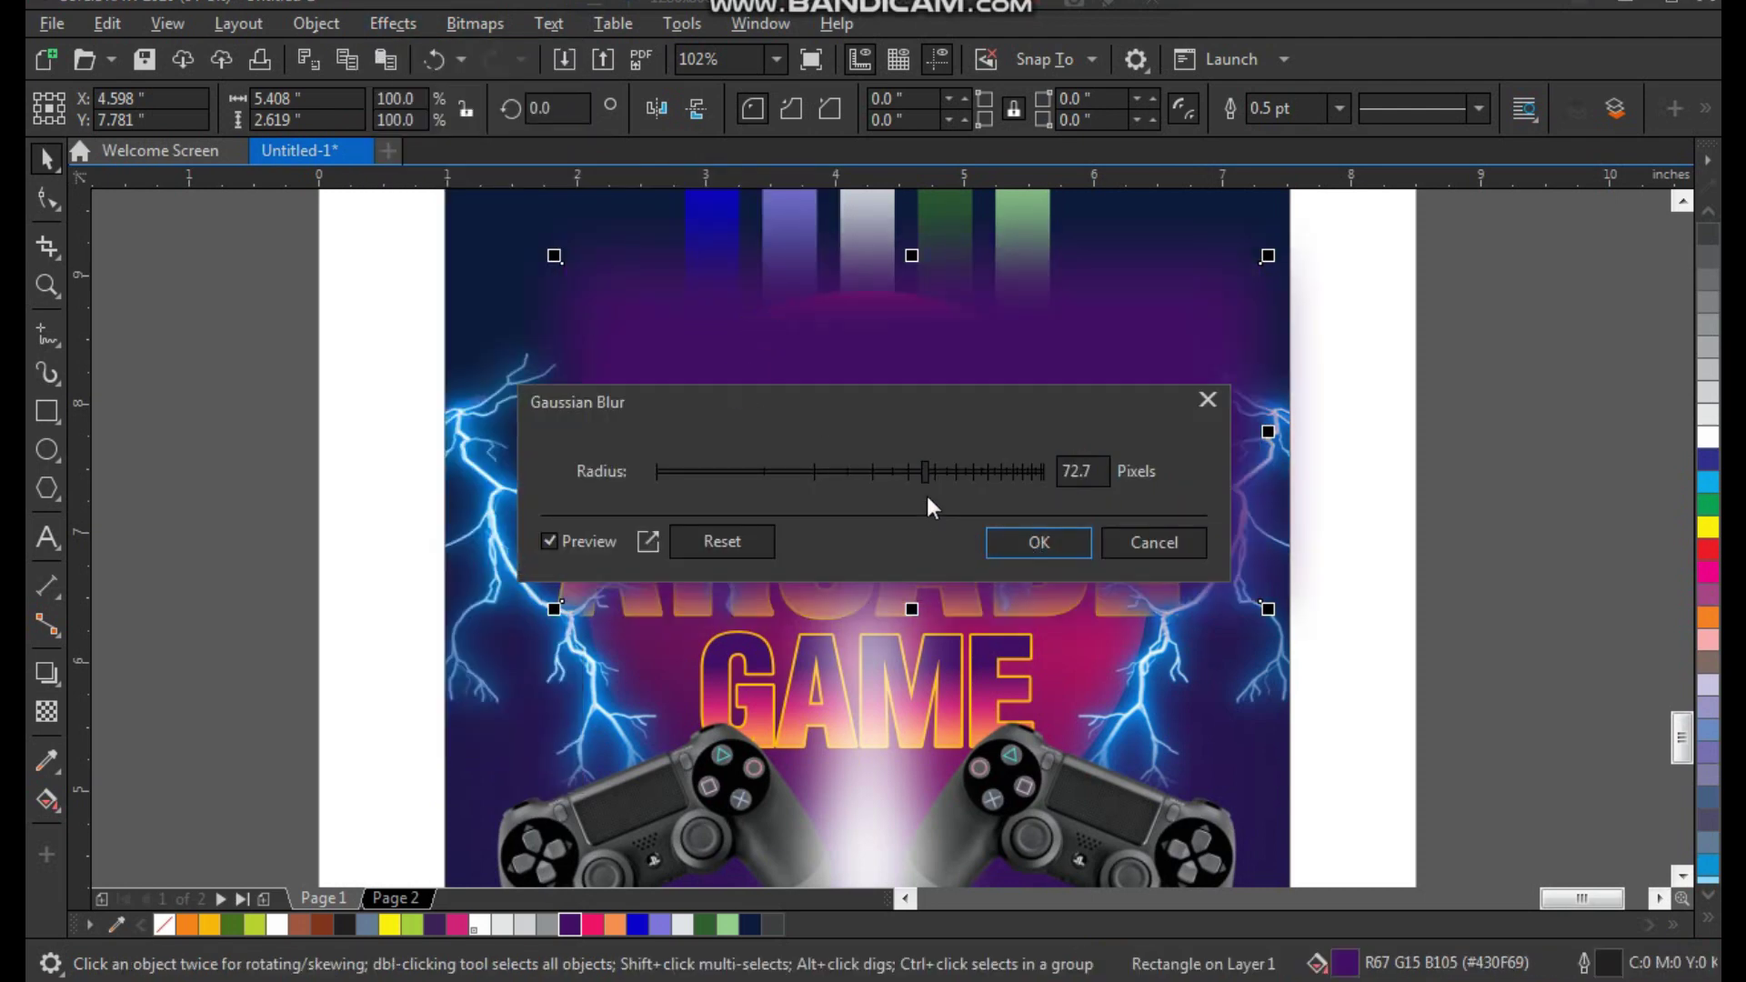
drag(929, 482, 964, 467)
click(1024, 542)
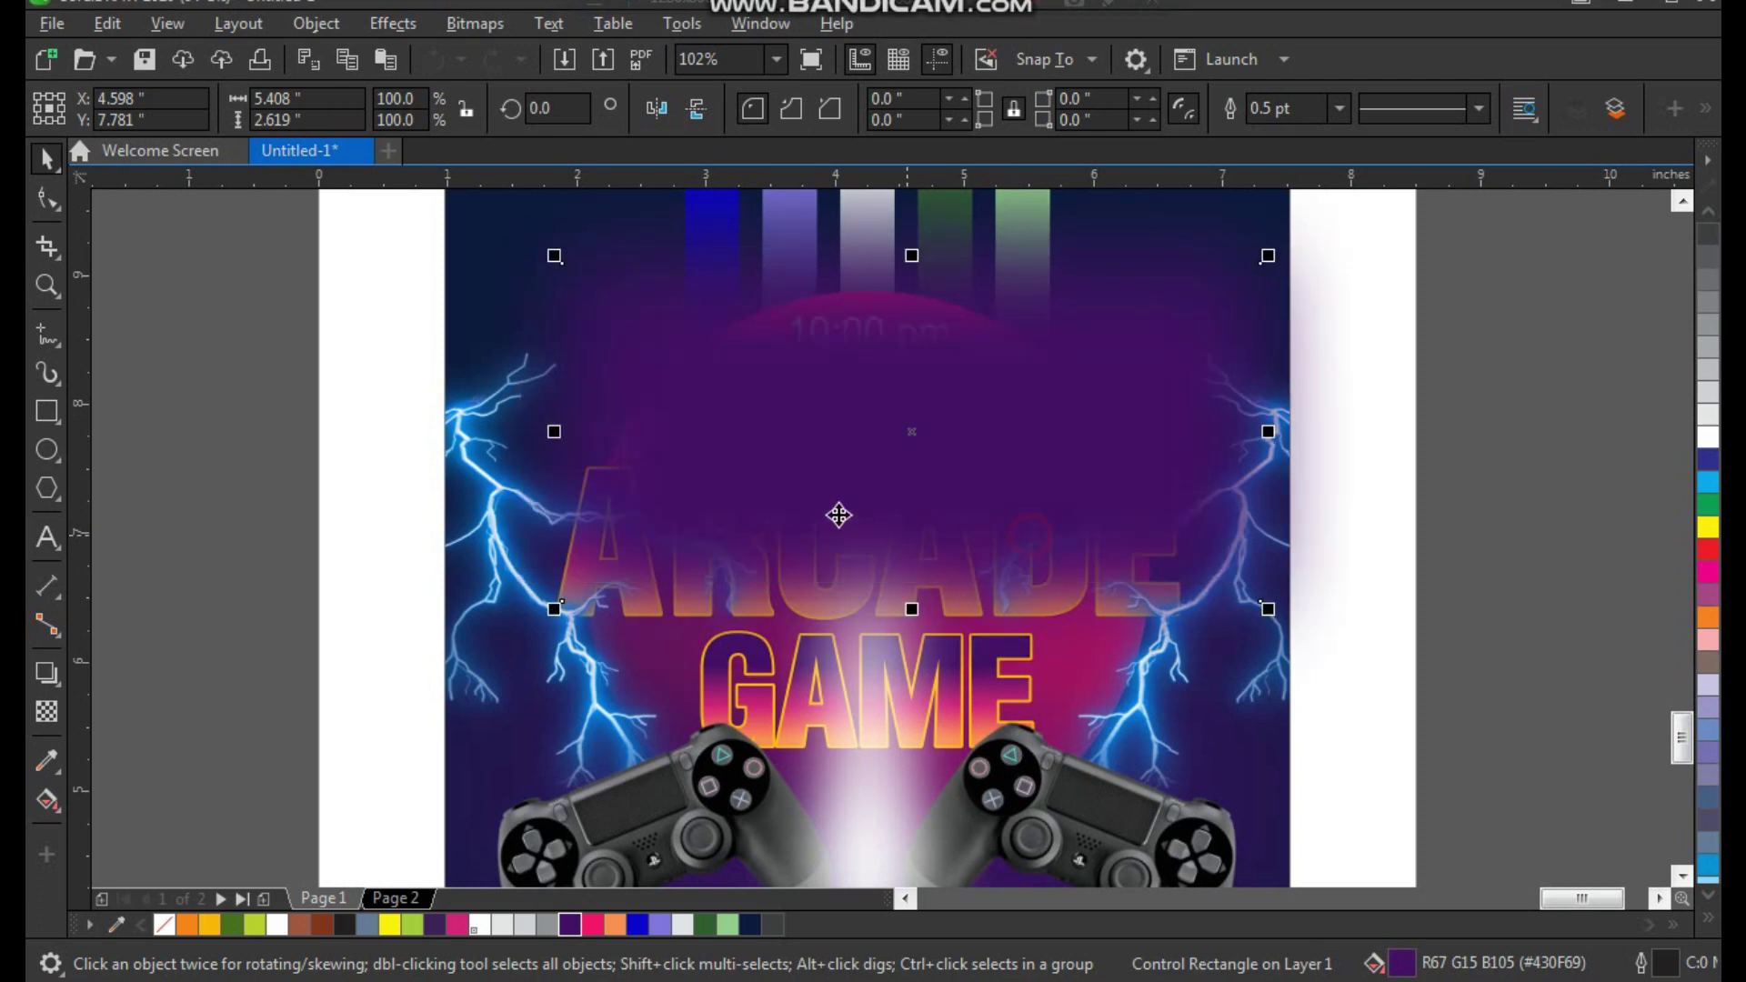
scroll(909, 491, down, 3)
click(1182, 366)
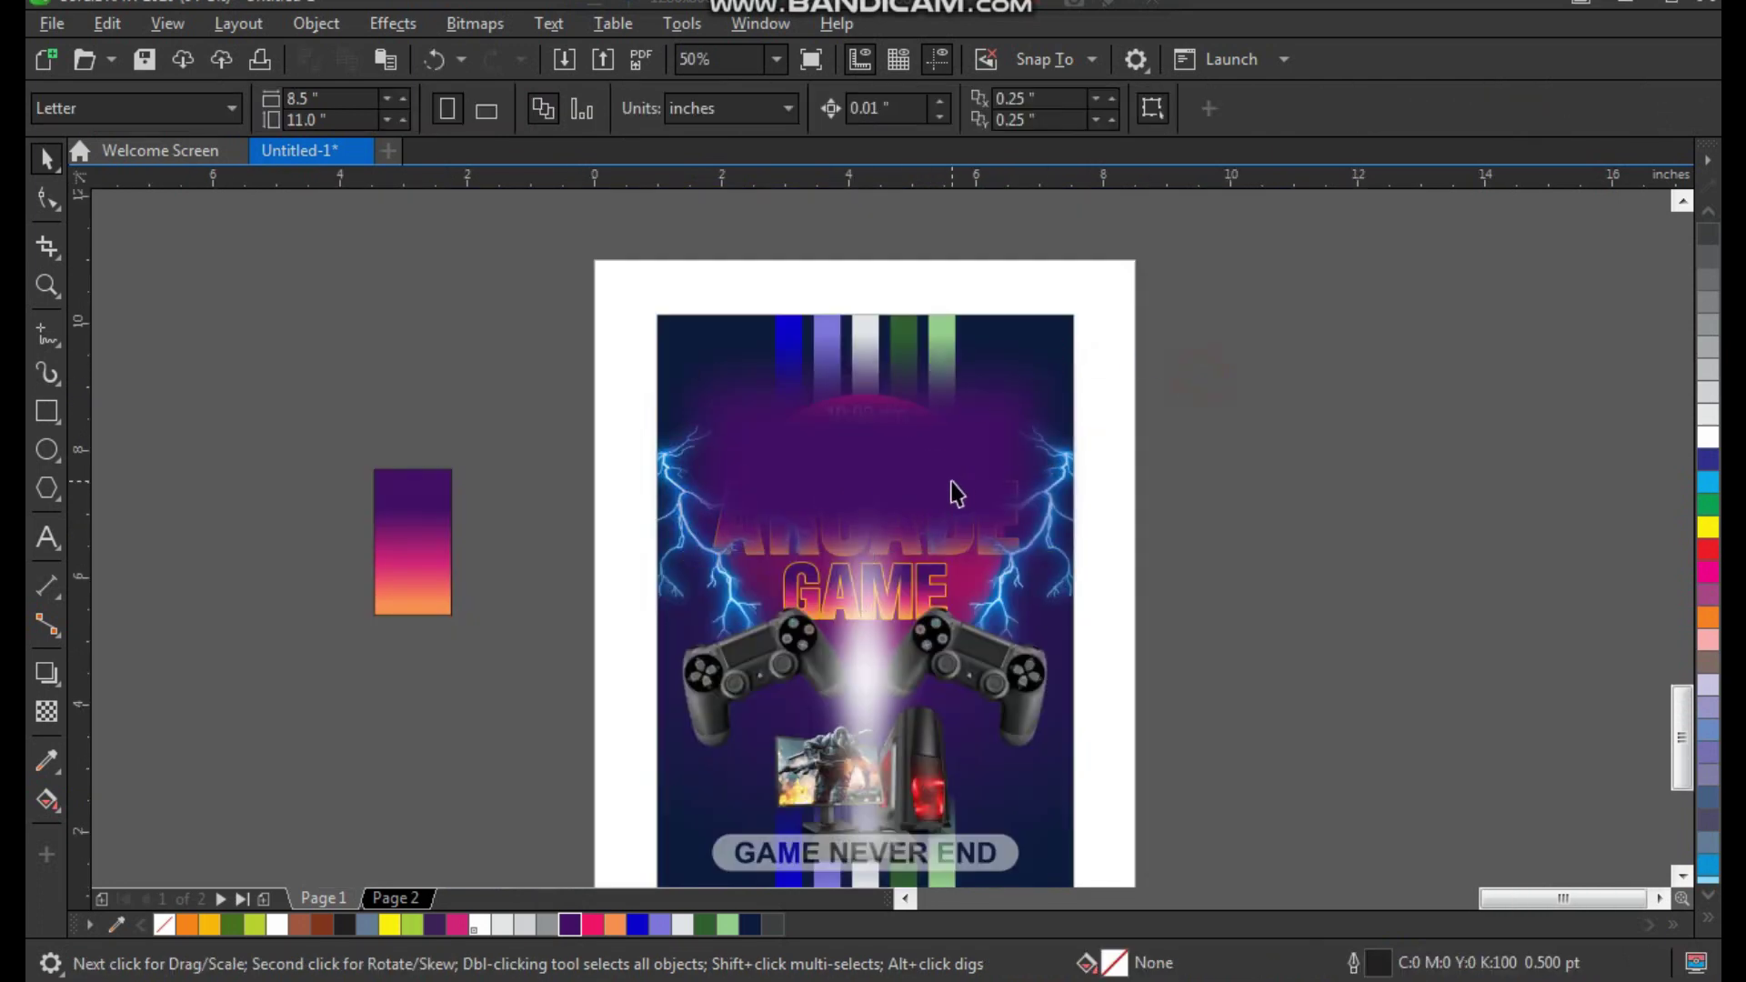
Inspect the haze by selecting its control rectangle and blurred effect object in turn.
click(955, 494)
scroll(955, 494, down, 3)
scroll(1013, 655, up, 4)
scroll(900, 759, up, 1)
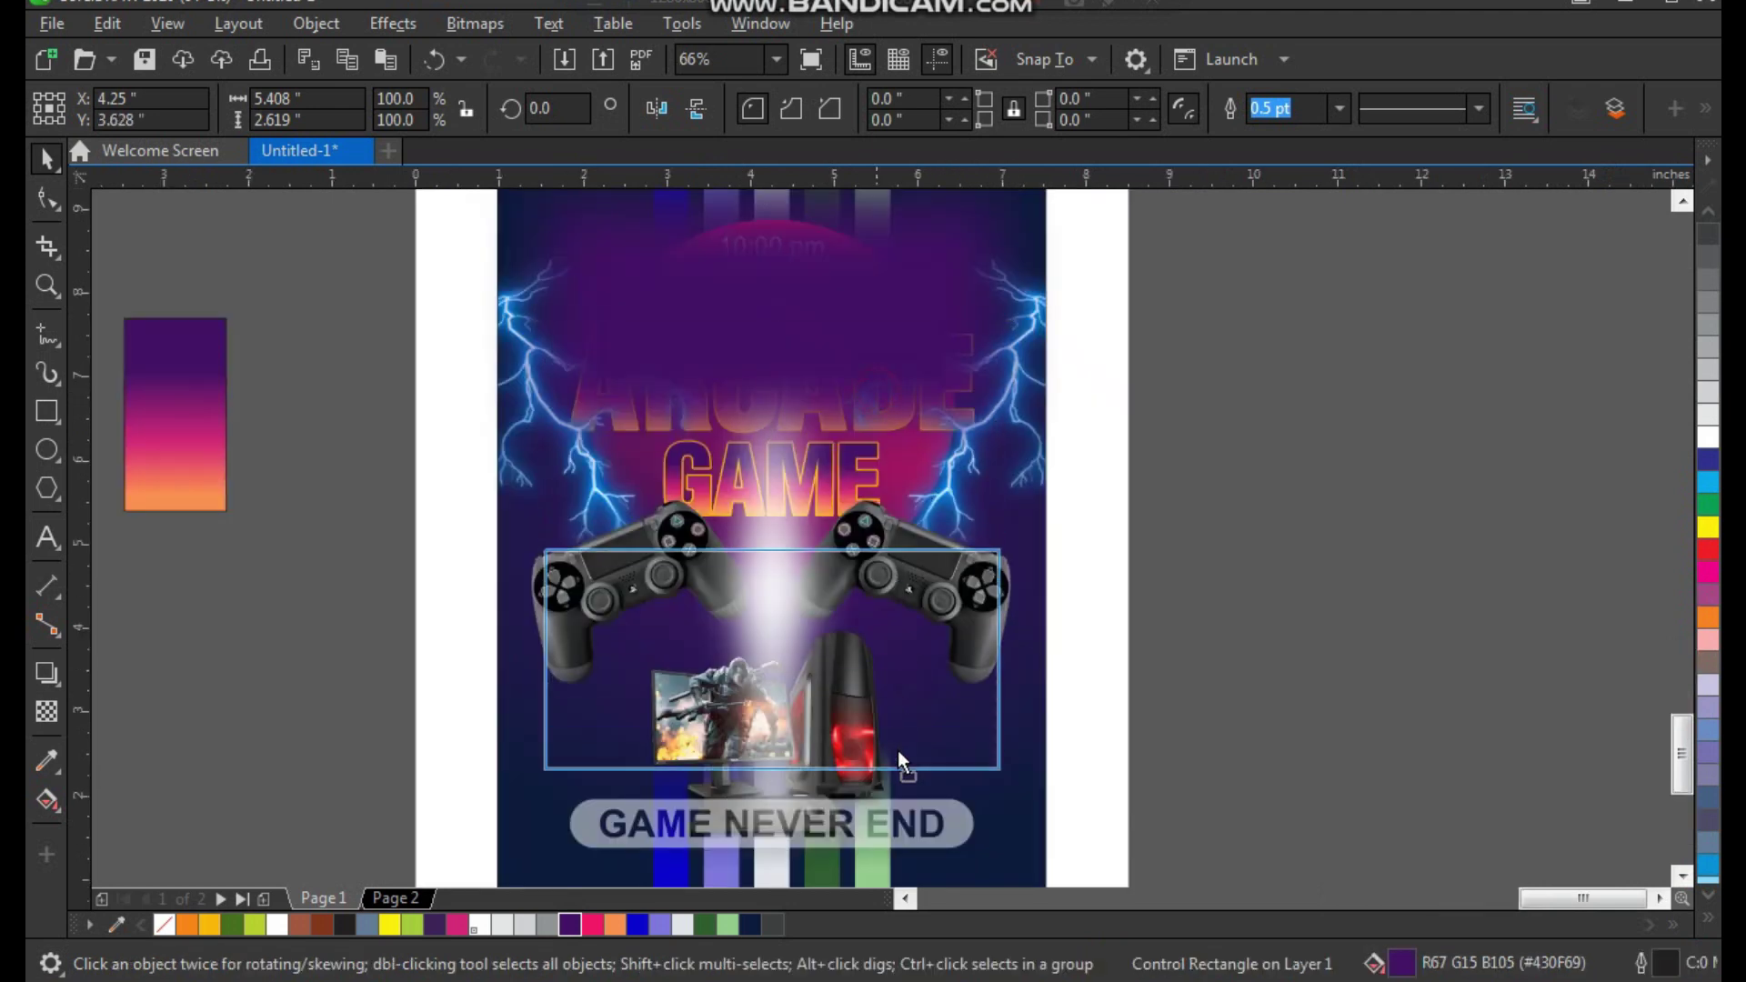
click(1009, 646)
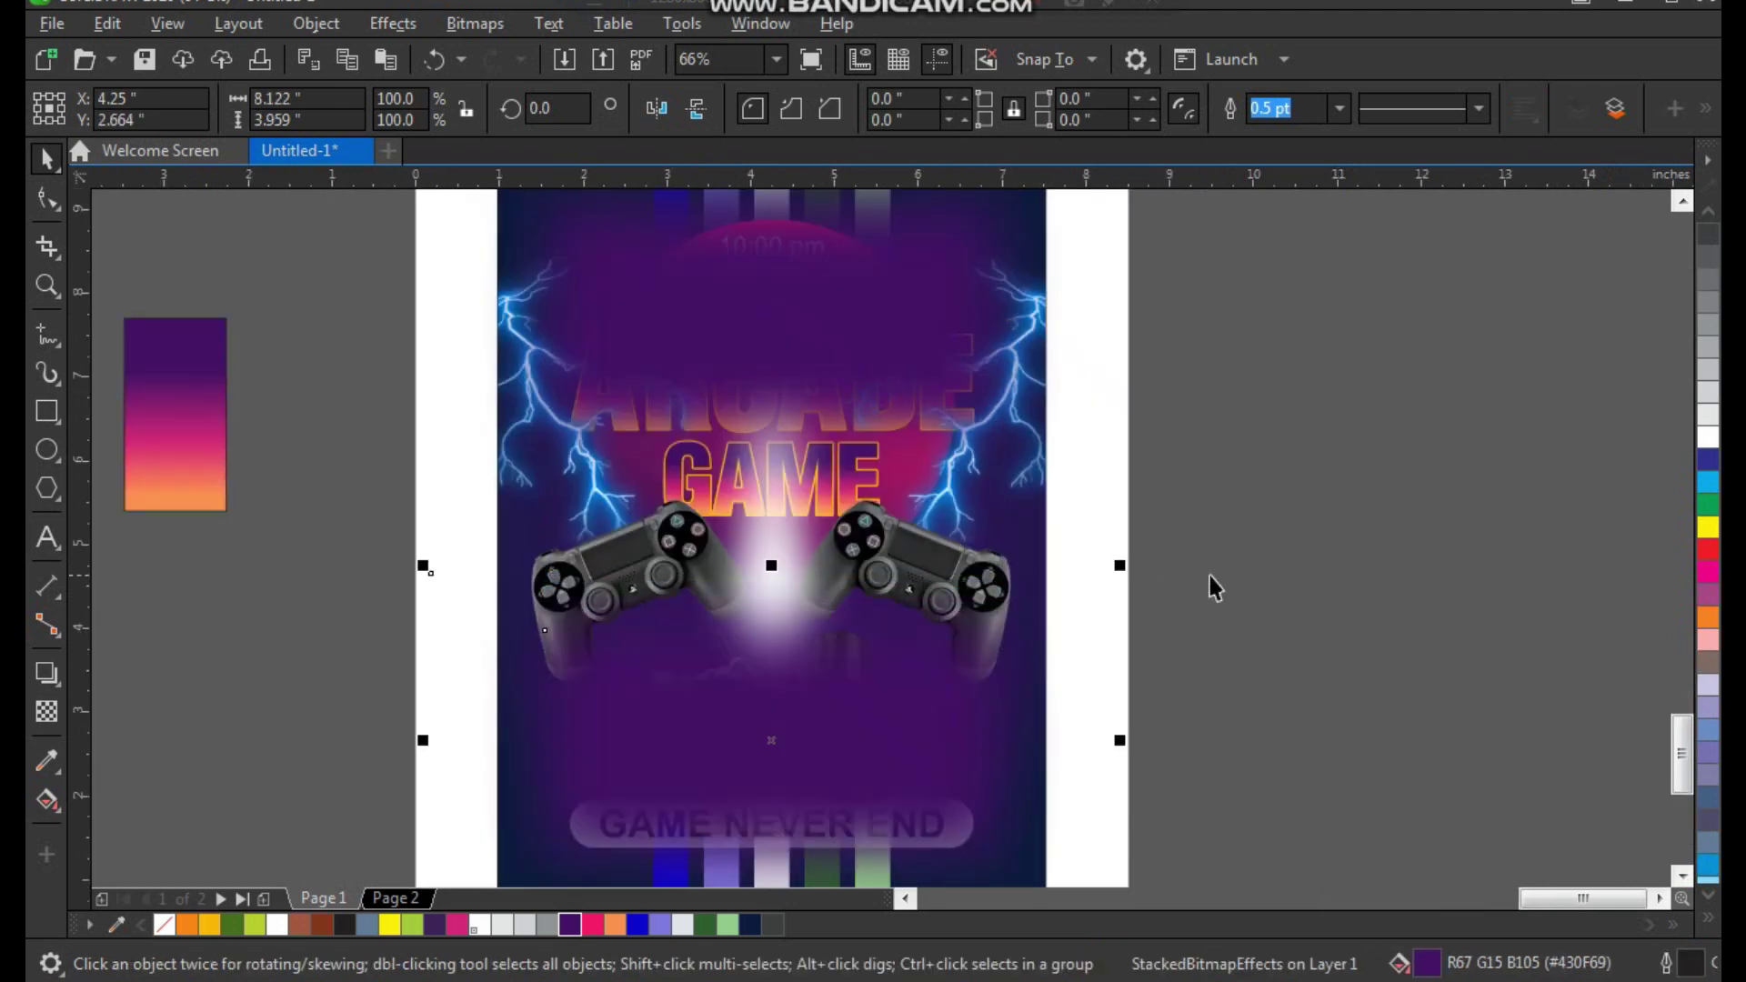
click(1214, 586)
click(912, 728)
click(1005, 655)
click(1223, 546)
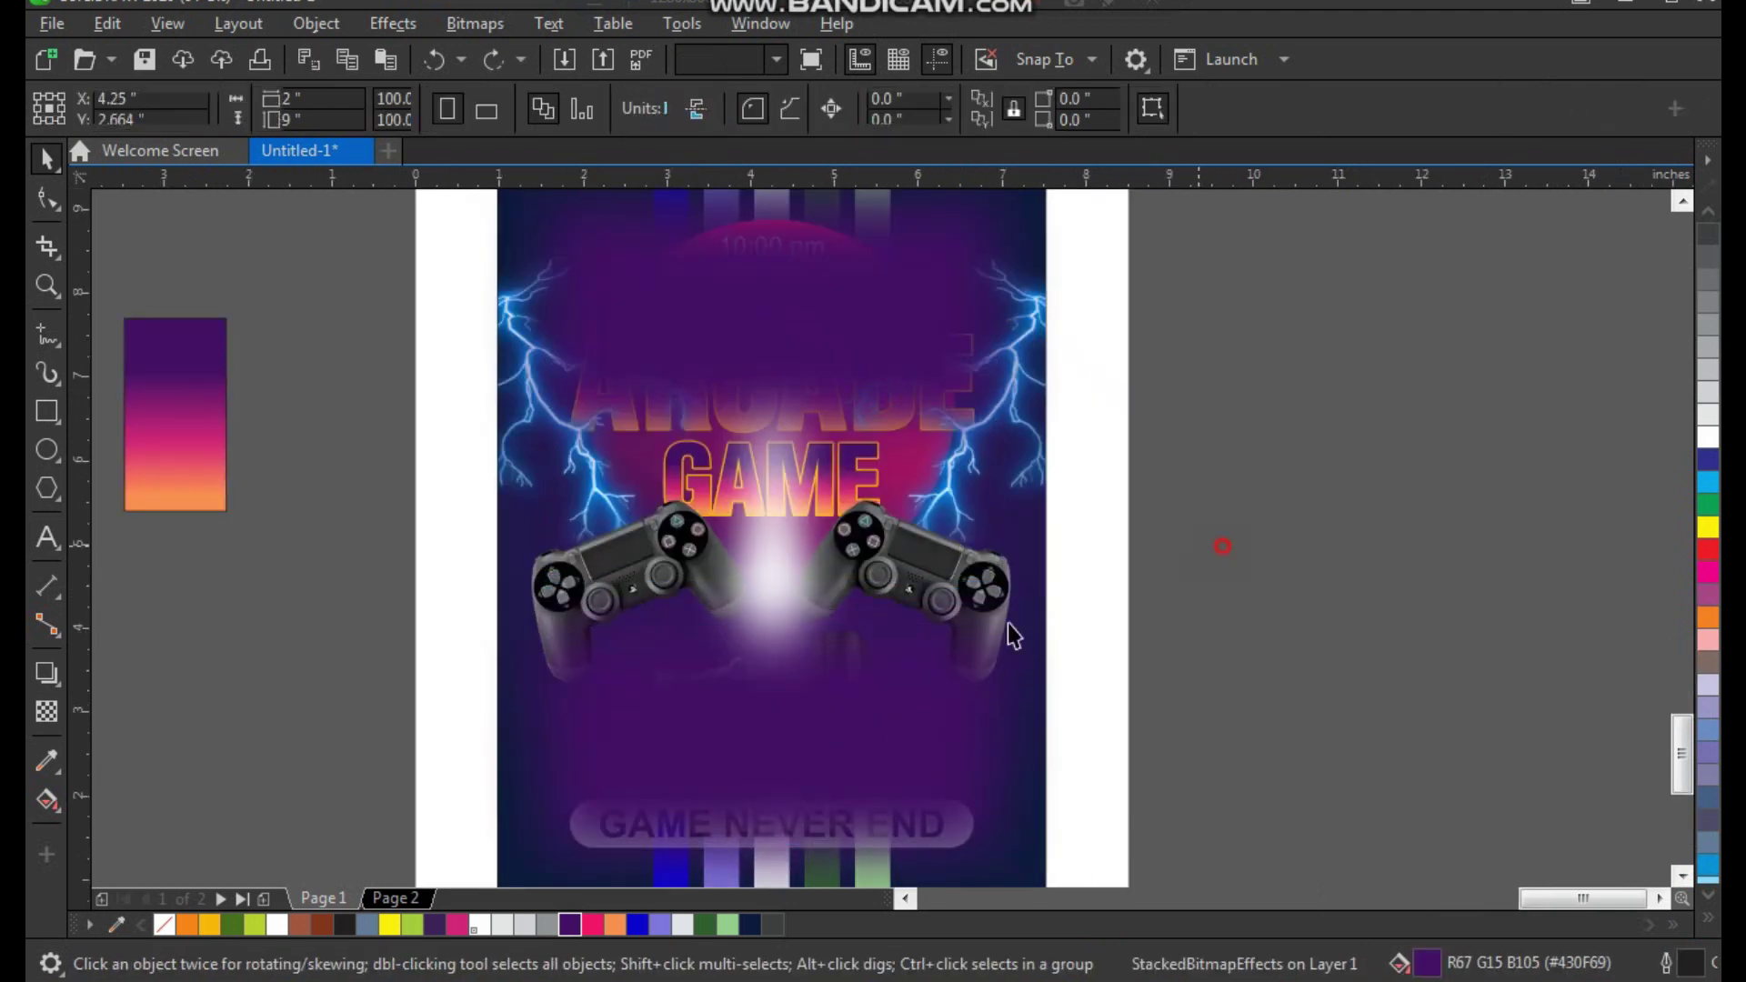
click(893, 319)
Check the compound shape behind the haze and undo the last effect change.
click(865, 505)
scroll(1095, 245, down, 3)
scroll(829, 717, up, 2)
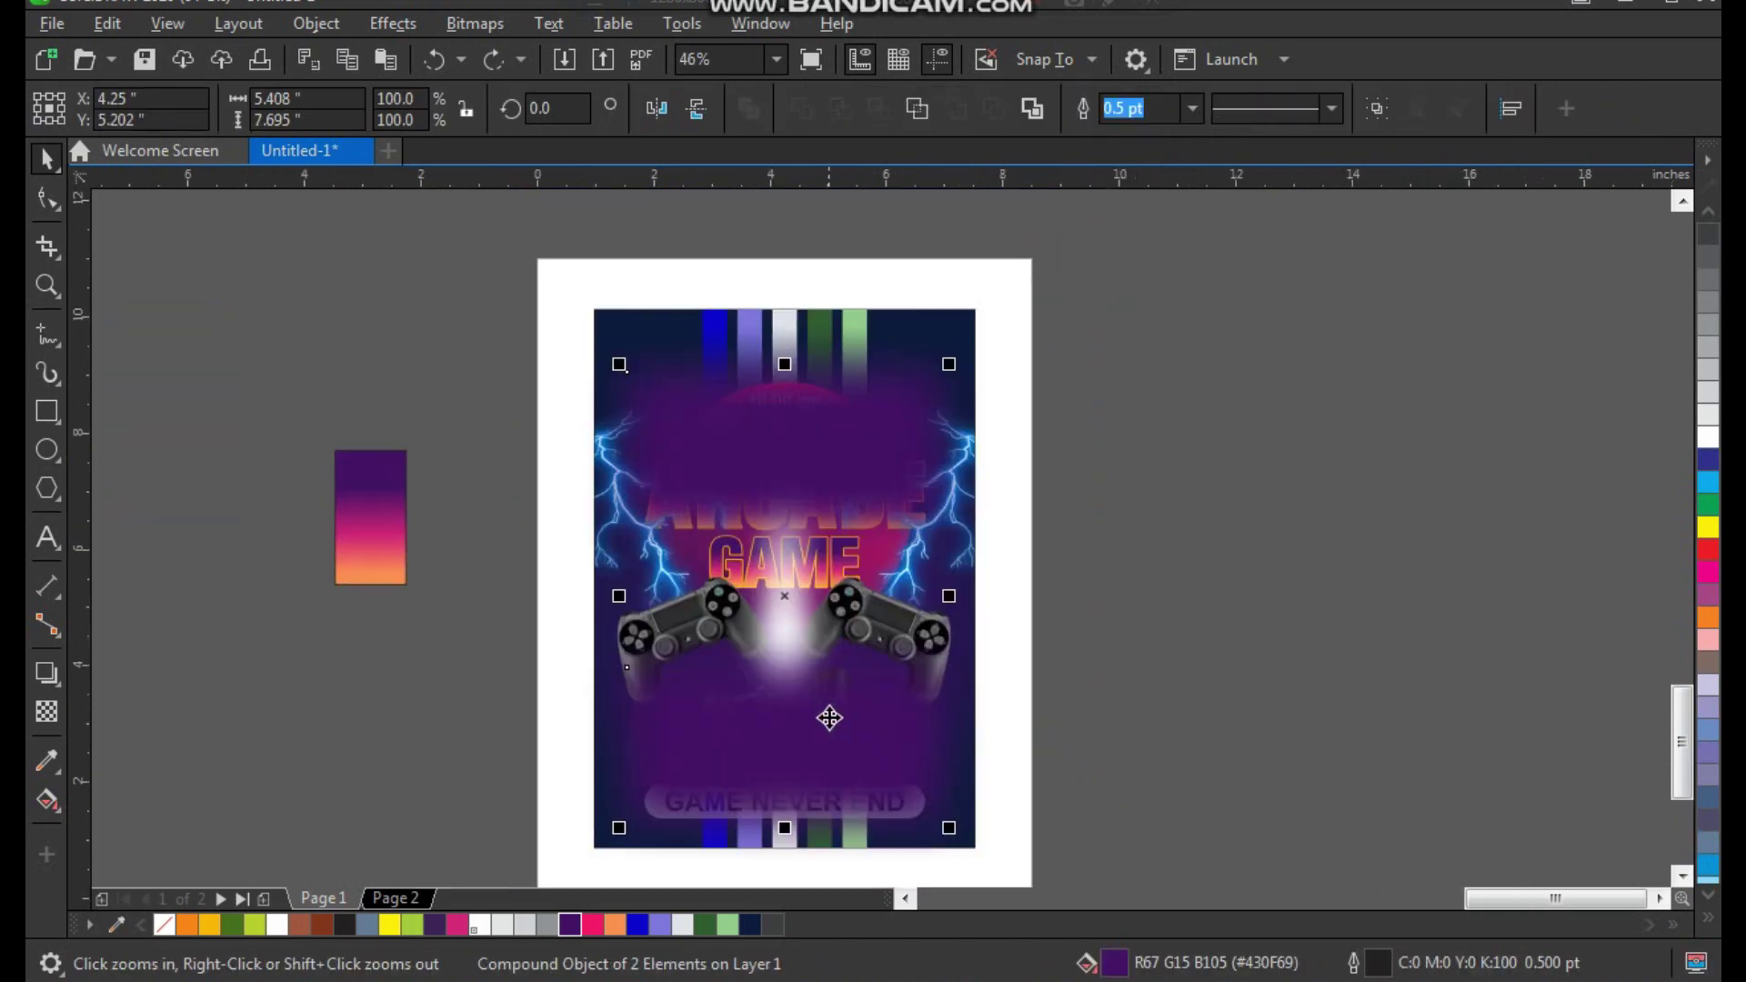
click(1046, 473)
click(869, 474)
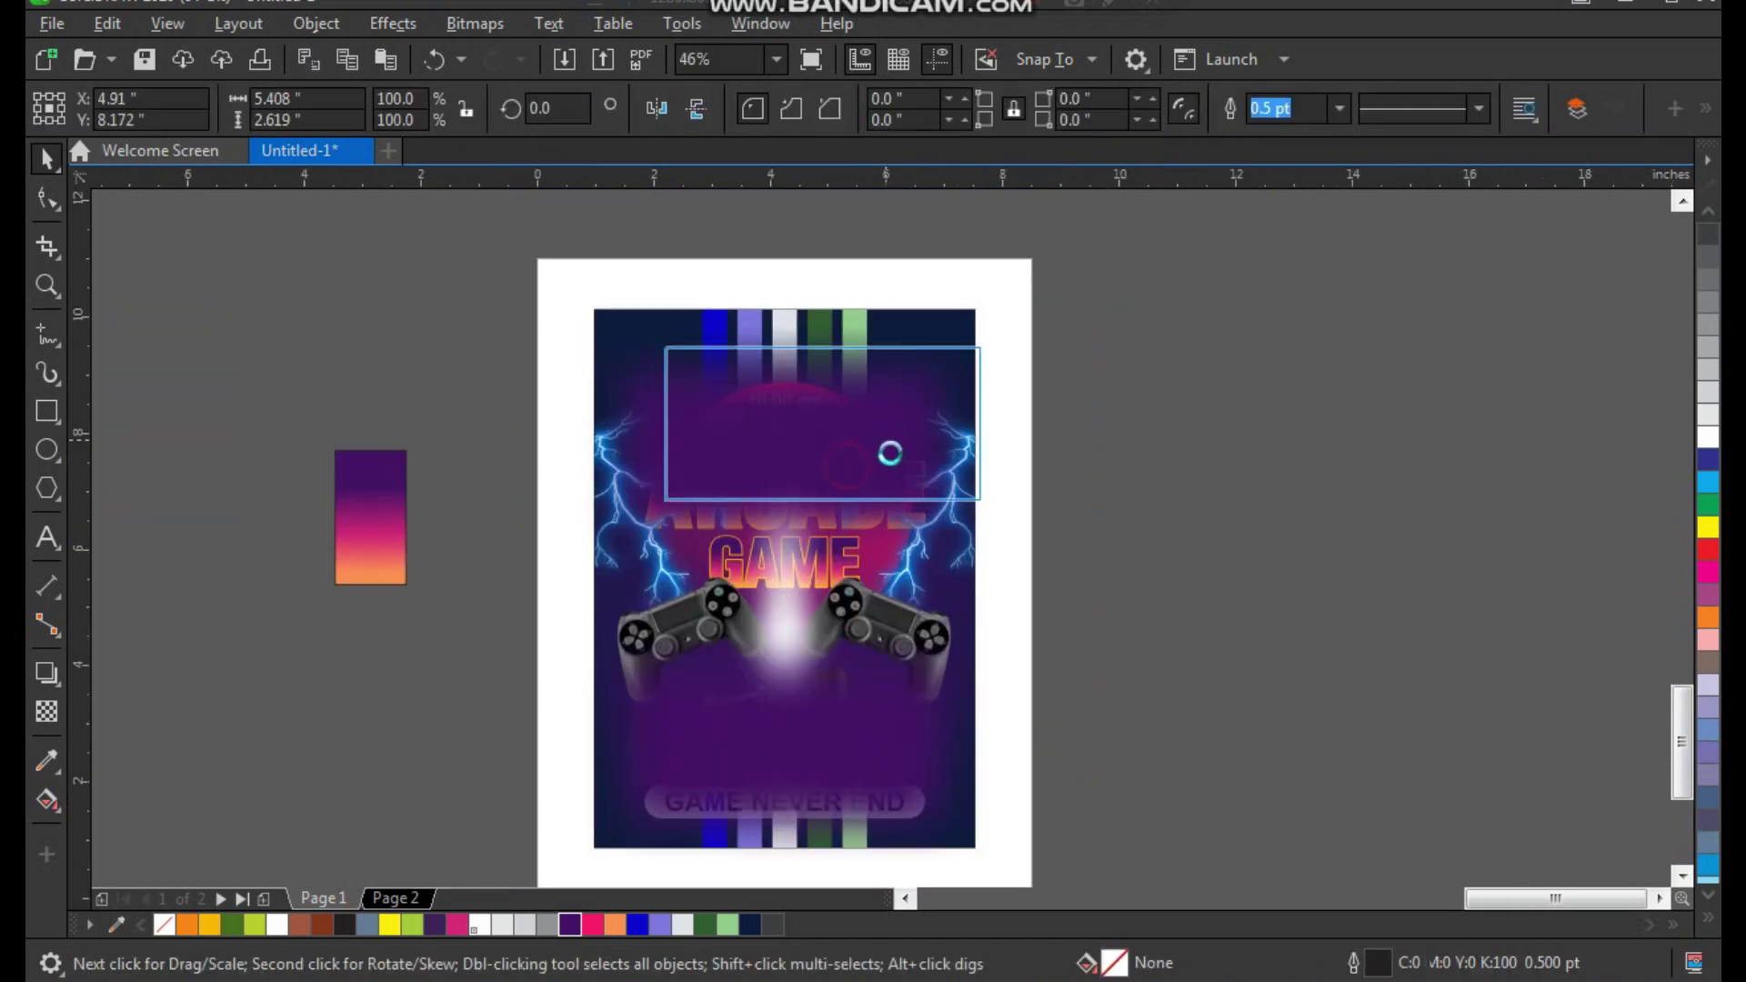
key(ctrl+z)
click(1144, 535)
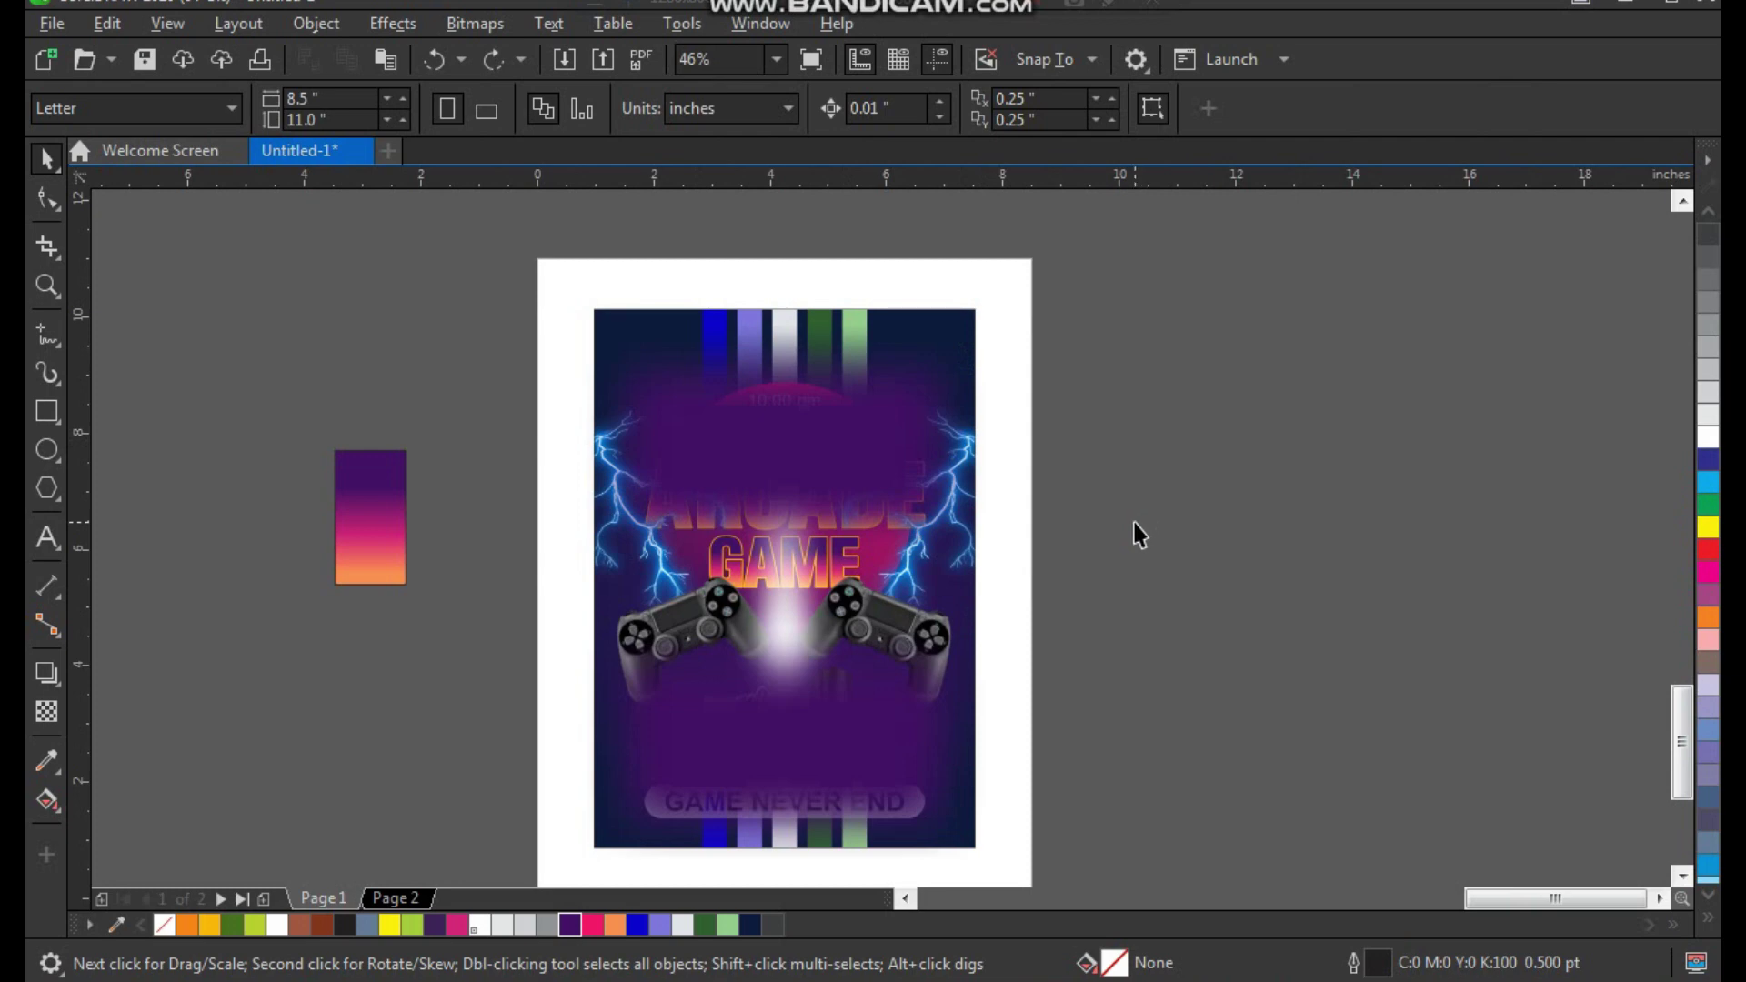
Select all objects, then check the haze rectangle and compound shape individually.
key(ctrl+a)
click(1150, 511)
click(857, 475)
click(865, 726)
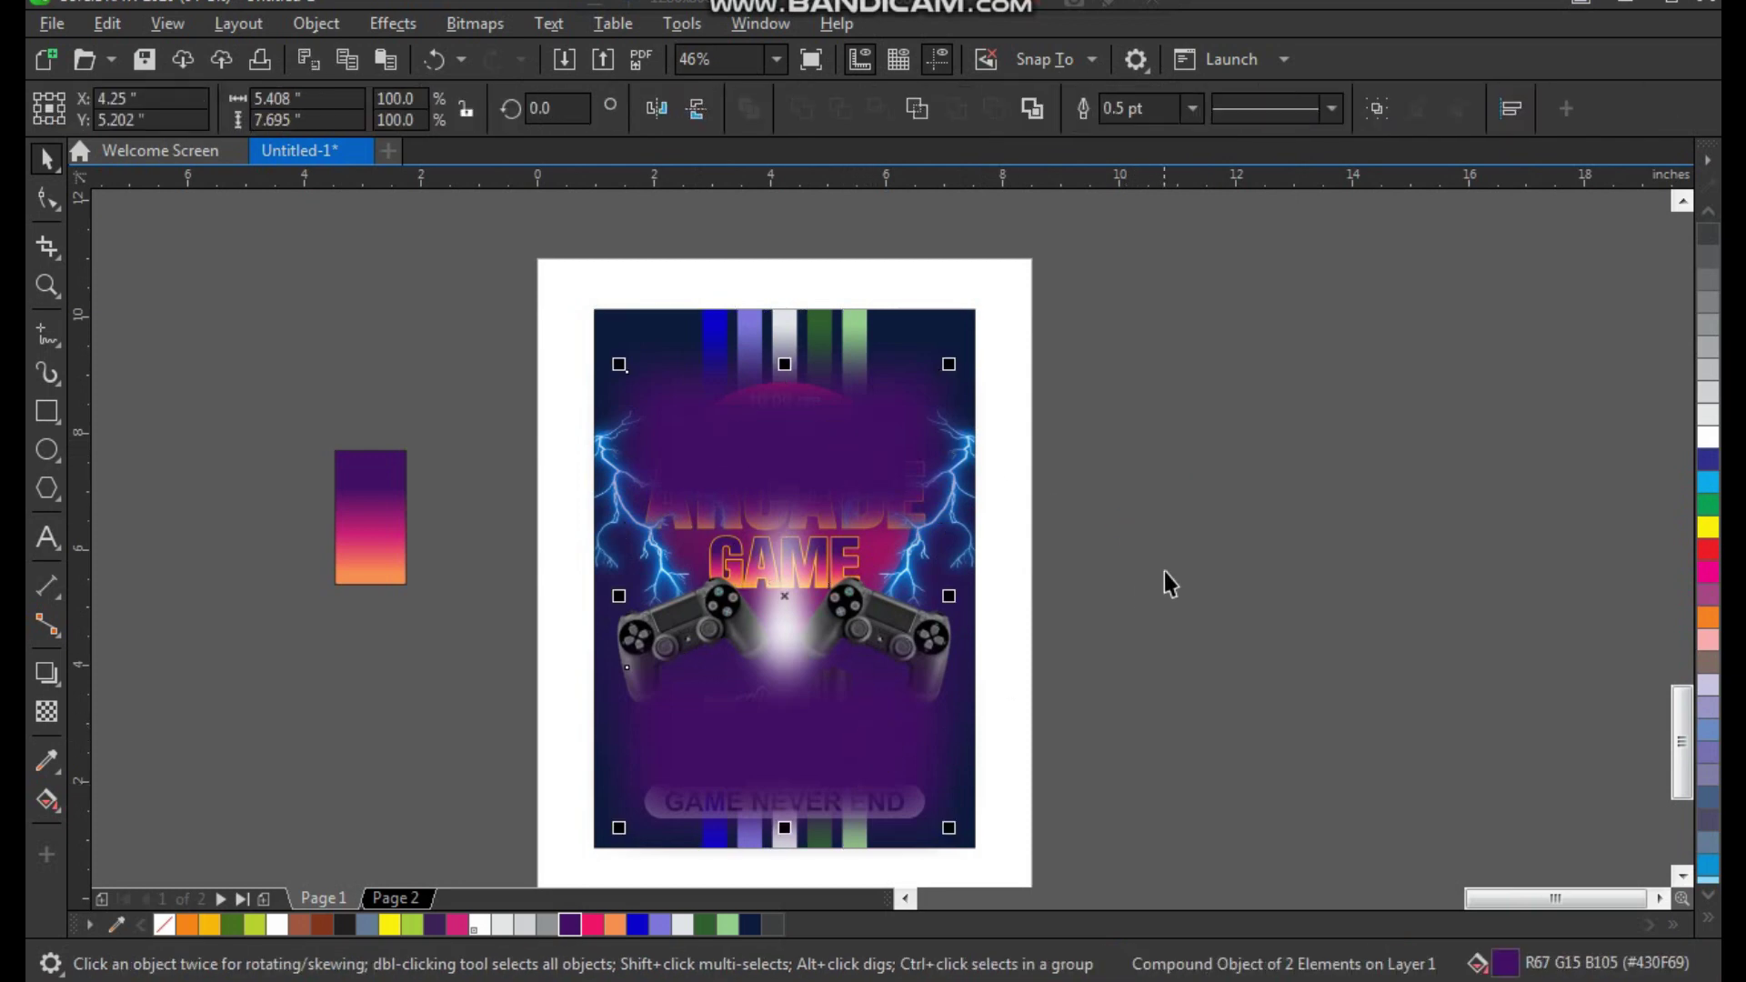
click(1171, 582)
click(880, 390)
click(846, 718)
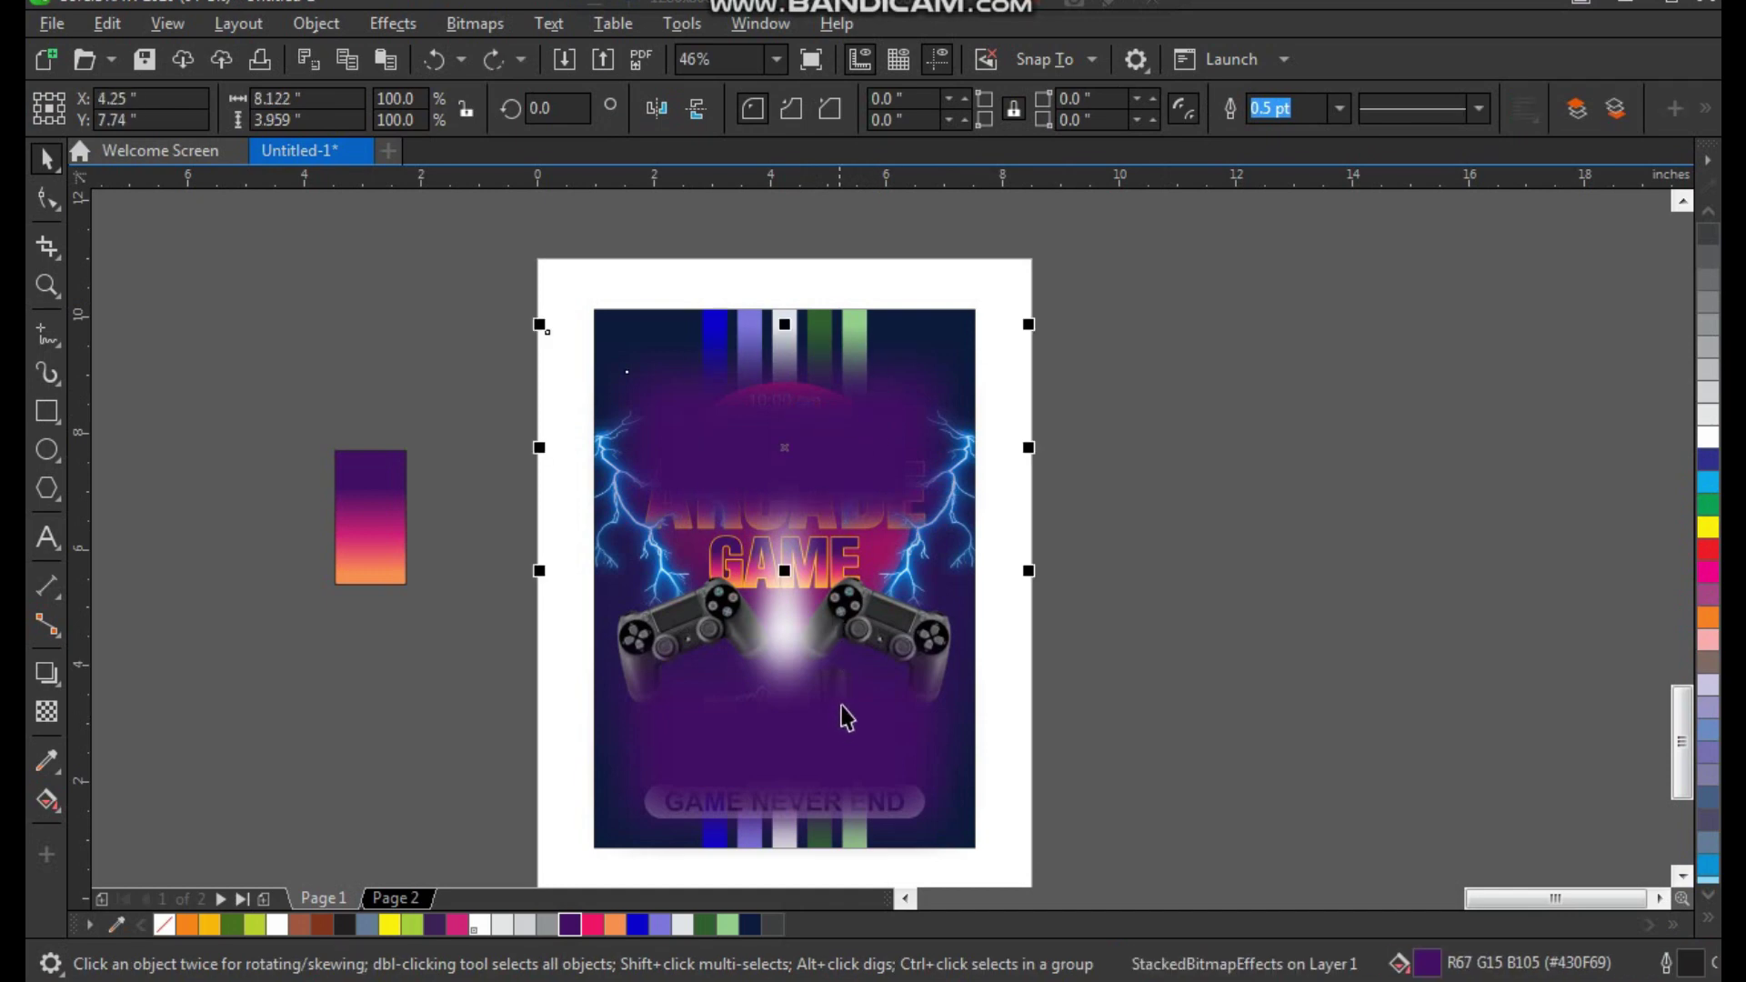
Review the haze and the uncovered computer and GAME NEVER END slogan below.
key(F7)
key(space)
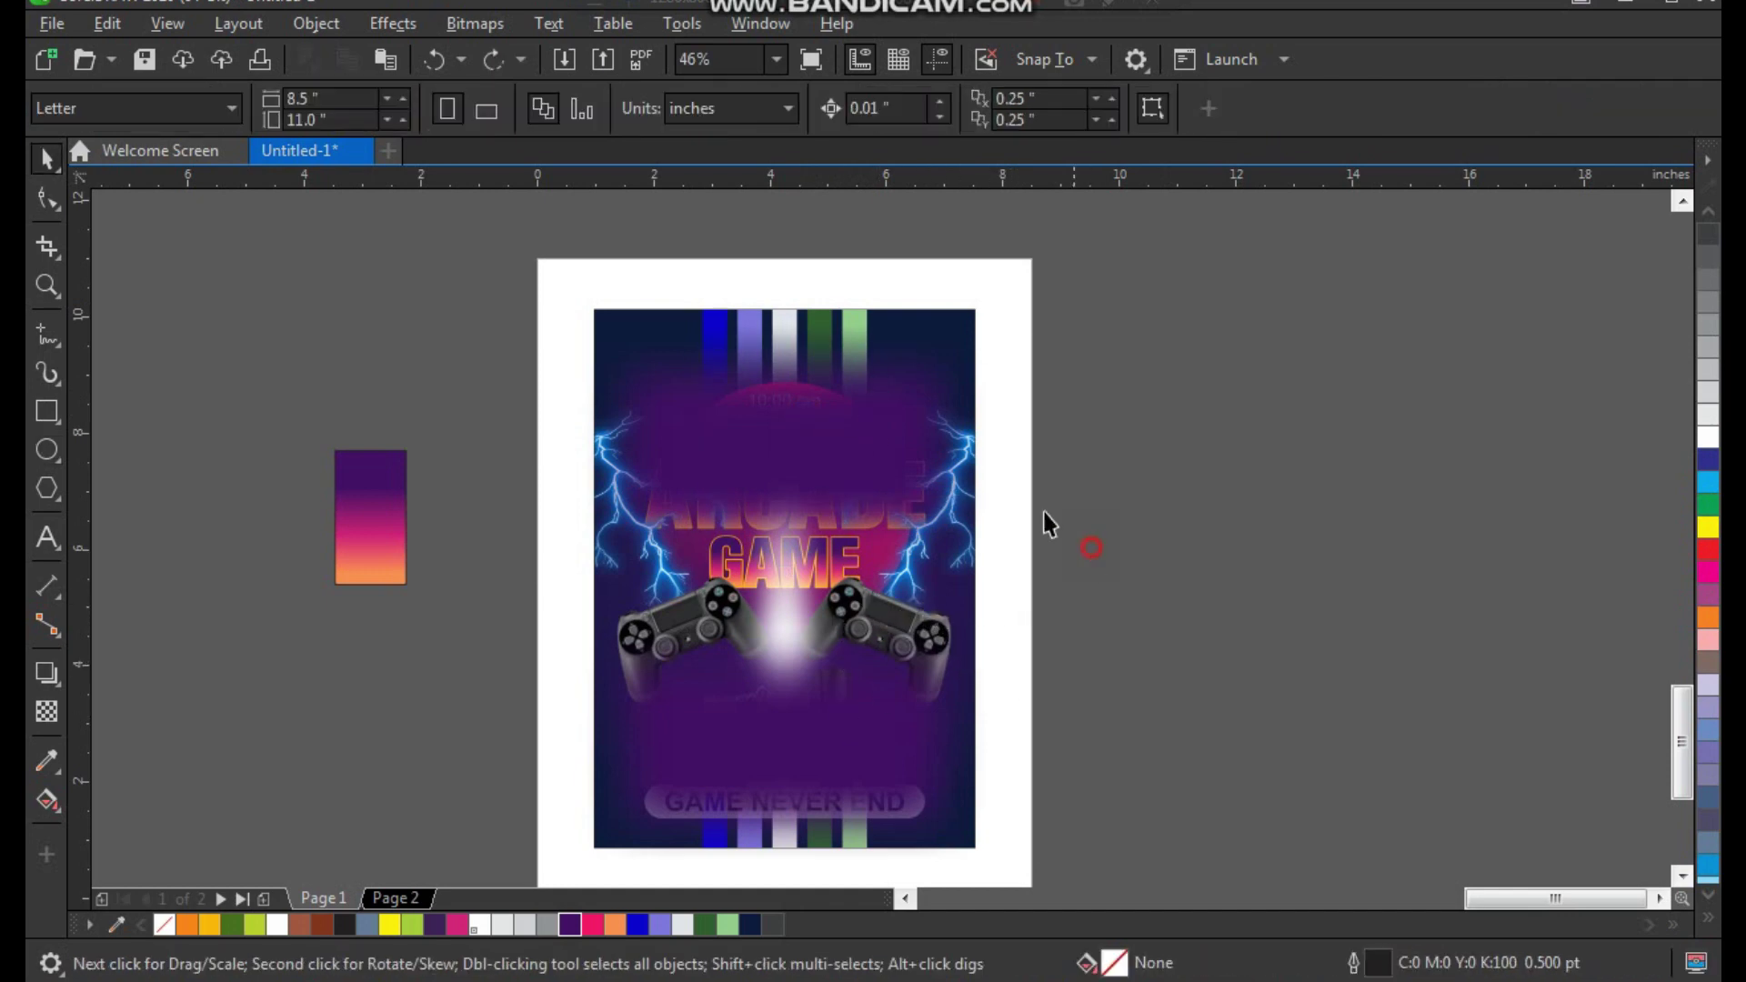
click(918, 473)
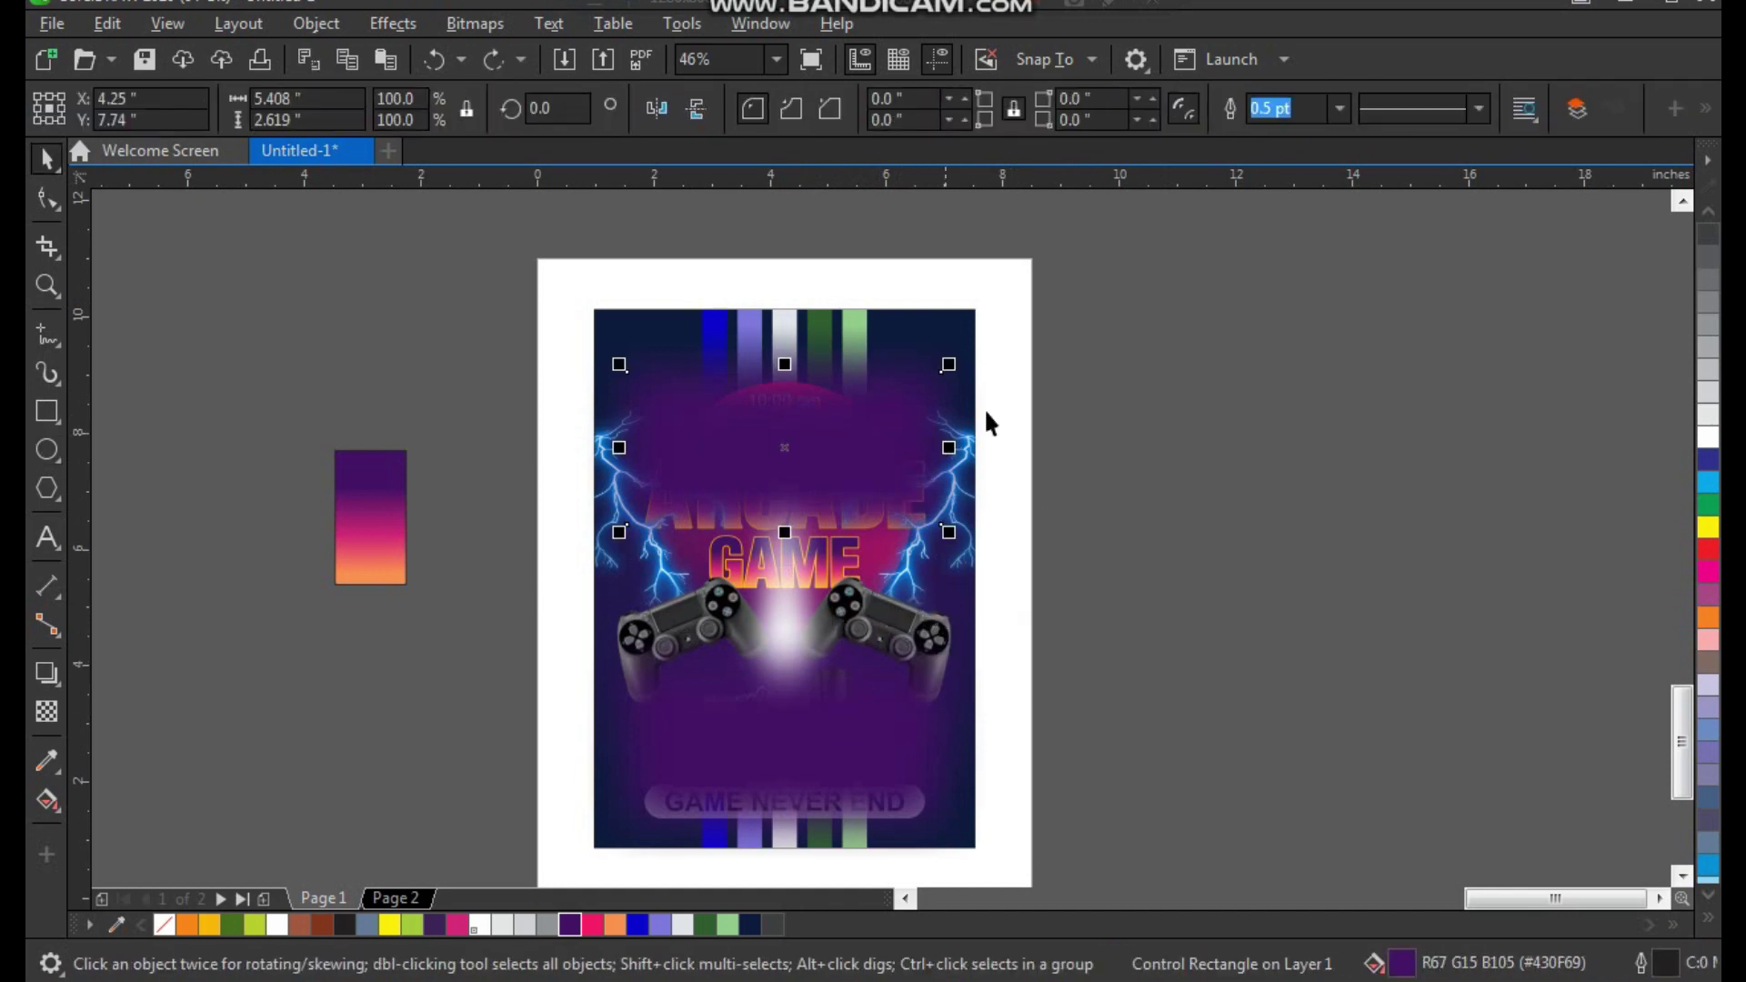
click(991, 423)
click(889, 460)
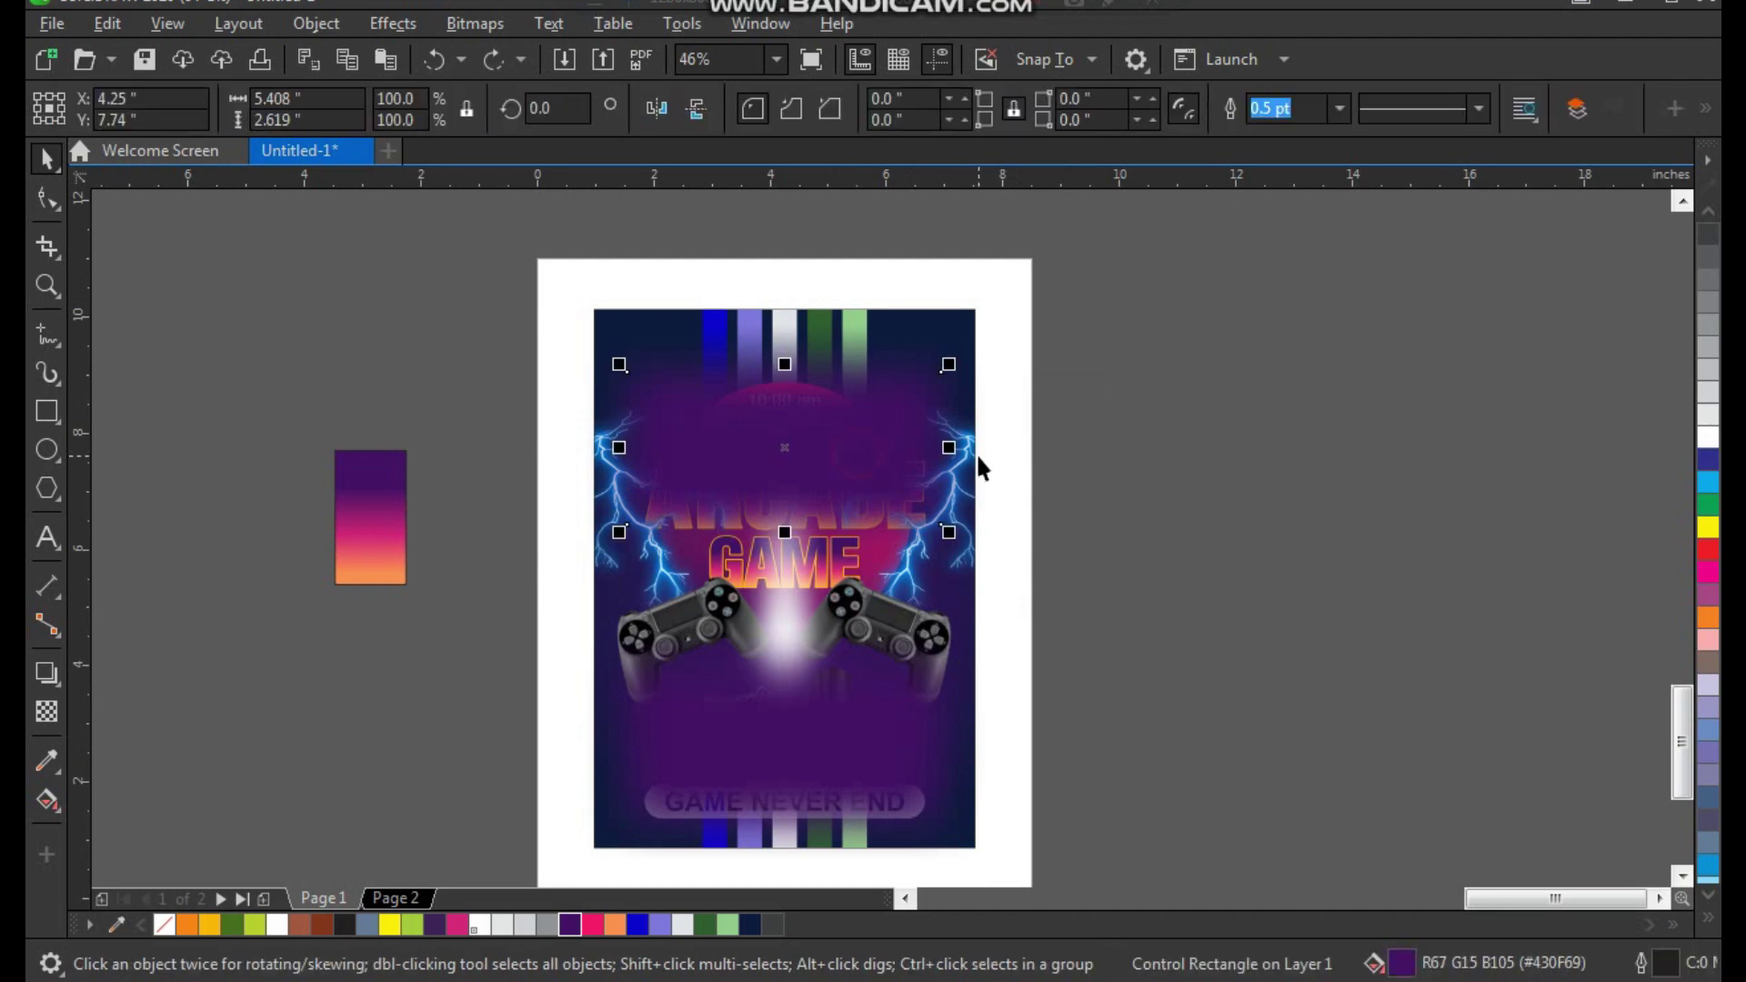
click(891, 728)
click(1083, 677)
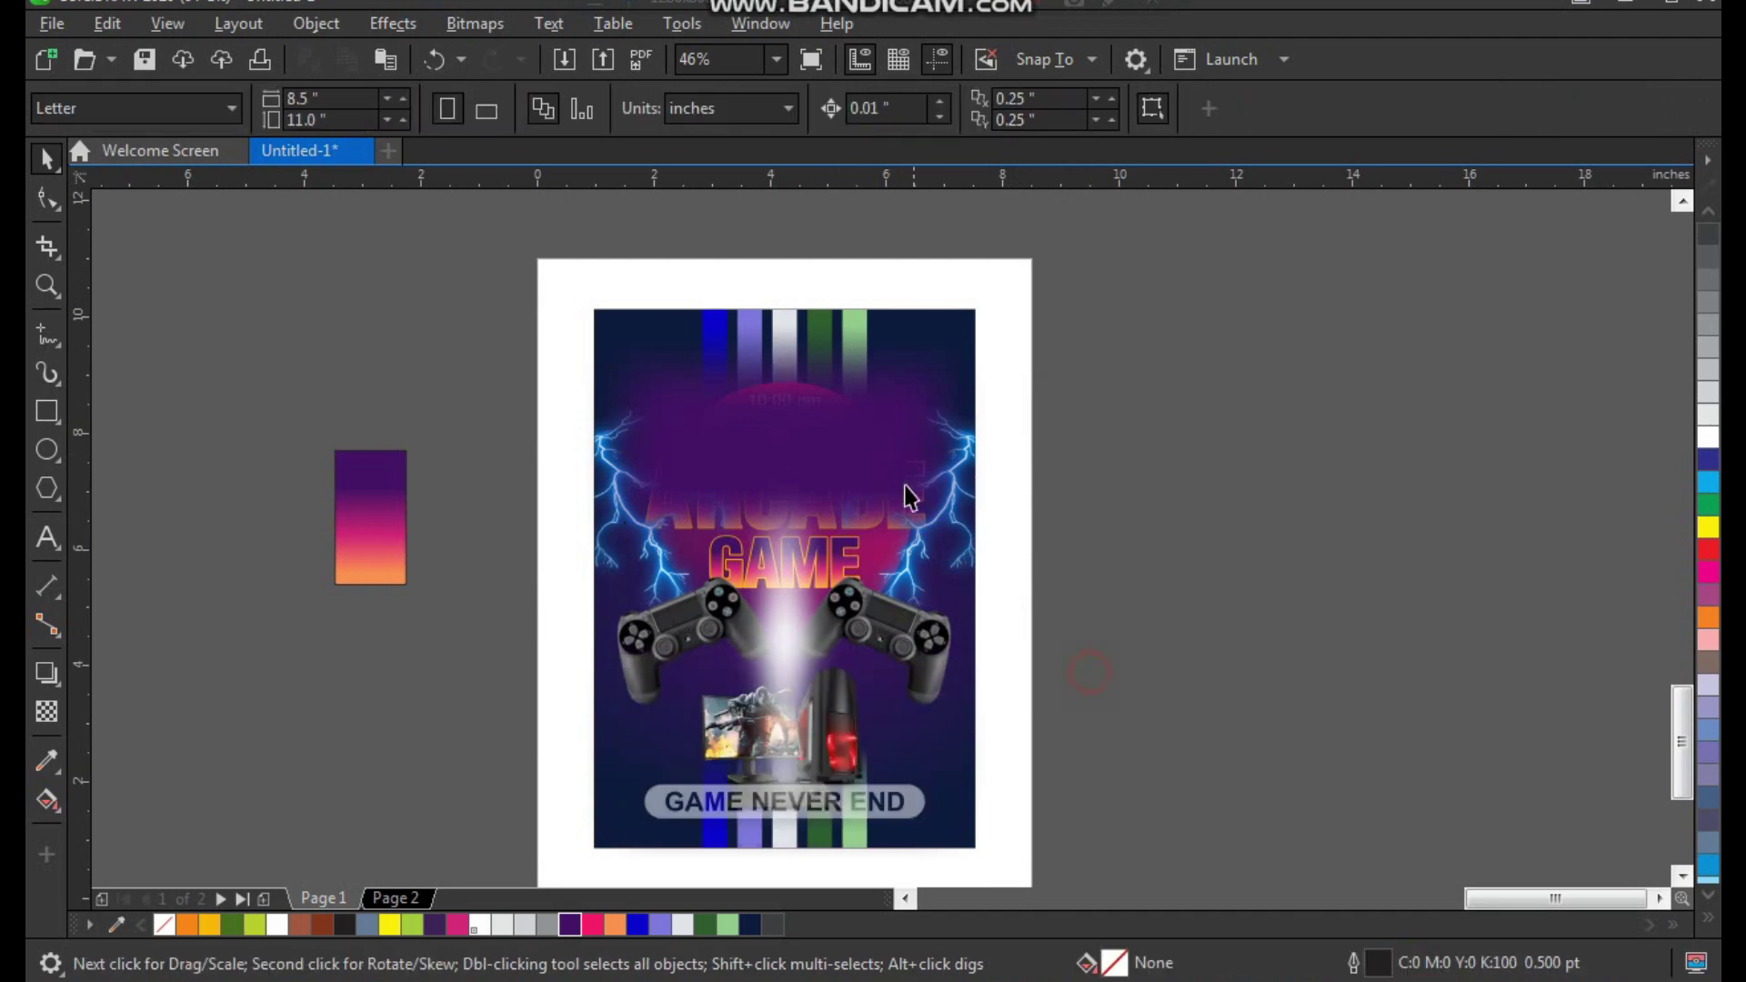
click(863, 440)
key(Escape)
click(962, 774)
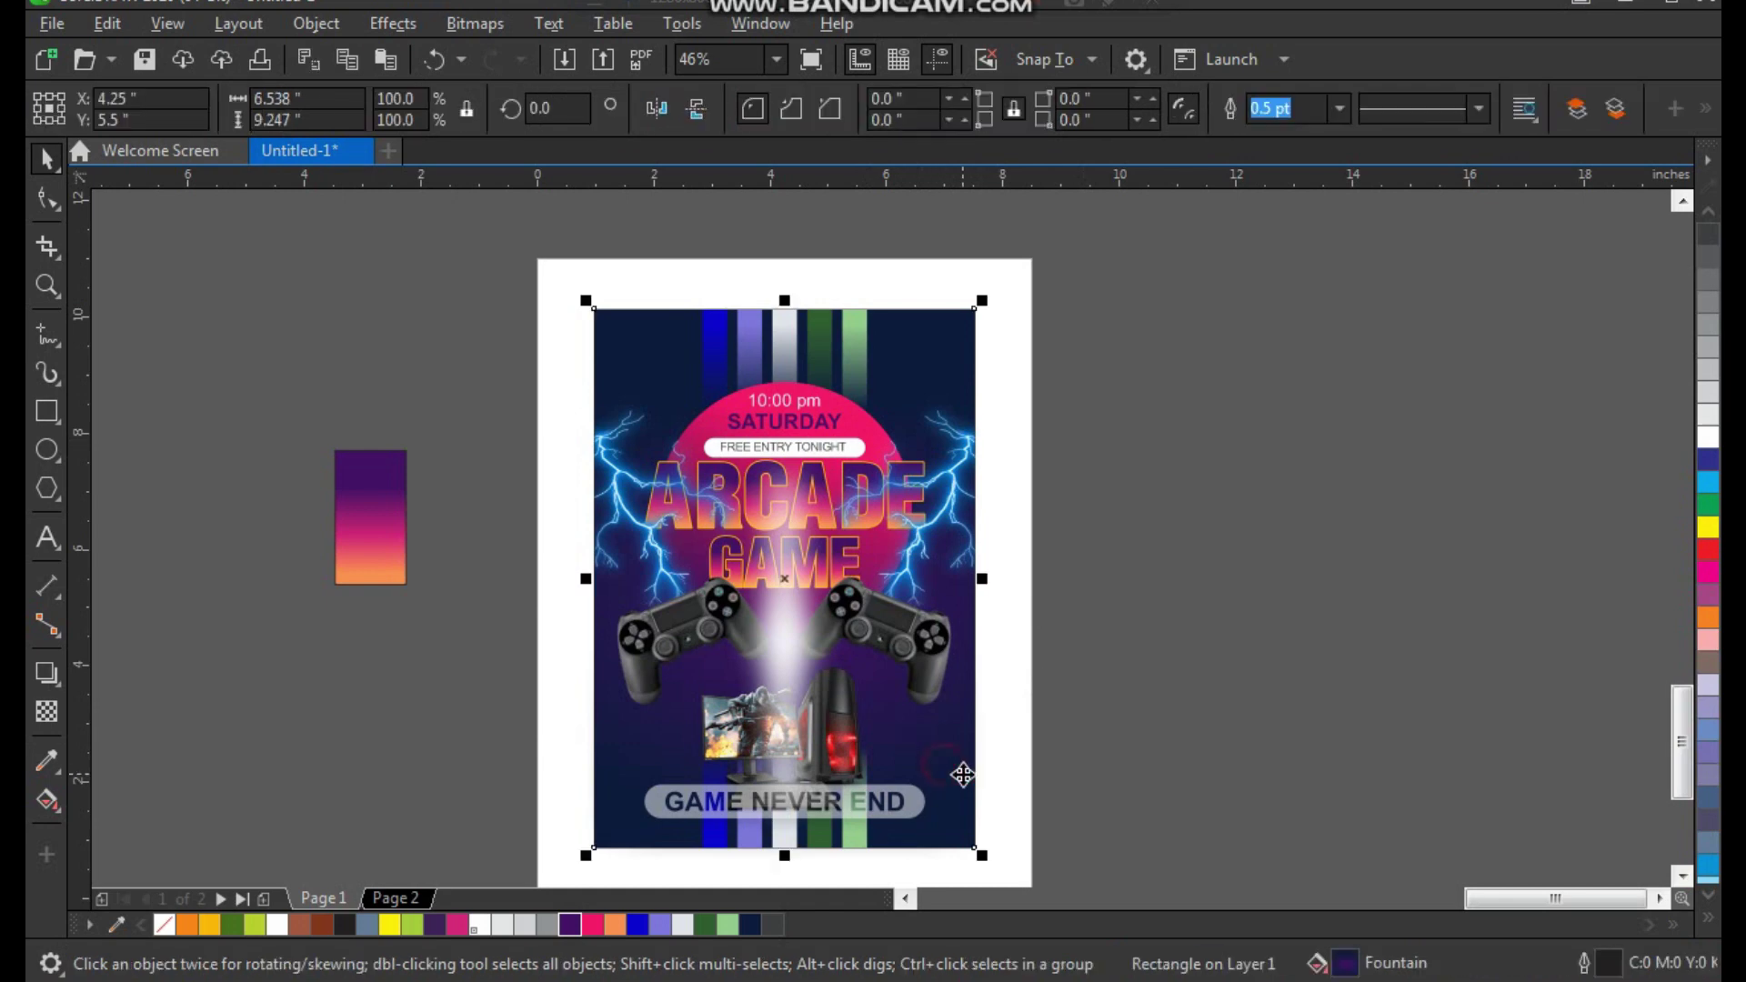
key(Escape)
key(z)
drag(1050, 268, 607, 762)
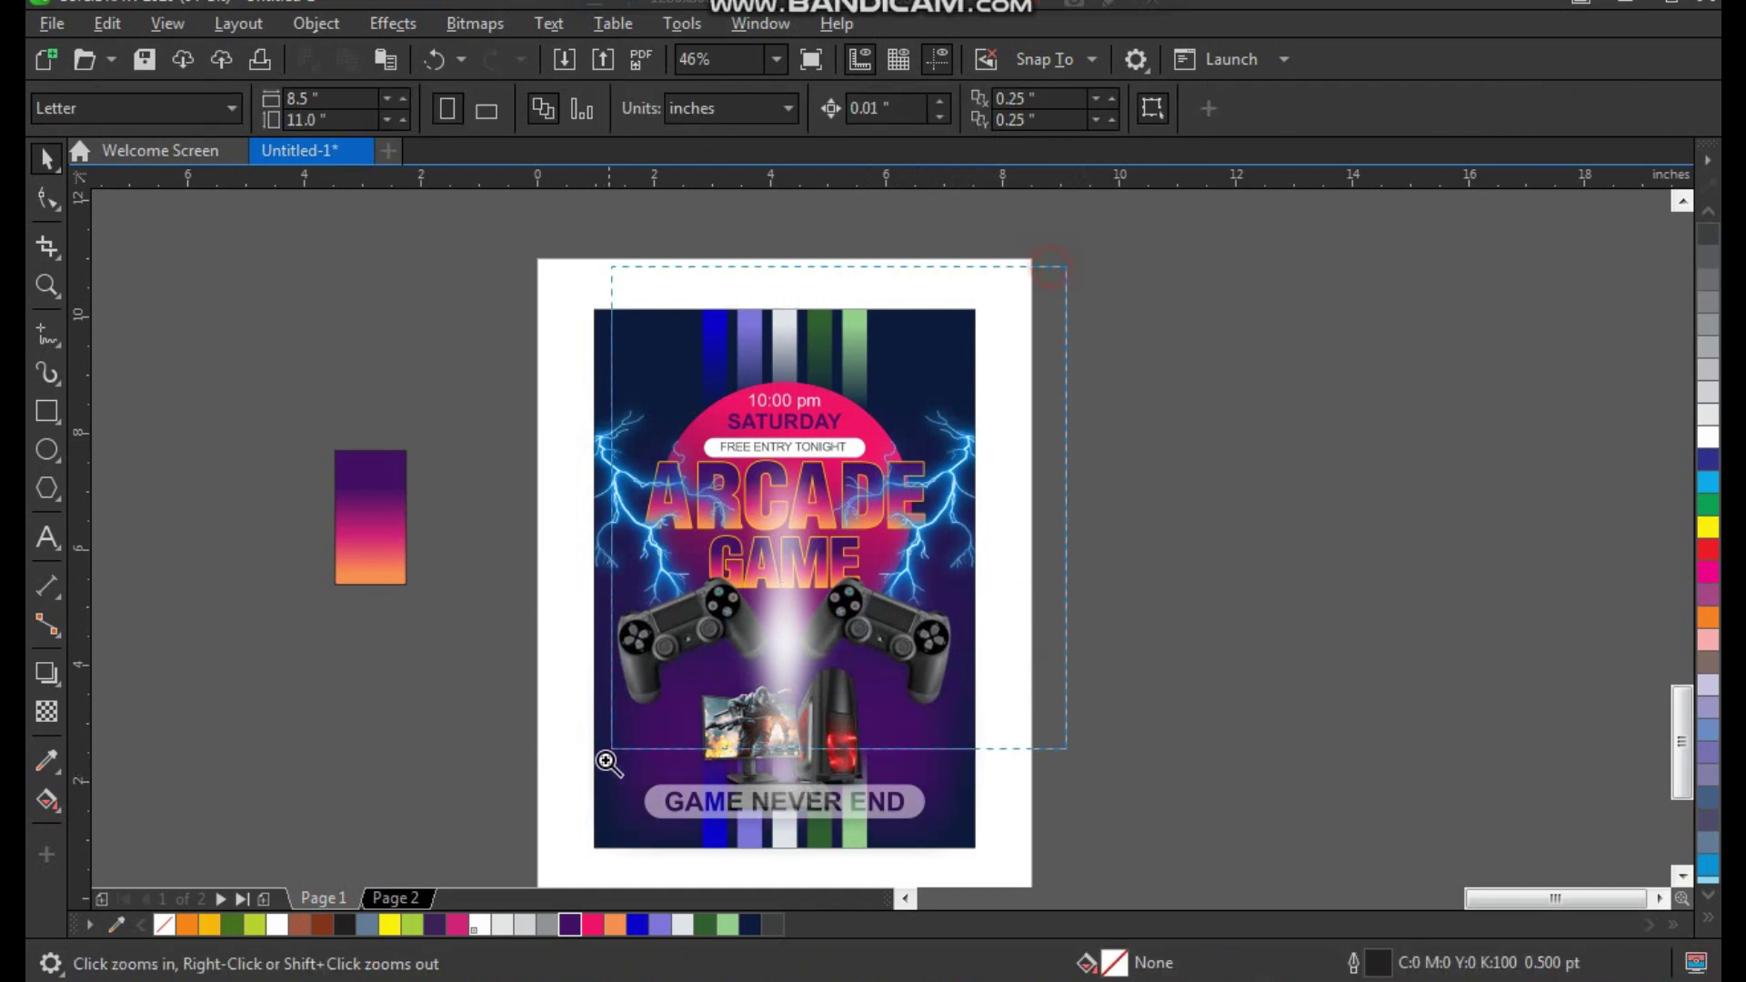
drag(628, 242, 1188, 829)
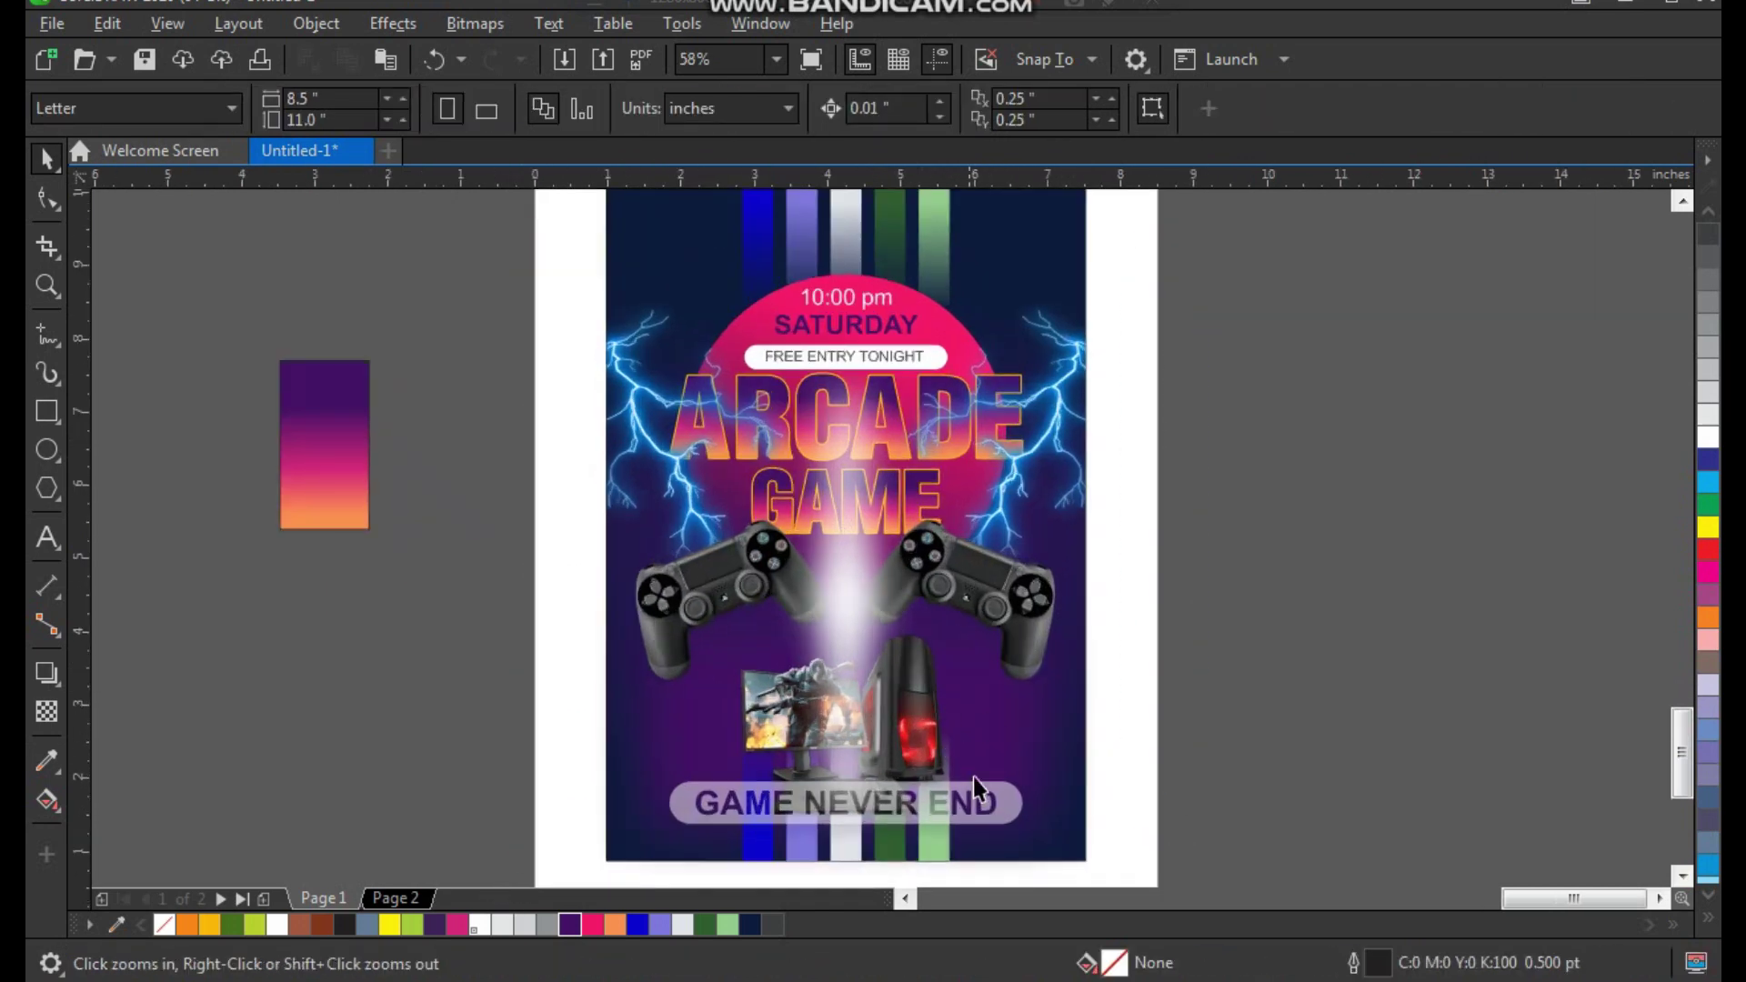
key(space)
drag(1000, 755, 1082, 443)
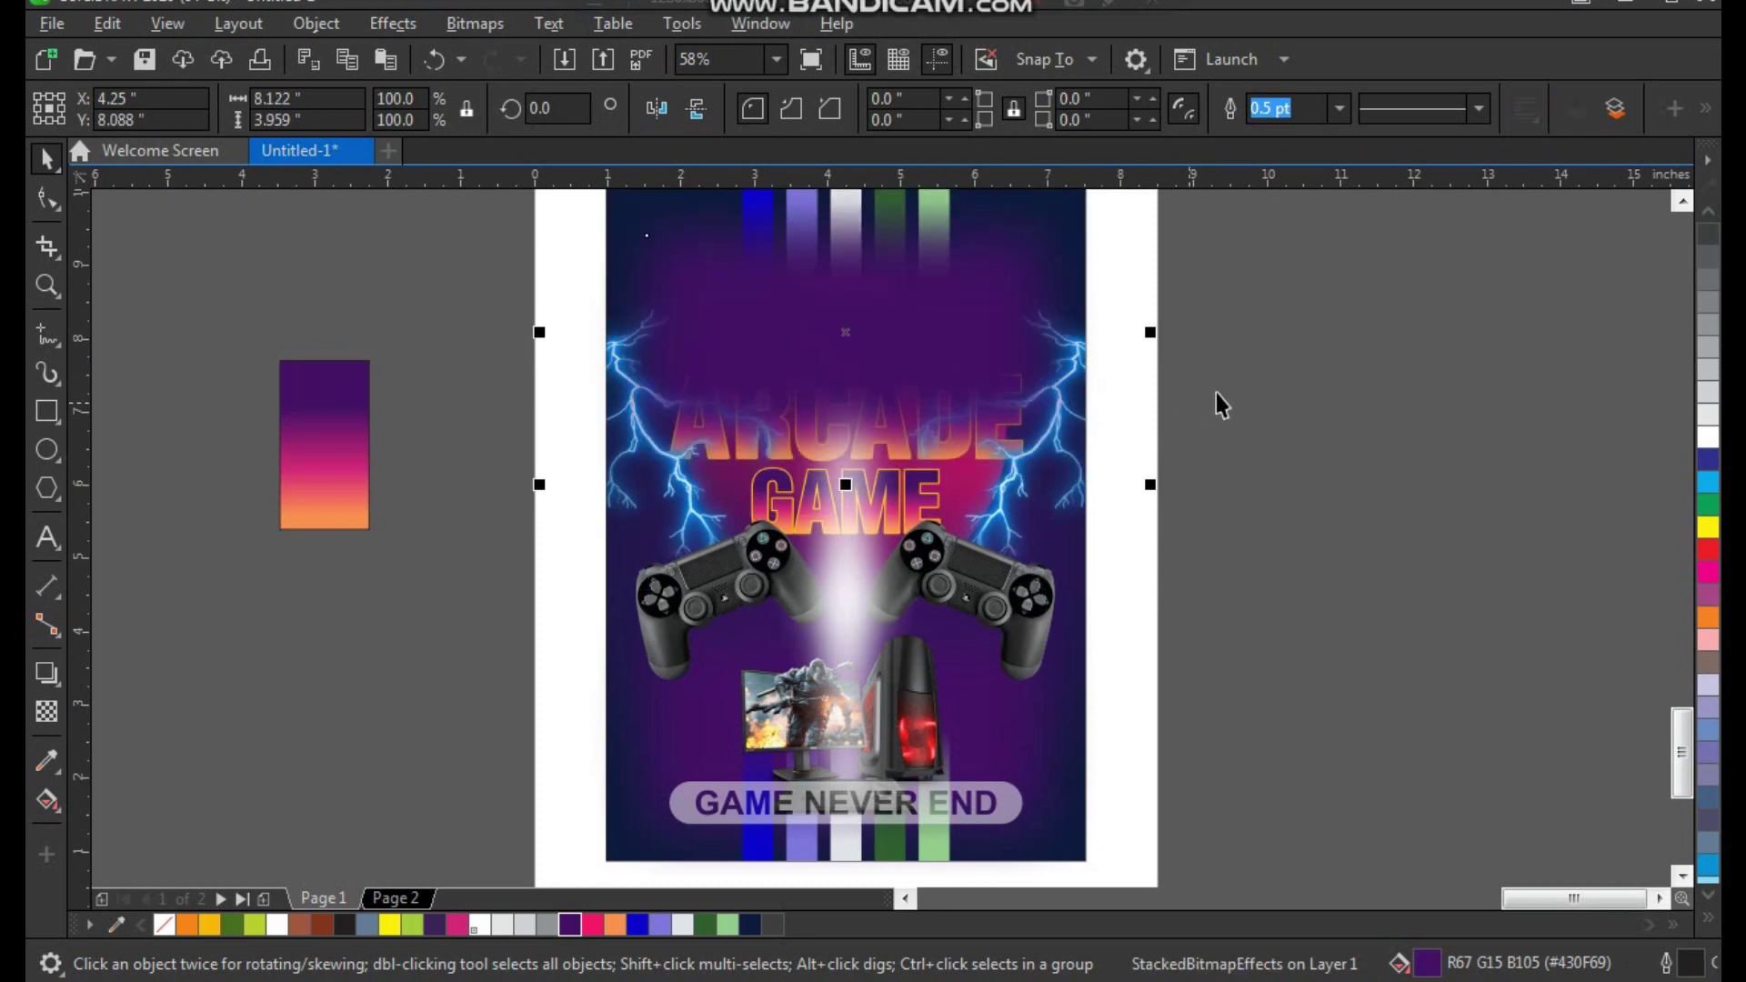
click(984, 328)
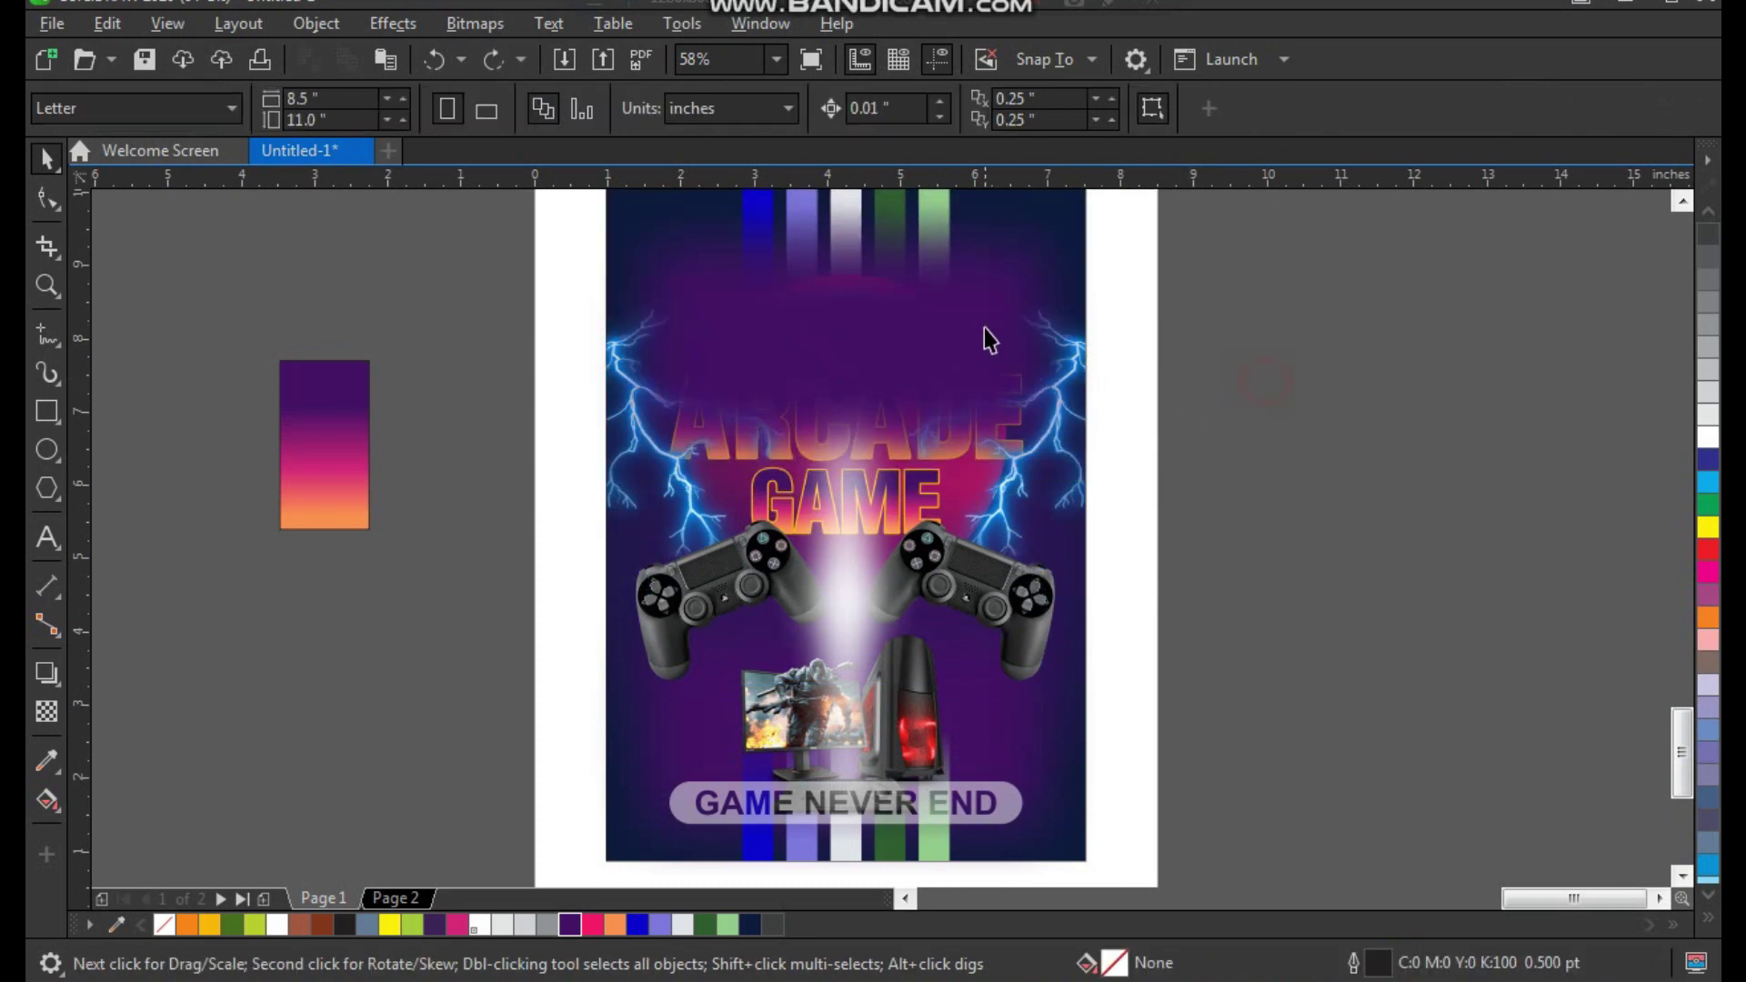
click(1009, 474)
key(Escape)
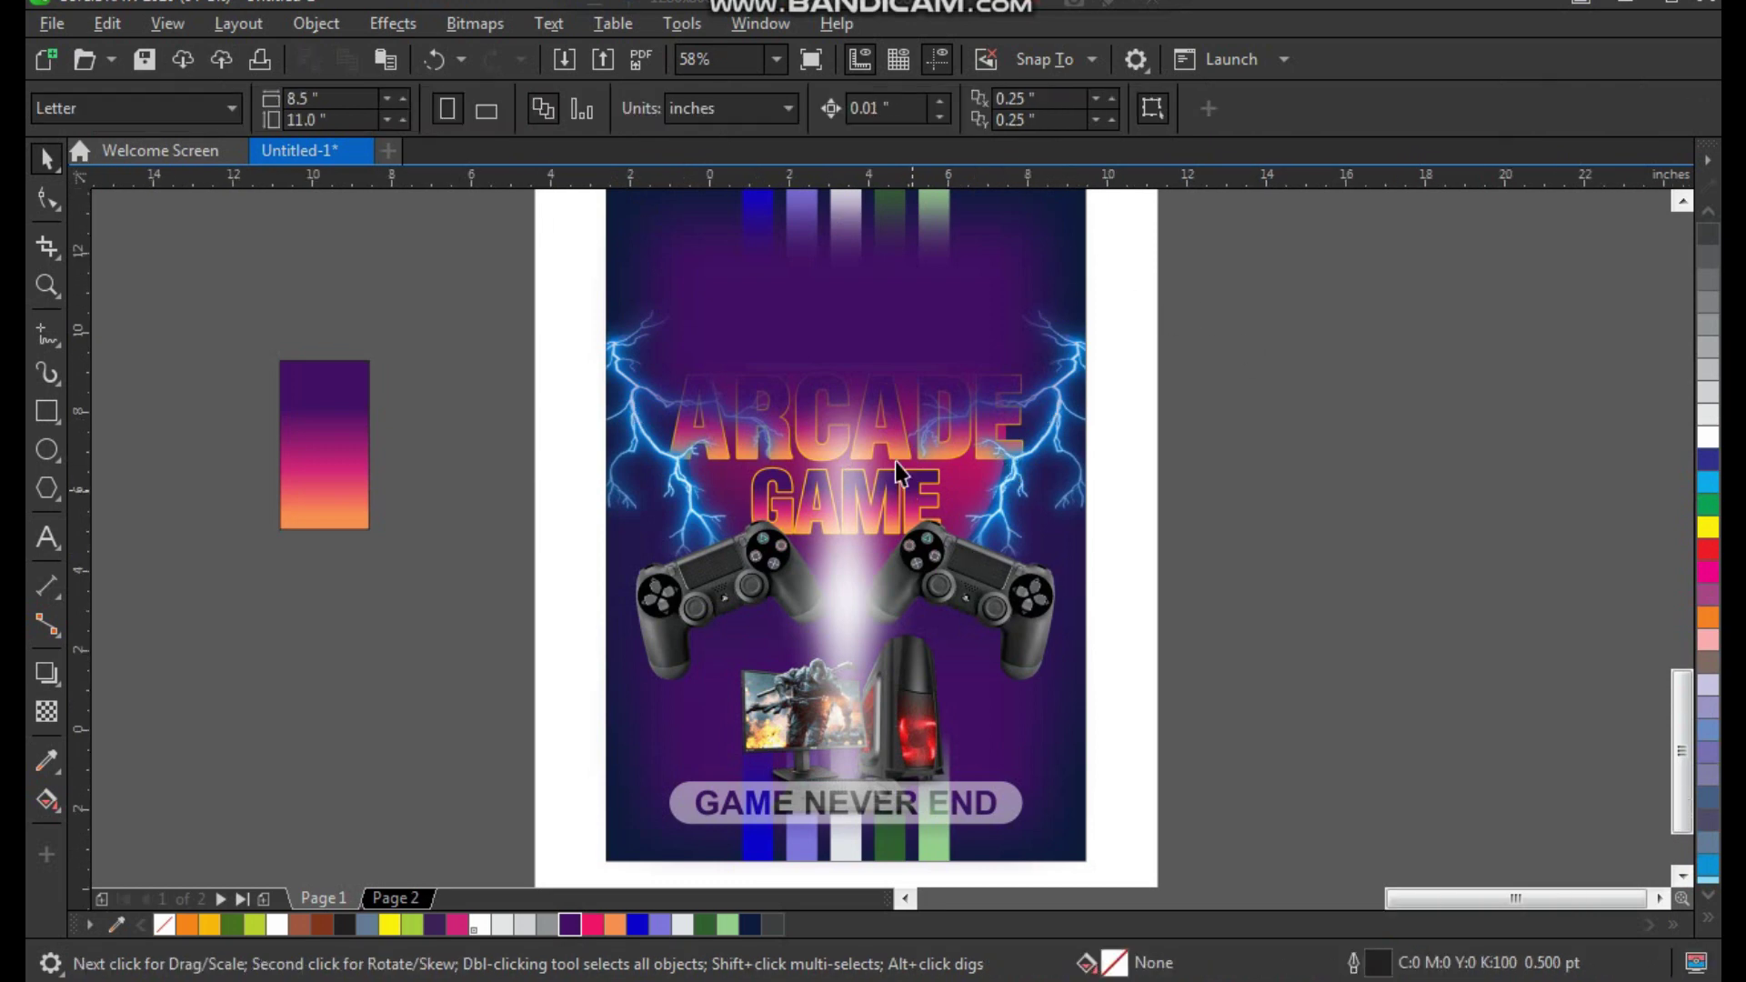
scroll(895, 461, down, 2)
key(ctrl+a)
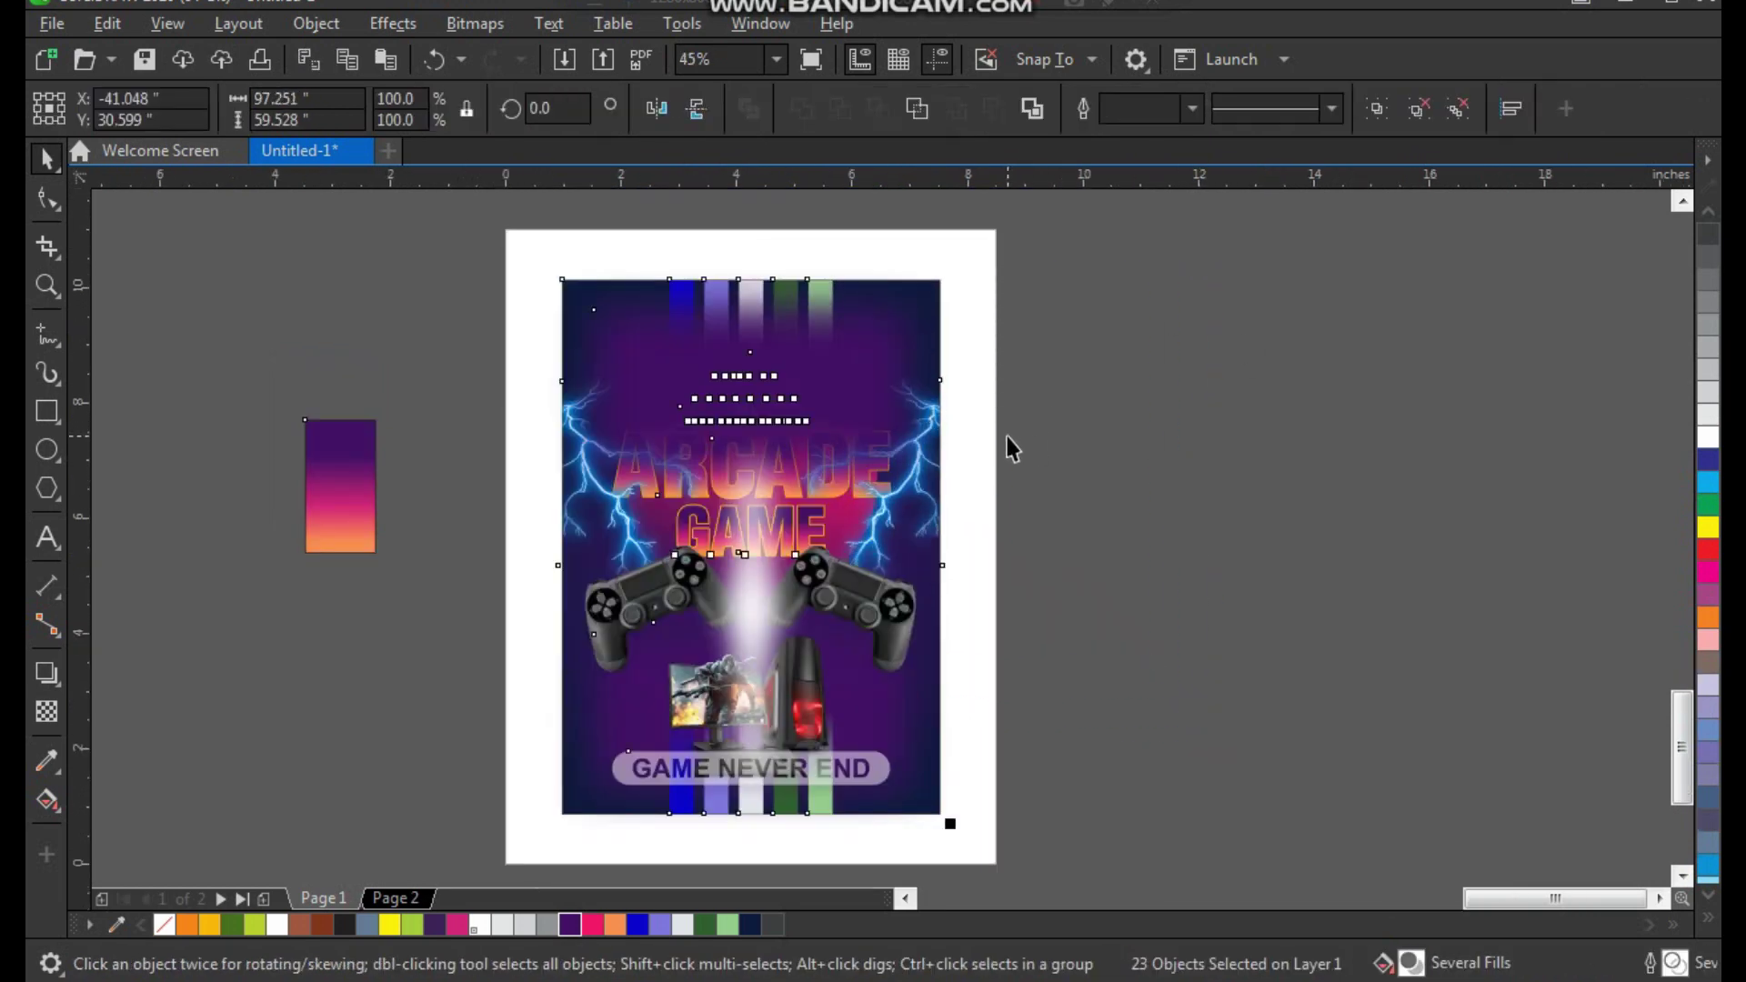
key(ctrl+g)
key(ctrl+z)
click(862, 341)
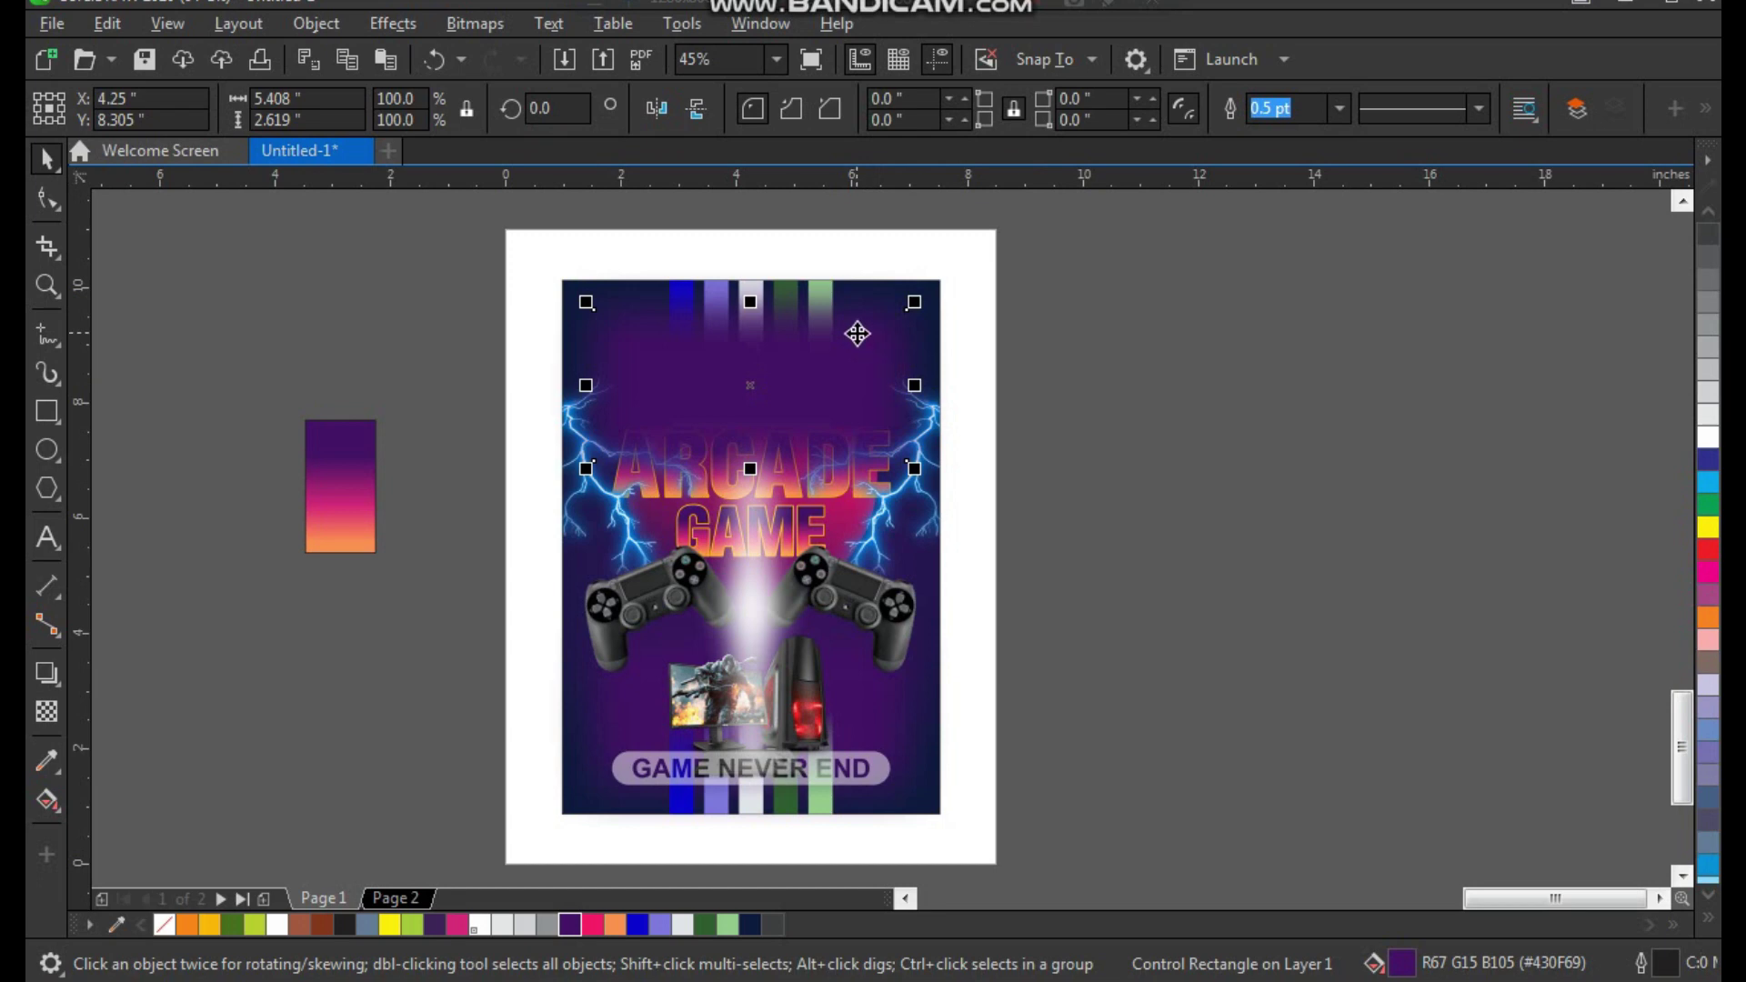
drag(889, 379, 882, 412)
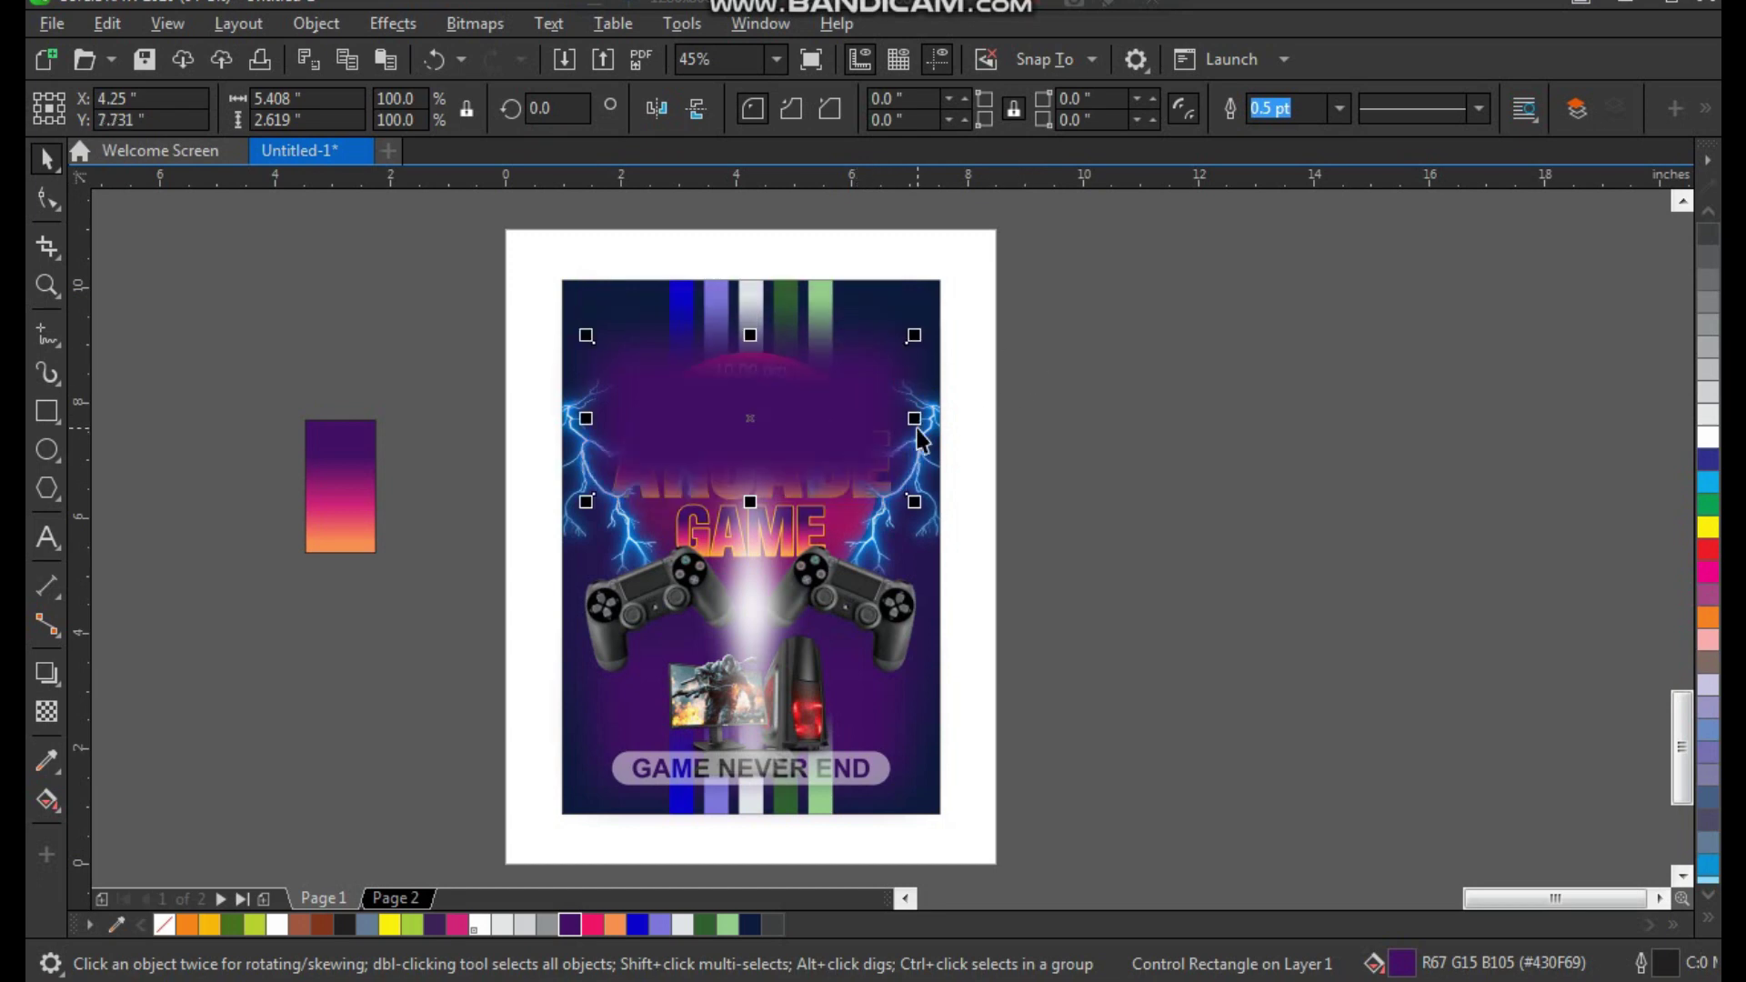
click(1029, 425)
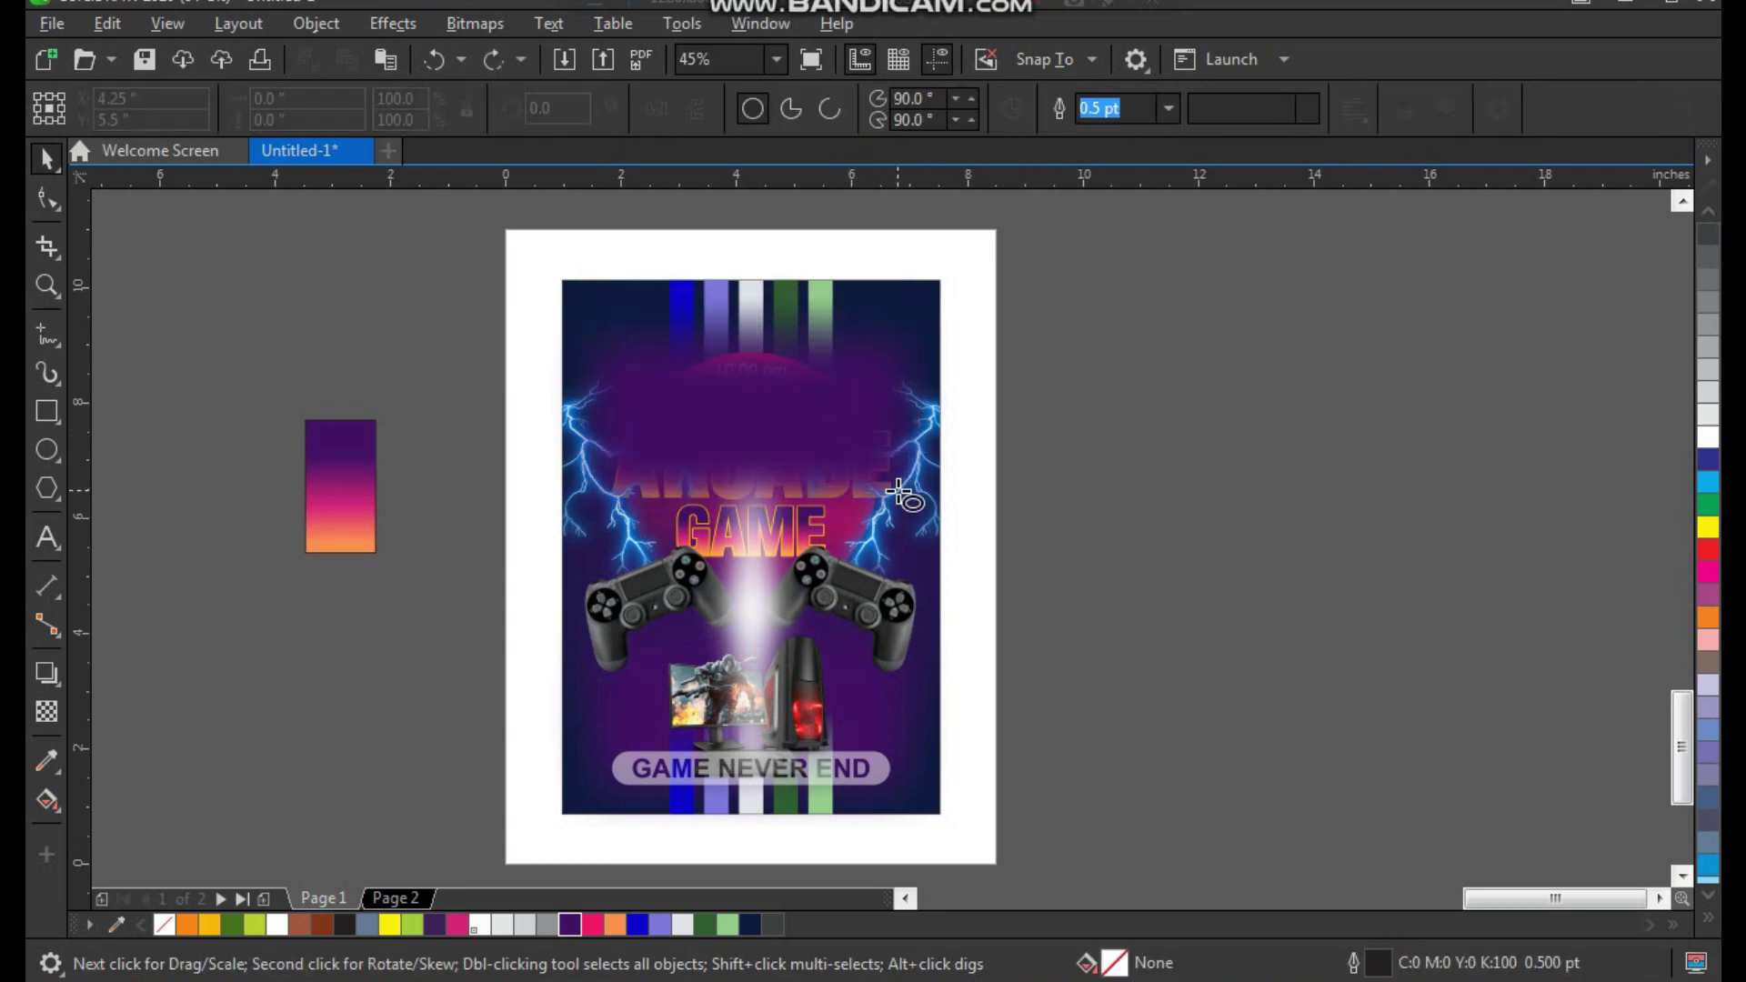
key(F7)
key(space)
click(869, 374)
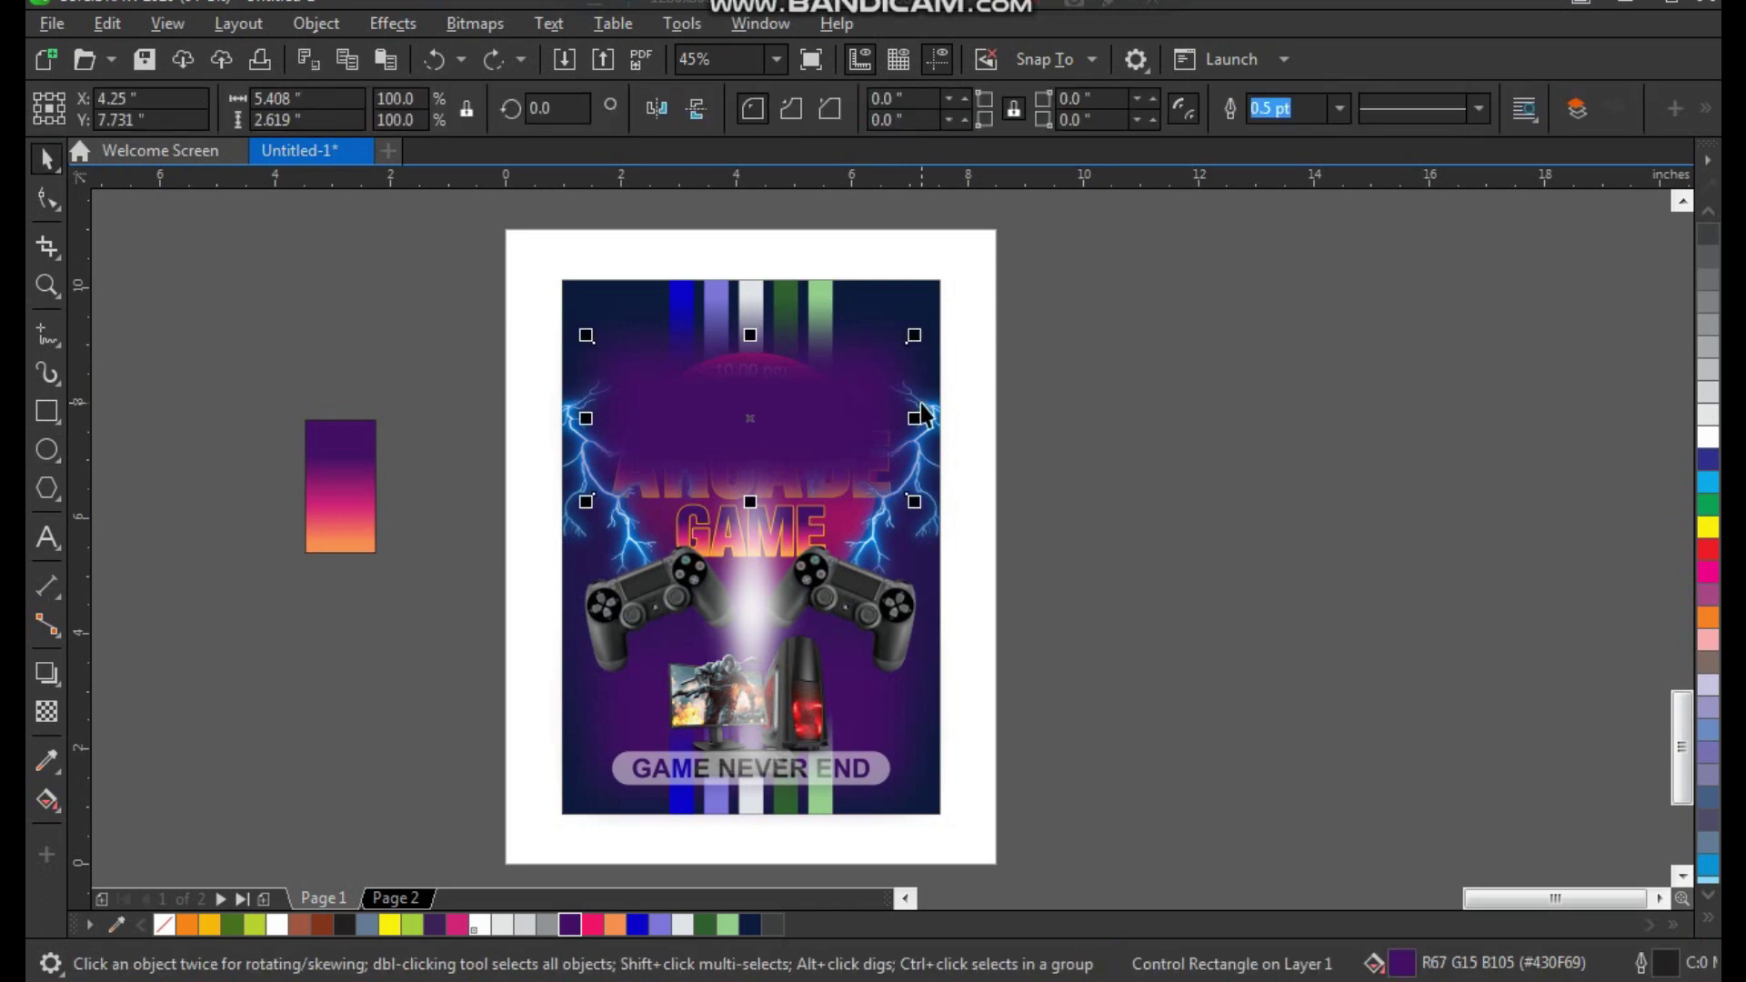
click(999, 346)
click(865, 373)
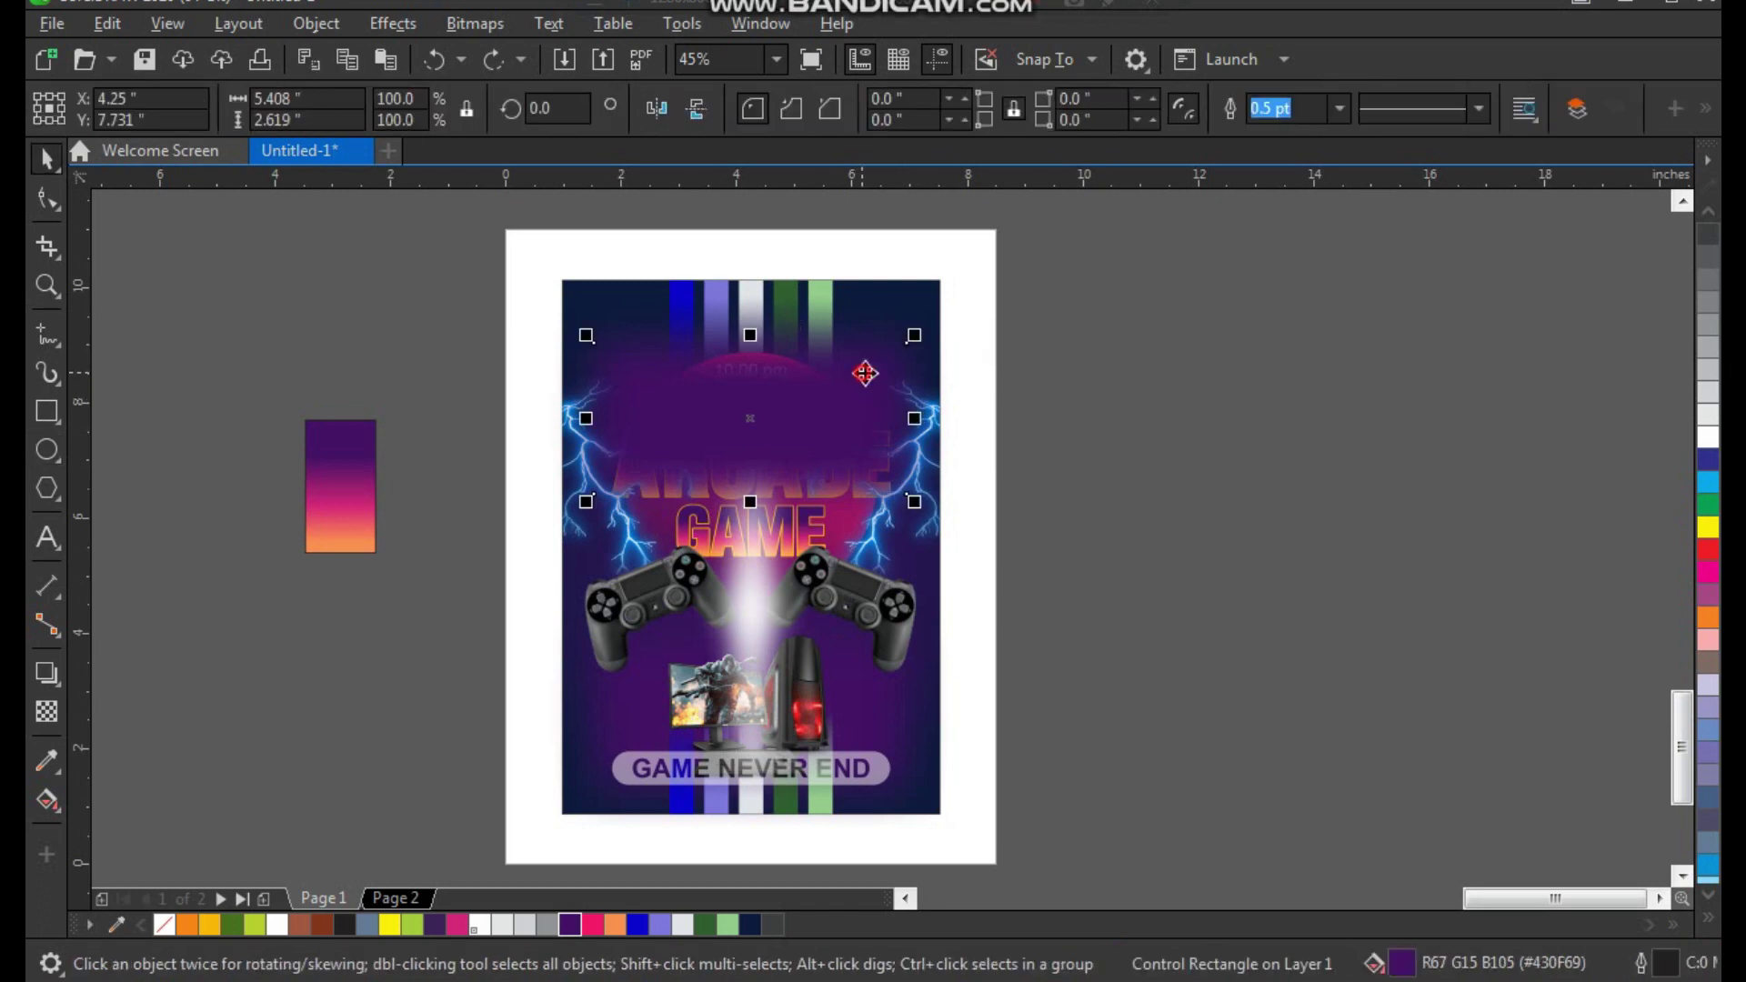